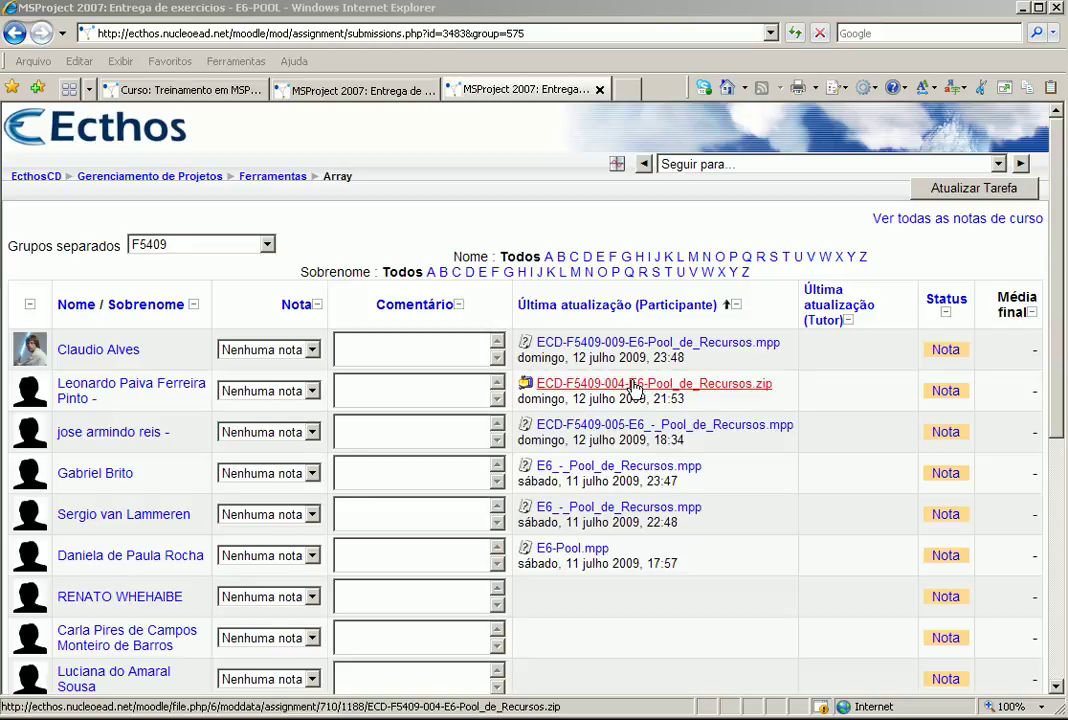
# Close the gn21 spreadsheet window and open an enlarged grading form for the ECD-F5409-004-E6-Pool_de_Recursos.zip submission.
pyautogui.moveTo(339, 99); pyautogui.dragTo(310, 125)
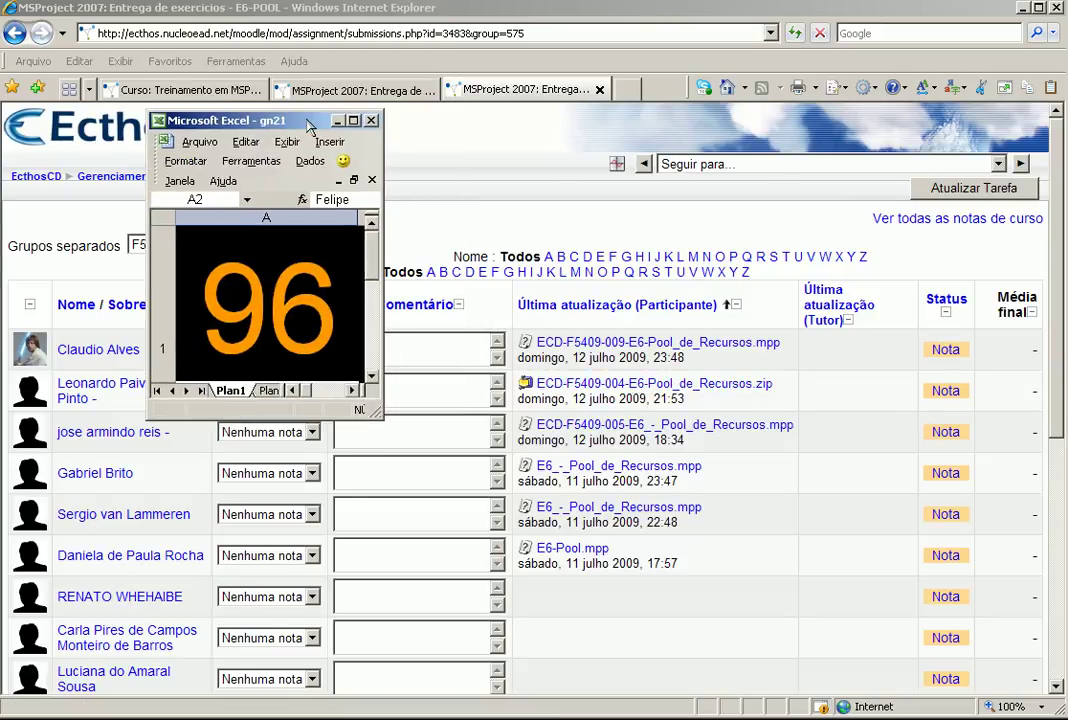
pyautogui.click(371, 120)
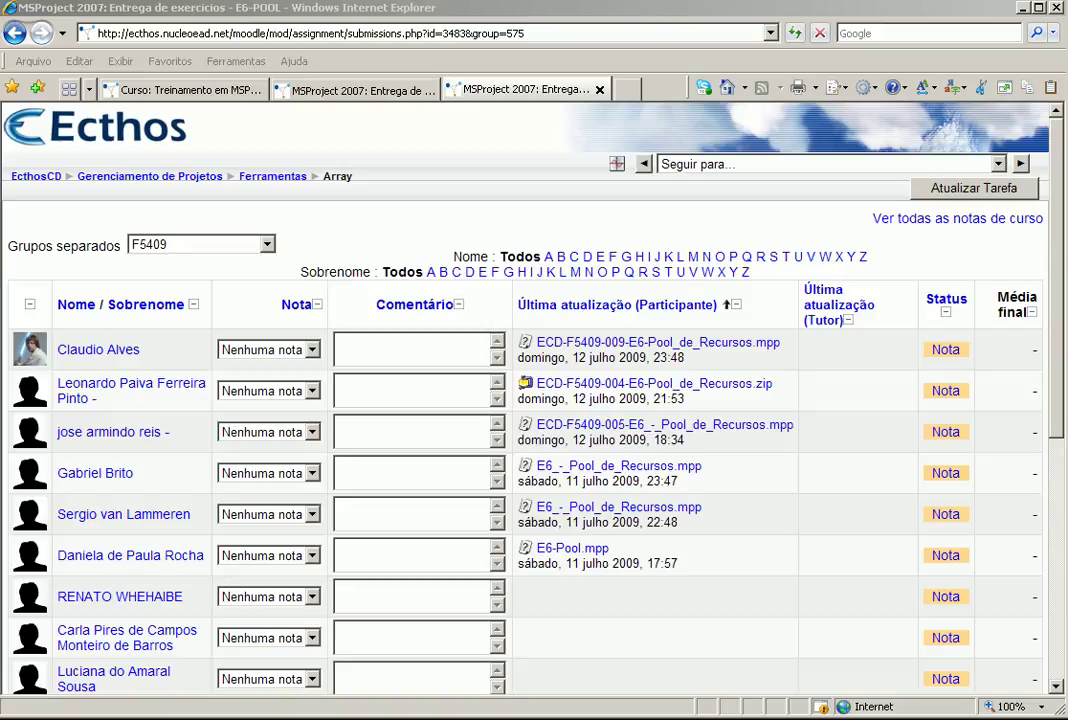
pyautogui.click(942, 392)
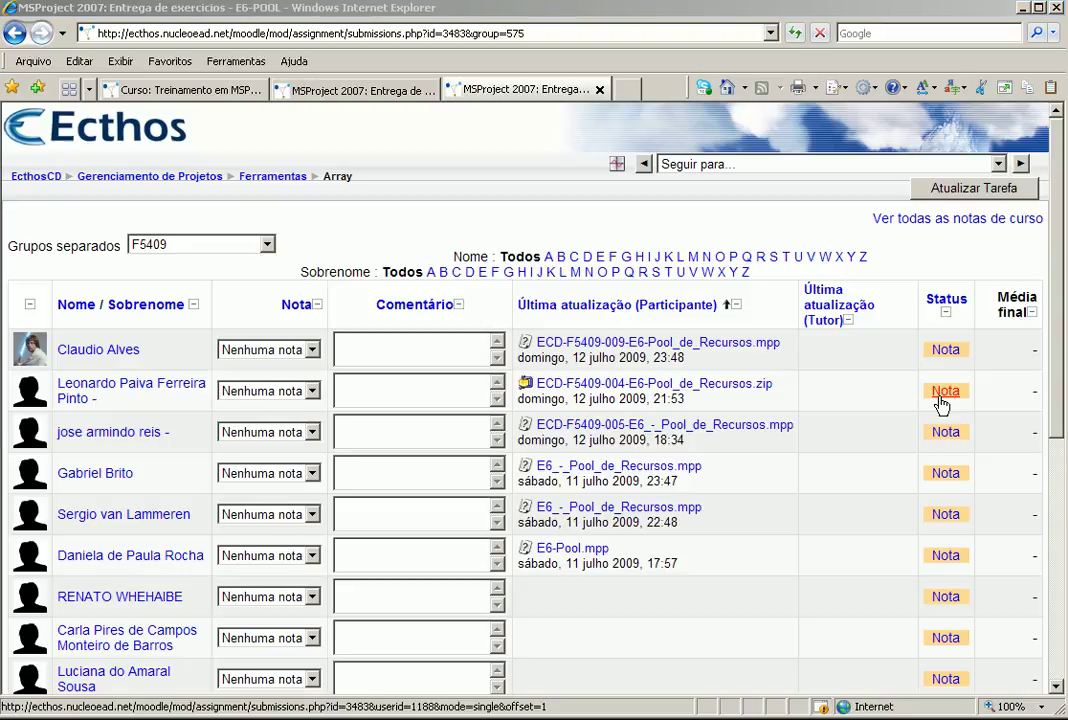
pyautogui.click(941, 396)
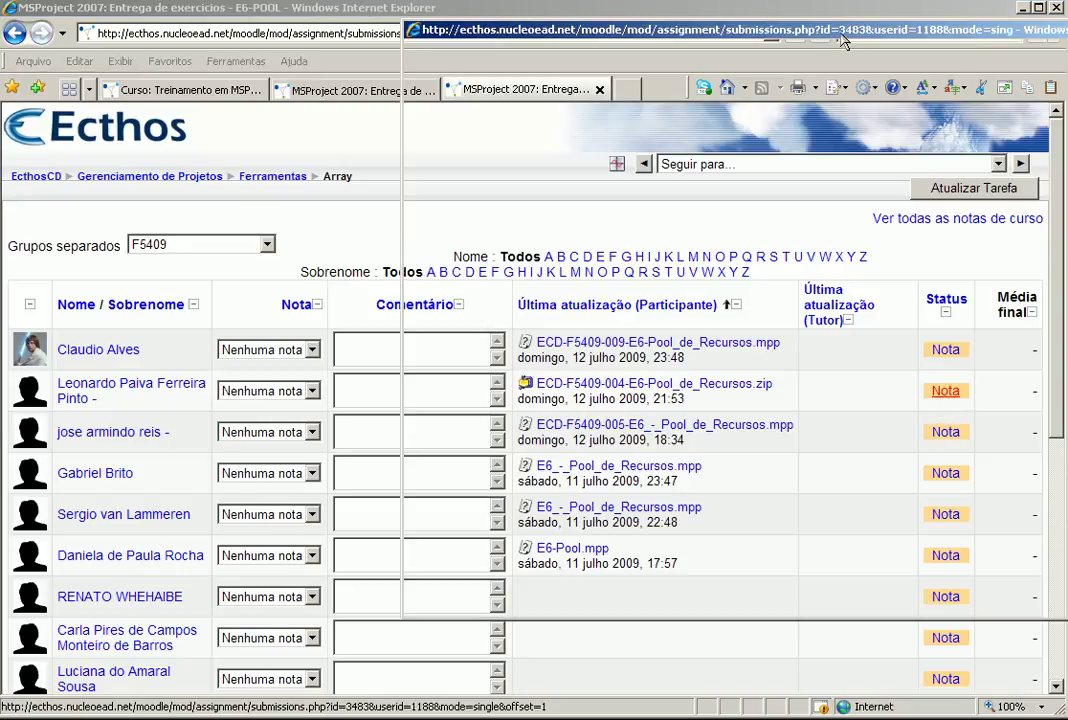
pyautogui.moveTo(826, 33); pyautogui.dragTo(450, 22)
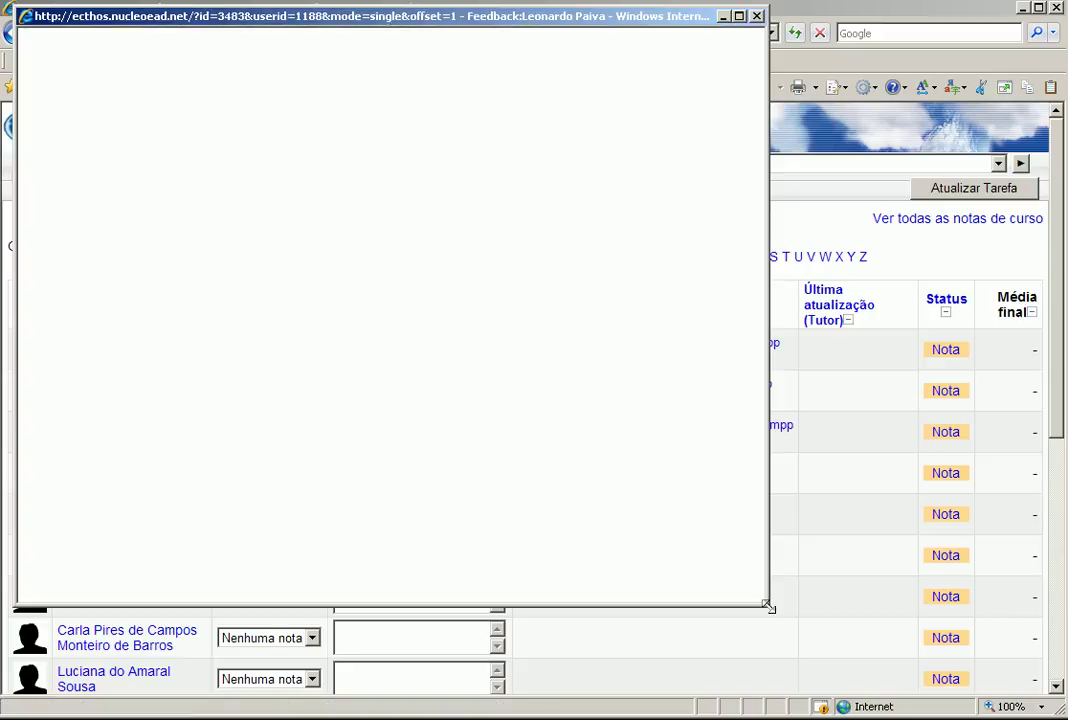
pyautogui.moveTo(766, 606); pyautogui.dragTo(855, 665)
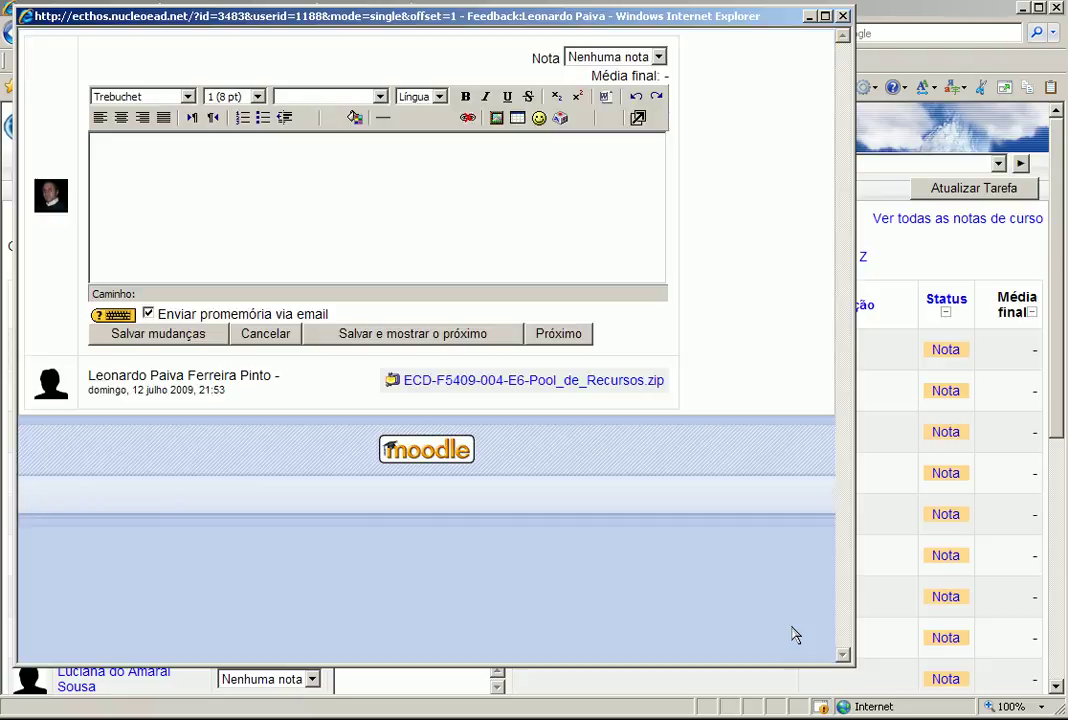
# Grade the submission 35 / 35 and enter the feedback comment "entregues".
pyautogui.click(636, 62)
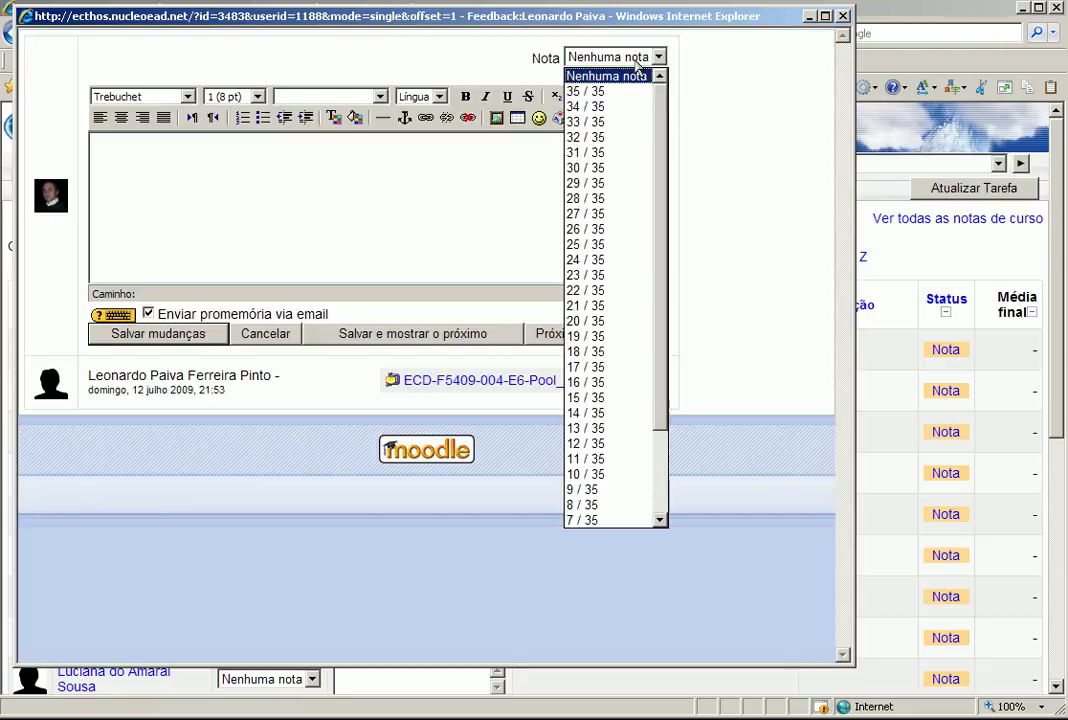
pyautogui.click(608, 77)
pyautogui.click(612, 60)
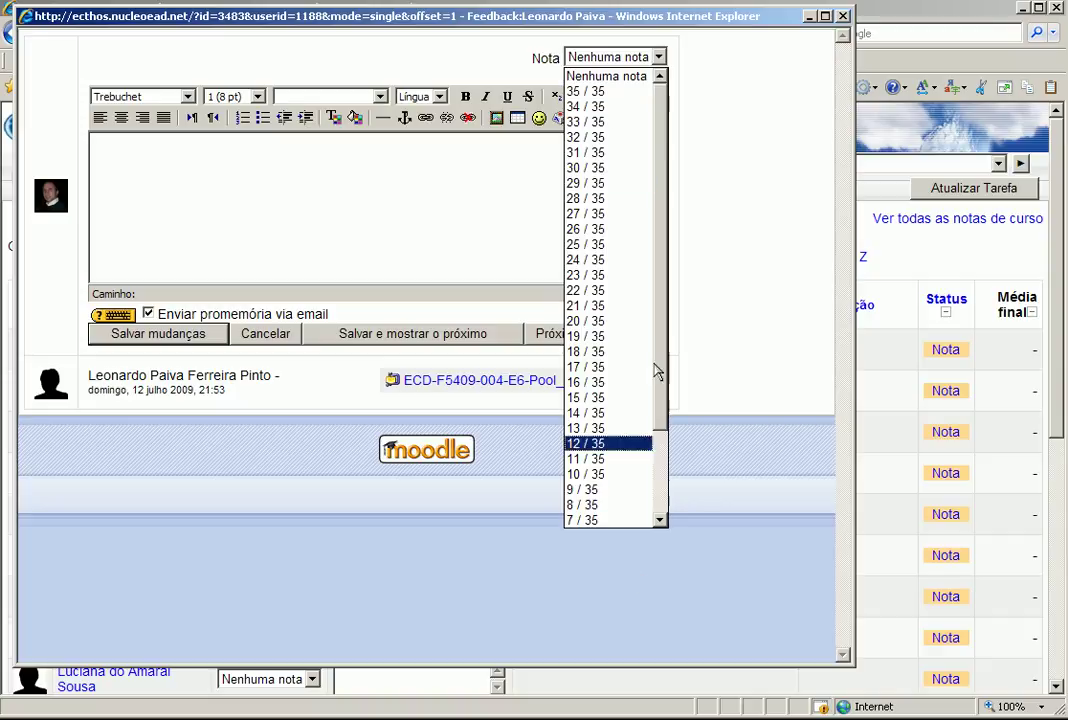
pyautogui.click(636, 93)
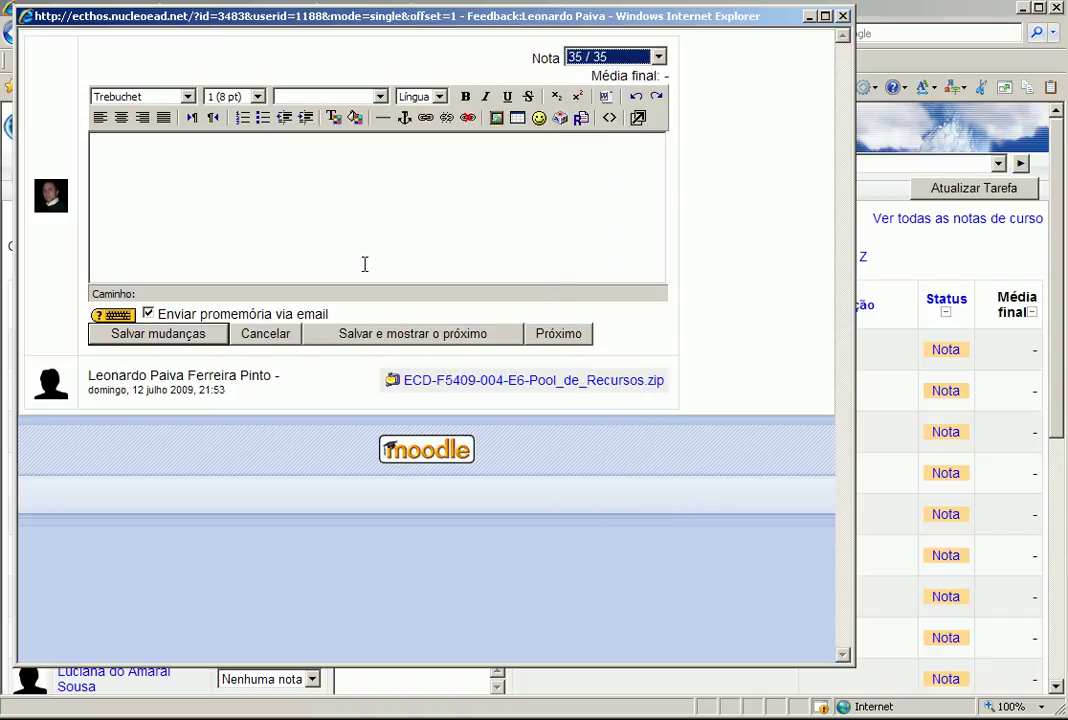
pyautogui.click(267, 184)
pyautogui.write('entregues')
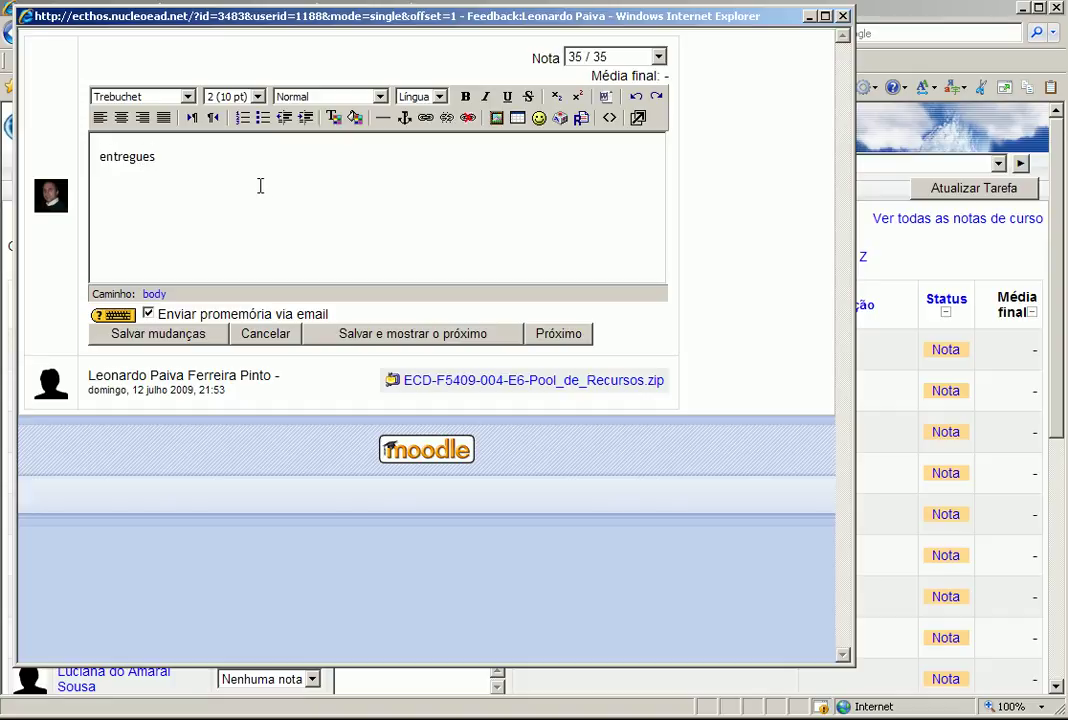
# Open the submission's attached zip file directly from the download, and save the grade and comment.
pyautogui.click(508, 388)
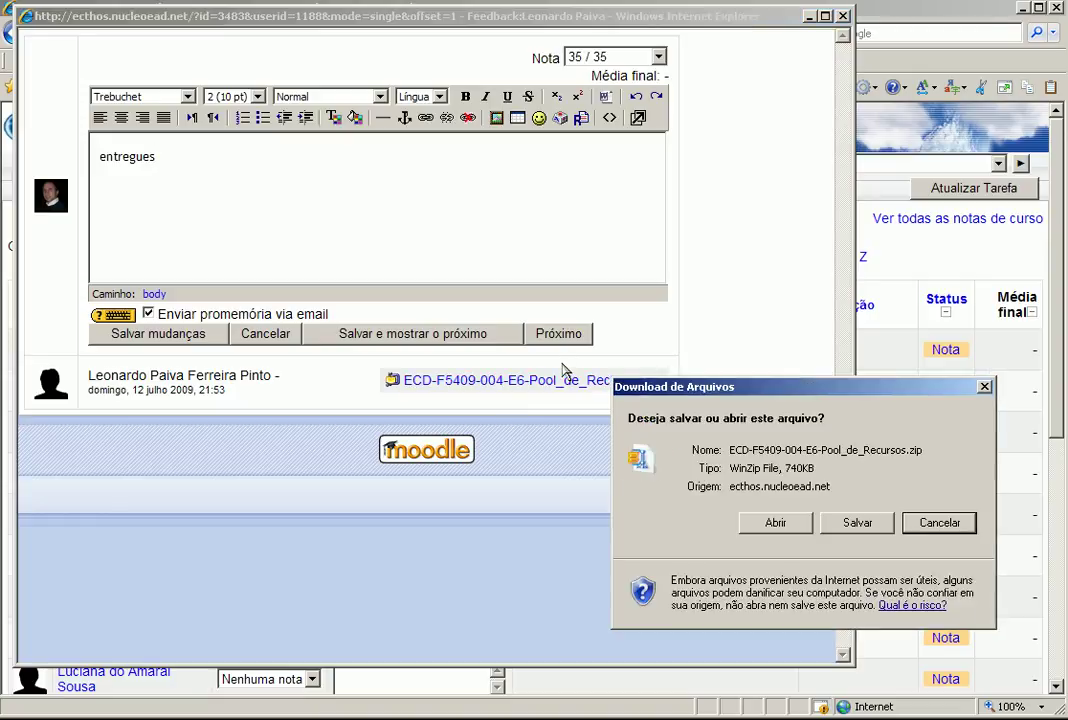
pyautogui.click(775, 522)
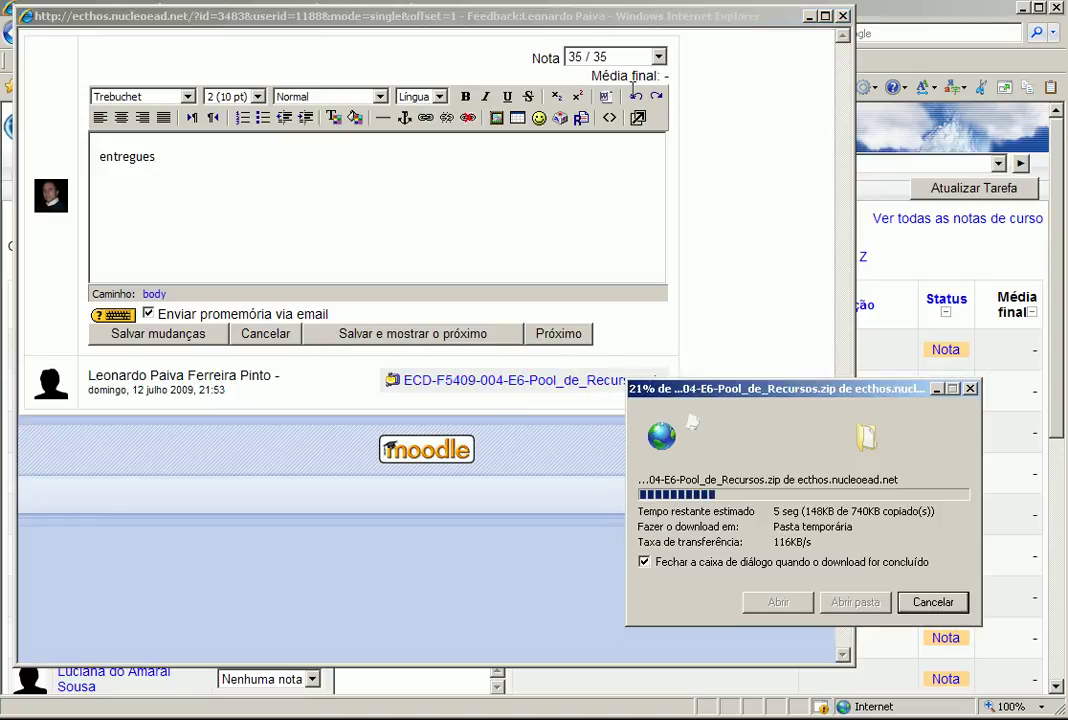
pyautogui.click(222, 405)
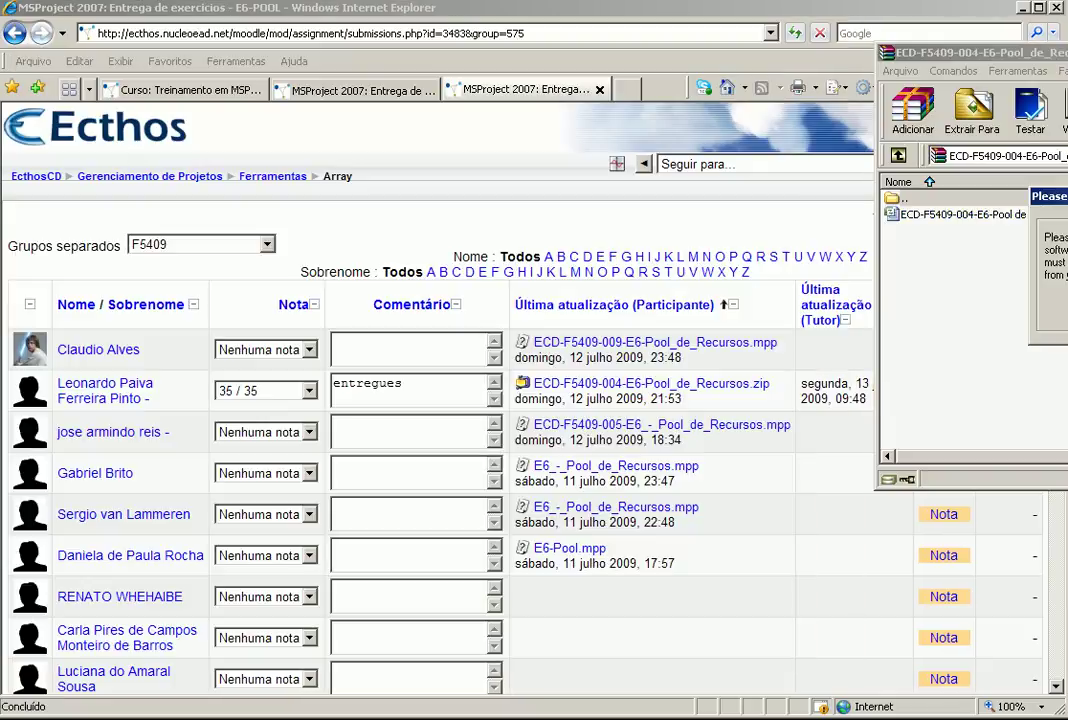
# Open ECD-F5409-004-E6-Pool de Recursos.mpp from the archive as a read-write resource pool, without the other sharer files.
pyautogui.moveTo(960, 52); pyautogui.dragTo(285, 75)
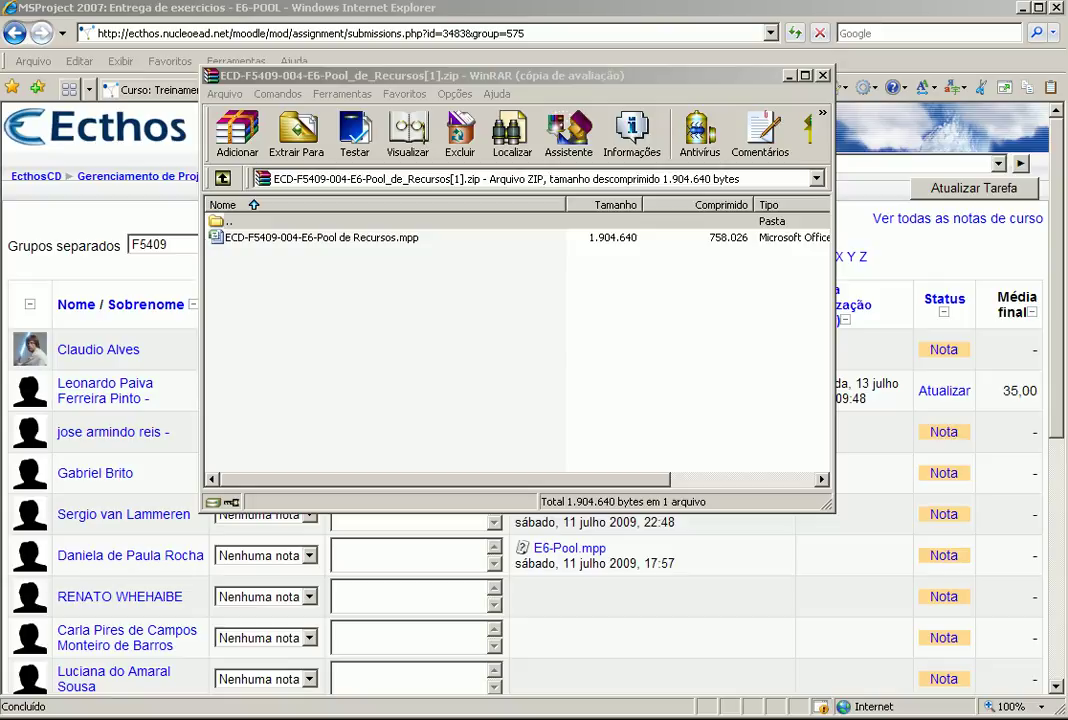
pyautogui.click(372, 240)
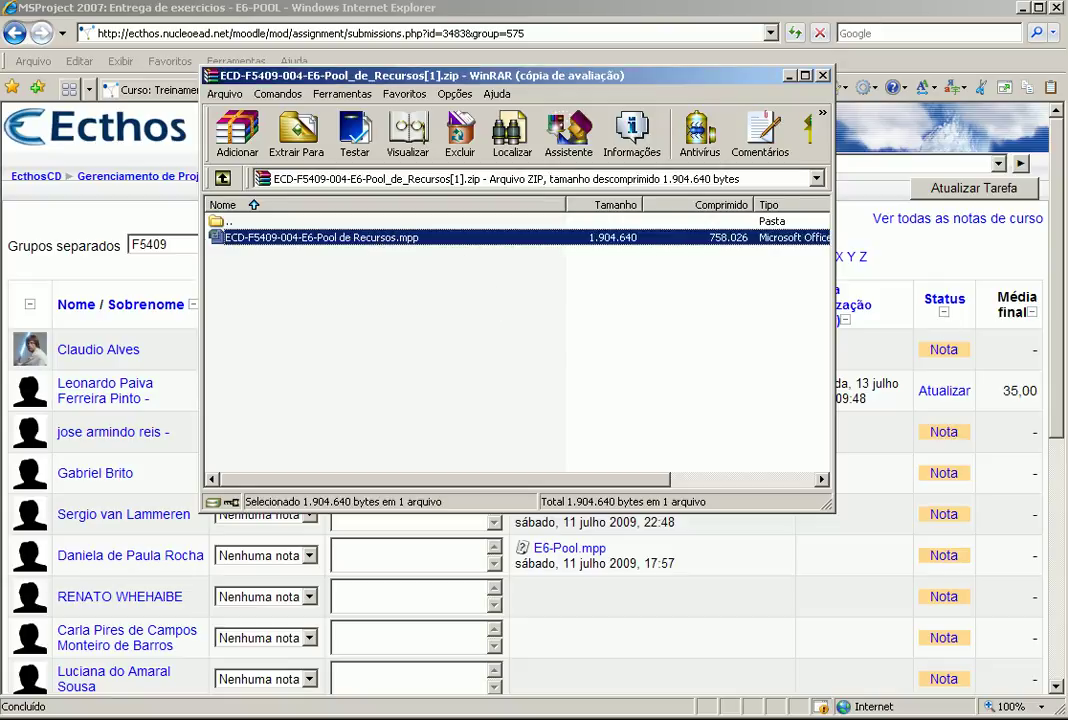
pyautogui.doubleClick(280, 238)
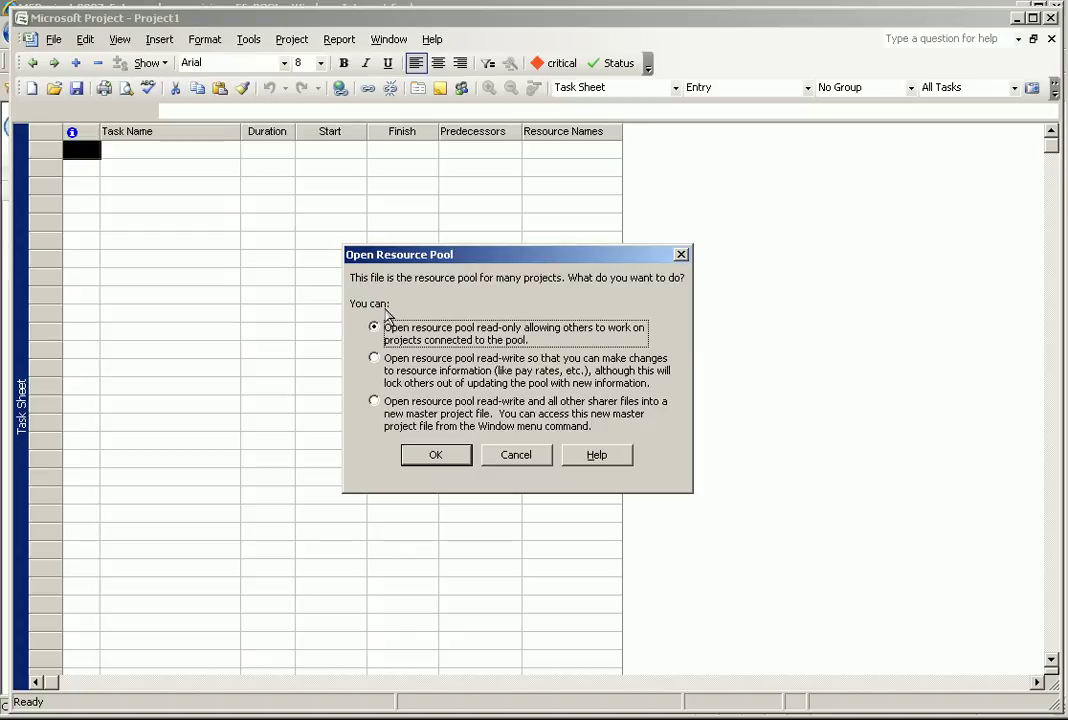
pyautogui.click(382, 368)
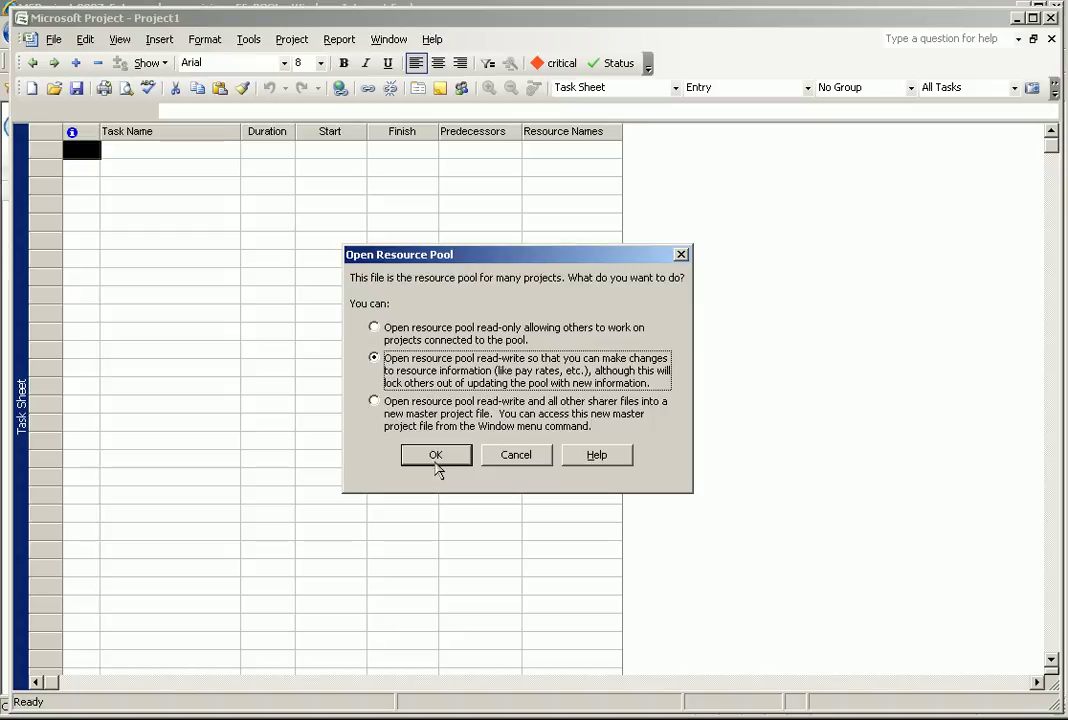
pyautogui.click(436, 456)
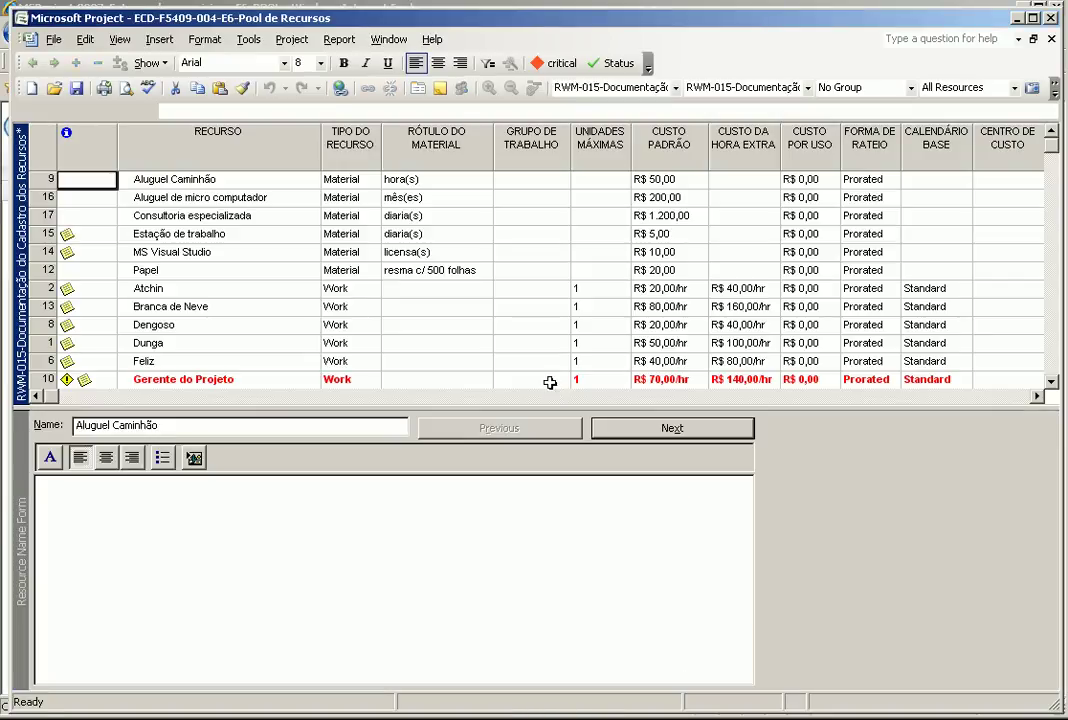
# Apply the RWM-015C-Documentação do Cadastro dos Recursos view and check the definition of the RWM-015-Documentação do Cadastro dos Recursos* view.
pyautogui.click(119, 40)
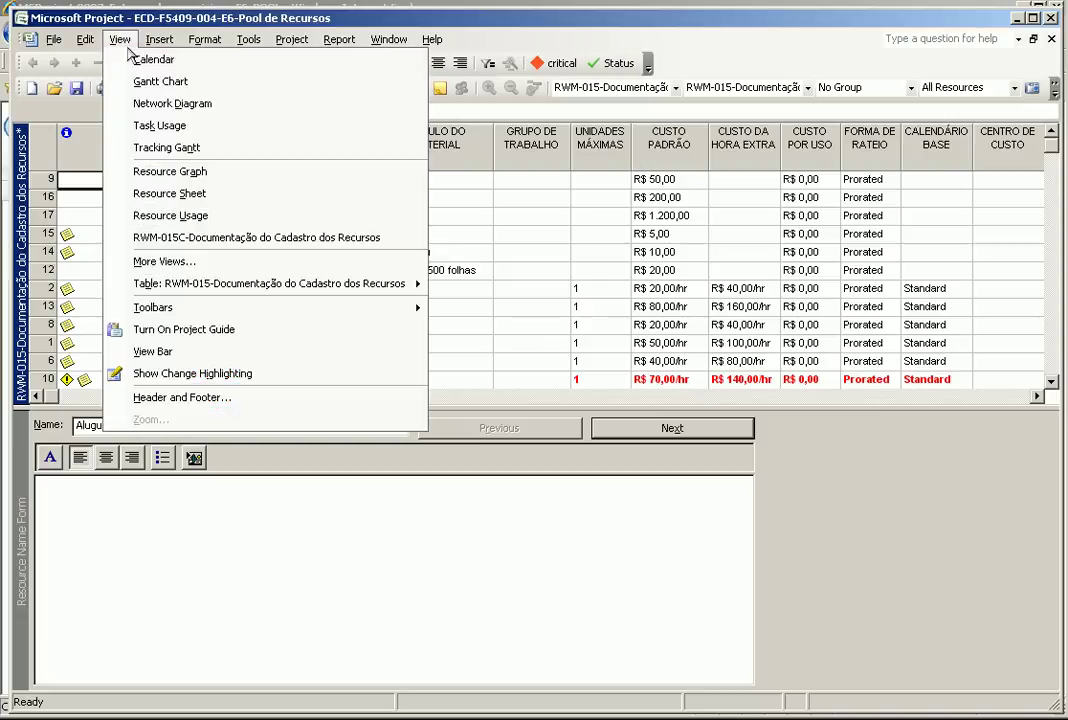
pyautogui.click(141, 240)
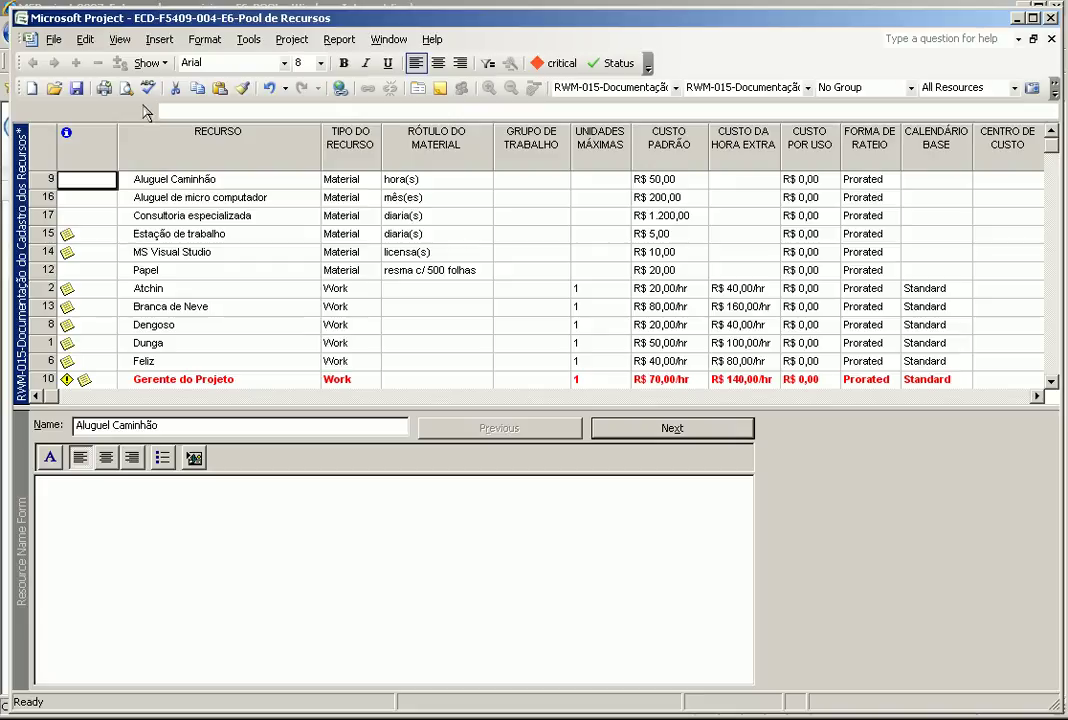
pyautogui.click(119, 40)
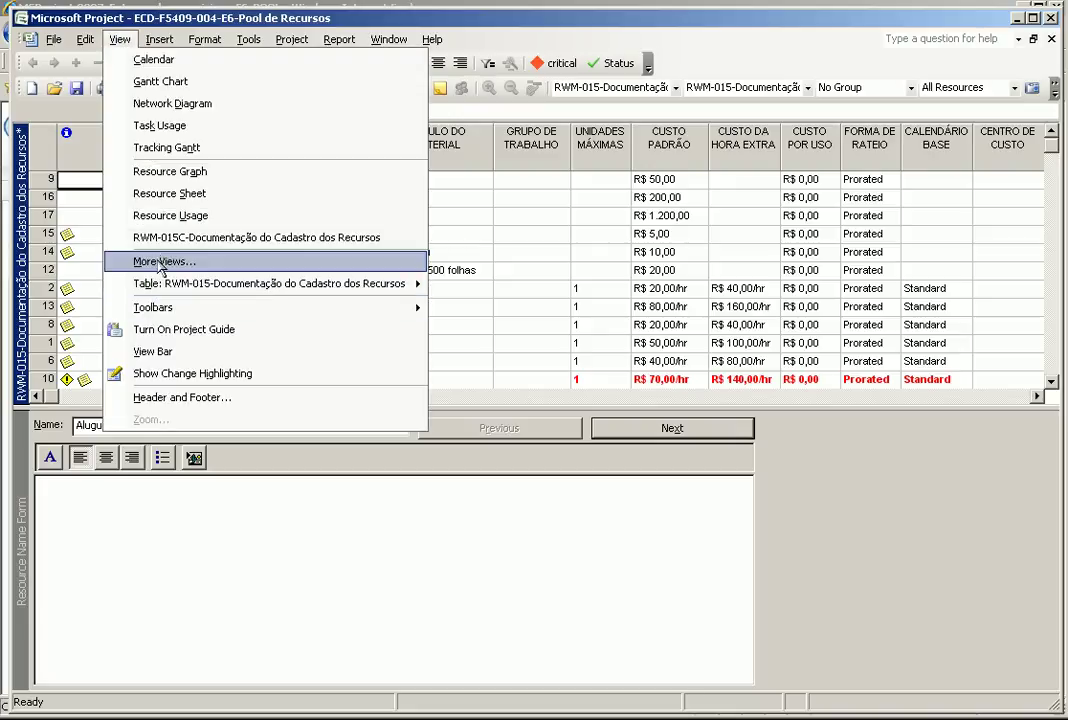
pyautogui.click(165, 261)
pyautogui.click(458, 167)
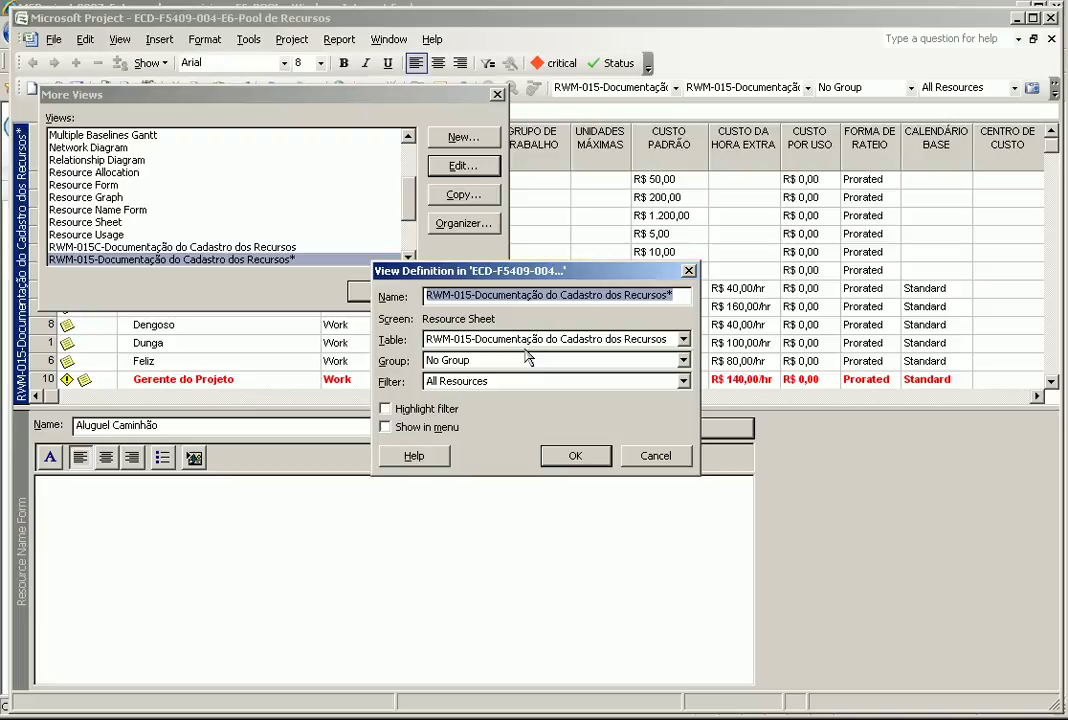
pyautogui.click(648, 458)
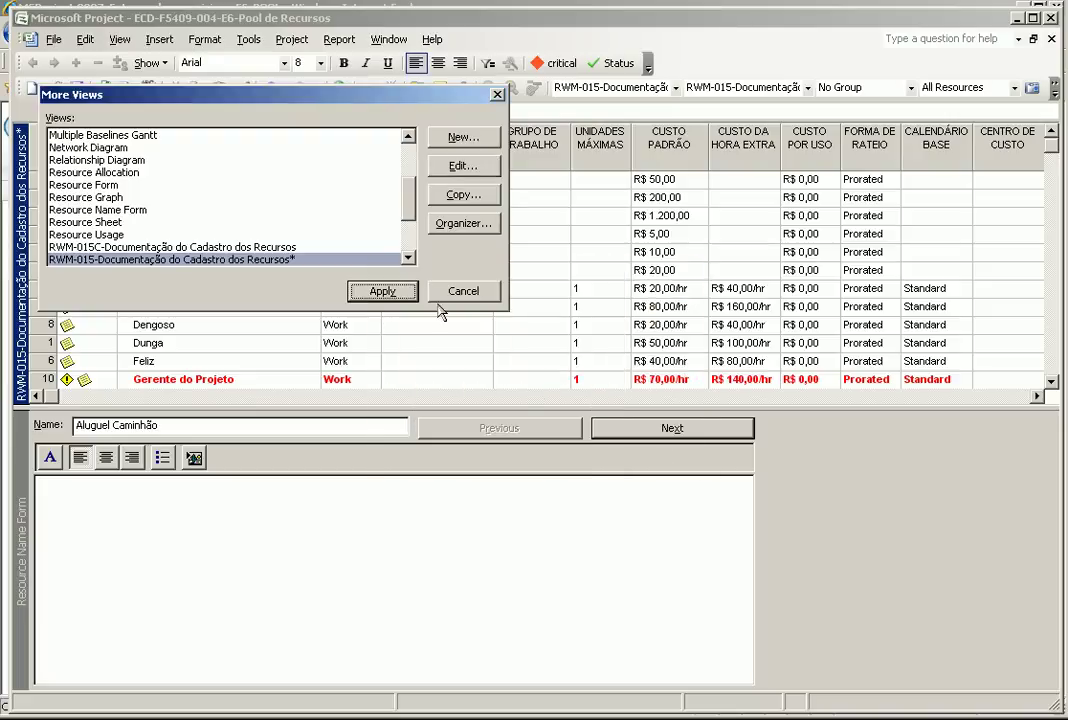
# Check the definition of the RWM-015C-Documentação do Cadastro dos Recursos combination view, leaving it unedited.
pyautogui.click(235, 248)
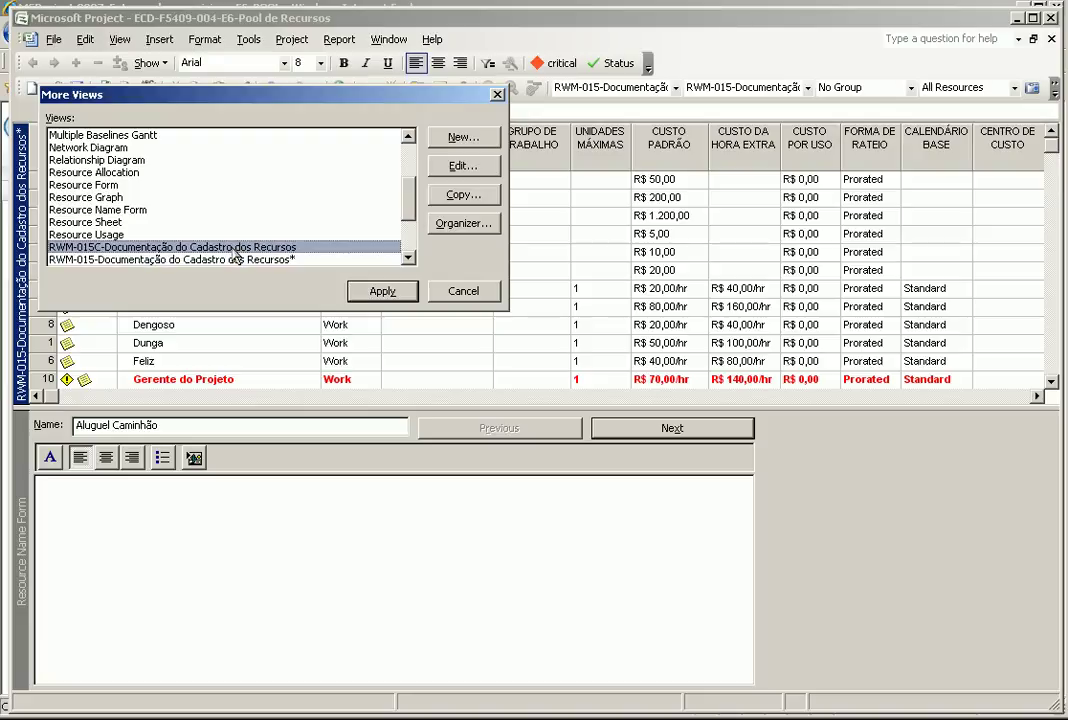
pyautogui.click(463, 165)
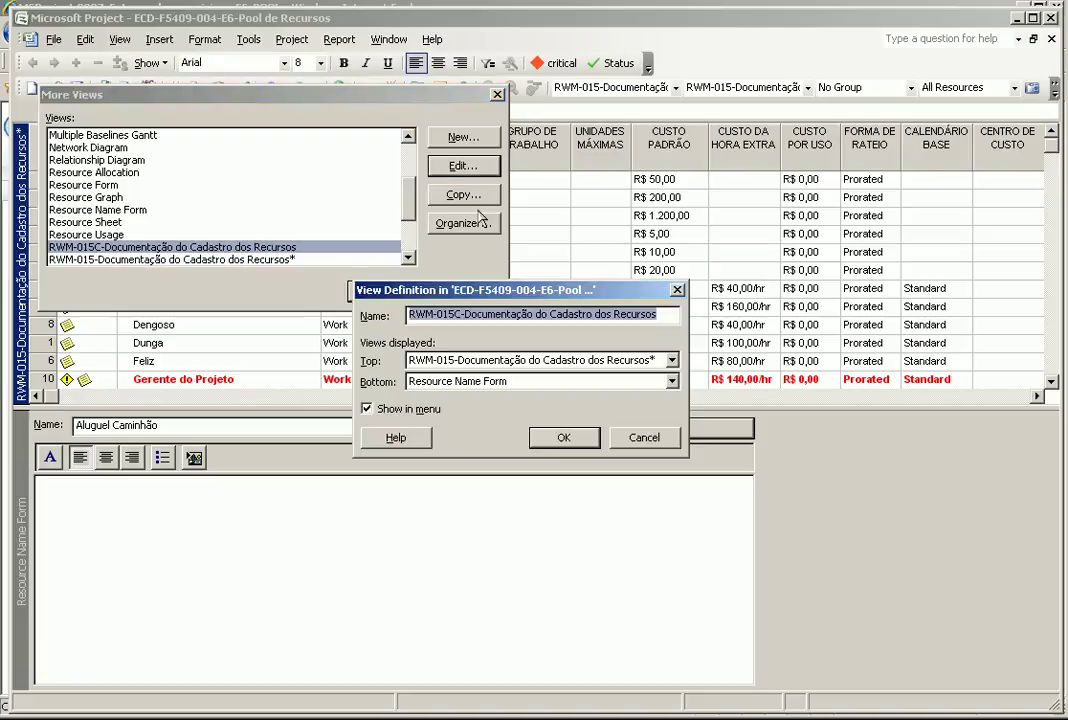
pyautogui.click(643, 438)
pyautogui.click(455, 295)
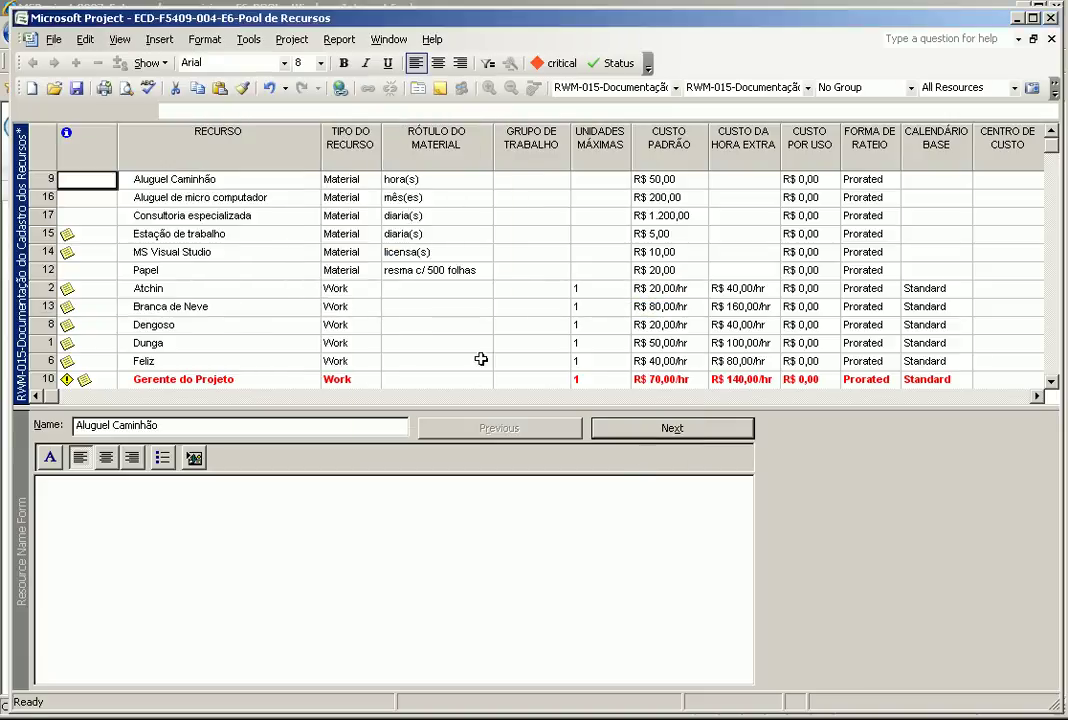
# Examine the material and work resources in the resource list, including the photo and résumé notes for Dunga.
pyautogui.press('Right')
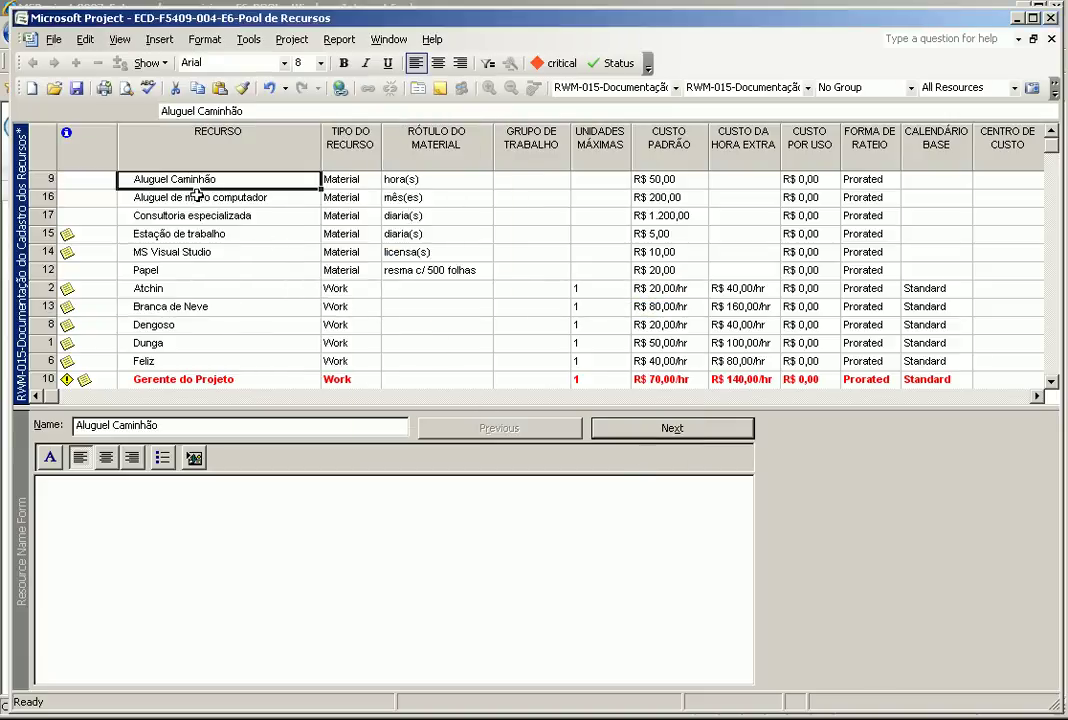
pyautogui.click(339, 342)
pyautogui.scroll(-3, 341, 315)
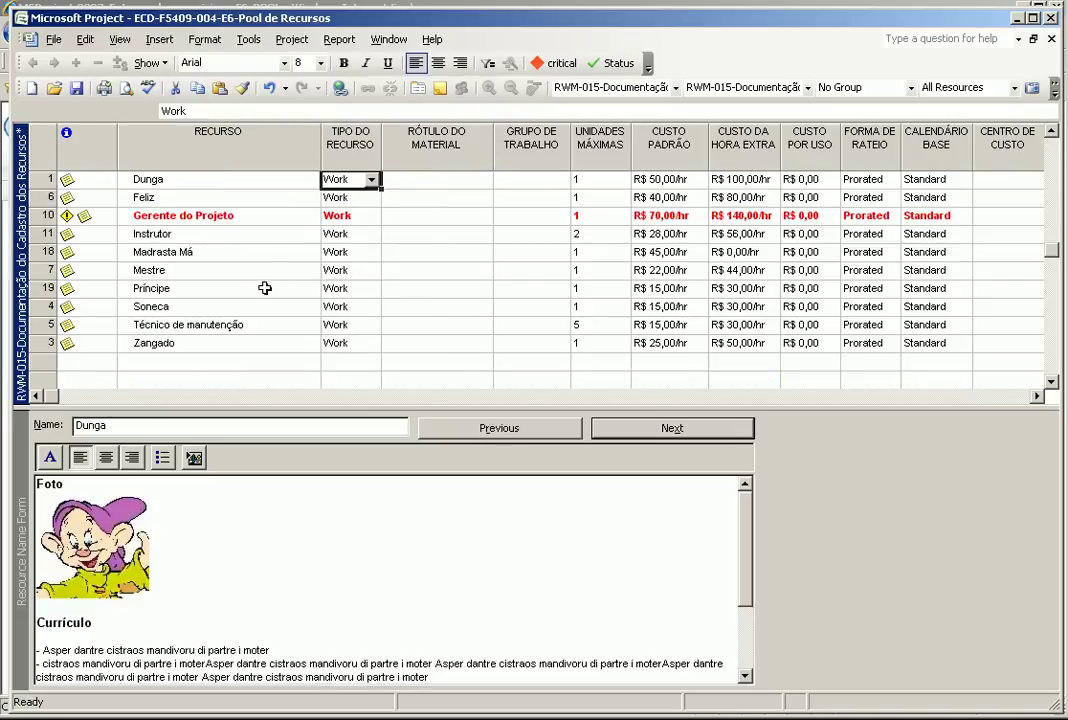
pyautogui.scroll(3, 265, 286)
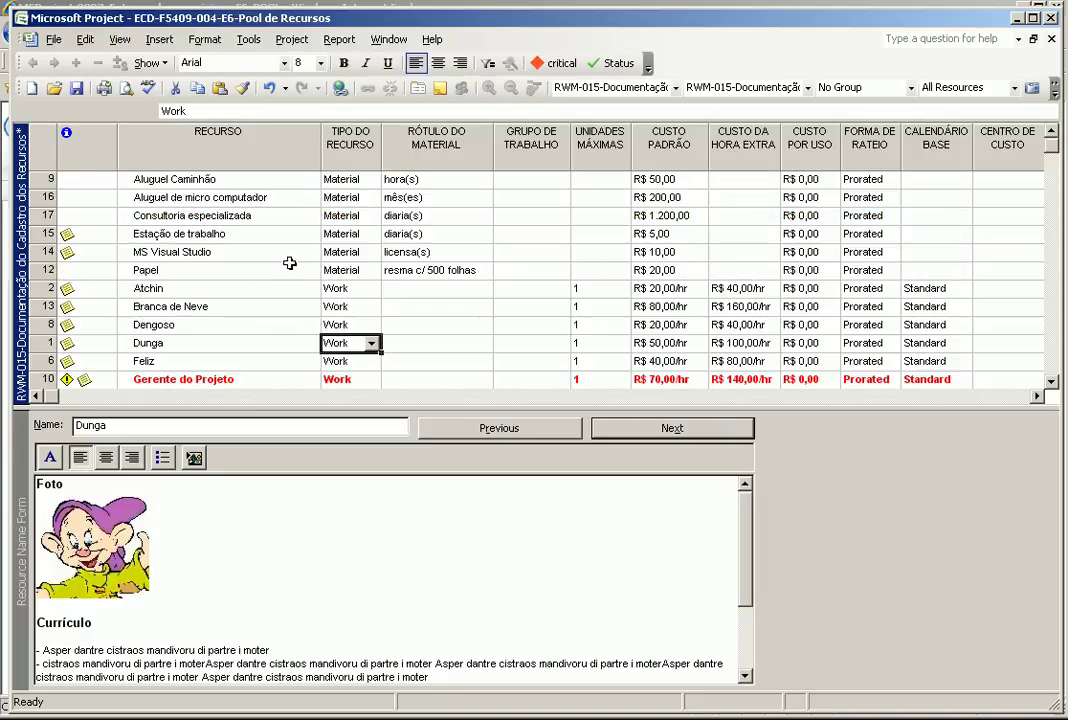
pyautogui.scroll(-4, 288, 265)
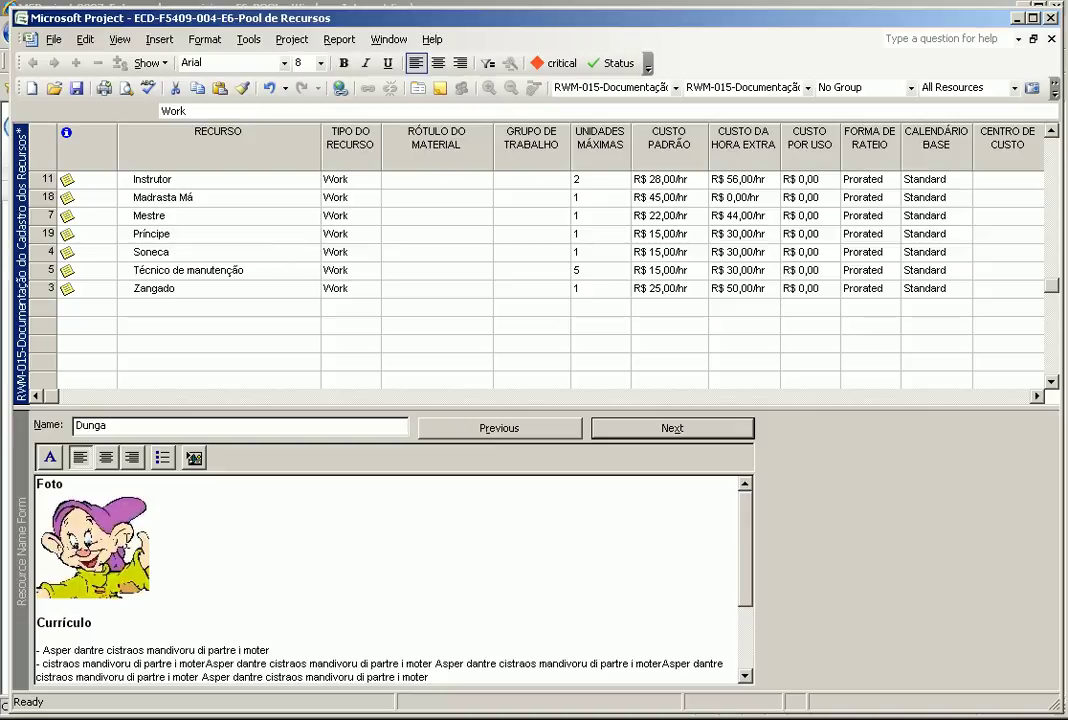
# Check the notes and photos of Soneca, Príncipe, Mestre and Madrasta Má, and return to the Aluguel Caminhão resource.
pyautogui.click(110, 530)
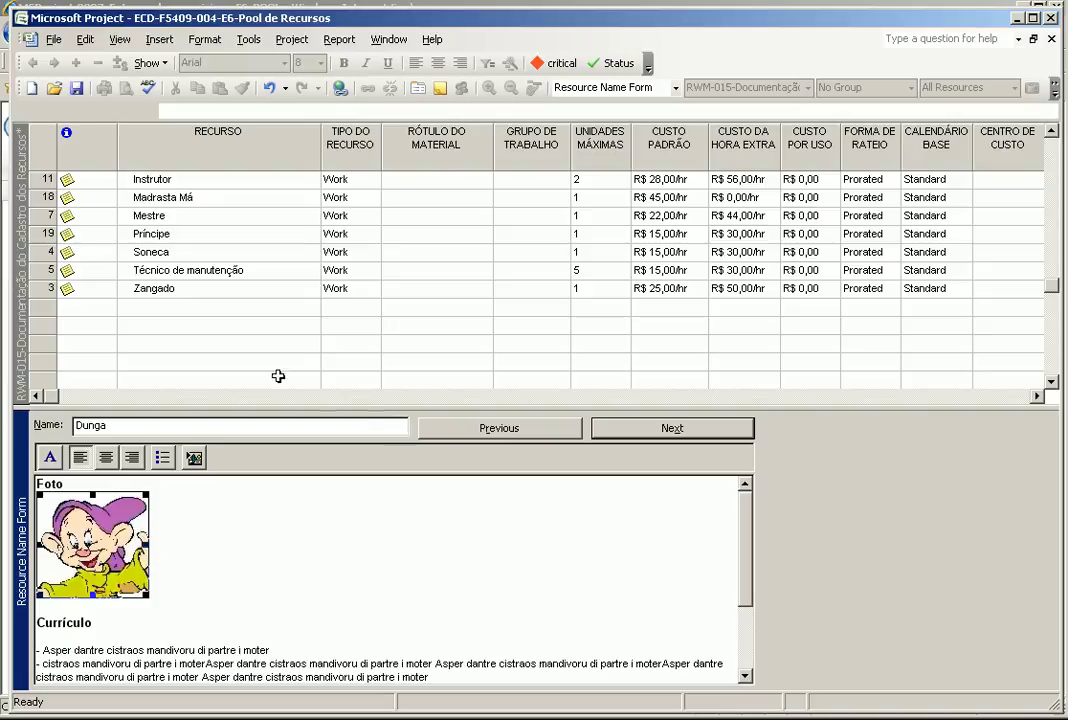
pyautogui.click(211, 247)
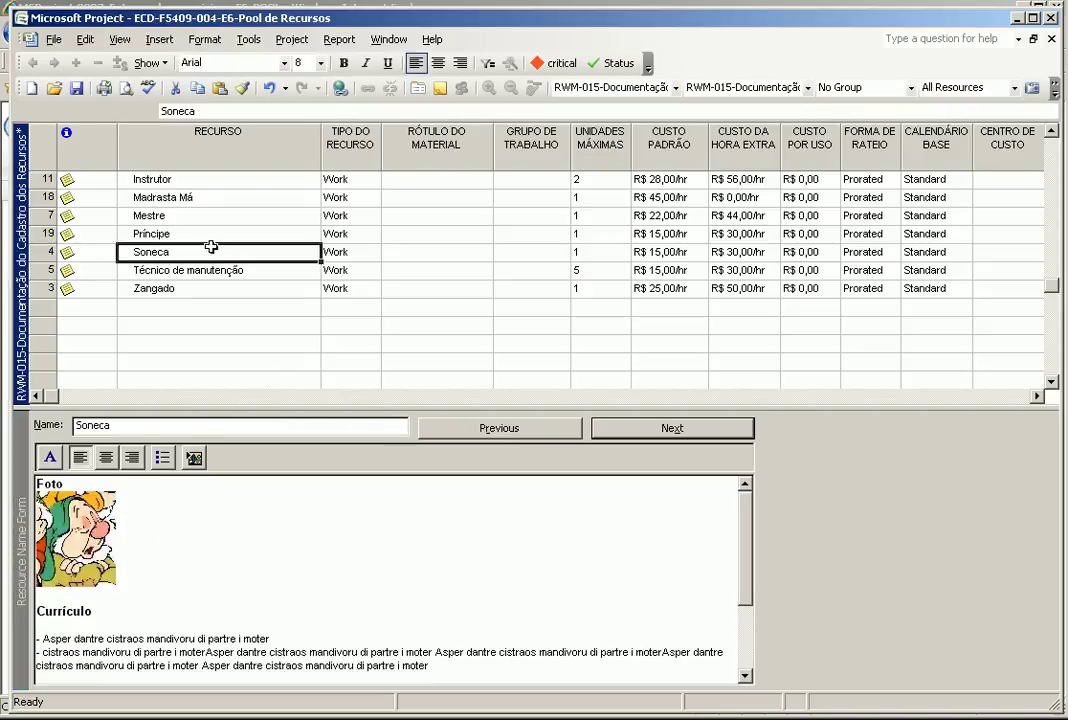
pyautogui.click(210, 240)
pyautogui.press('Up')
pyautogui.press('Up')
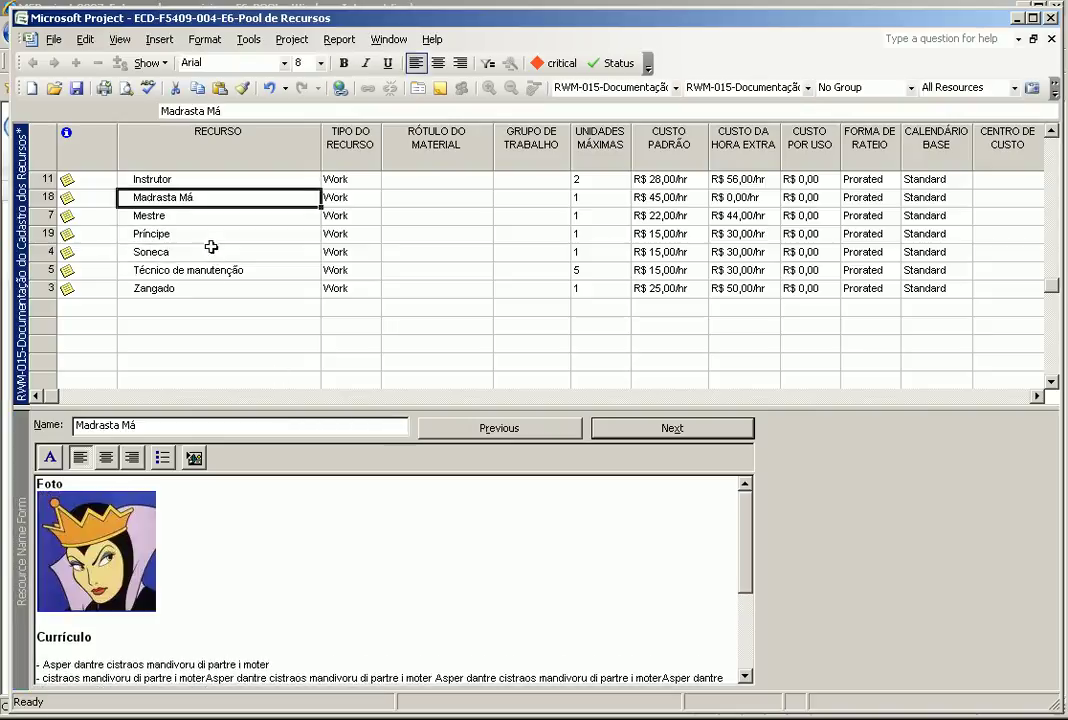
pyautogui.scroll(4, 210, 235)
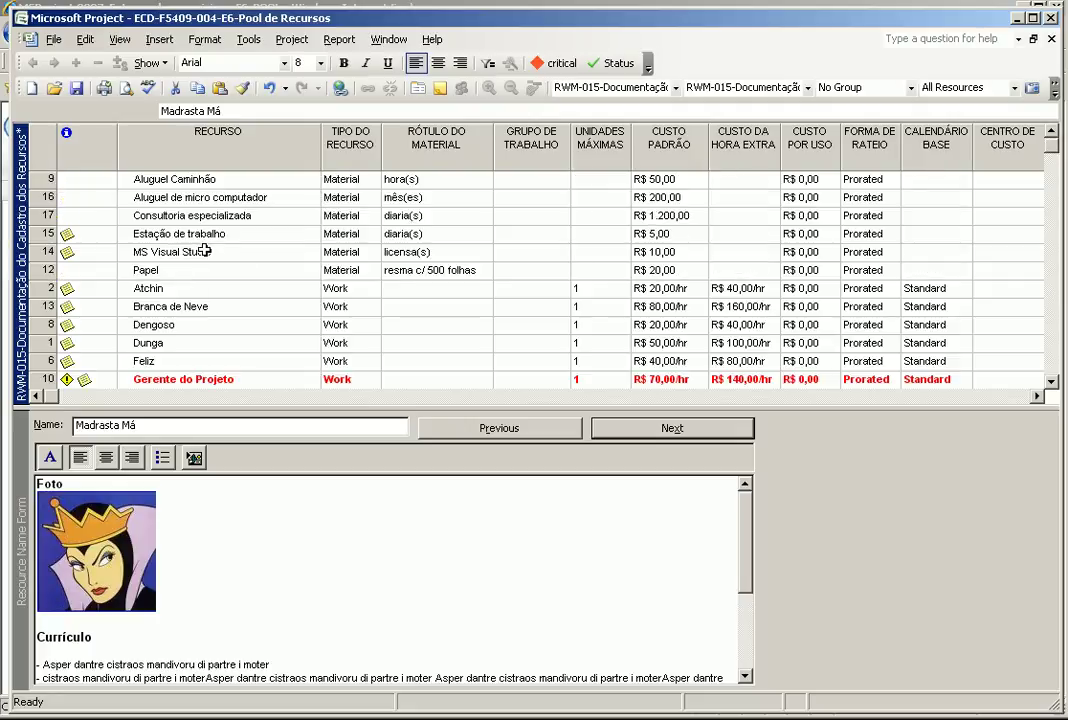
pyautogui.click(198, 178)
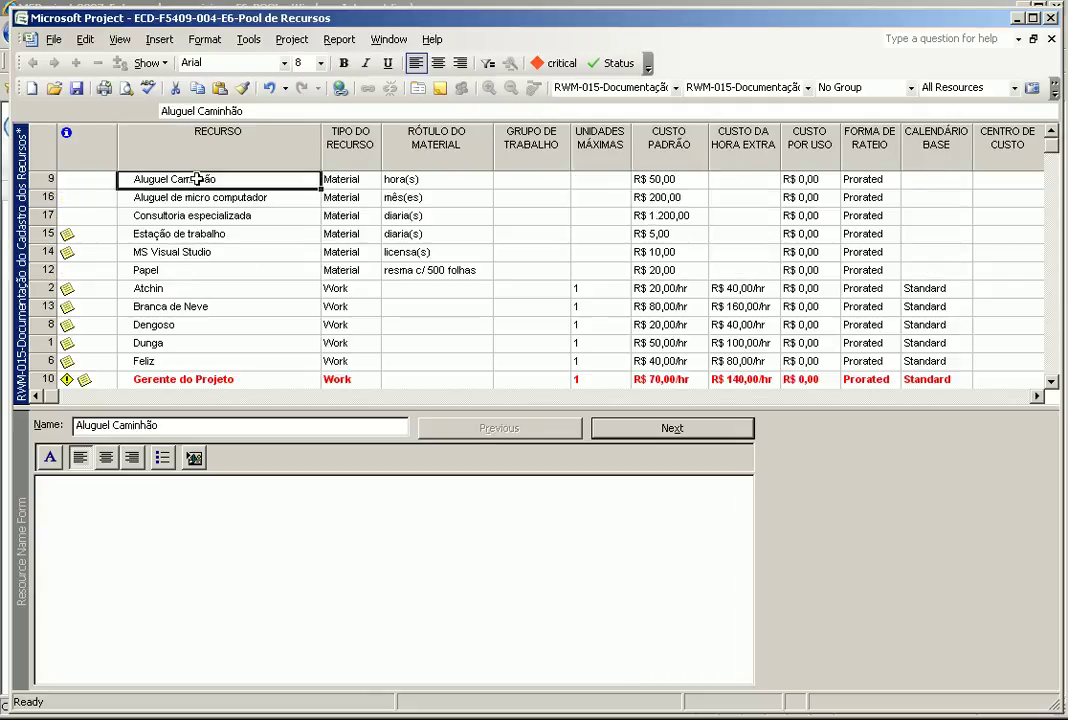
# Check the notes of the material resources from Aluguel de micro computador down to Papel.
pyautogui.press('Down')
pyautogui.press('Down')
pyautogui.press('Down')
pyautogui.press('Down')
pyautogui.press('Up')
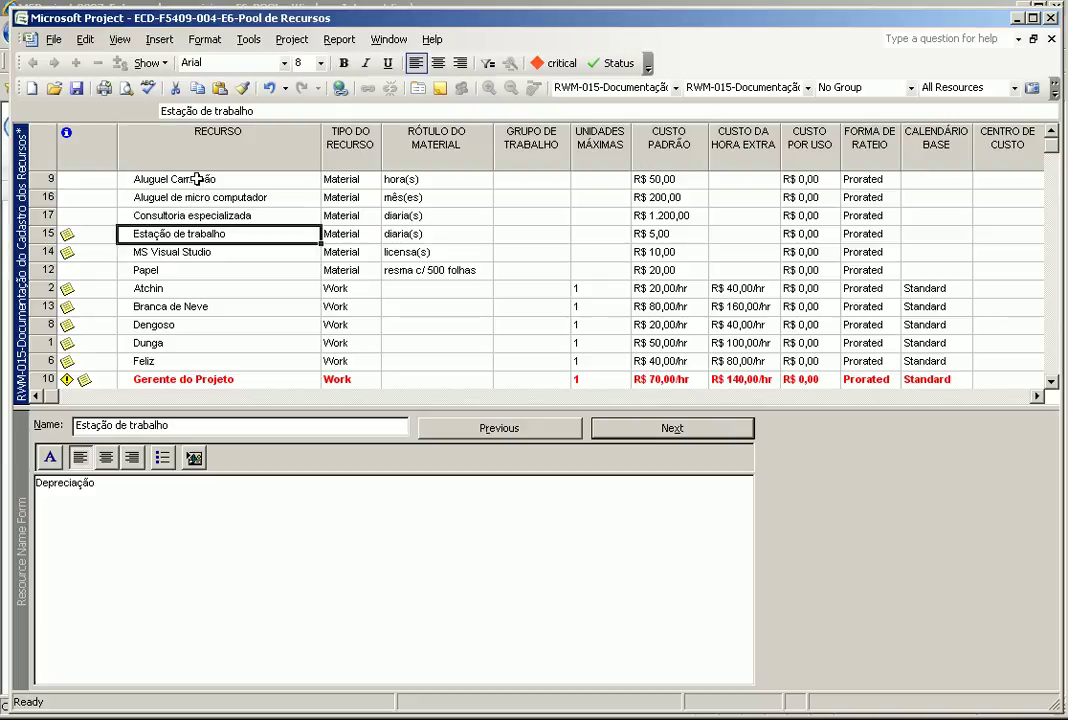
pyautogui.press('Down')
pyautogui.press('Down')
# Collapse the resource notes form so the sheet fills the window, and sort the resources by ID.
pyautogui.moveTo(277, 403); pyautogui.dragTo(253, 689)
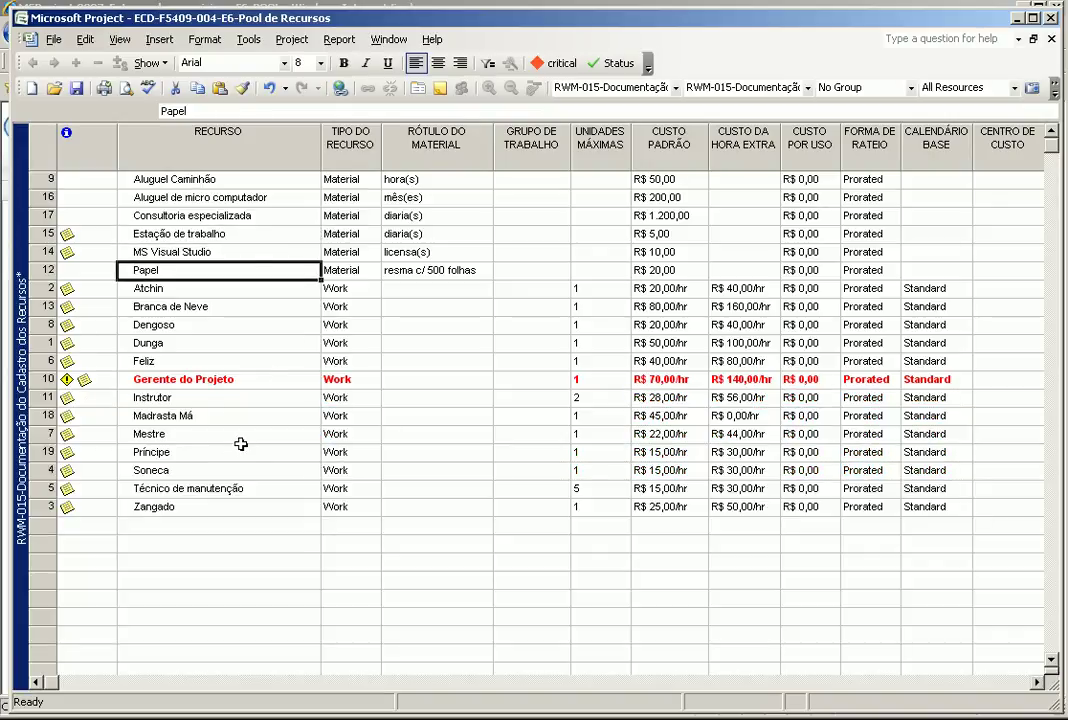
pyautogui.click(200, 382)
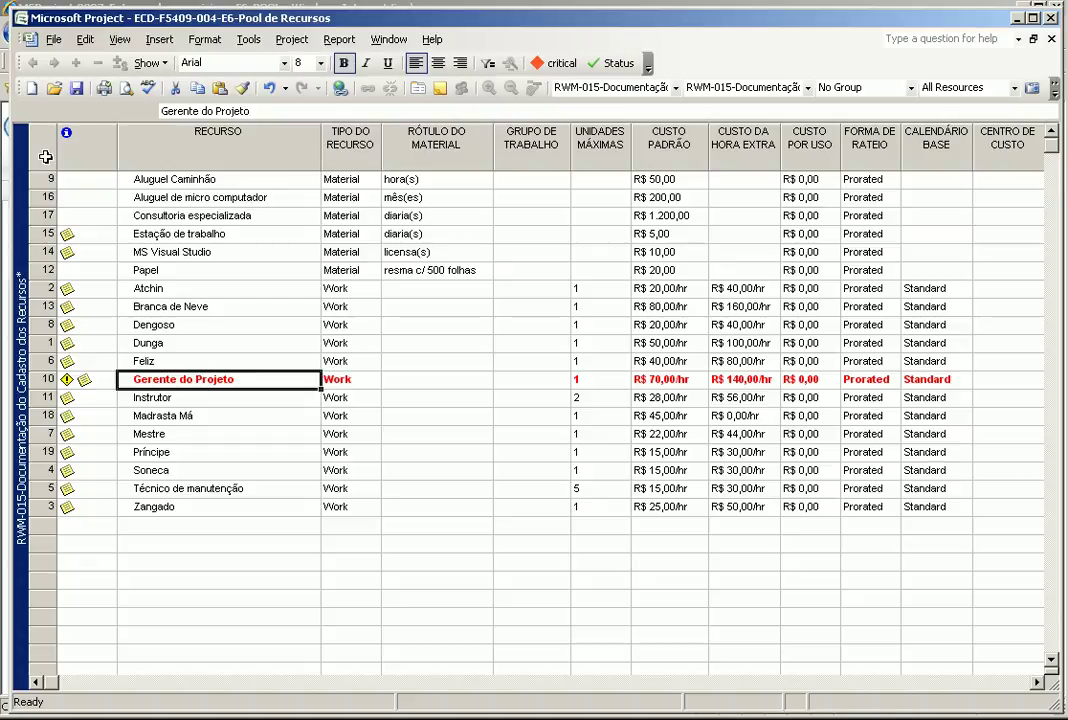
pyautogui.rightClick(45, 156)
pyautogui.click(547, 415)
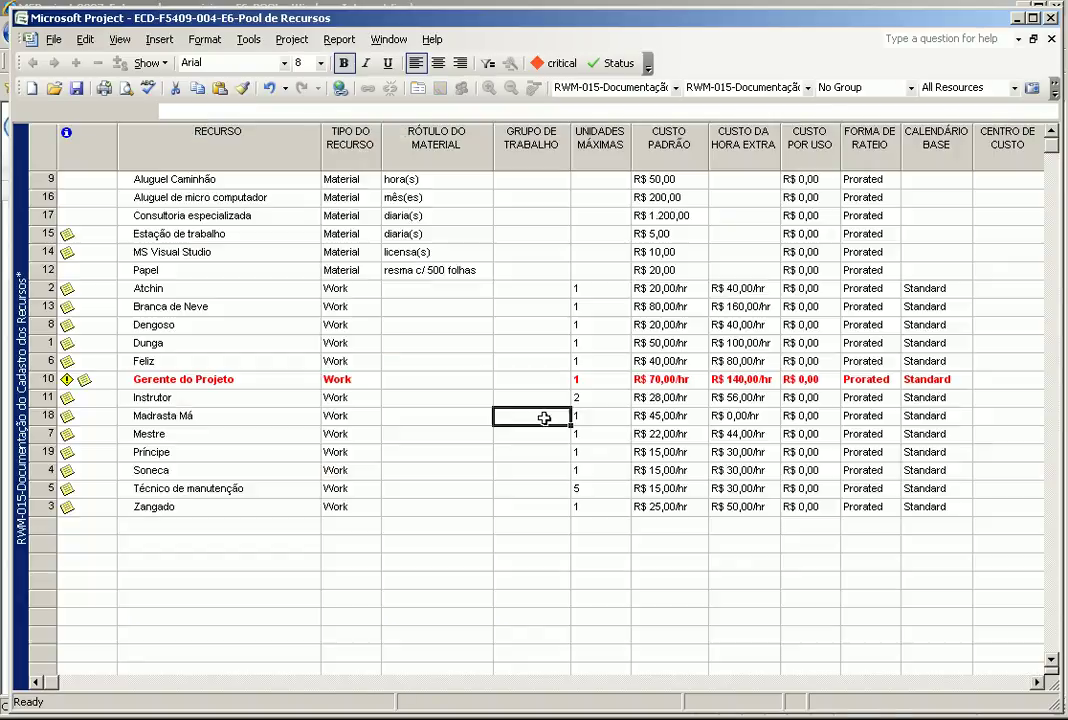
pyautogui.click(291, 39)
pyautogui.moveTo(310, 60)
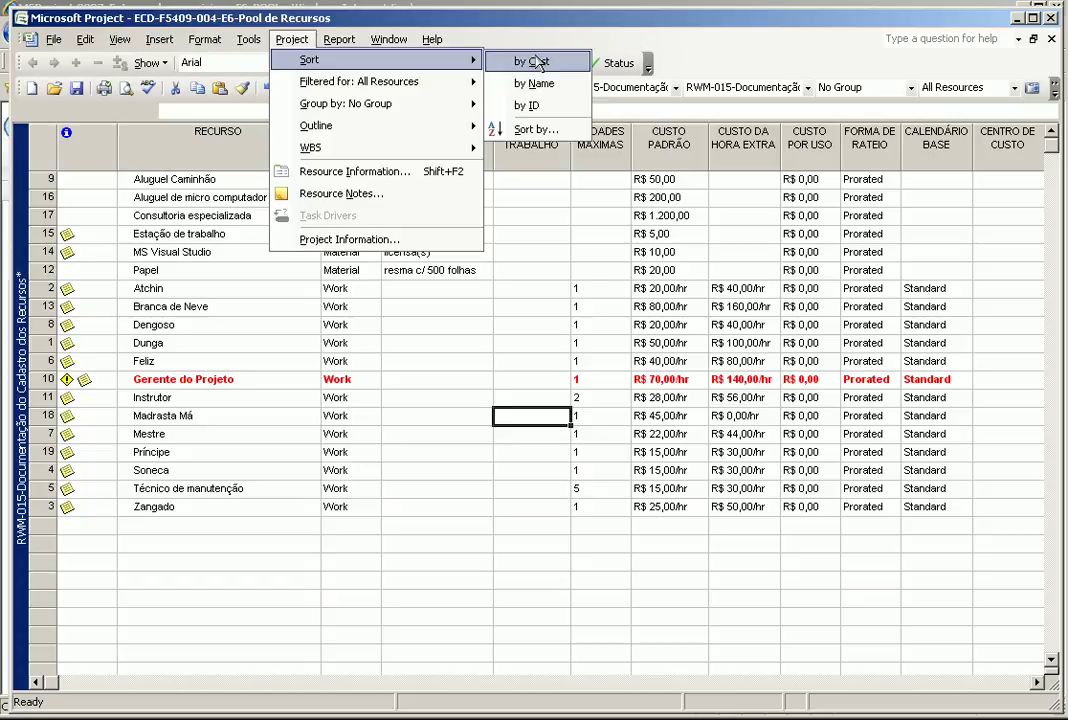
pyautogui.click(522, 105)
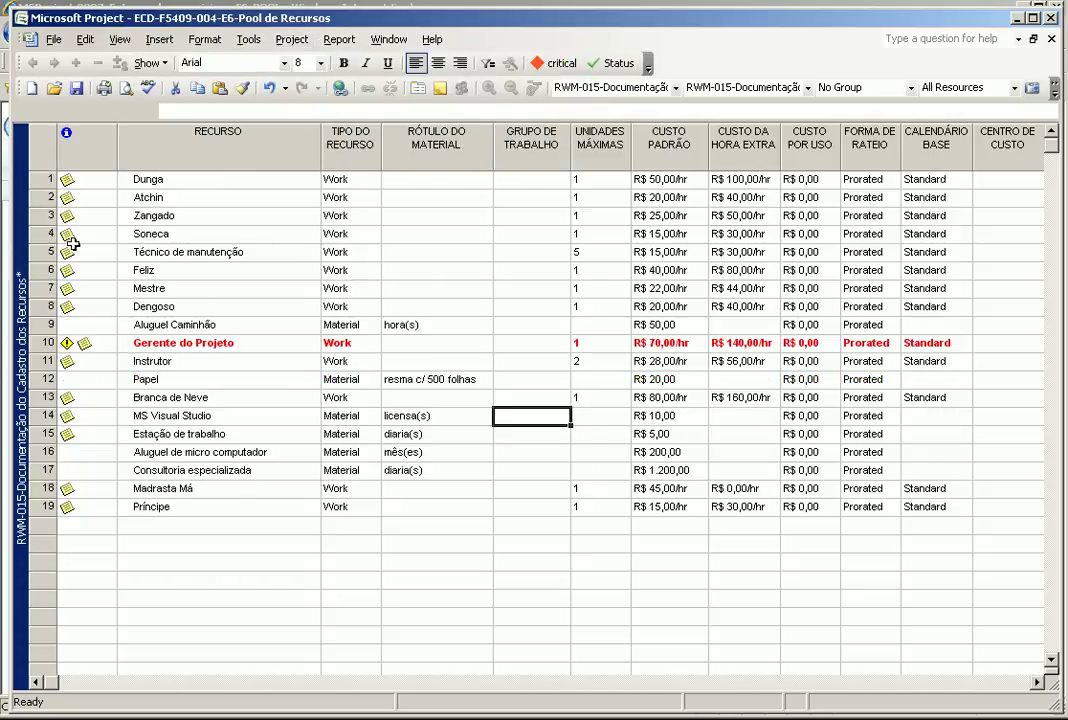
# Open the definition of the RWM-015-Documentação do Cadastro dos Recursos resource table for editing.
pyautogui.rightClick(42, 130)
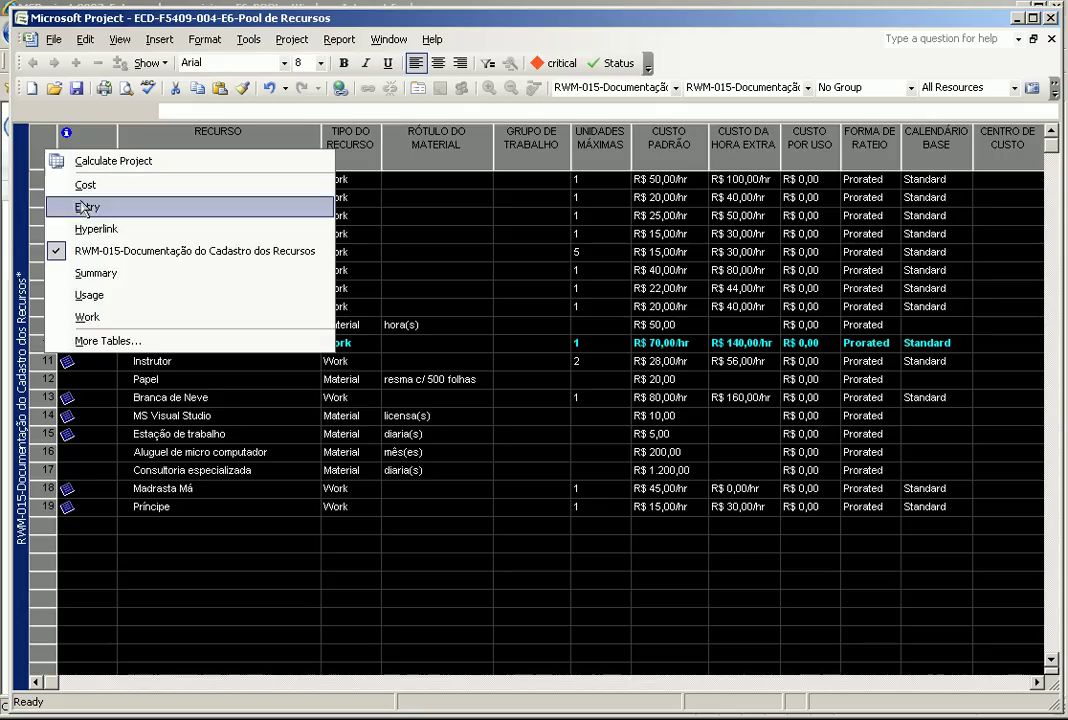
pyautogui.click(108, 341)
pyautogui.click(468, 168)
pyautogui.click(428, 377)
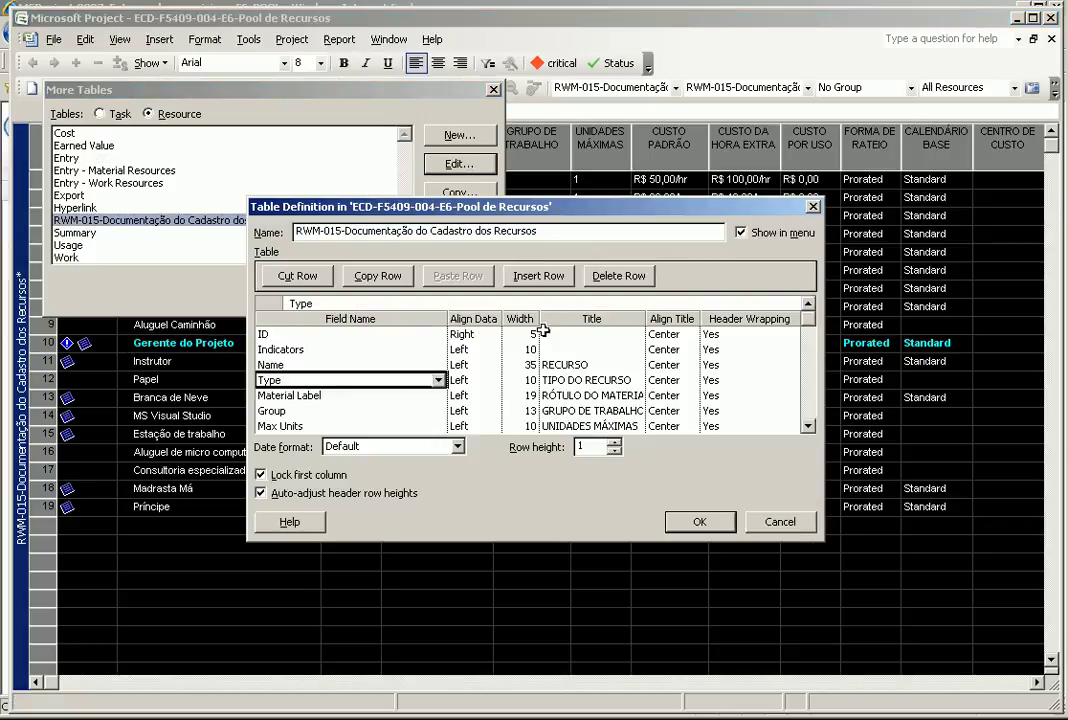
# Set the title of the Material Label column to "Unidade de Material" in the table definition.
pyautogui.press('Down')
pyautogui.press('Right')
pyautogui.press('Right')
pyautogui.press('Right')
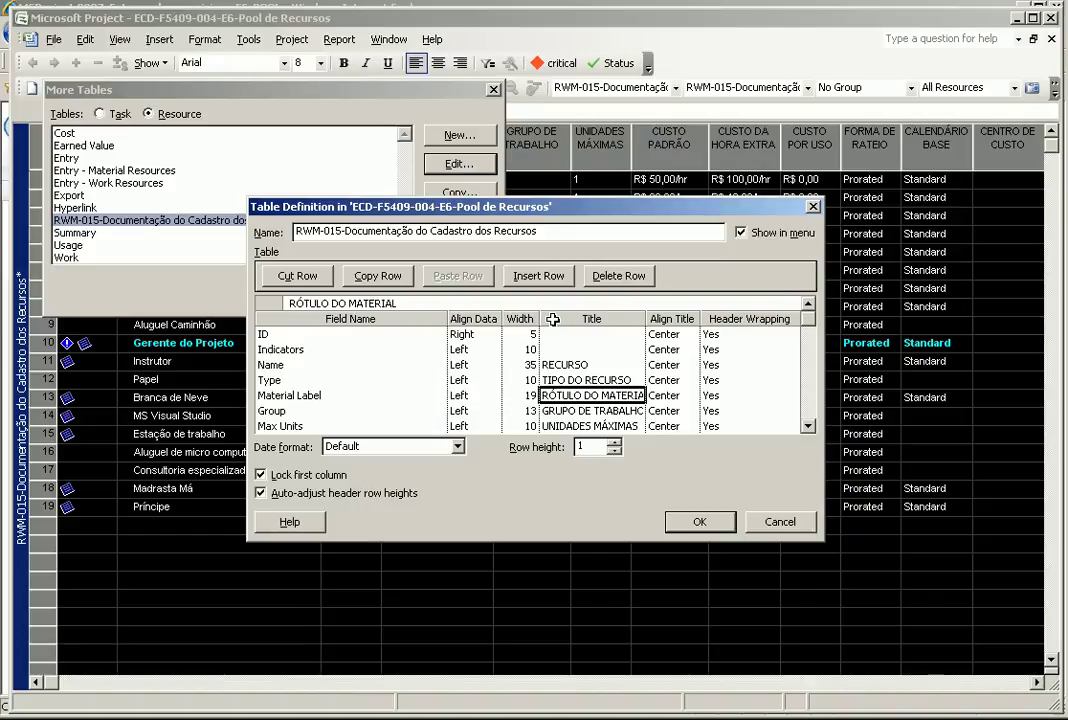
pyautogui.write('Unidade de Material')
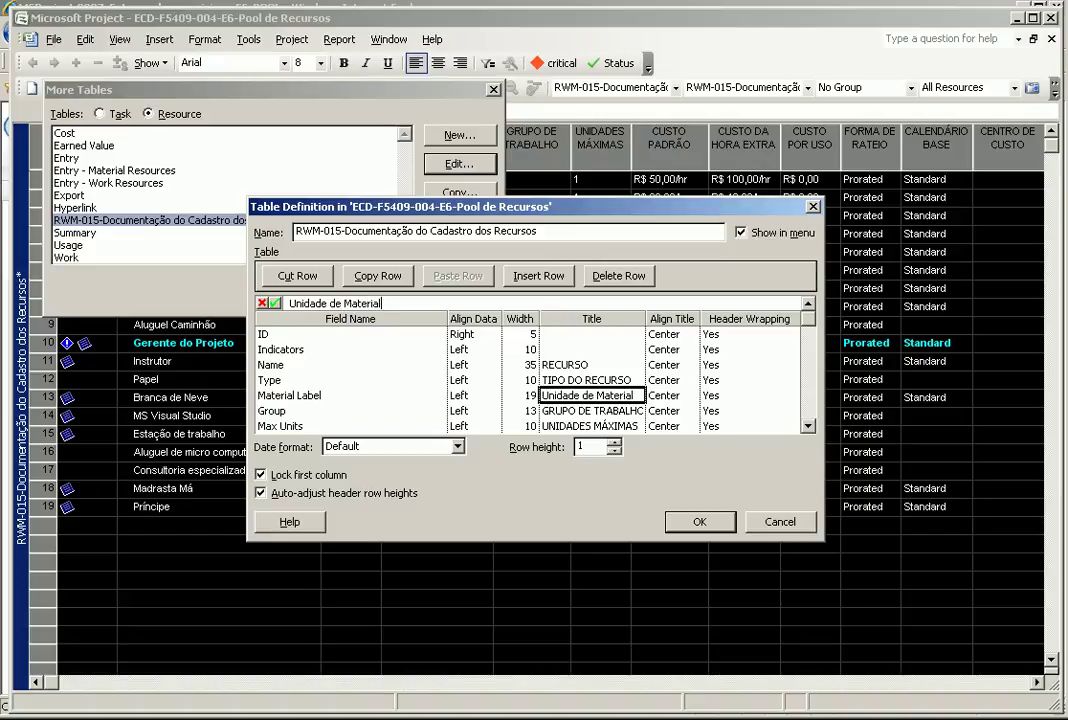
pyautogui.press('Return')
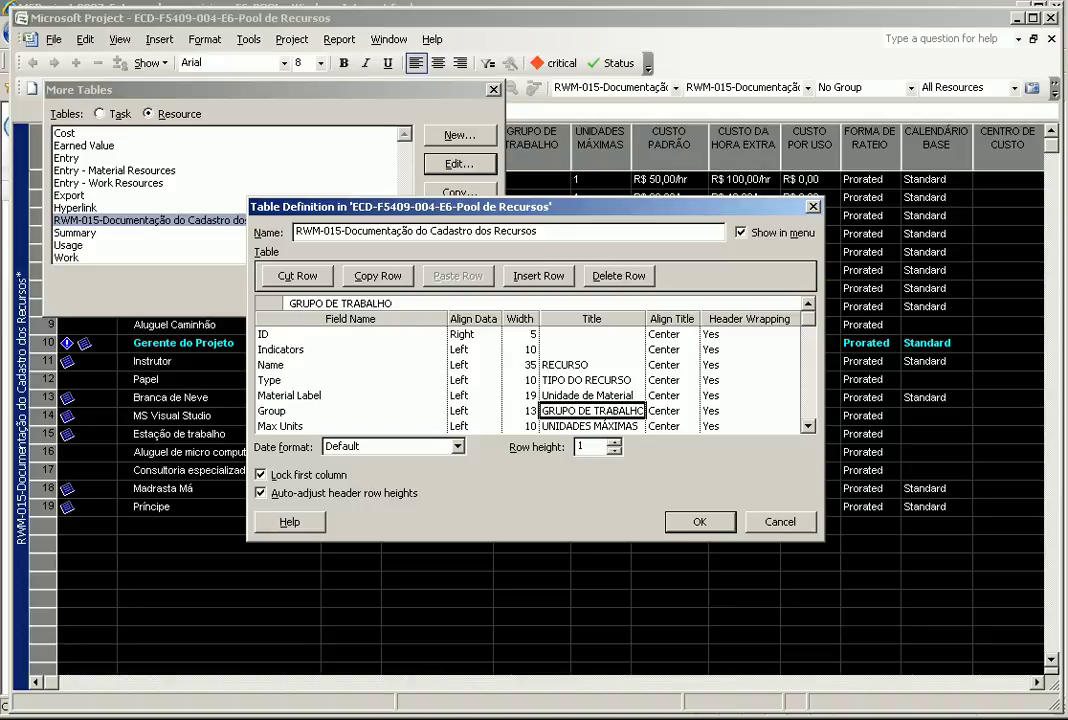
# Change the title of the Material Label column to "Unidade de Medida".
pyautogui.click(588, 395)
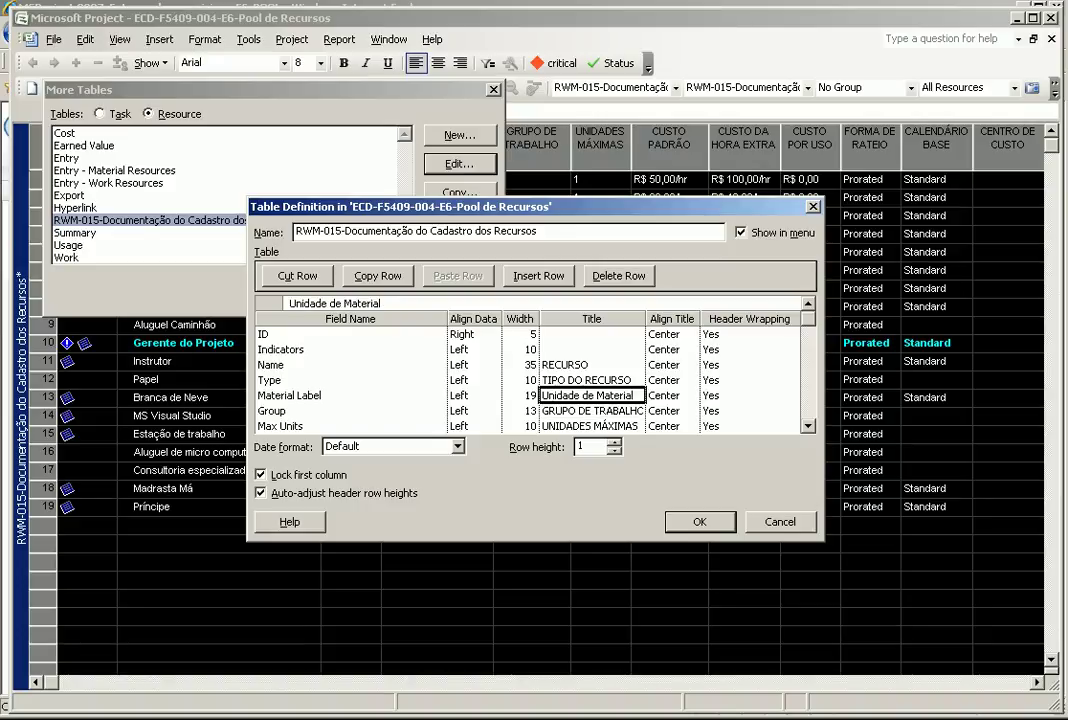
pyautogui.write('Unia')
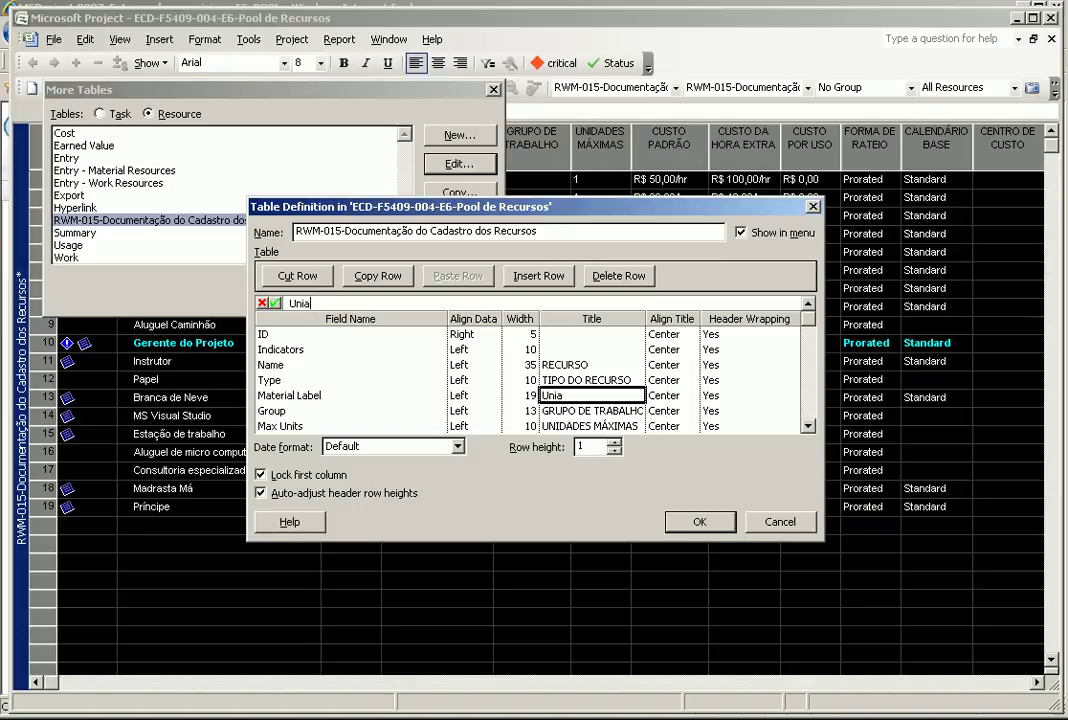
pyautogui.write('dade de Medid')
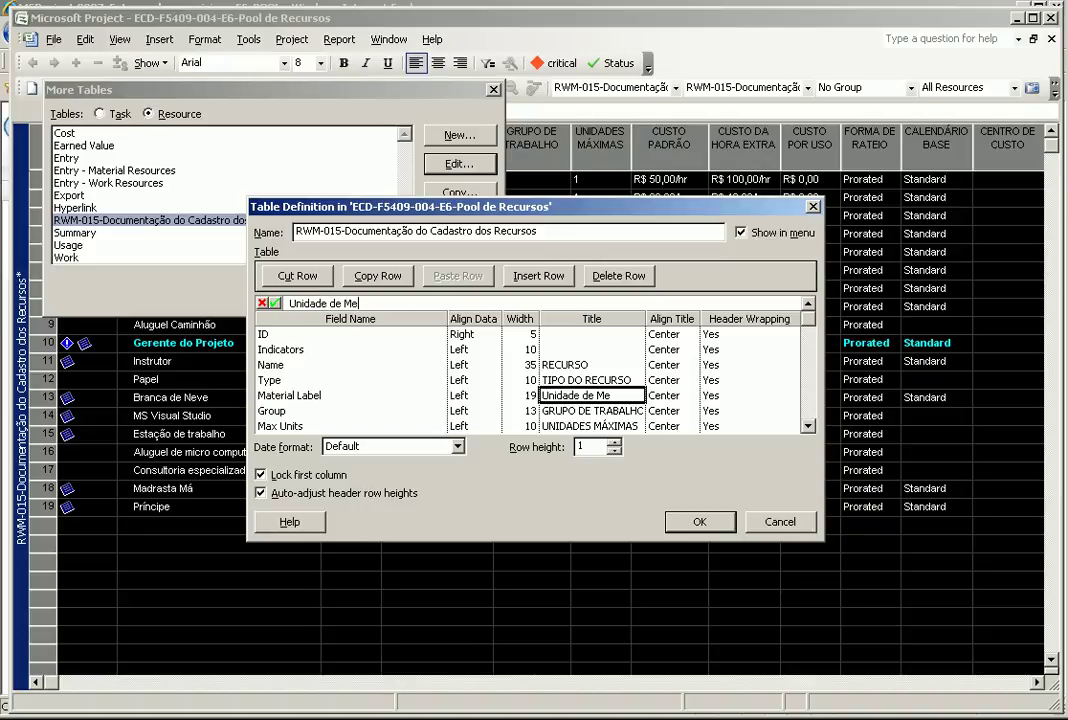
pyautogui.press('Return')
# Review the titles of the remaining columns through Can Level, accept the table definition and close the table list without applying it.
pyautogui.press('Down')
pyautogui.press('Down')
pyautogui.press('Down')
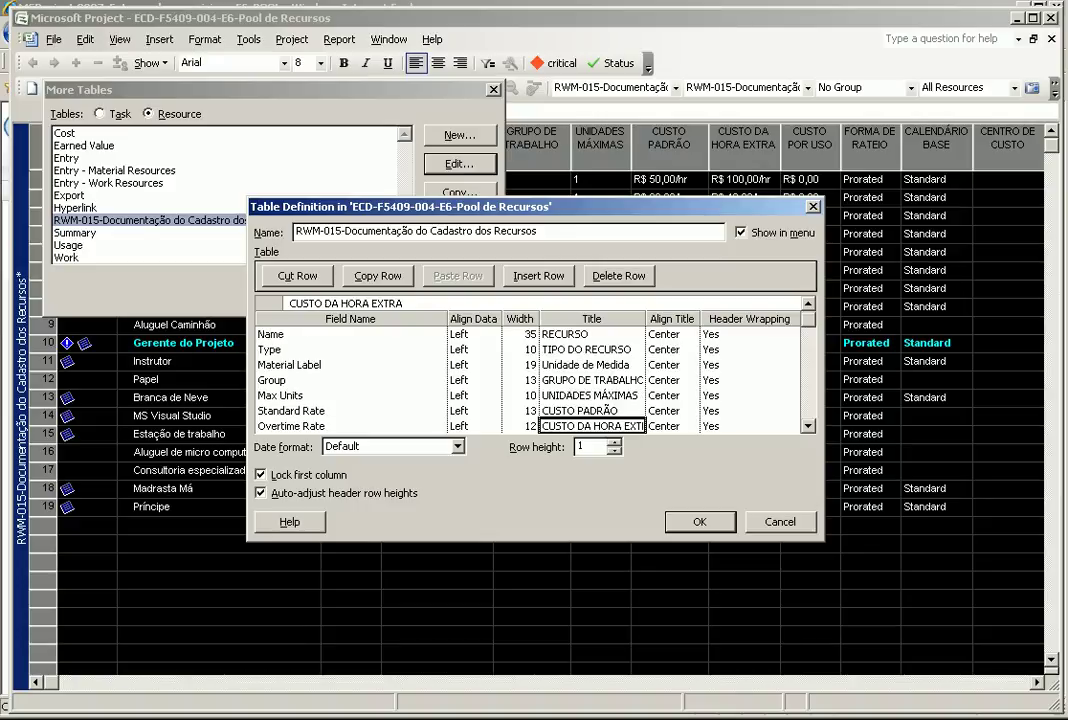
pyautogui.press('Down')
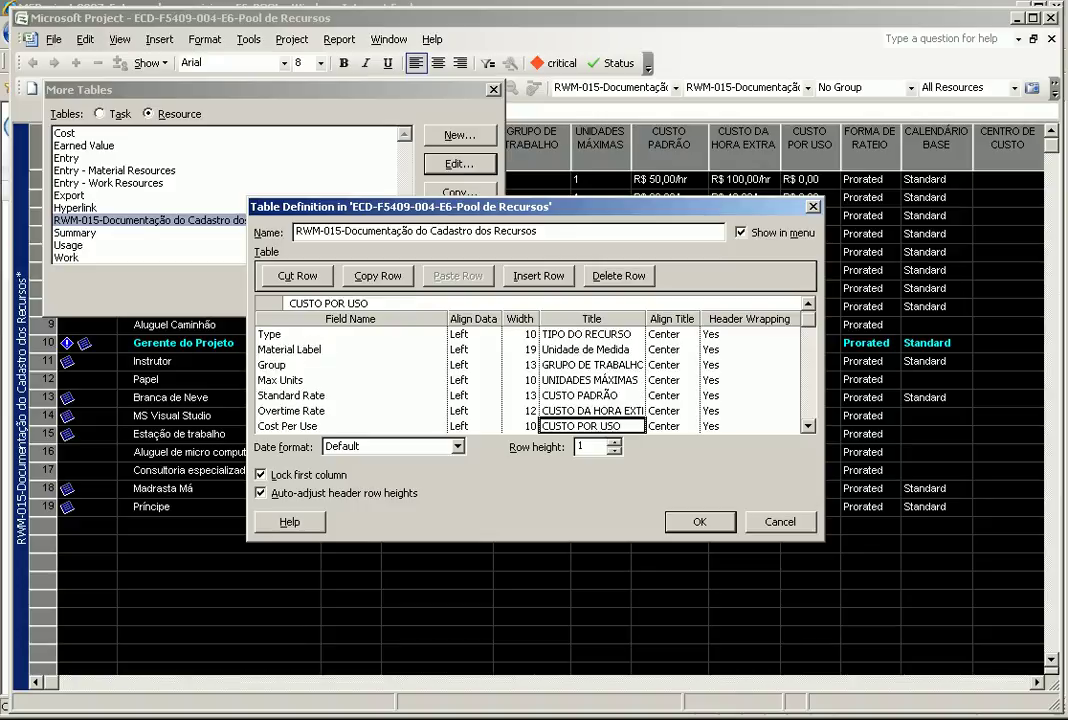
pyautogui.press('Down')
pyautogui.press('Down')
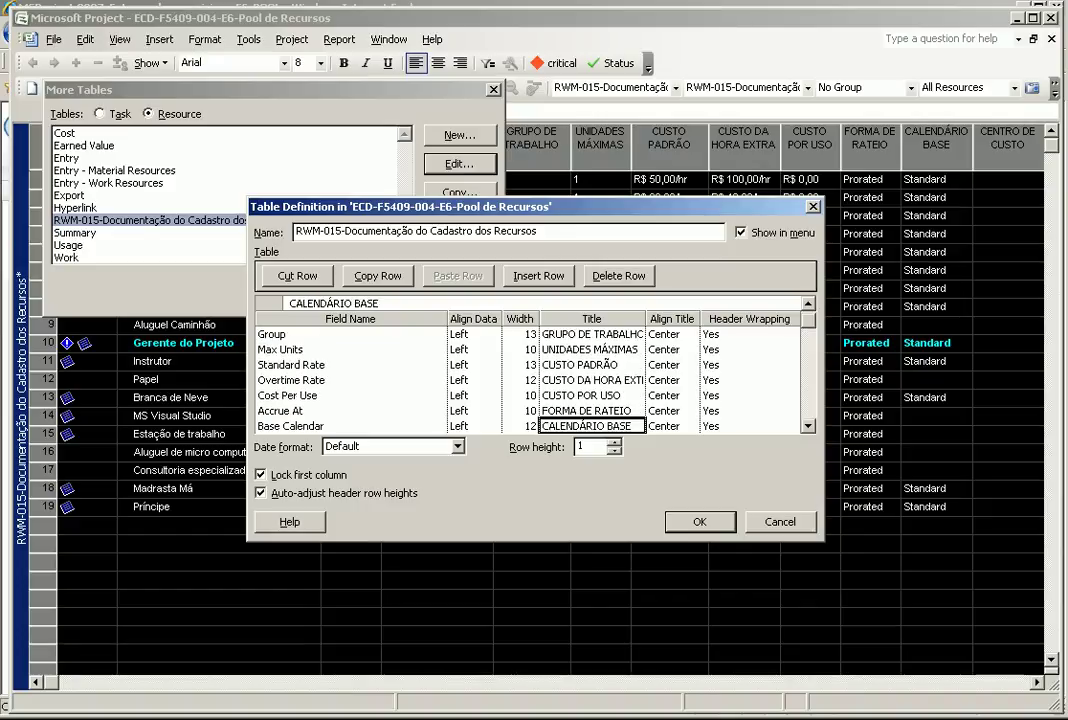
pyautogui.press('Down')
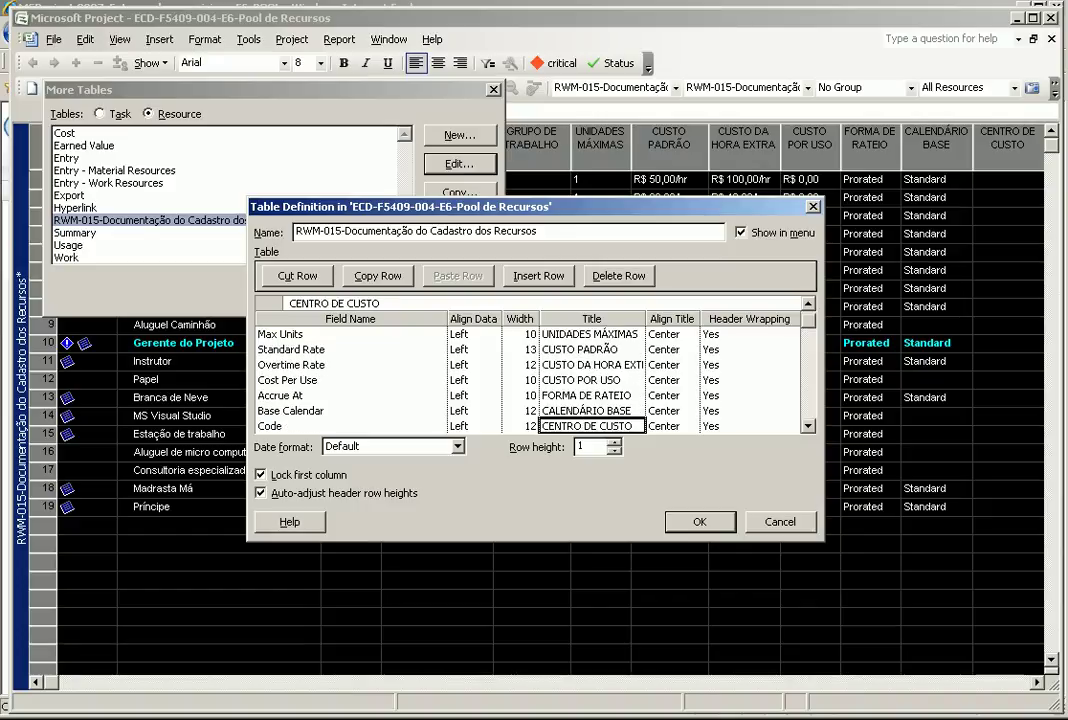
pyautogui.press('Down')
pyautogui.press('Up')
pyautogui.press('Down')
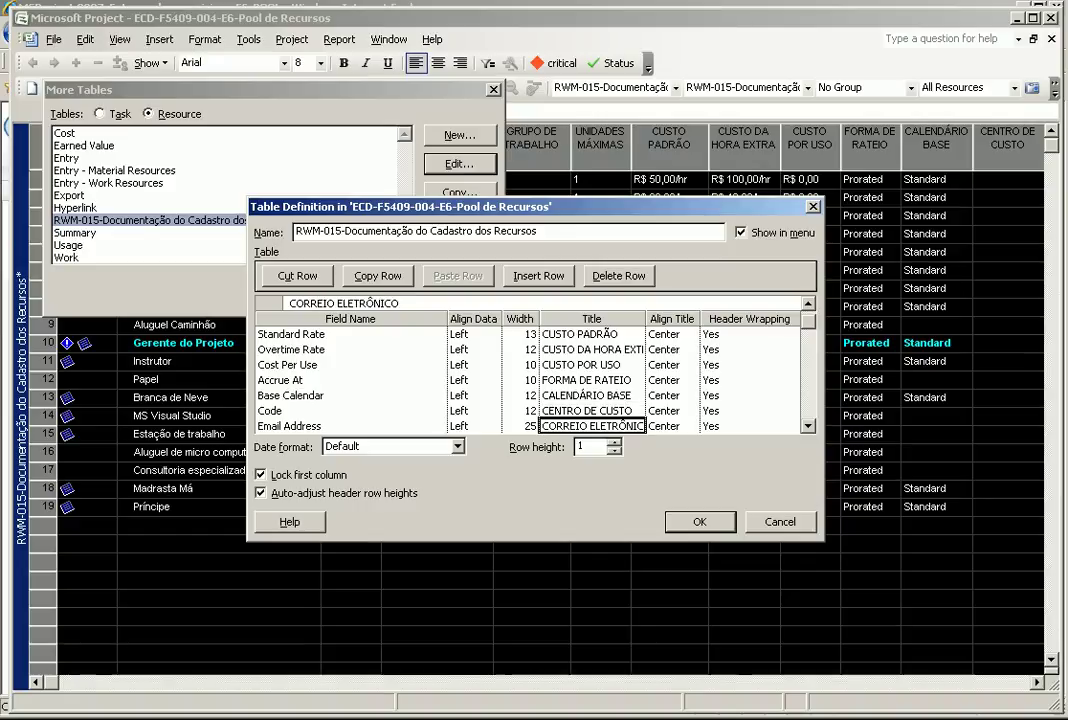
pyautogui.press('Down')
pyautogui.press('Down')
pyautogui.press('Down')
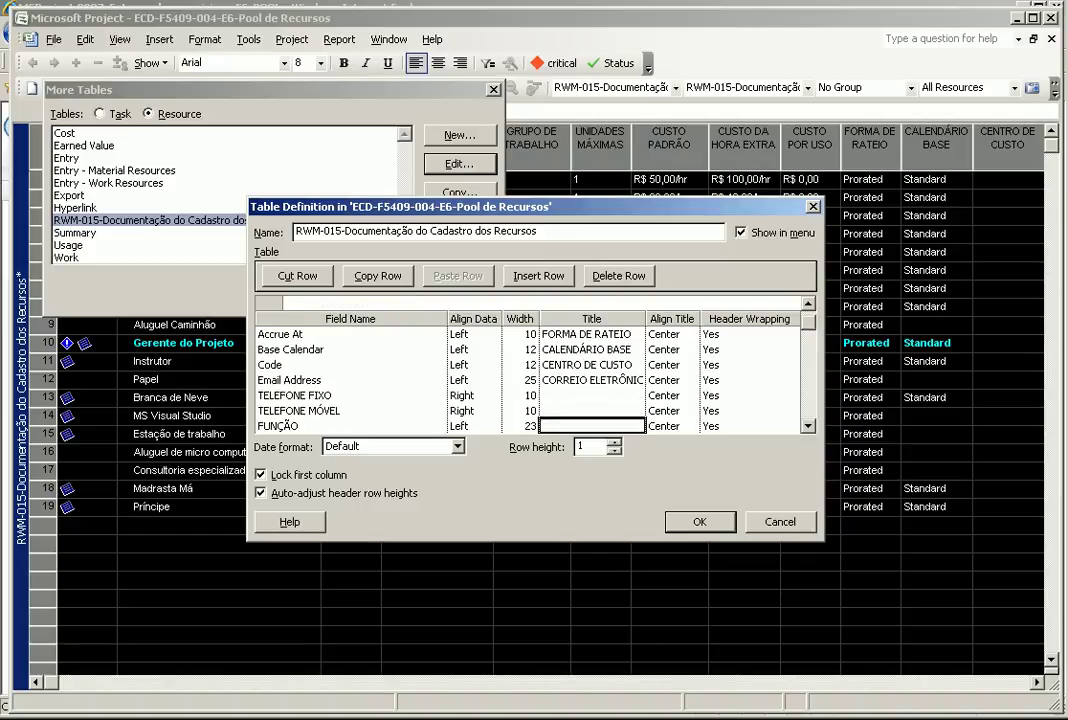
pyautogui.press('Down')
pyautogui.press('Down')
pyautogui.press('Down')
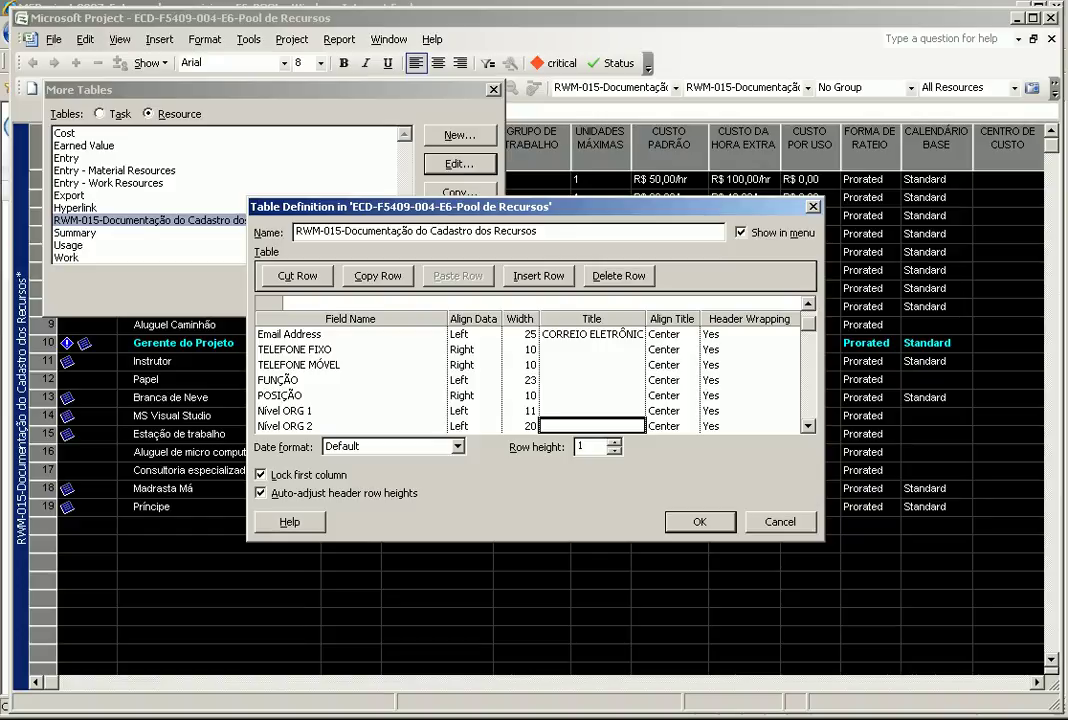
pyautogui.press('Down')
pyautogui.press('Down')
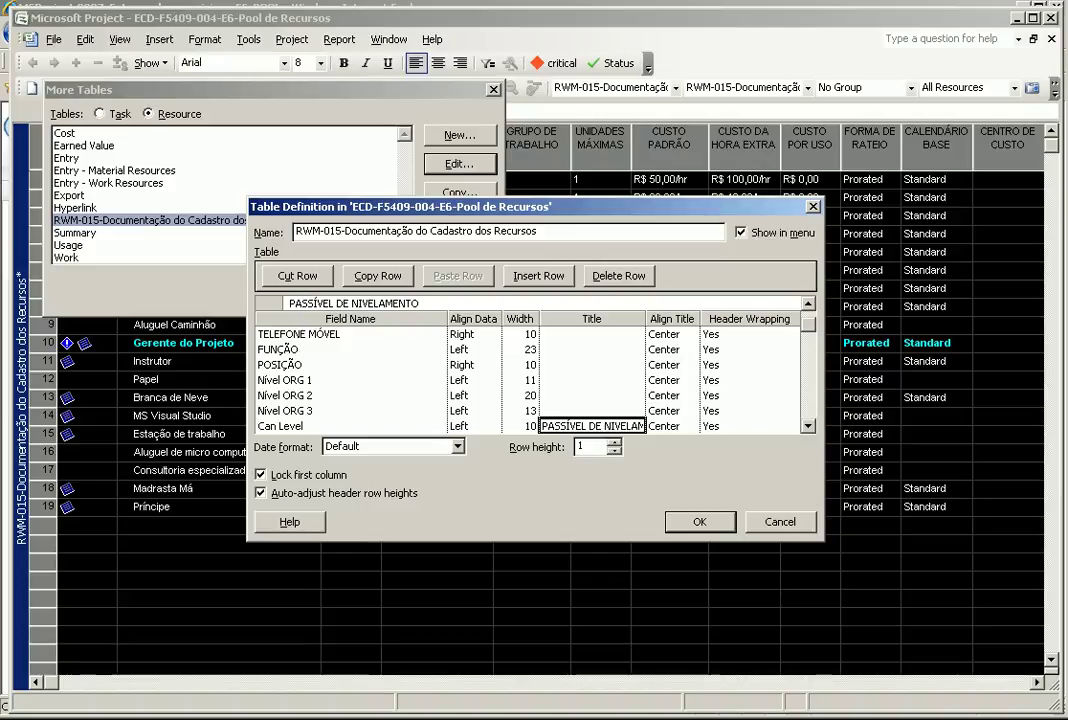
pyautogui.press('Down')
pyautogui.click(690, 523)
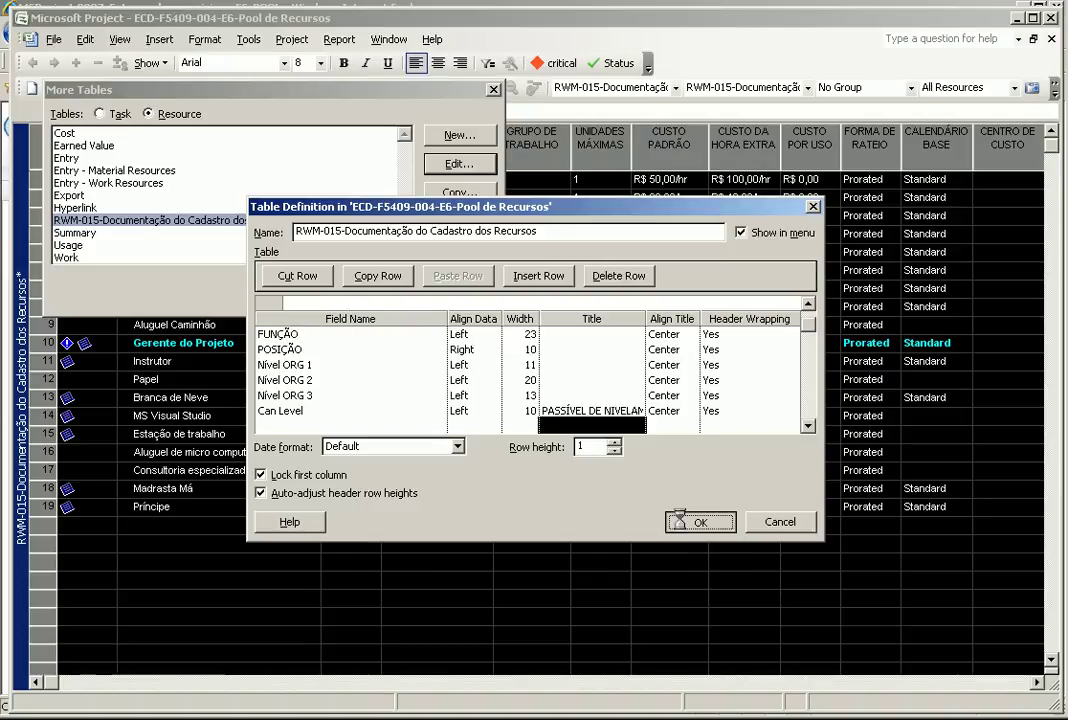
pyautogui.click(380, 292)
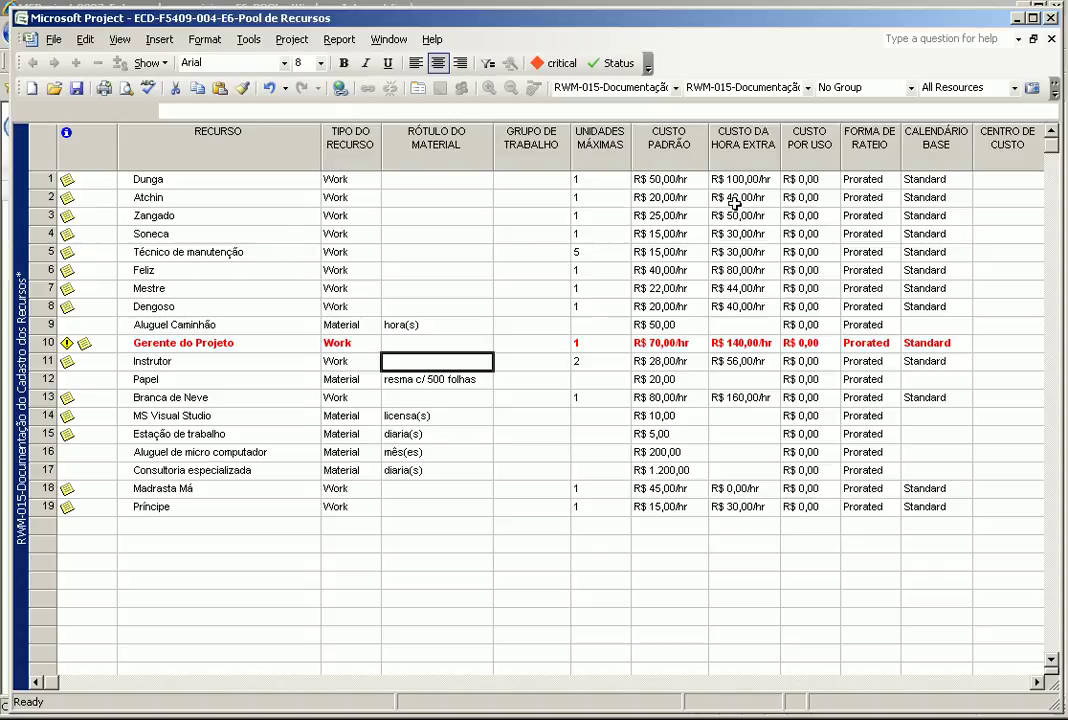
# Examine the sheet's last columns, from the telephone fields to PASSÍVEL DE NIVELAMENTO, and the grouping options available for resources.
pyautogui.click(930, 598)
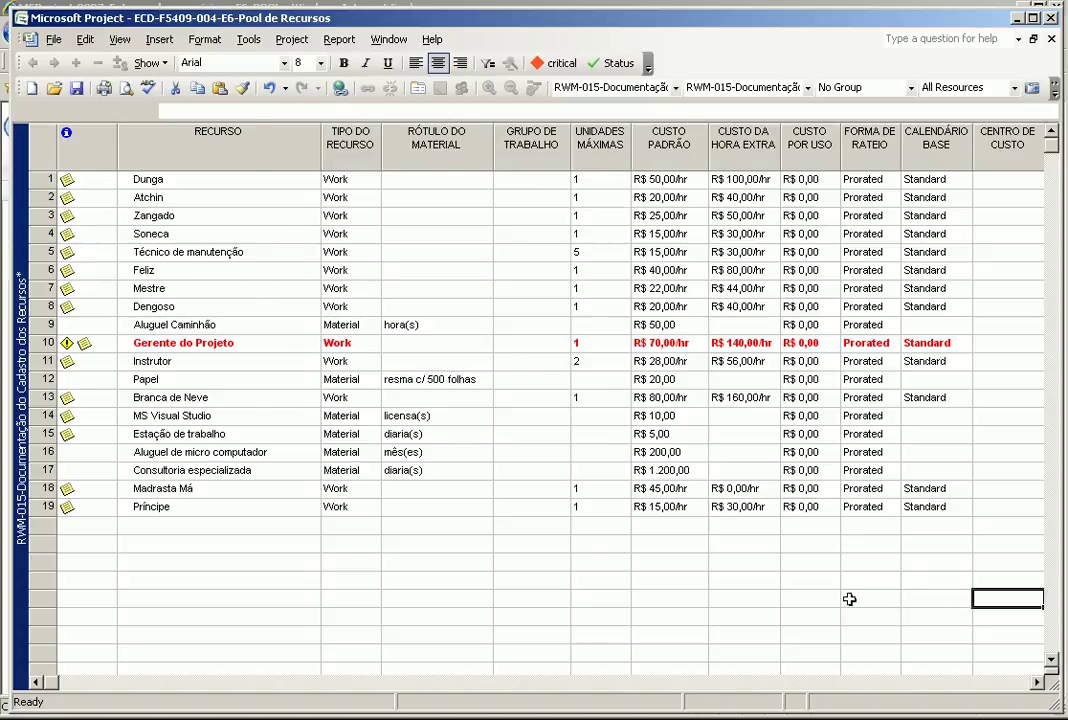
pyautogui.press('End')
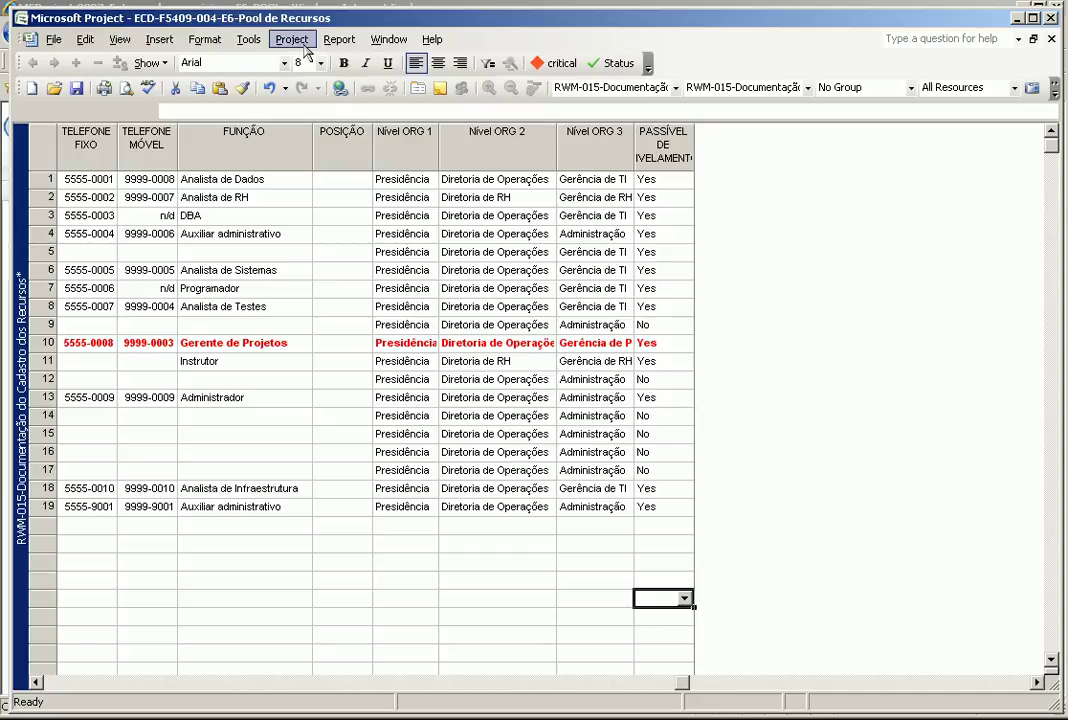
pyautogui.click(112, 42)
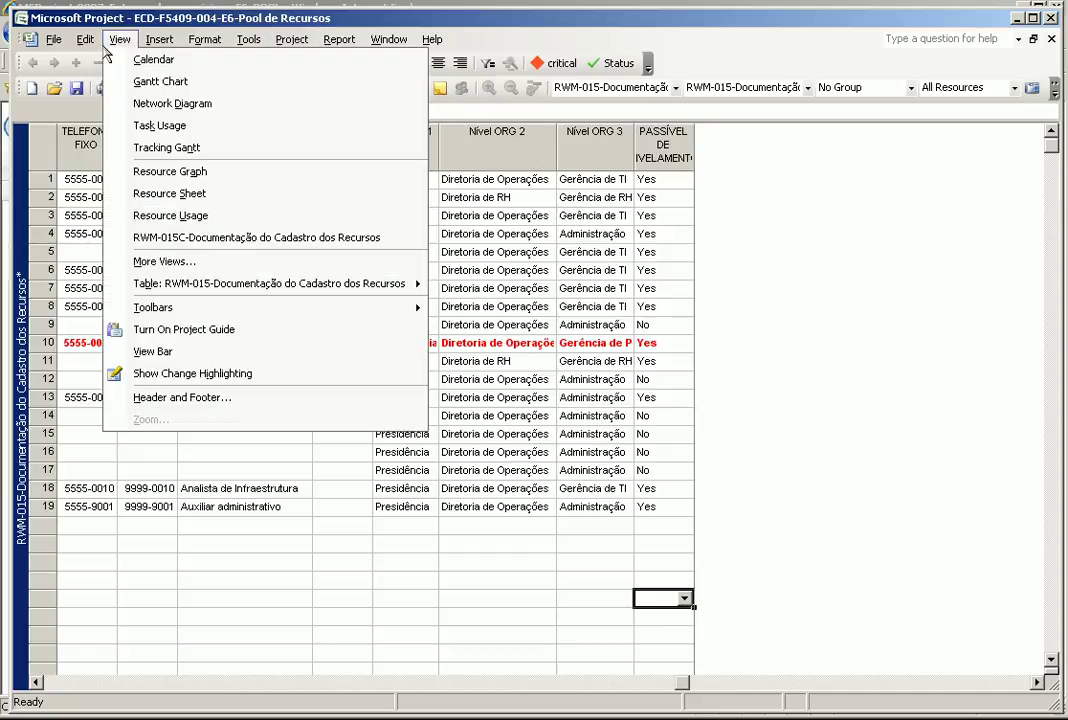
pyautogui.moveTo(291, 40)
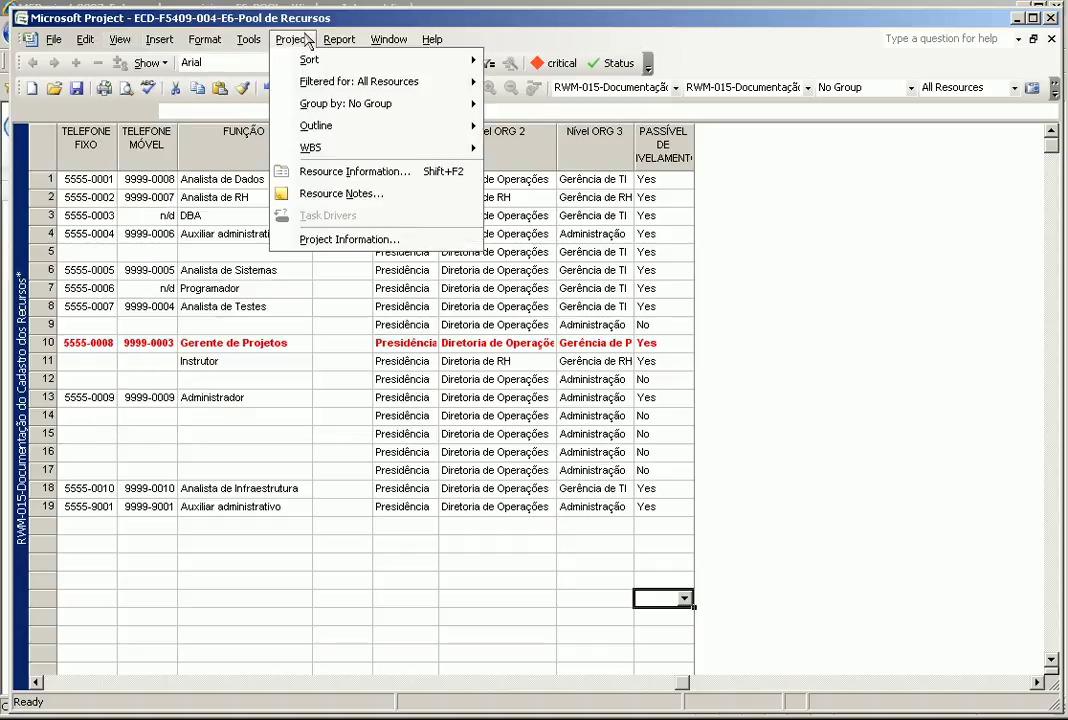
pyautogui.moveTo(289, 106)
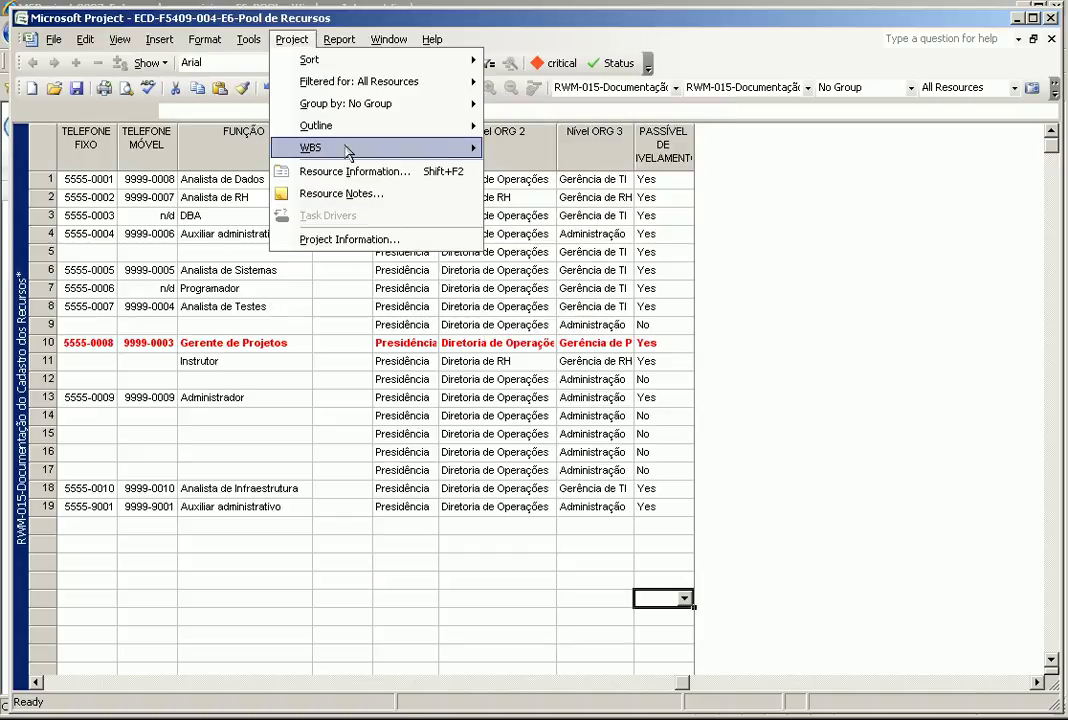
pyautogui.moveTo(345, 106)
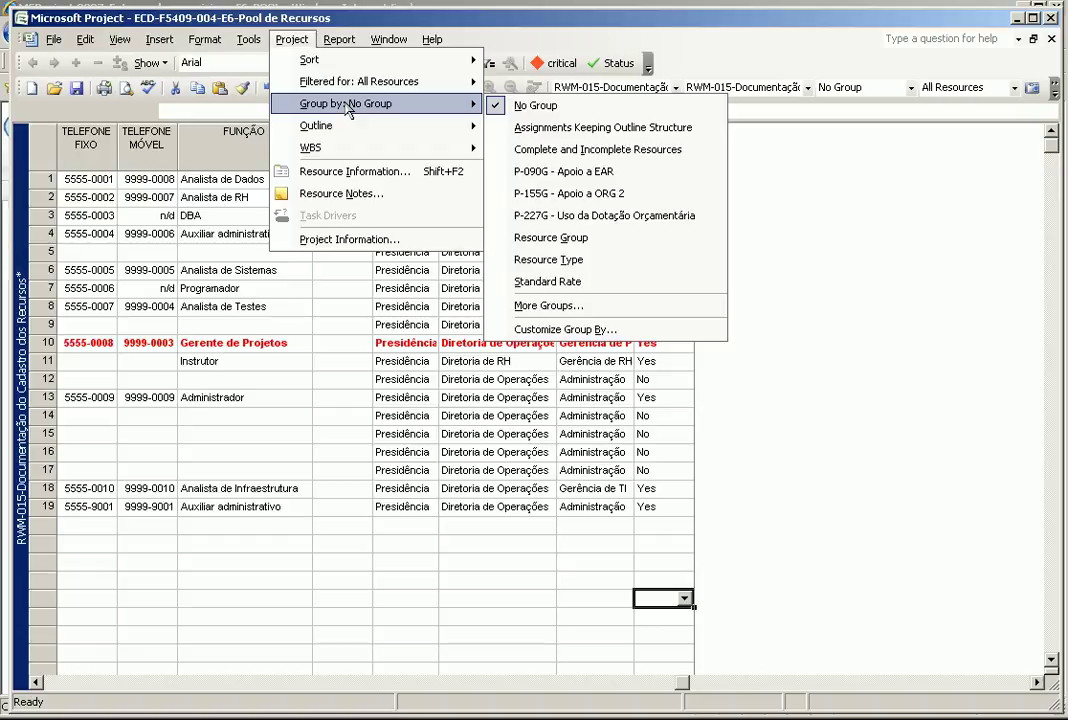
pyautogui.click(285, 345)
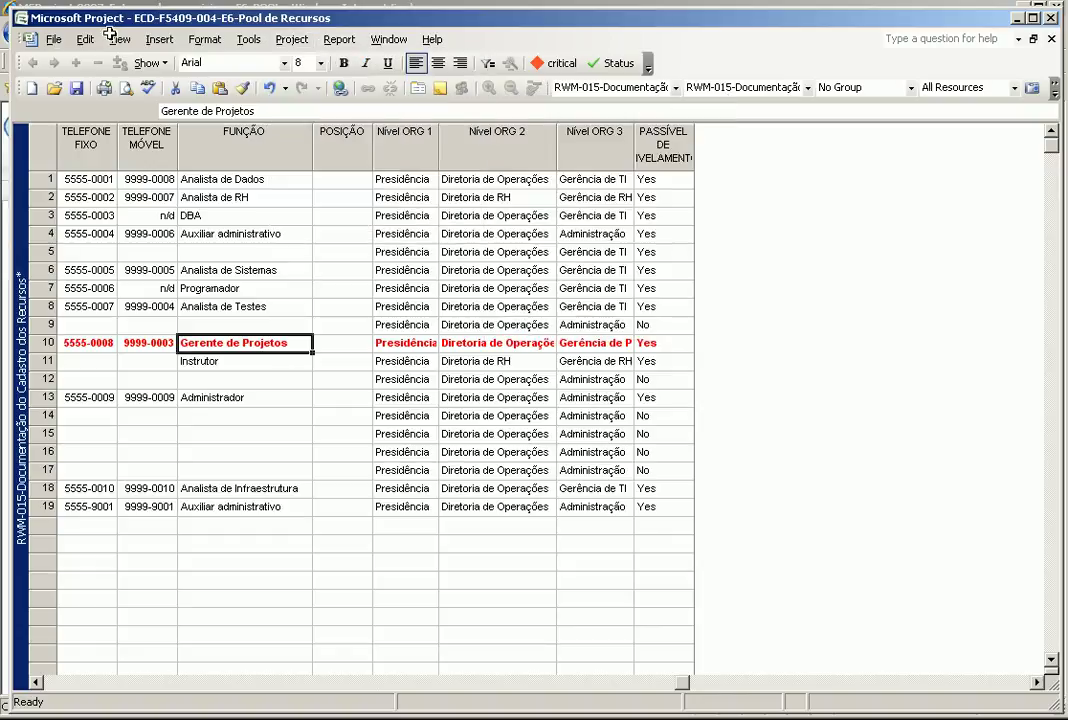
# Check the project file's summary and general properties, leaving them unedited.
pyautogui.click(48, 39)
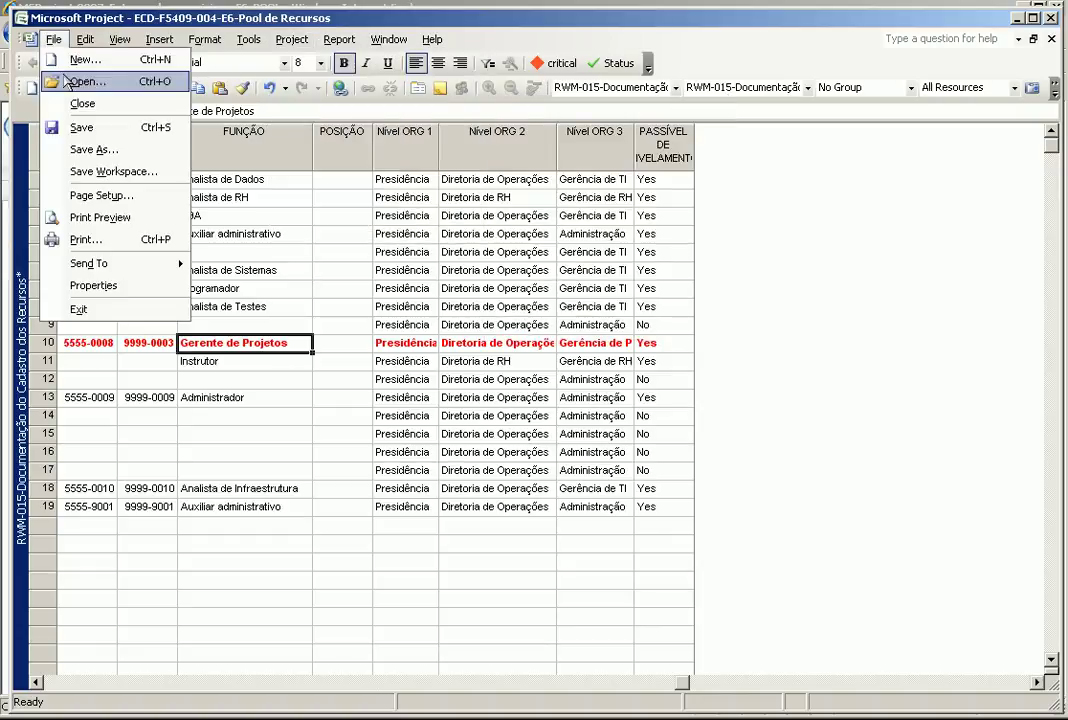
pyautogui.click(93, 286)
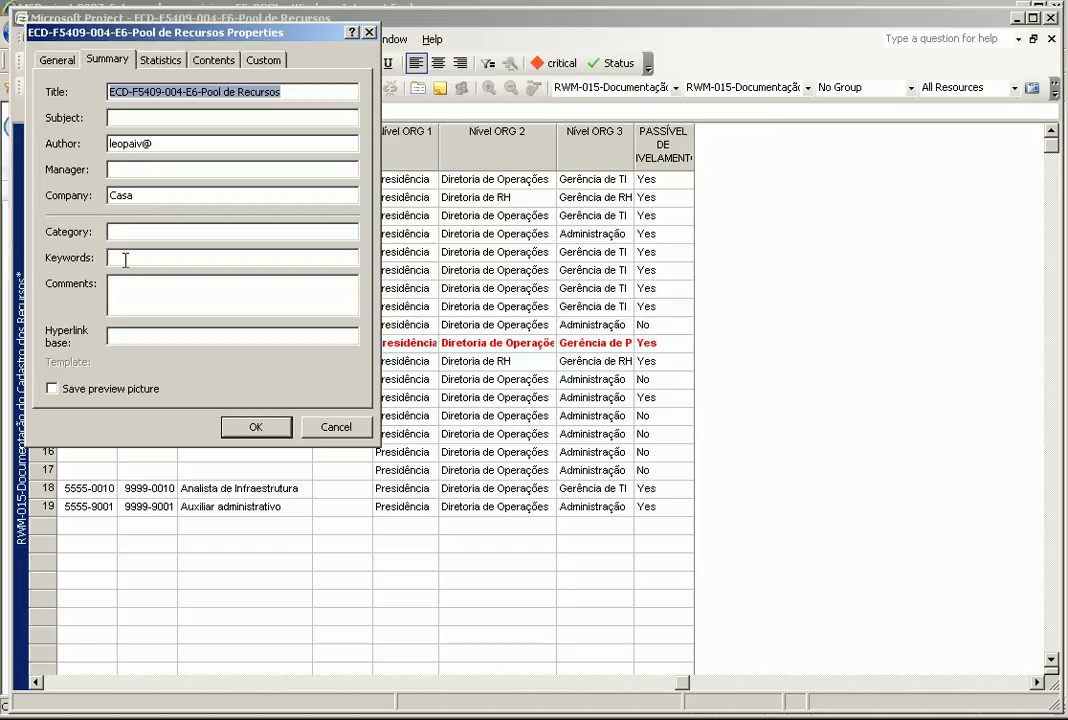
pyautogui.click(60, 60)
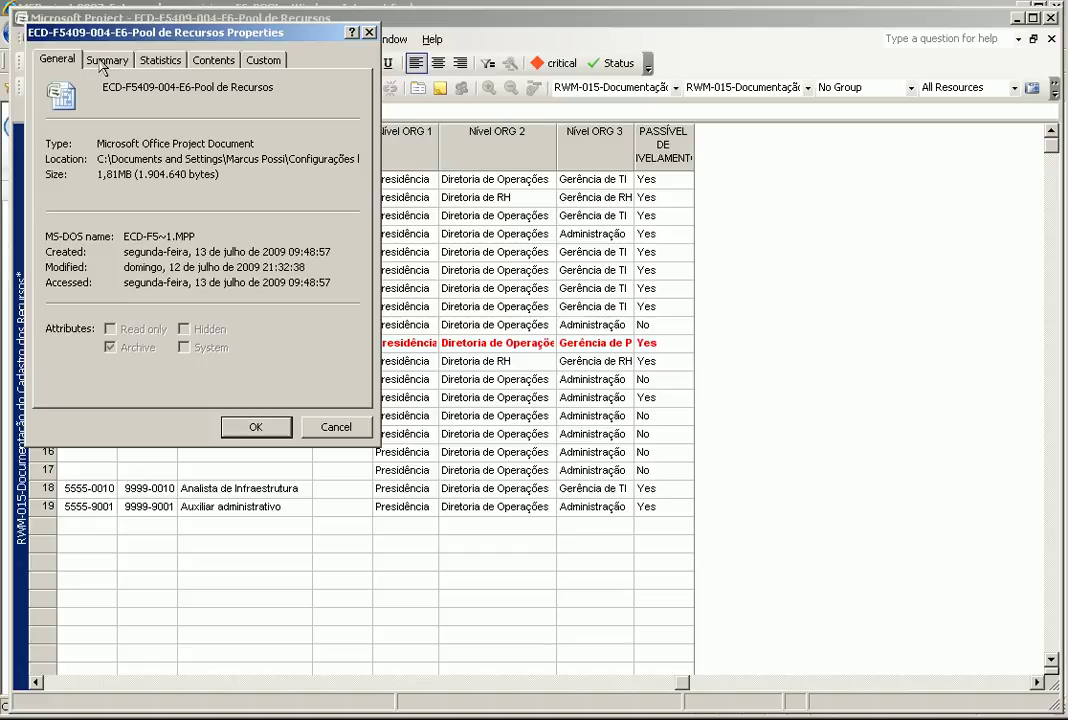
pyautogui.click(330, 430)
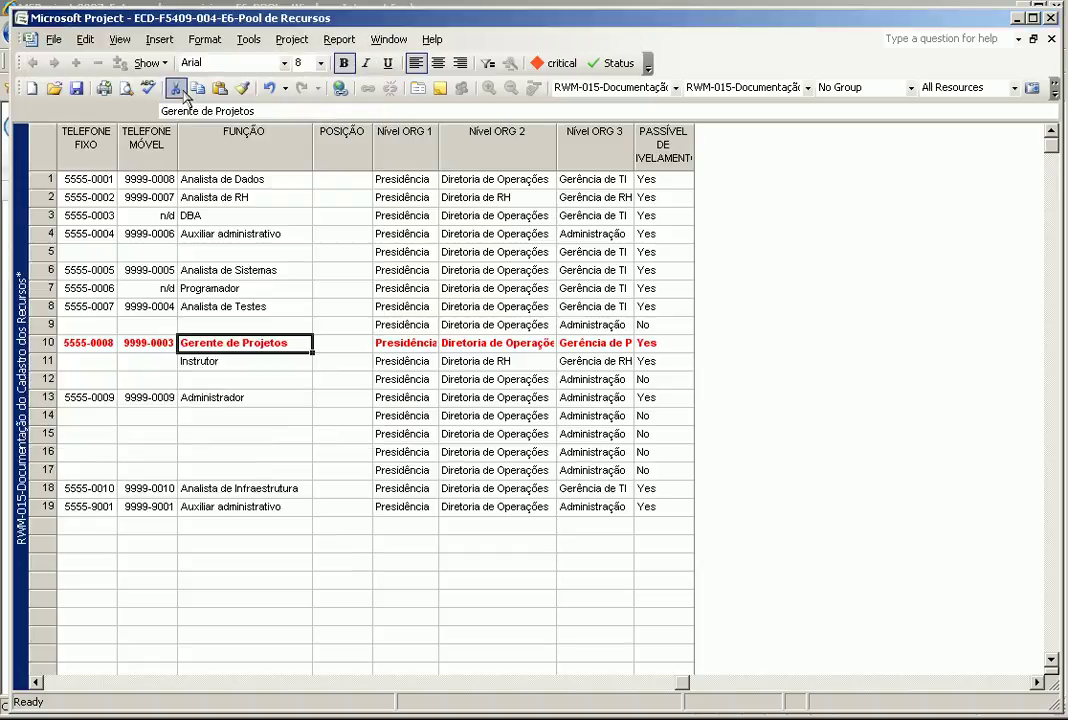
# Group the resources by the P-090G - Apoio a EAR group.
pyautogui.click(120, 39)
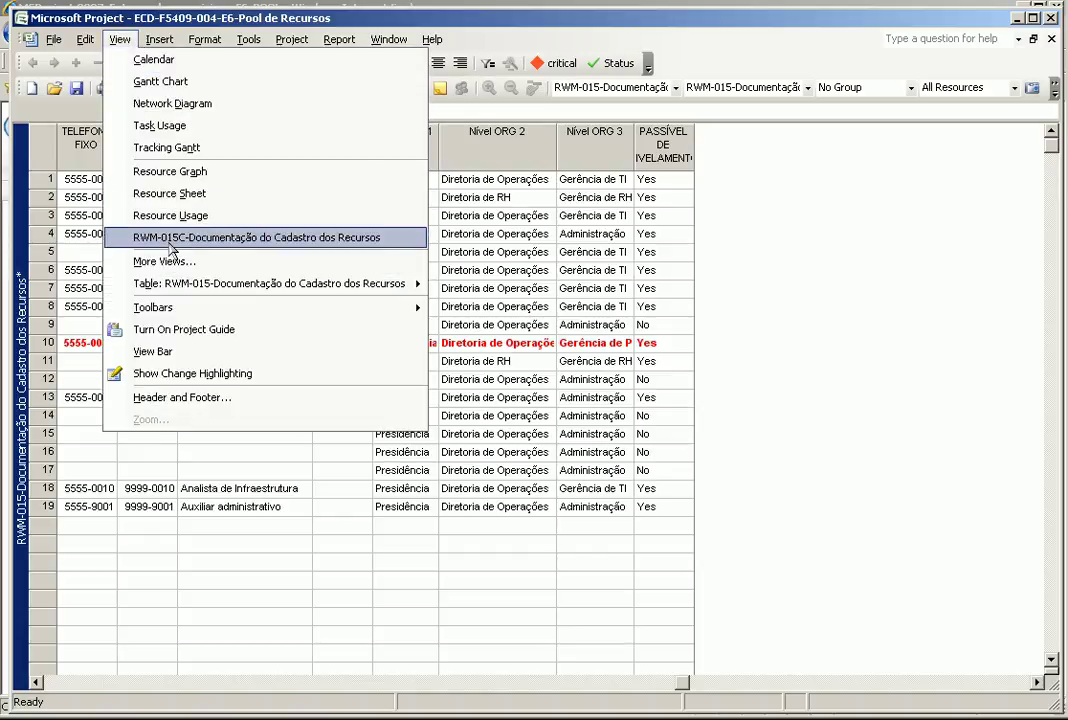
pyautogui.click(291, 40)
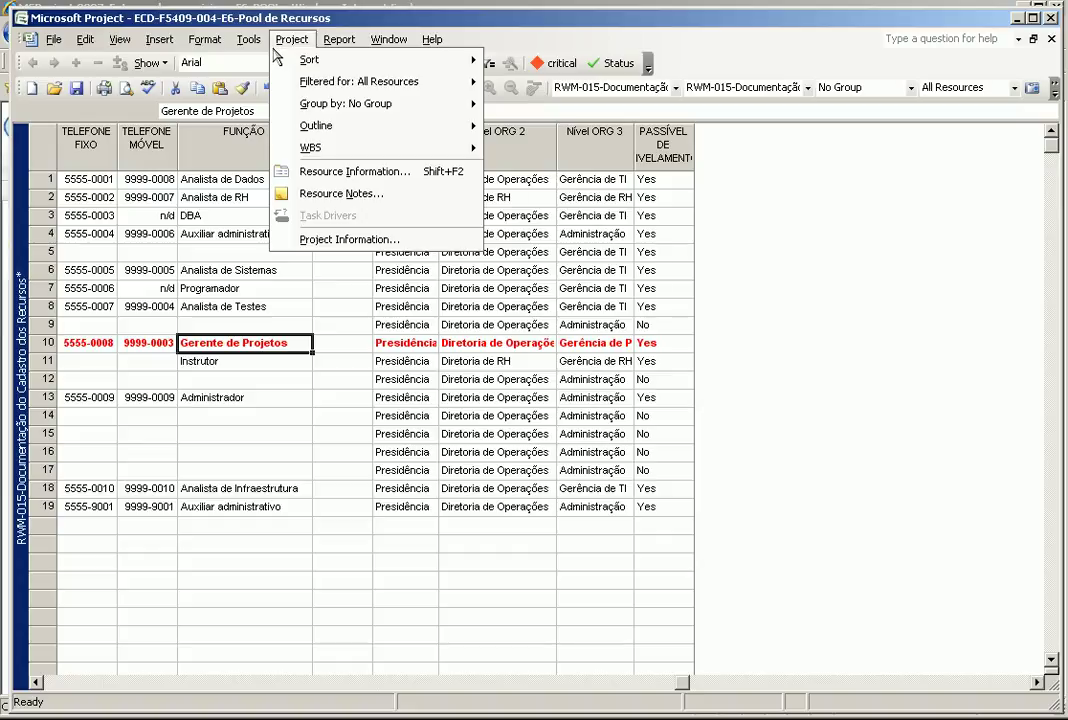
pyautogui.moveTo(288, 82)
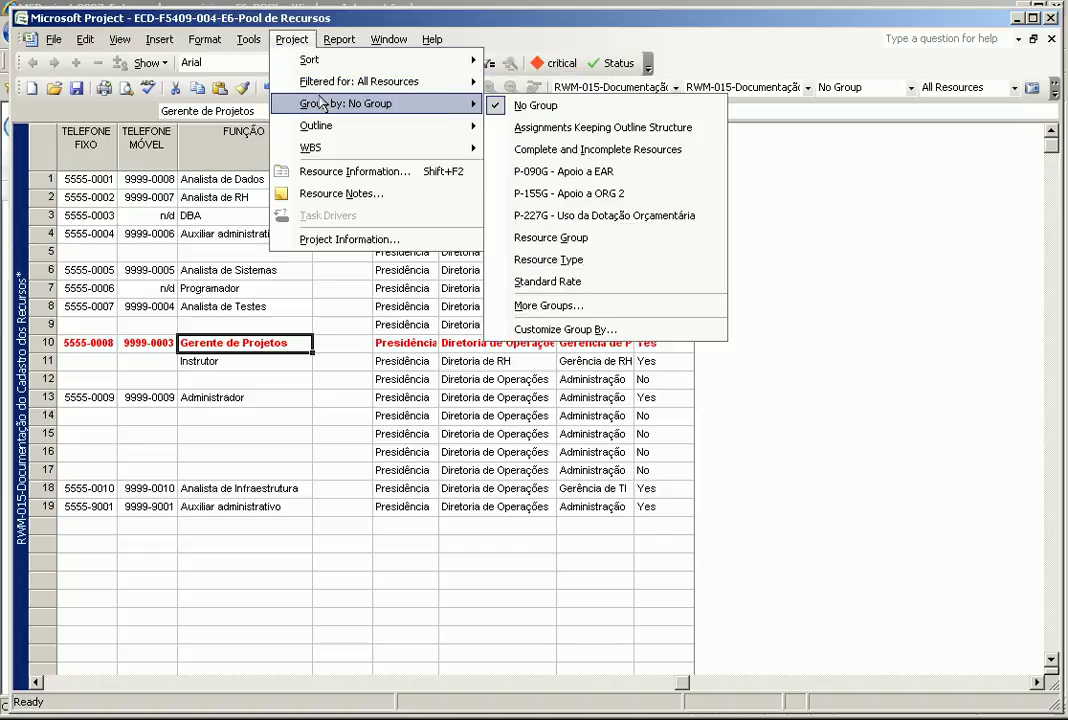
pyautogui.click(593, 172)
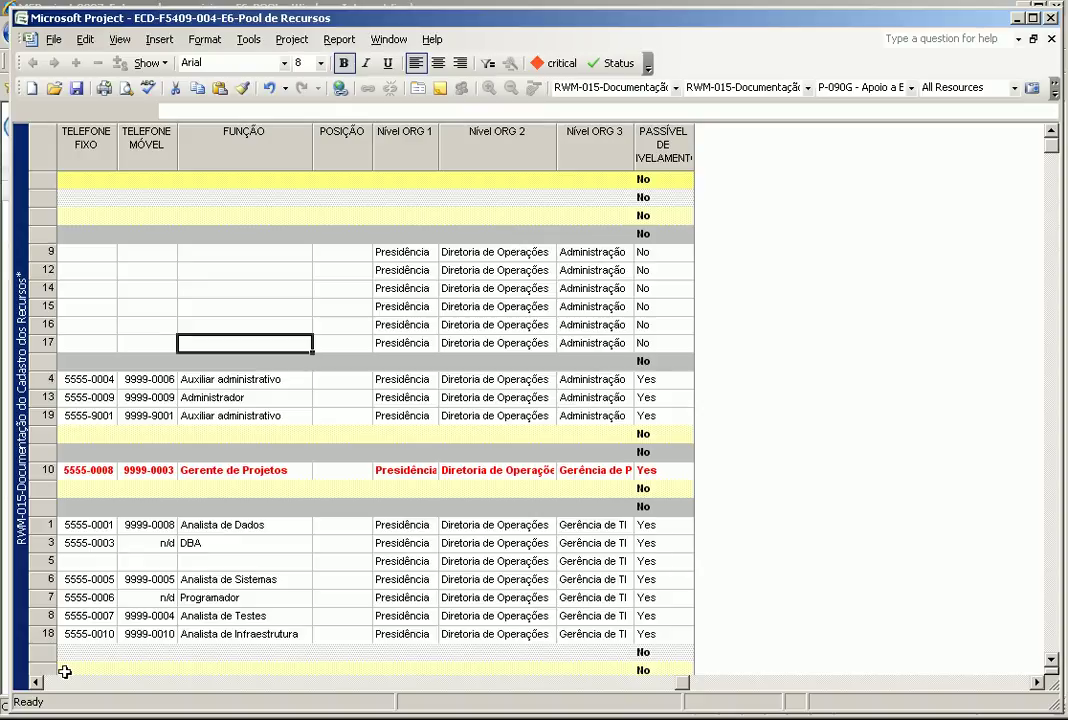
# Collapse all levels of the grouped resource sheet down to the top-level group.
pyautogui.click(70, 687)
pyautogui.moveTo(380, 143); pyautogui.dragTo(380, 143)
pyautogui.click(34, 128)
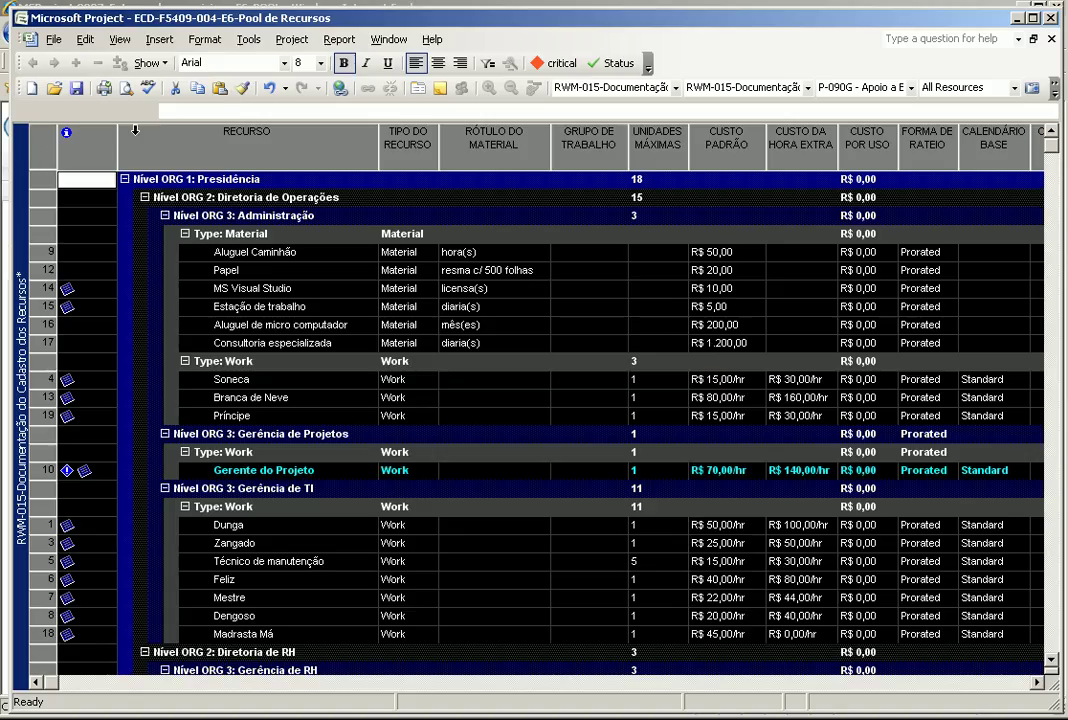
pyautogui.click(98, 62)
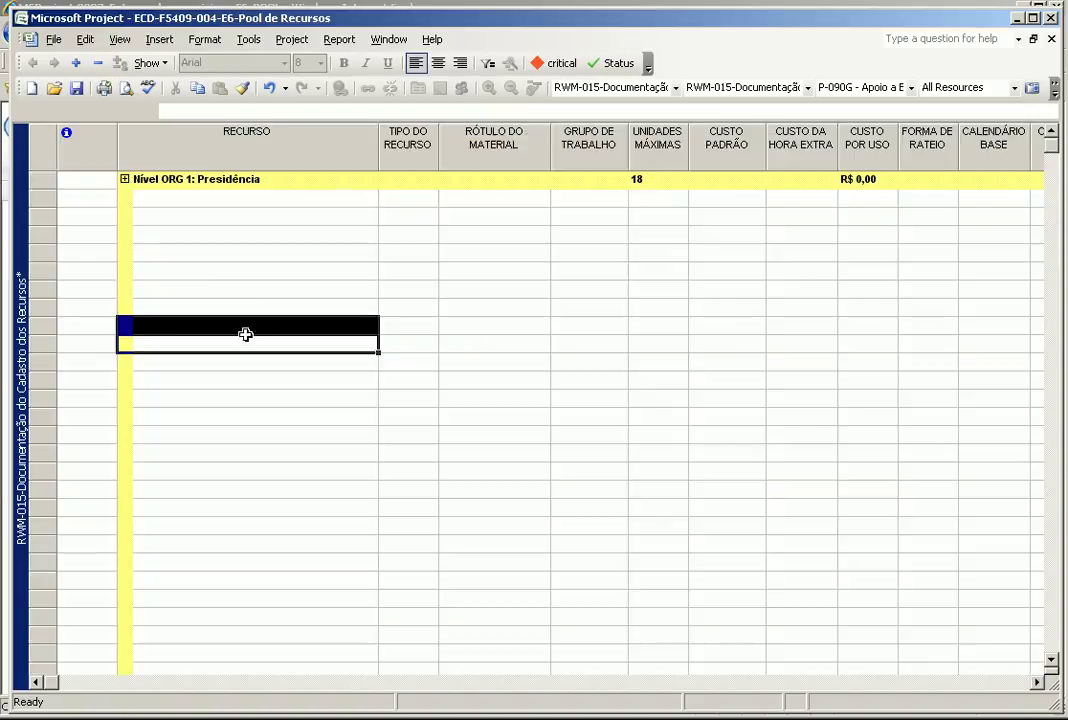
# Expand Presidência with Diretoria de Operações and Diretoria de RH, and open Gerência de RH down to its Work resources.
pyautogui.click(125, 180)
pyautogui.click(145, 197)
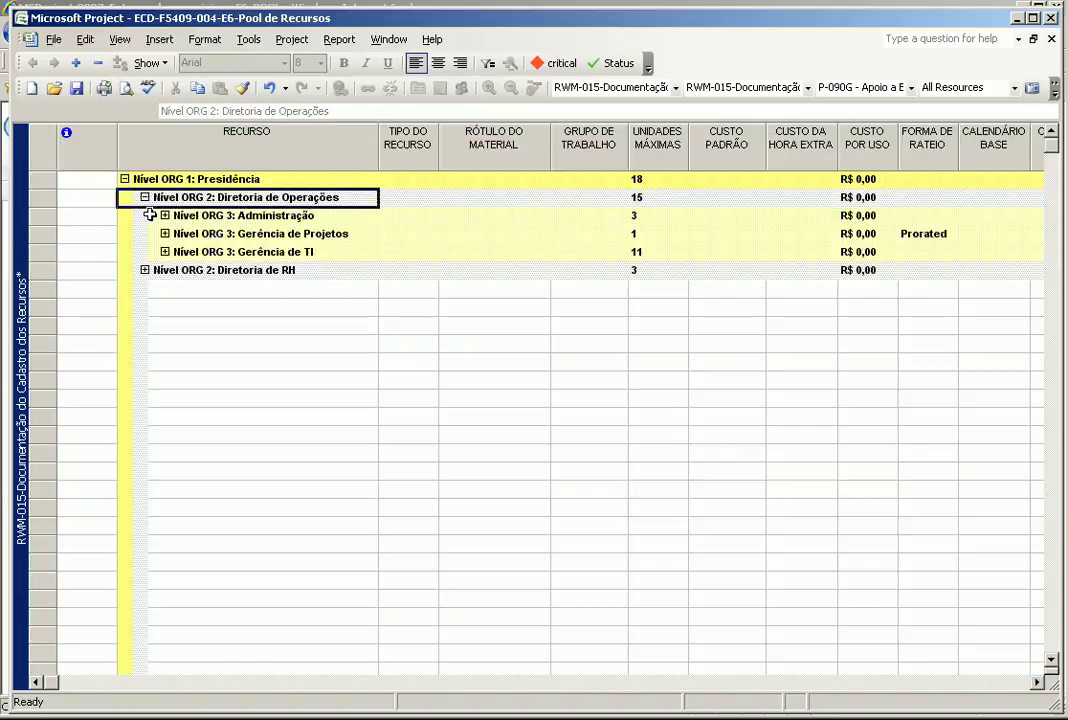
pyautogui.click(145, 270)
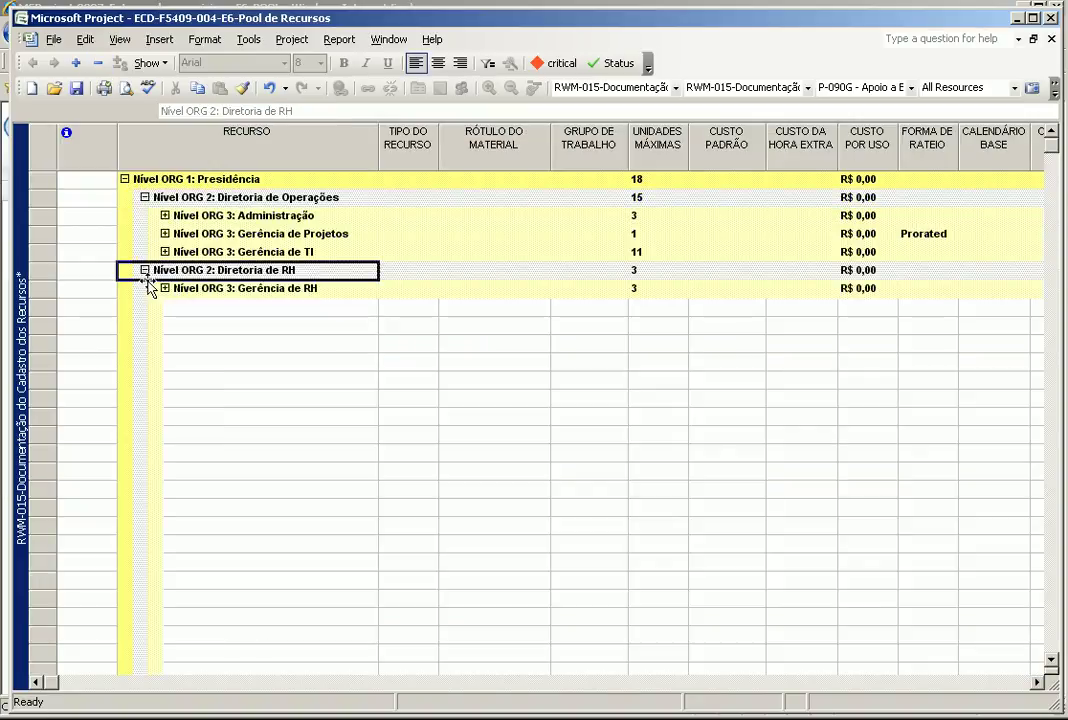
pyautogui.click(165, 288)
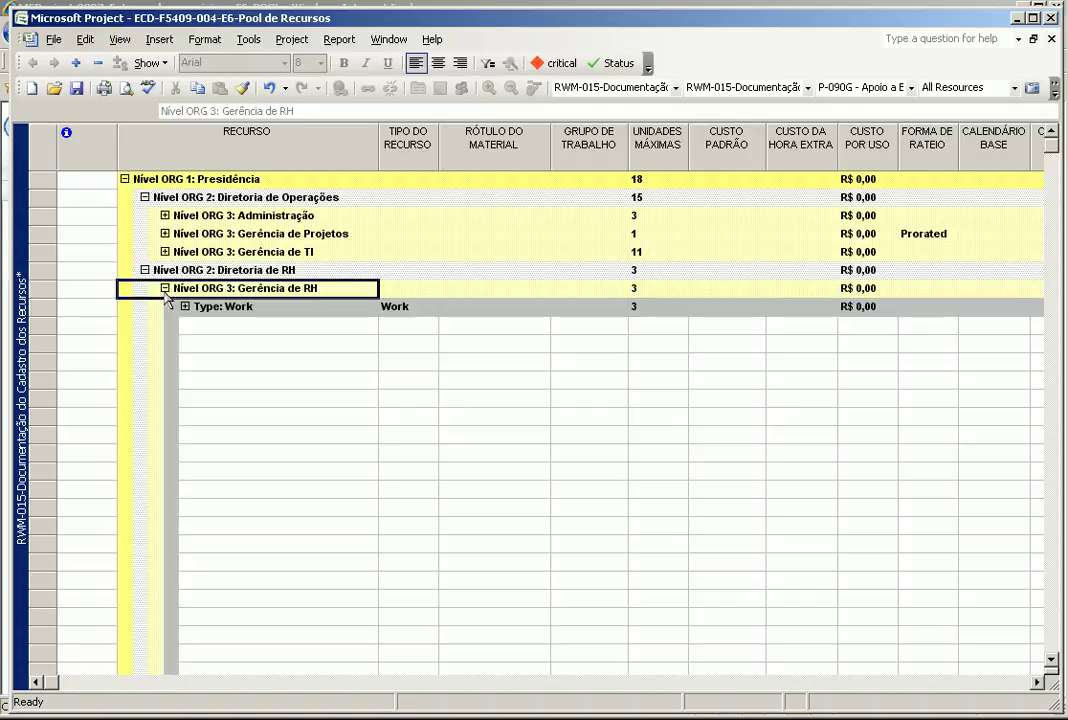
pyautogui.click(185, 306)
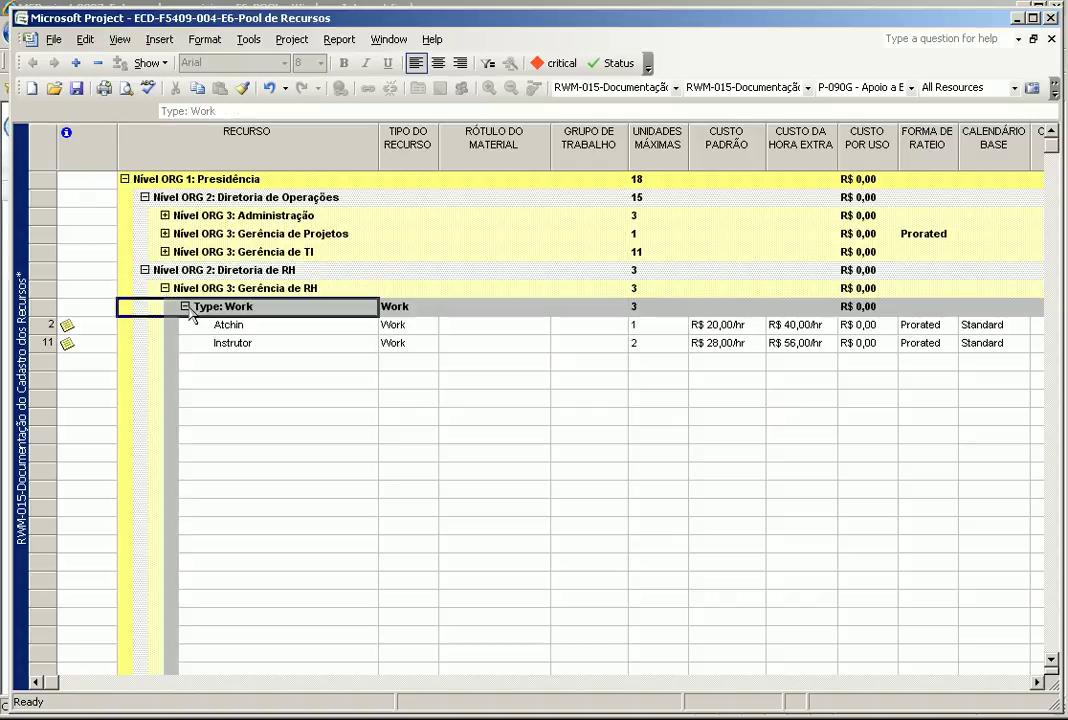
# Examine the resource custom fields of the Outline Code type for any renamed or configured codes.
pyautogui.click(291, 39)
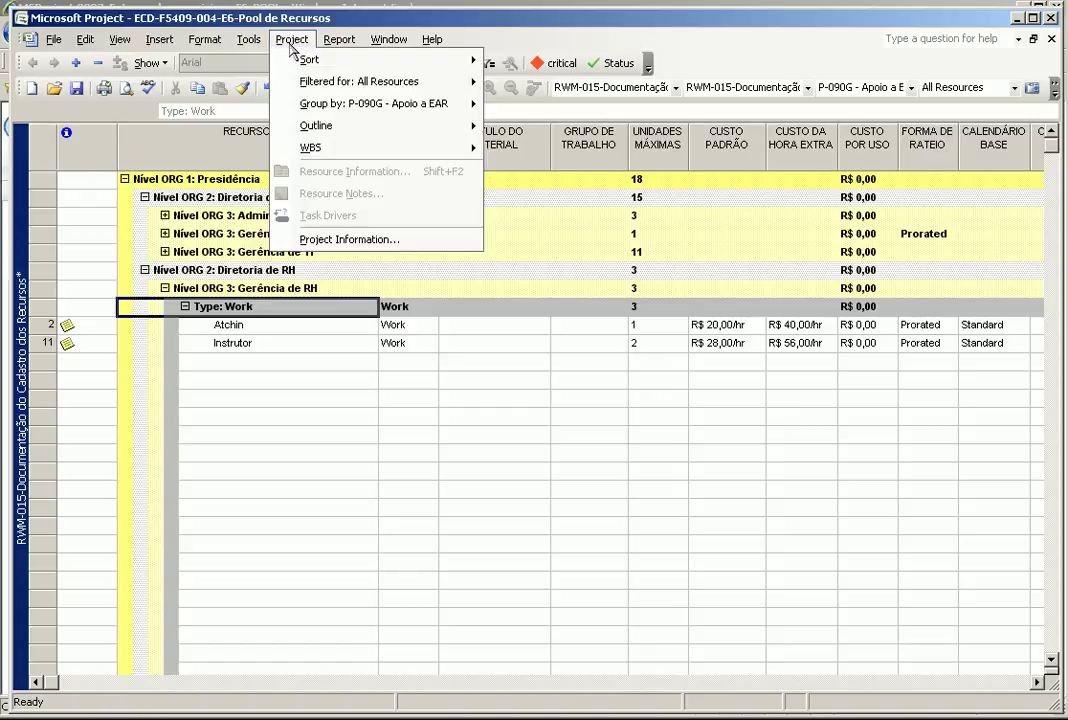
pyautogui.moveTo(405, 127)
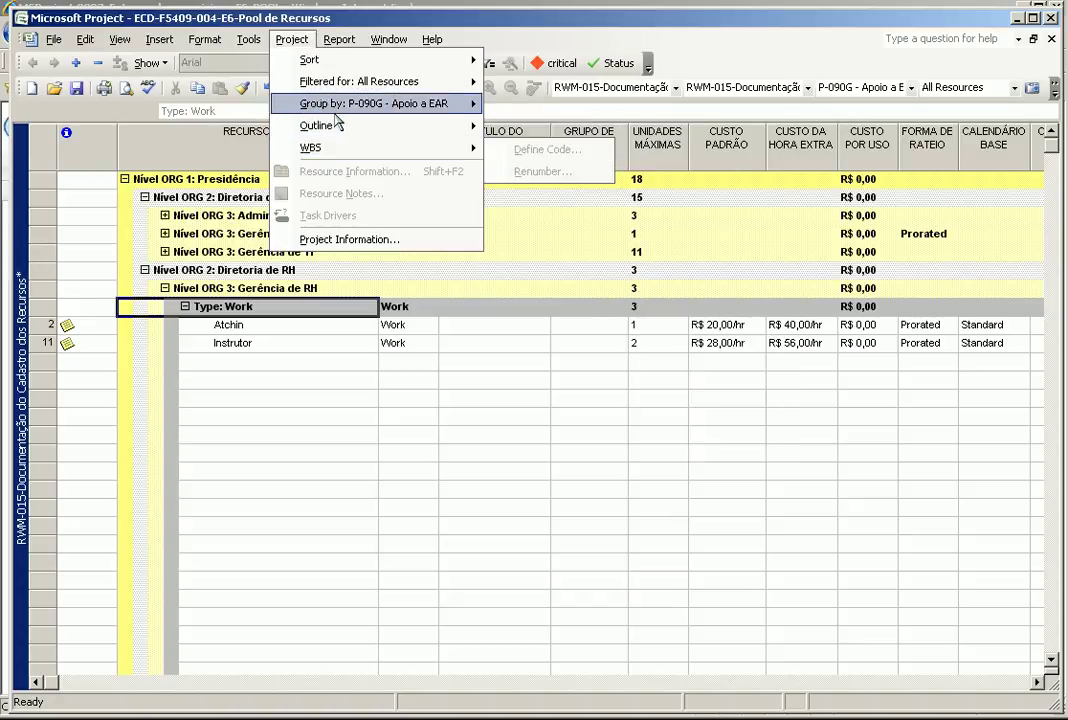
pyautogui.moveTo(248, 39)
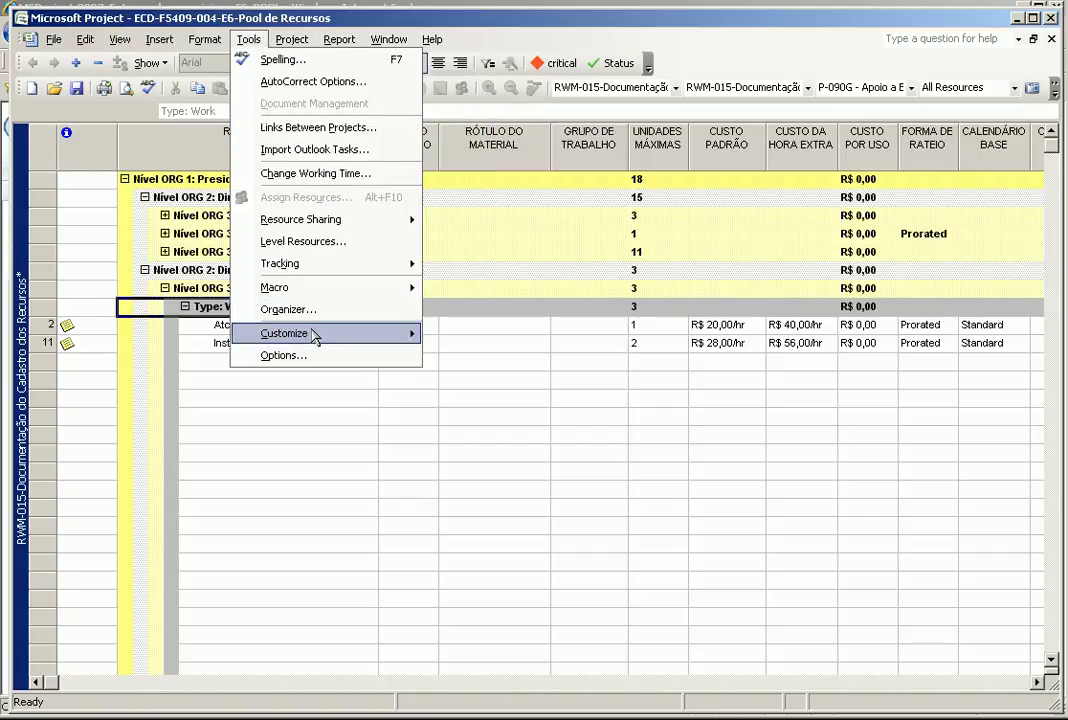
pyautogui.moveTo(315, 334)
pyautogui.click(470, 357)
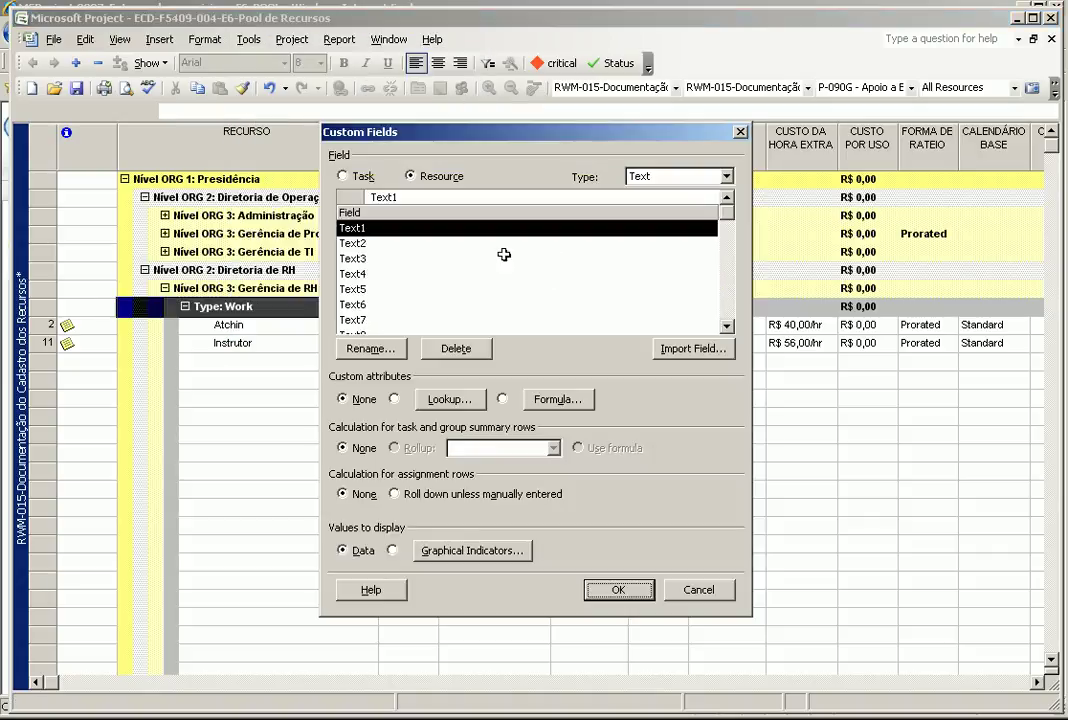
pyautogui.click(708, 176)
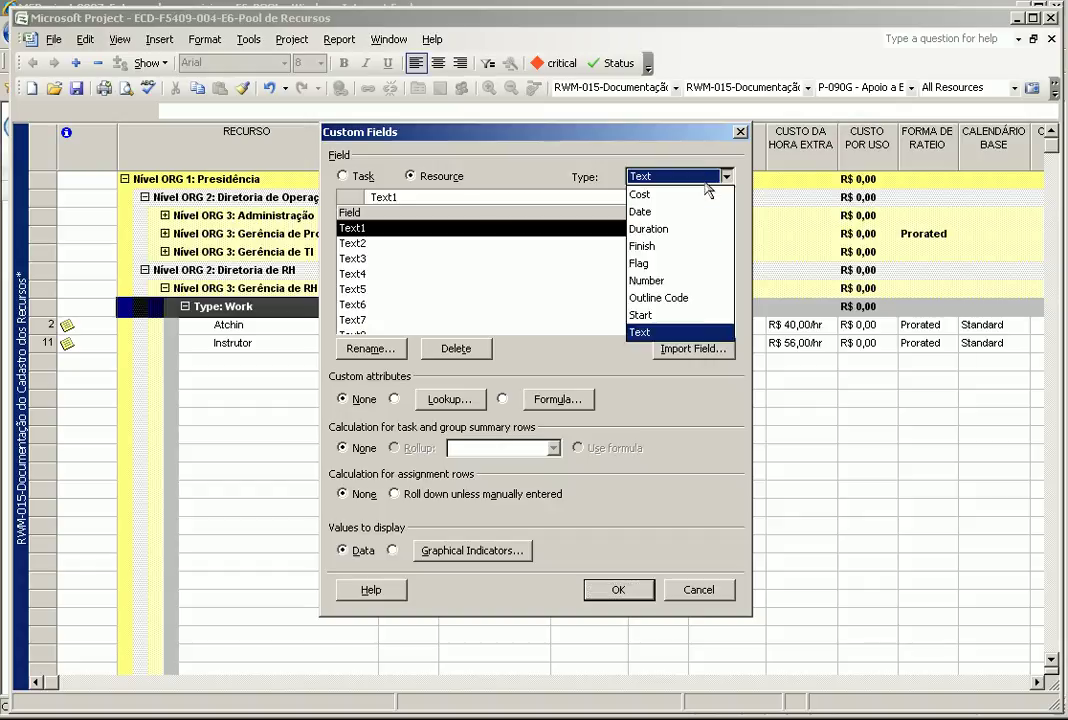
pyautogui.click(700, 298)
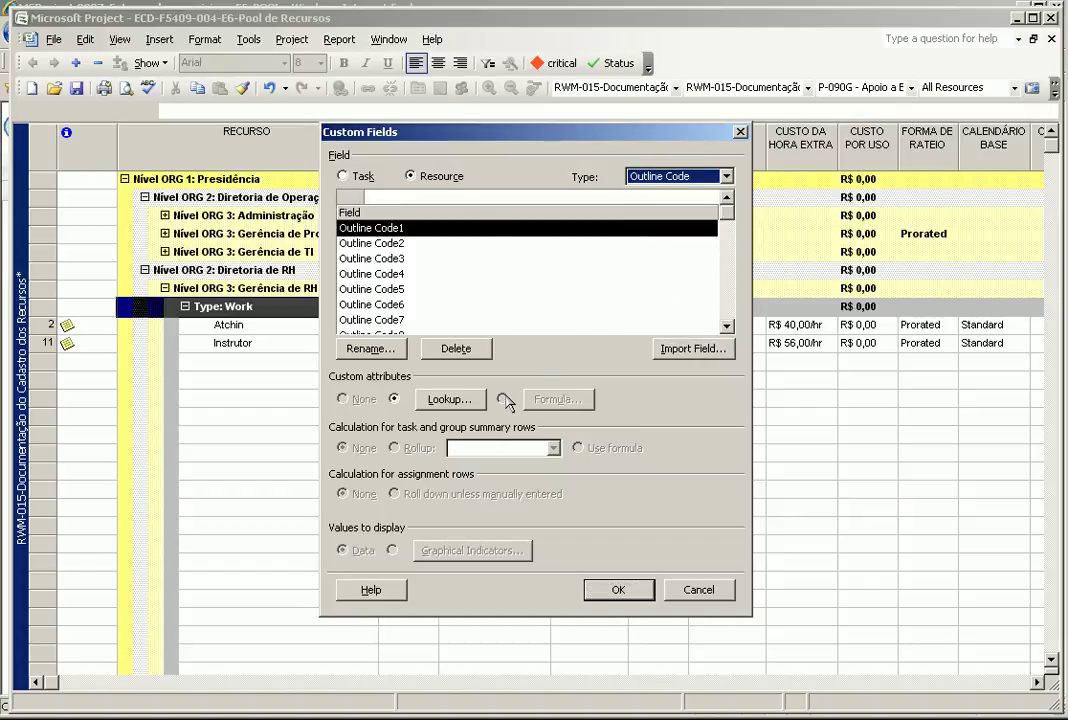
pyautogui.scroll(-3, 725, 236)
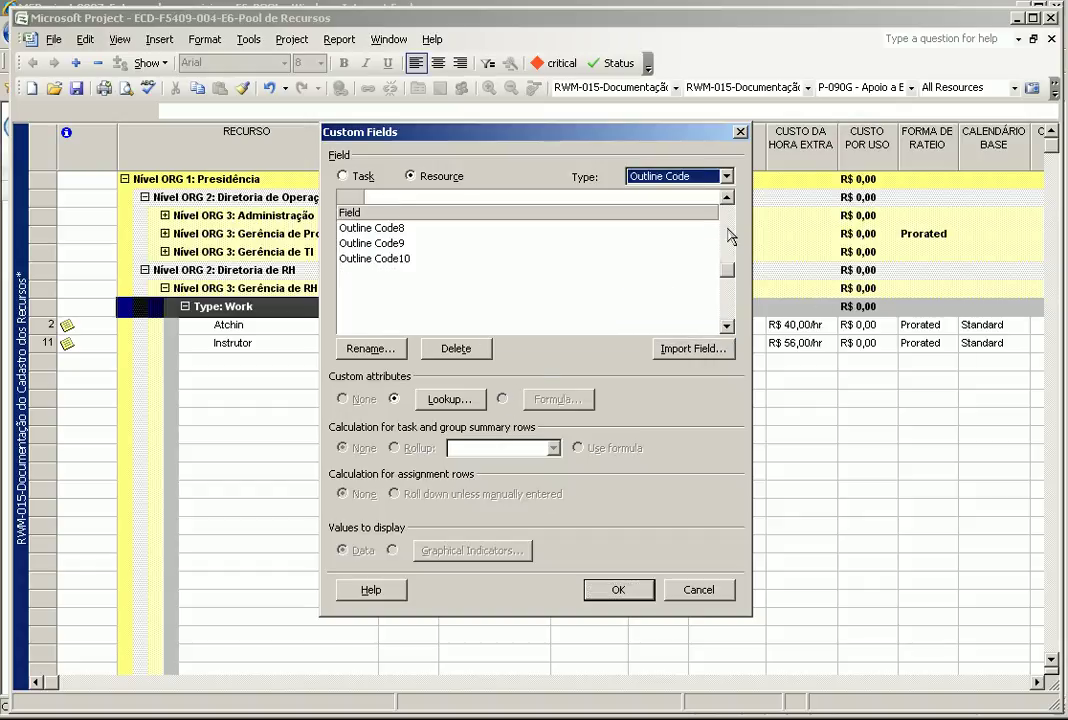
pyautogui.scroll(3, 696, 234)
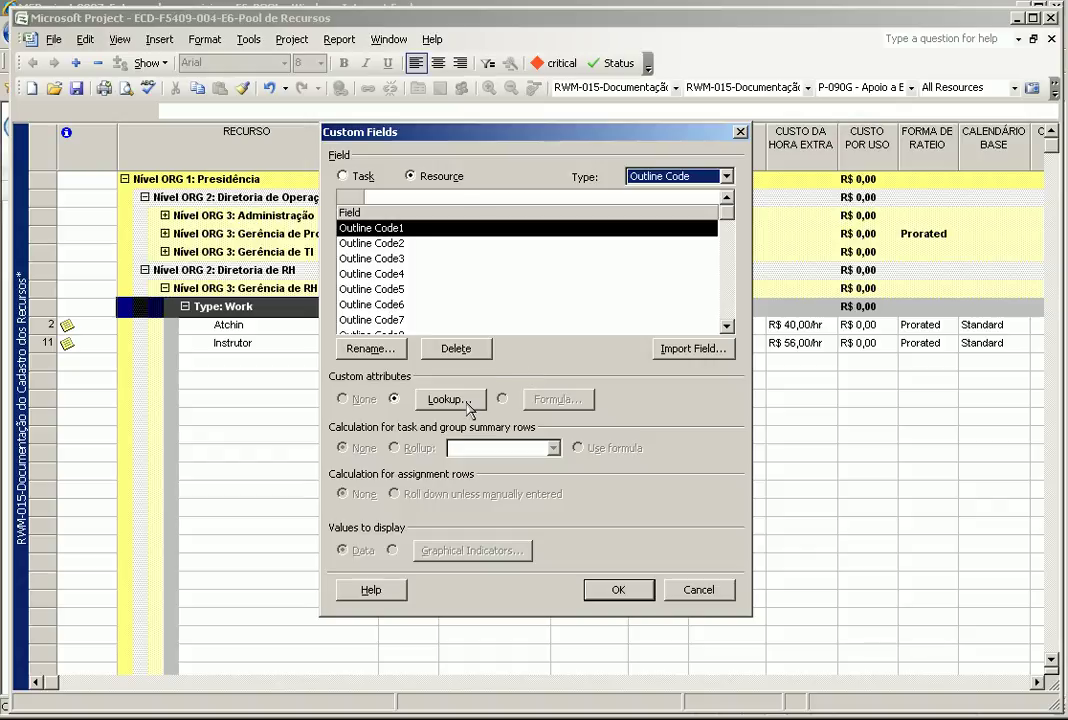
# Check the lookup table of Outline Code1 and close the custom field settings without changes.
pyautogui.click(360, 230)
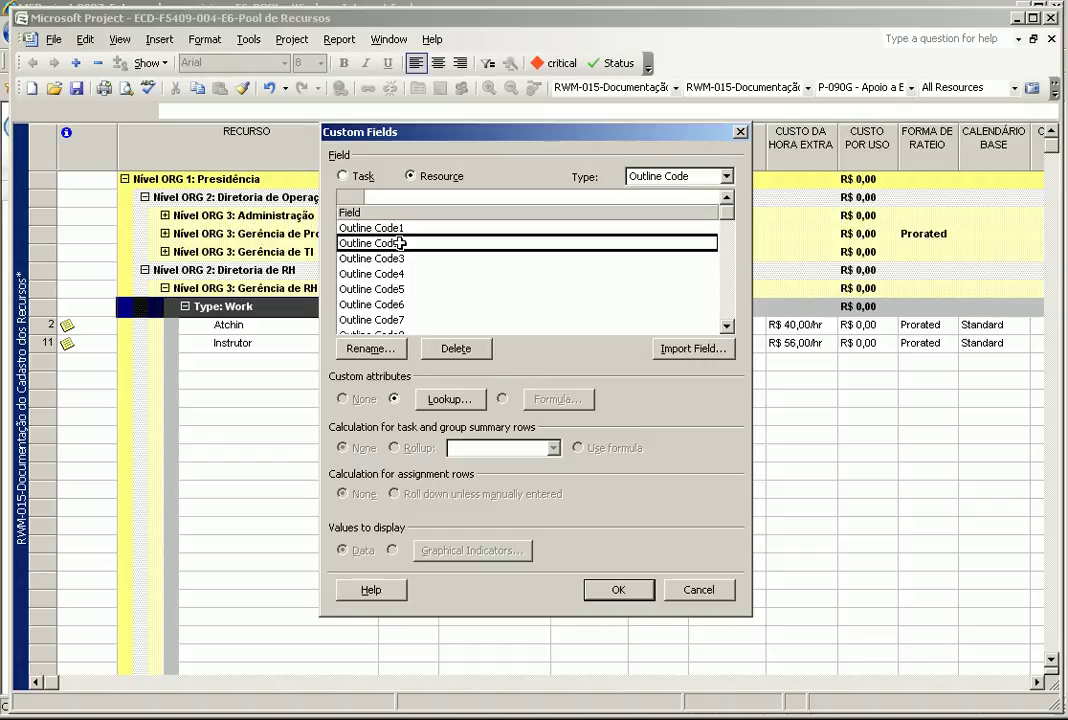
pyautogui.click(426, 393)
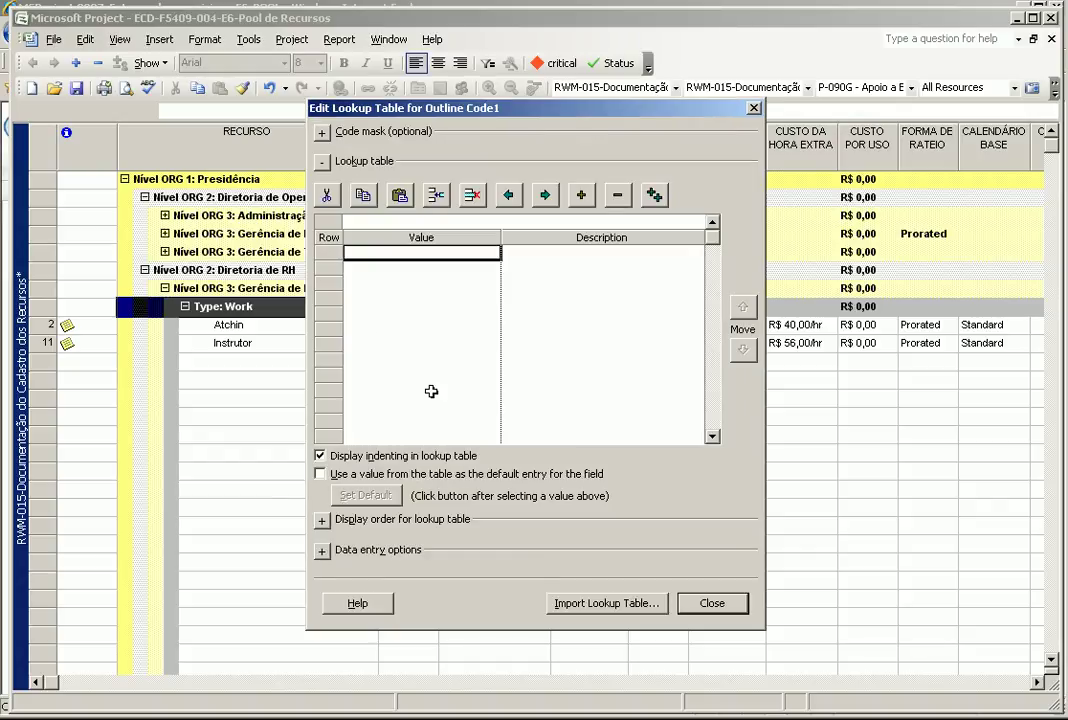
pyautogui.click(753, 108)
pyautogui.click(724, 126)
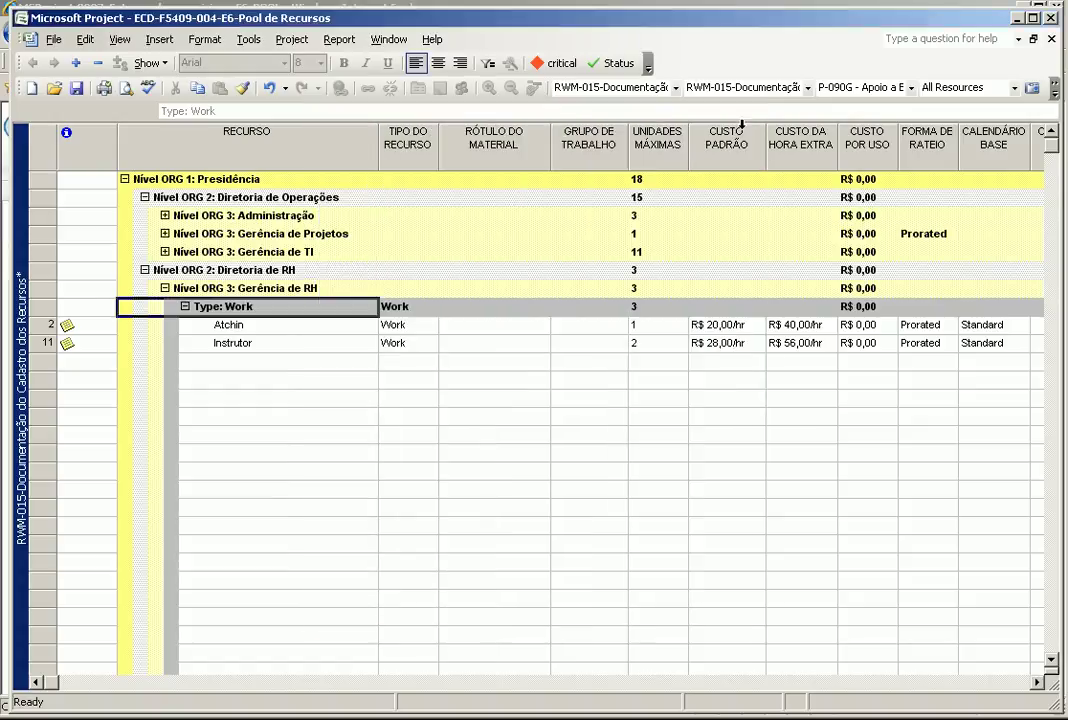
# Review the grouped sheet's last columns and the definition of the P-090G - Apoio a EAR group, leaving it unedited.
pyautogui.click(1010, 681)
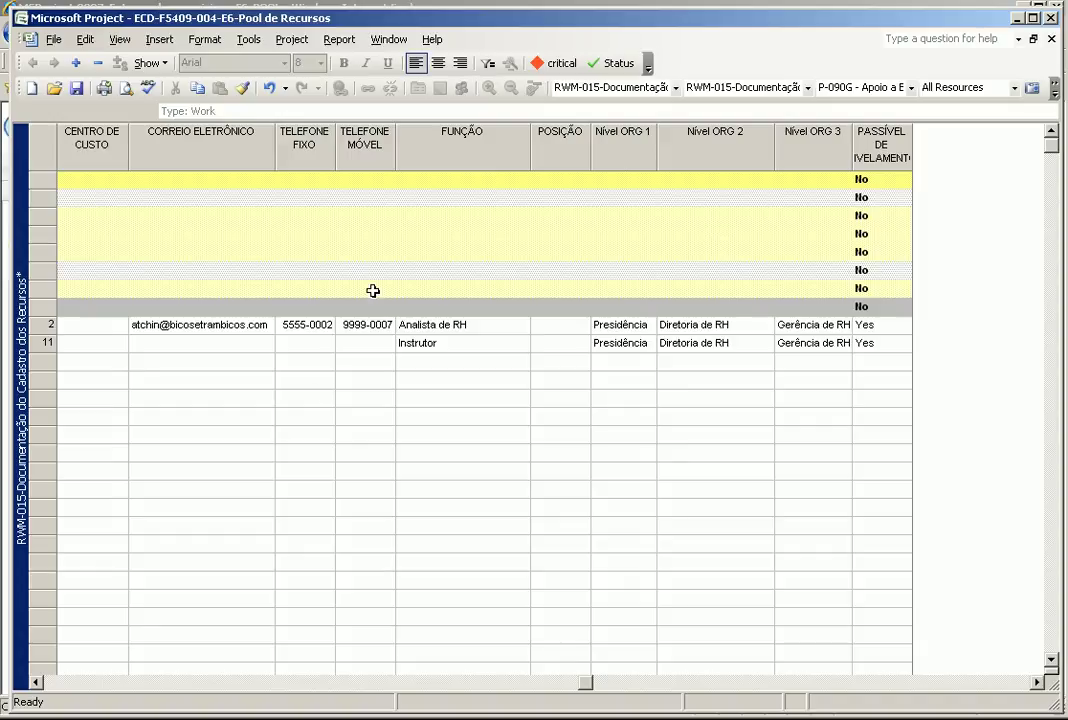
pyautogui.click(76, 684)
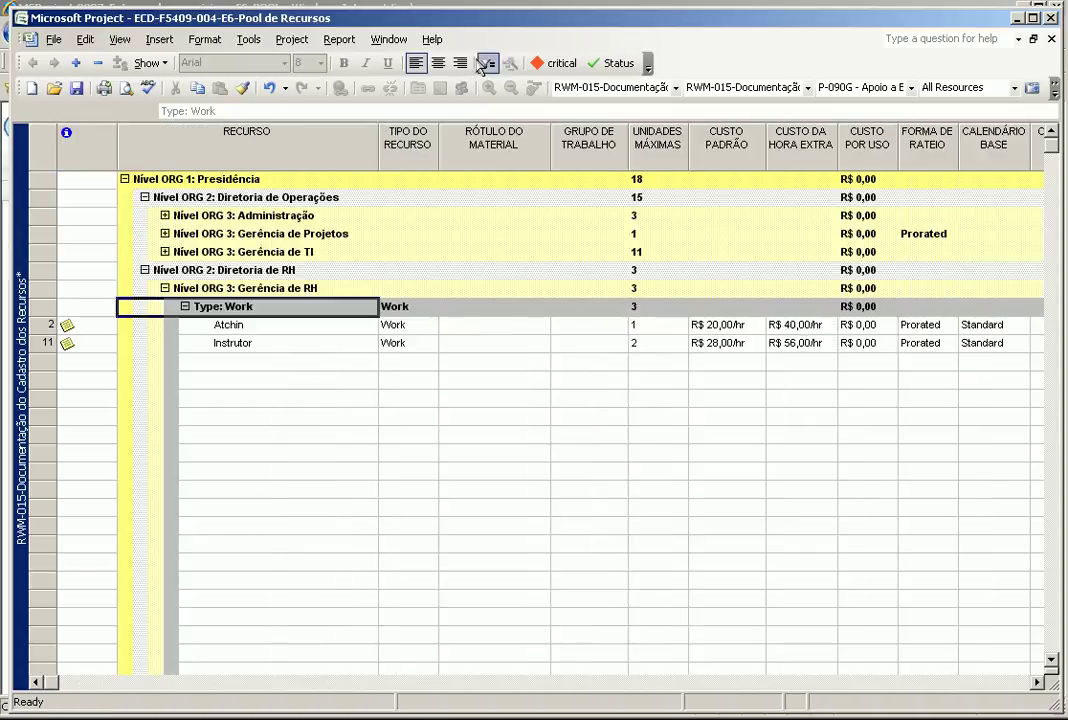
pyautogui.click(291, 40)
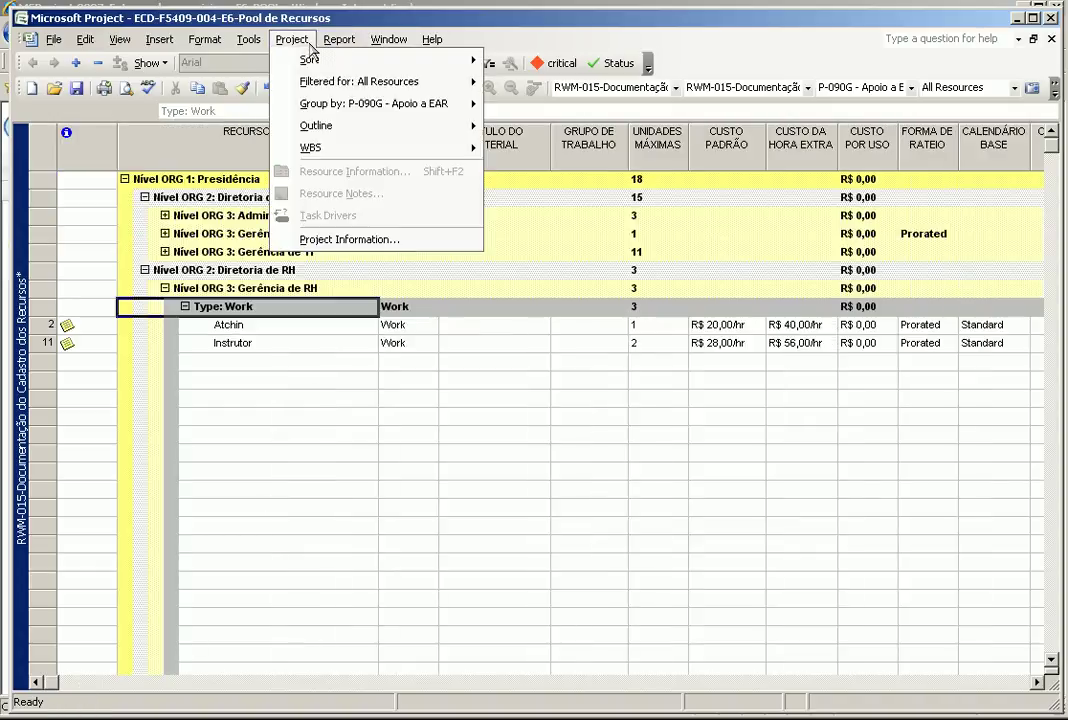
pyautogui.moveTo(318, 108)
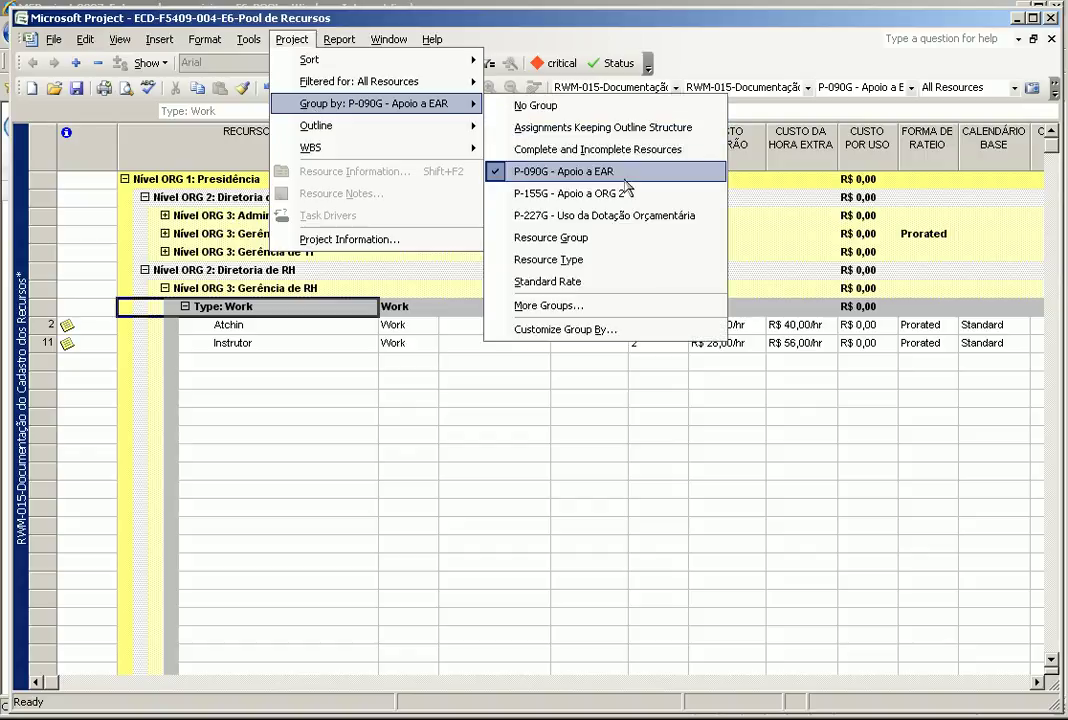
pyautogui.click(625, 306)
pyautogui.click(444, 150)
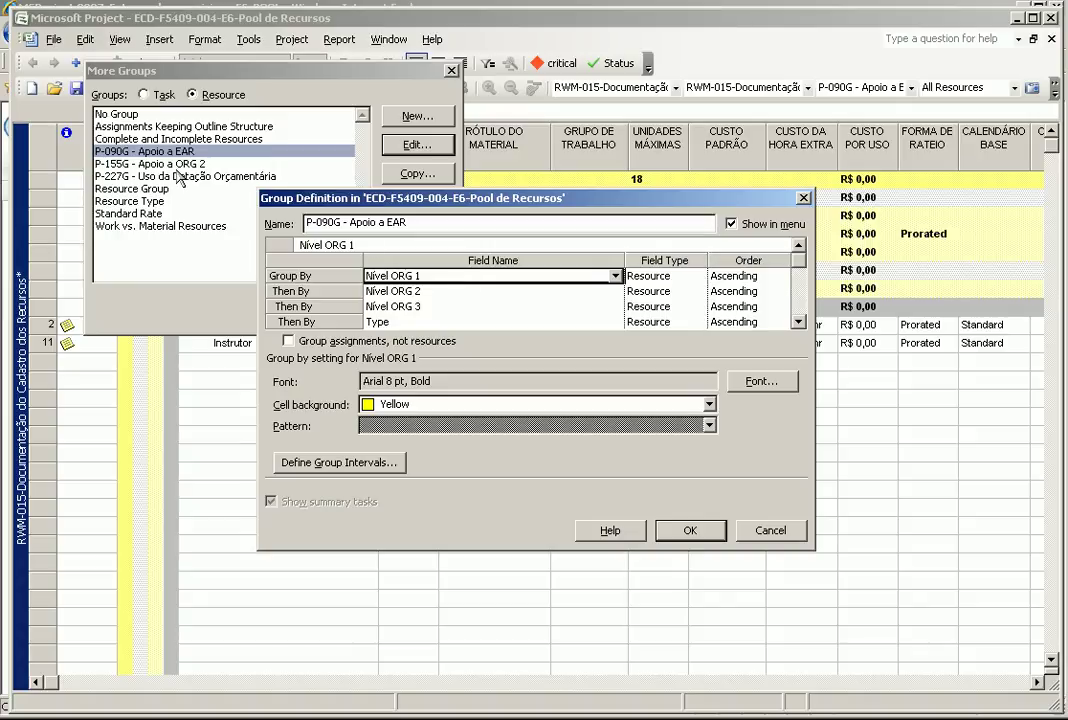
pyautogui.click(755, 527)
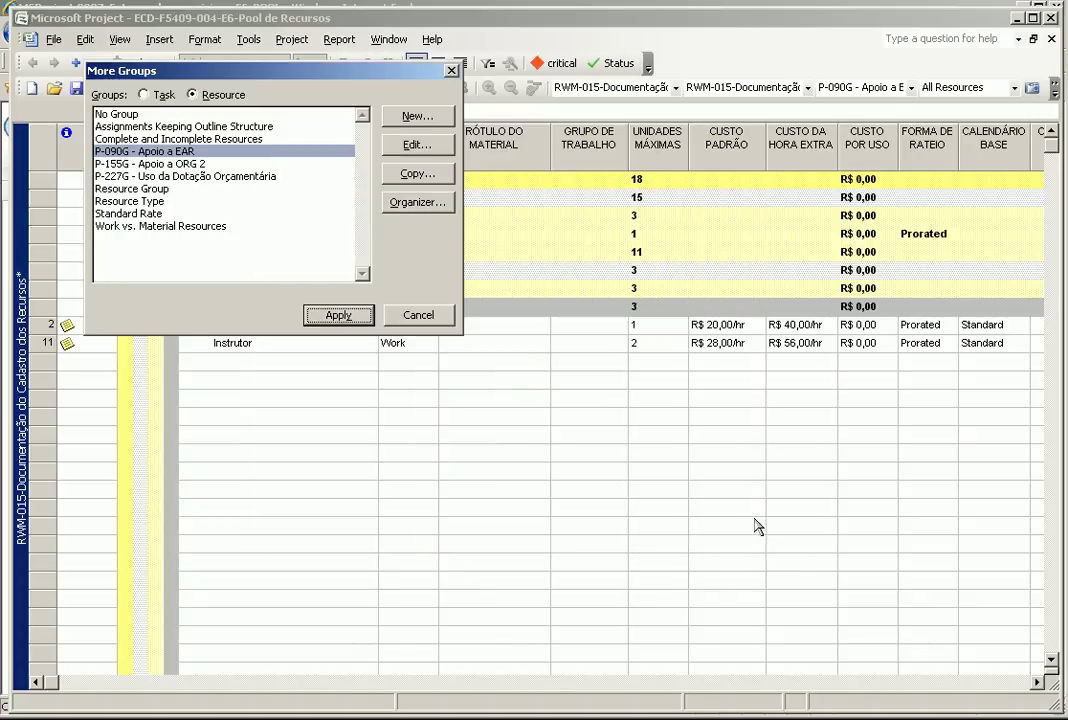
# Examine the definition of the P-155G - Apoio a ORG 2 resource group without editing it.
pyautogui.click(197, 165)
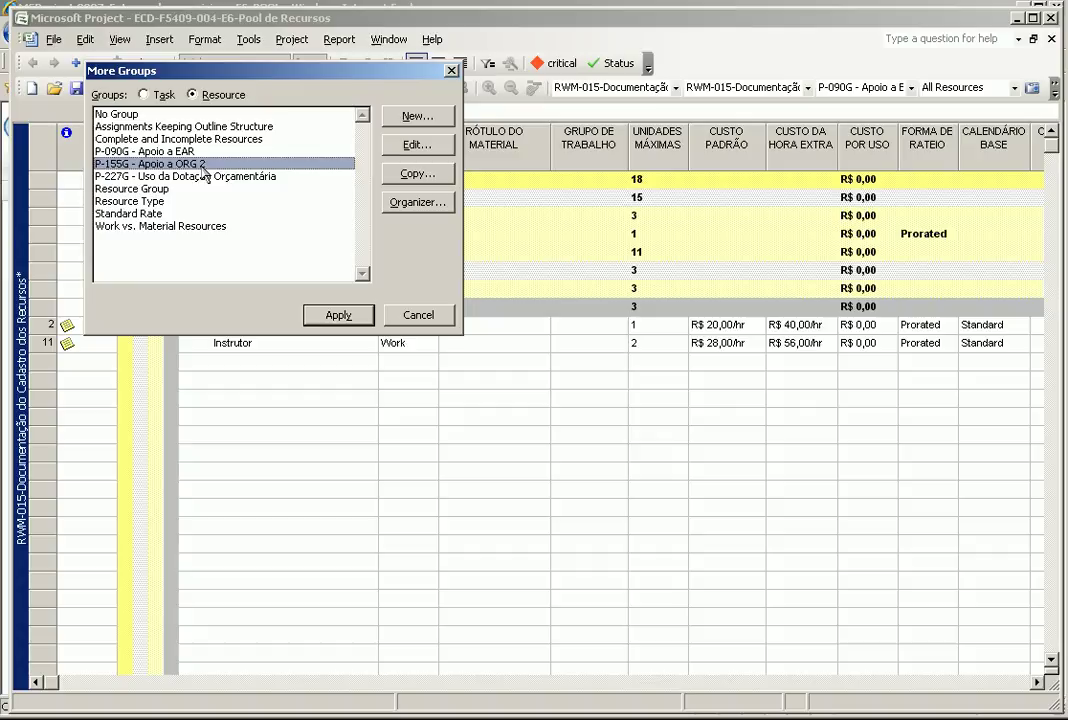
pyautogui.click(447, 150)
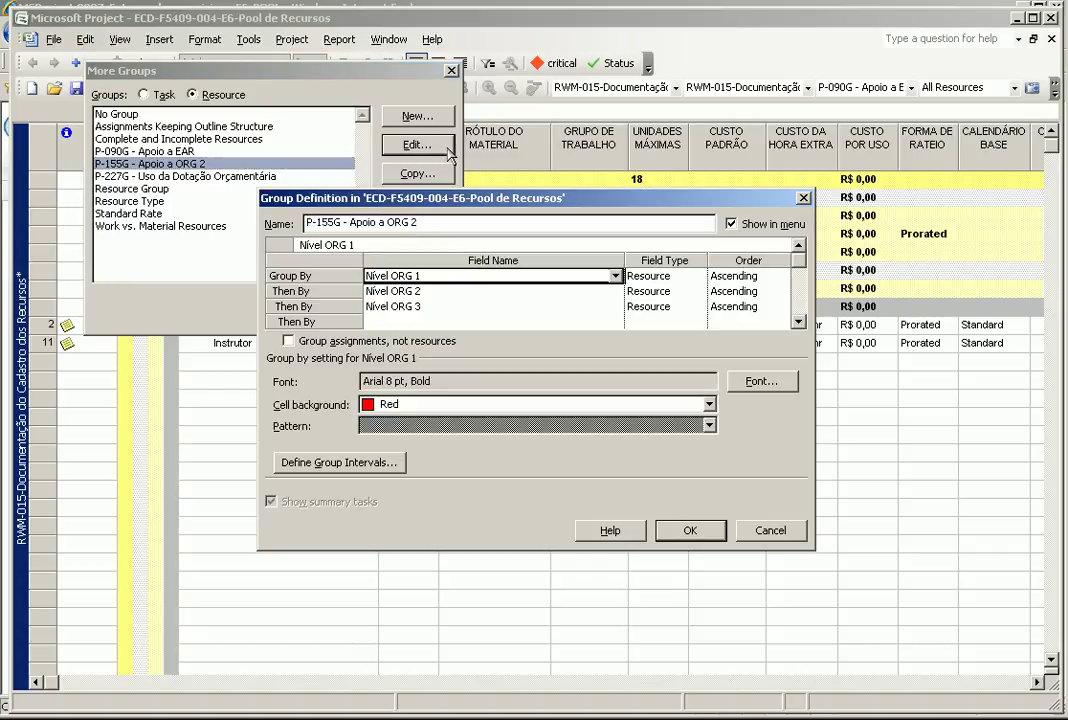
pyautogui.click(802, 197)
# Check the definition of the P-227G - Uso da Dotação Orçamentária group without editing it and apply that grouping to the resources.
pyautogui.click(250, 177)
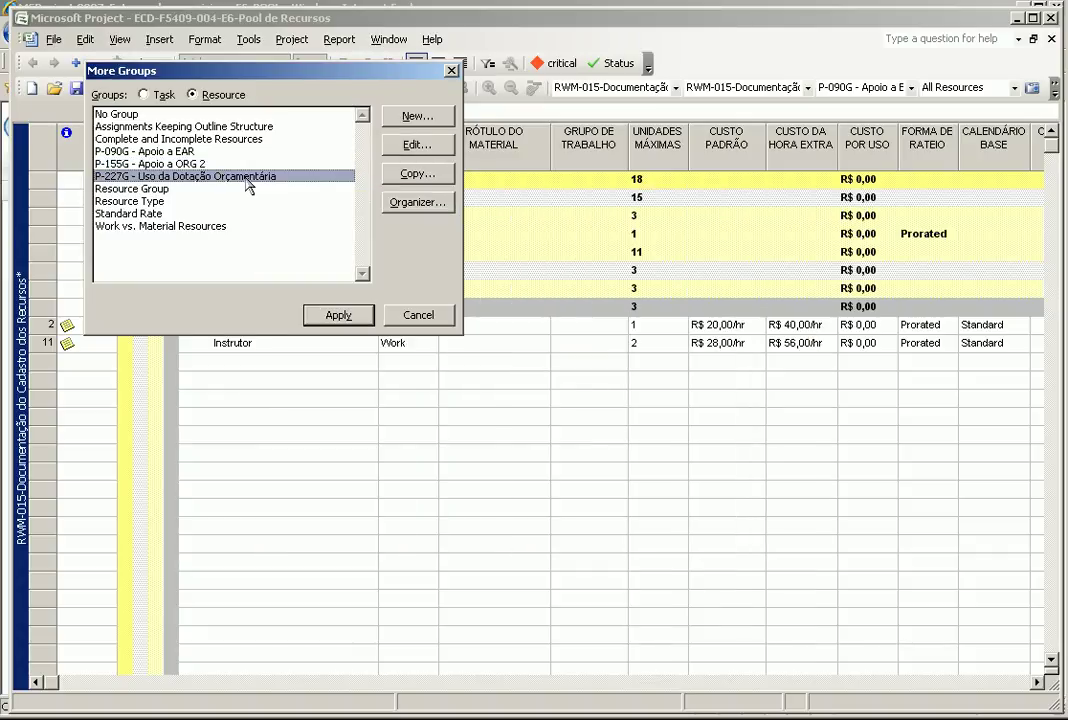
pyautogui.click(404, 147)
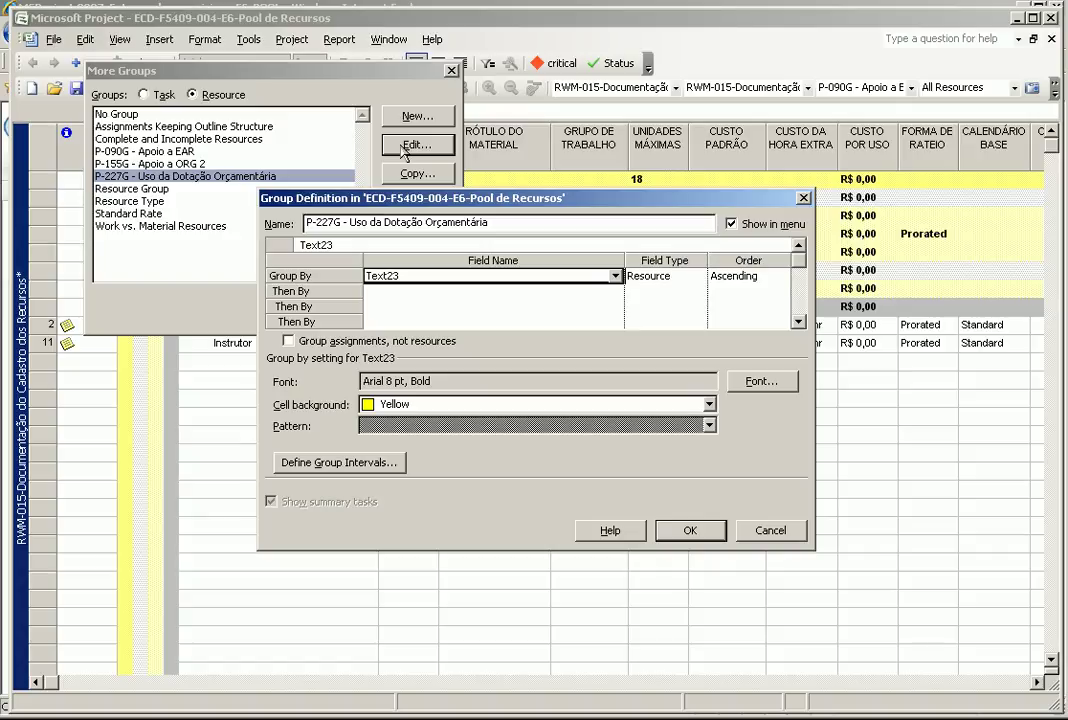
pyautogui.click(768, 530)
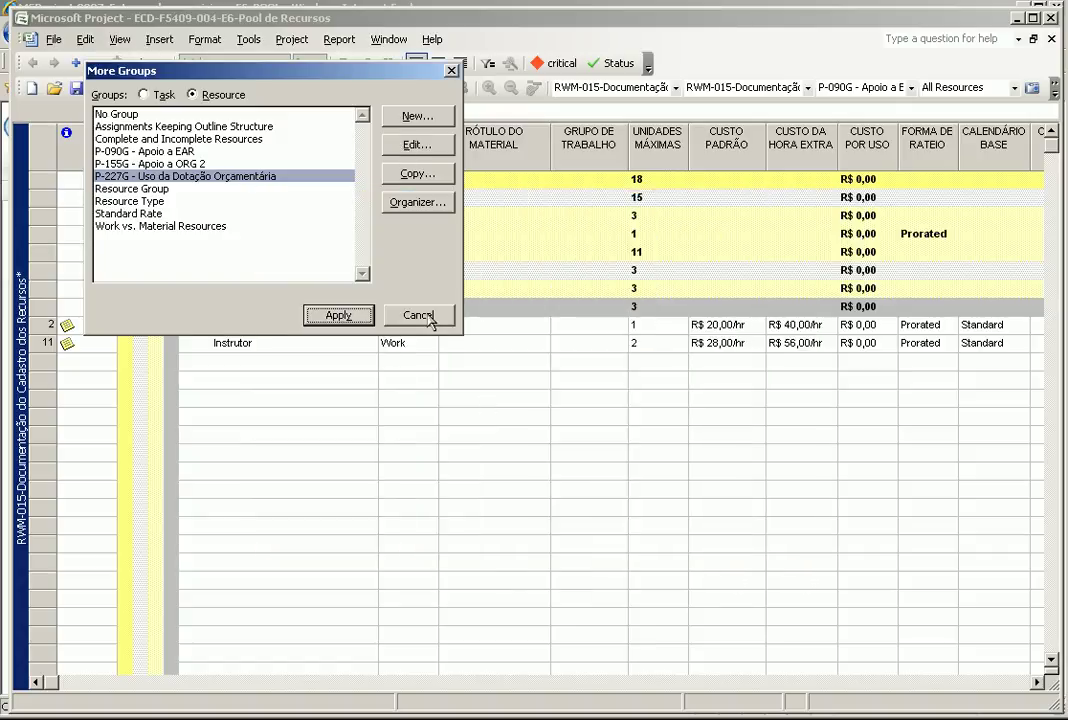
pyautogui.click(338, 315)
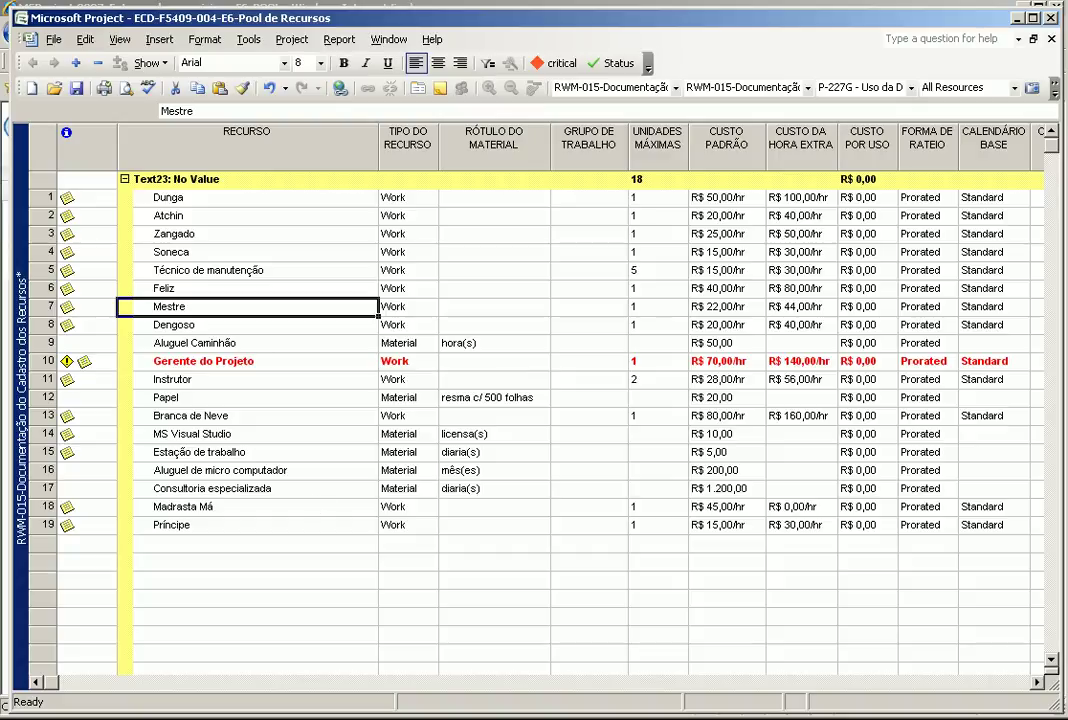
# Switch to Excel to view the number in the gn21 workbook and minimize it again.
pyautogui.click(322, 712)
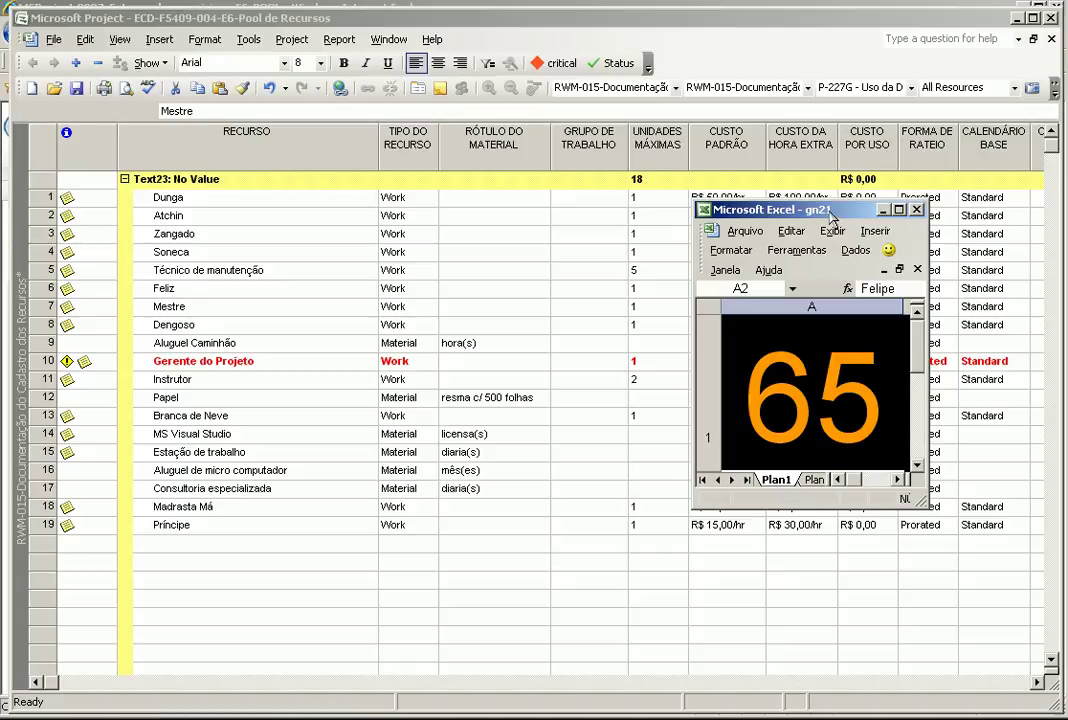
pyautogui.click(882, 210)
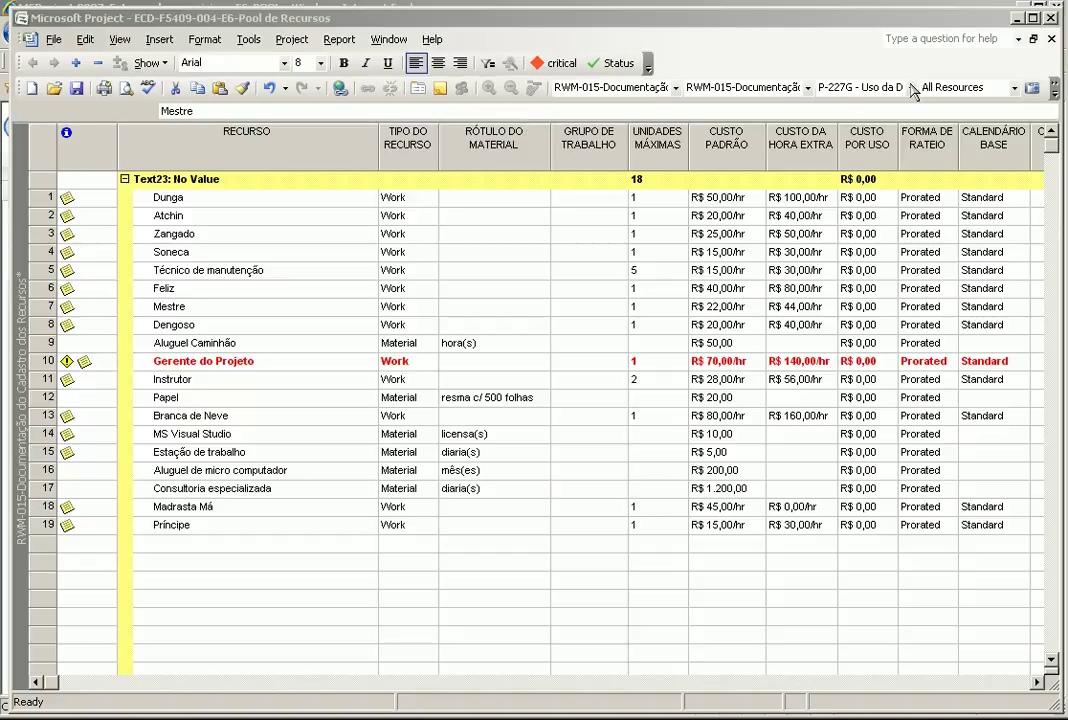
# Remove the grouping from the resource sheet, then return to the Moodle submissions list with Project minimized and the WinRAR archive closed.
pyautogui.click(760, 72)
pyautogui.click(910, 88)
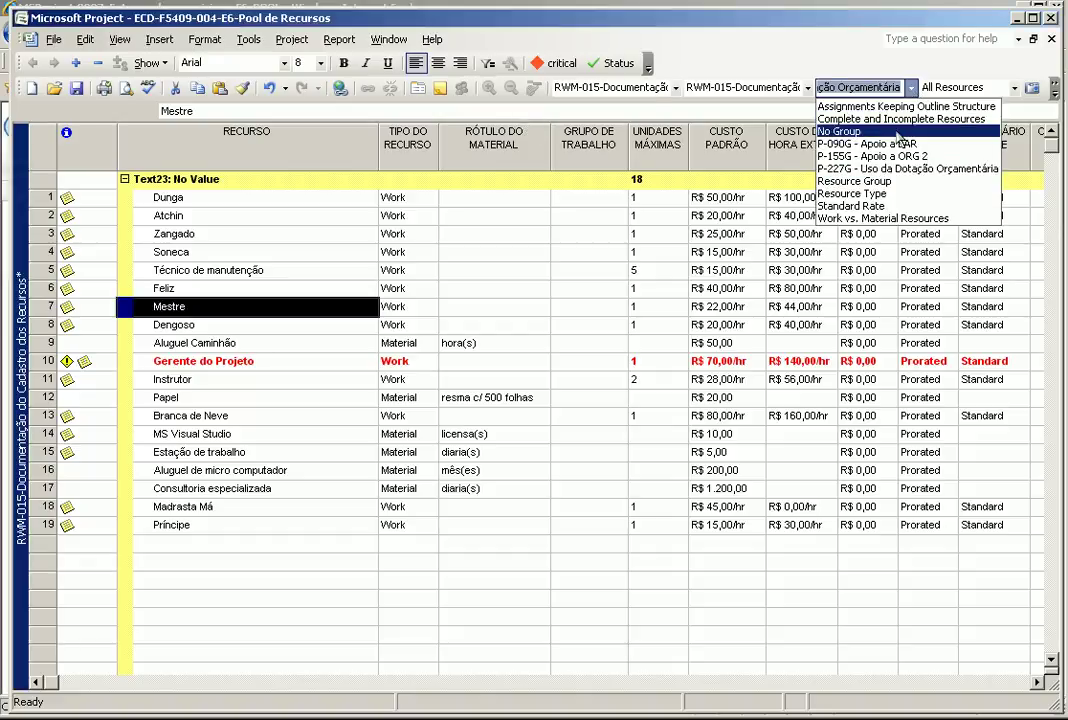
pyautogui.click(840, 131)
pyautogui.click(562, 379)
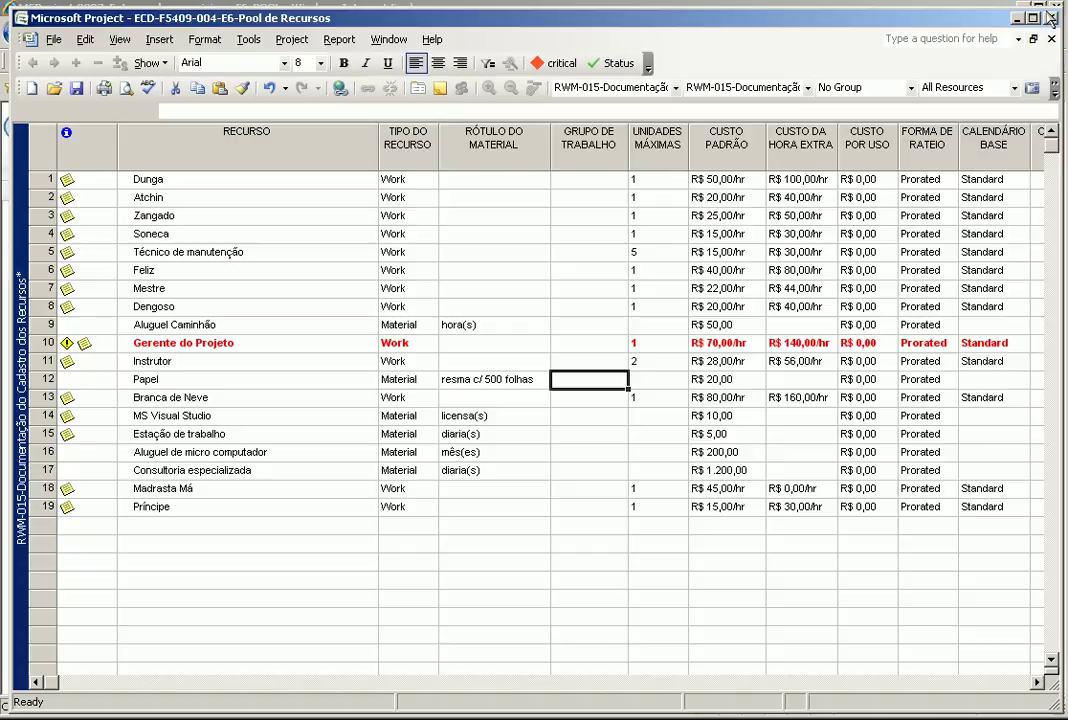
pyautogui.click(1016, 19)
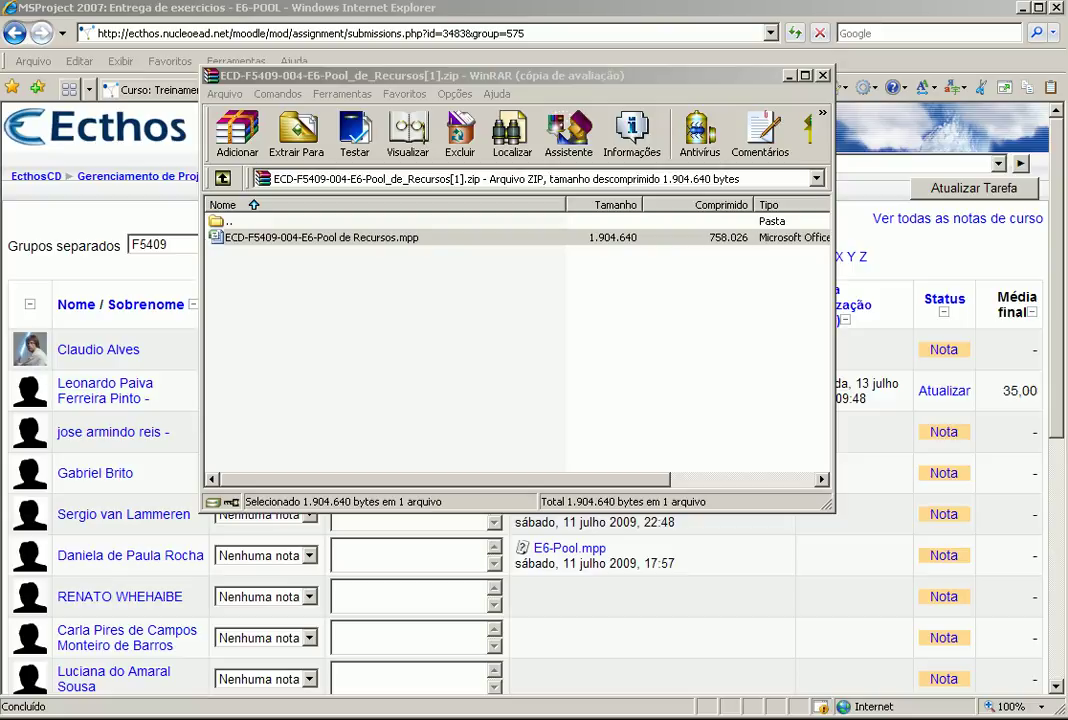
pyautogui.click(822, 76)
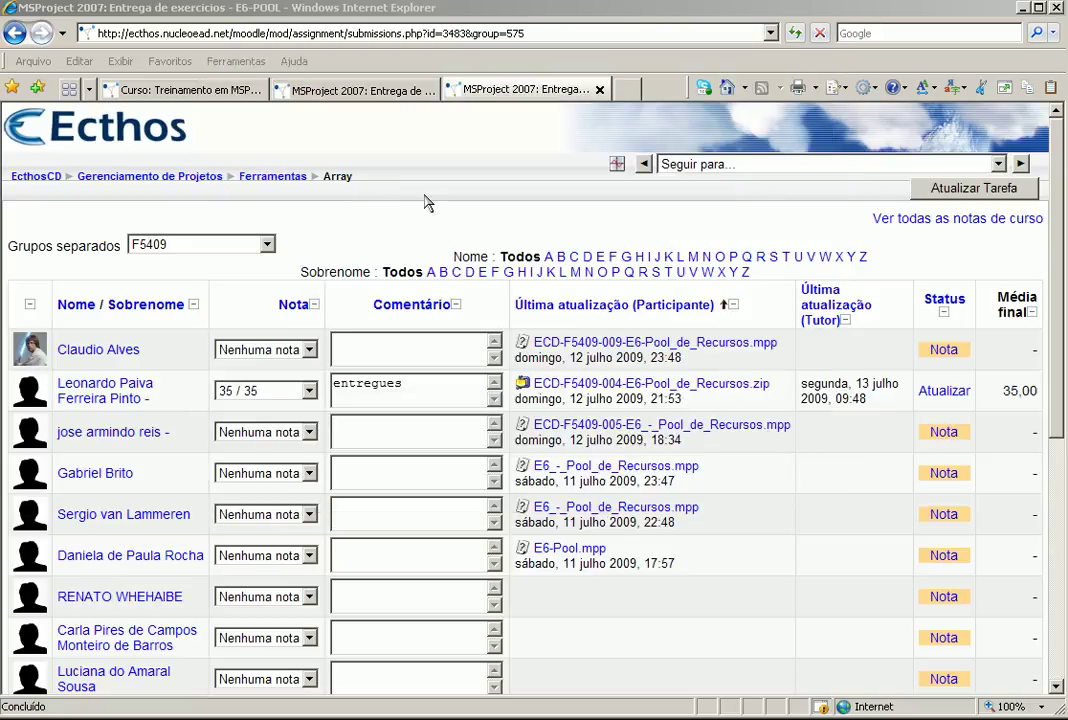
# In the E6 assignment's submissions, grade the ECD-F5409-004-E6.zip delivery 35 / 35 with the comment "entregou !".
pyautogui.click(362, 90)
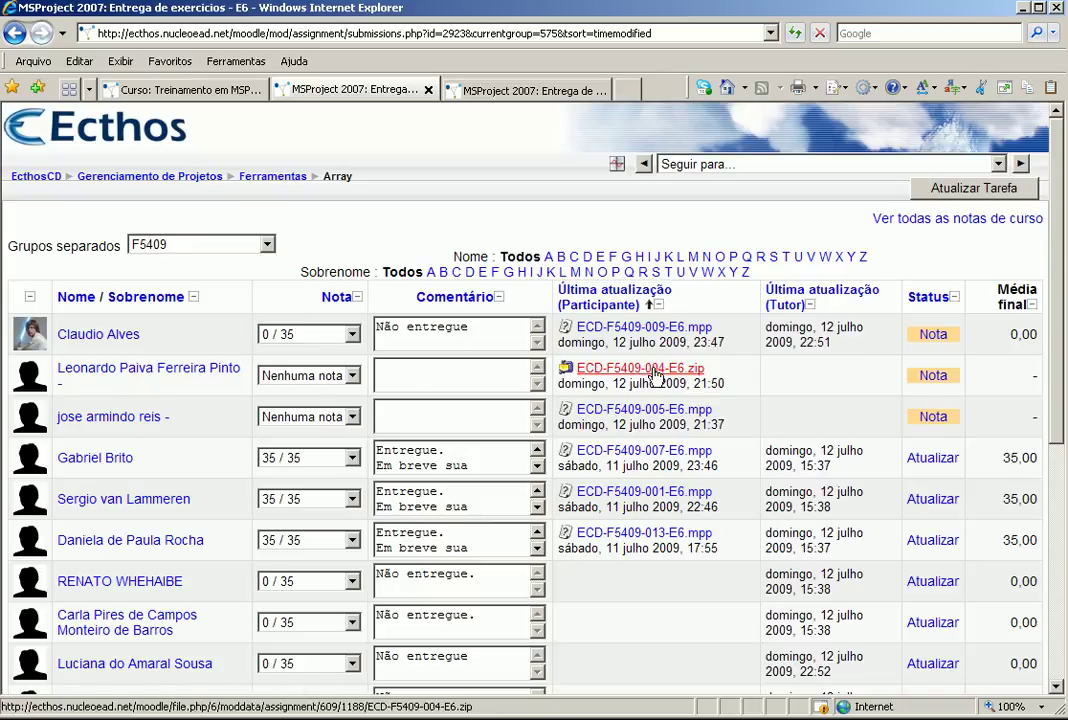
pyautogui.click(931, 378)
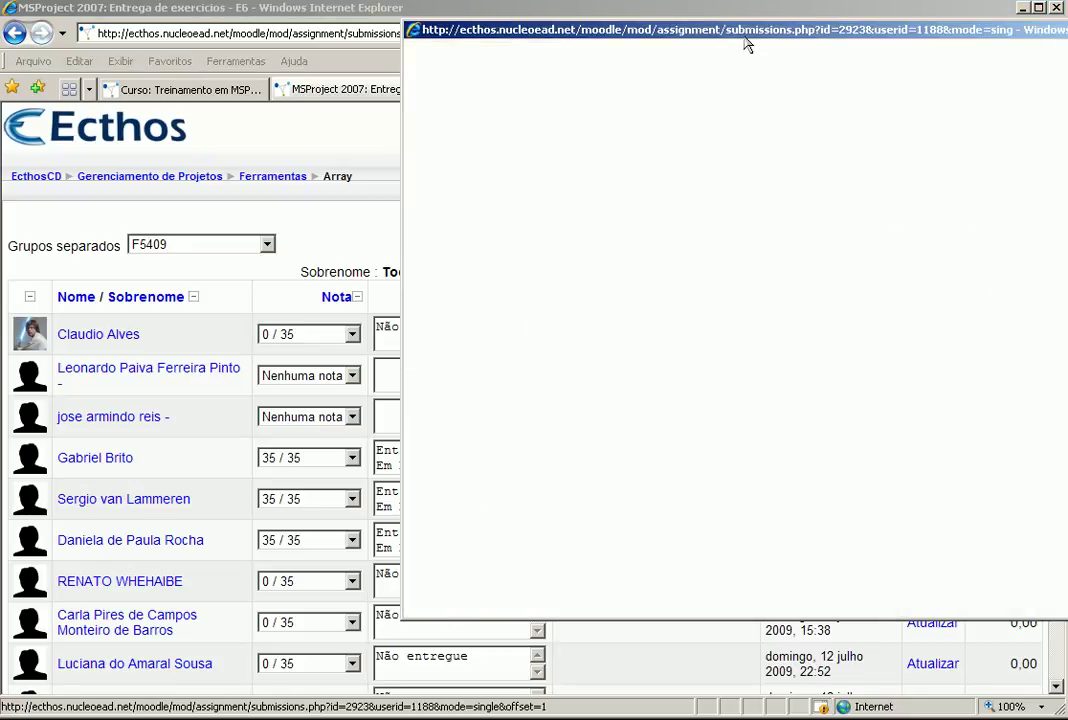
pyautogui.moveTo(746, 41); pyautogui.dragTo(388, 41)
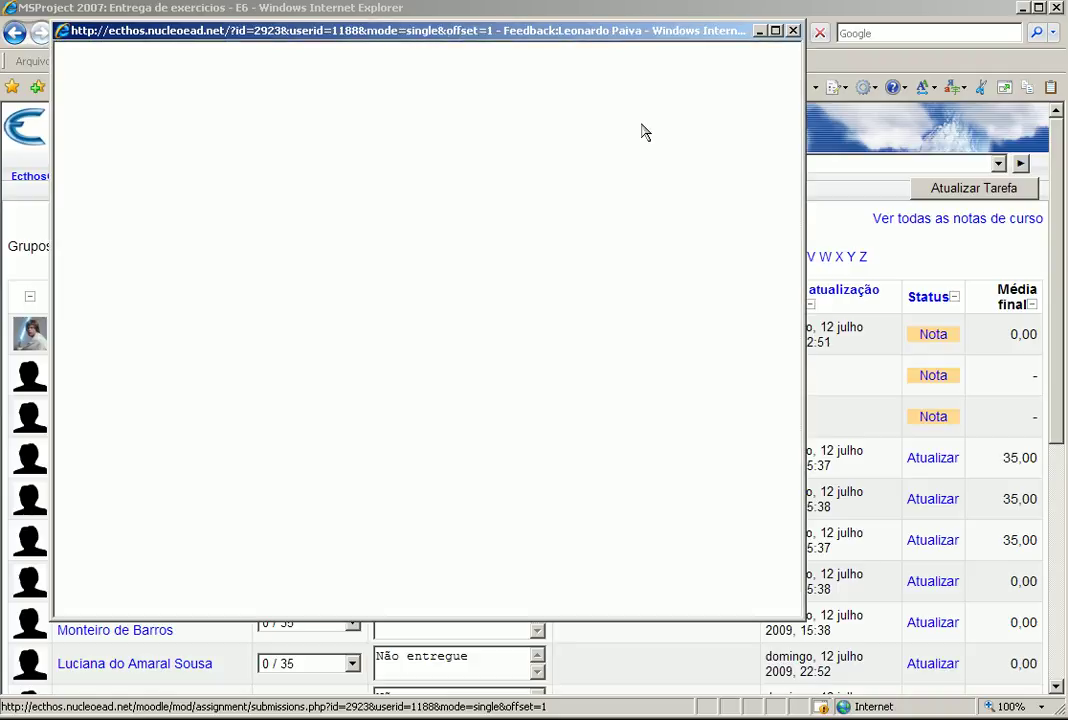
pyautogui.click(648, 72)
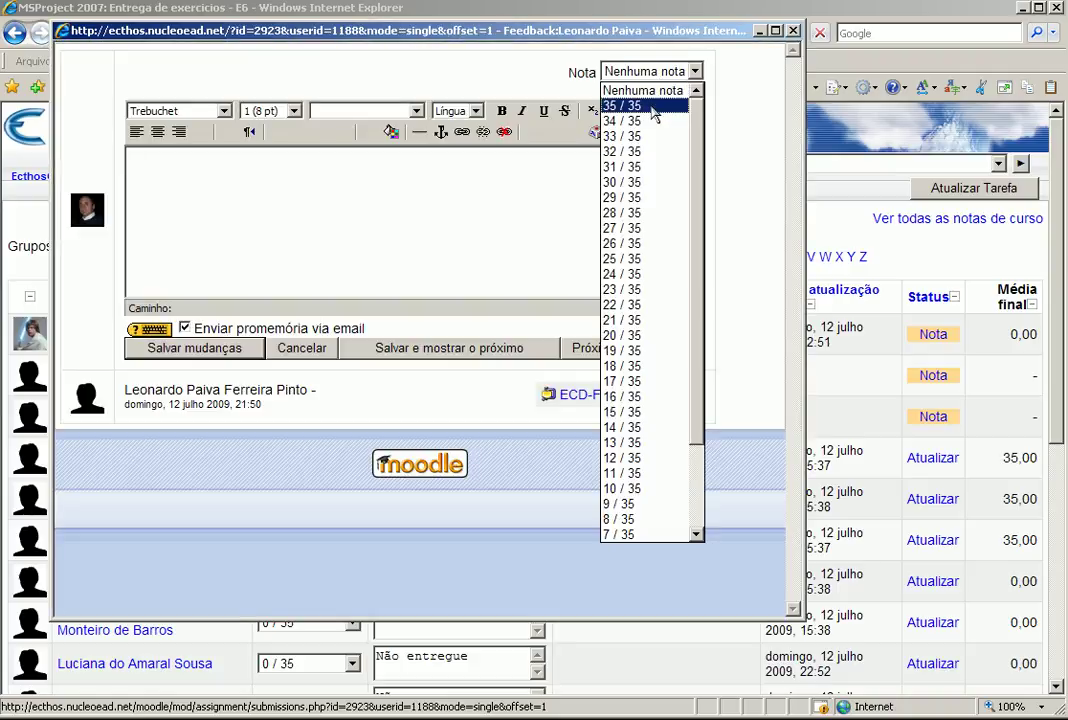
pyautogui.click(652, 115)
pyautogui.click(462, 219)
pyautogui.write('entregou !')
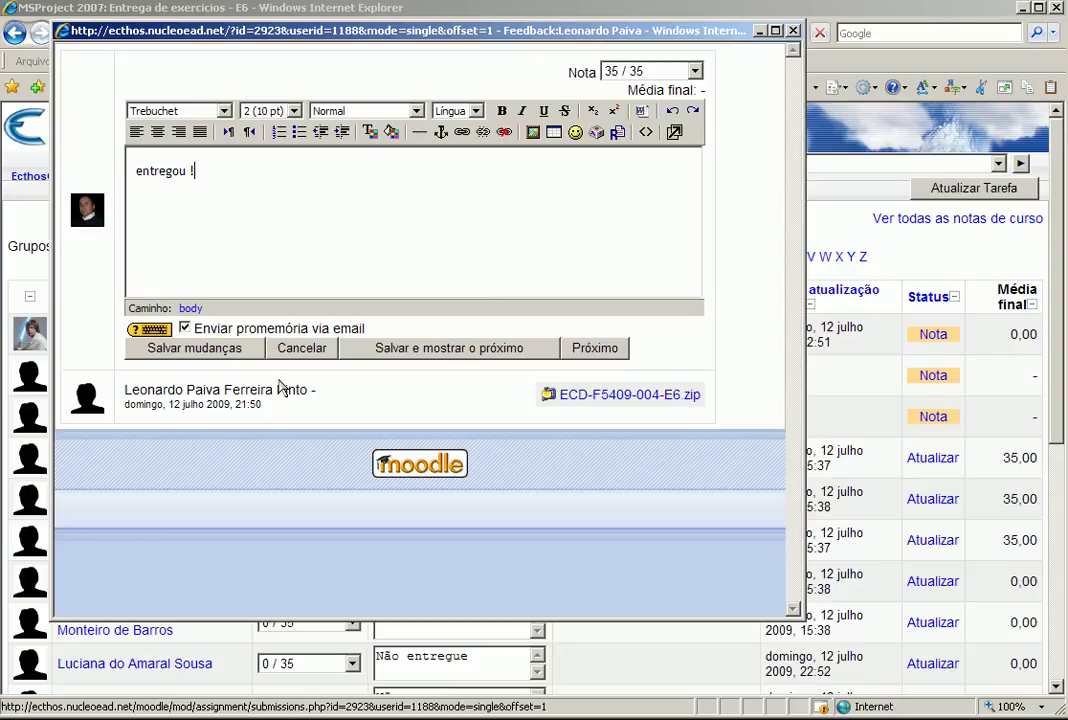
# Open the submitted ECD-F5409-004-E6.zip in WinRAR and save the grade and comment.
pyautogui.click(628, 400)
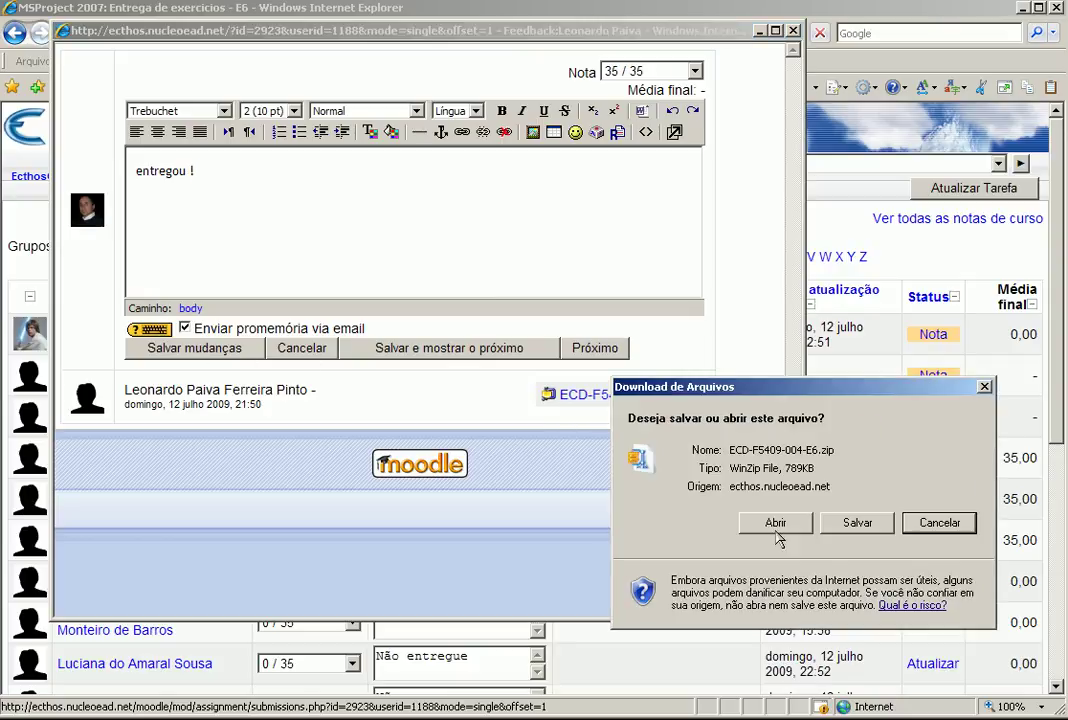
pyautogui.click(776, 522)
pyautogui.click(240, 367)
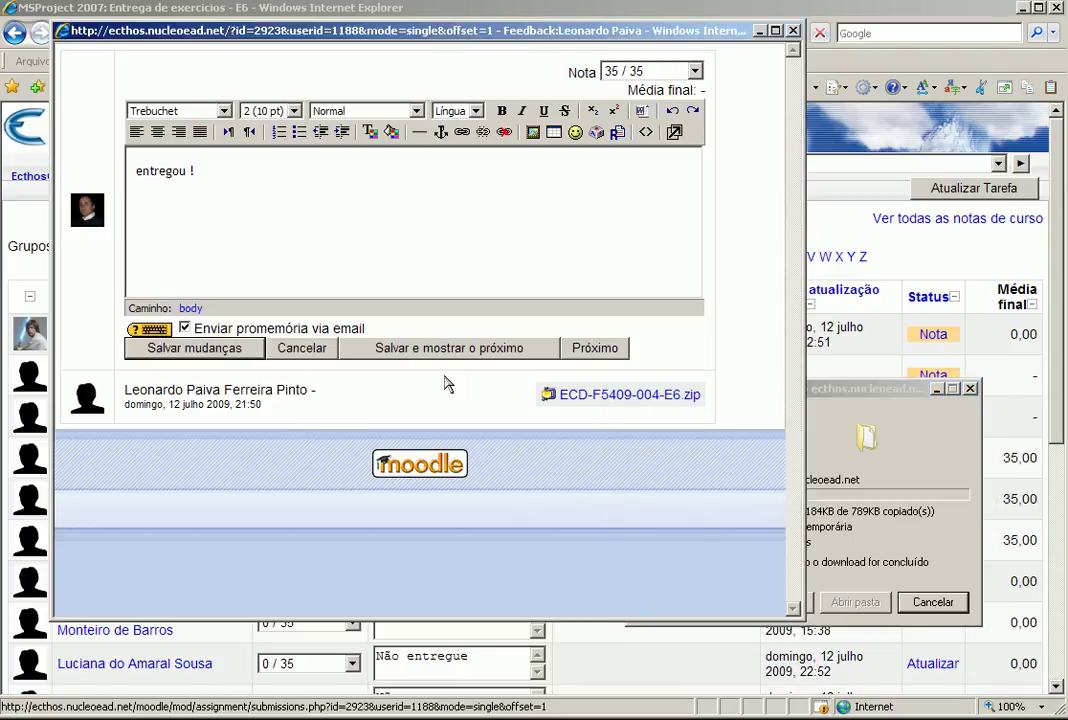
pyautogui.click(838, 401)
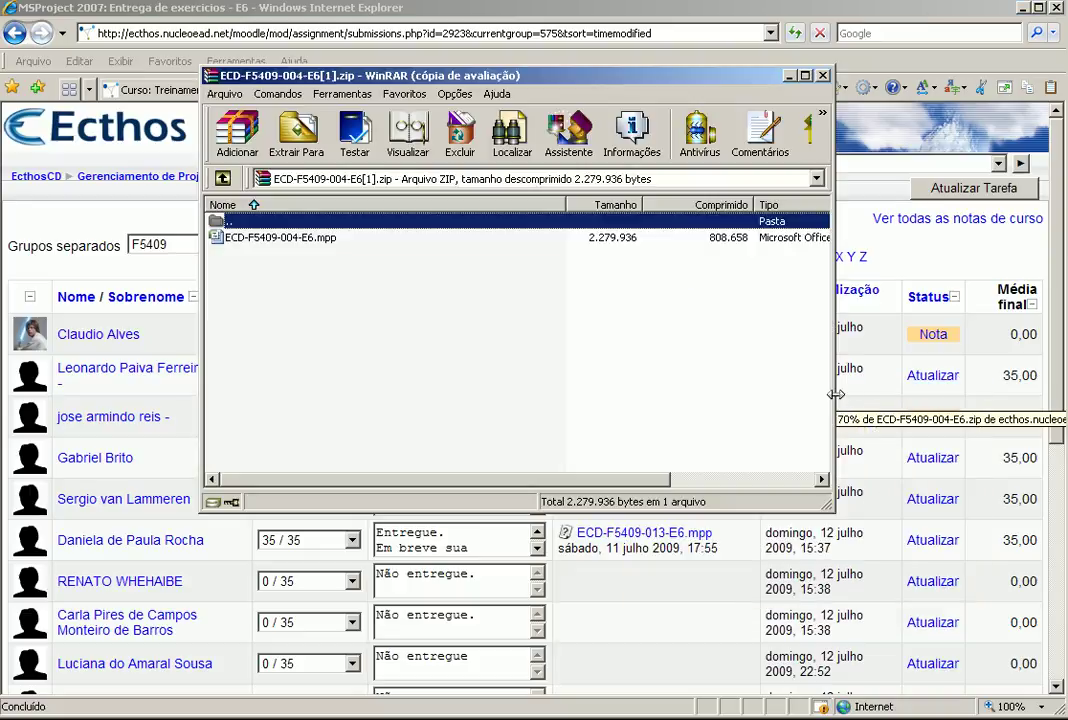
# Extract ECD-F5409-004-E6.mpp from the archive into the lixo folder and close WinRAR.
pyautogui.click(612, 293)
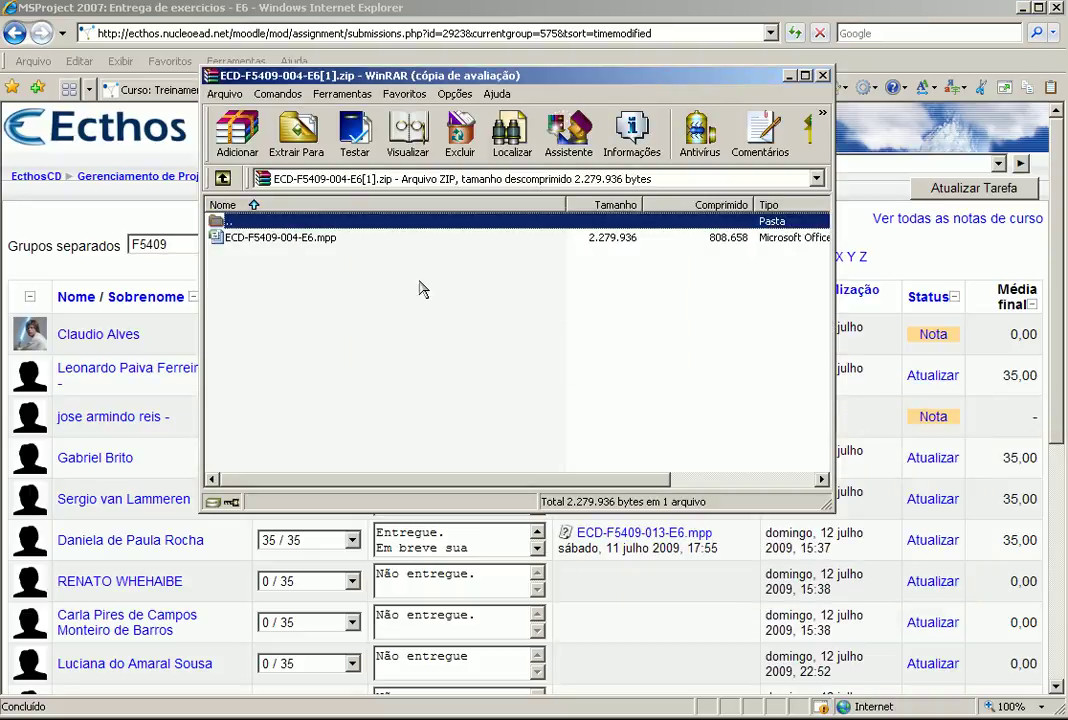
pyautogui.click(300, 239)
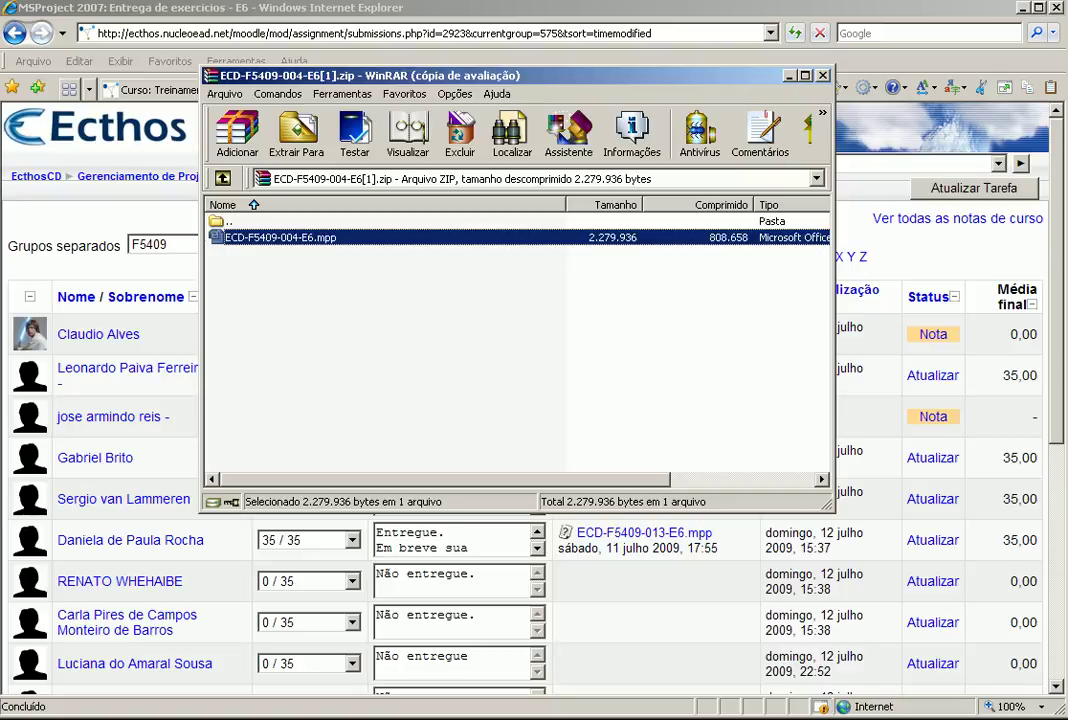
pyautogui.click(822, 75)
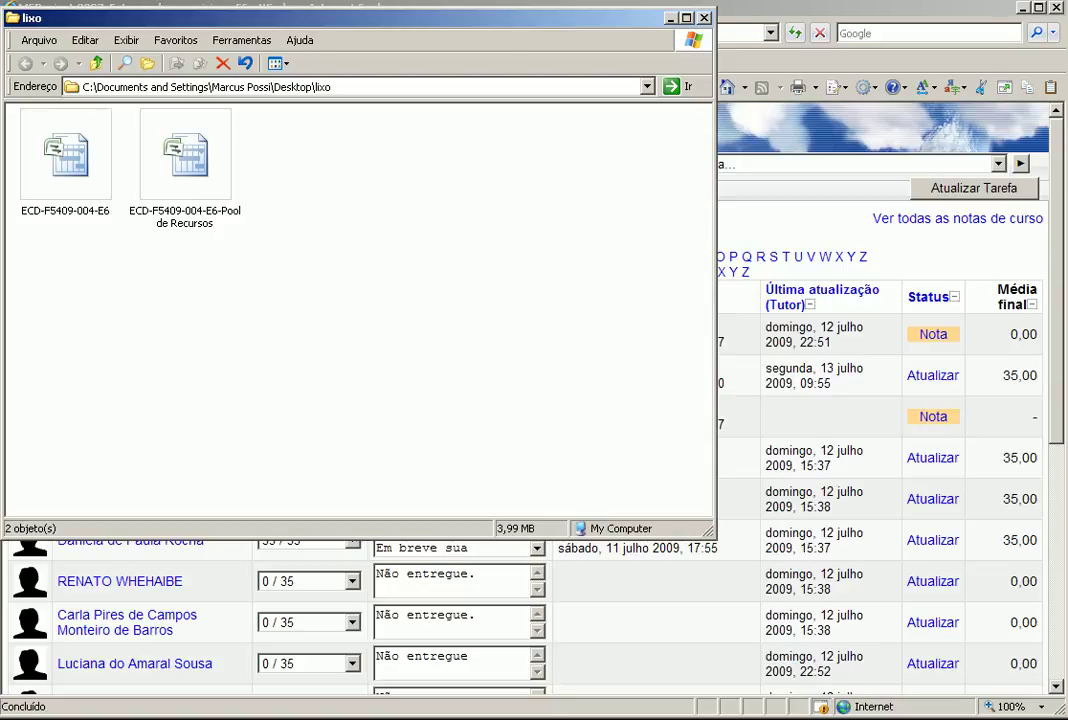
# Bring up the ECD-F5409-004-E6-Pool de Recursos file in Project, close it without saving and minimize Project.
pyautogui.doubleClick(185, 160)
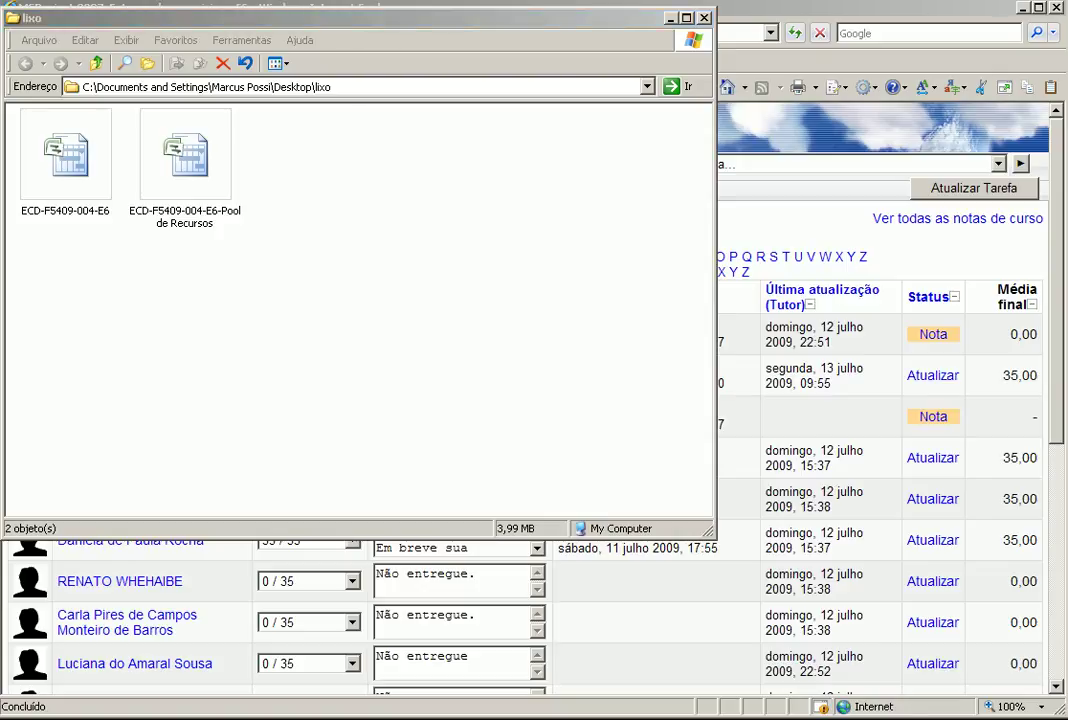
pyautogui.click(1051, 39)
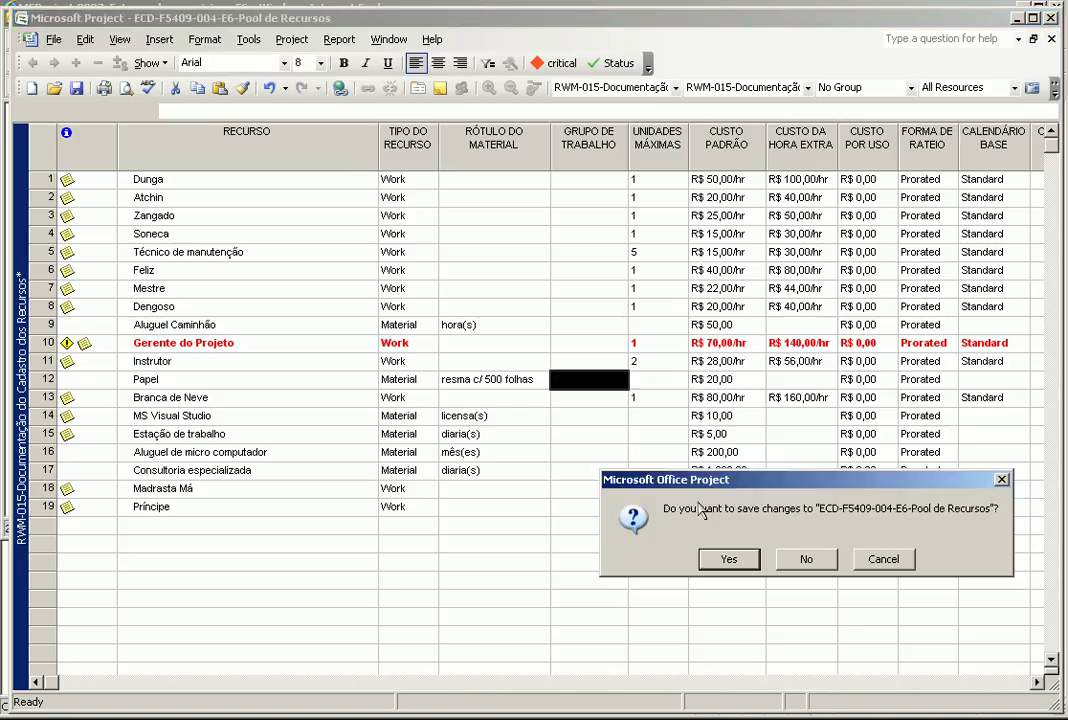
pyautogui.click(808, 558)
pyautogui.click(1016, 18)
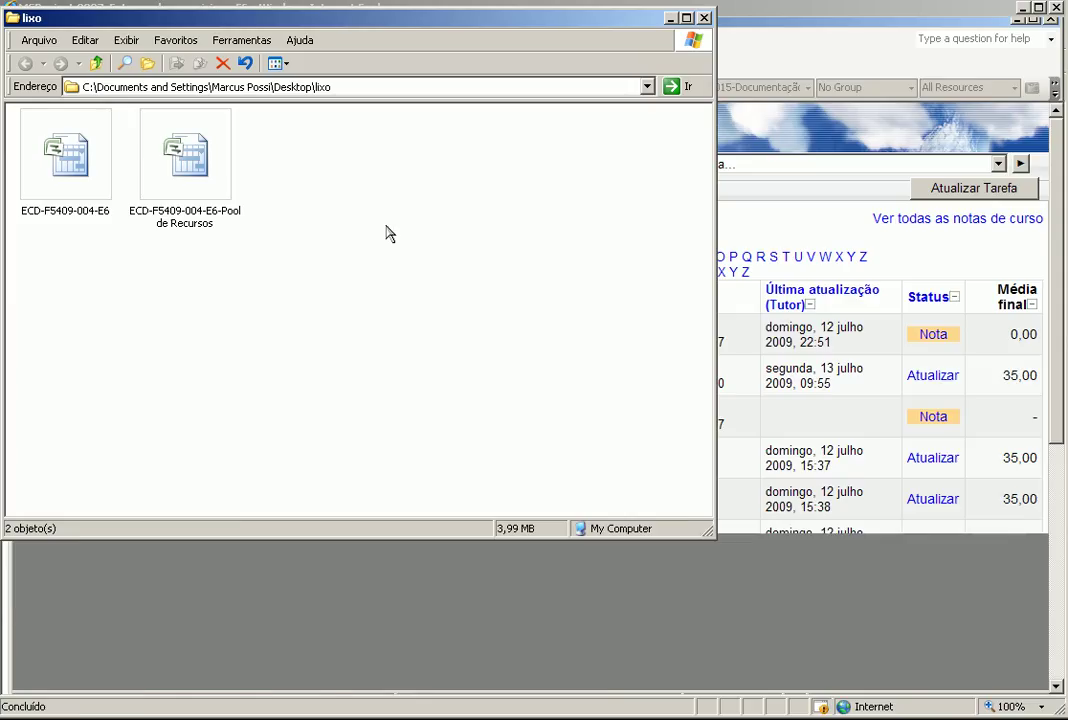
# Open ECD-F5409-004-E6 from the lixo folder together with its resource pool to see assignments across all sharer files.
pyautogui.click(172, 146)
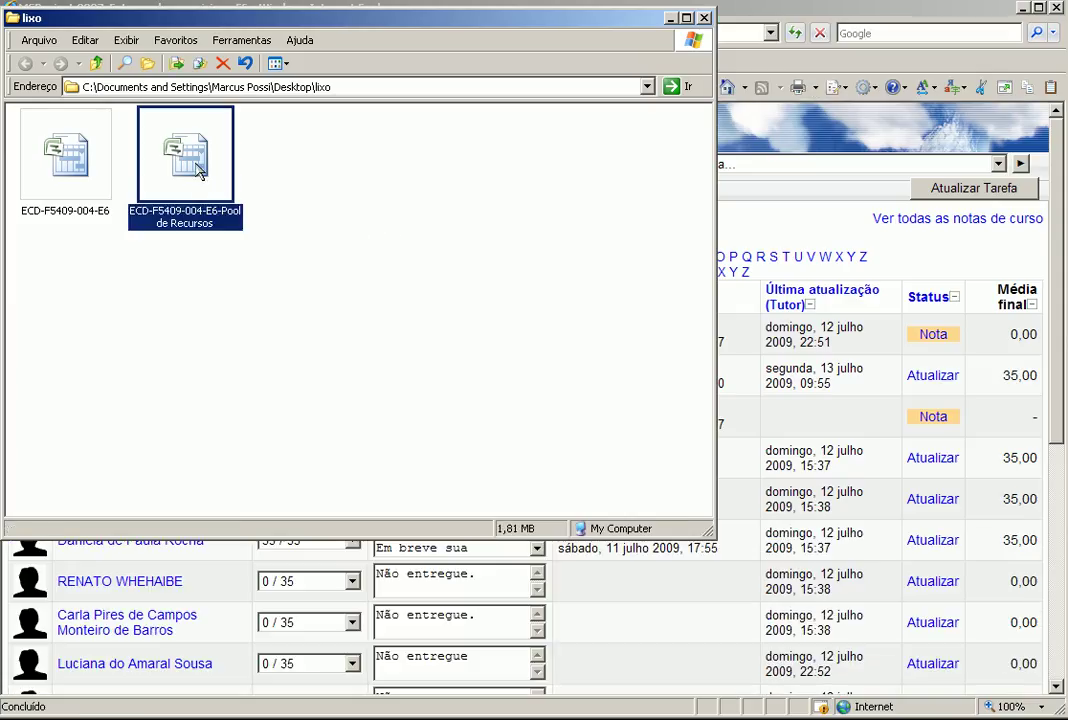
pyautogui.click(75, 162)
pyautogui.doubleClick(75, 162)
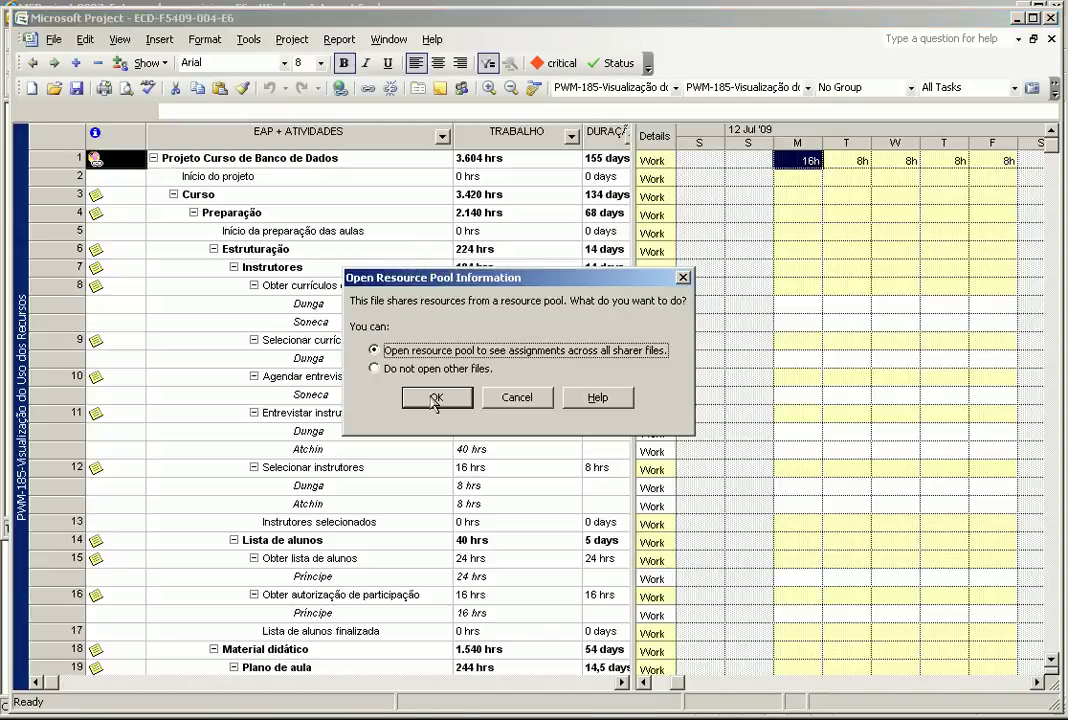
pyautogui.click(435, 398)
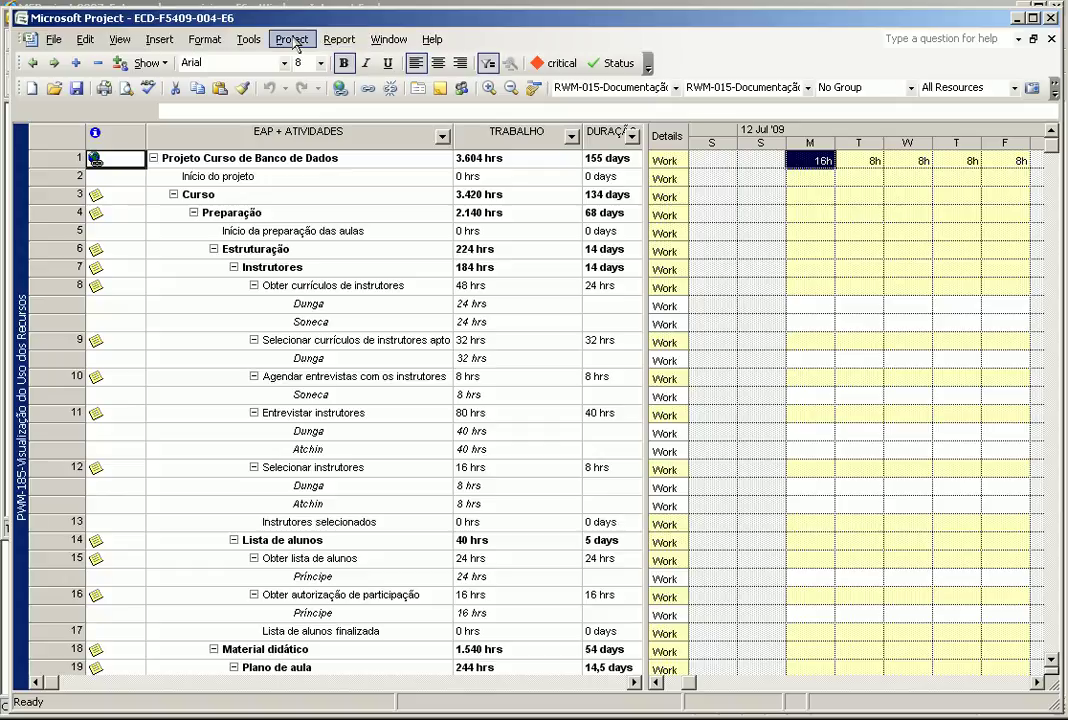
# View the ECD-F5409-004-E6-Pool de Recursos project and switch back to ECD-F5409-004-E6.
pyautogui.click(388, 39)
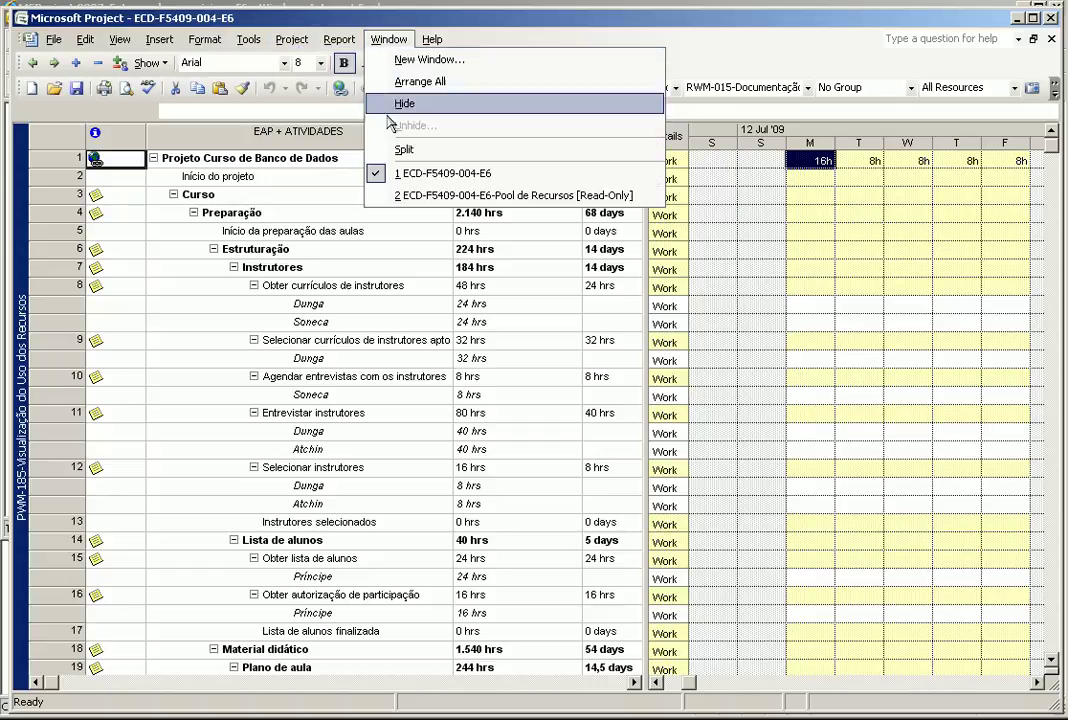
pyautogui.click(398, 196)
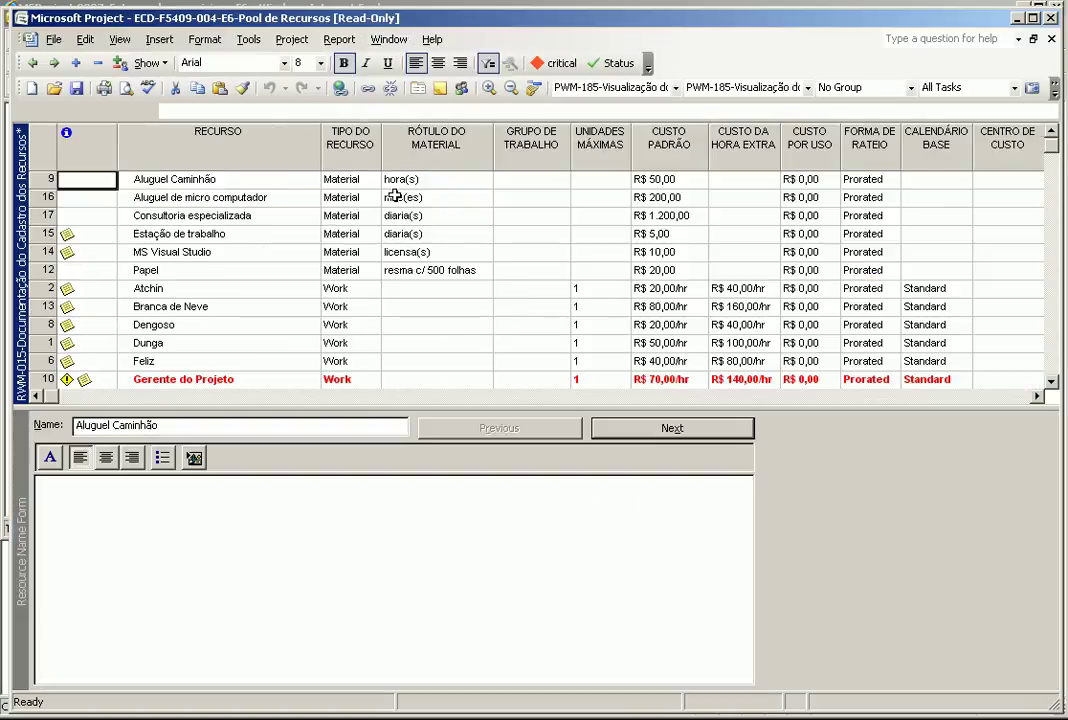
pyautogui.click(388, 39)
pyautogui.click(416, 176)
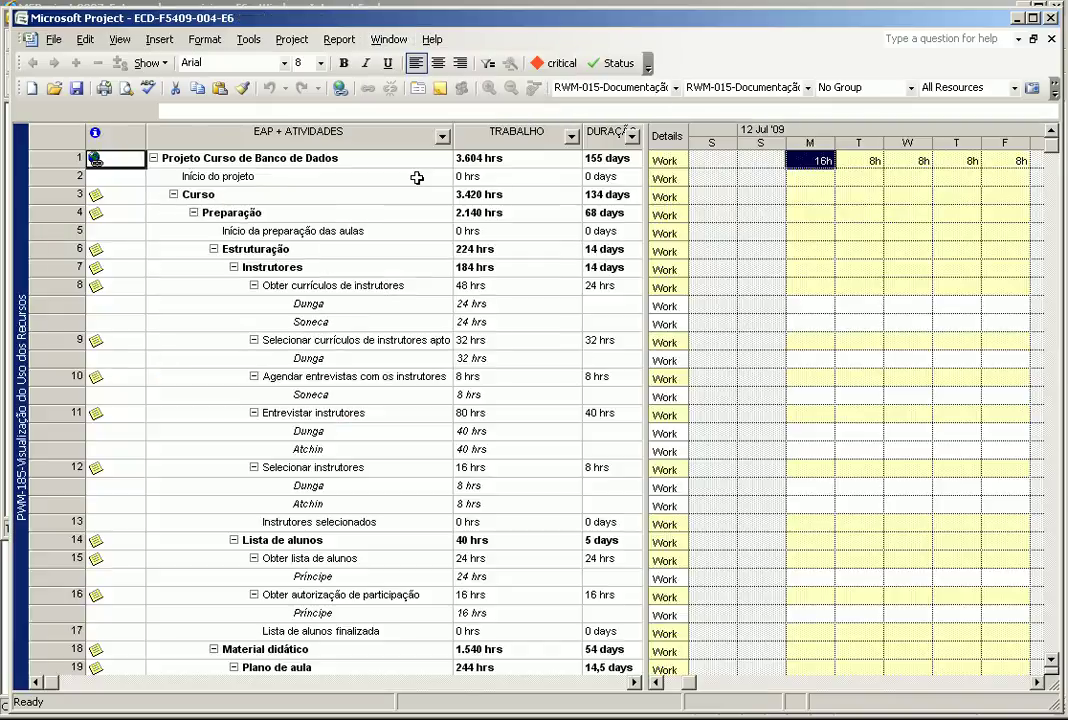
# Set resource sharing to use ECD-F5409-004-E6-Pool de Recursos, with the pool taking precedence.
pyautogui.click(248, 39)
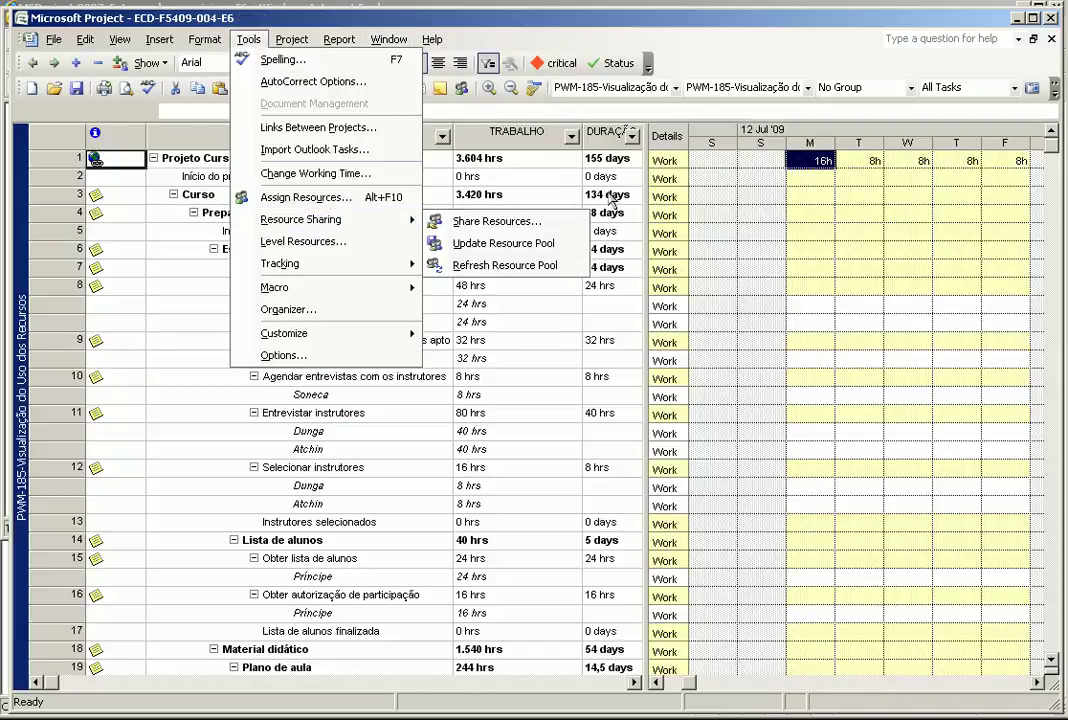
pyautogui.moveTo(400, 219)
pyautogui.click(470, 219)
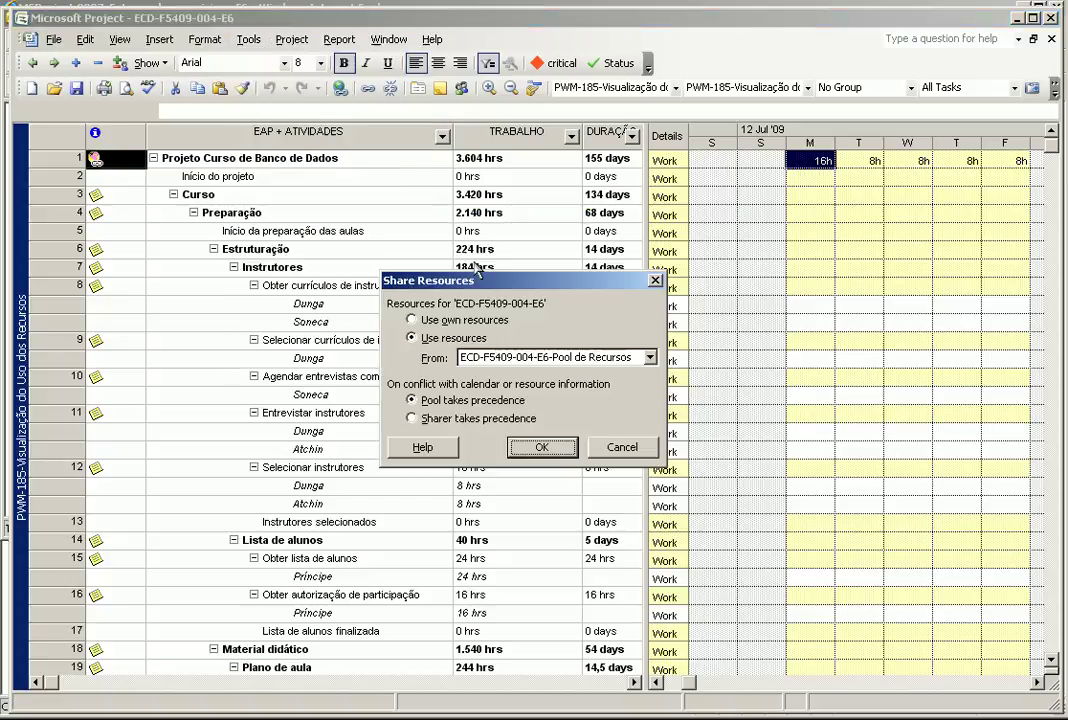
pyautogui.click(520, 358)
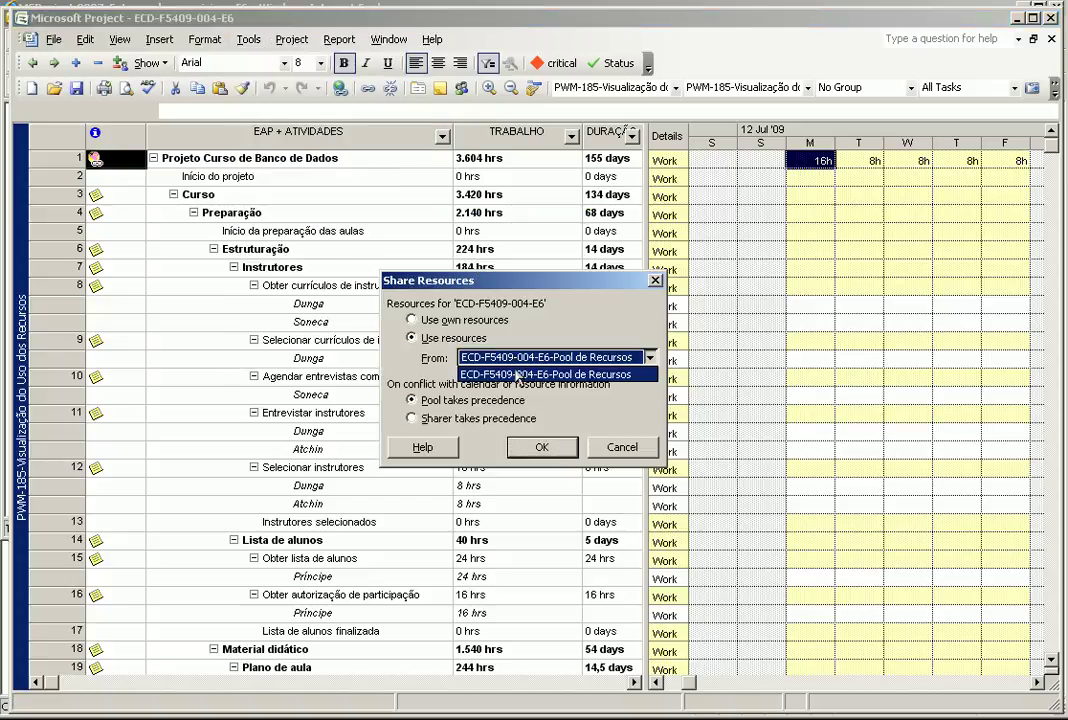
pyautogui.click(515, 376)
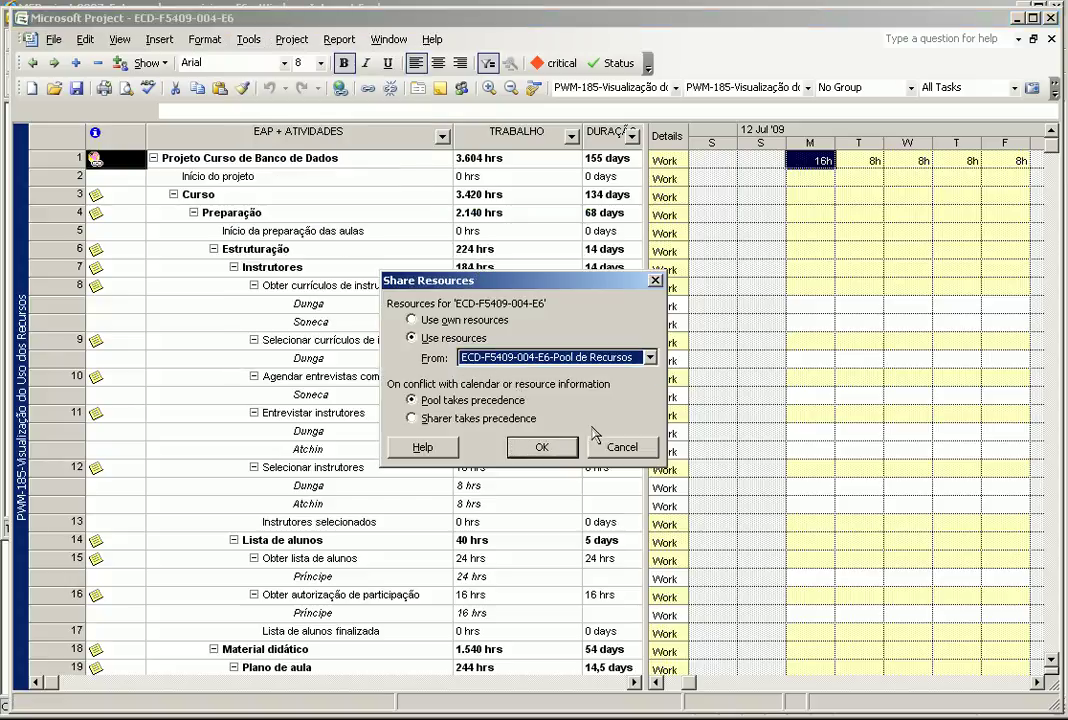
pyautogui.click(542, 450)
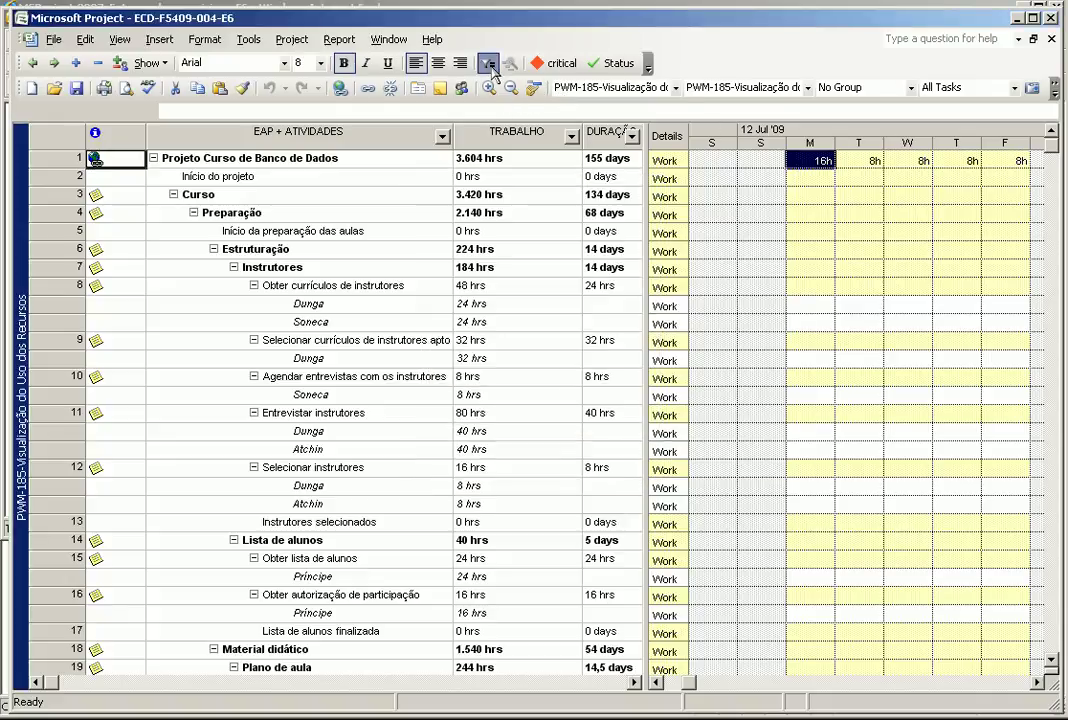
# Show the PWM-125-Estrutura analítica dos Recursos - EAR view and group its resources by P-090G - Apoio a EAR.
pyautogui.click(120, 40)
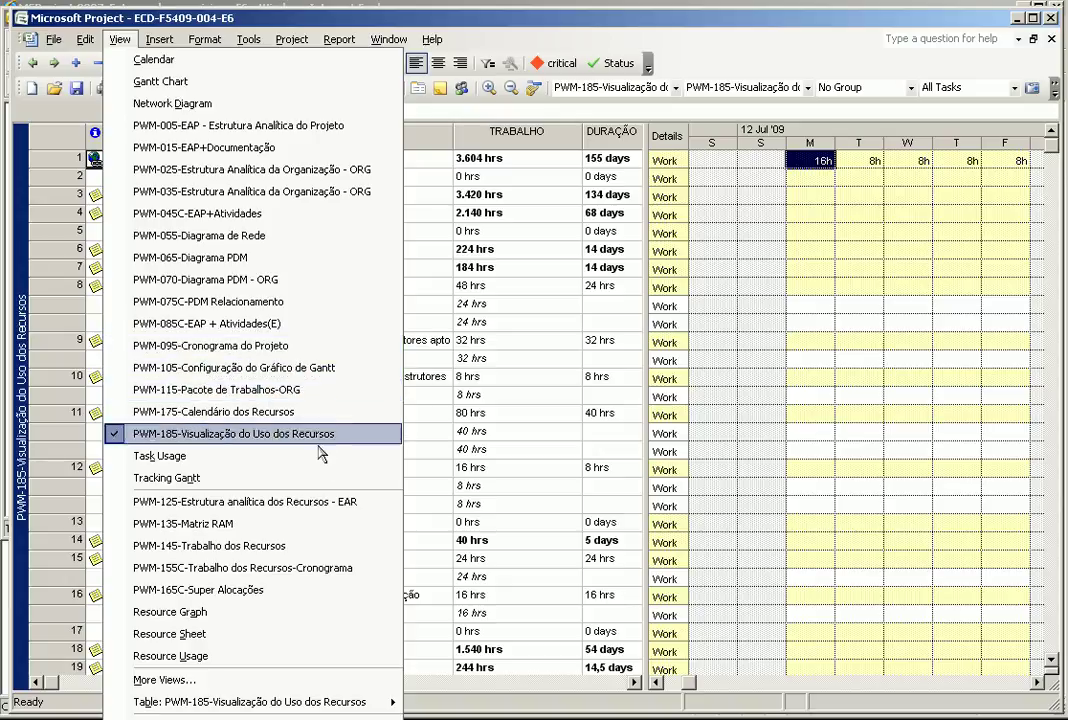
pyautogui.click(322, 502)
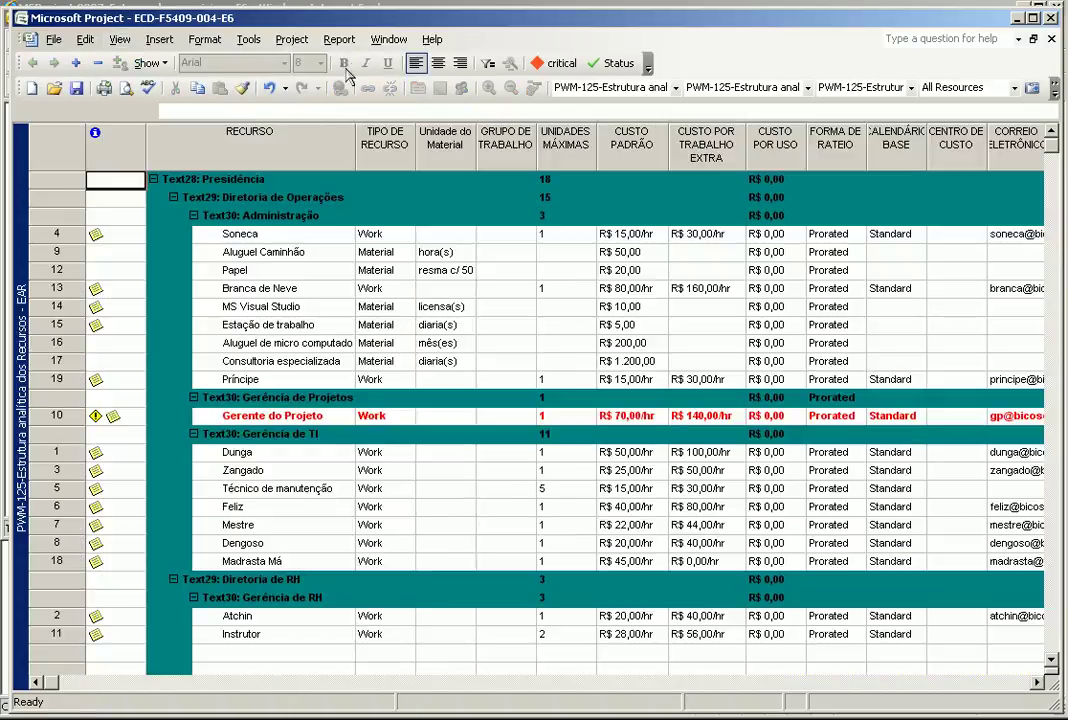
pyautogui.click(292, 40)
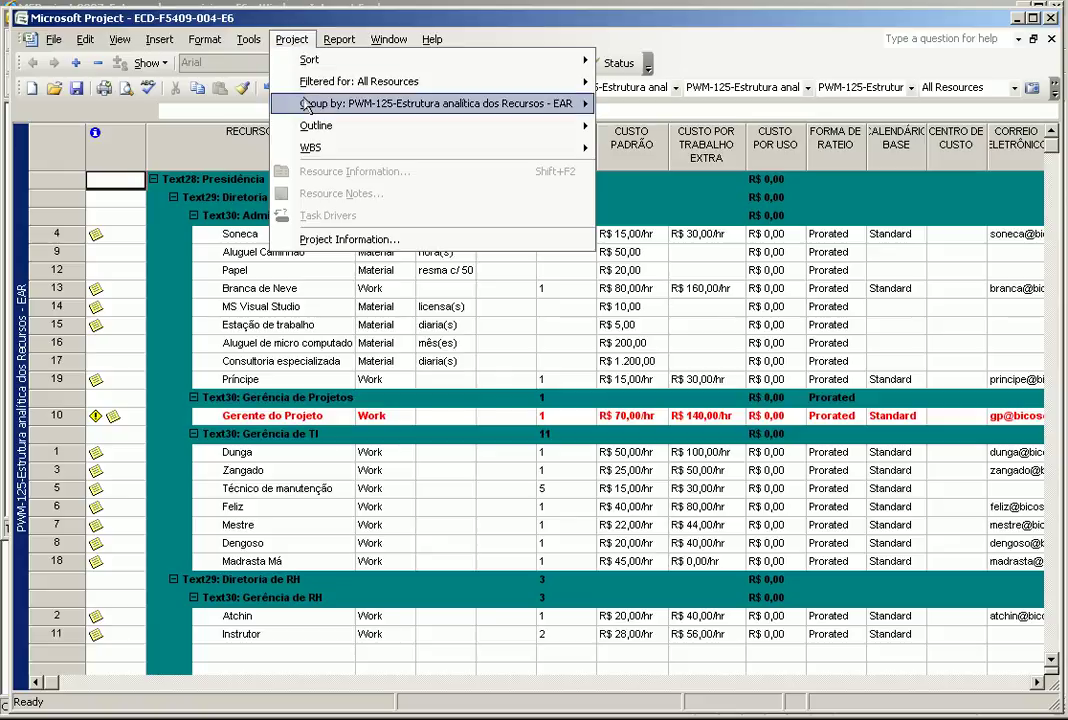
pyautogui.moveTo(308, 105)
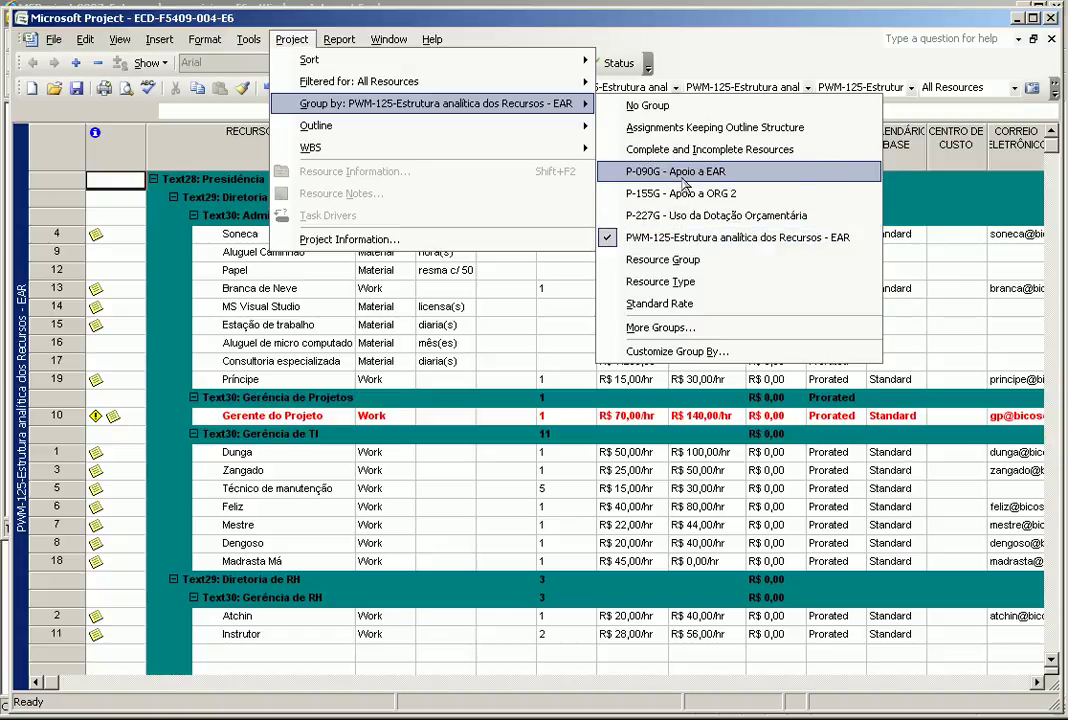
pyautogui.click(675, 172)
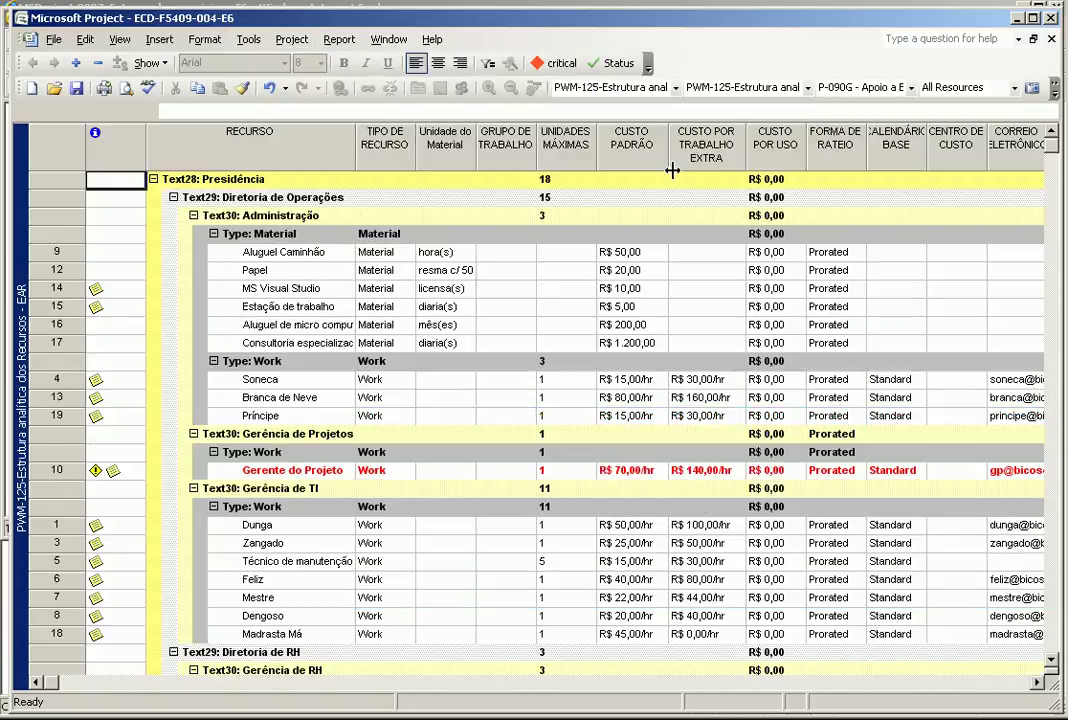
# Return the resource grouping to PWM-125-Estrutura analítica dos Recursos - EAR.
pyautogui.click(304, 44)
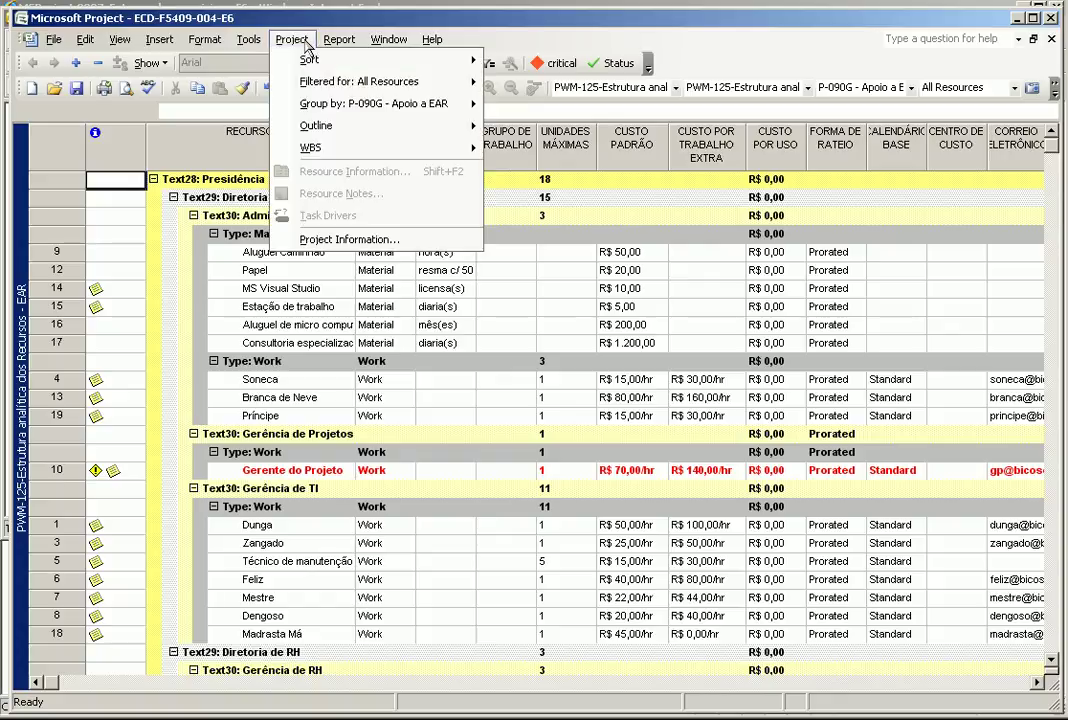
pyautogui.moveTo(360, 104)
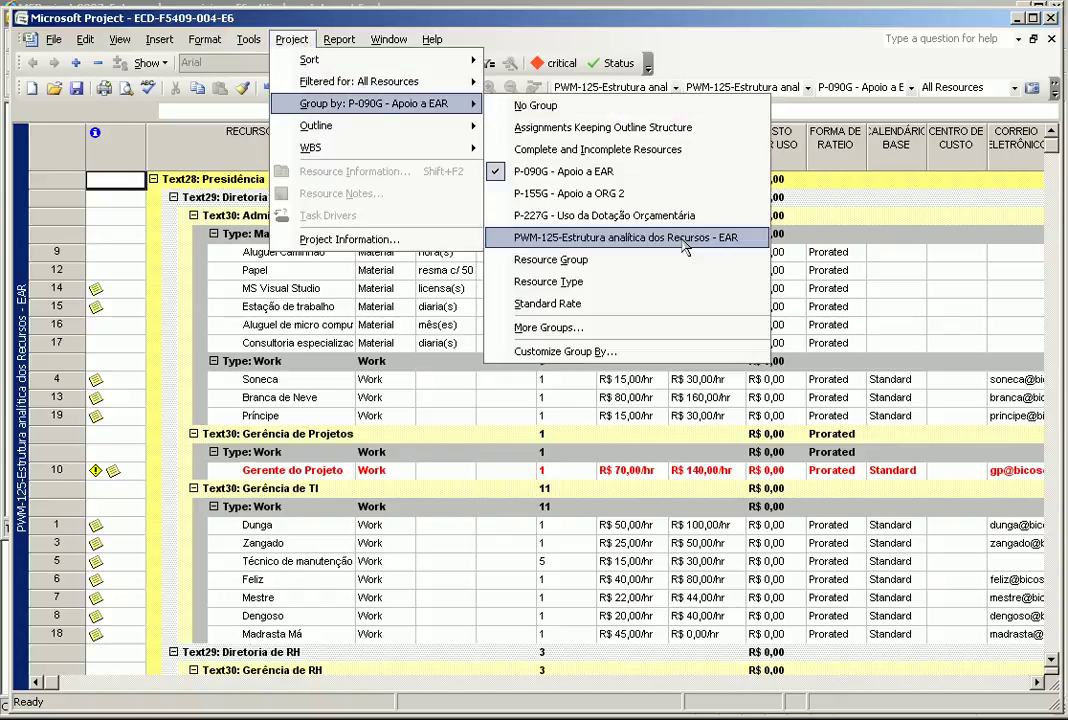
pyautogui.click(684, 245)
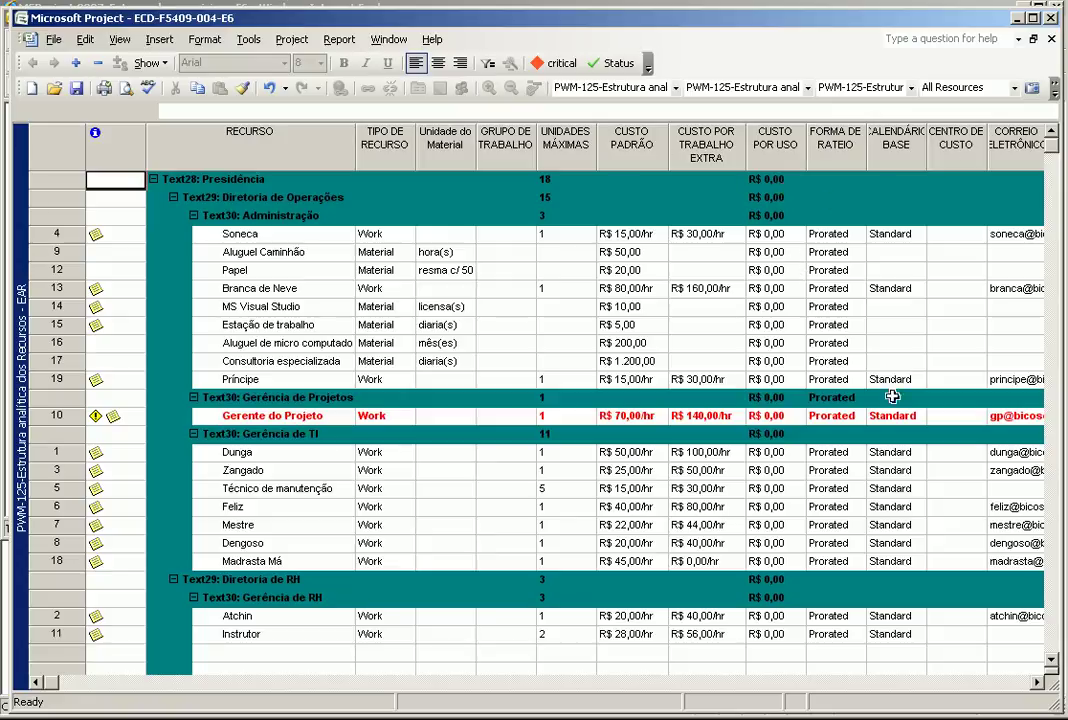
# Check the Outline Code10 column's definition and its custom field lookup table, leaving both without changes.
pyautogui.click(963, 682)
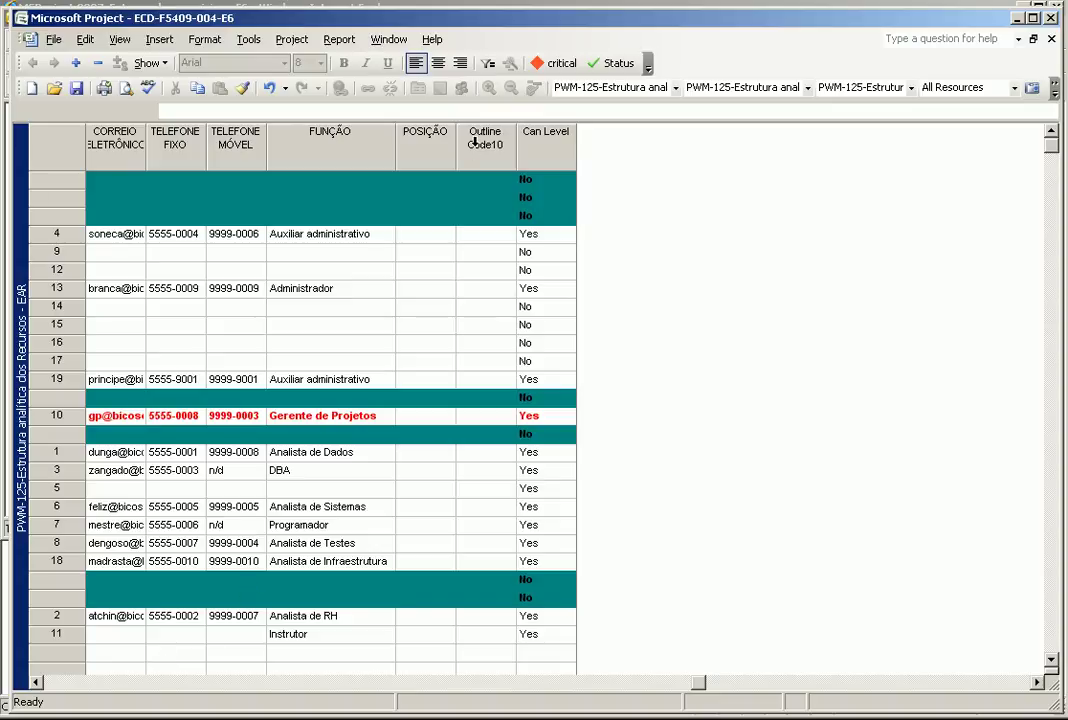
pyautogui.doubleClick(475, 142)
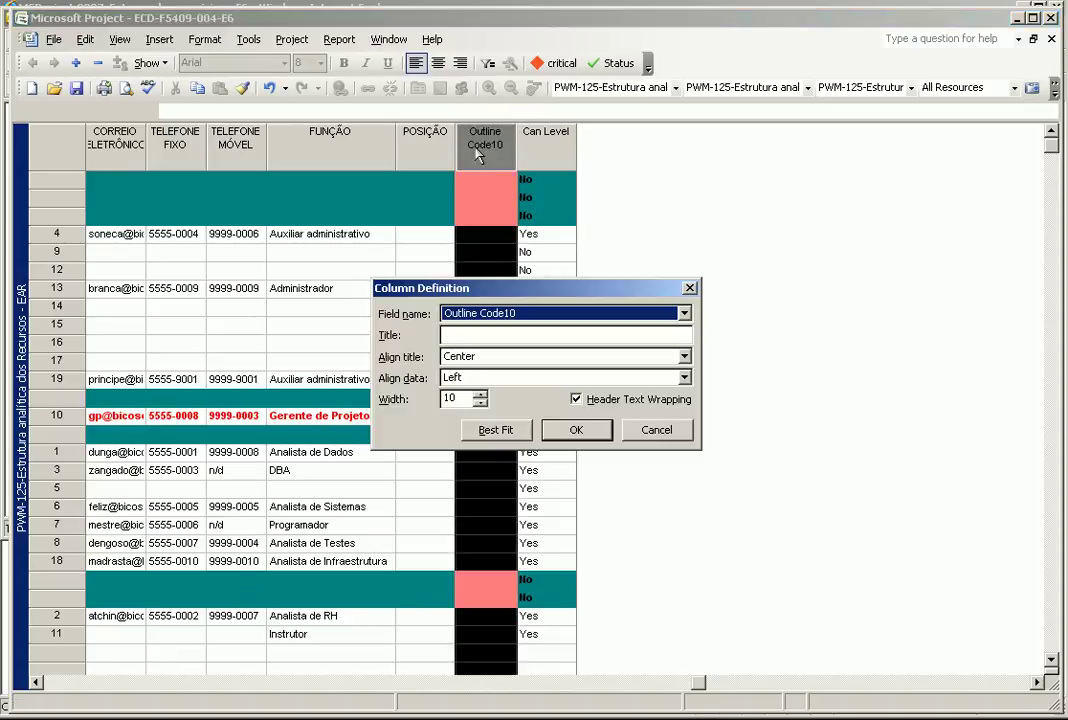
pyautogui.click(648, 429)
pyautogui.rightClick(512, 162)
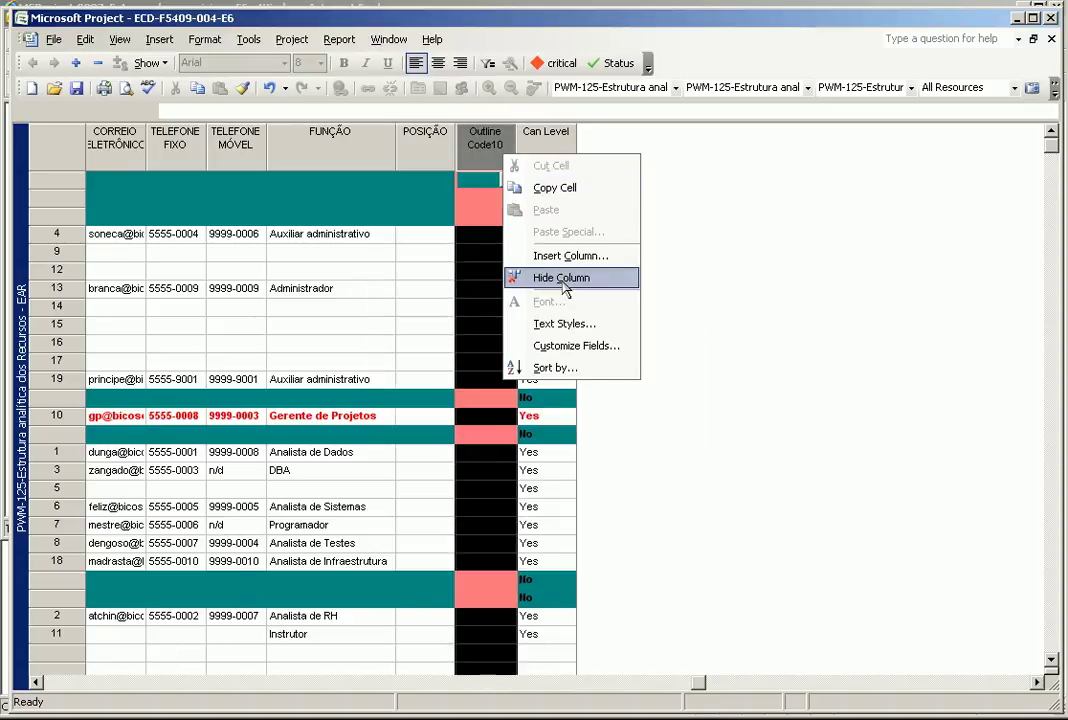
pyautogui.click(572, 345)
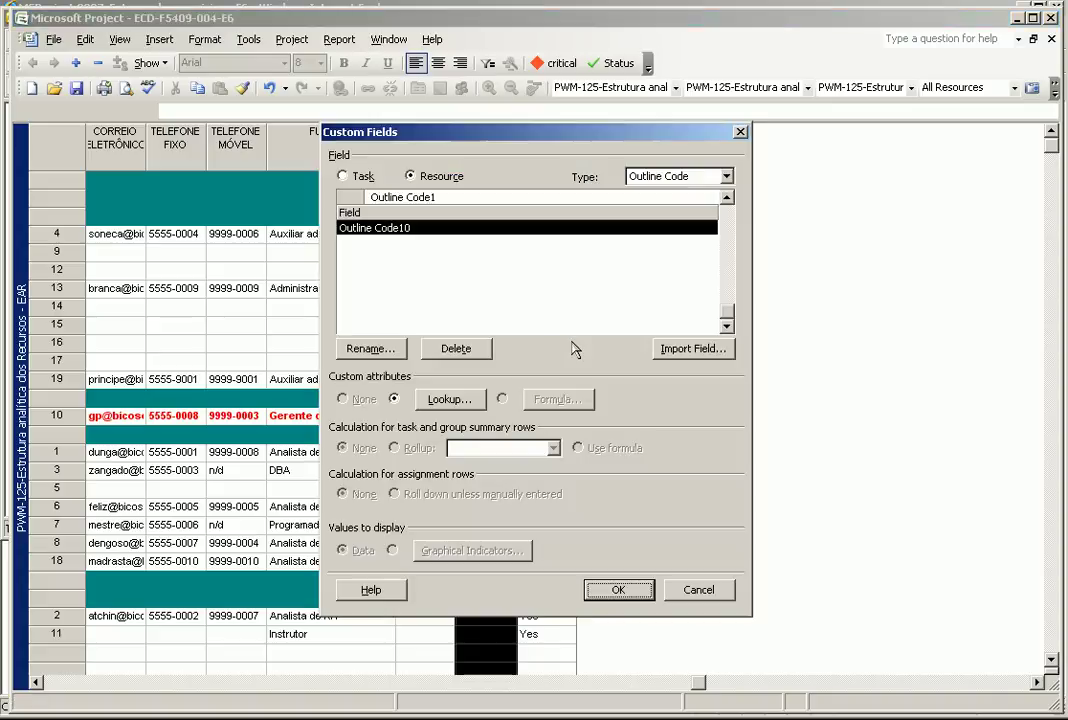
pyautogui.click(450, 399)
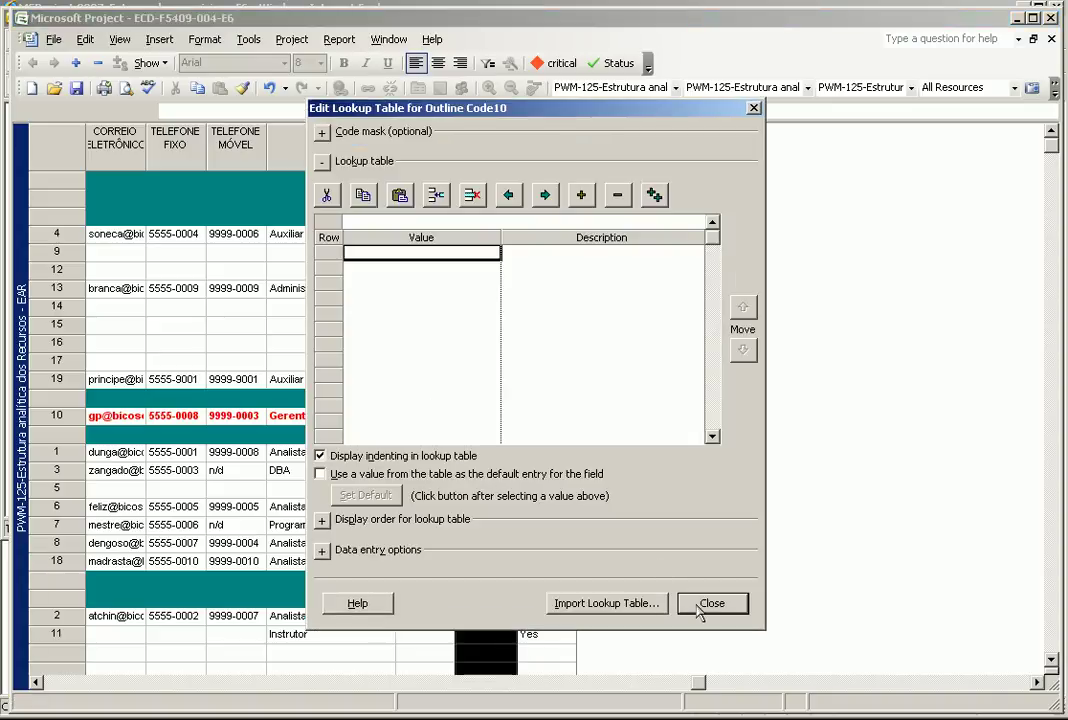
pyautogui.click(738, 610)
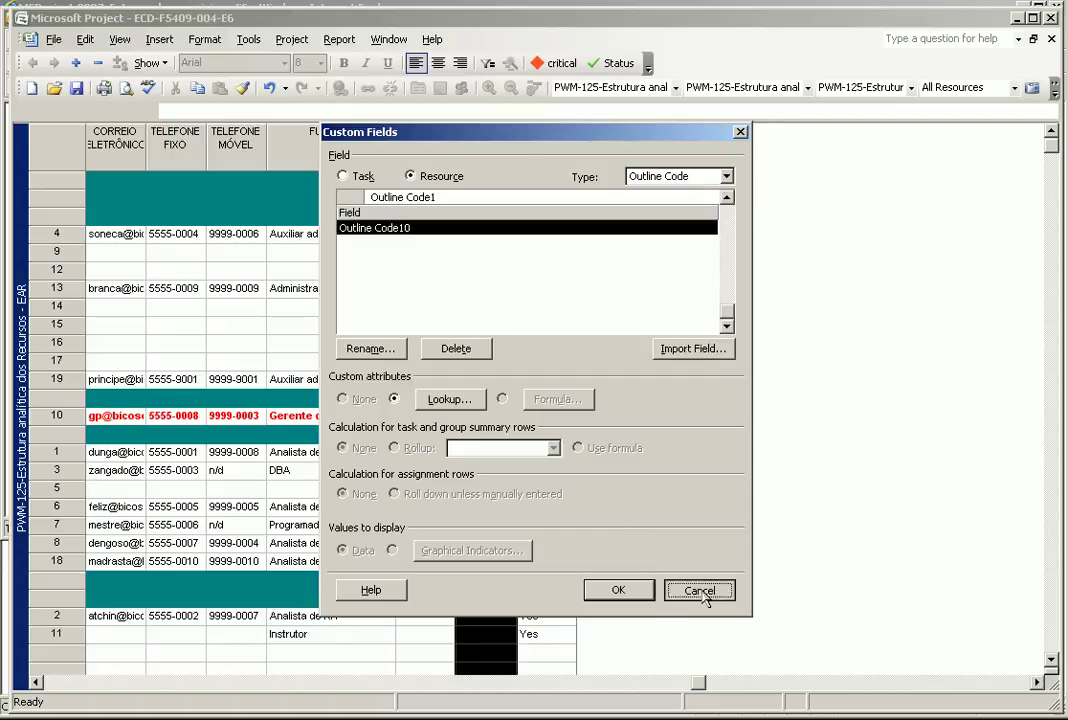
pyautogui.click(697, 589)
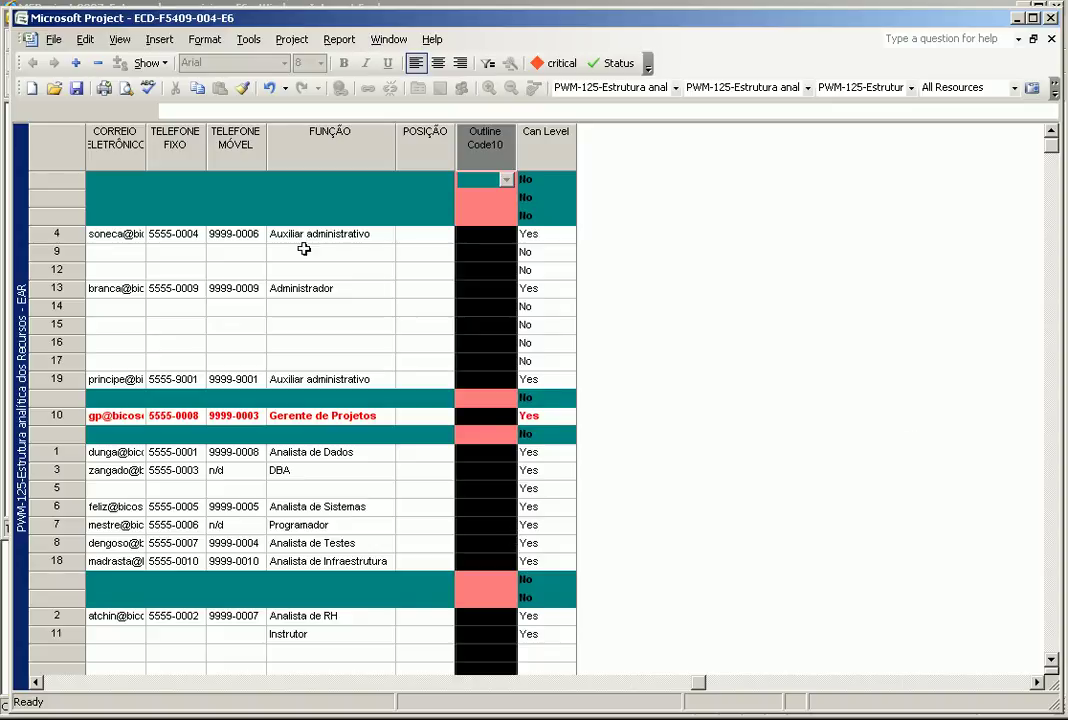
# Inspect the Outline Code10 entry in the PWM-125-Estrutura analítica dos Recursos - EAR table definition and leave without applying changes.
pyautogui.click(38, 148)
pyautogui.rightClick(38, 148)
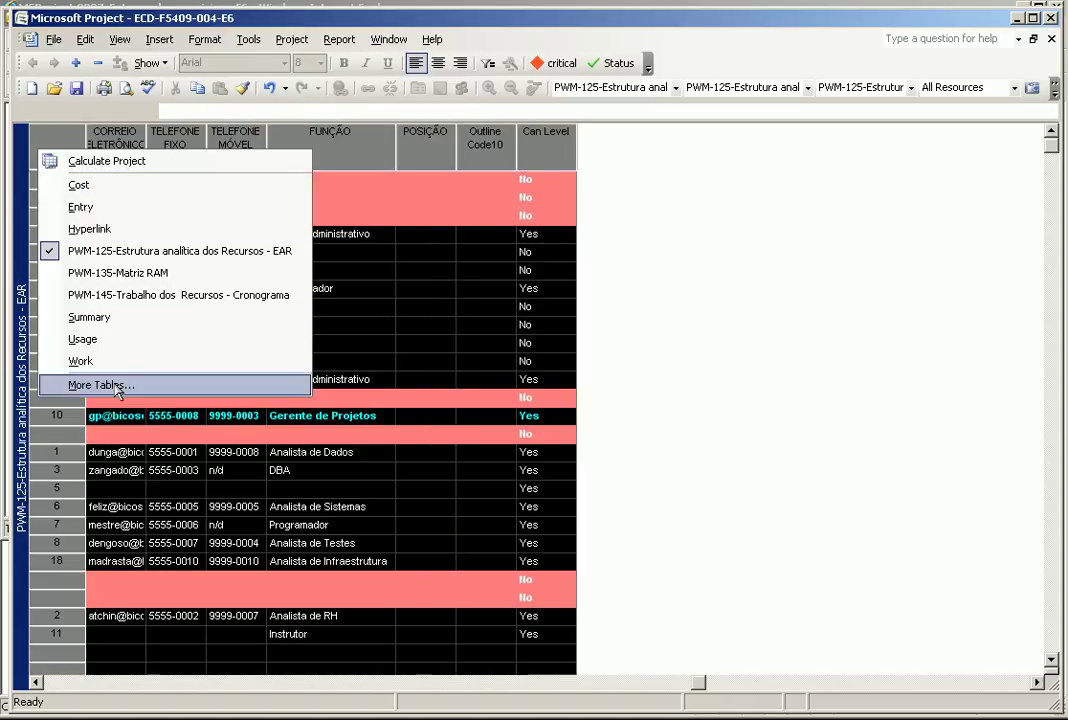
pyautogui.click(143, 381)
pyautogui.click(458, 163)
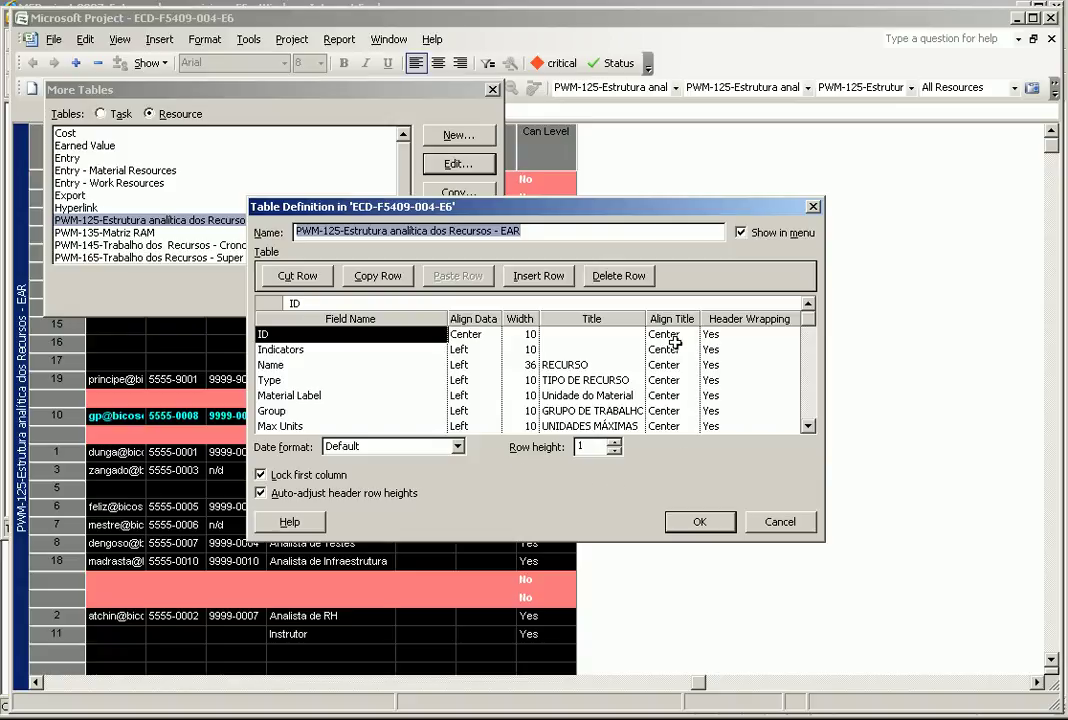
pyautogui.scroll(-5, 812, 420)
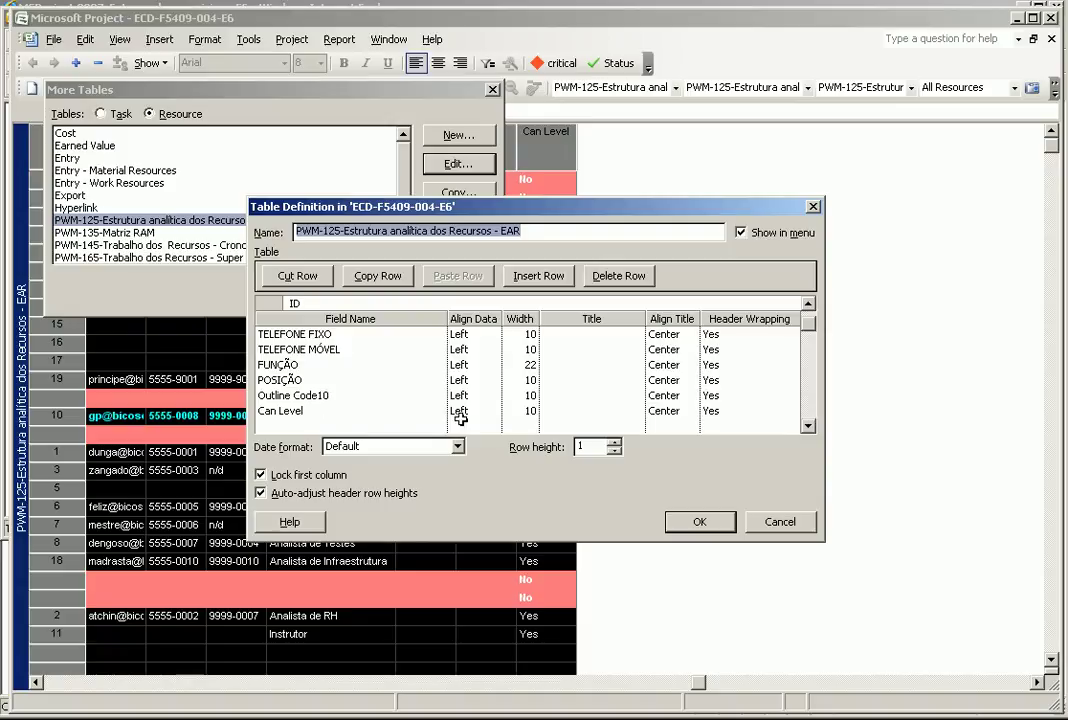
pyautogui.click(290, 396)
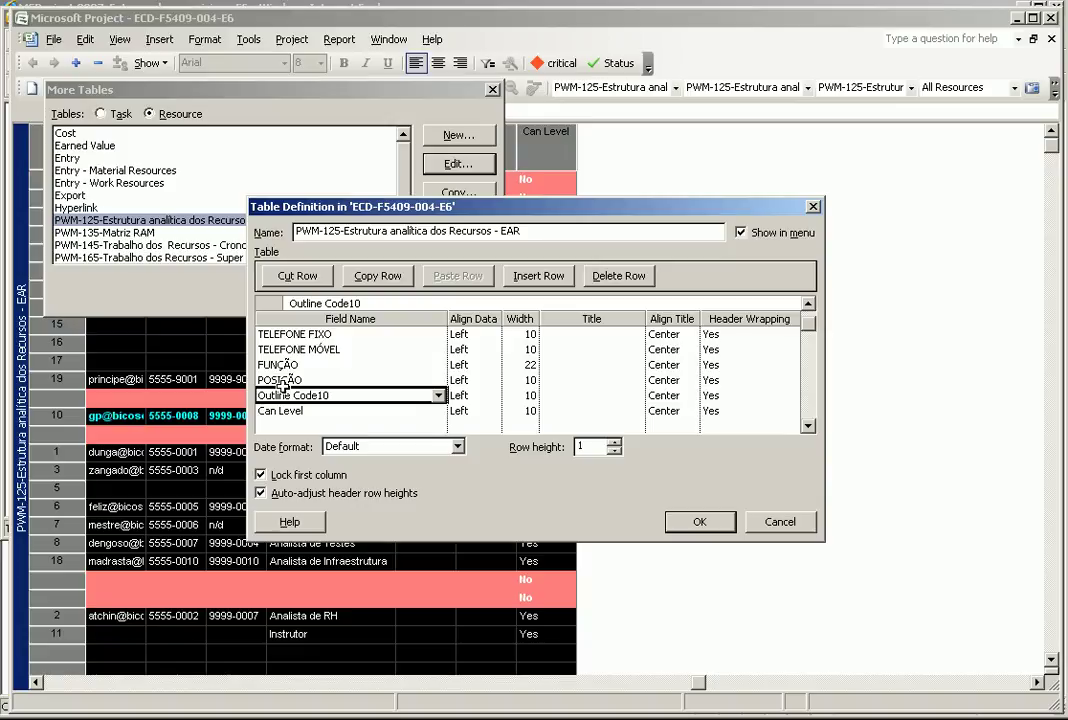
pyautogui.click(776, 520)
pyautogui.click(465, 168)
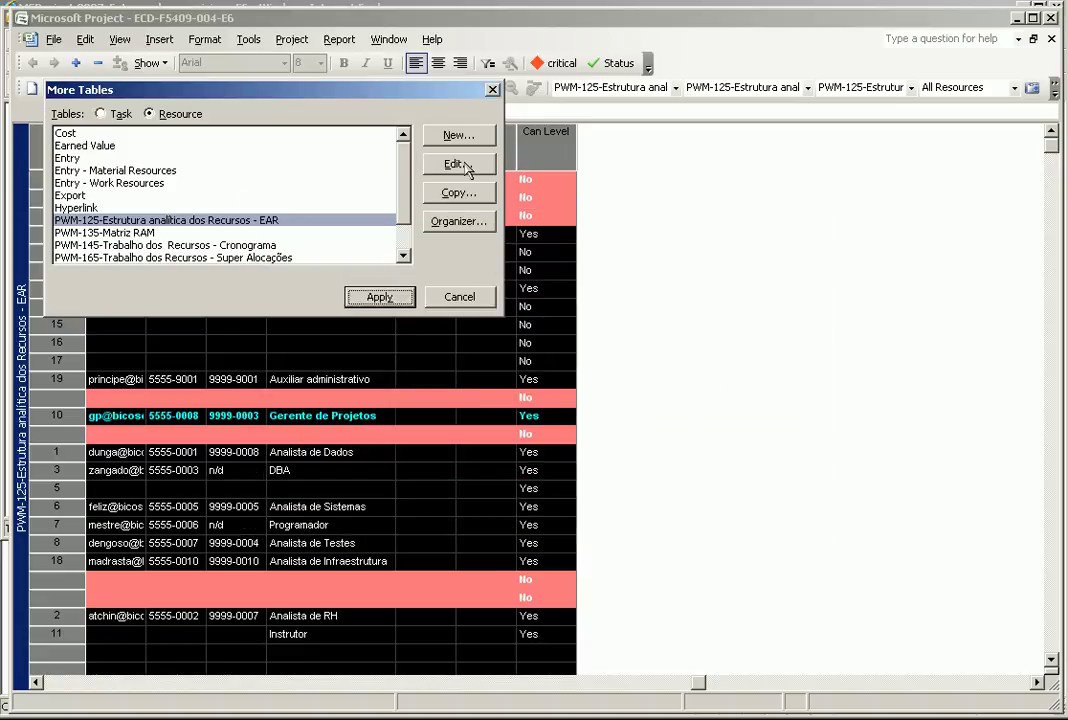
pyautogui.click(492, 89)
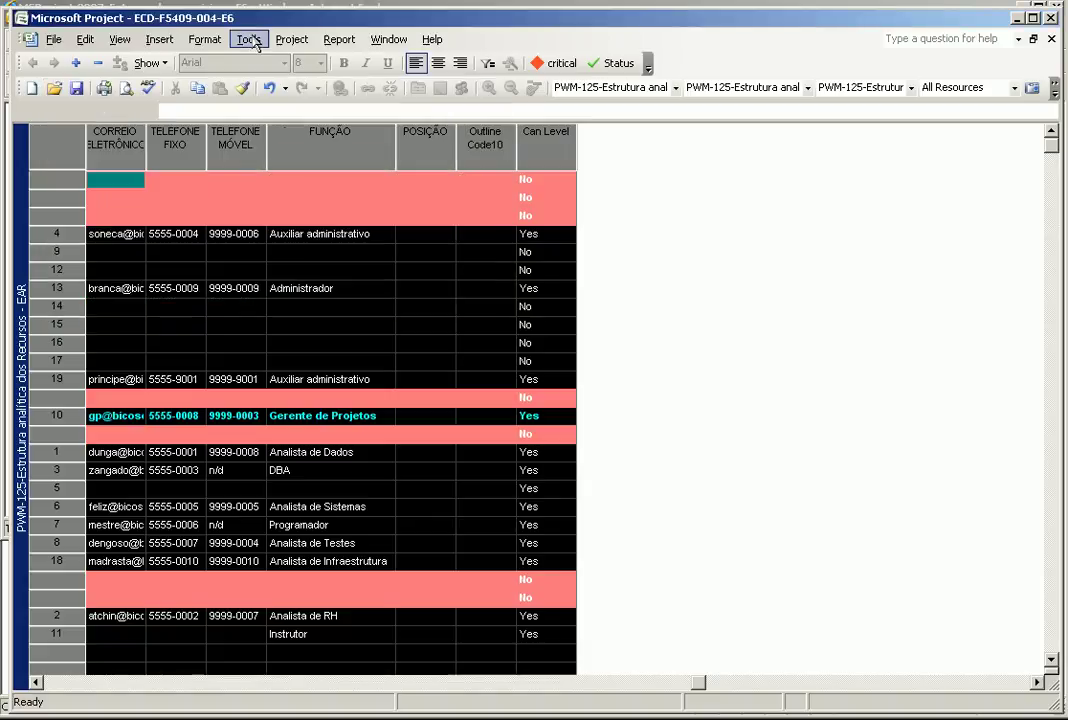
# Add Type as the fourth grouping level of the PWM-125-Estrutura analítica dos Recursos - EAR group and apply it.
pyautogui.click(292, 39)
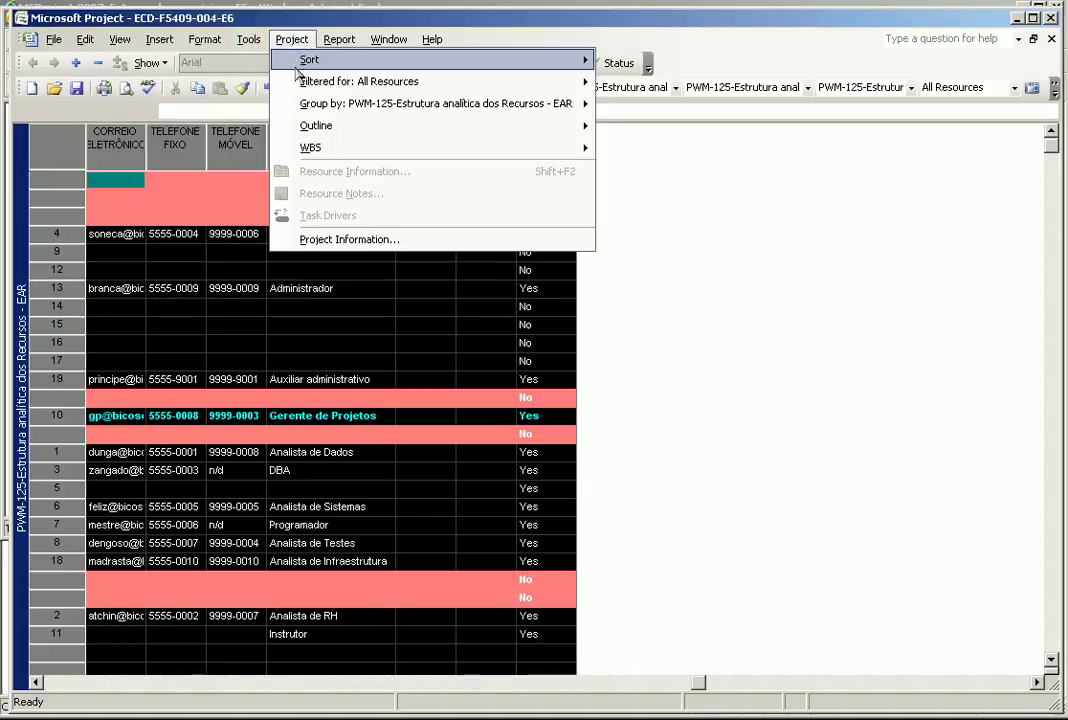
pyautogui.moveTo(308, 104)
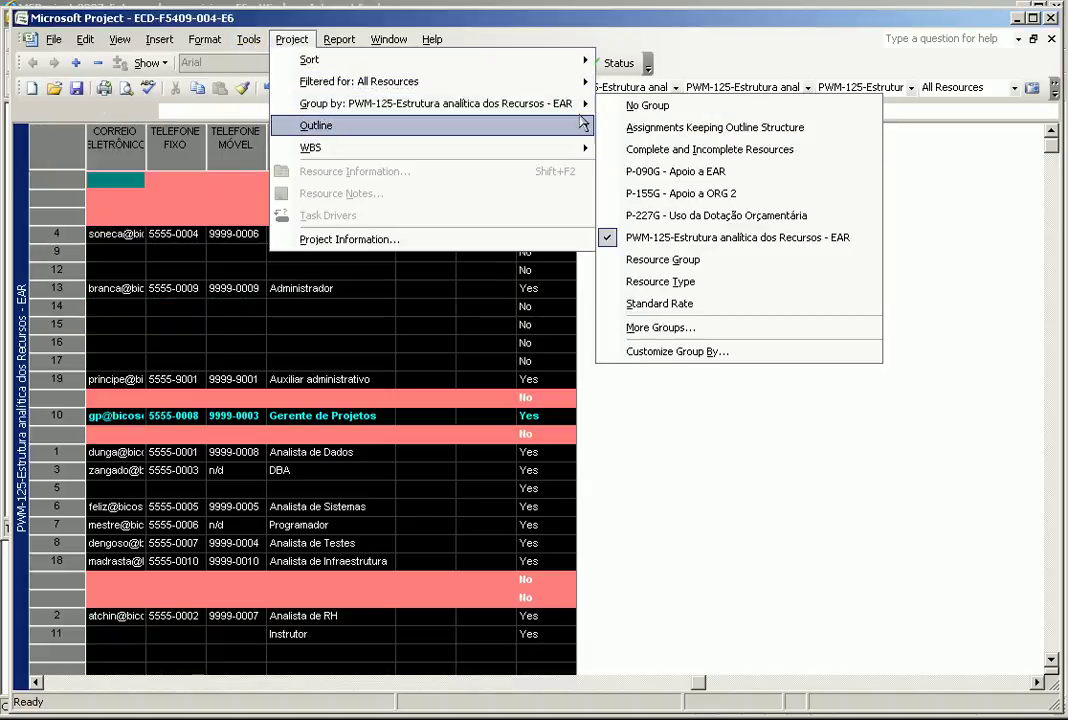
pyautogui.click(744, 334)
pyautogui.click(443, 148)
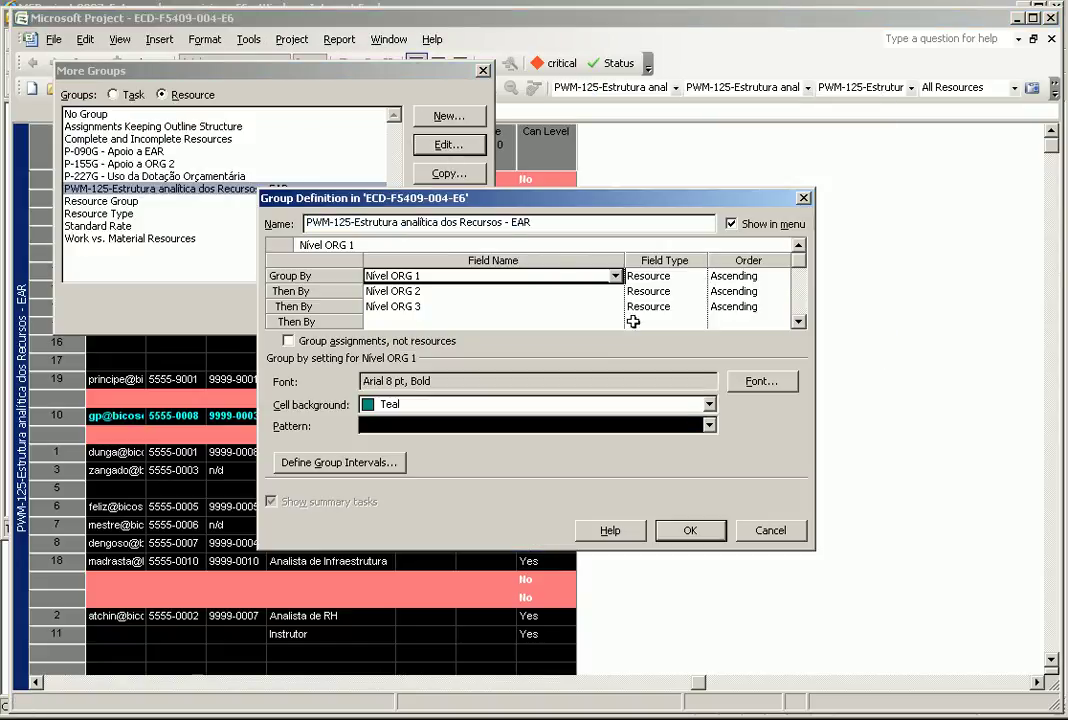
pyautogui.click(431, 319)
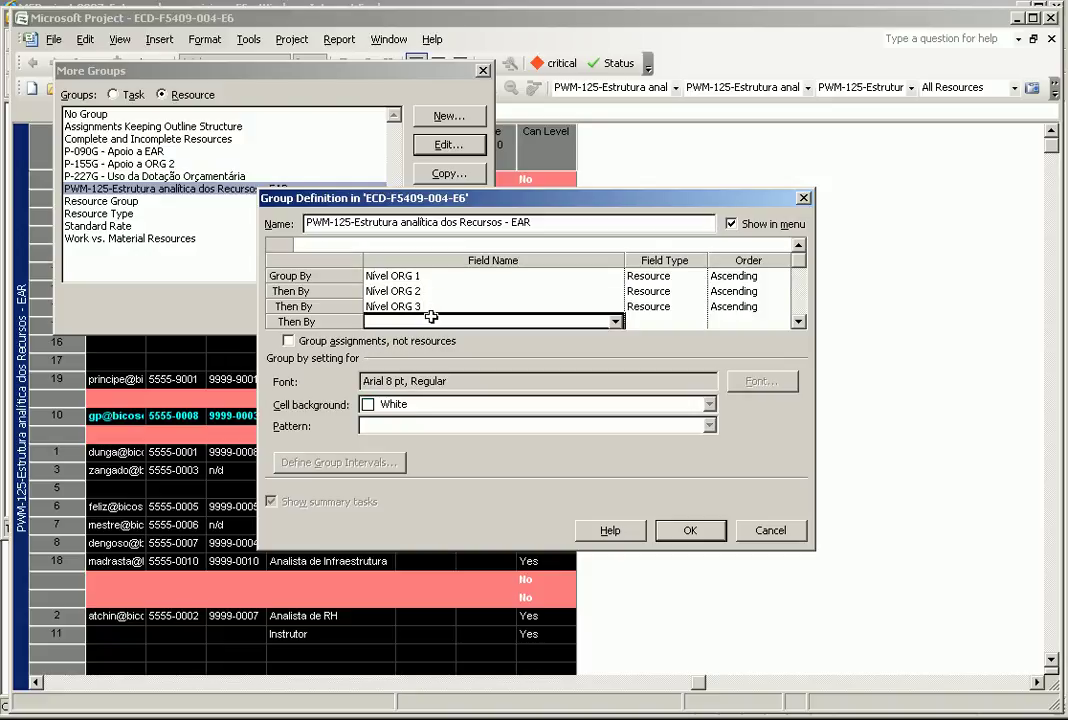
pyautogui.write('type')
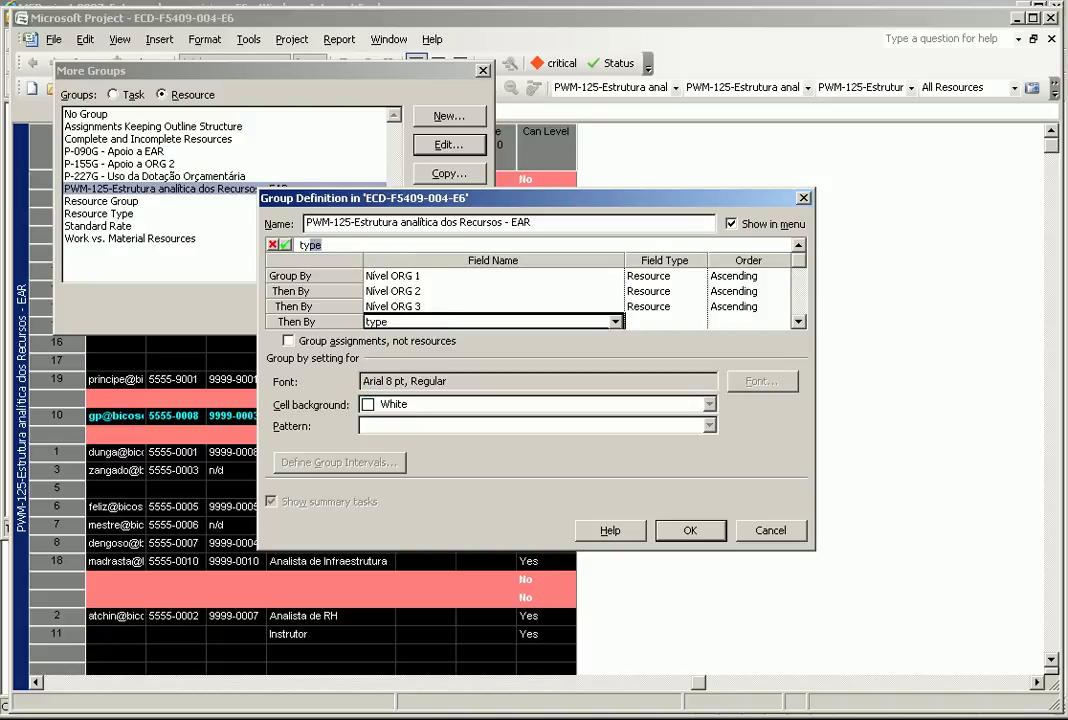
pyautogui.click(600, 276)
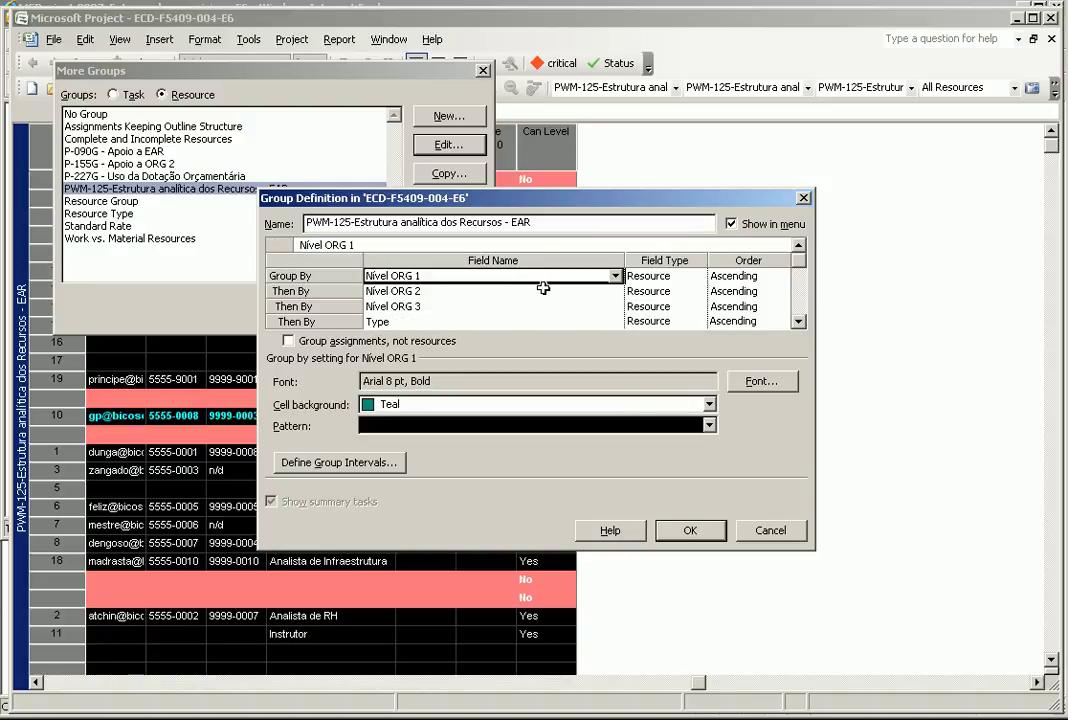
pyautogui.click(684, 531)
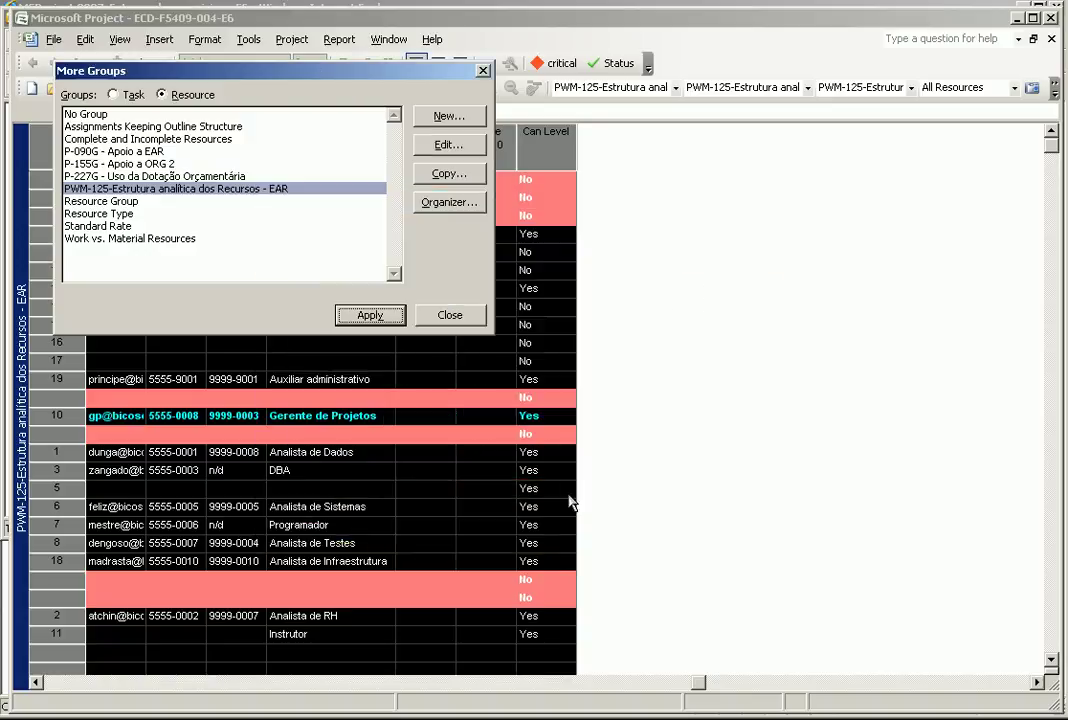
pyautogui.click(355, 313)
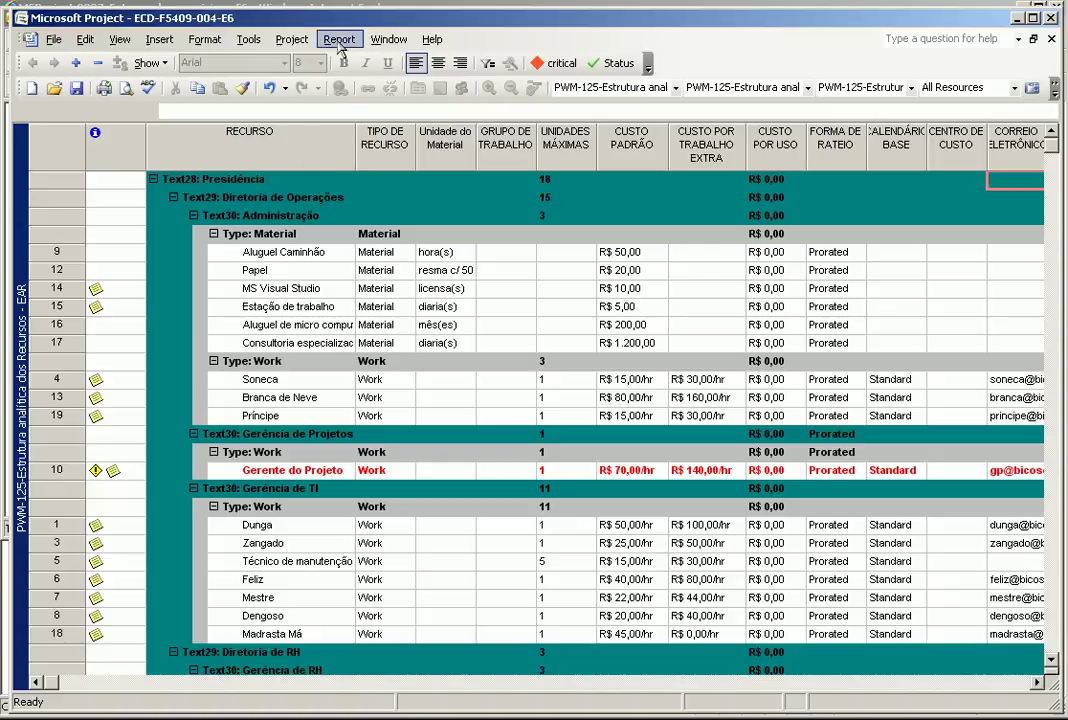
# Group the resources by P-090G - Apoio a EAR for comparison and switch back to the PWM-125-Estrutura analítica dos Recursos - EAR group.
pyautogui.click(291, 39)
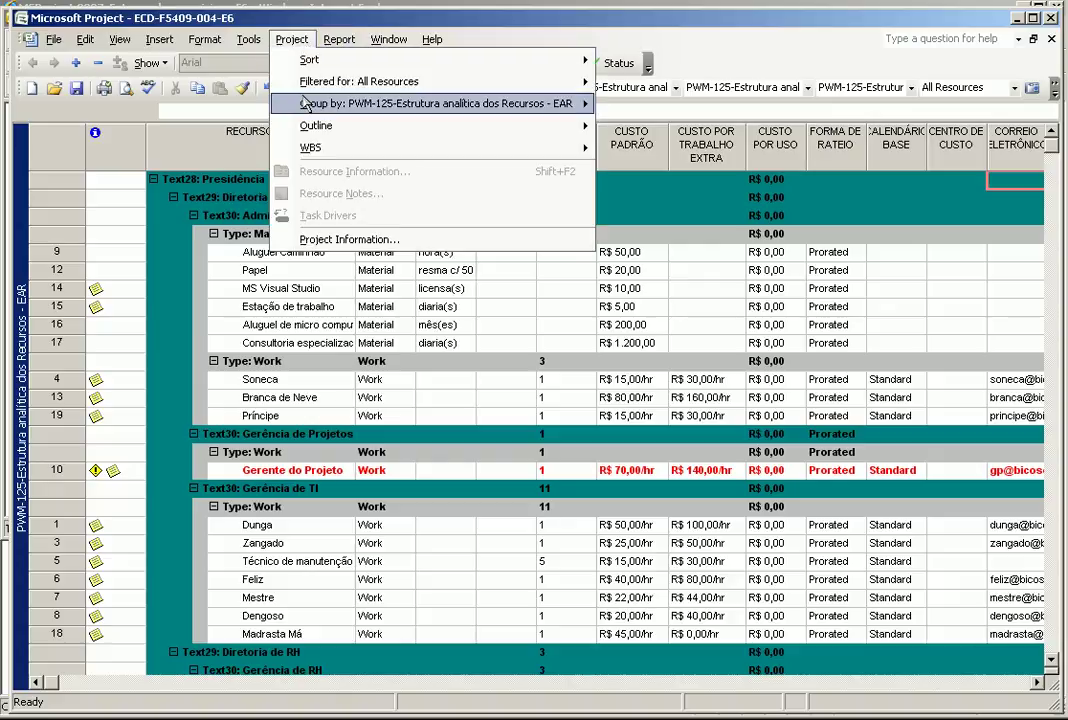
pyautogui.moveTo(330, 106)
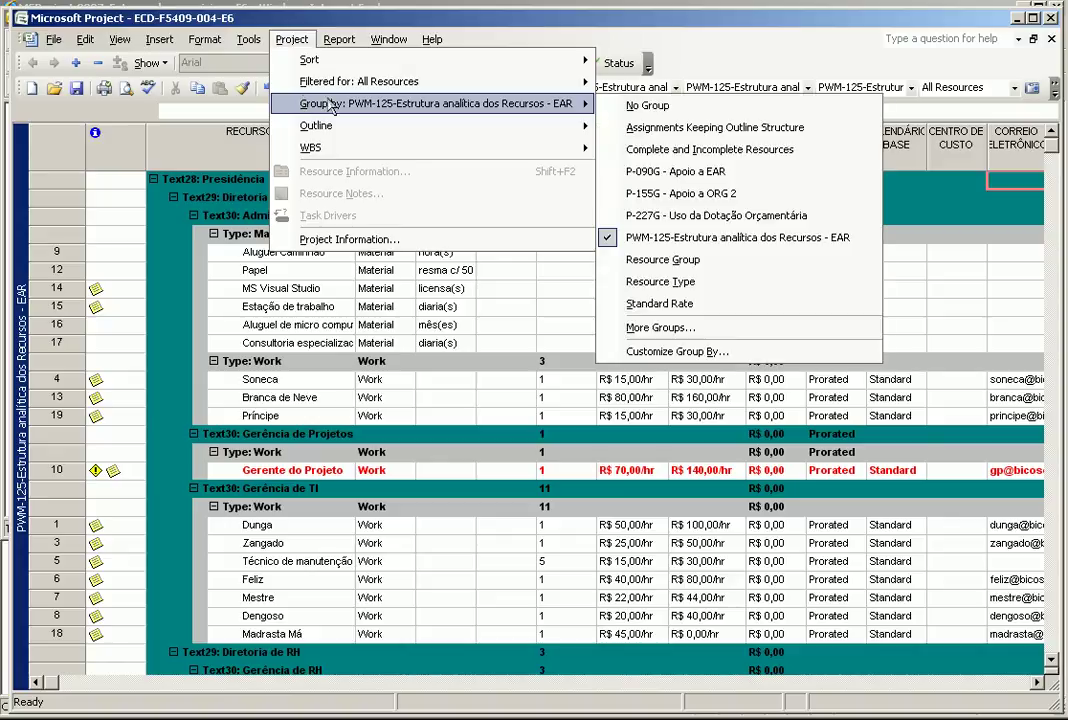
pyautogui.click(733, 174)
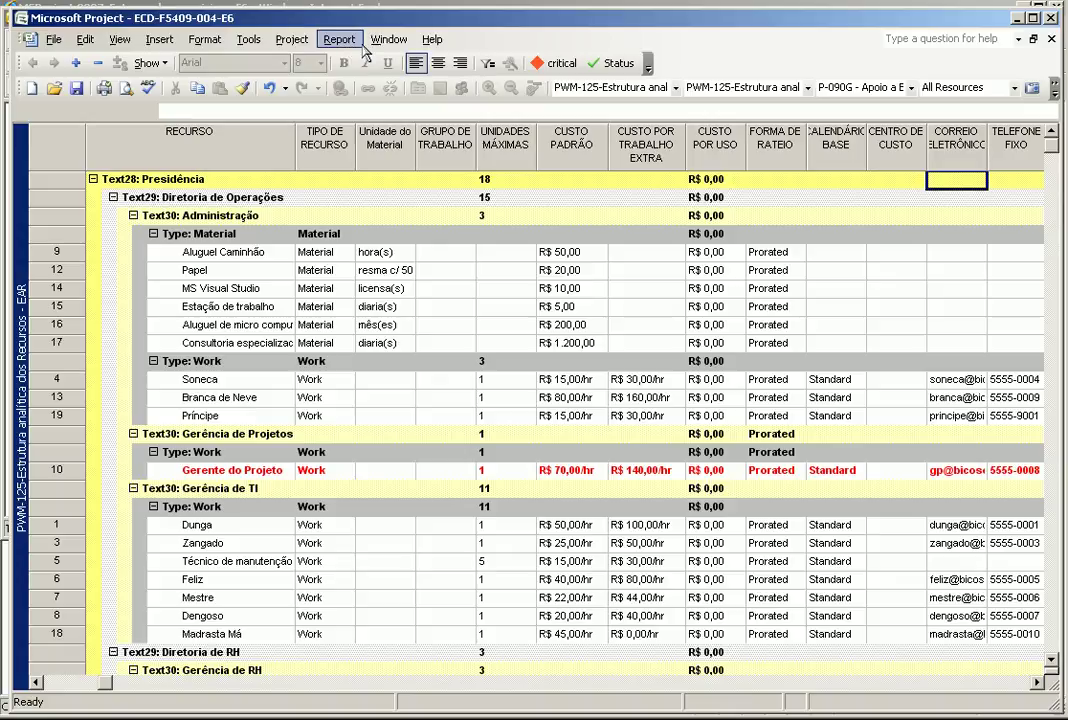
pyautogui.click(911, 88)
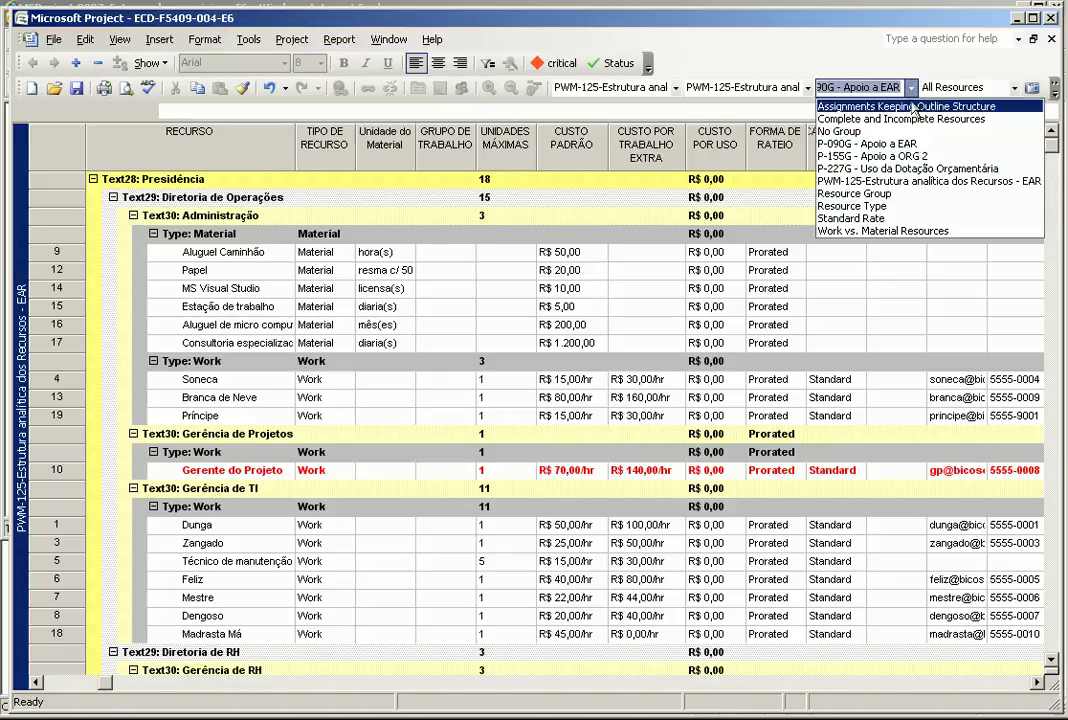
pyautogui.click(917, 181)
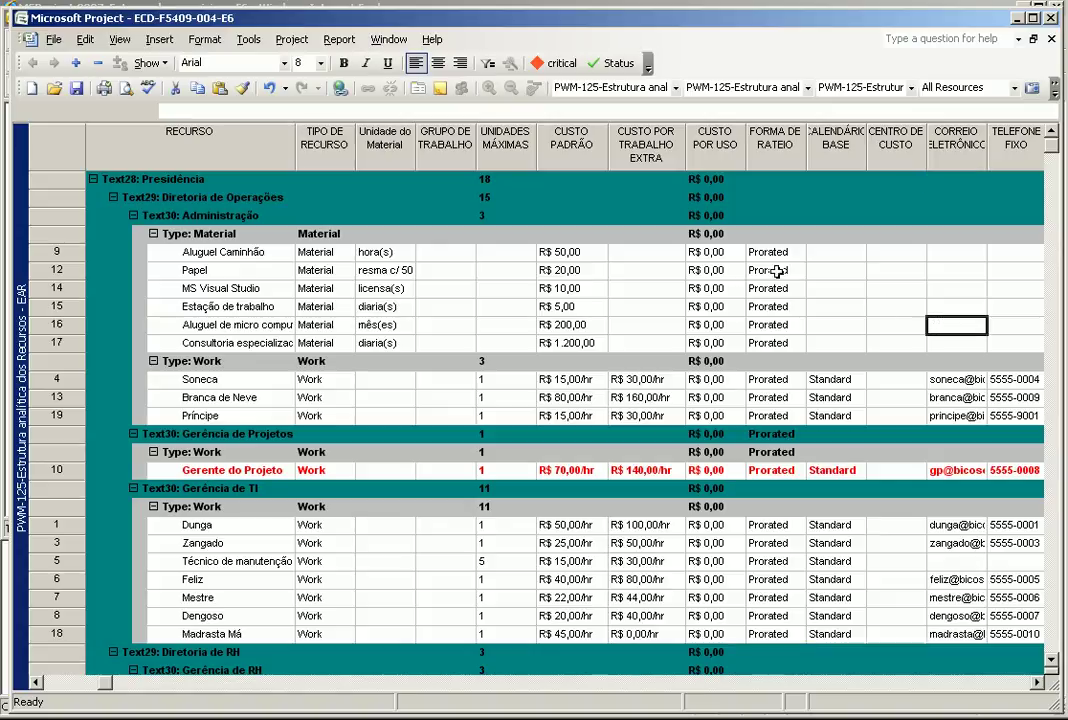
# Switch to the PWM-135-Matriz RAM view and collapse the assignments under Gerente do Projeto.
pyautogui.click(120, 40)
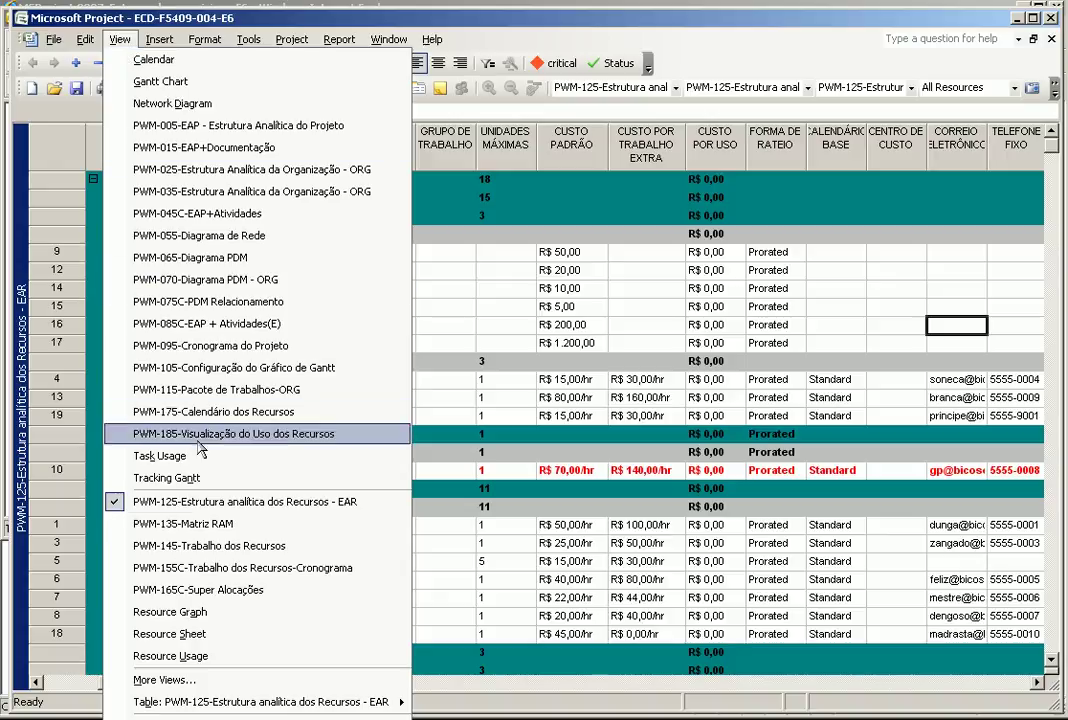
pyautogui.click(206, 524)
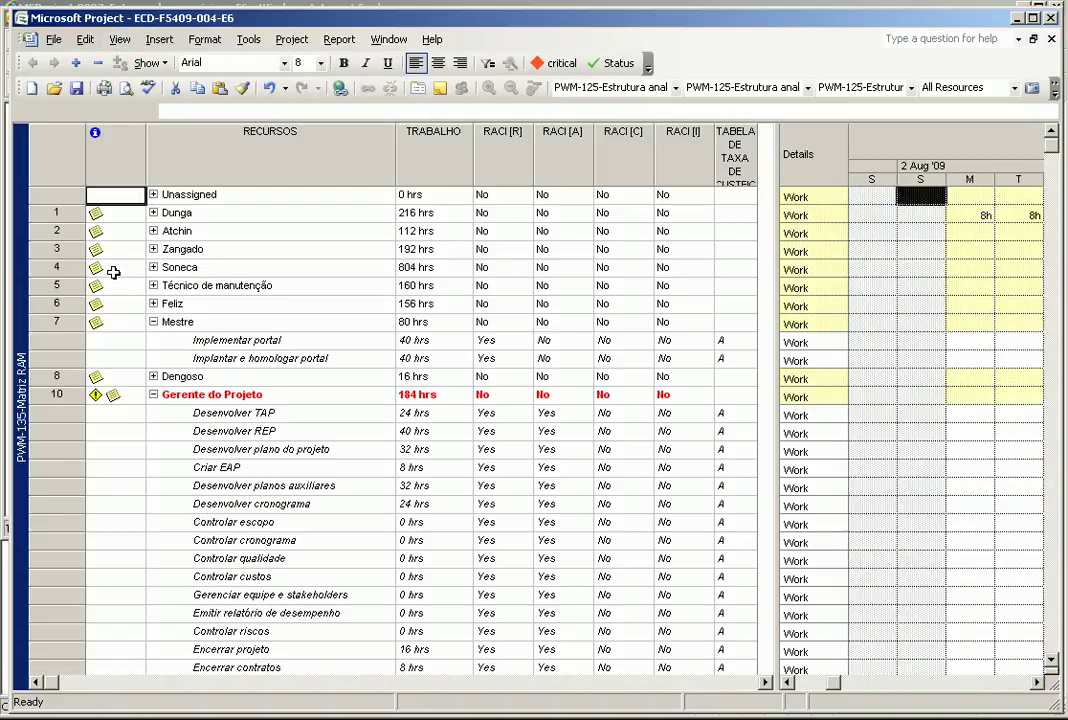
pyautogui.click(156, 396)
pyautogui.click(153, 394)
# Inspect the fields in the PWM-135-Matriz RAM table definition and leave it without changes.
pyautogui.rightClick(55, 158)
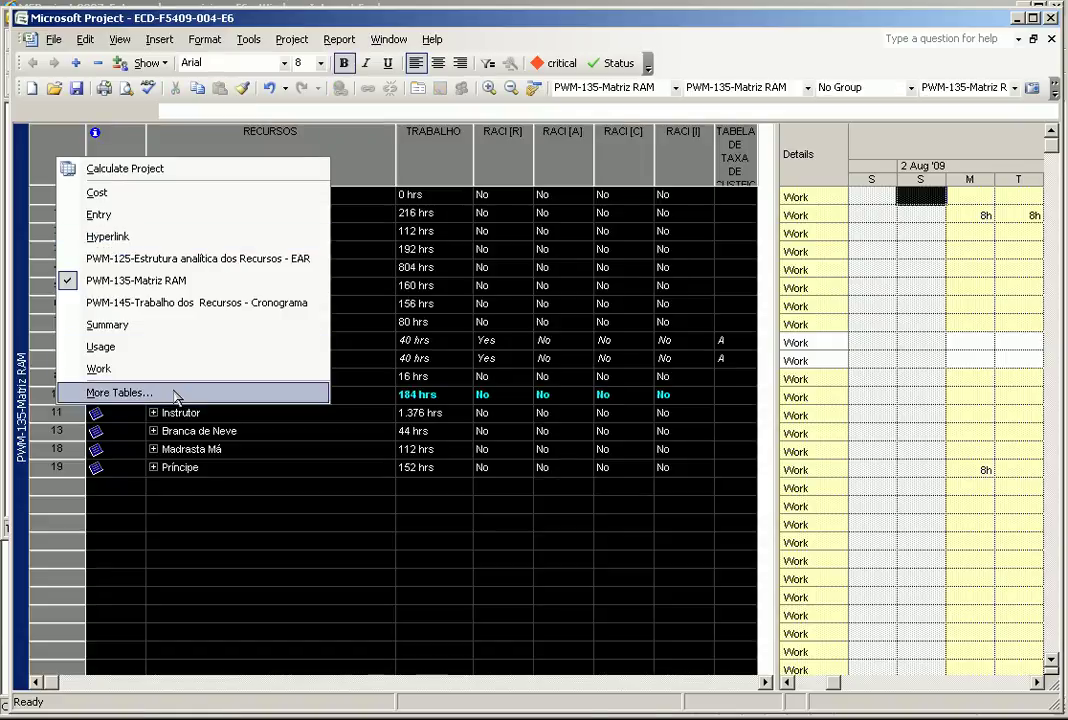
pyautogui.click(296, 390)
pyautogui.click(458, 163)
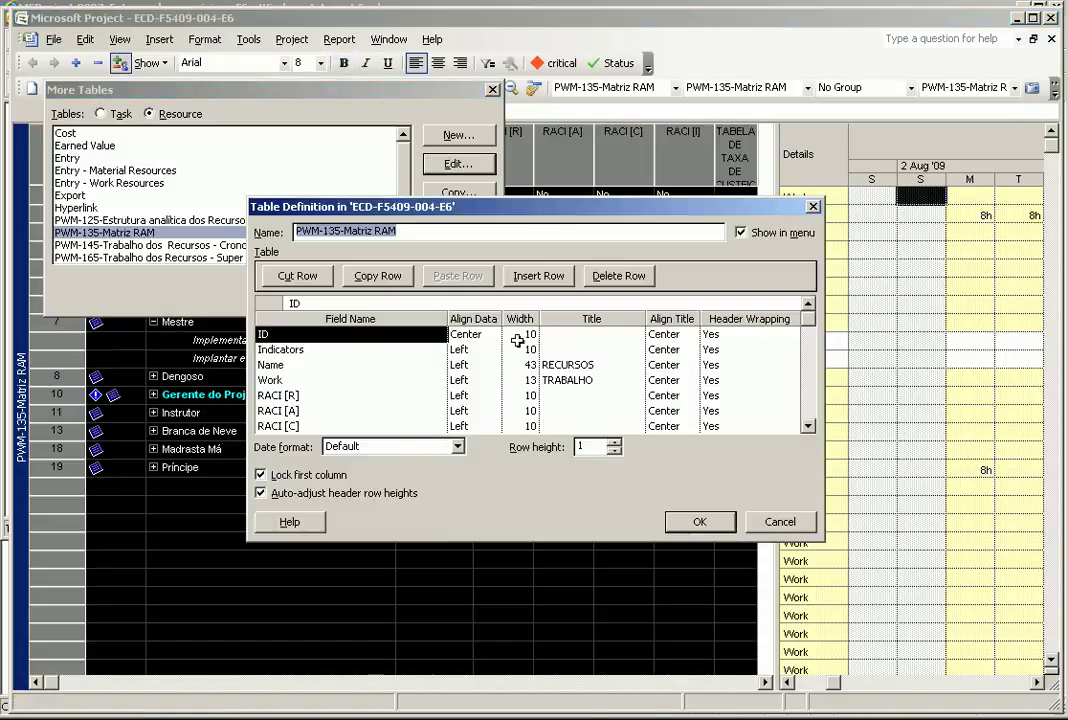
pyautogui.click(384, 350)
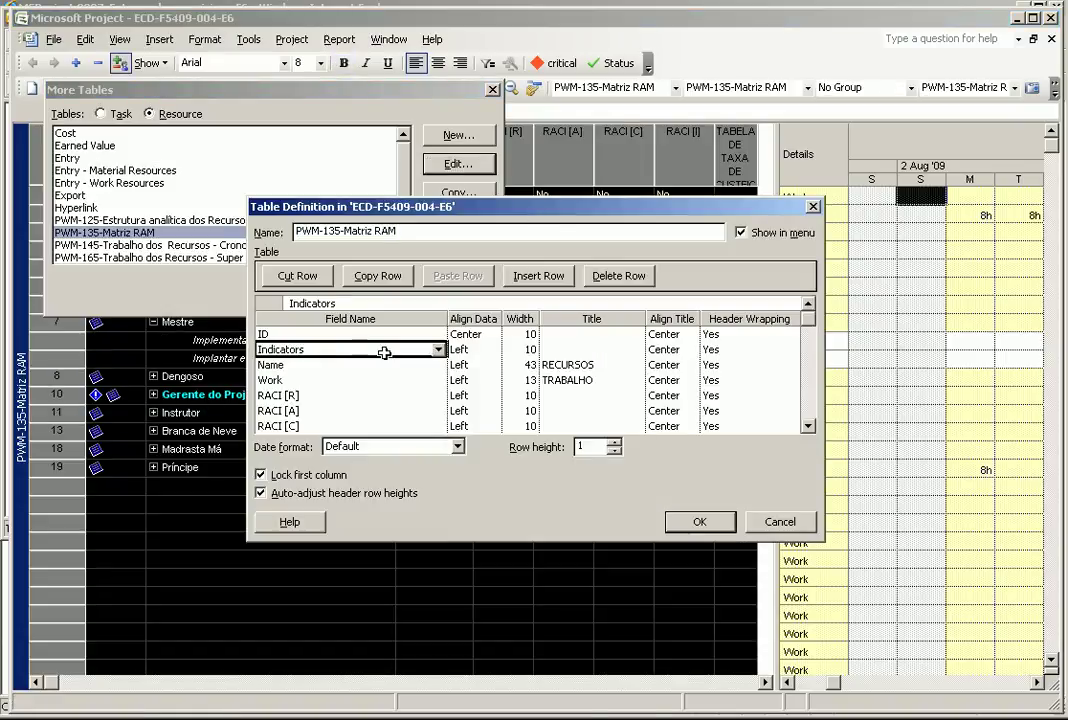
pyautogui.press('Down')
pyautogui.press('Down')
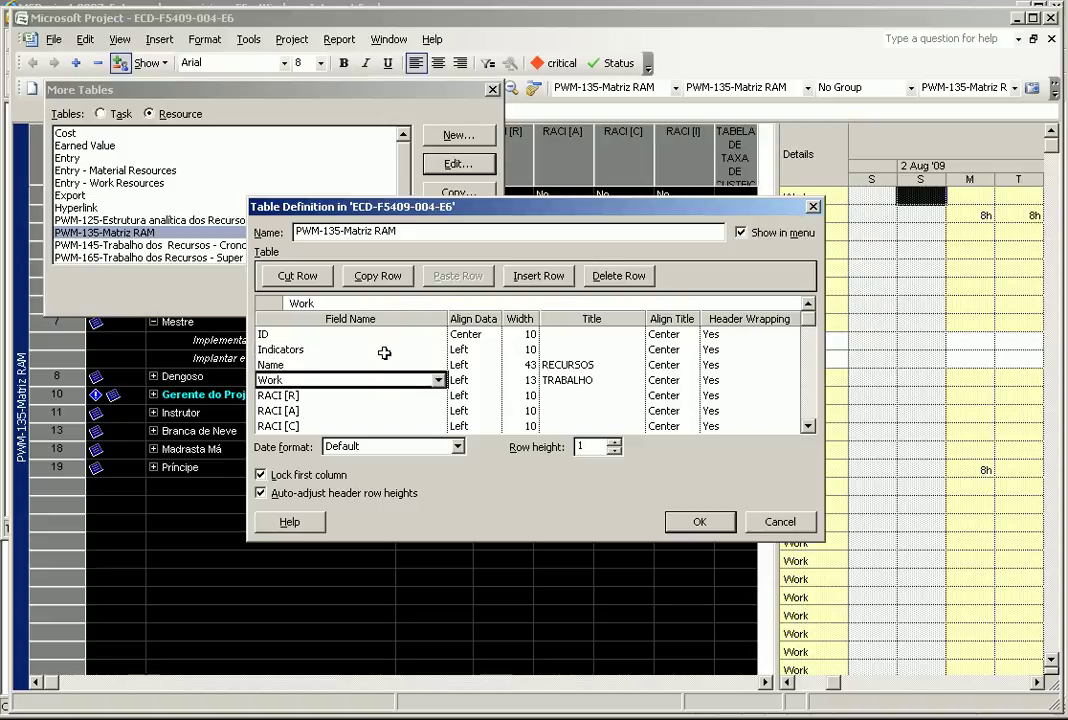
pyautogui.press('Down')
pyautogui.press('Down')
pyautogui.press('Down')
pyautogui.press('Down')
pyautogui.press('Down')
pyautogui.press('Down')
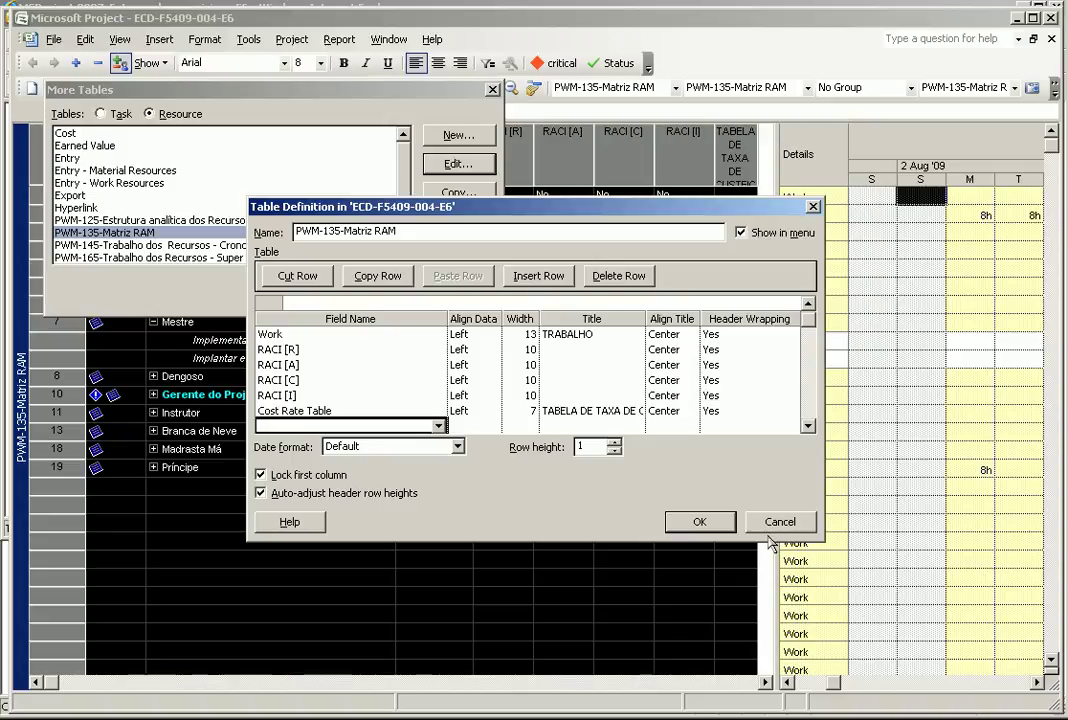
pyautogui.press('Return')
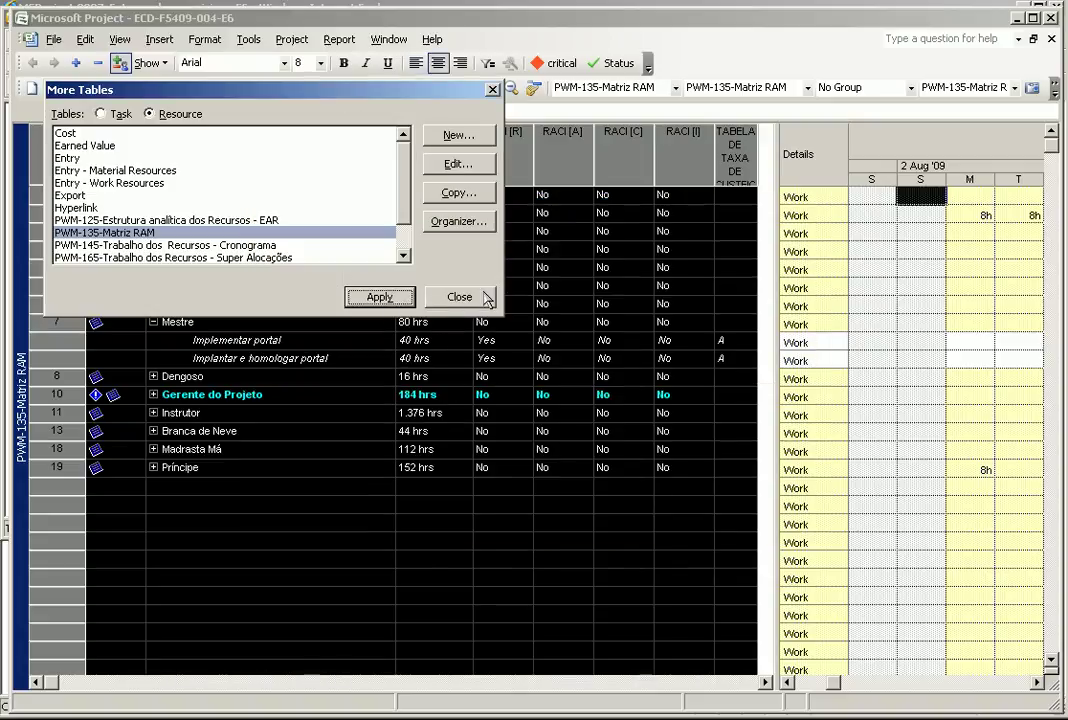
pyautogui.click(482, 297)
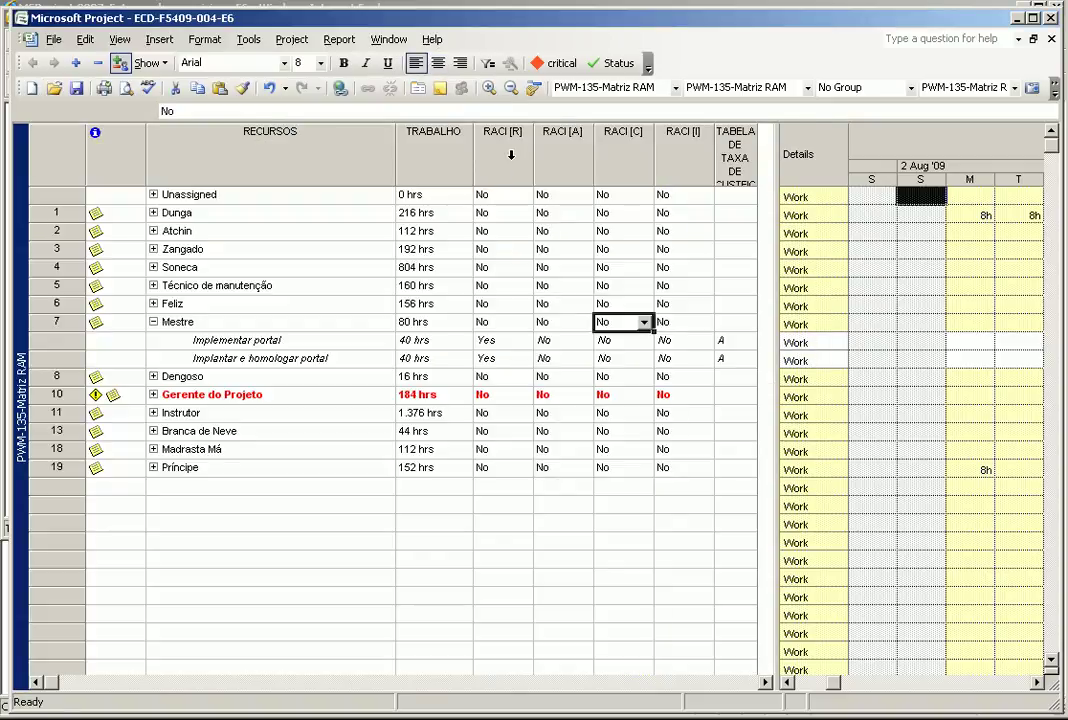
# Check the custom field definition behind the RACI [R] column and leave without changes.
pyautogui.rightClick(511, 154)
pyautogui.click(579, 420)
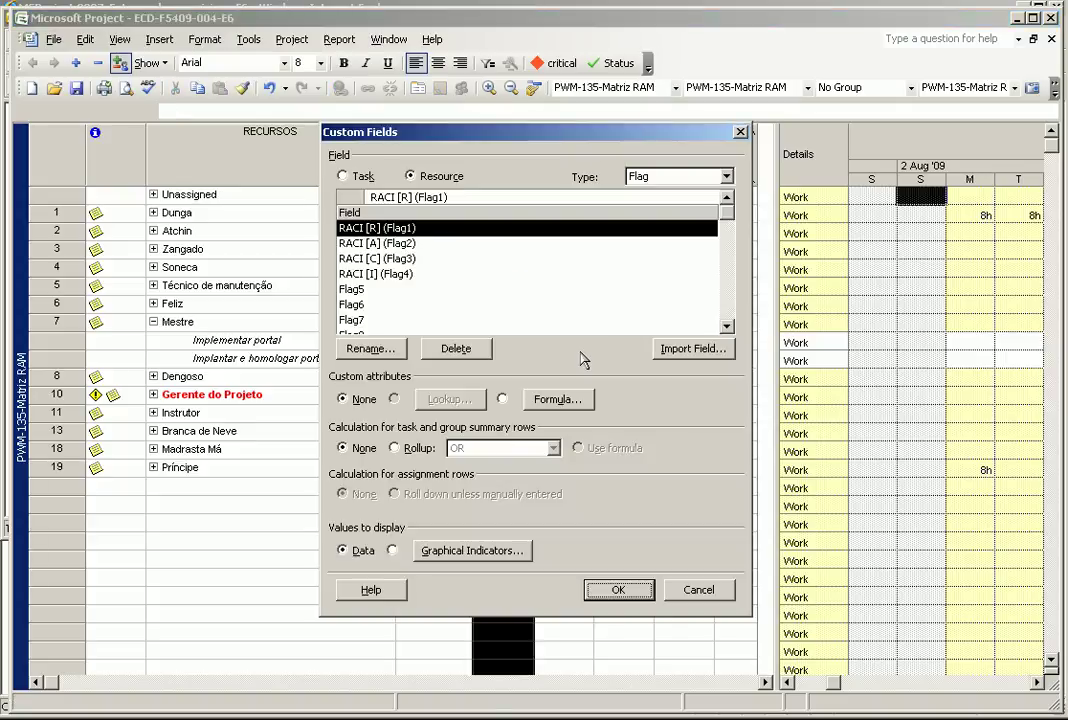
pyautogui.click(680, 590)
# In the ECD-F5409-004-E6-Pool de Recursos file, insert a Flag1 (RACI [R]) column before RÓTULO DO MATERIAL.
pyautogui.click(388, 39)
pyautogui.click(420, 195)
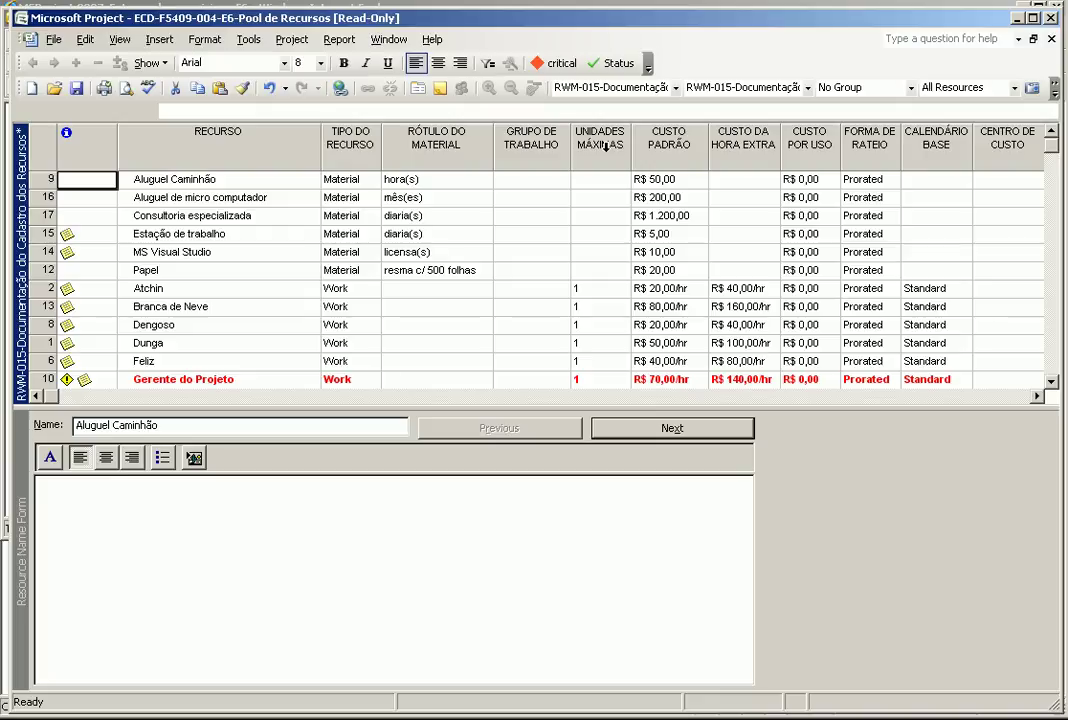
pyautogui.click(445, 142)
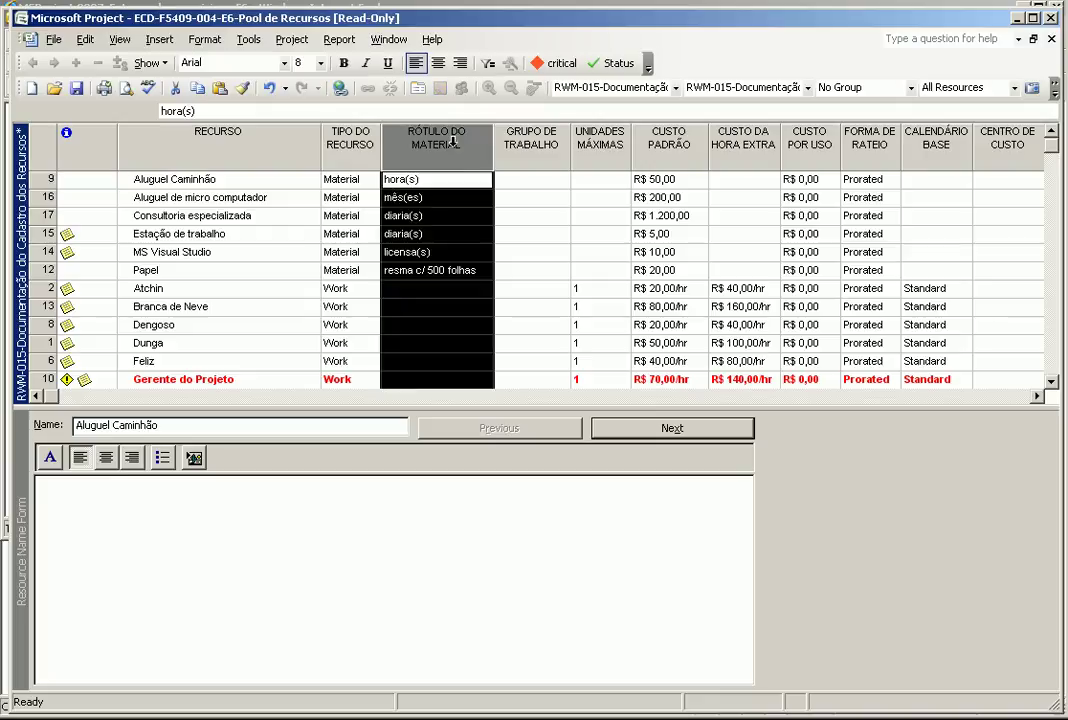
pyautogui.rightClick(455, 152)
pyautogui.click(500, 250)
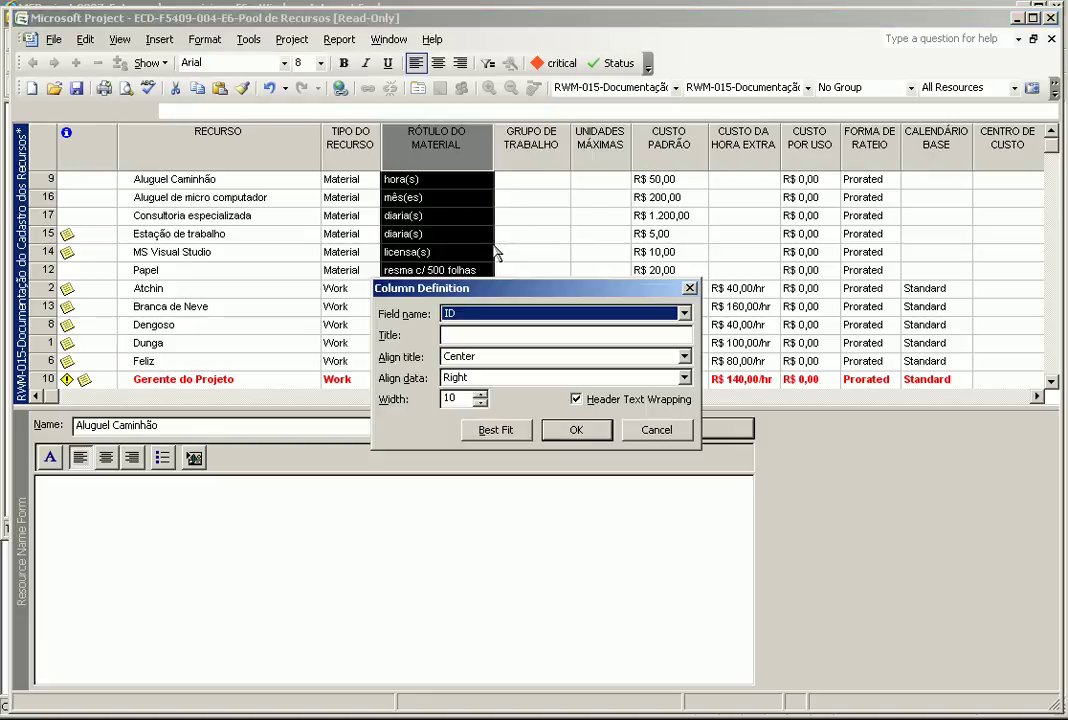
pyautogui.write('f')
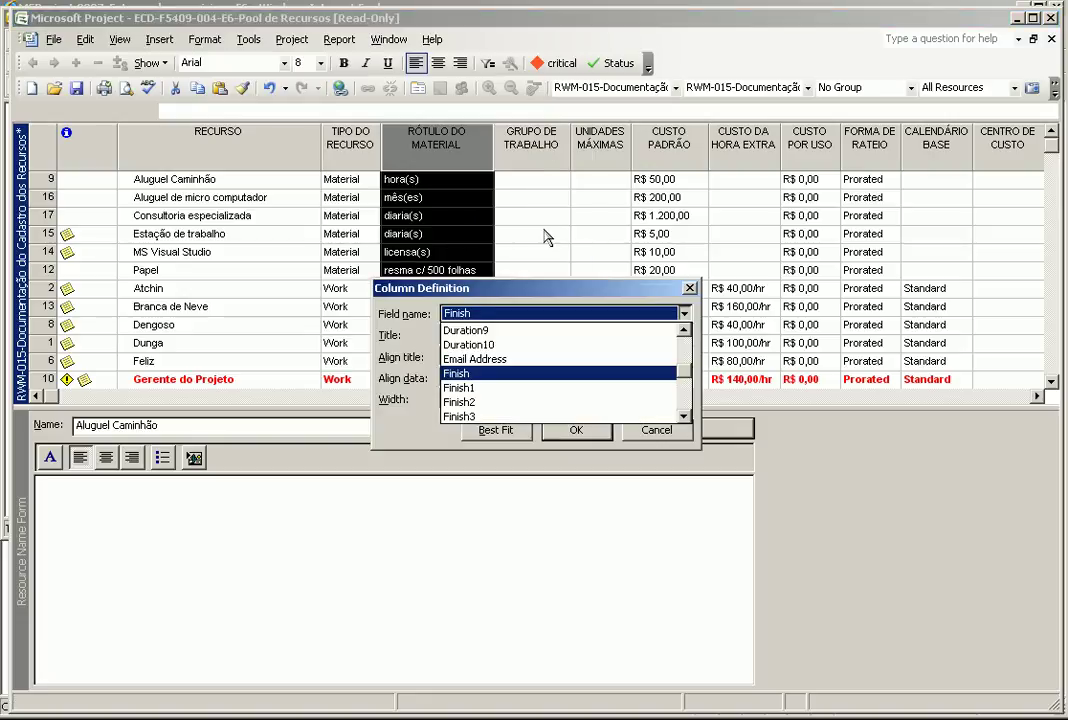
pyautogui.write('l')
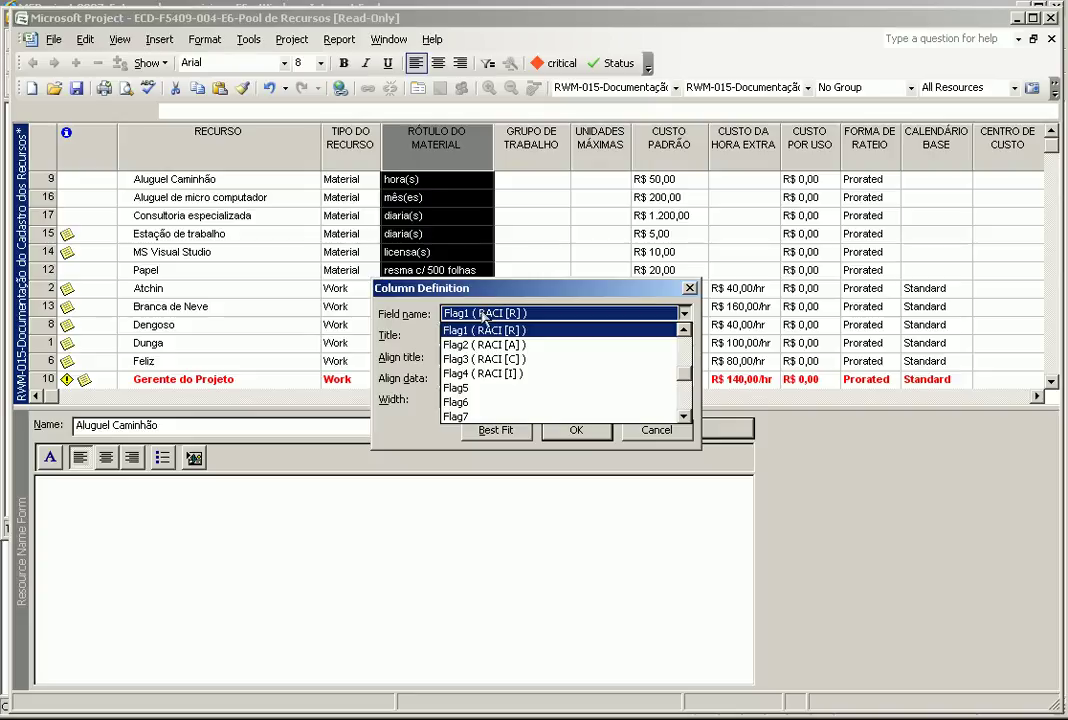
pyautogui.click(487, 335)
pyautogui.click(576, 430)
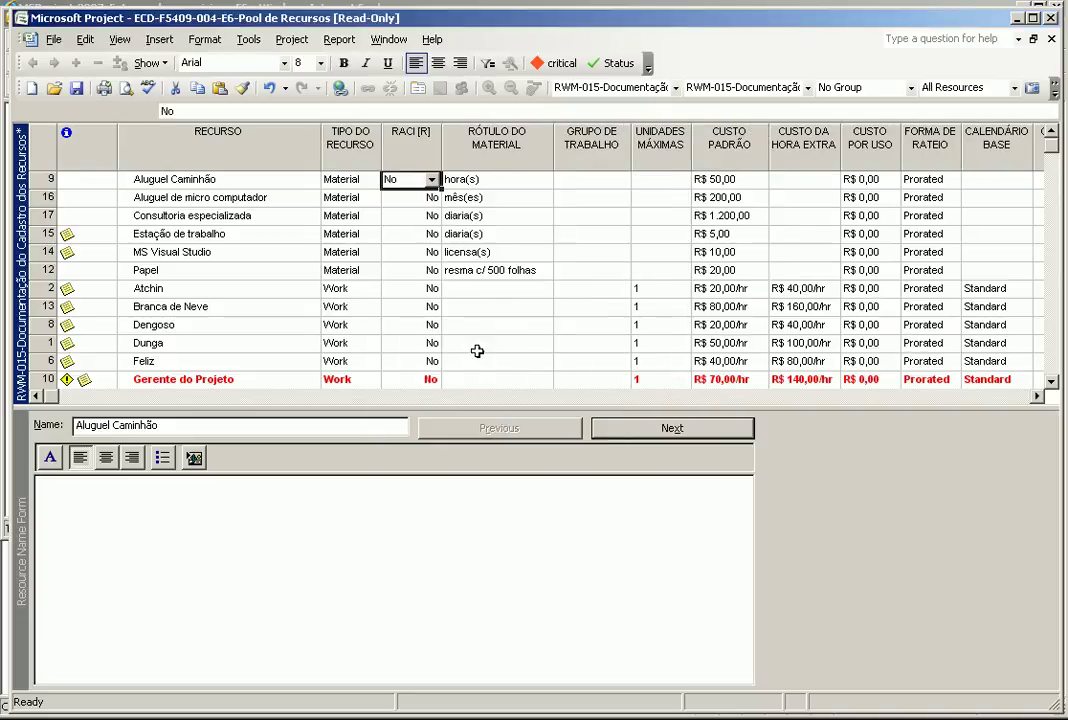
# Check the inserted RACI [R] column's custom field definition in the resource pool, then remove the column.
pyautogui.rightClick(412, 158)
pyautogui.click(485, 349)
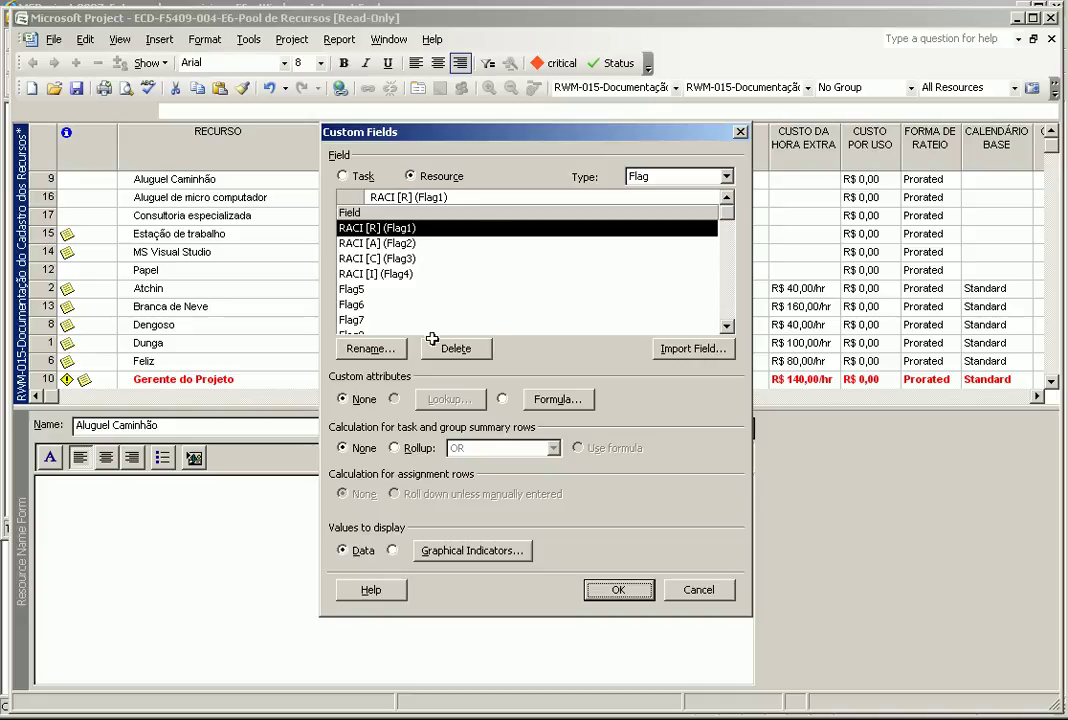
pyautogui.click(700, 591)
pyautogui.press('Delete')
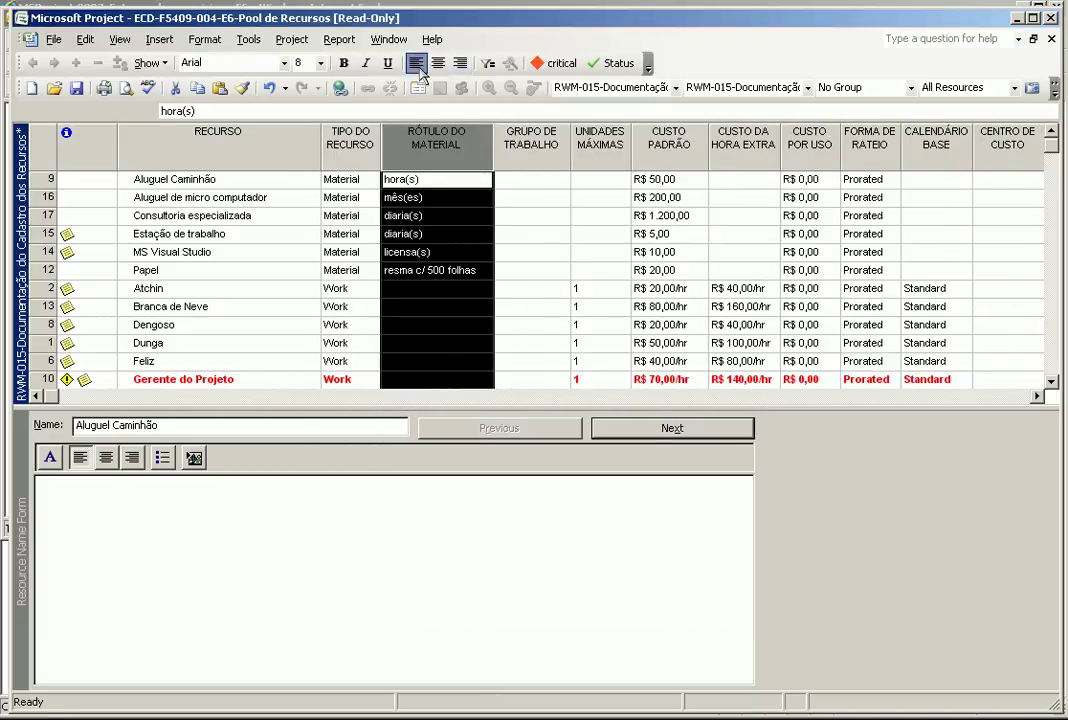
# Return to the ECD-F5409-004-E6 project and review the work and RACI values of Gerente do Projeto's assignments.
pyautogui.click(390, 40)
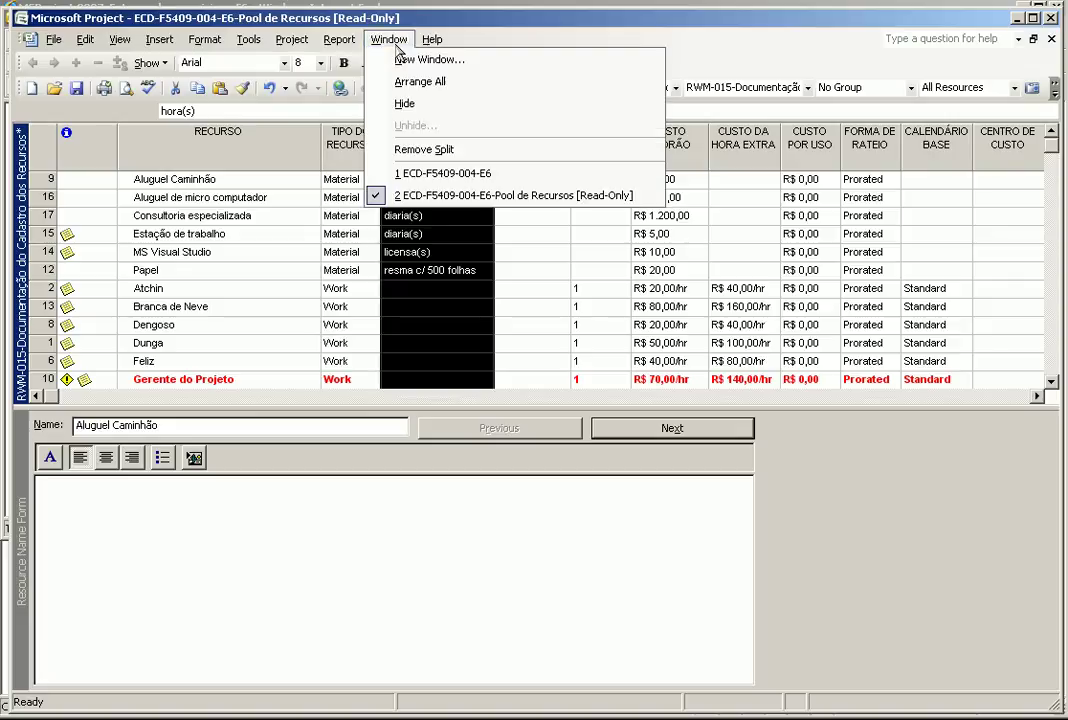
pyautogui.click(410, 173)
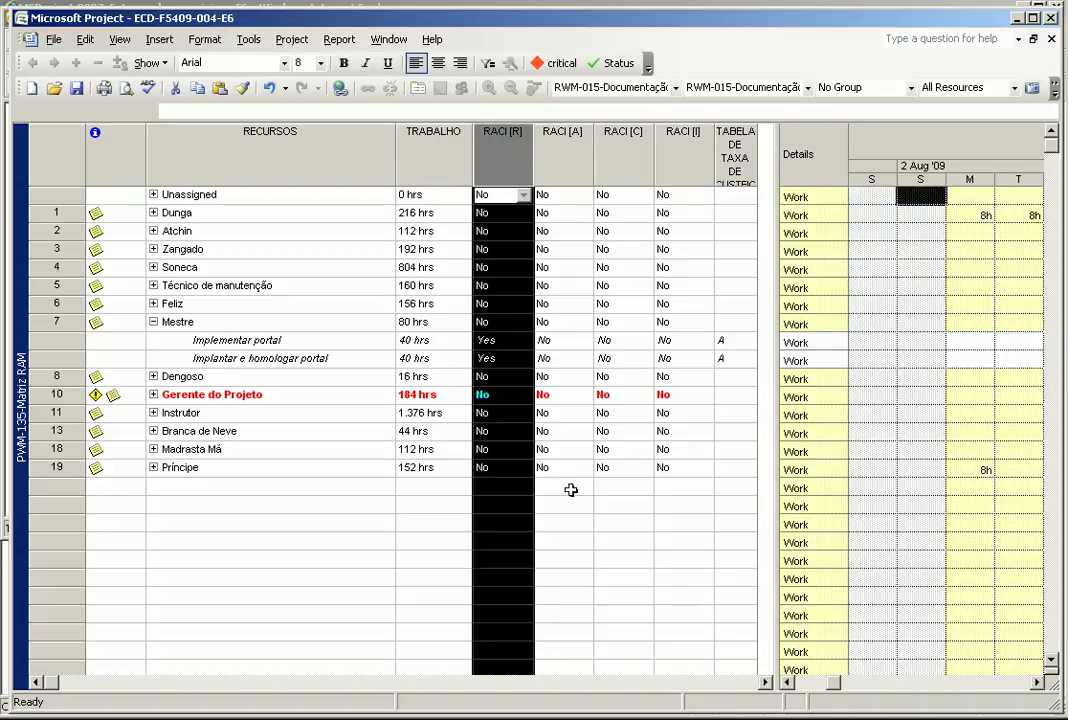
pyautogui.click(597, 529)
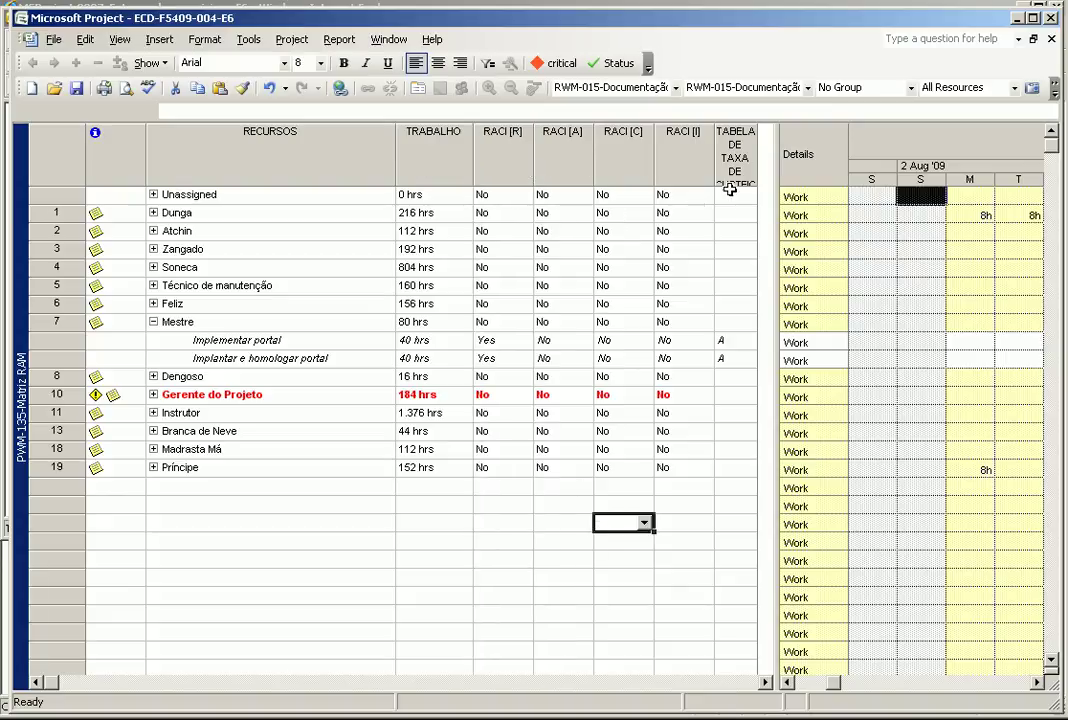
pyautogui.moveTo(757, 160); pyautogui.dragTo(757, 160)
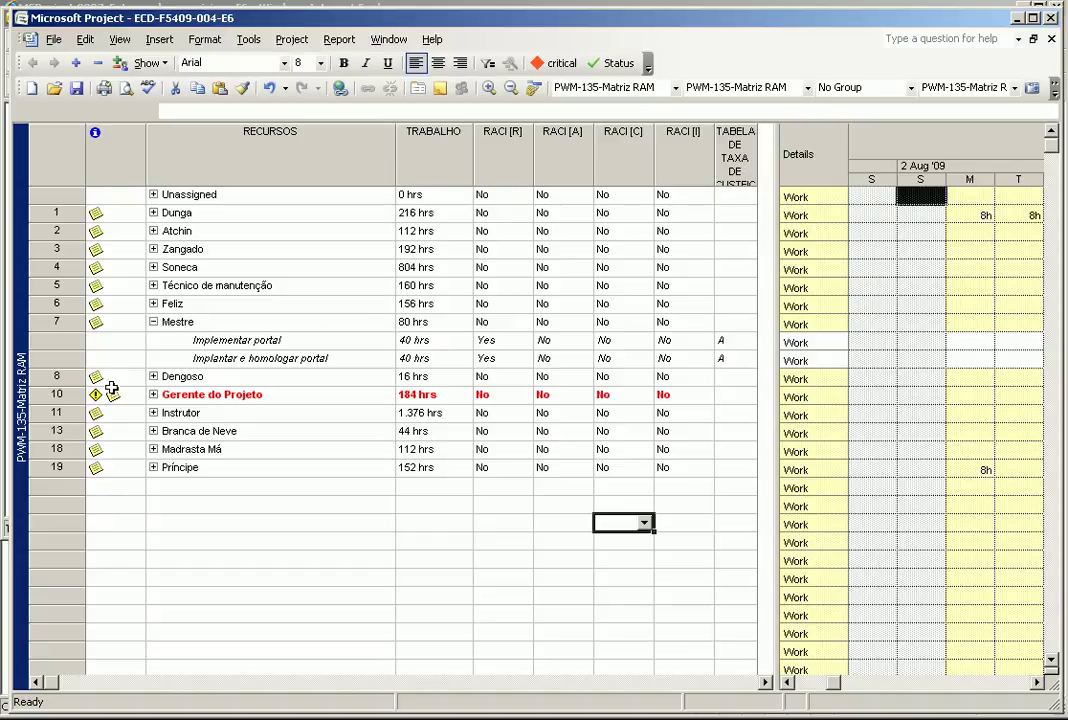
pyautogui.click(153, 395)
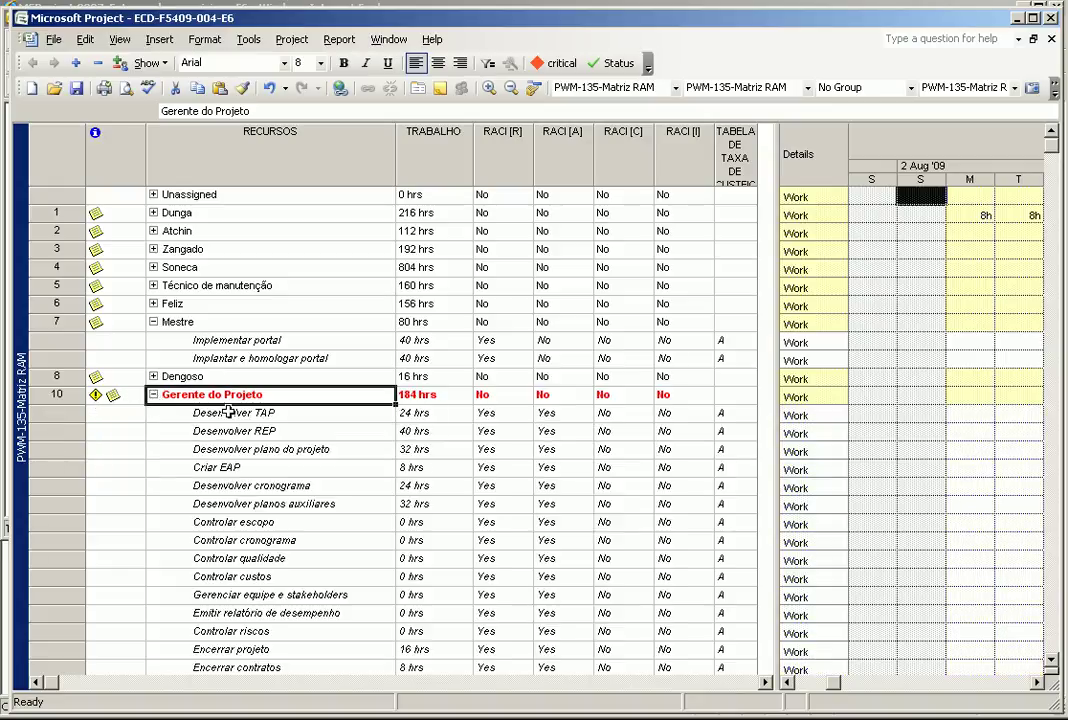
pyautogui.scroll(-2, 231, 413)
pyautogui.moveTo(412, 304); pyautogui.dragTo(462, 559)
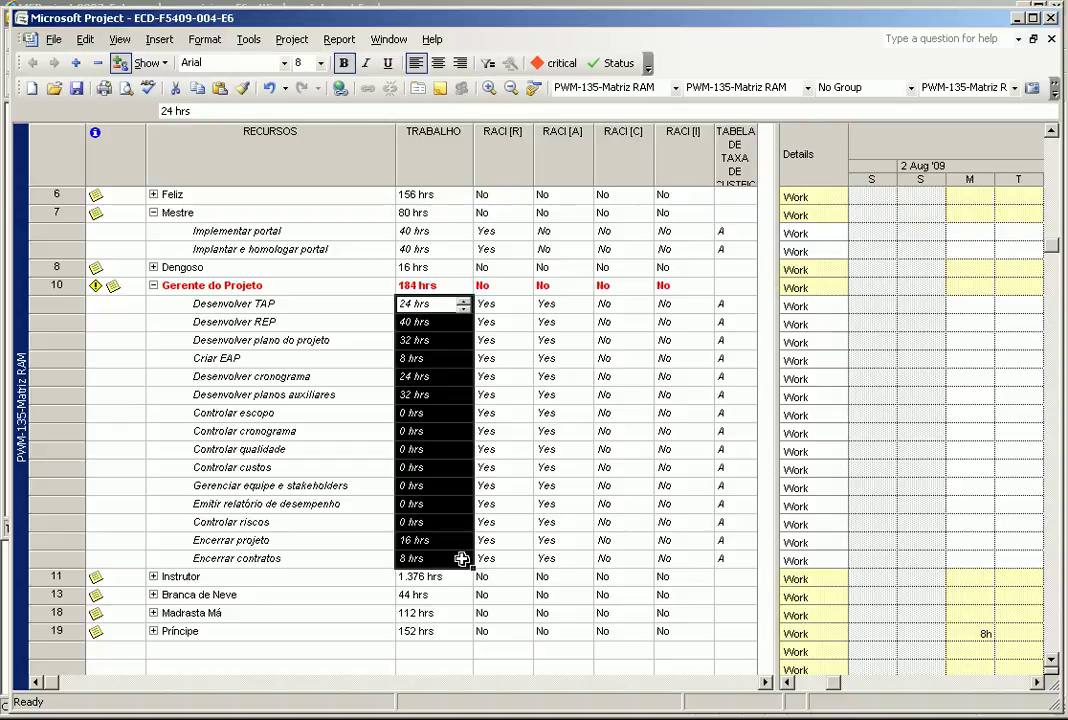
pyautogui.moveTo(500, 304); pyautogui.dragTo(670, 553)
pyautogui.moveTo(288, 563); pyautogui.dragTo(245, 341)
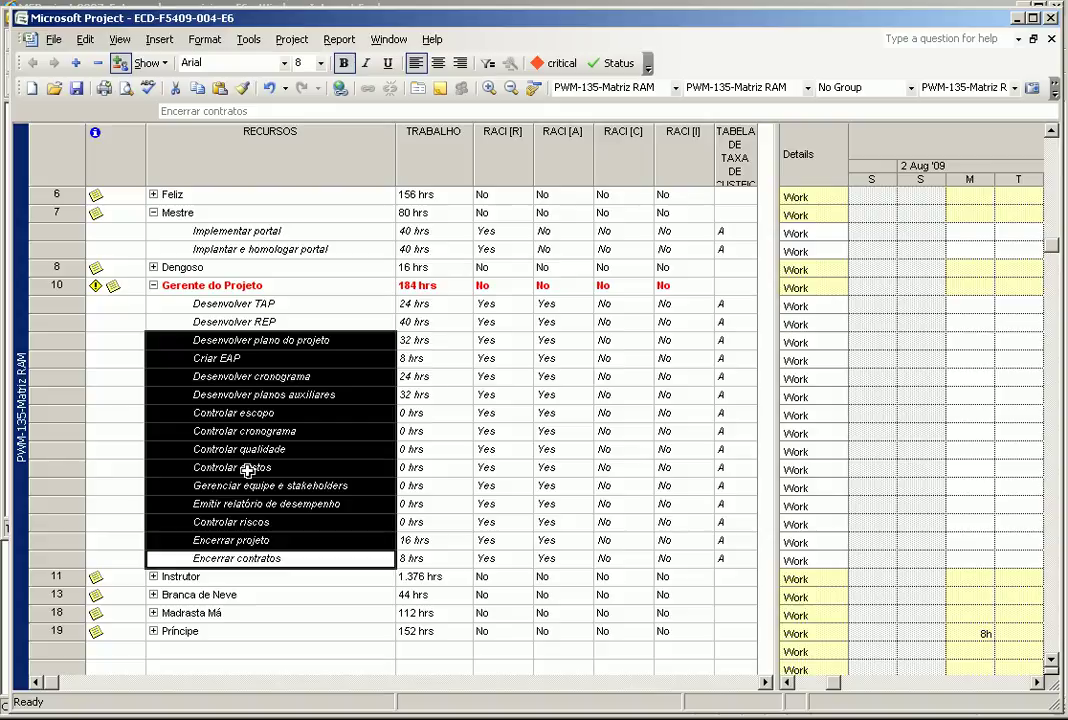
# Review the Instrutor assignments, collapse them, and expand the Branca de Neve assignments.
pyautogui.click(154, 577)
pyautogui.scroll(-3, 160, 477)
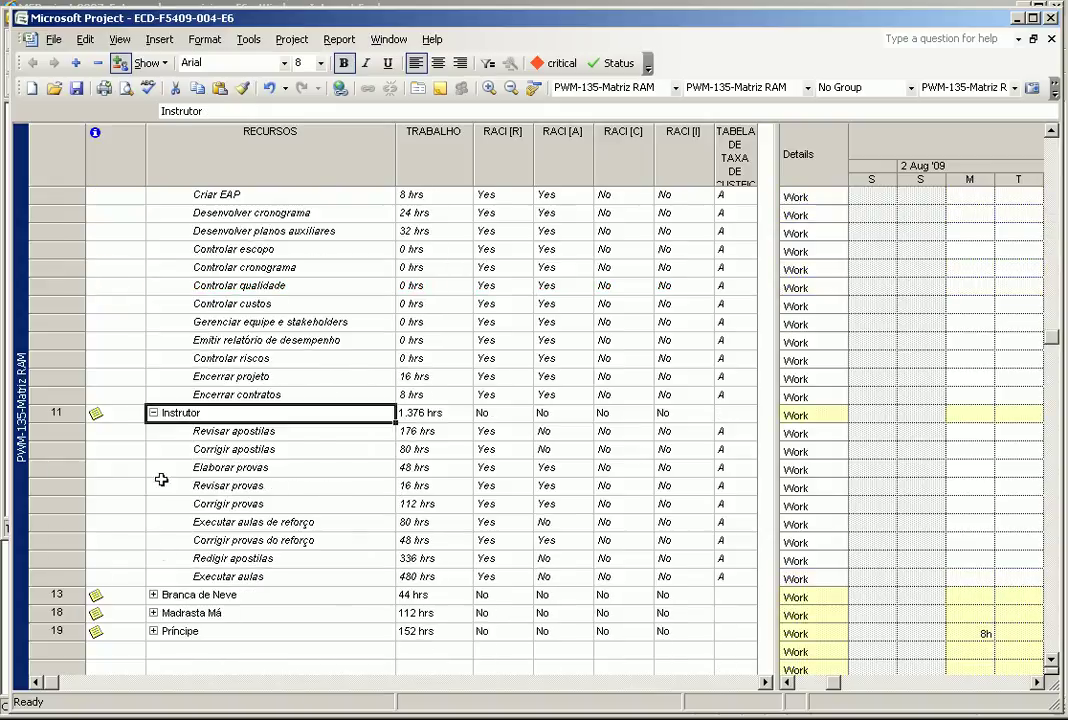
pyautogui.click(154, 410)
pyautogui.click(153, 431)
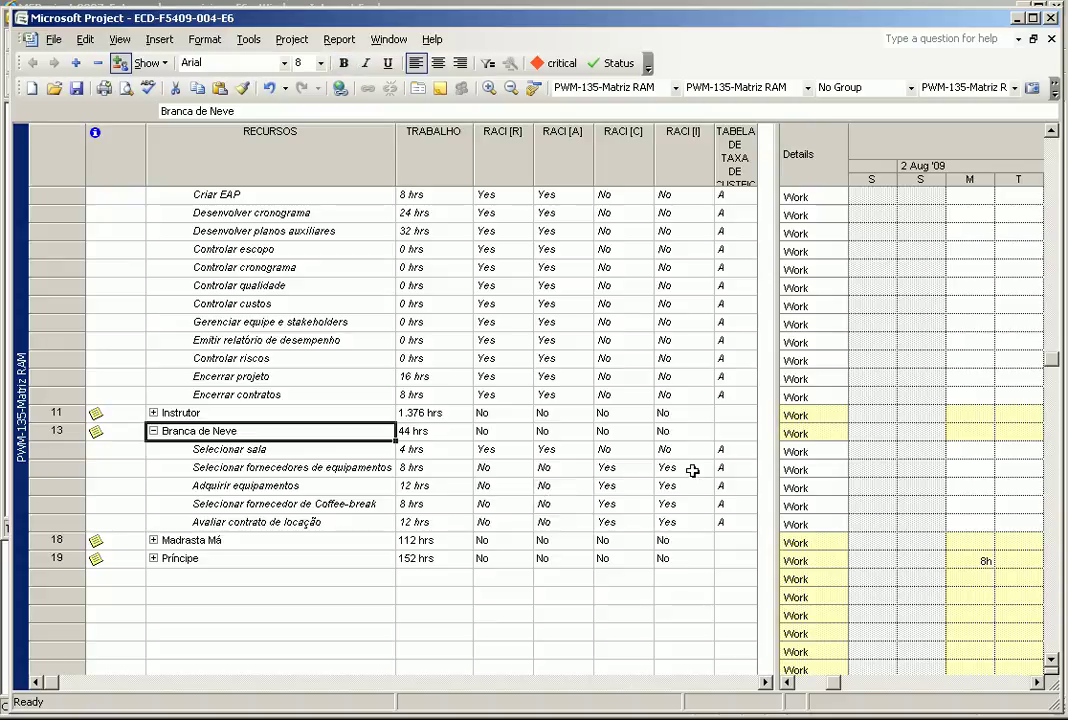
# Examine the RACI [R], RACI [A], RACI [C] and RACI [I] columns across the expanded assignments.
pyautogui.click(502, 150)
pyautogui.click(577, 150)
pyautogui.click(612, 150)
pyautogui.click(682, 150)
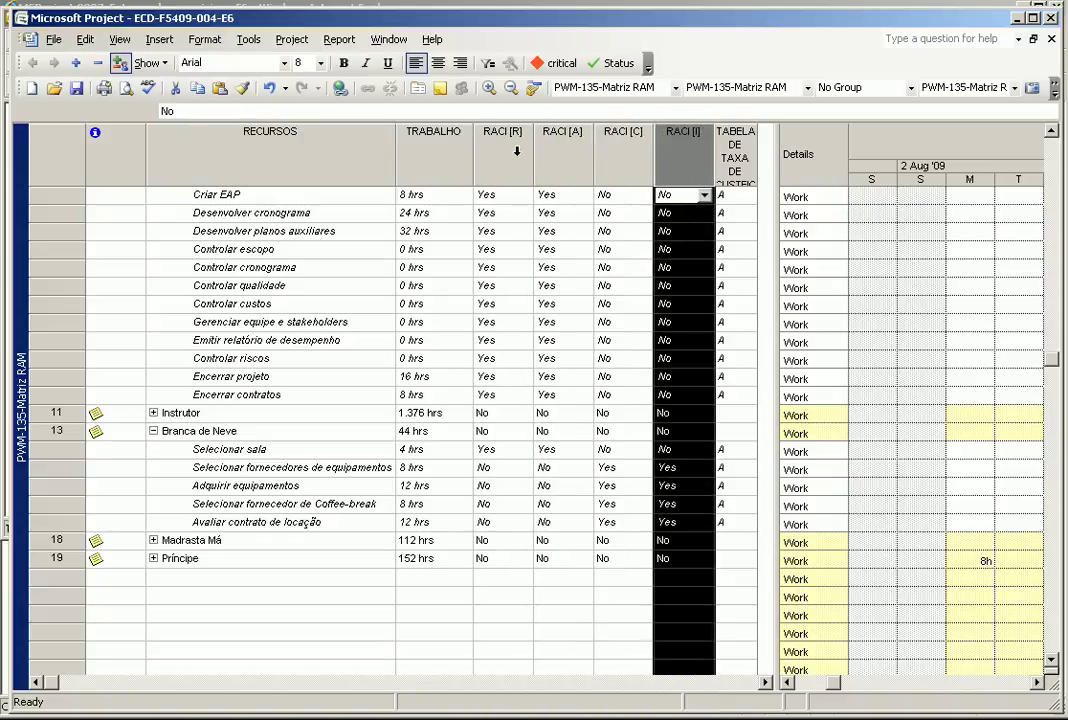
pyautogui.hotkey('ctrl', 'i')
pyautogui.click(517, 150)
pyautogui.click(550, 150)
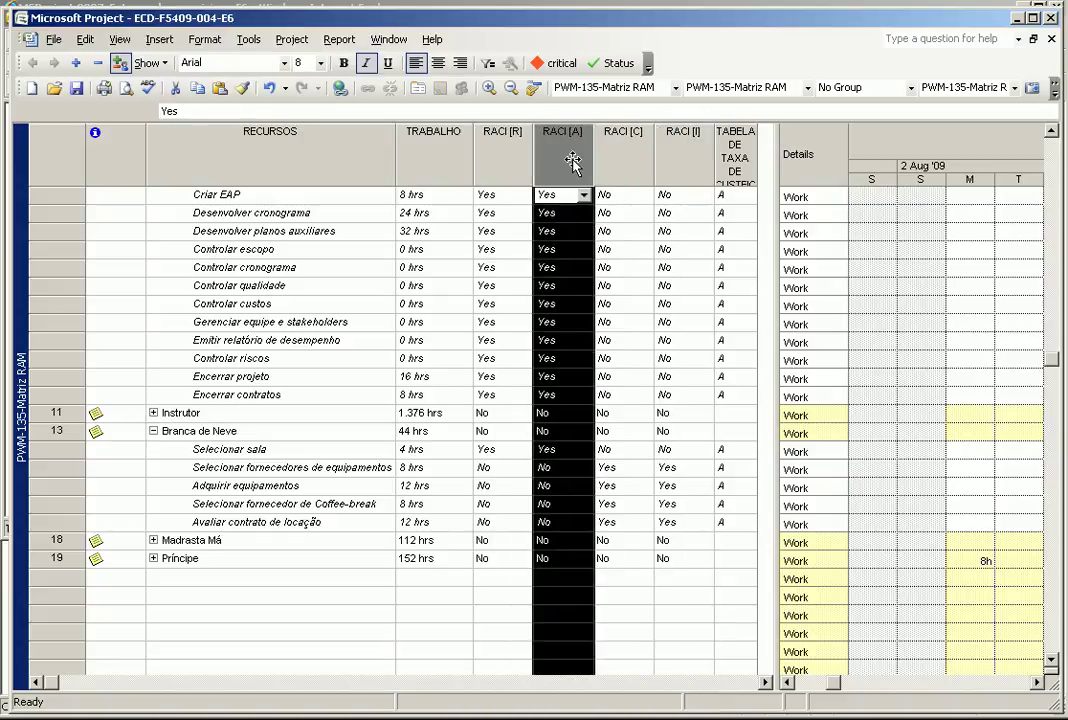
pyautogui.click(615, 150)
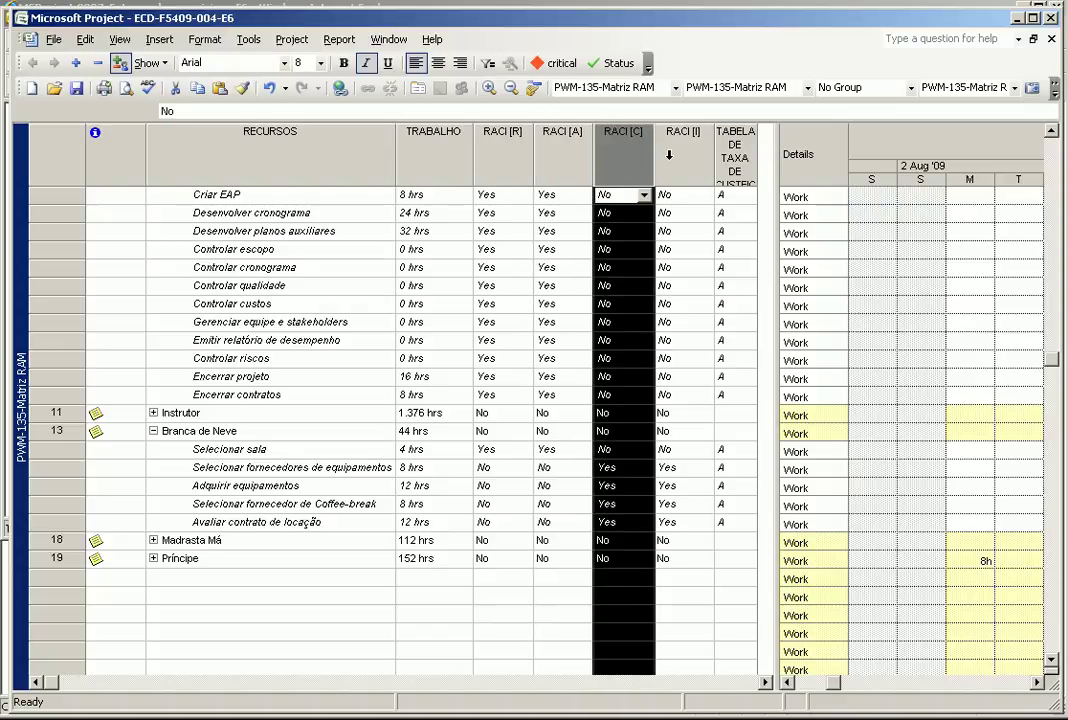
pyautogui.click(660, 150)
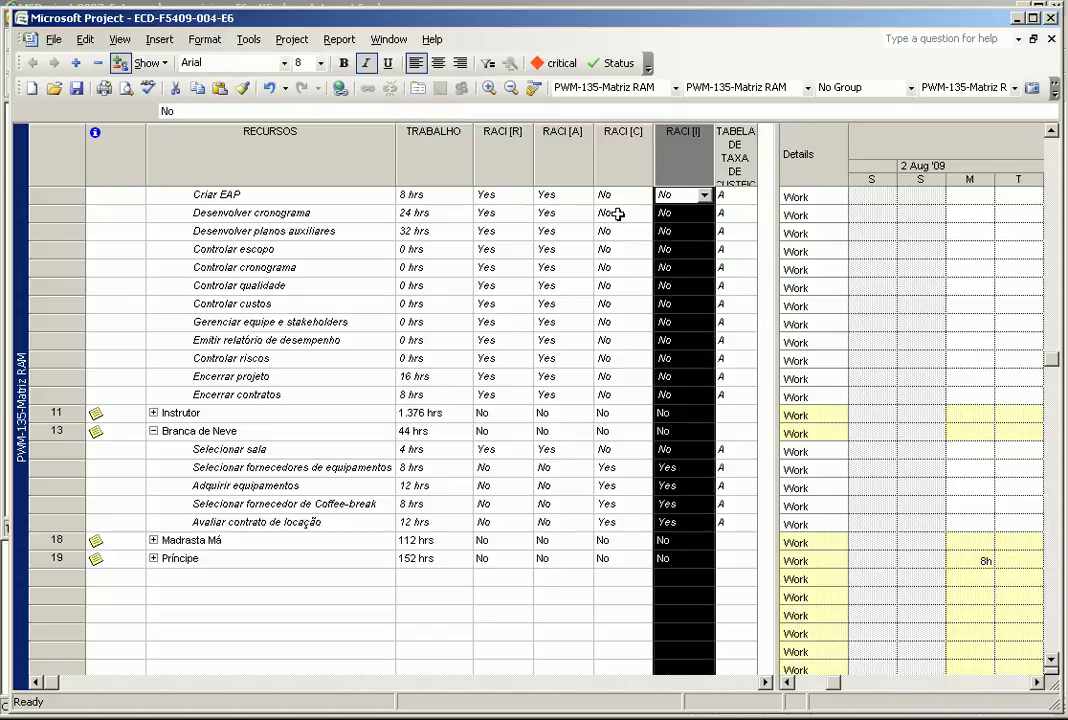
pyautogui.click(490, 138)
pyautogui.click(548, 138)
pyautogui.click(622, 150)
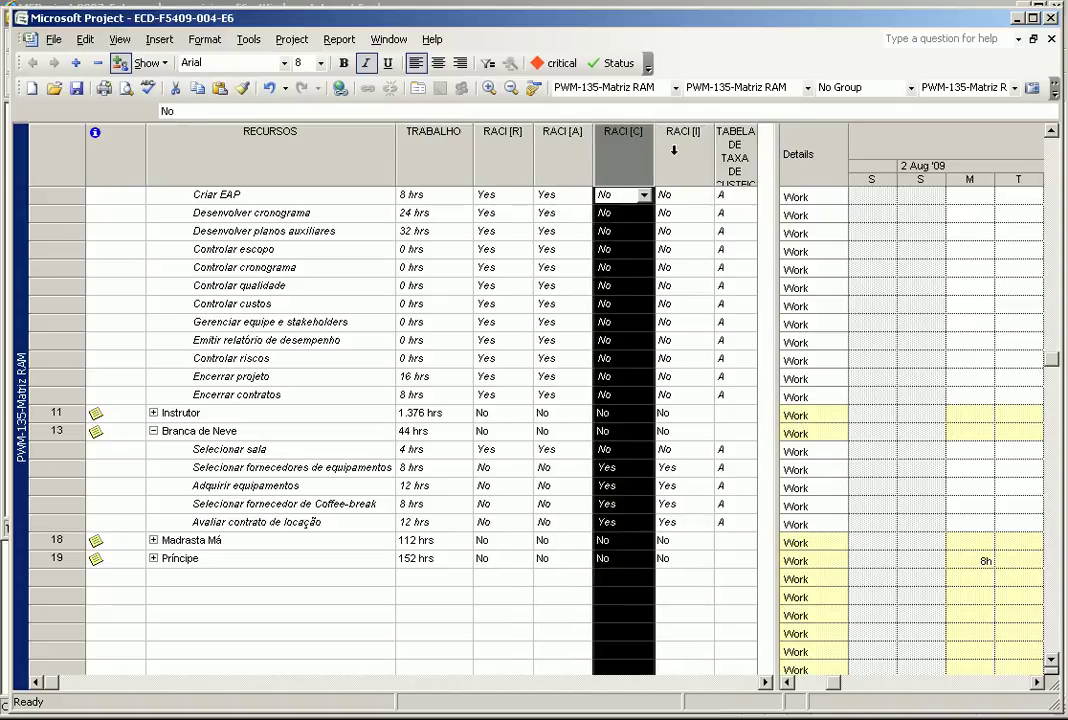
pyautogui.click(663, 149)
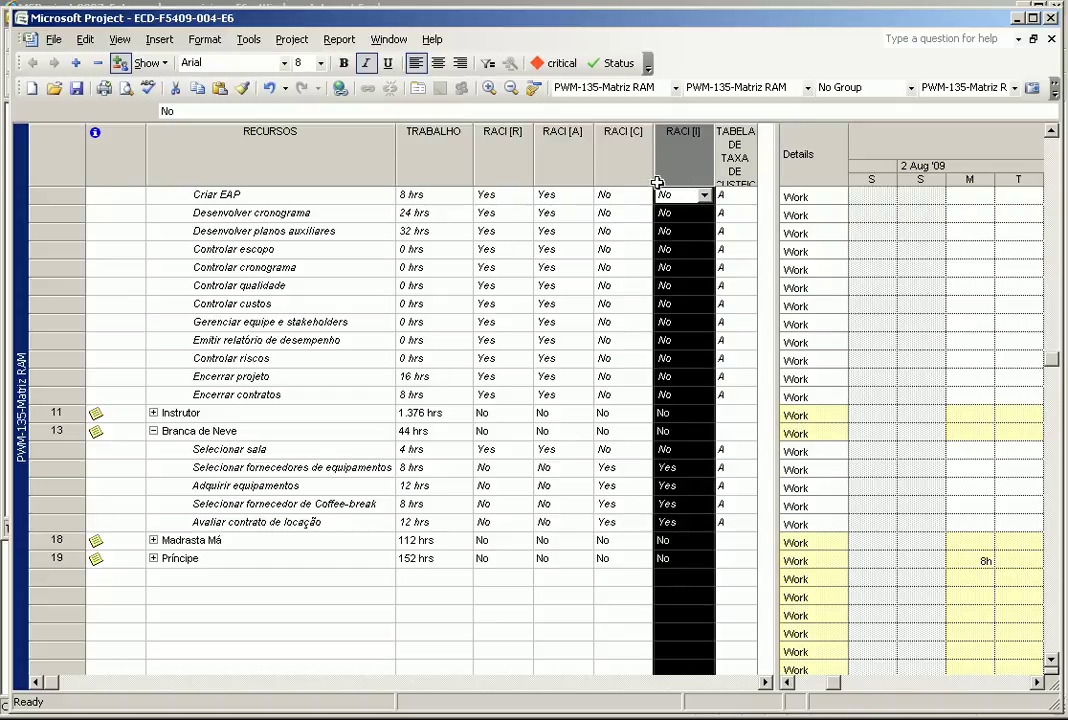
# Return to the start of the resource list and move the Excel gn21 window clear of the project.
pyautogui.click(350, 267)
pyautogui.scroll(5, 350, 250)
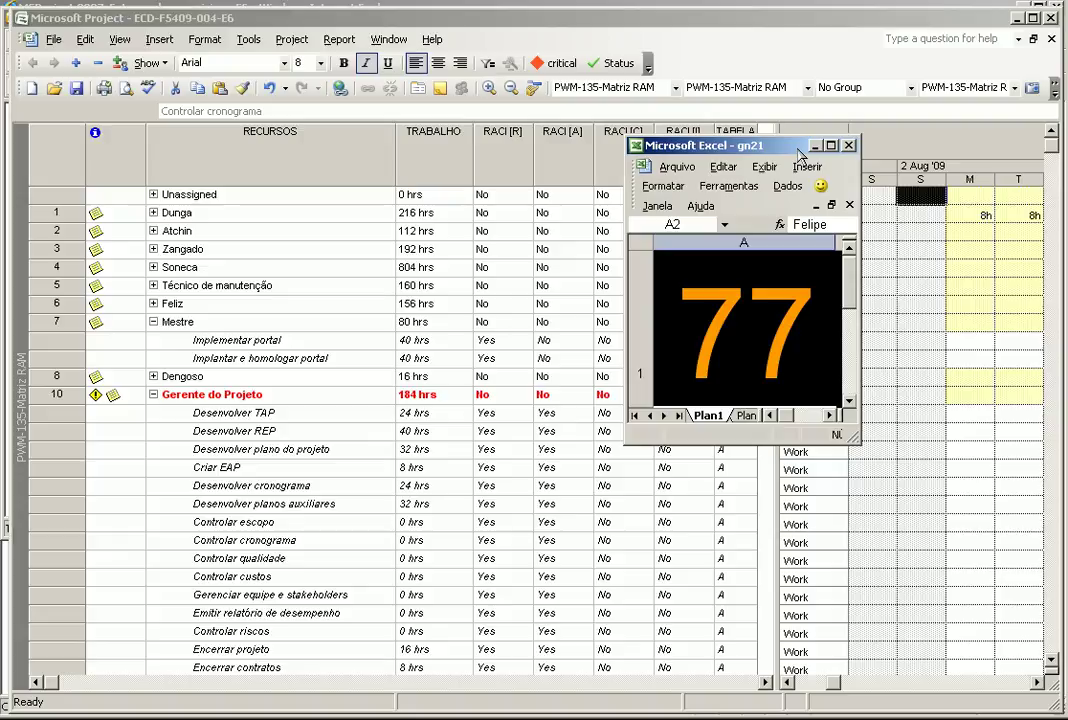
pyautogui.moveTo(650, 145); pyautogui.dragTo(1067, 140)
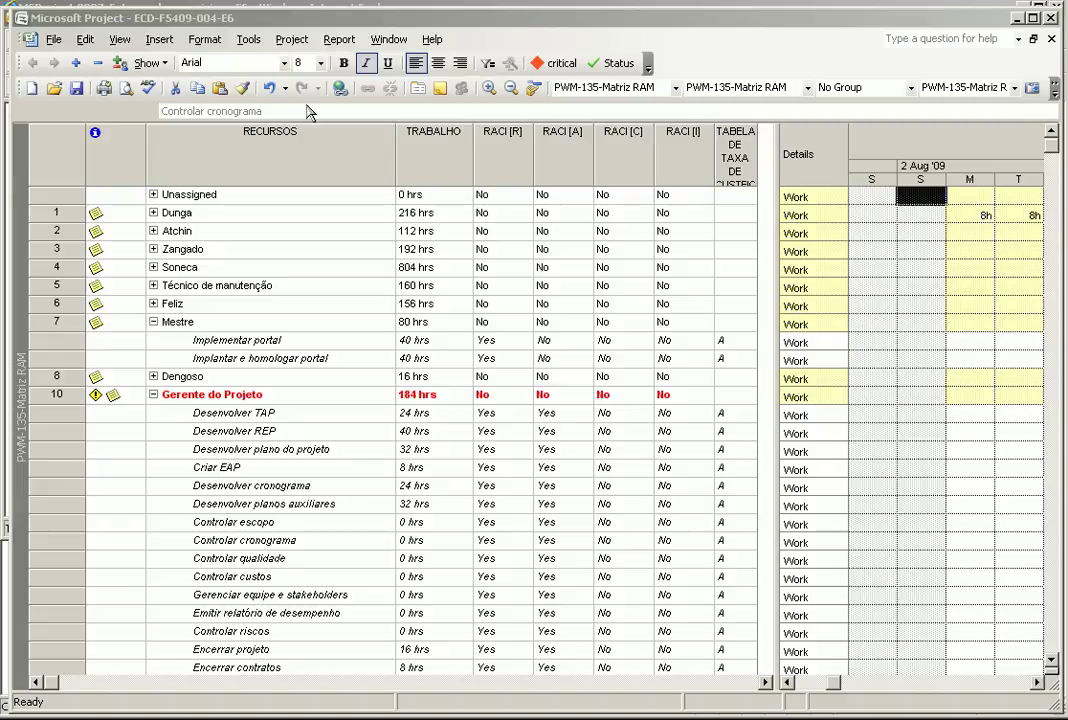
# Set the title of the RACI [R] column to "entrega".
pyautogui.click(119, 40)
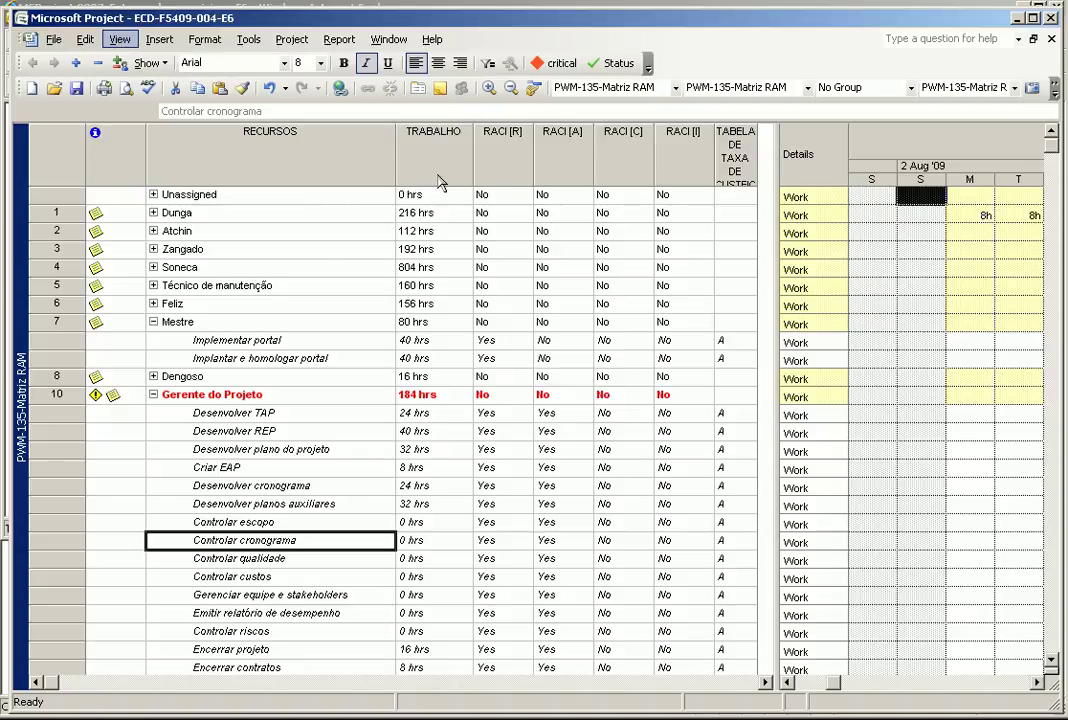
pyautogui.click(498, 136)
pyautogui.click(685, 145)
pyautogui.moveTo(685, 145); pyautogui.dragTo(511, 156)
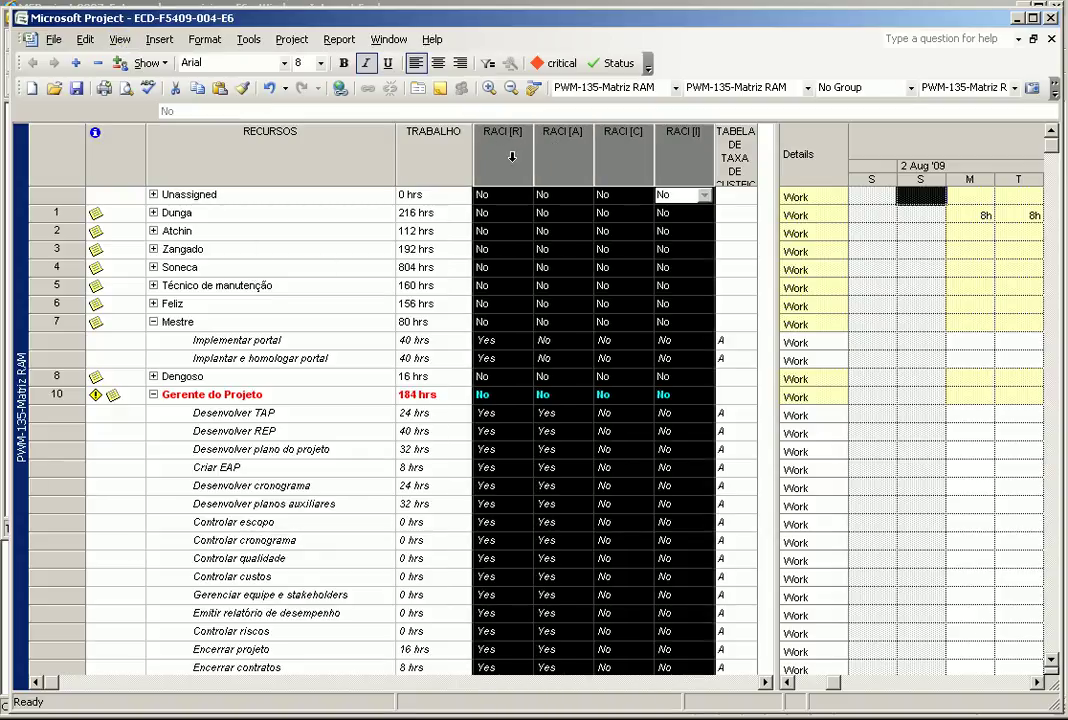
pyautogui.doubleClick(511, 156)
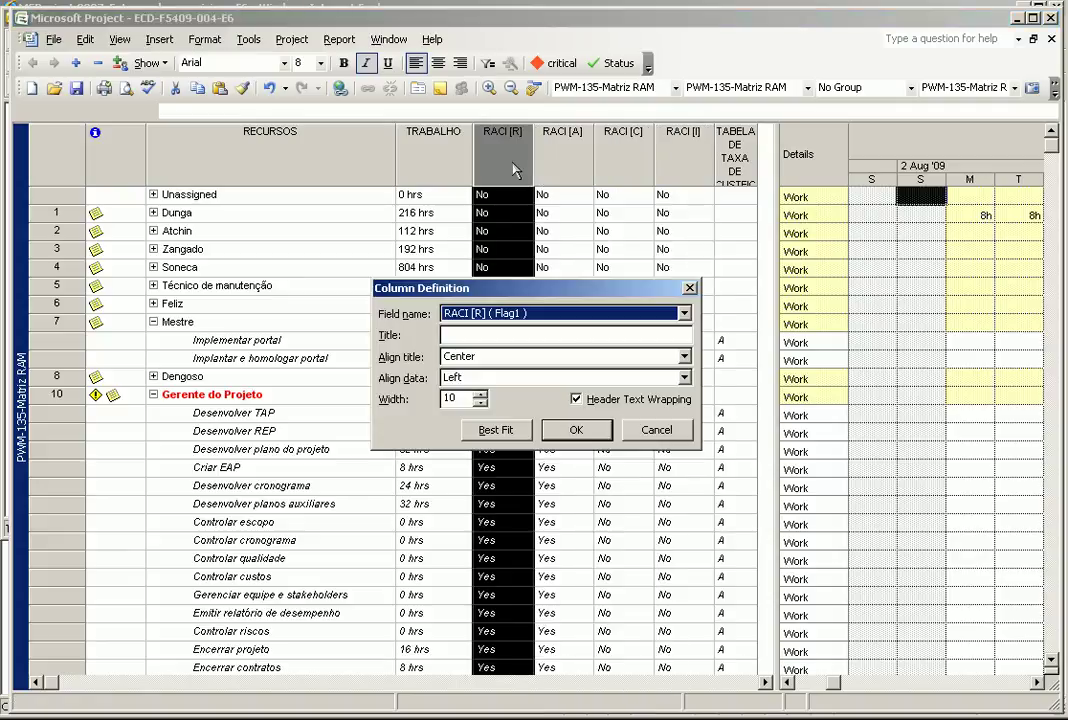
pyautogui.click(486, 337)
pyautogui.write('e')
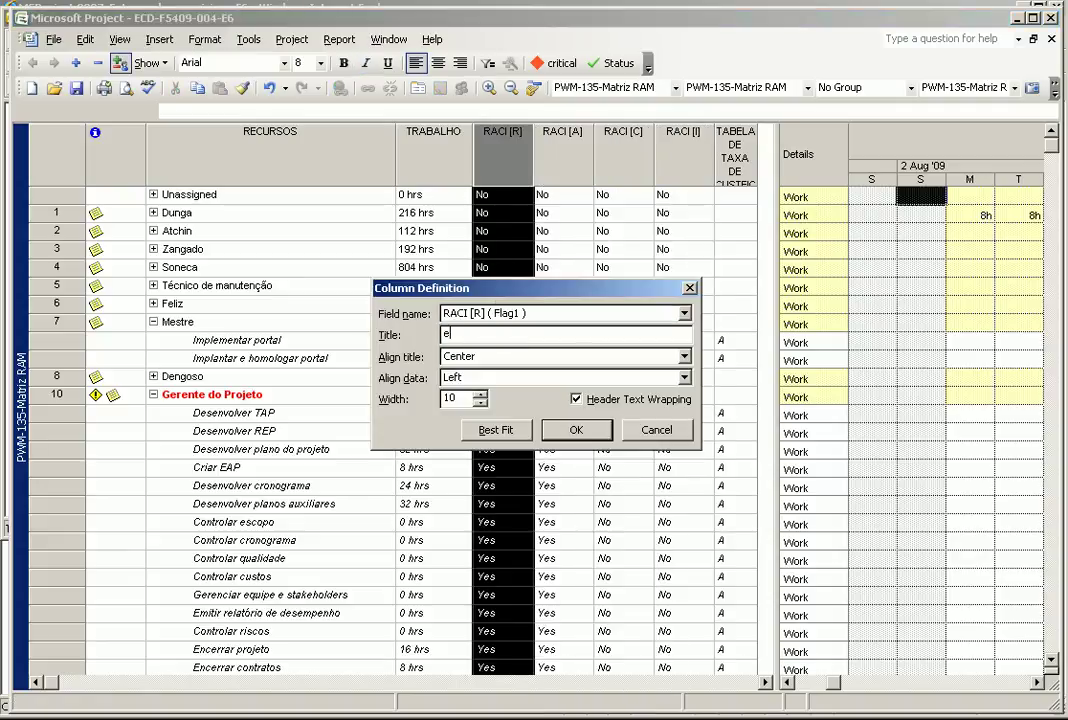
pyautogui.write('ntrega')
pyautogui.click(577, 429)
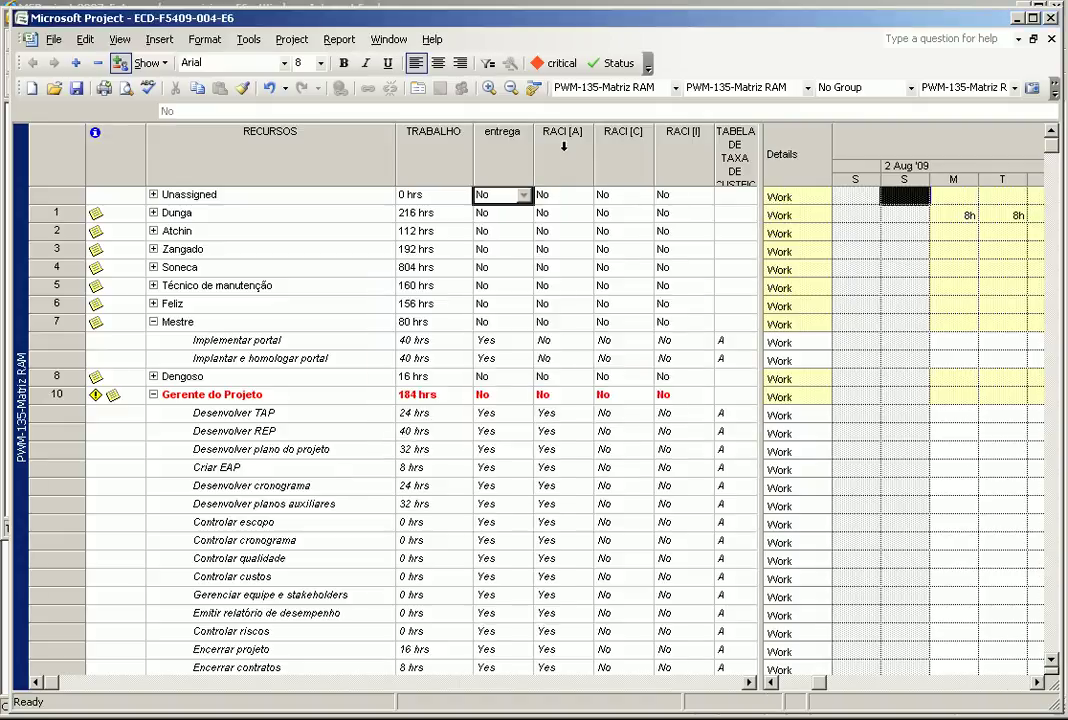
# Title the RACI [A] column "retira" and the RACI [C] column "a vista".
pyautogui.doubleClick(562, 156)
pyautogui.click(546, 334)
pyautogui.write('retira')
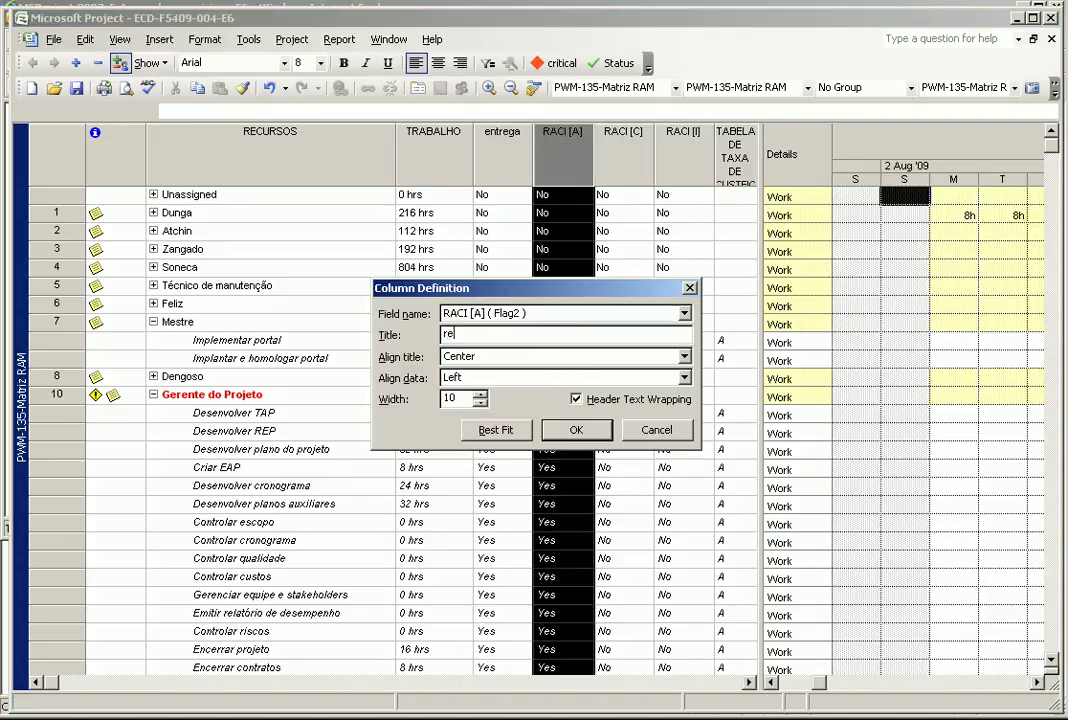
pyautogui.click(552, 434)
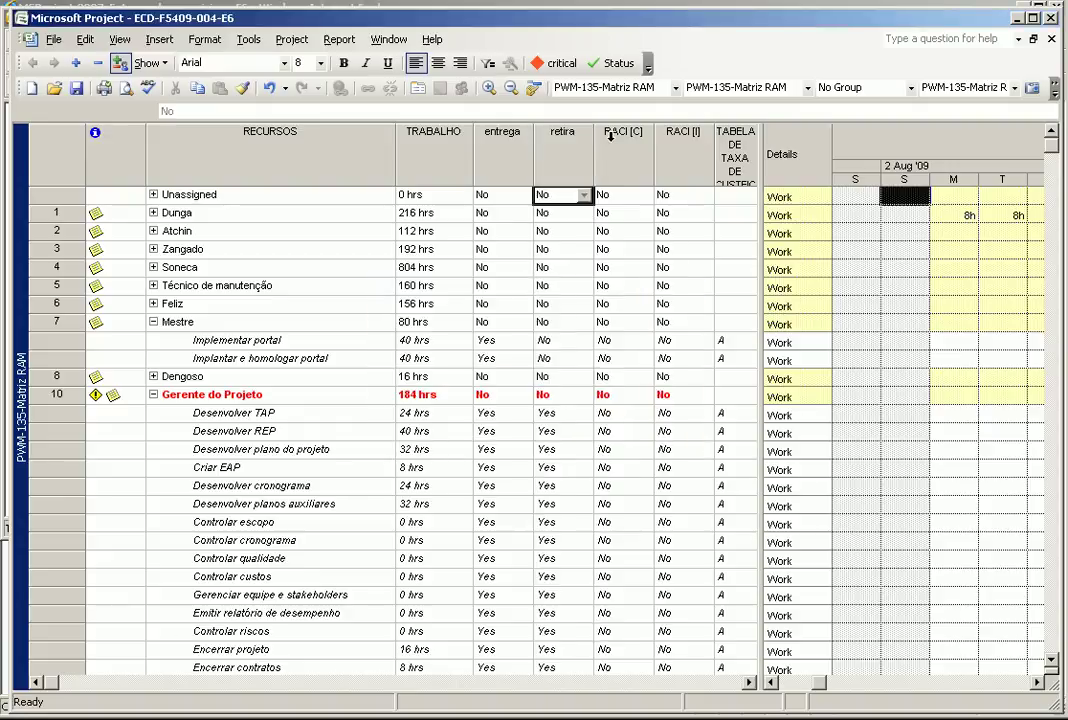
pyautogui.doubleClick(611, 136)
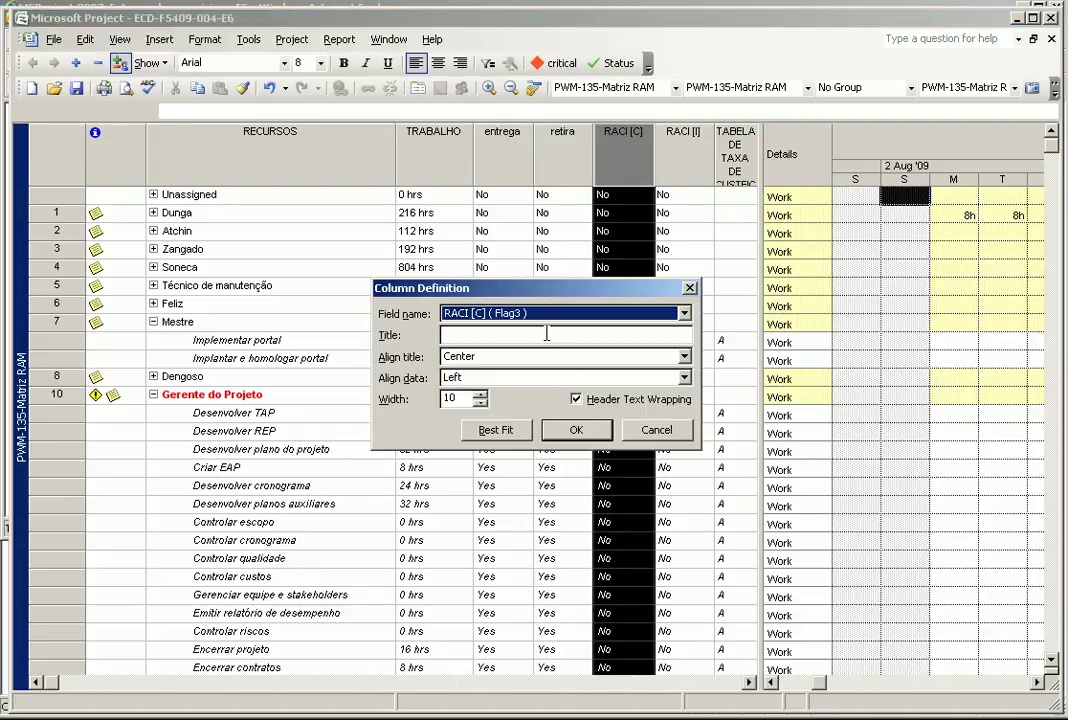
pyautogui.click(544, 334)
pyautogui.write('a vista')
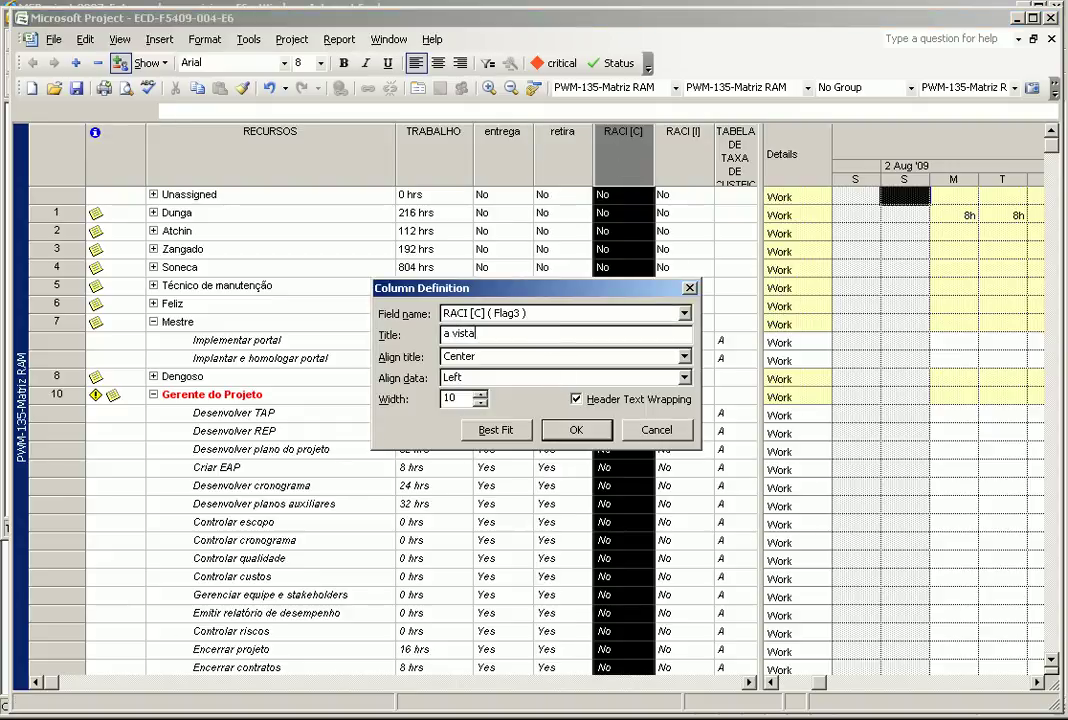
pyautogui.press('Return')
# Set the title of the RACI [I] column to "faturado".
pyautogui.doubleClick(680, 150)
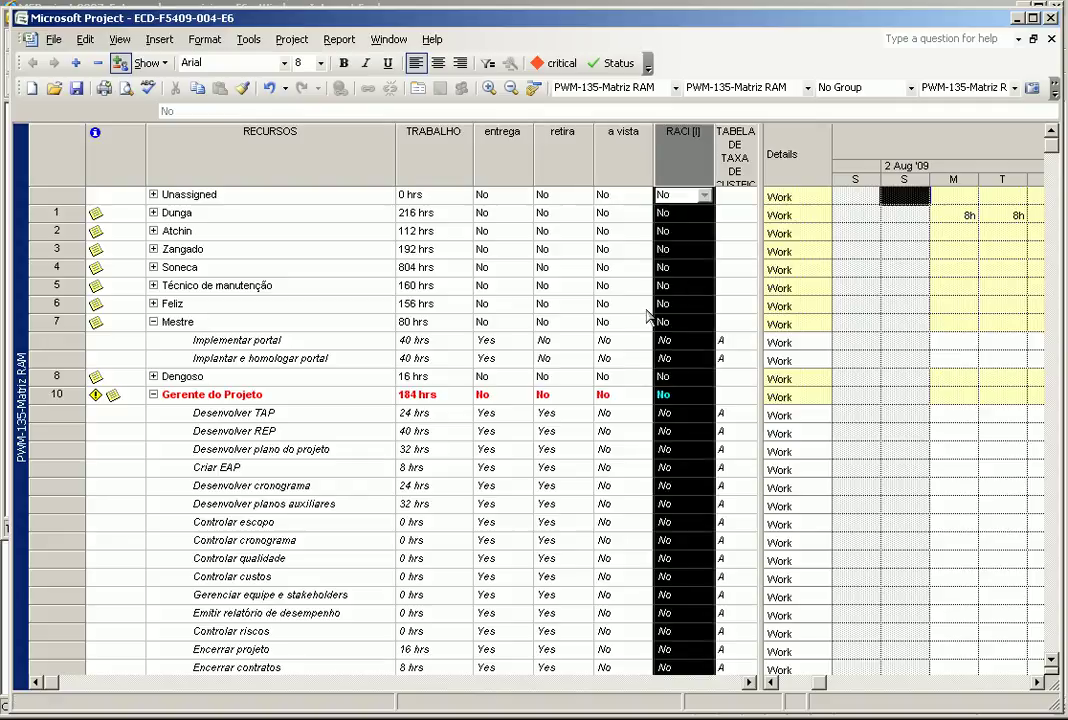
pyautogui.click(543, 334)
pyautogui.write('faurad')
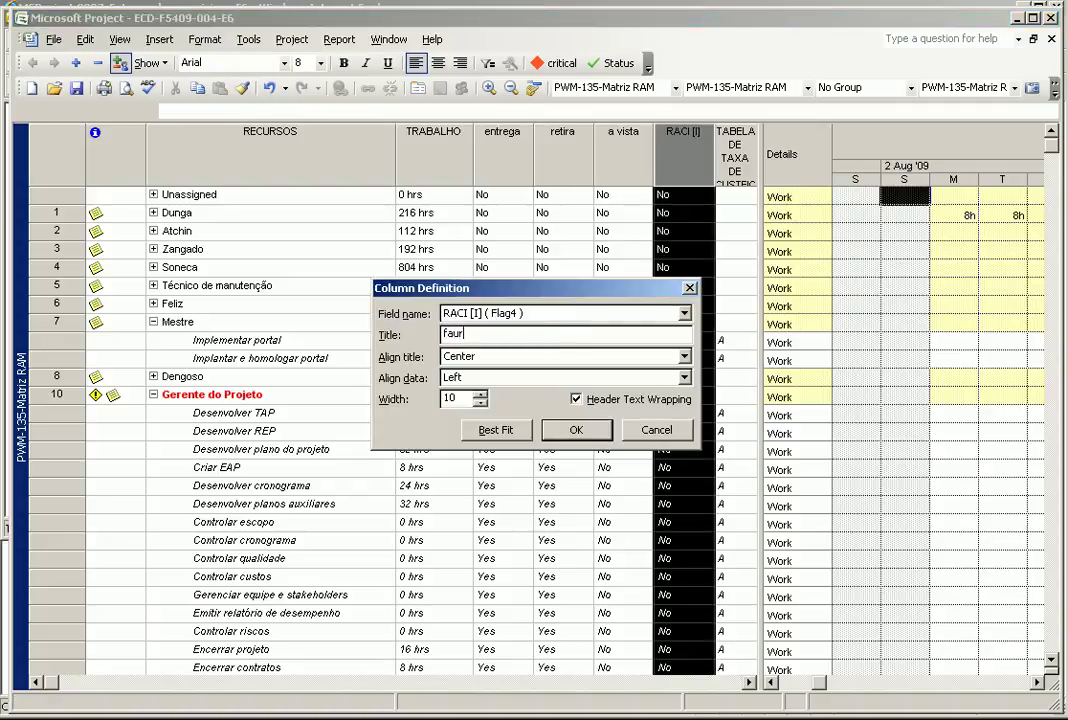
pyautogui.press('BackSpace')
pyautogui.press('BackSpace')
pyautogui.press('BackSpace')
pyautogui.press('BackSpace')
pyautogui.write('turado')
pyautogui.click(554, 428)
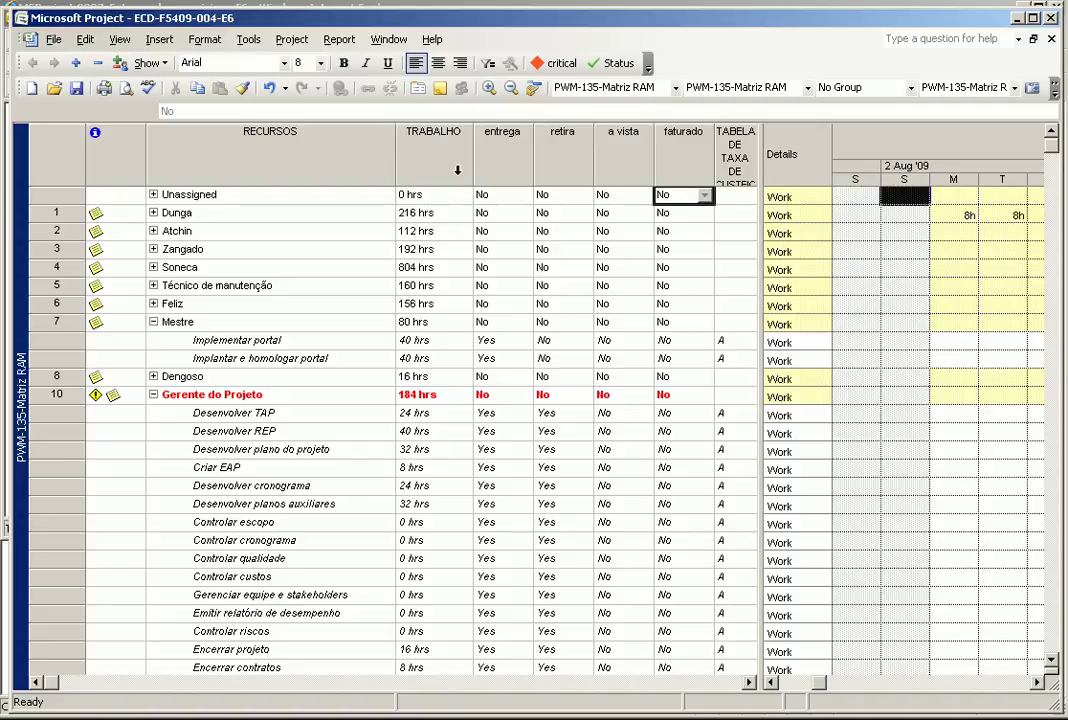
# Change the title of the TRABALHO column to "volume".
pyautogui.doubleClick(457, 170)
pyautogui.doubleClick(510, 334)
pyautogui.write('folume')
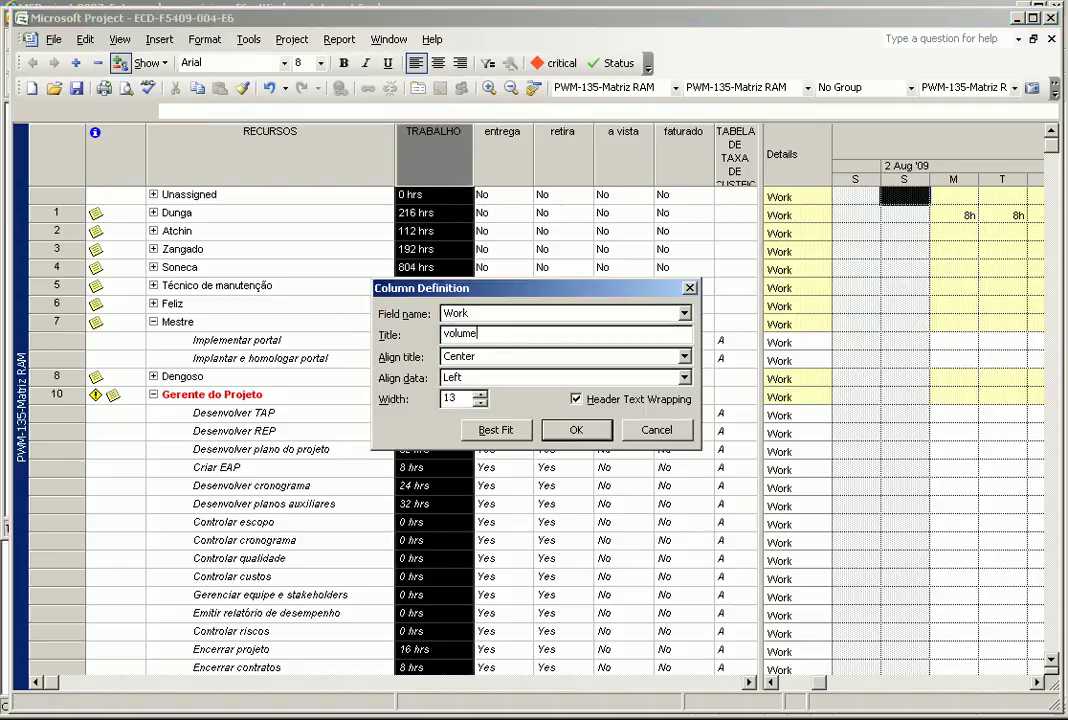
pyautogui.click(574, 427)
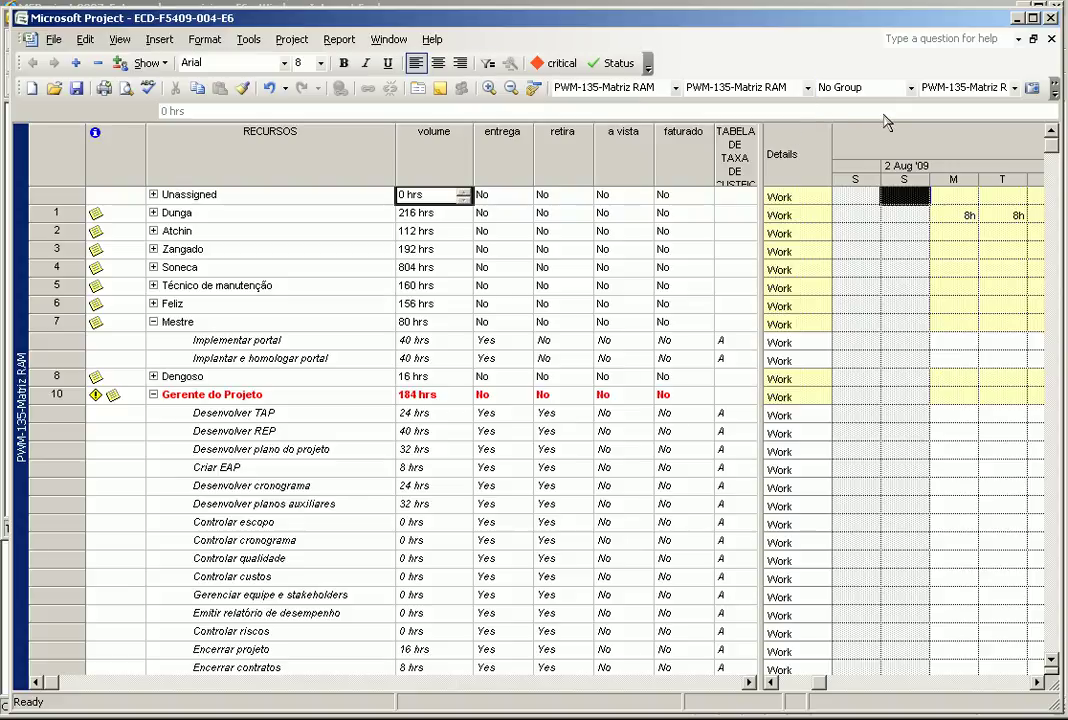
# Filter the view to Resources - Material and widen the volume column to fit its quantities.
pyautogui.click(1014, 87)
pyautogui.scroll(-4, 990, 175)
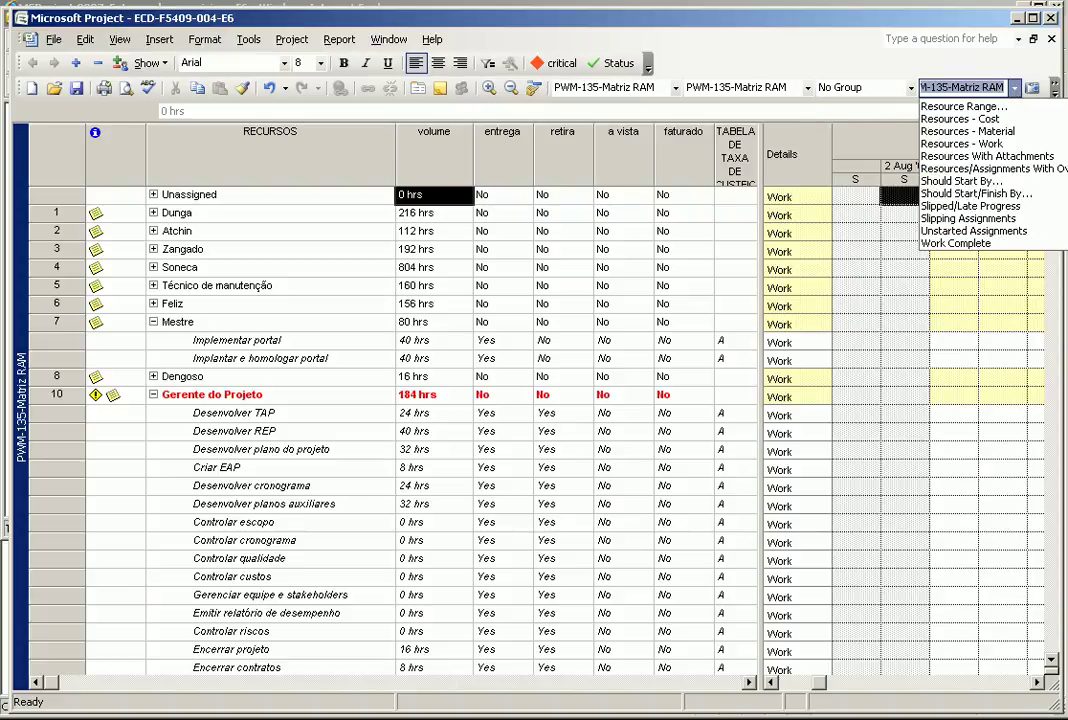
pyautogui.click(965, 131)
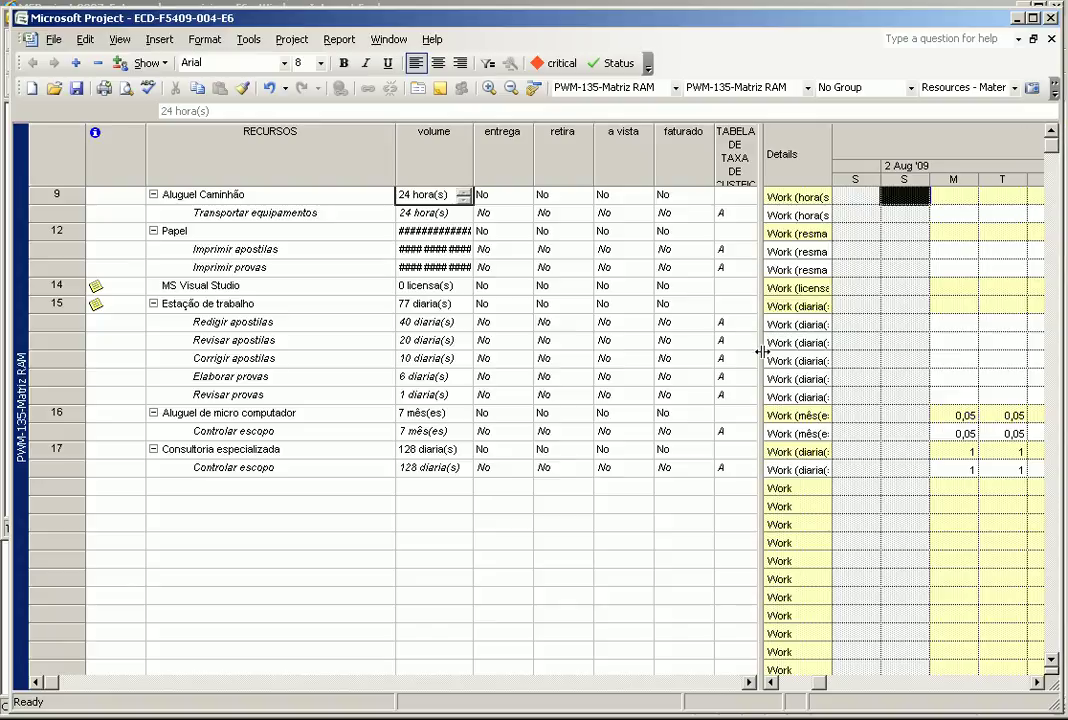
pyautogui.moveTo(474, 152); pyautogui.dragTo(514, 150)
# Collapse all assignments except those of Papel and Aluguel Caminhão, and narrow the RECURSOS column.
pyautogui.click(64, 156)
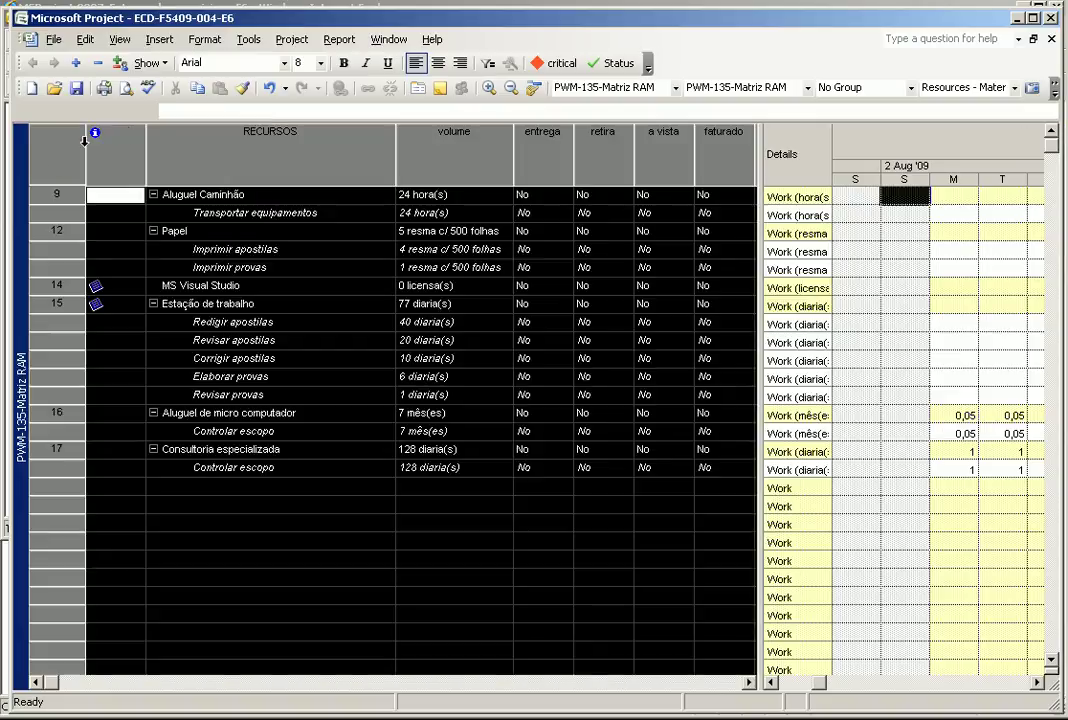
pyautogui.click(97, 62)
pyautogui.click(380, 358)
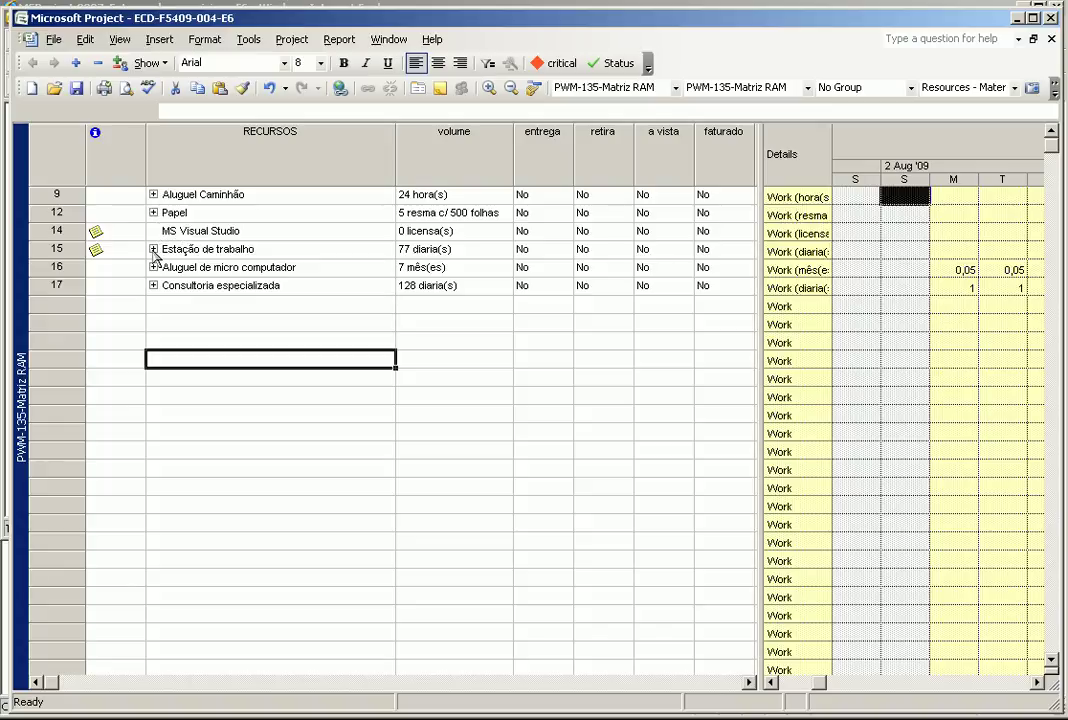
pyautogui.click(153, 212)
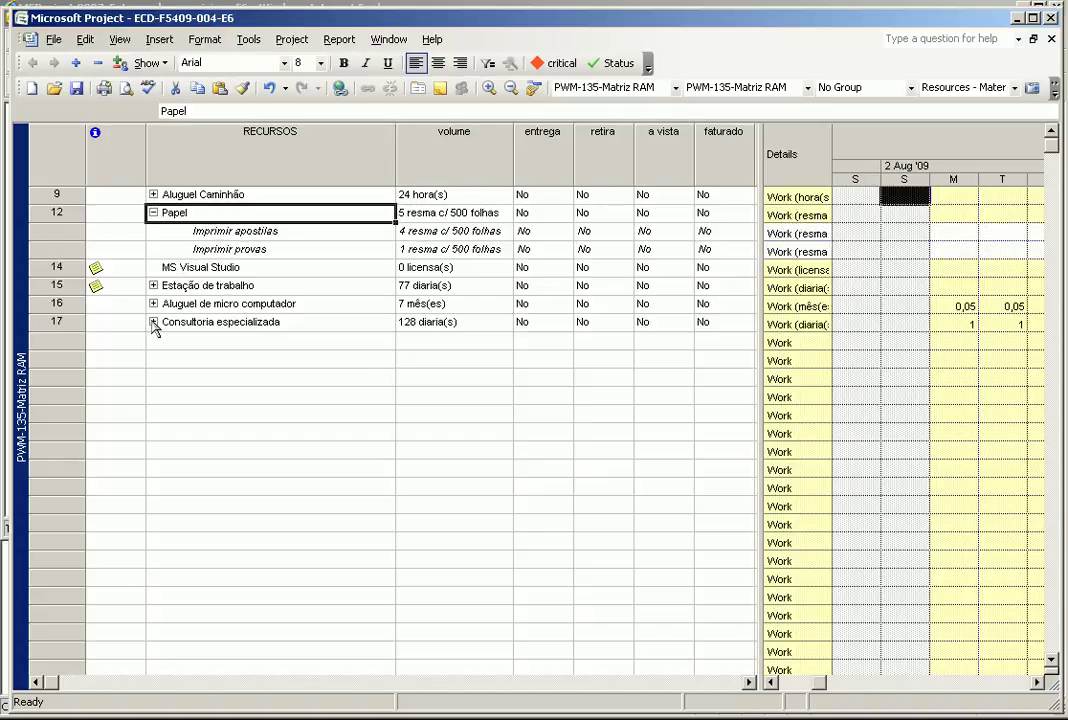
pyautogui.click(153, 194)
pyautogui.moveTo(397, 128); pyautogui.dragTo(326, 130)
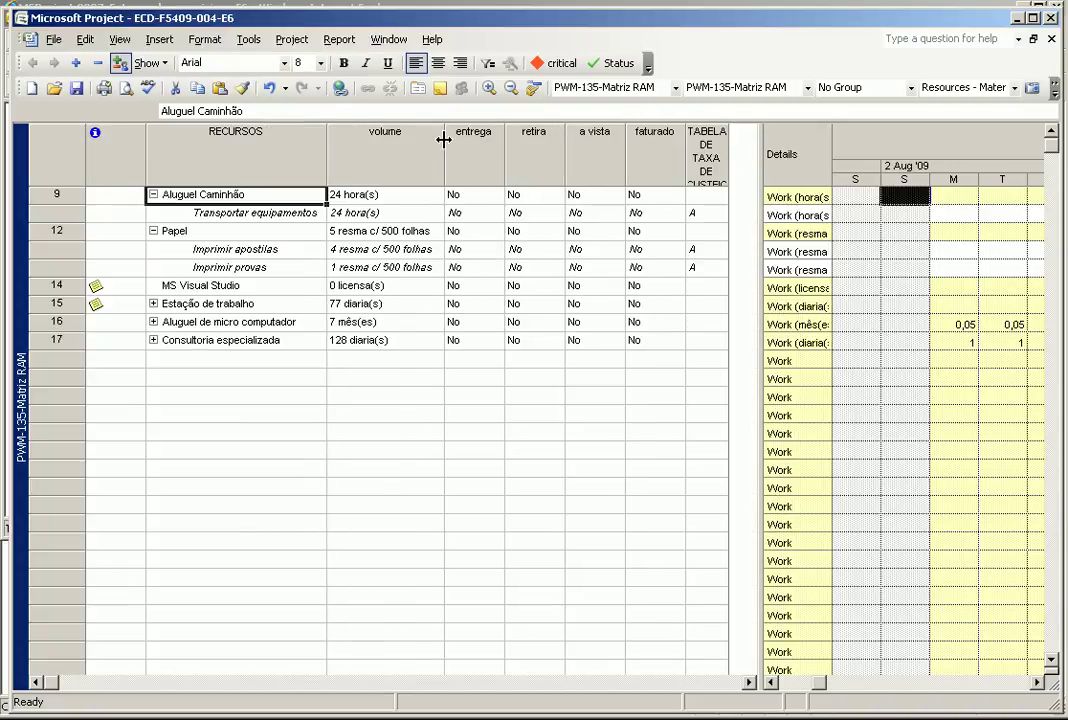
# Set a vista and entrega to Yes for the Transportar equipamentos assignment of Aluguel Caminhão.
pyautogui.moveTo(400, 200); pyautogui.dragTo(390, 341)
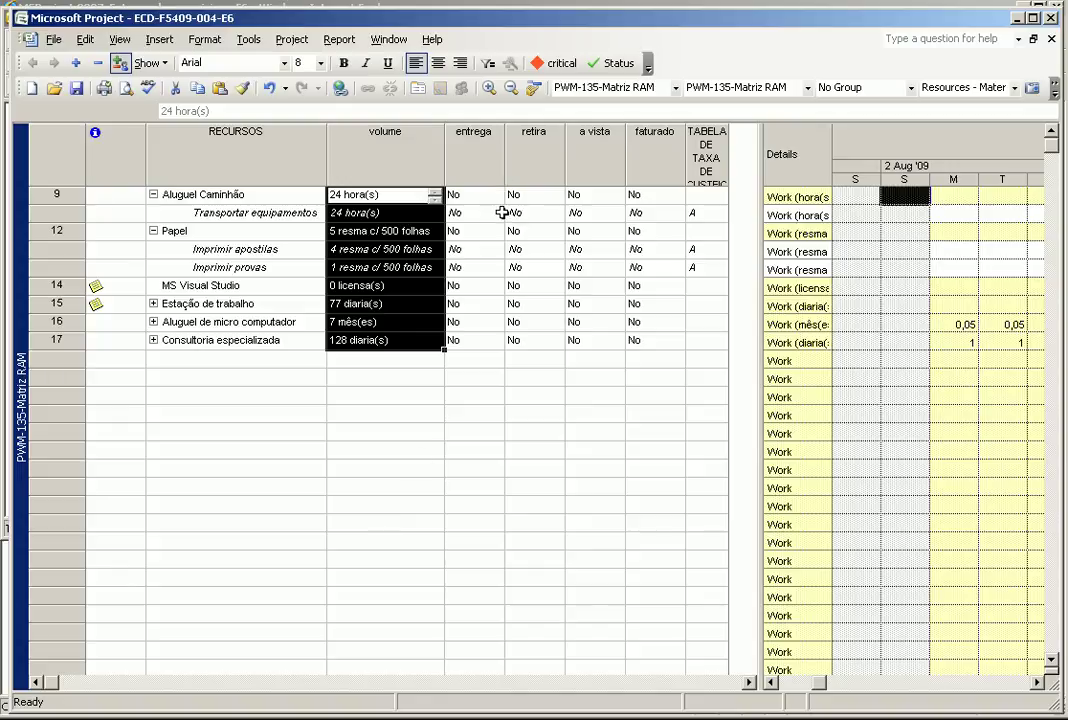
pyautogui.click(605, 213)
pyautogui.click(615, 213)
pyautogui.click(516, 229)
pyautogui.click(473, 213)
pyautogui.click(494, 213)
pyautogui.click(488, 229)
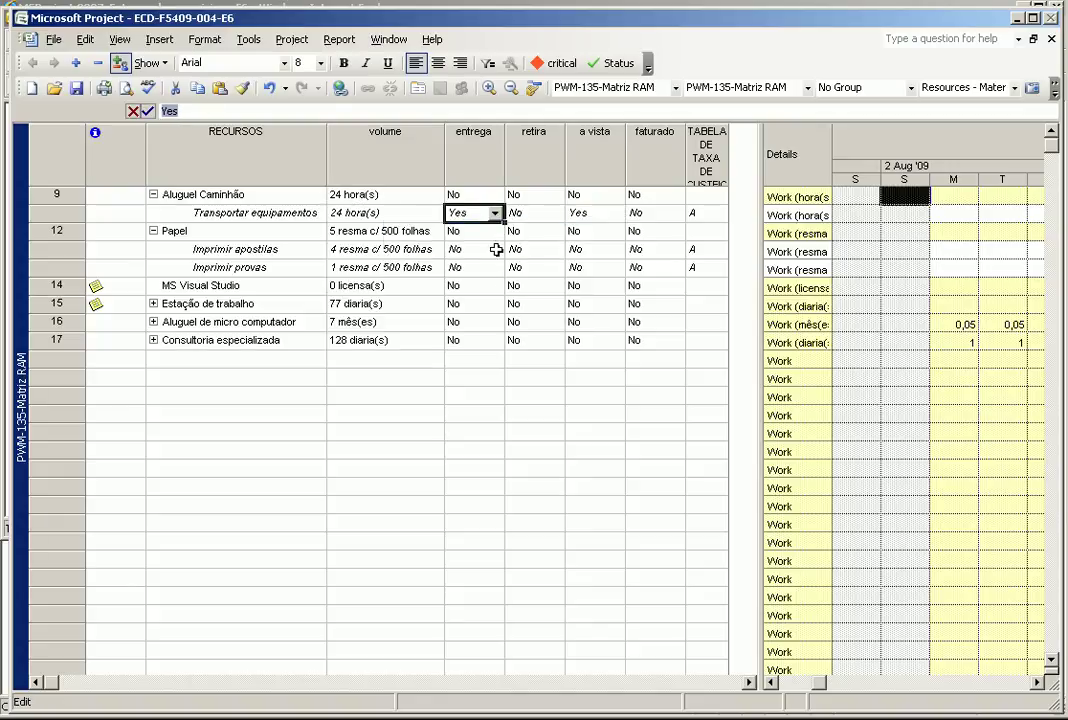
# Set faturado to Yes for Papel's Imprimir apostilas and Imprimir provas assignments.
pyautogui.click(683, 249)
pyautogui.doubleClick(683, 249)
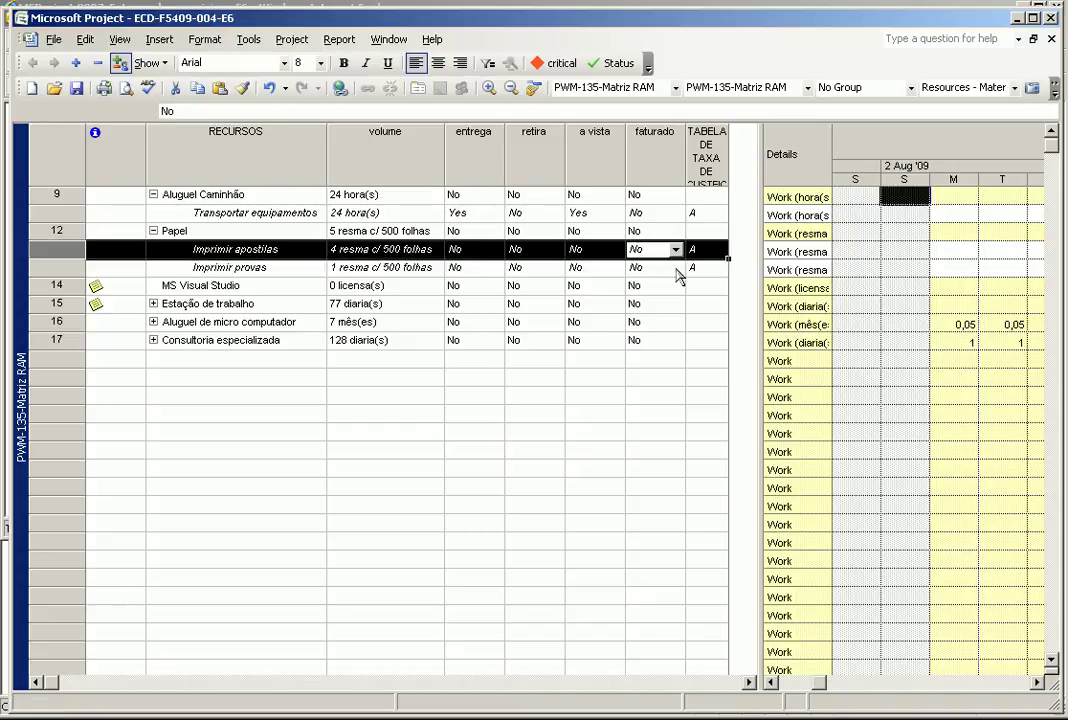
pyautogui.click(728, 494)
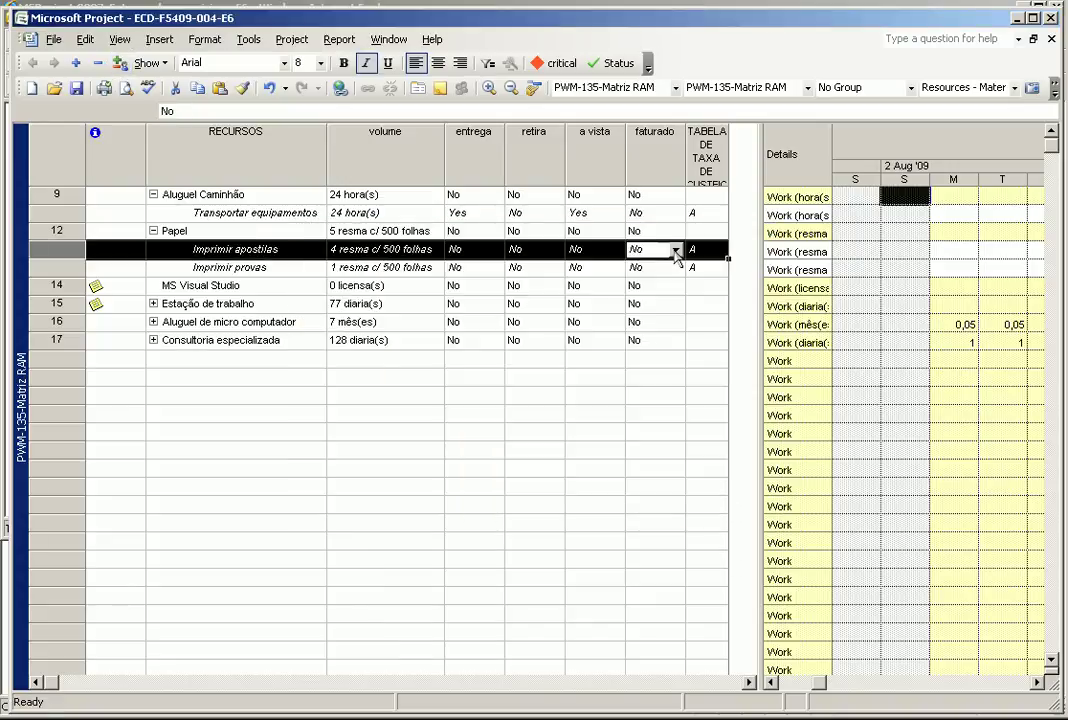
pyautogui.click(676, 249)
pyautogui.click(667, 266)
pyautogui.click(677, 268)
pyautogui.click(677, 268)
pyautogui.click(660, 284)
pyautogui.click(668, 305)
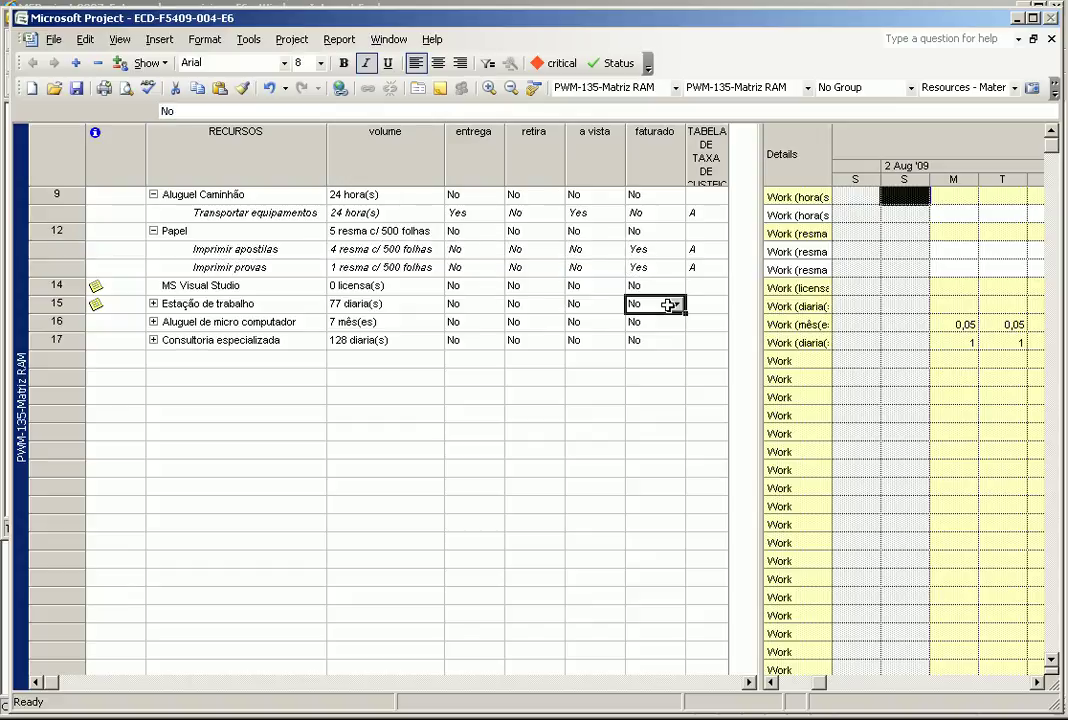
# Set retira to Yes for Papel's Imprimir provas and Imprimir apostilas assignments.
pyautogui.click(520, 267)
pyautogui.click(554, 269)
pyautogui.click(550, 283)
pyautogui.click(544, 251)
pyautogui.click(554, 250)
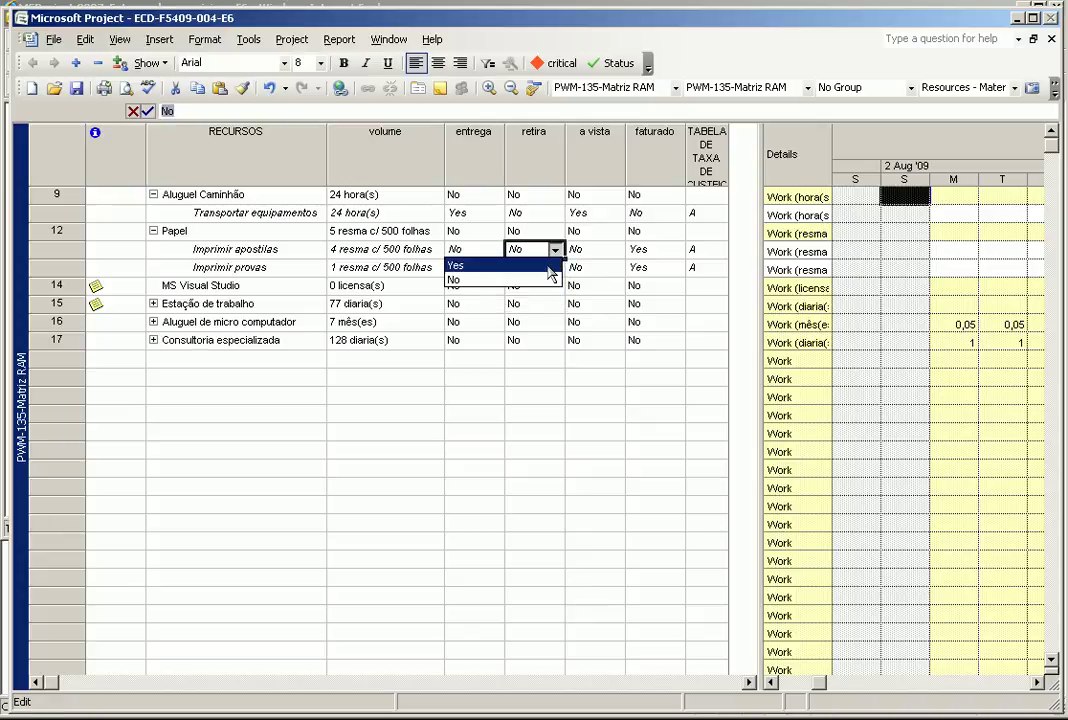
pyautogui.click(545, 266)
pyautogui.click(553, 323)
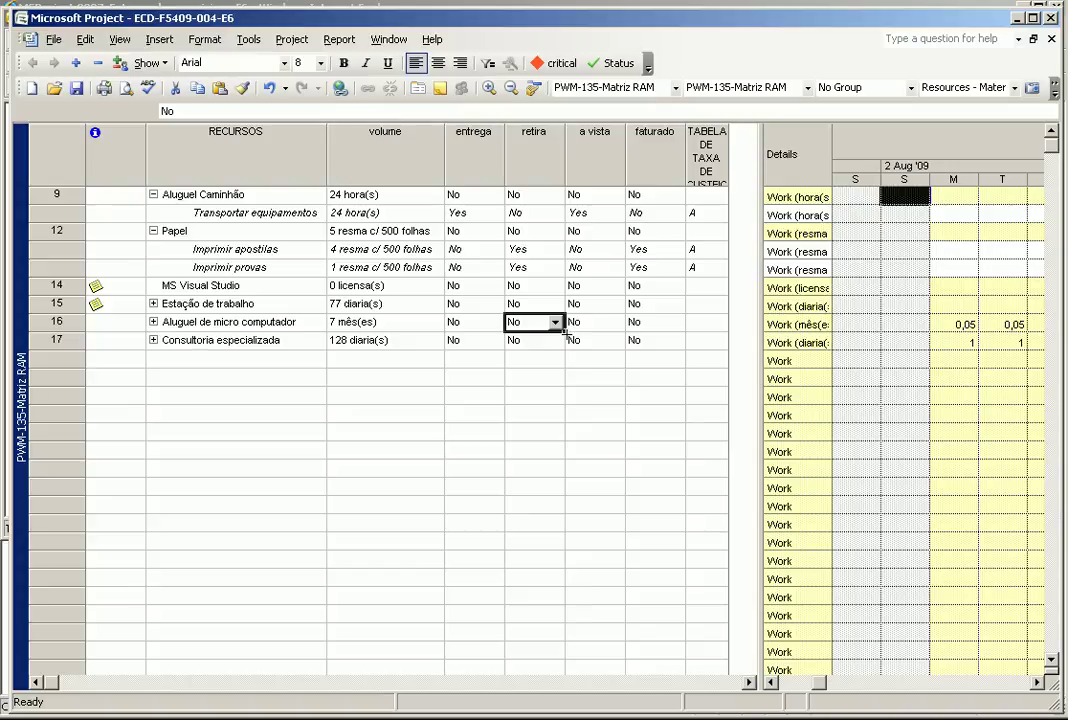
# Set the cost rate table of the Imprimir provas assignment to B.
pyautogui.doubleClick(714, 268)
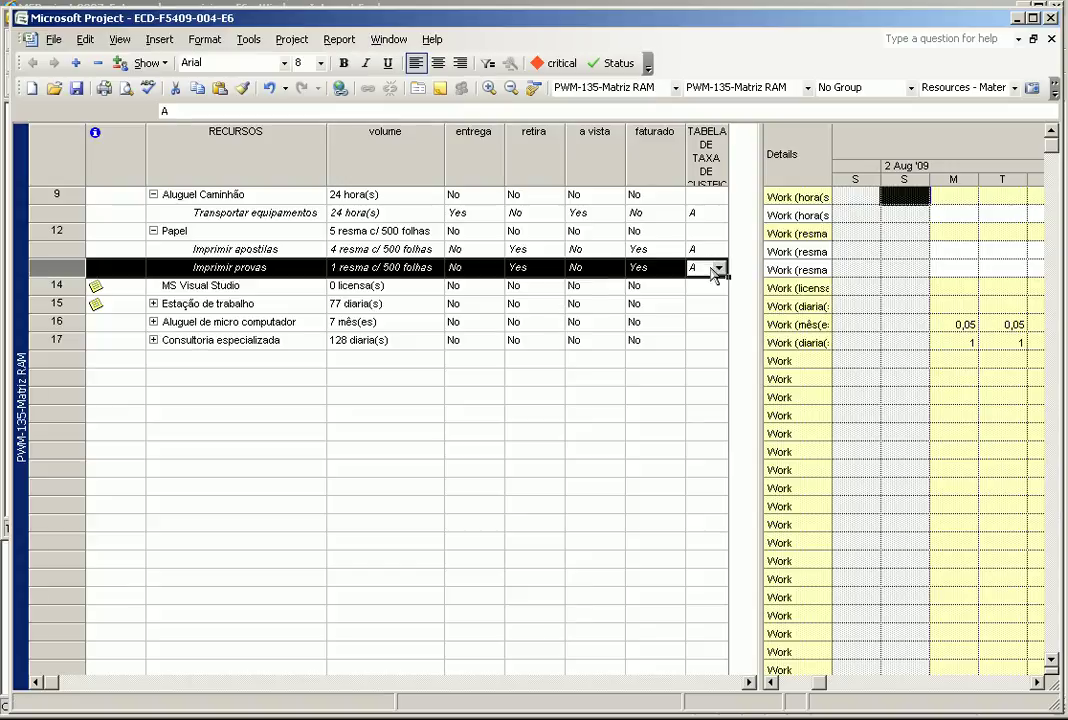
pyautogui.click(765, 228)
pyautogui.click(718, 268)
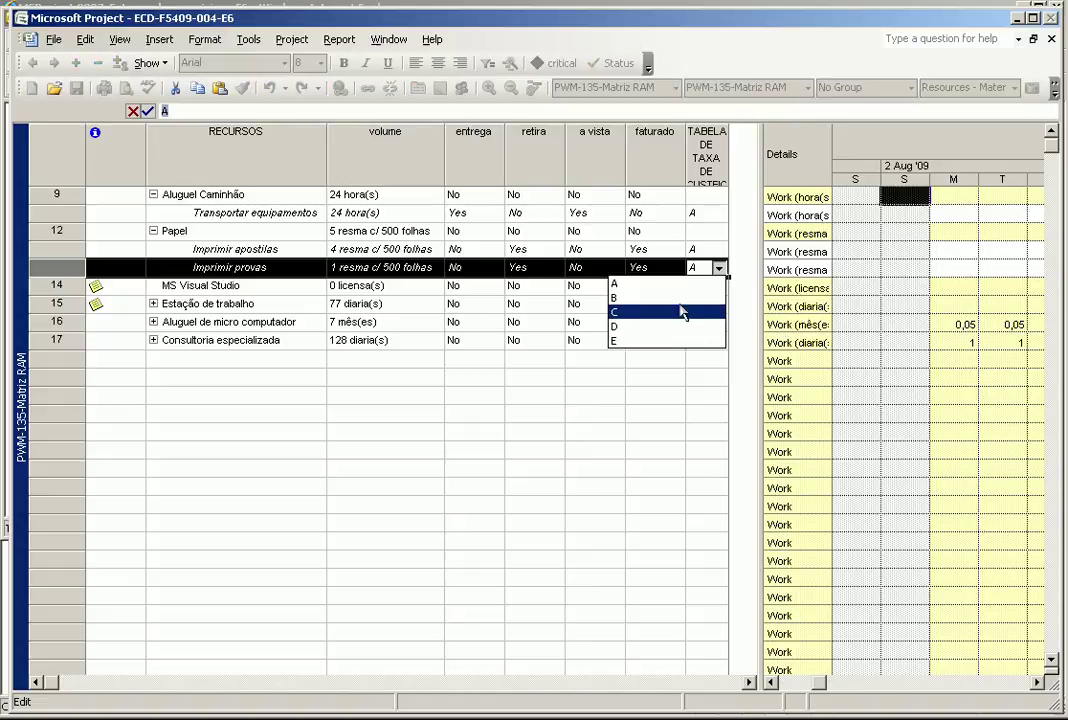
pyautogui.click(678, 298)
pyautogui.click(668, 340)
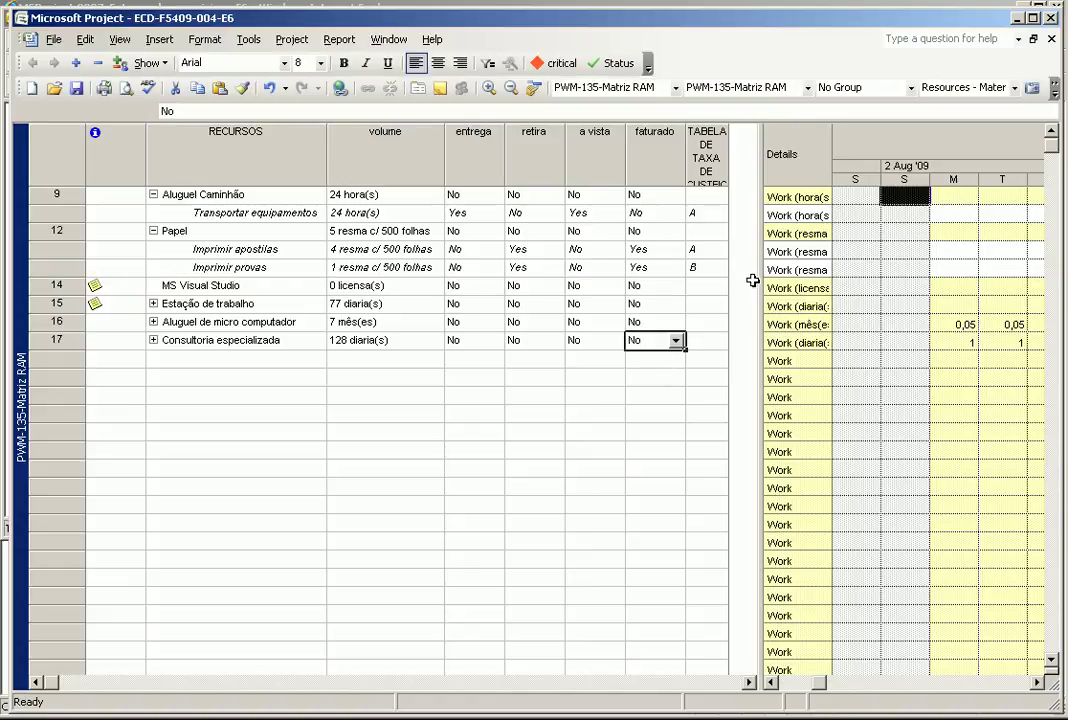
# Enlarge the timephased work area and zoom its timescale out to weeks under months.
pyautogui.moveTo(760, 275); pyautogui.dragTo(299, 279)
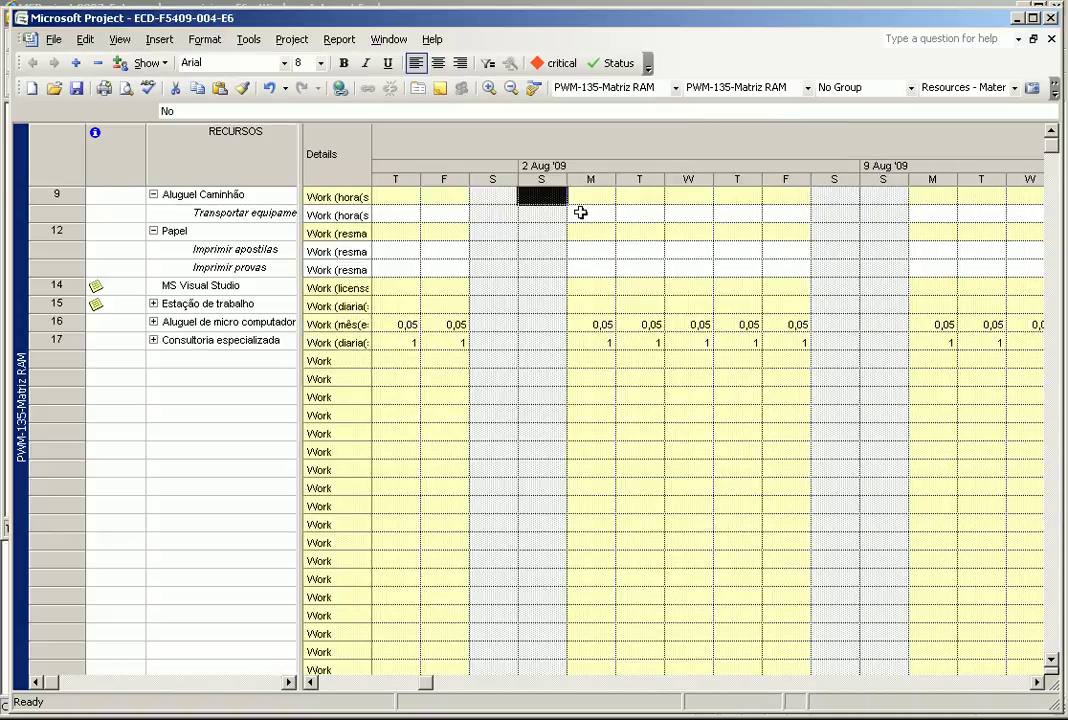
pyautogui.click(640, 212)
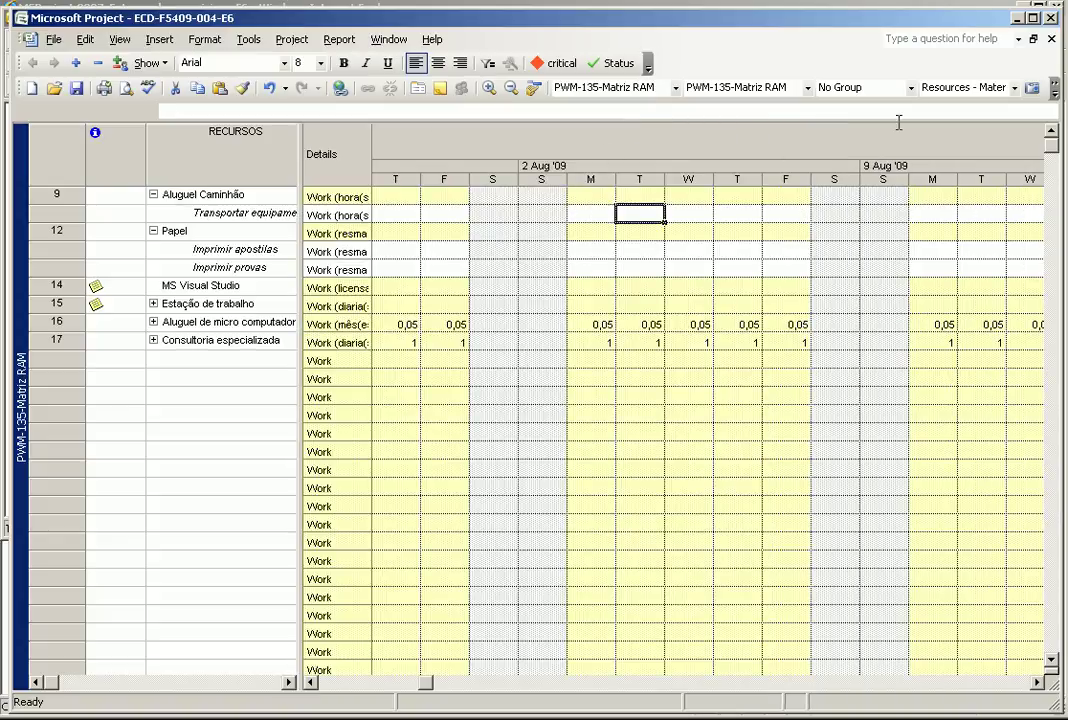
pyautogui.click(511, 88)
pyautogui.click(511, 88)
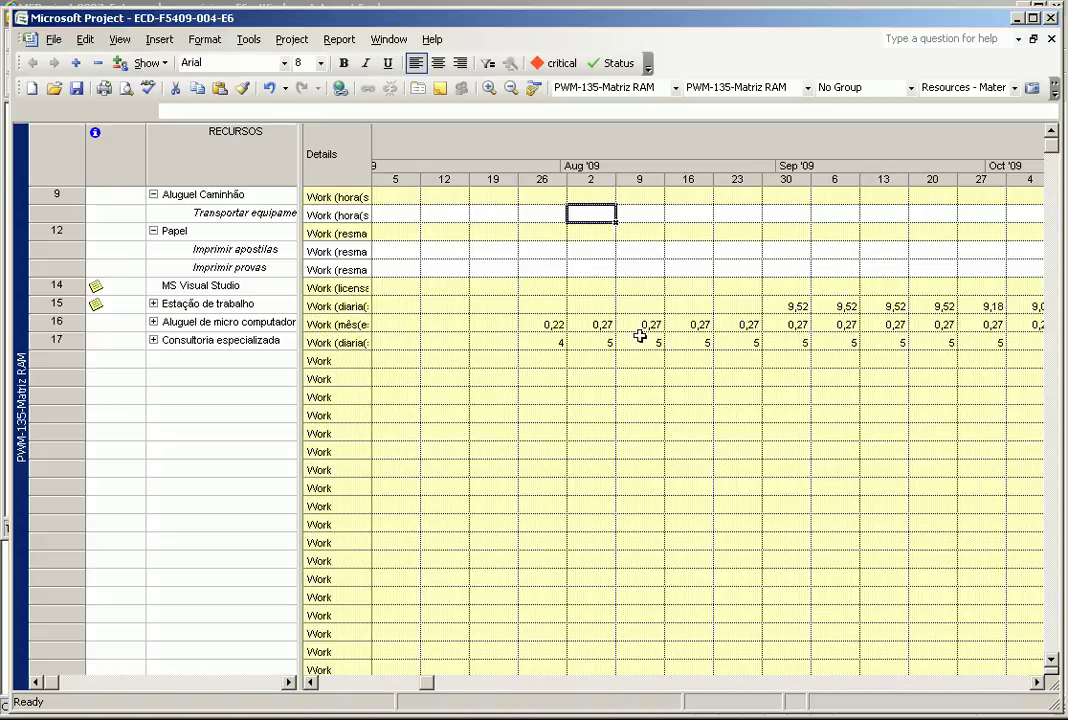
# Bring the volume column back beside the timescale and go to the scheduled work of Imprimir apostilas.
pyautogui.moveTo(299, 277); pyautogui.dragTo(448, 292)
pyautogui.click(404, 249)
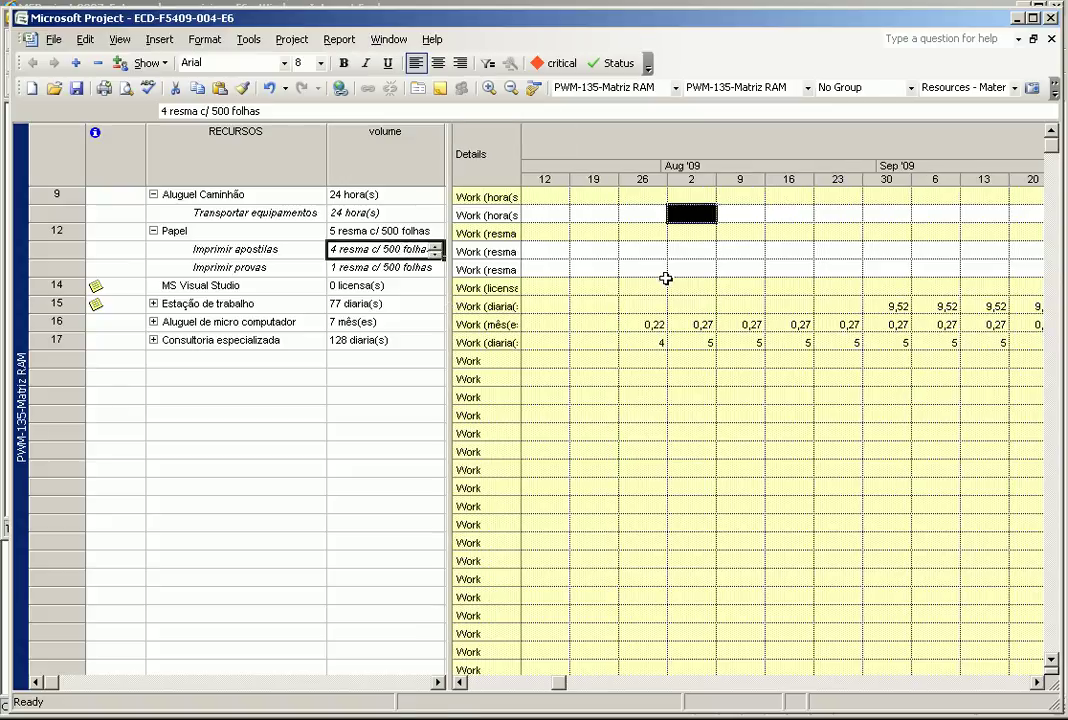
pyautogui.click(533, 87)
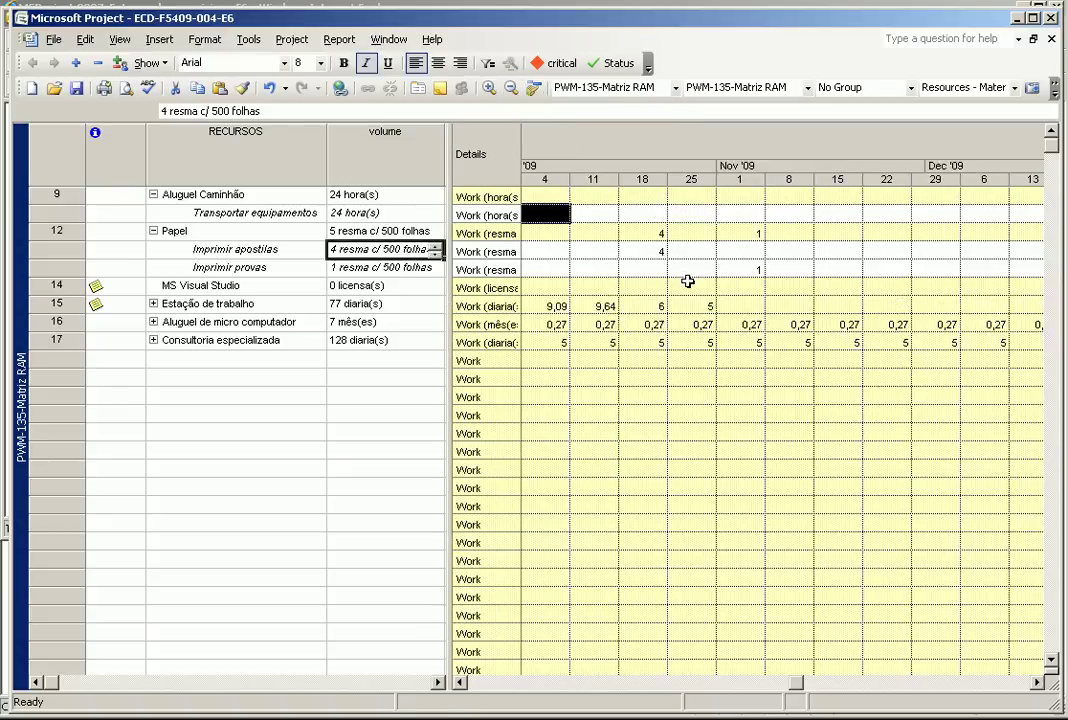
# Expand the Estação de trabalho resource to list its task assignments.
pyautogui.click(646, 251)
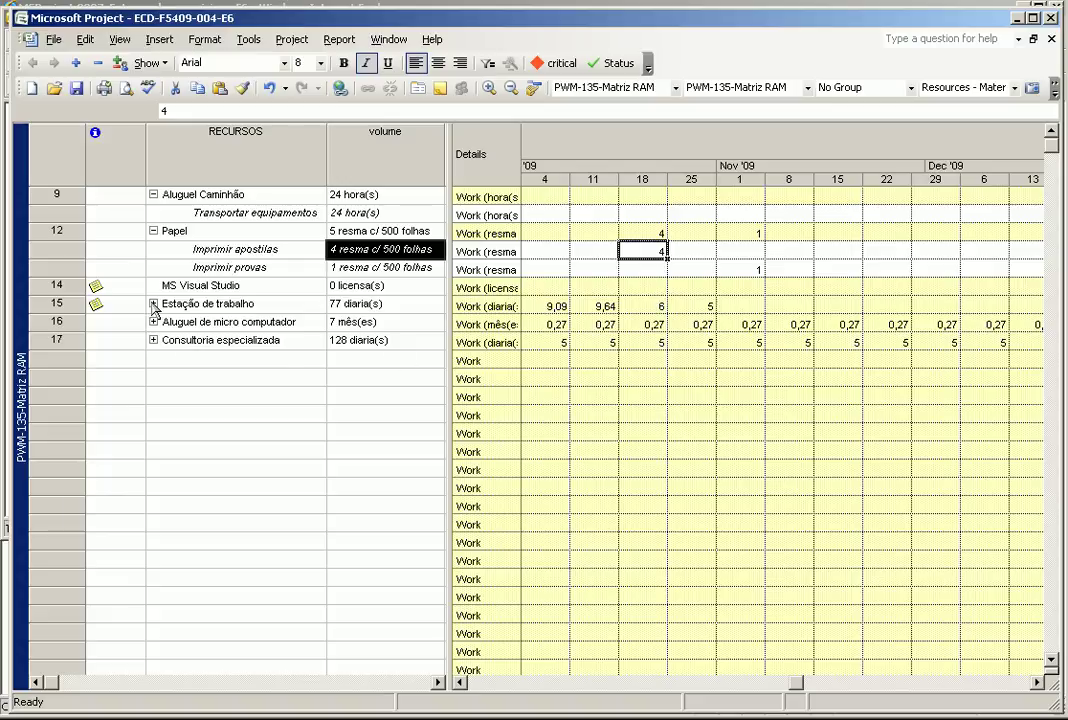
pyautogui.click(208, 288)
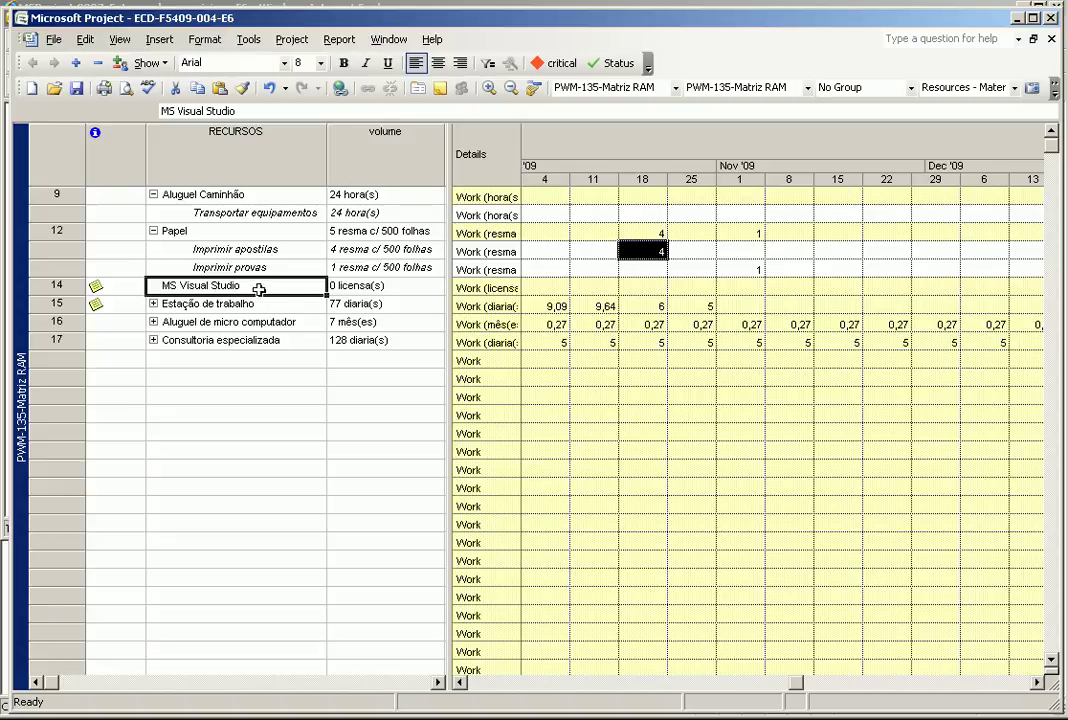
pyautogui.click(153, 304)
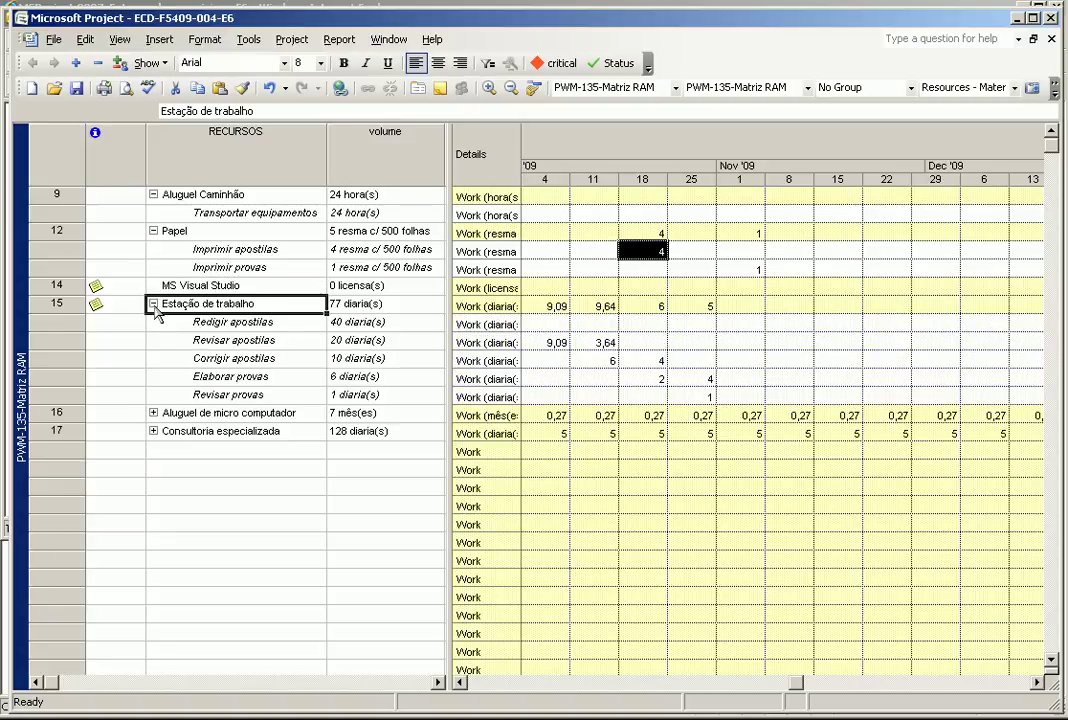
# Go to the scheduled work of Redigir apostilas and examine its weekly distribution alongside that of Revisar apostilas.
pyautogui.click(220, 322)
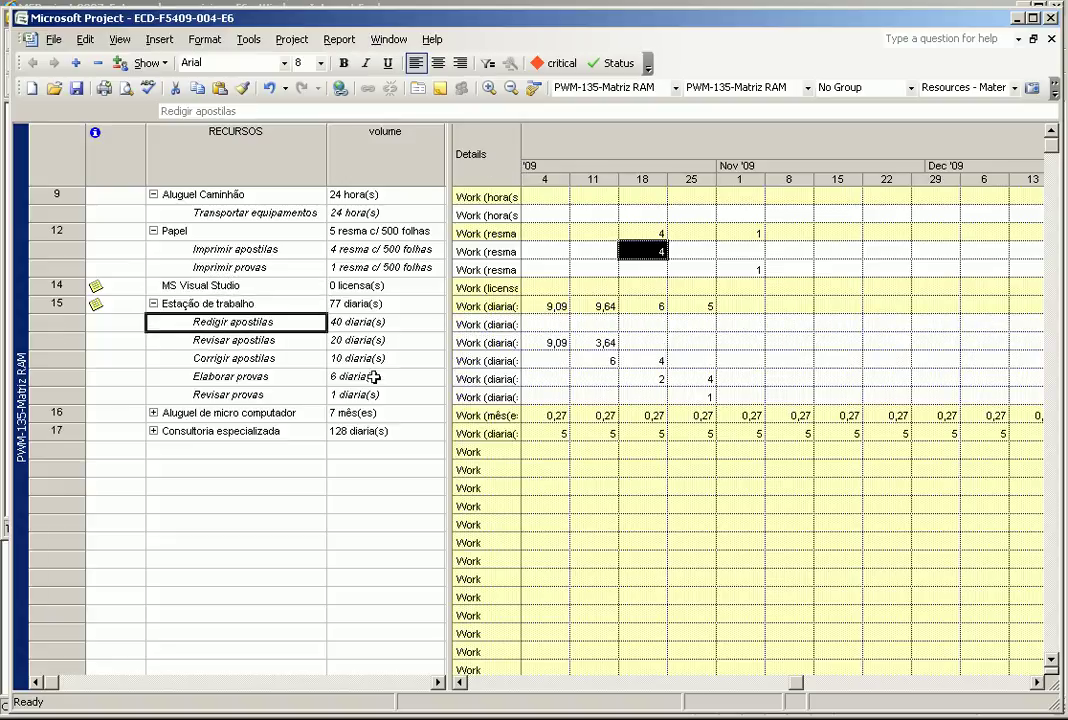
pyautogui.click(553, 342)
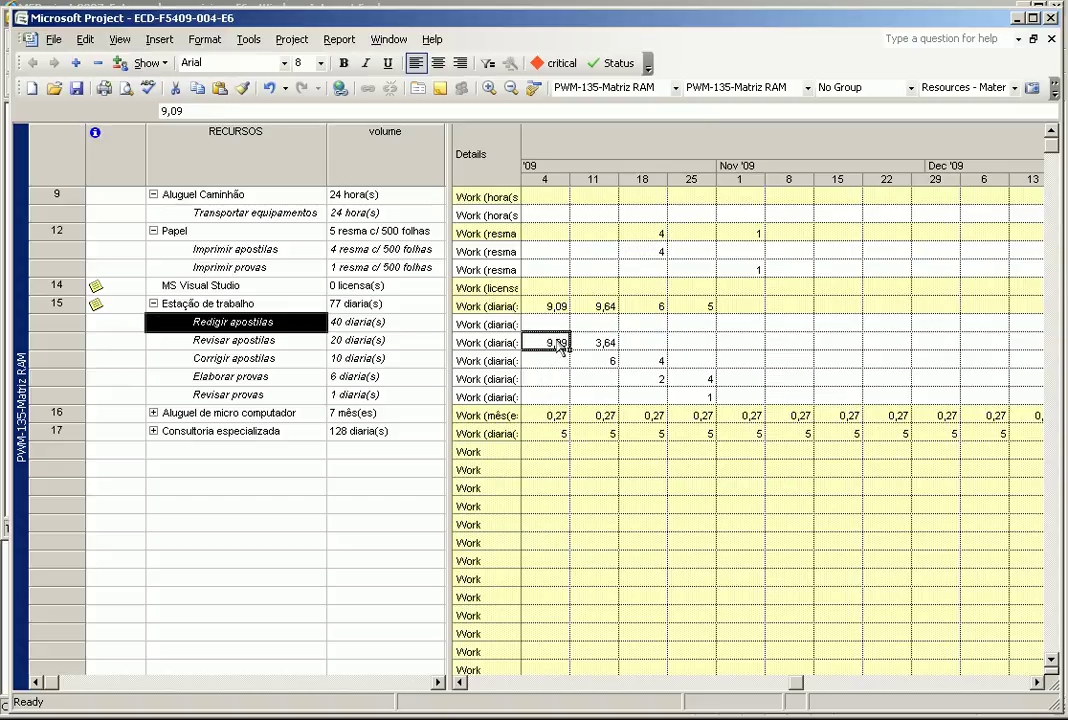
pyautogui.click(535, 87)
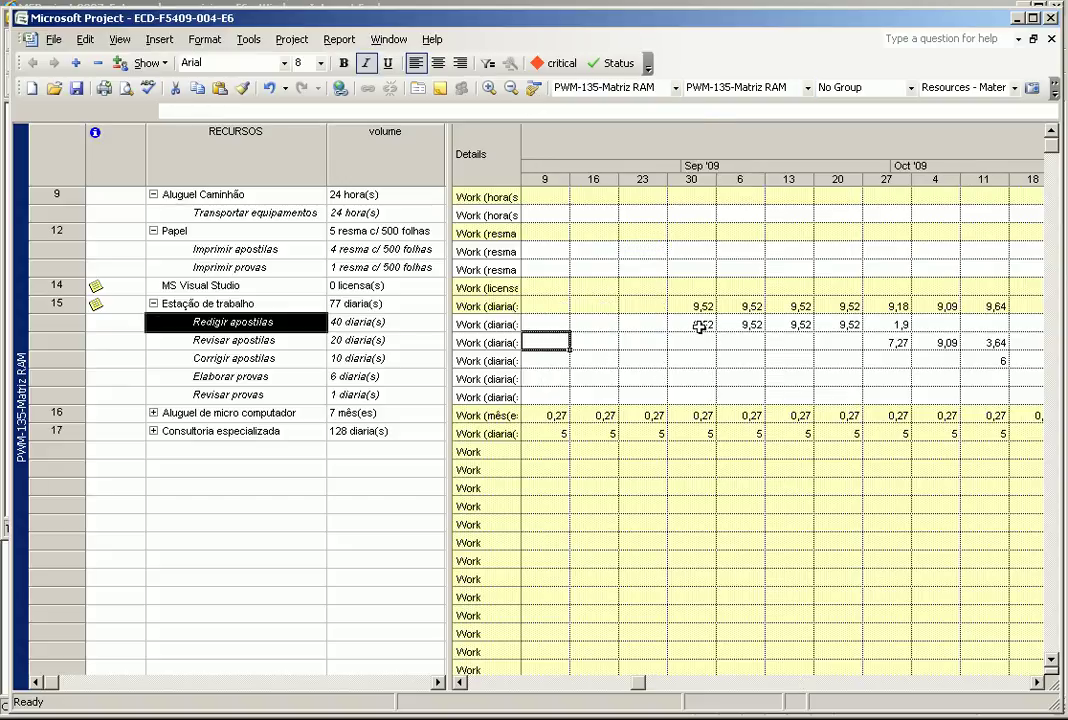
pyautogui.click(703, 326)
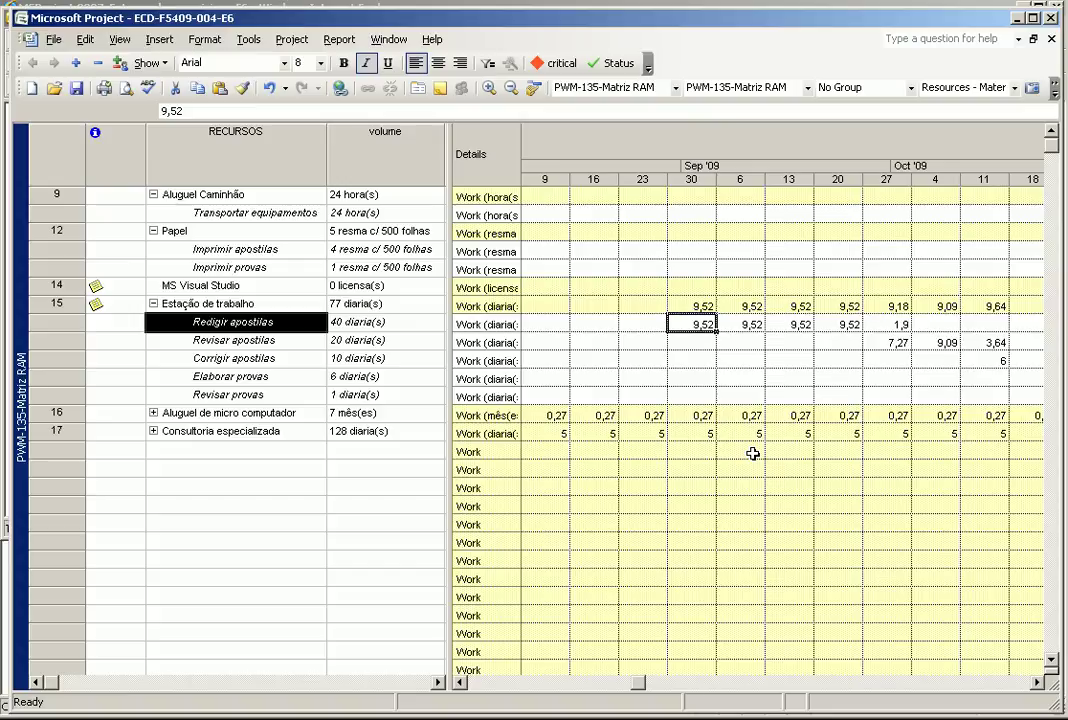
pyautogui.click(886, 343)
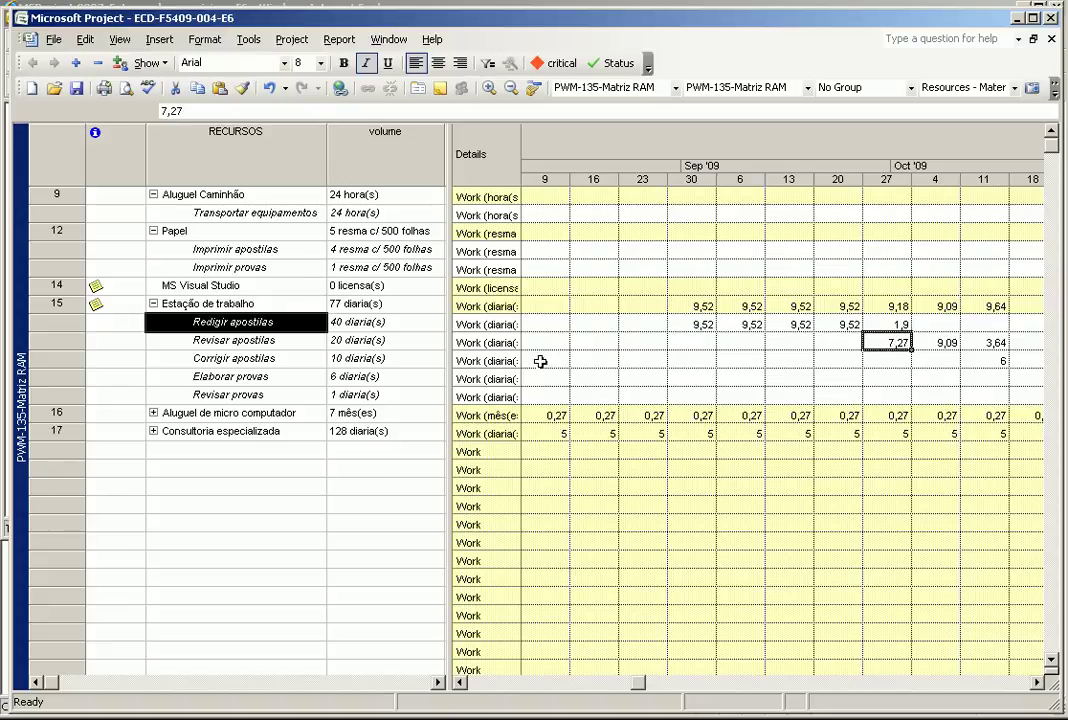
# Set the weekly work of Redigir apostilas to 20, 0, 0, 20 and 0 from the week of August 30.
pyautogui.click(695, 322)
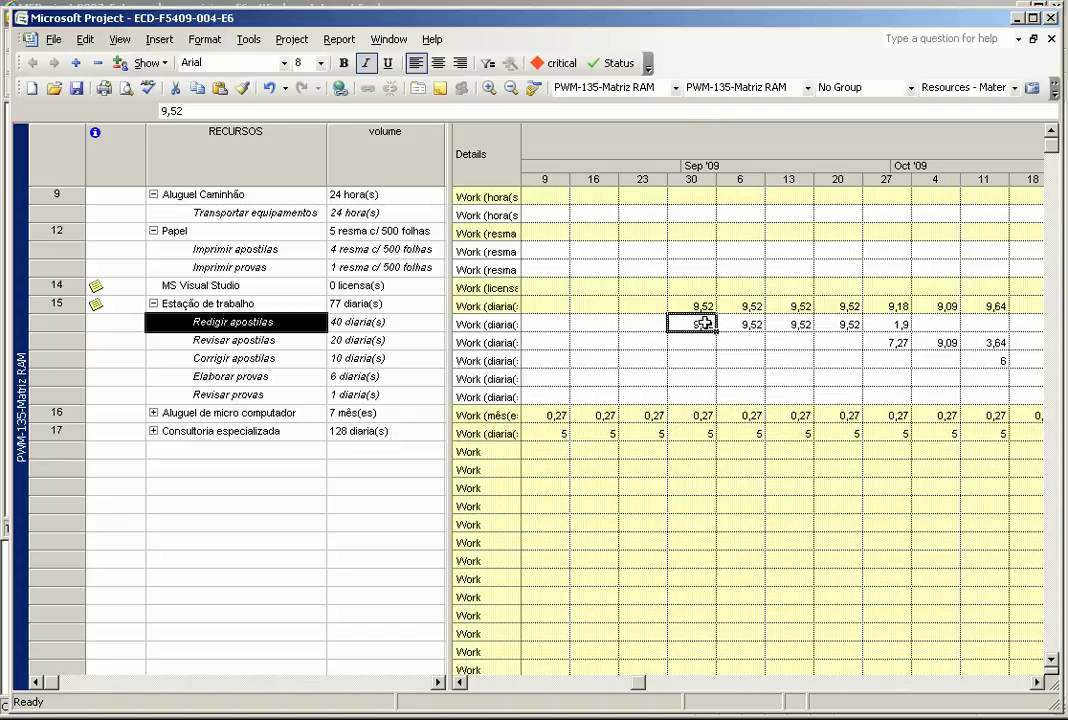
pyautogui.write('20')
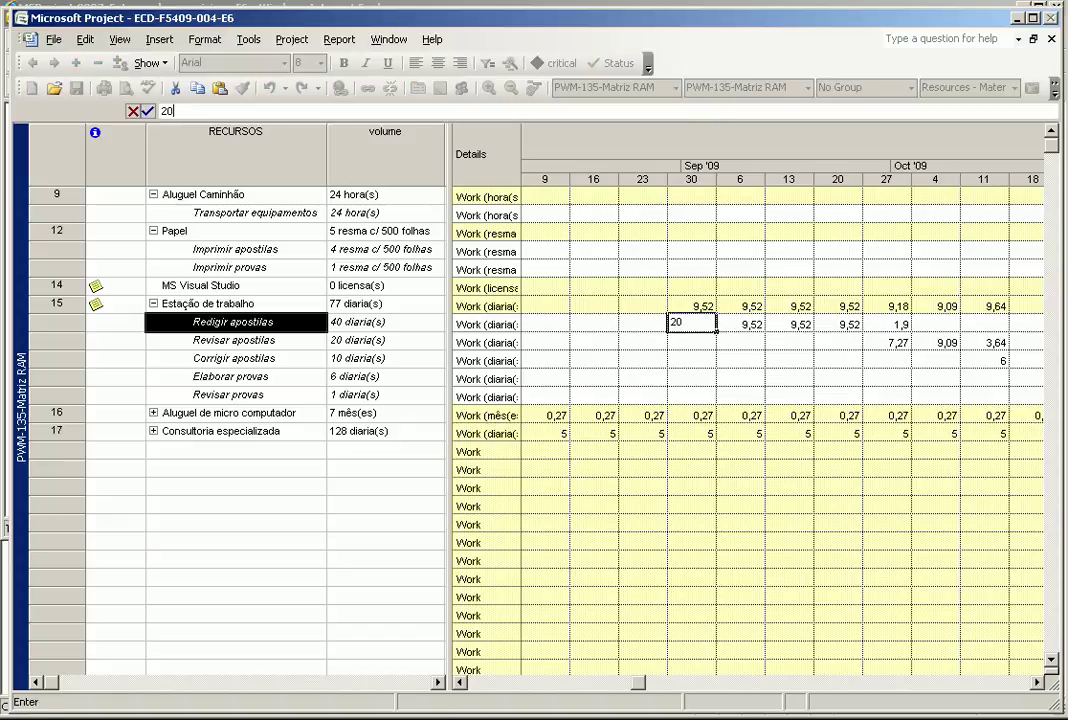
pyautogui.press('Tab')
pyautogui.write('0')
pyautogui.press('Tab')
pyautogui.write('0')
pyautogui.press('Tab')
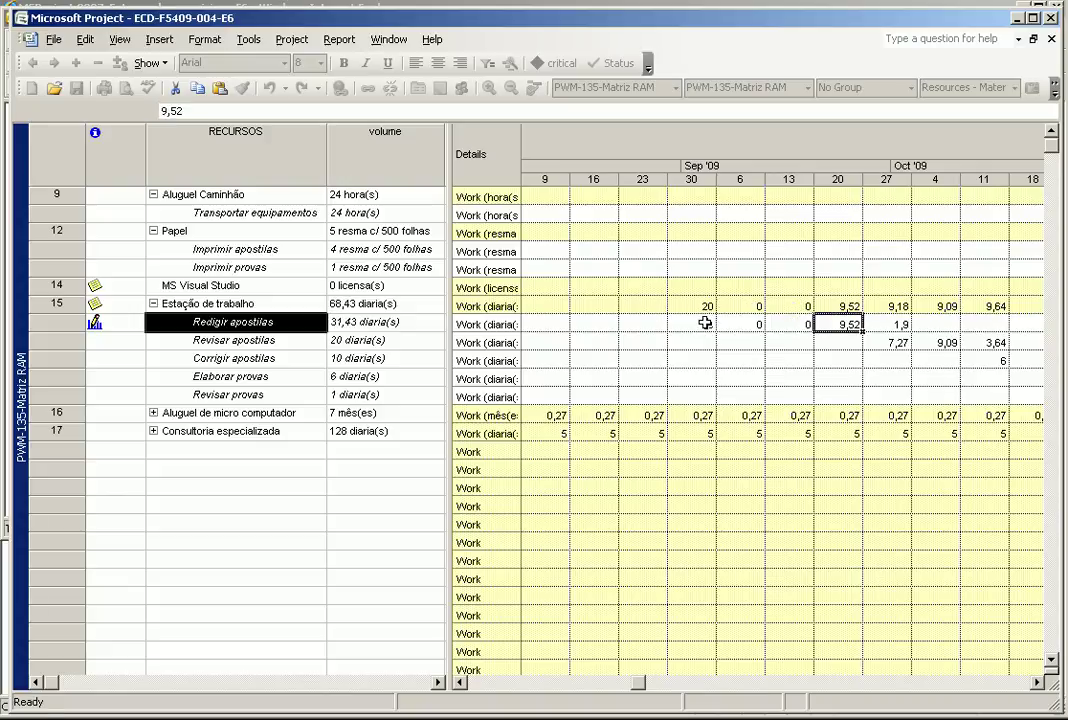
pyautogui.write('20')
pyautogui.press('Tab')
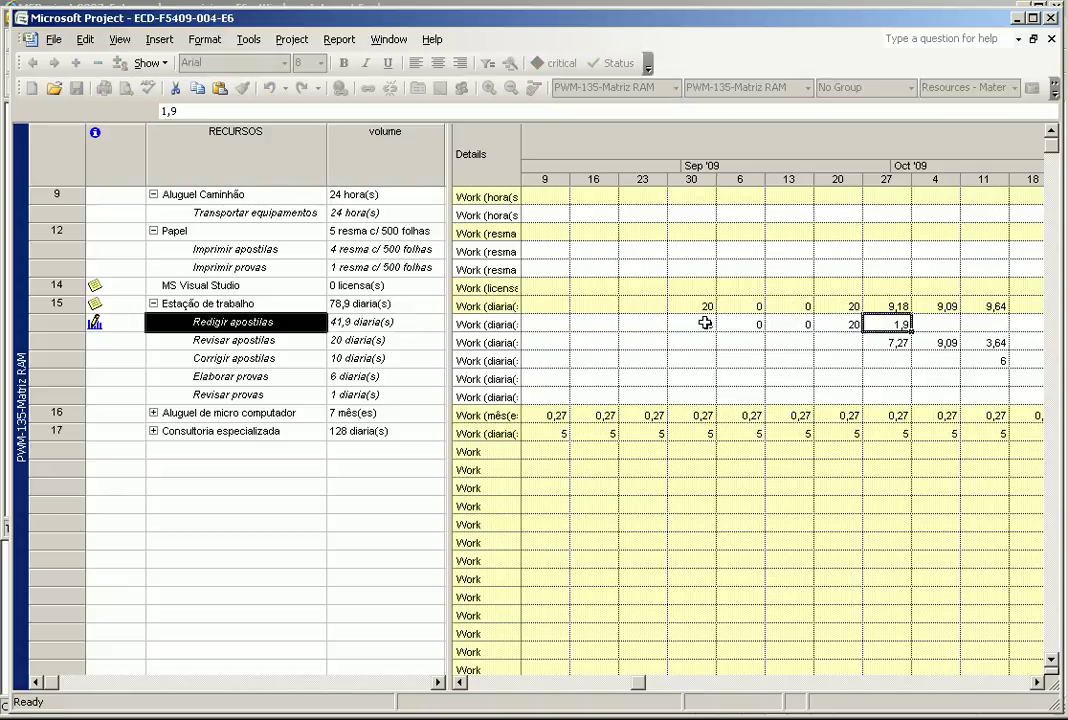
pyautogui.write('0')
pyautogui.press('Return')
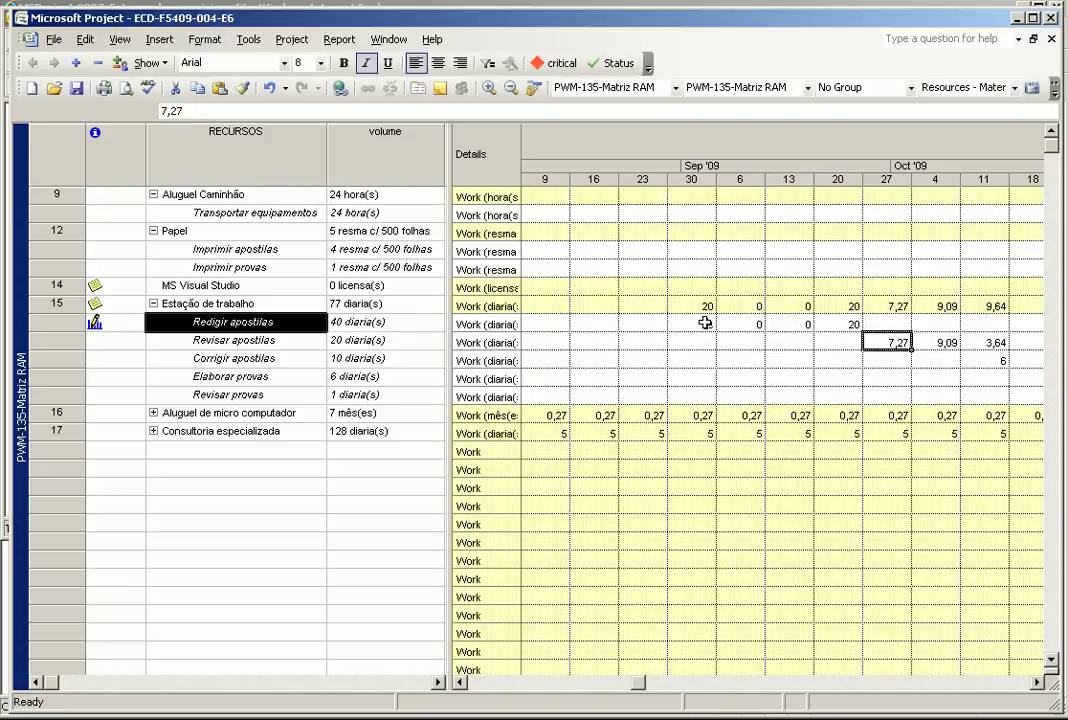
# Set the weekly work of Revisar apostilas to 10, 0 and 10 from the week of September 27.
pyautogui.write('10')
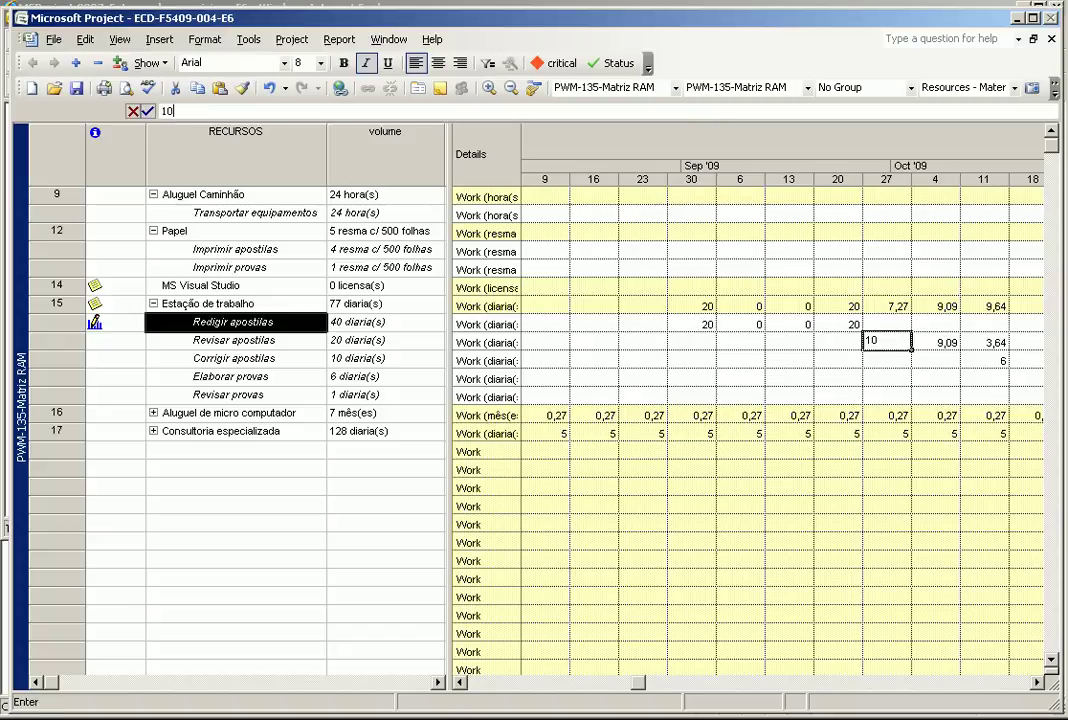
pyautogui.press('Tab')
pyautogui.write('0')
pyautogui.press('Tab')
pyautogui.write('10')
pyautogui.press('Return')
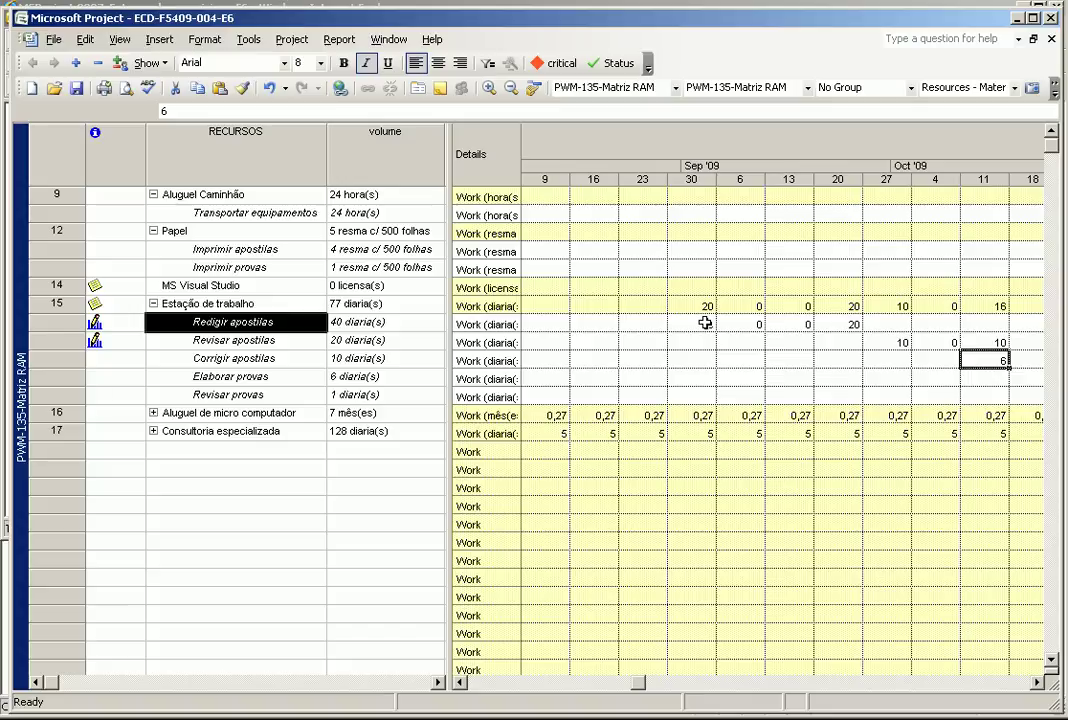
# Widen the resource table through the cost rate table column and review its volume, delivery, payment and rate columns.
pyautogui.click(708, 326)
pyautogui.moveTo(708, 327); pyautogui.dragTo(835, 331)
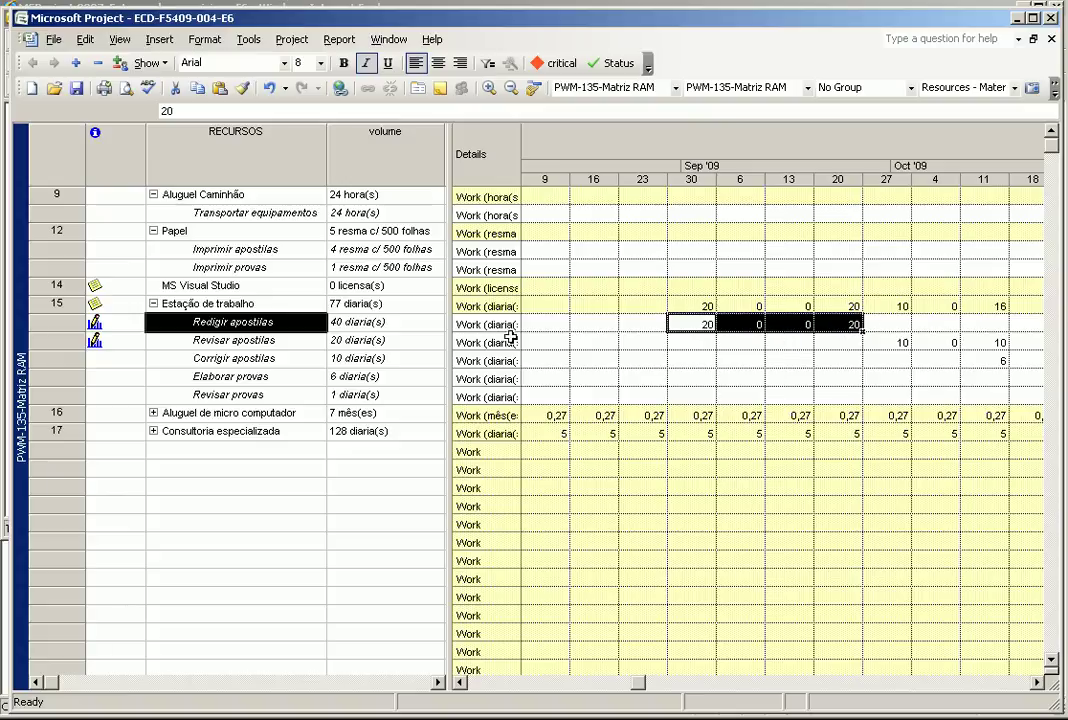
pyautogui.moveTo(449, 218); pyautogui.dragTo(783, 222)
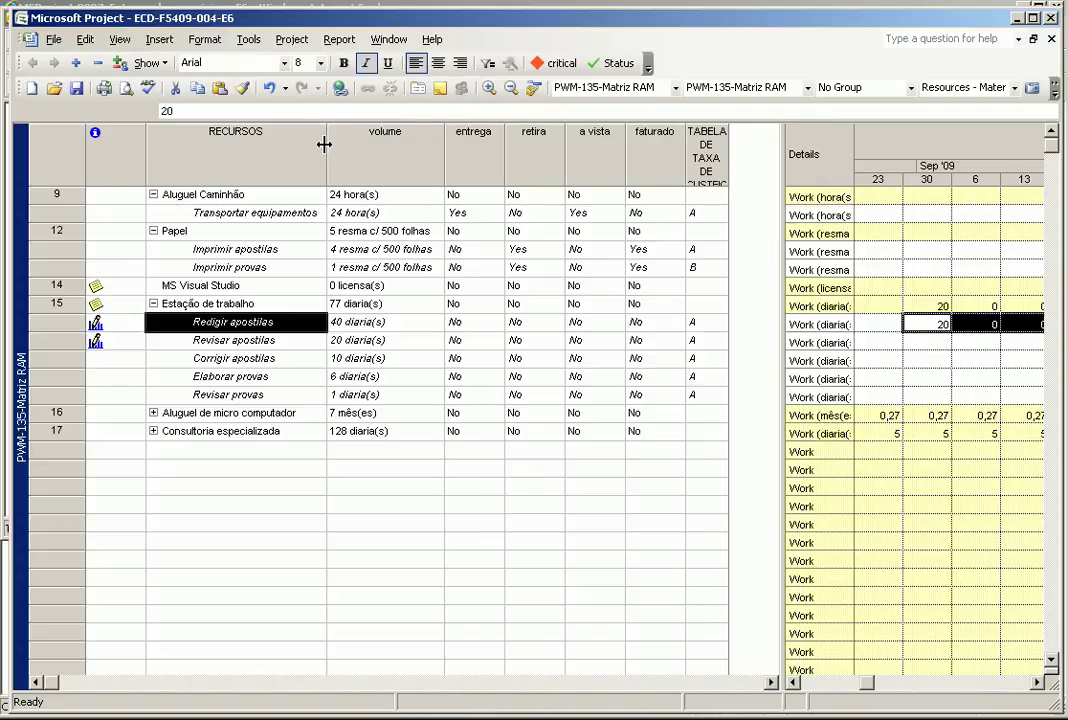
pyautogui.click(382, 148)
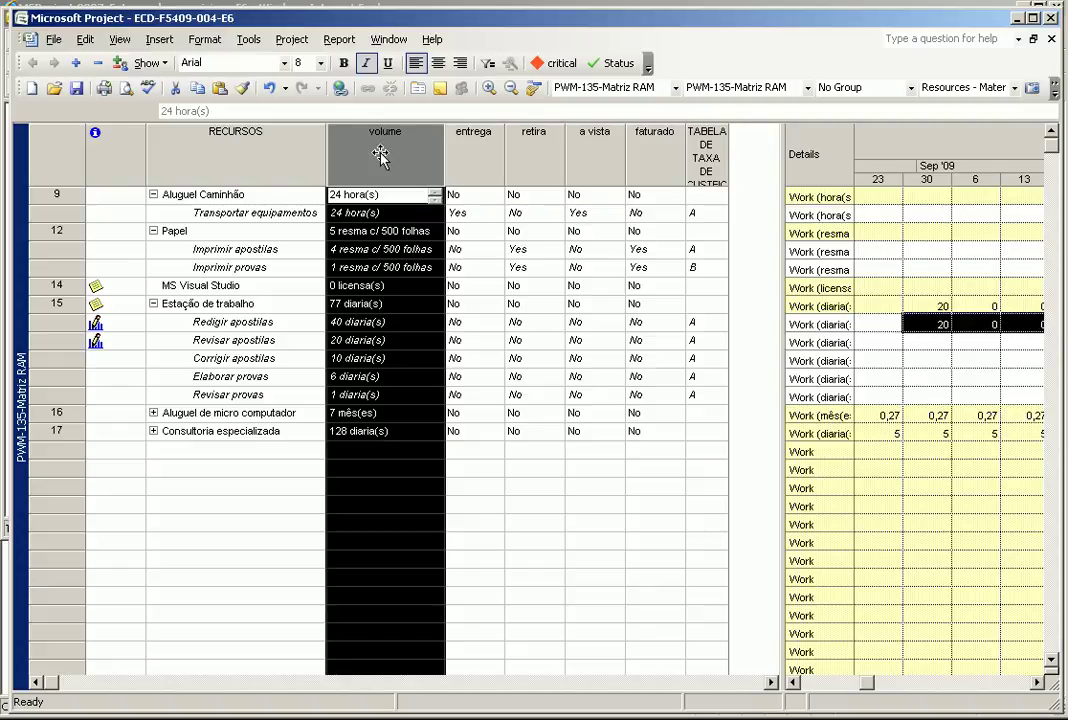
pyautogui.click(265, 152)
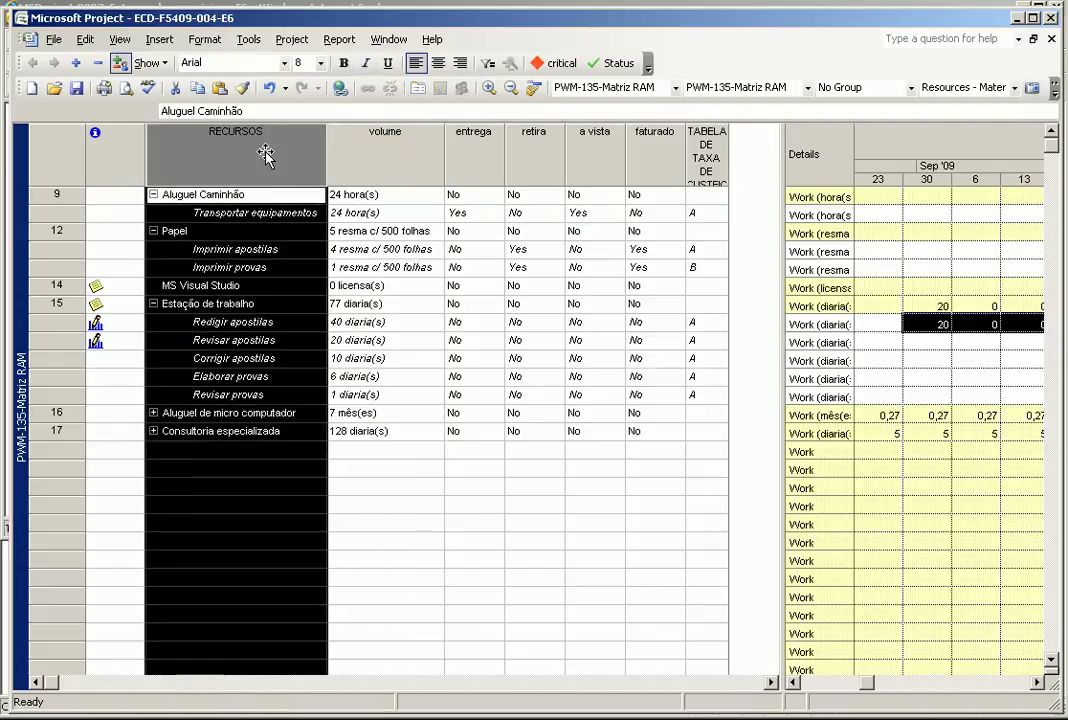
pyautogui.moveTo(457, 145); pyautogui.dragTo(651, 158)
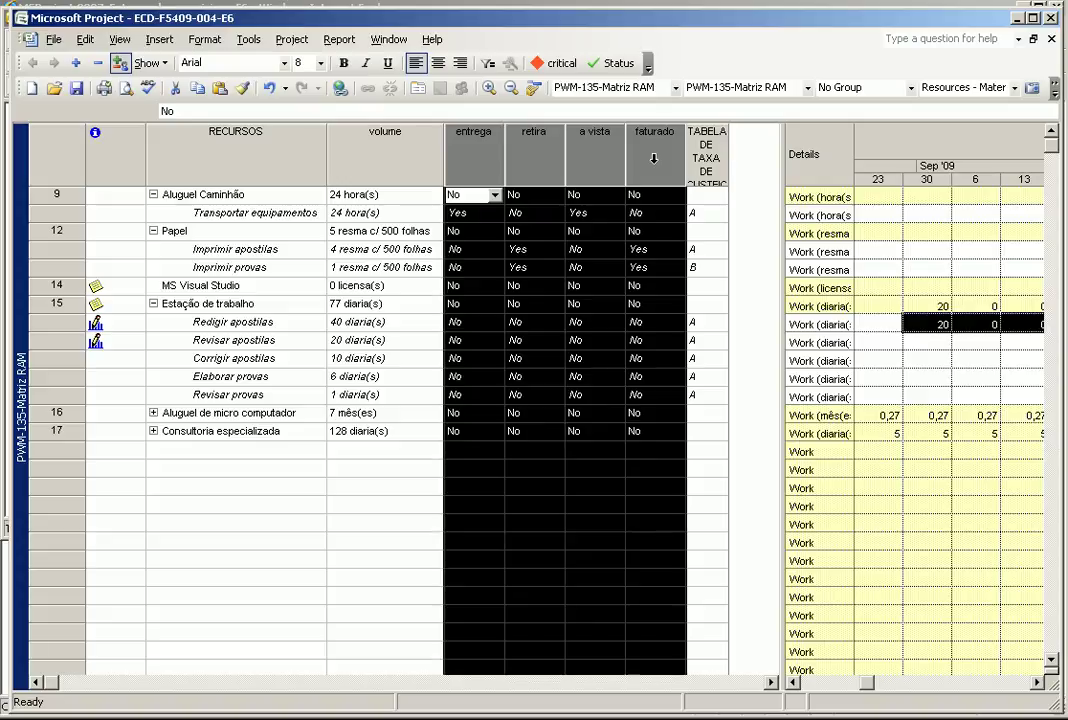
pyautogui.click(705, 142)
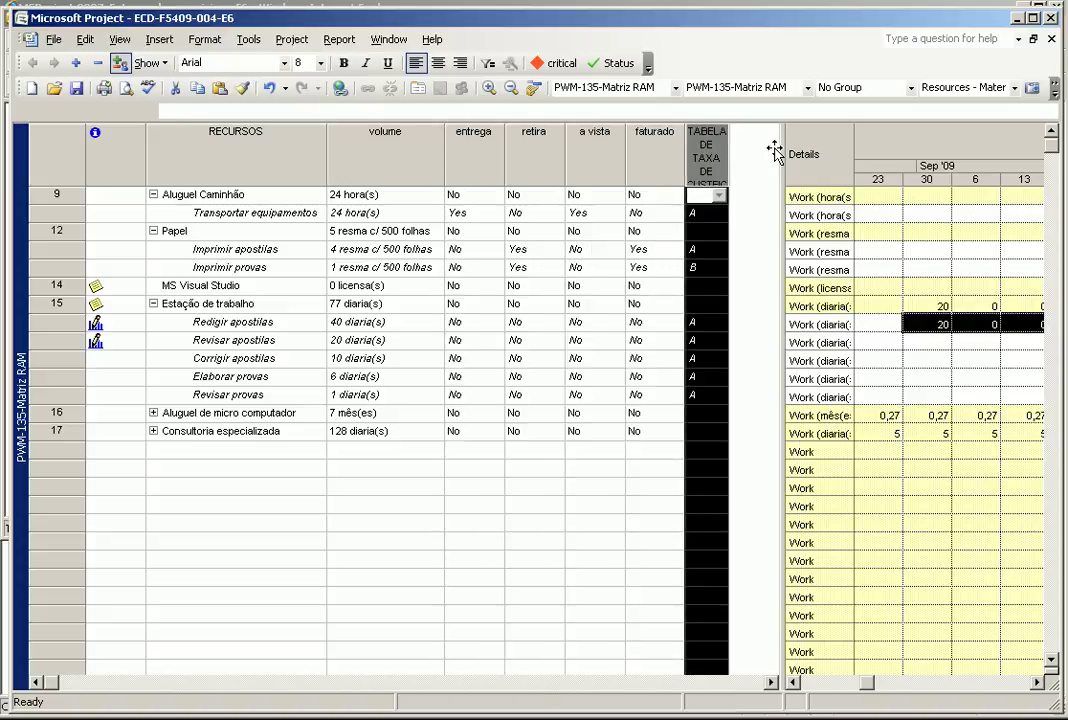
pyautogui.moveTo(775, 150); pyautogui.dragTo(729, 156)
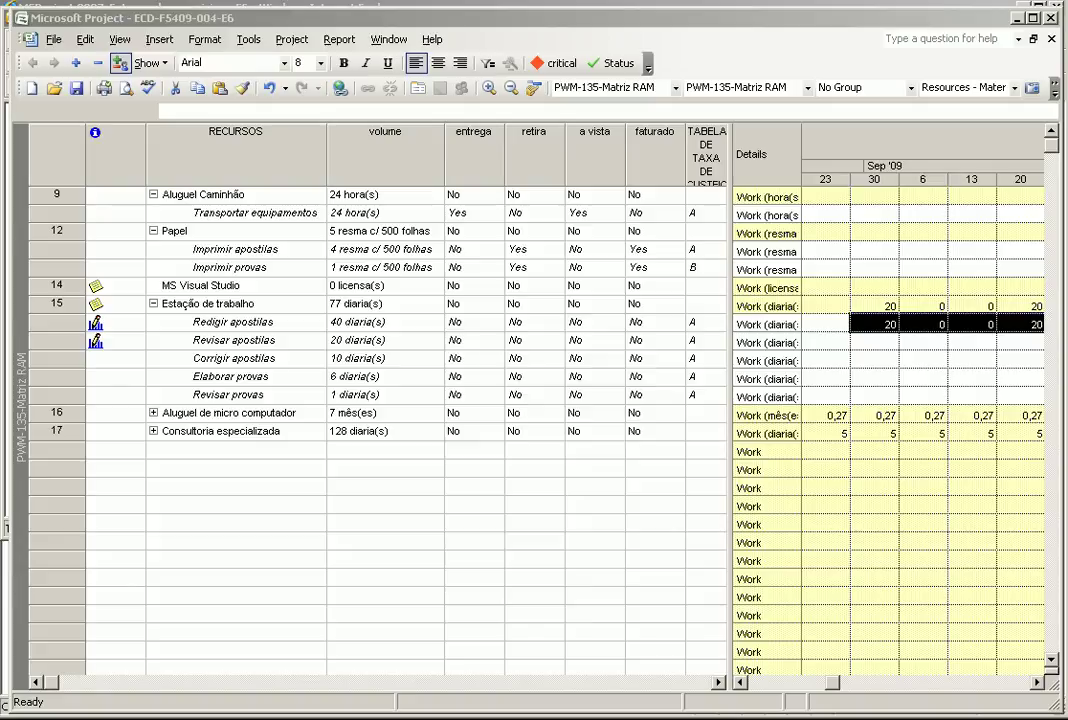
# Switch to the ECD-F5409-004-E6-Pool de Recursos file and enlarge its resource sheet over the notes form.
pyautogui.click(388, 39)
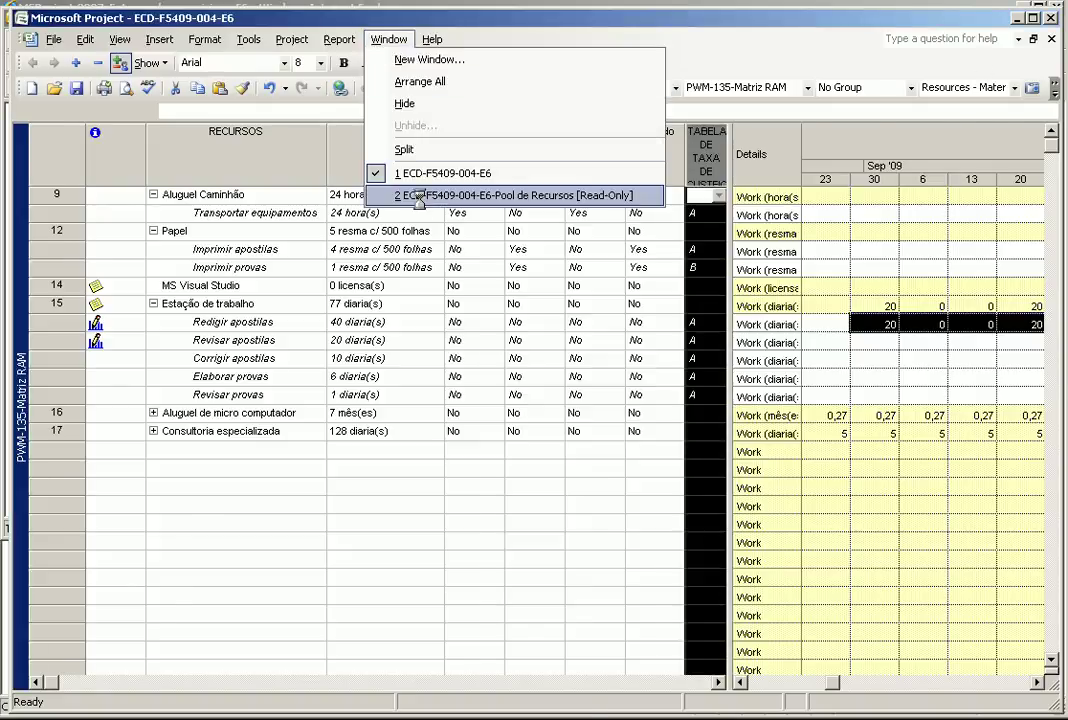
pyautogui.click(350, 192)
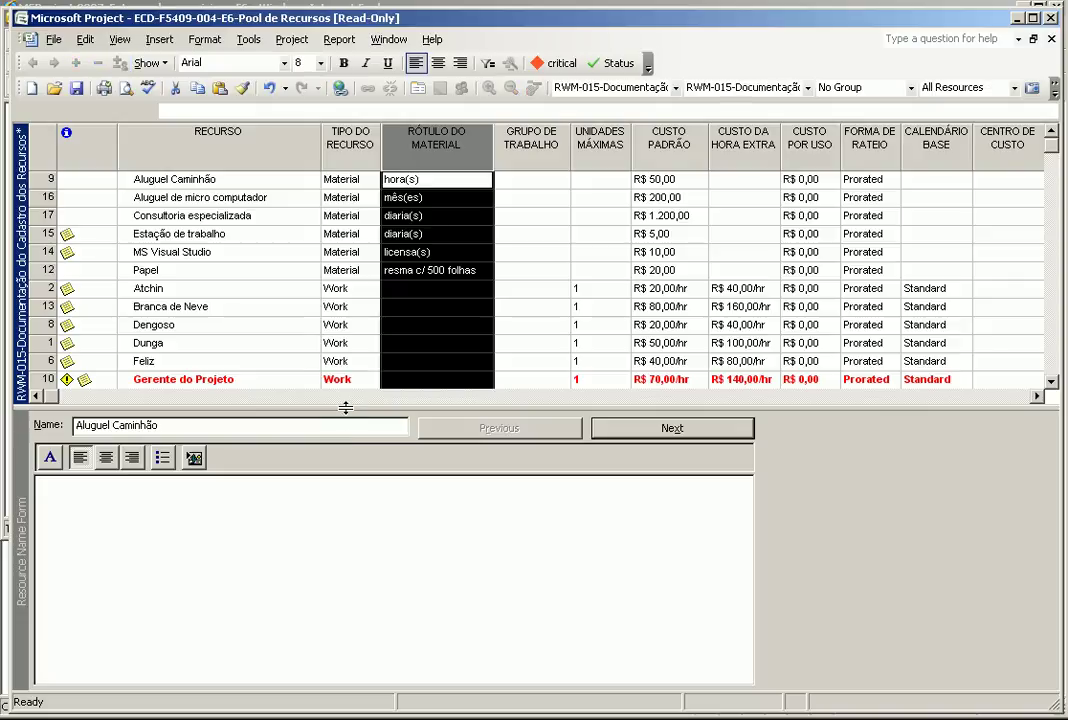
pyautogui.moveTo(326, 407); pyautogui.dragTo(322, 648)
# Add two new resources named verba geral and impostos below the existing resources.
pyautogui.click(295, 525)
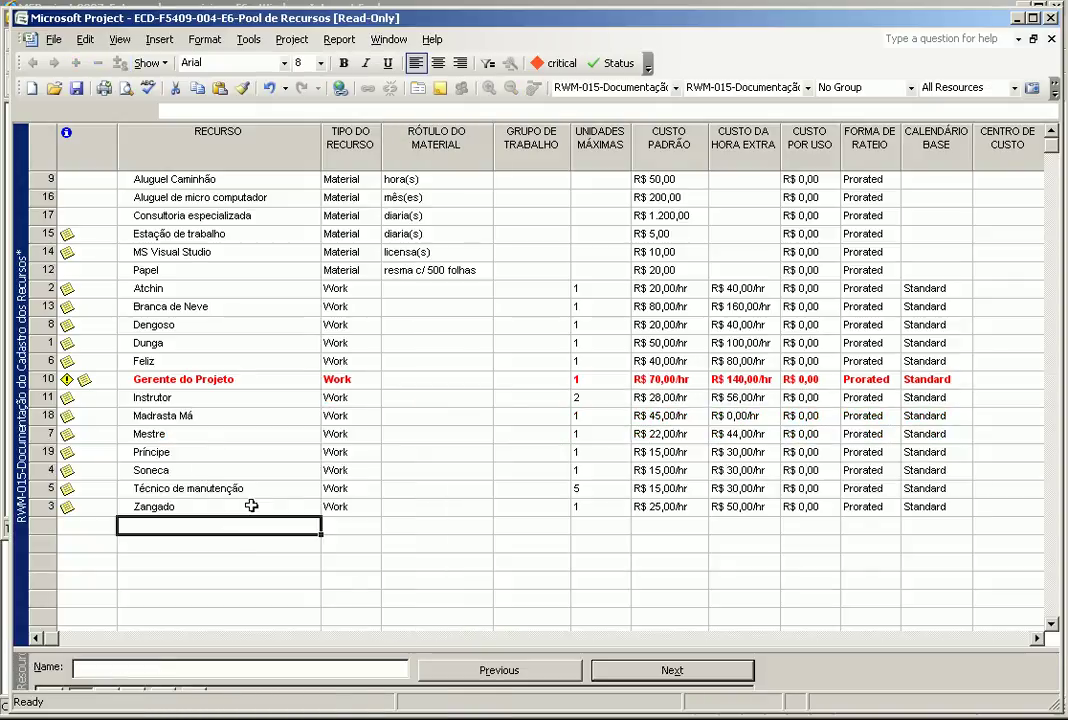
pyautogui.write('verba geral')
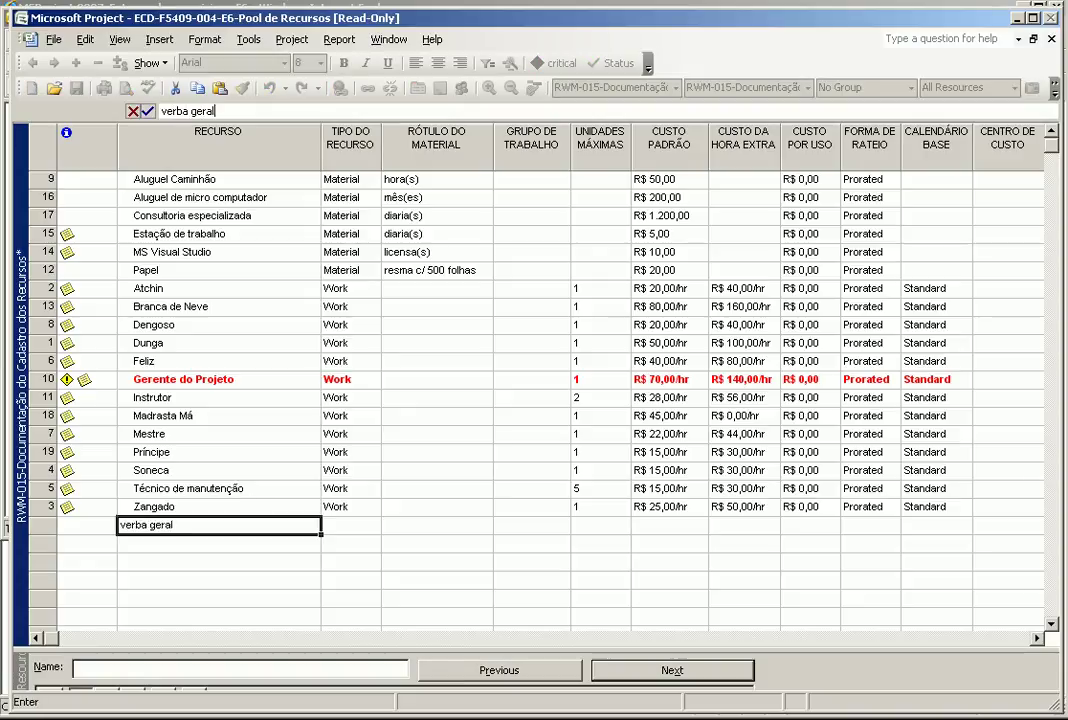
pyautogui.press('Return')
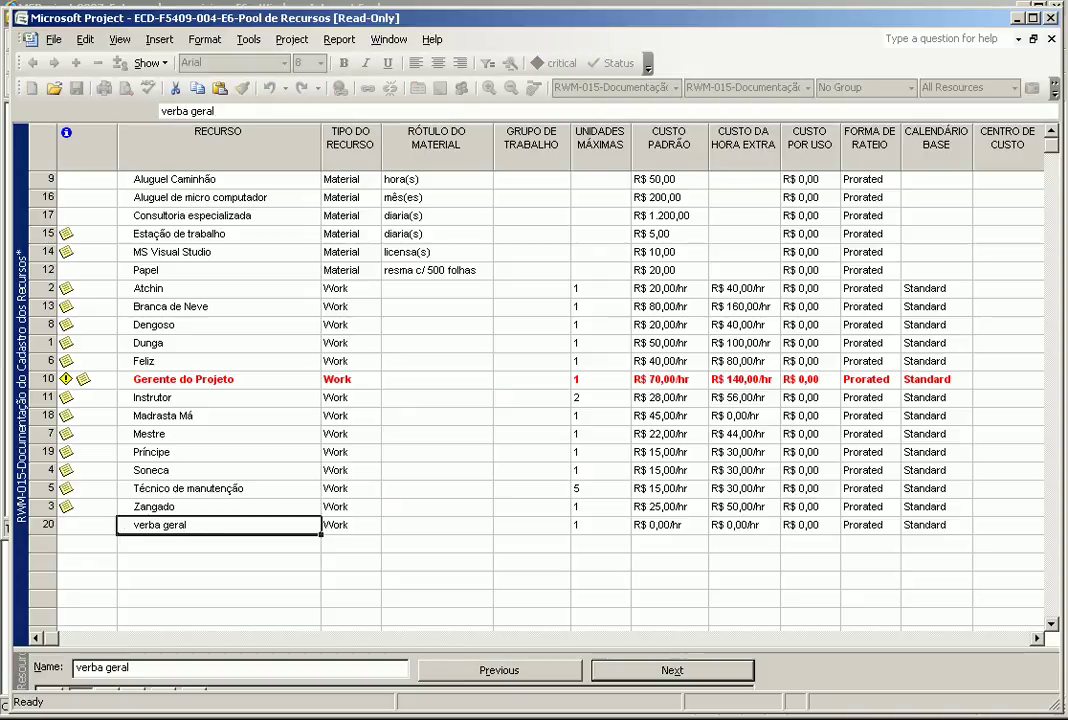
pyautogui.click(218, 543)
pyautogui.click(218, 525)
pyautogui.click(218, 543)
pyautogui.write('impostos')
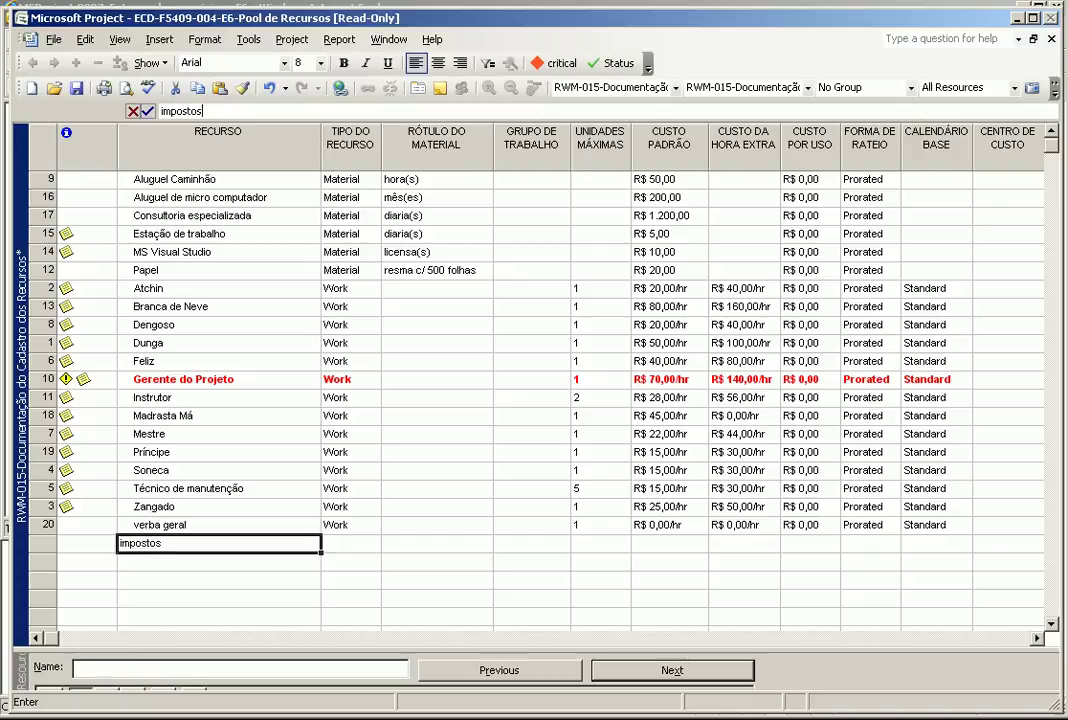
pyautogui.press('Tab')
# Set the resource type of verba geral and impostos to Cost.
pyautogui.press('Up')
pyautogui.write('cost')
pyautogui.press('Return')
pyautogui.write('cost')
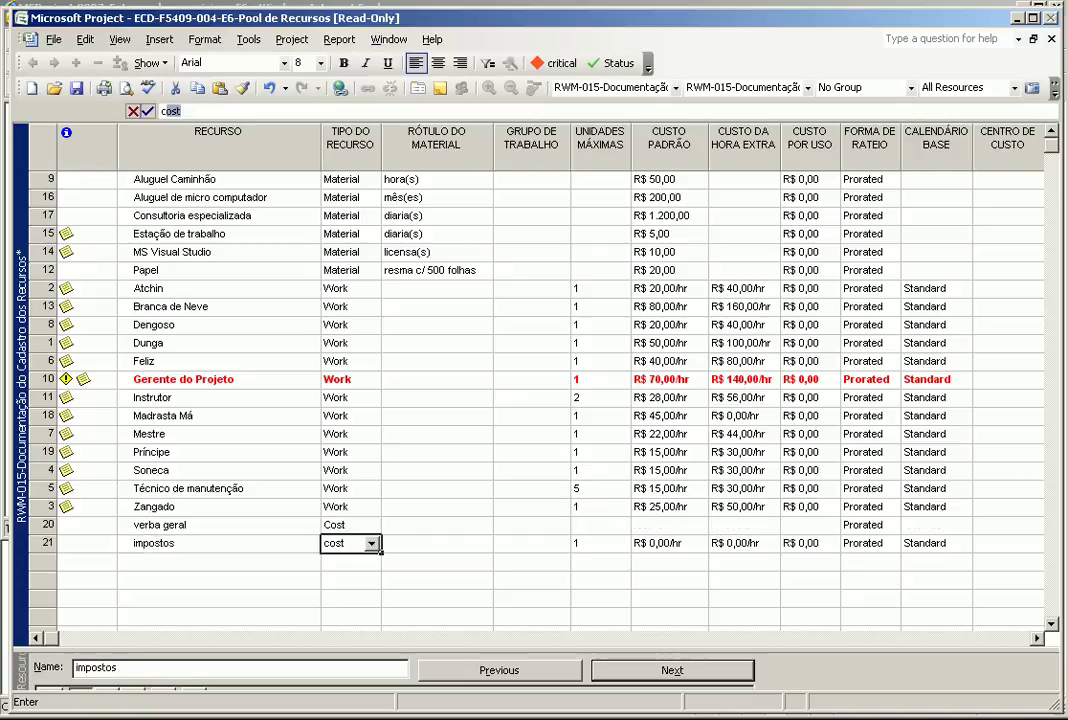
pyautogui.press('Return')
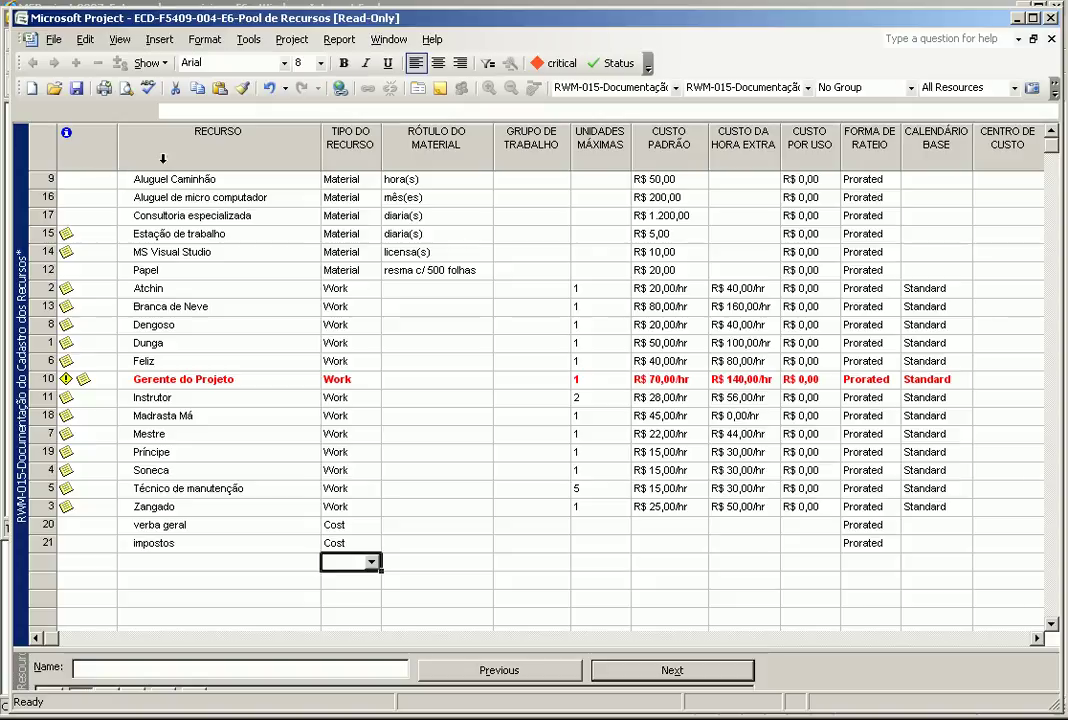
# Return to the ECD-F5409-004-E6 project and display the PWM-095-Cronograma do Projeto view.
pyautogui.click(389, 39)
pyautogui.click(423, 175)
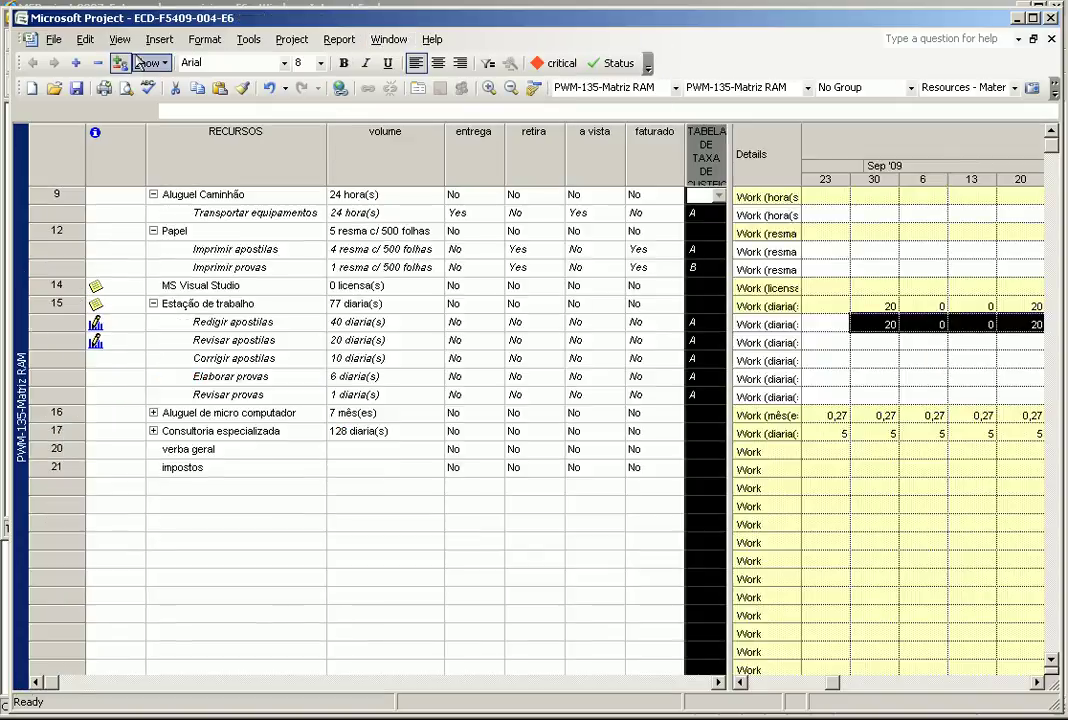
pyautogui.click(119, 39)
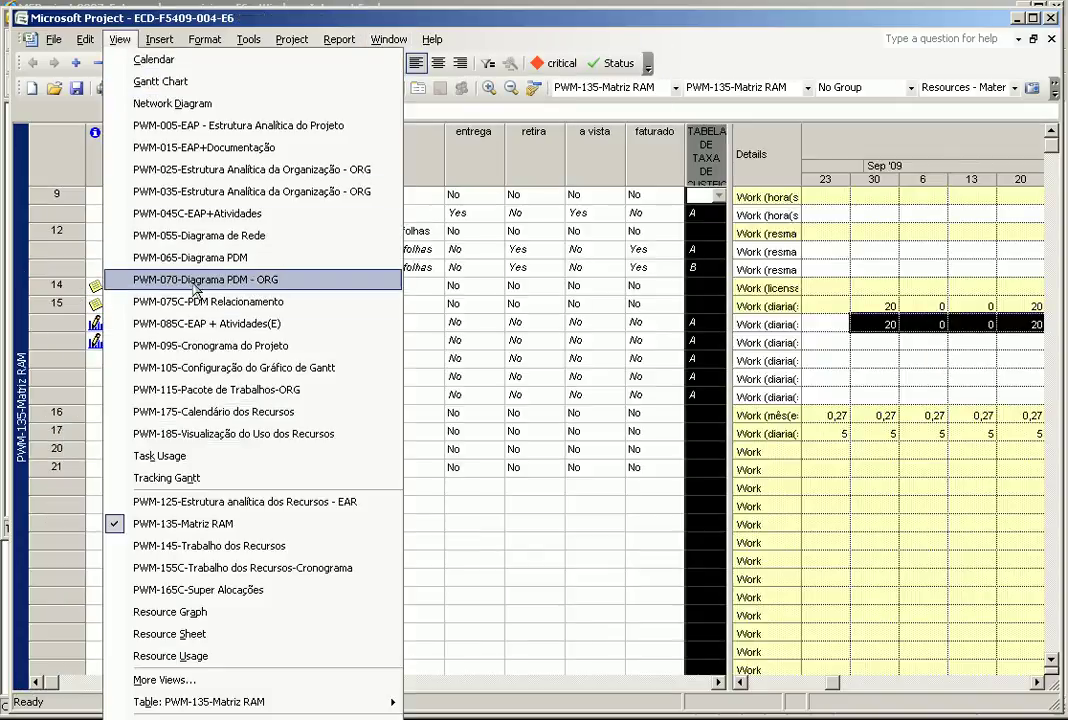
pyautogui.click(201, 346)
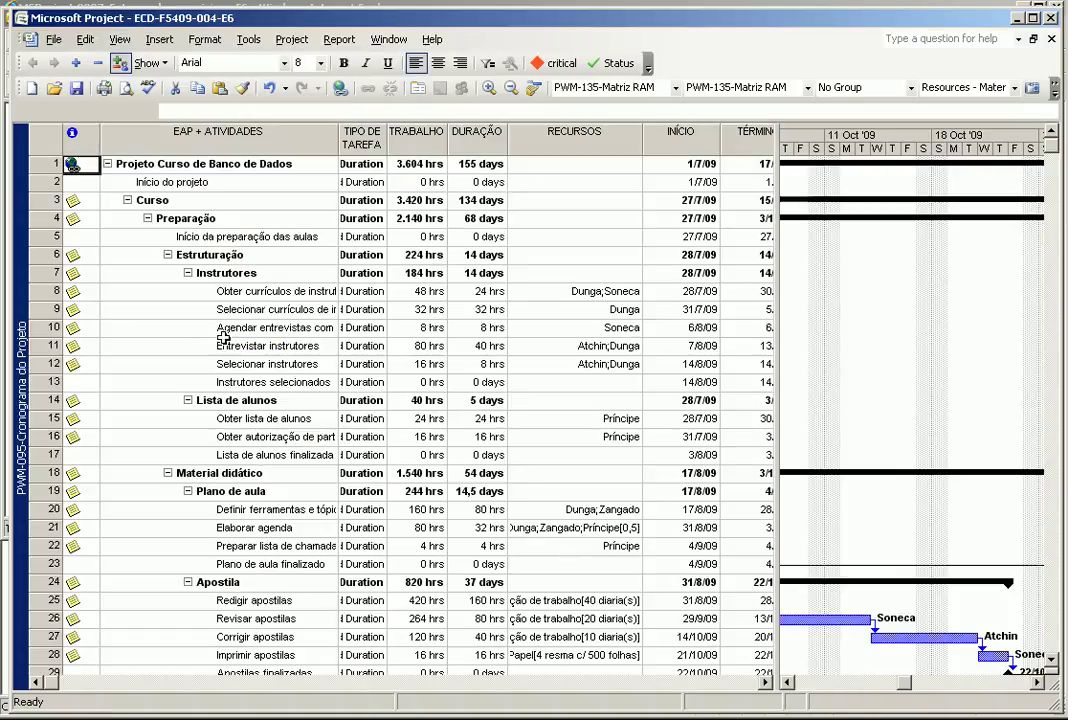
# Widen the EAP + ATIVIDADES column and select the tasks under Instrutores.
pyautogui.moveTo(339, 138); pyautogui.dragTo(402, 138)
pyautogui.moveTo(286, 291); pyautogui.dragTo(300, 382)
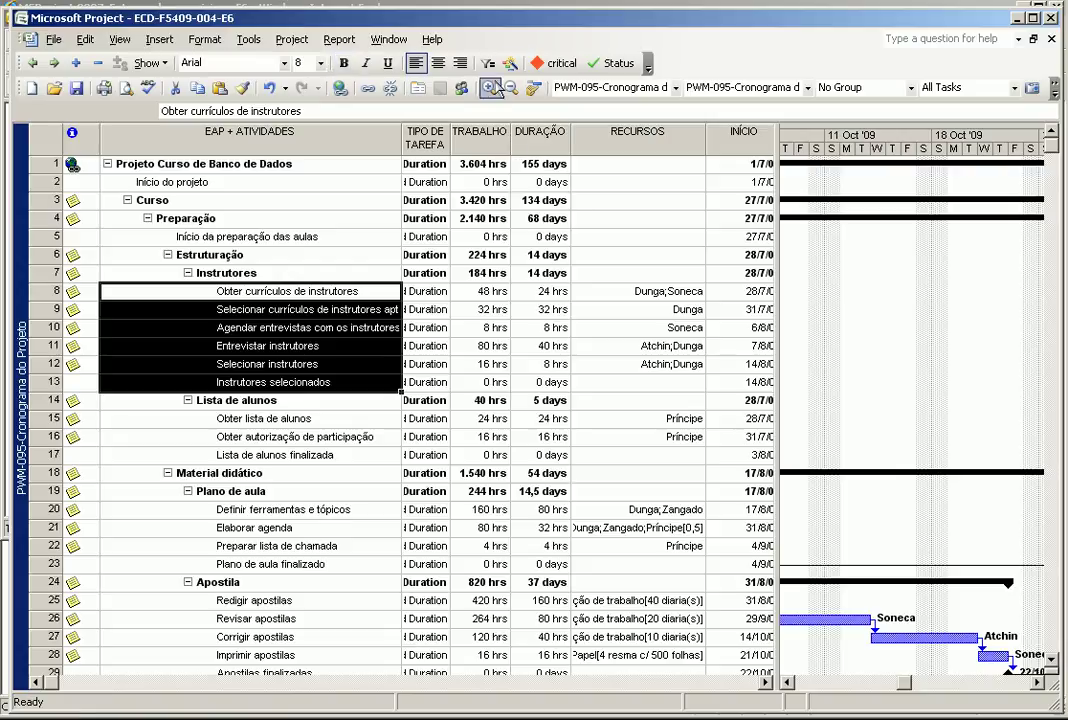
# Assign the verba geral resource to the selected tasks 8 to 13 with a cost of R$ 120.
pyautogui.click(461, 88)
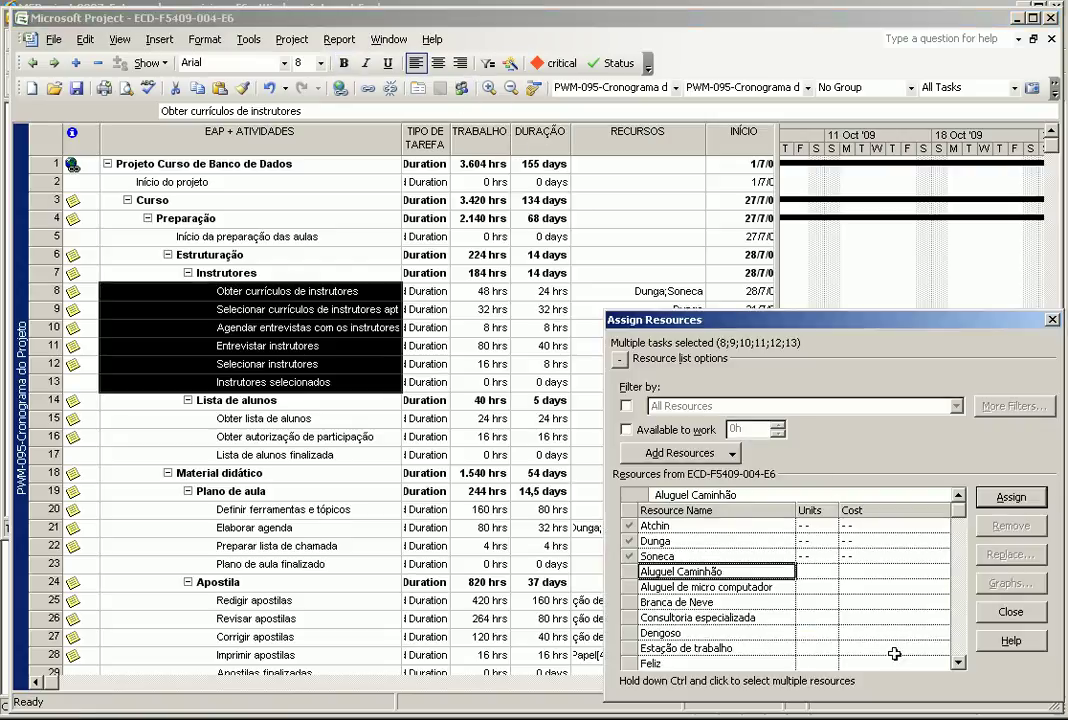
pyautogui.click(958, 648)
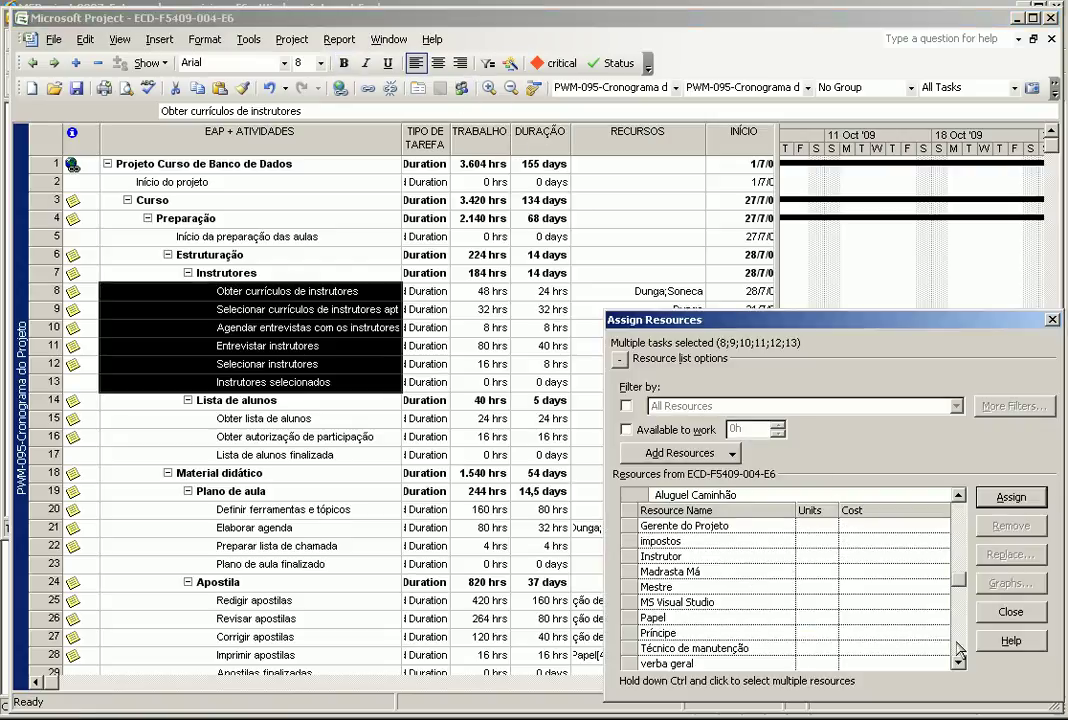
pyautogui.click(893, 663)
pyautogui.write('120')
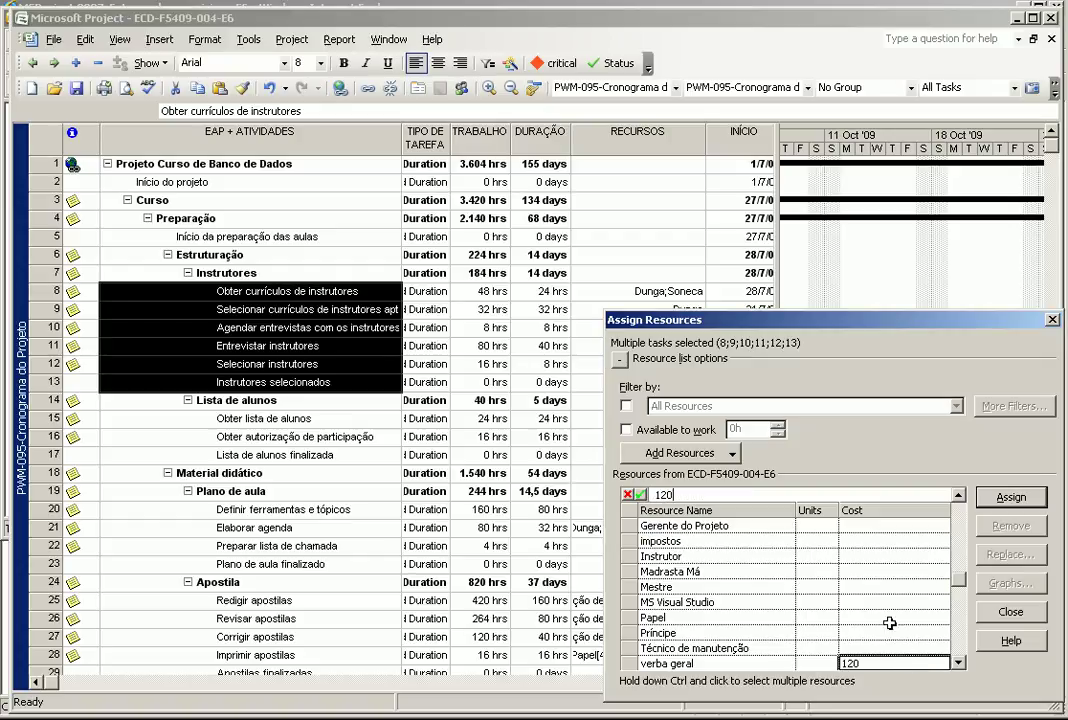
pyautogui.press('Return')
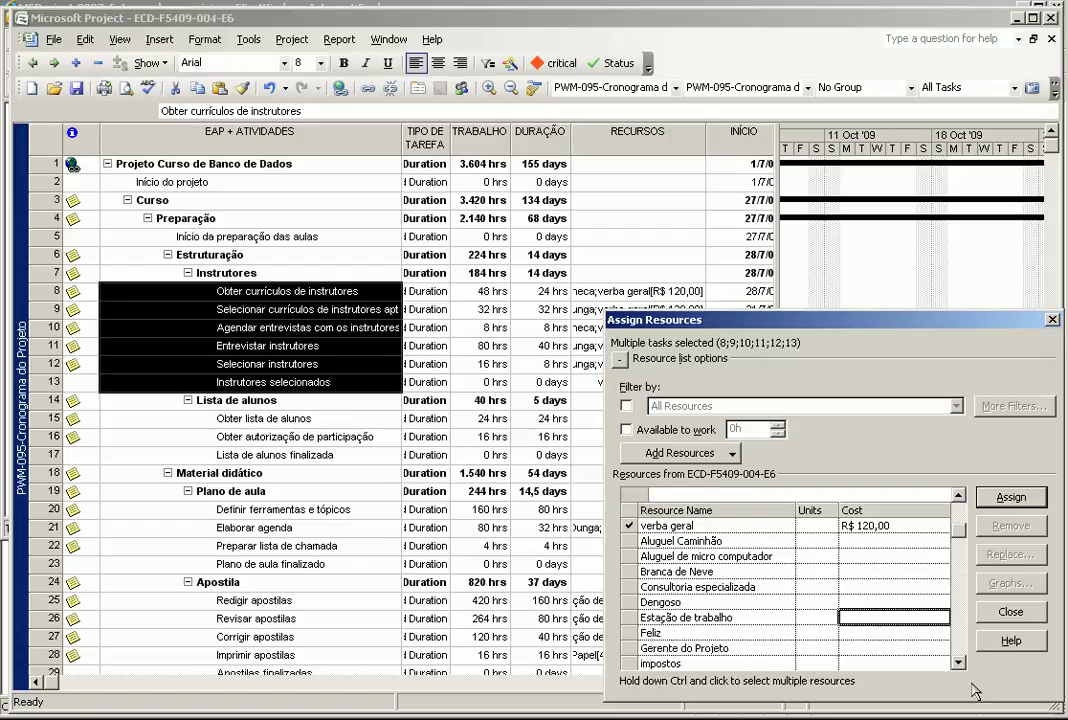
# Assign the impostos resource to tasks 8 to 13 with a cost of R$ 500.
pyautogui.scroll(-3, 805, 540)
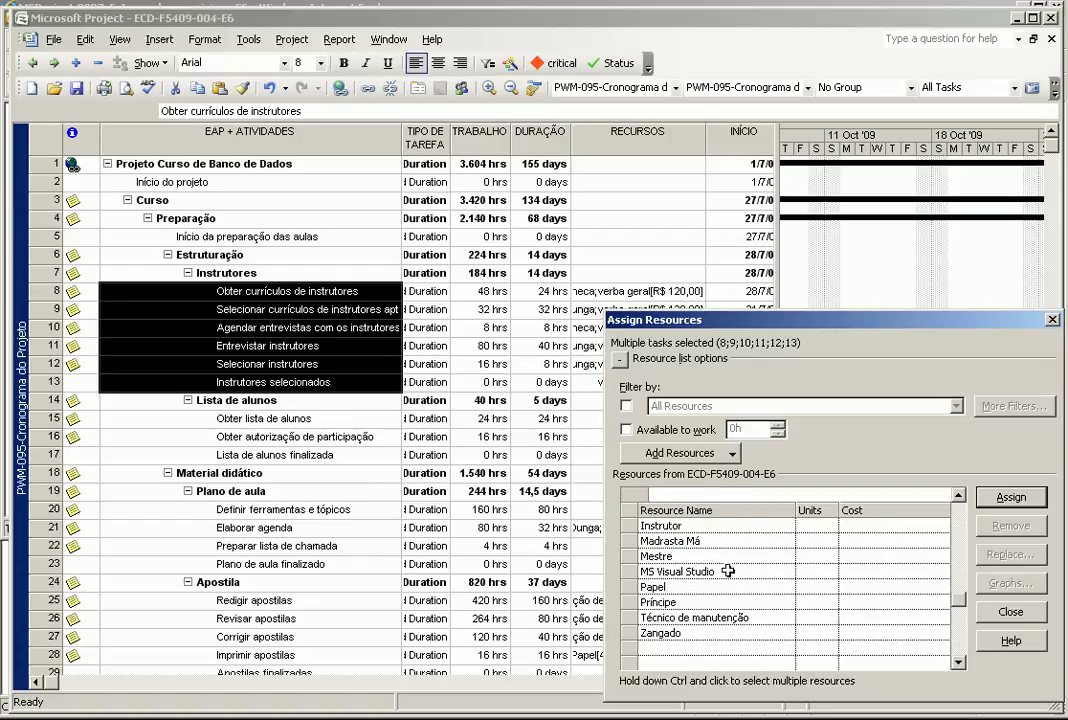
pyautogui.click(958, 497)
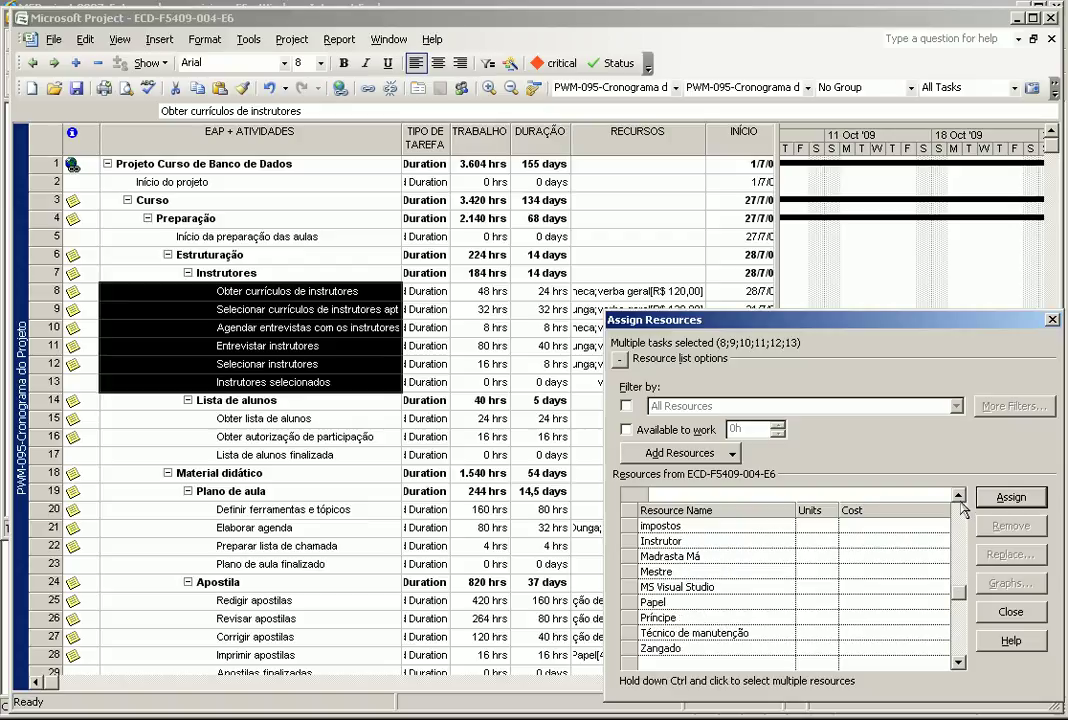
pyautogui.click(929, 520)
pyautogui.write('500')
pyautogui.press('Return')
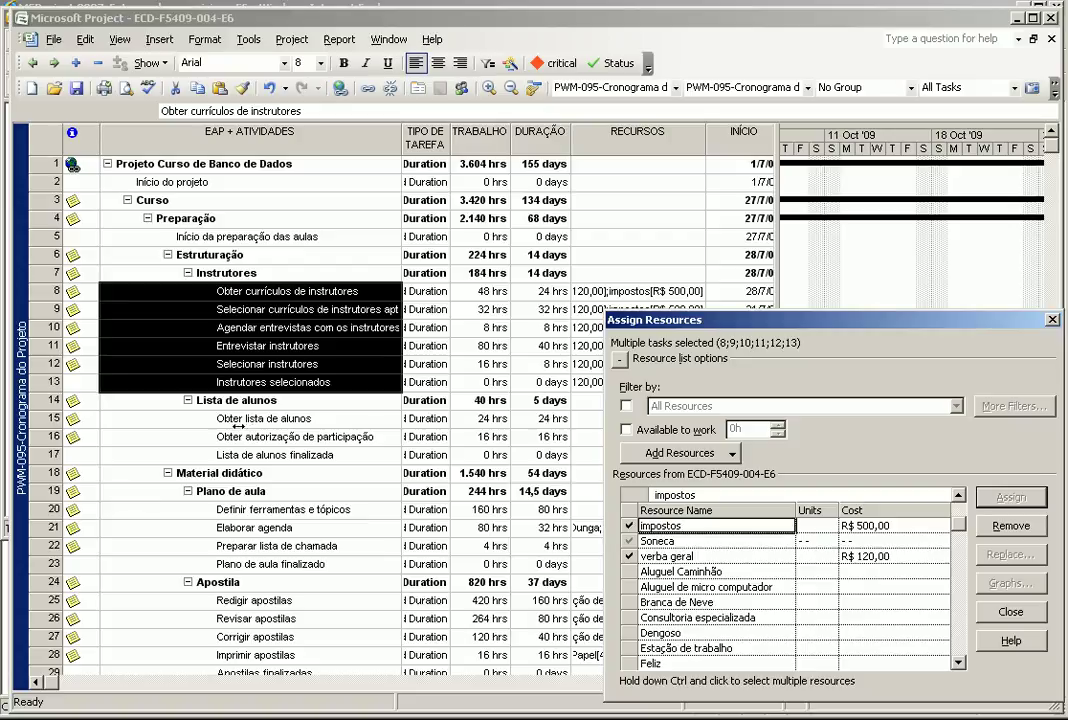
# Assign the impostos resource to tasks 15 to 17, 22 and 25 to 28 with a cost of R$ 250.
pyautogui.moveTo(268, 418); pyautogui.dragTo(270, 455)
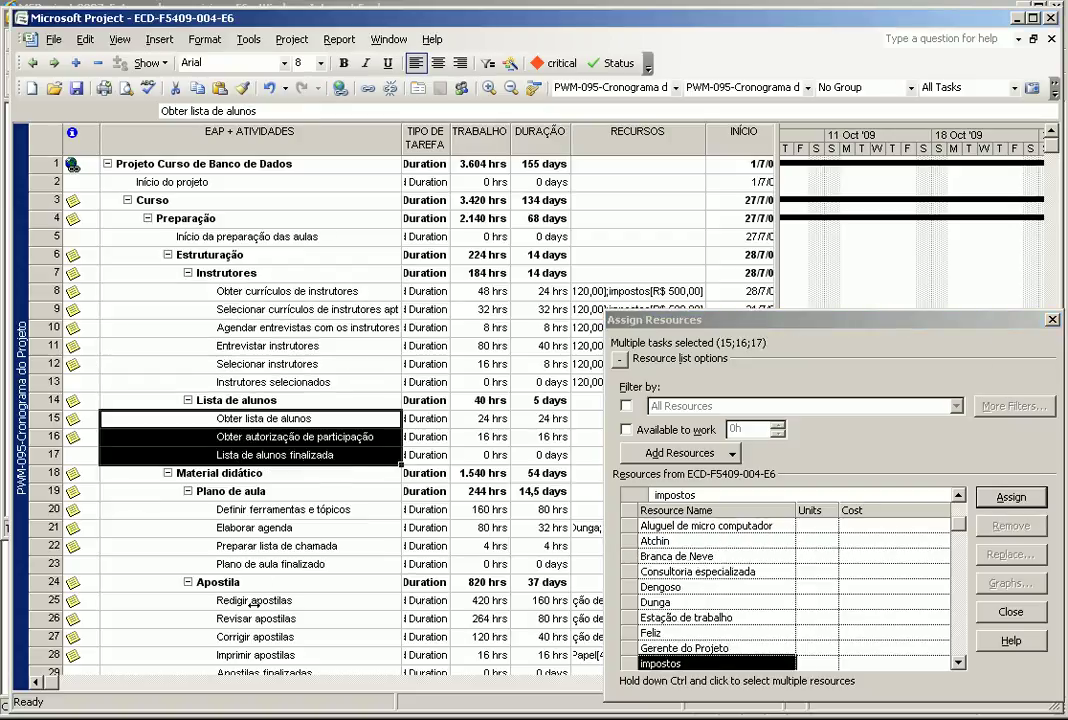
pyautogui.moveTo(253, 601); pyautogui.dragTo(288, 655)
pyautogui.keyDown('ctrl'); pyautogui.click(308, 545); pyautogui.keyUp('ctrl')
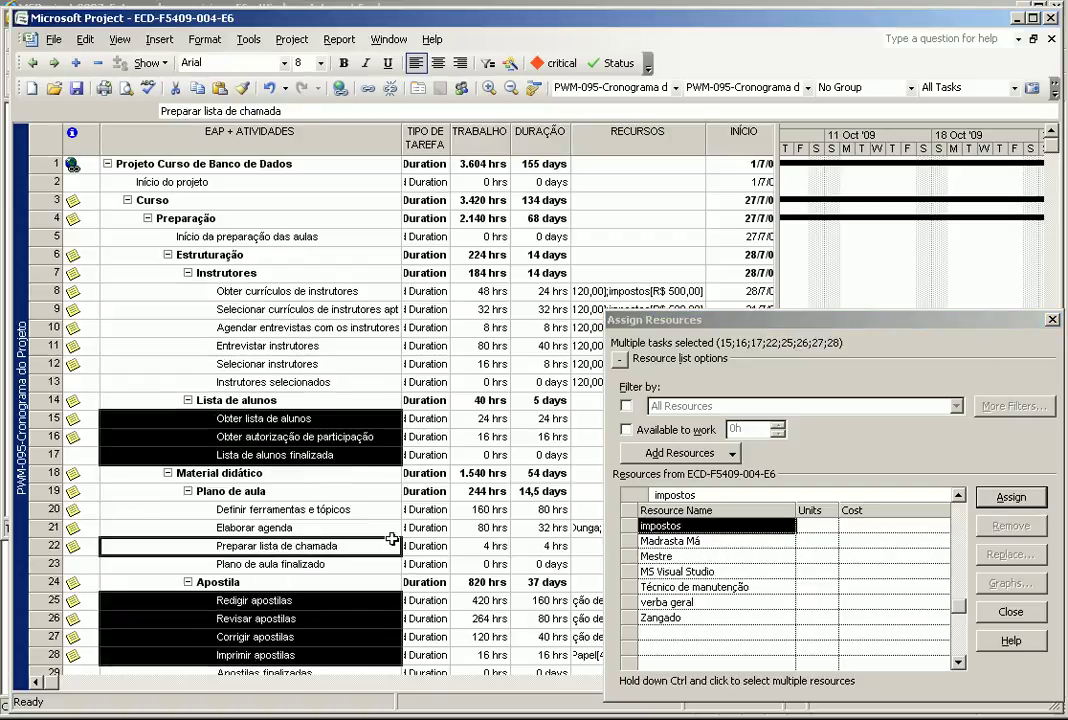
pyautogui.click(880, 525)
pyautogui.write('25')
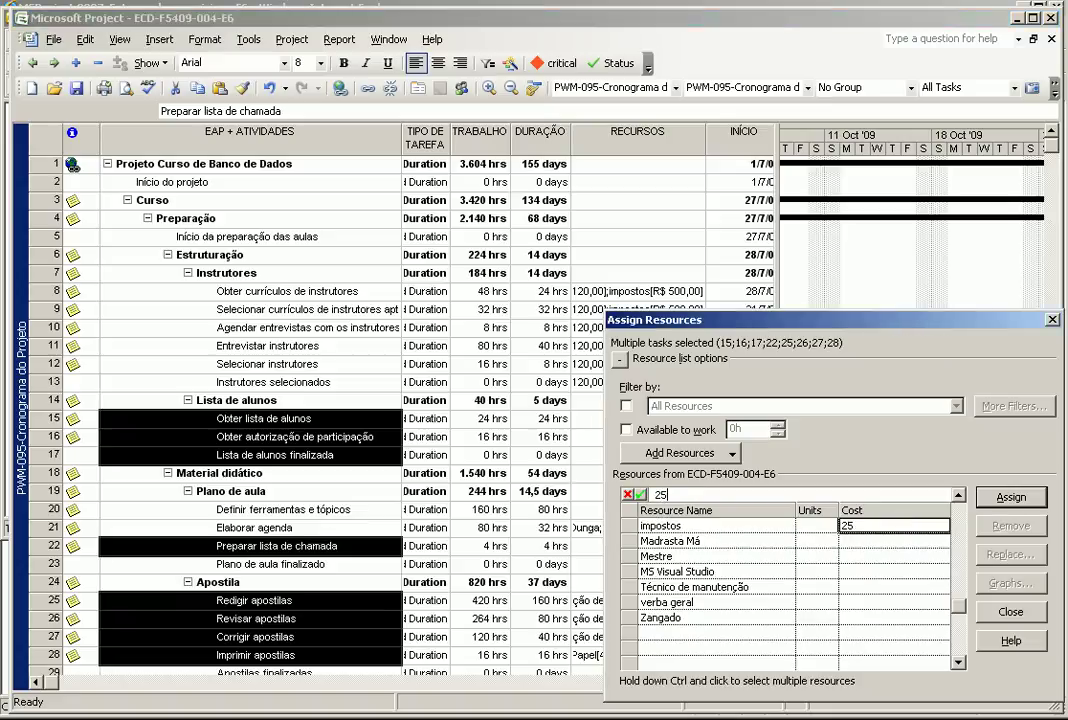
pyautogui.write('0')
pyautogui.press('Return')
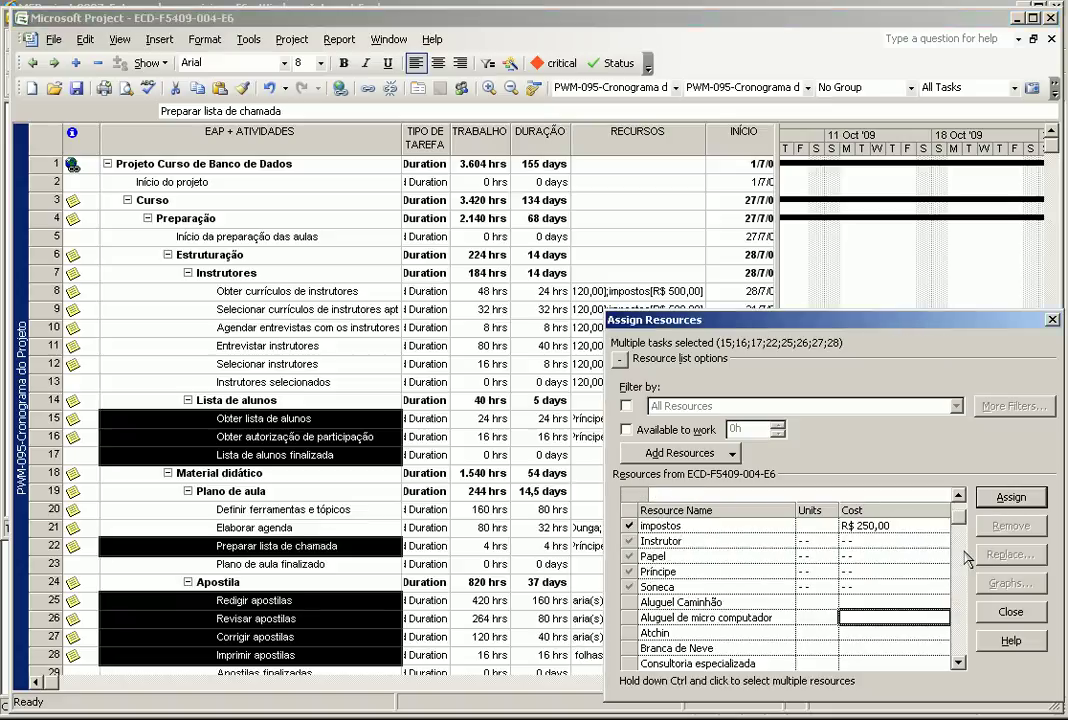
# Assign verba geral at a cost of R$ 120 to tasks 15 to 17, 22 and 25 to 28, and close the resource assignment.
pyautogui.scroll(-4, 966, 648)
pyautogui.click(939, 650)
pyautogui.write('12')
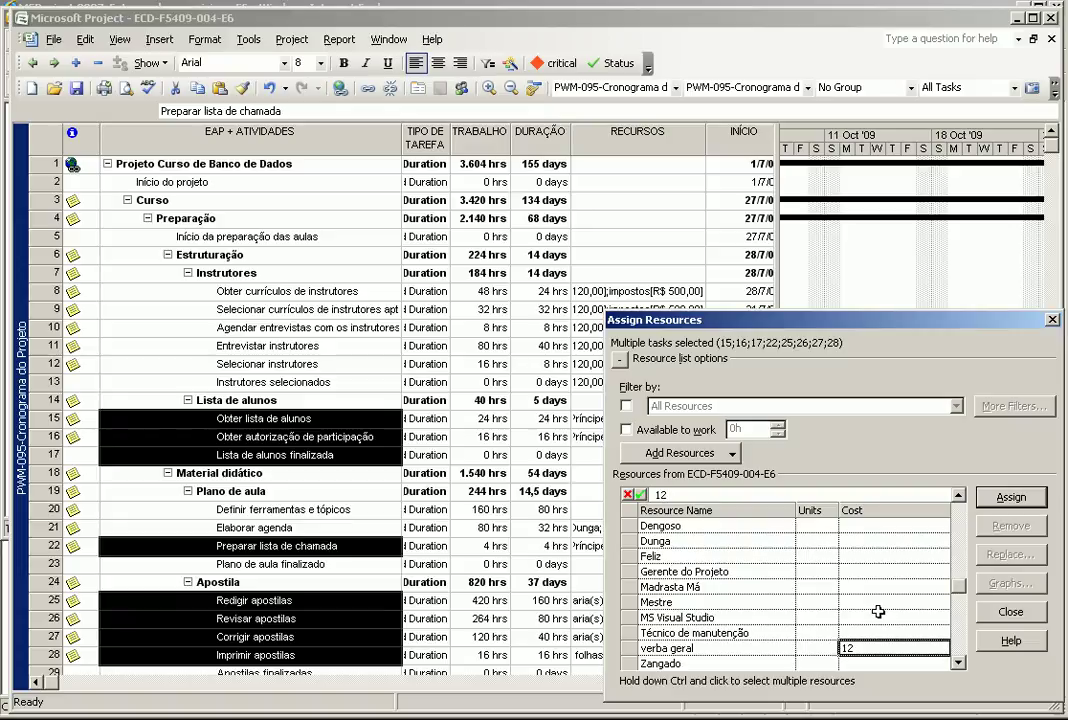
pyautogui.write('0')
pyautogui.press('Return')
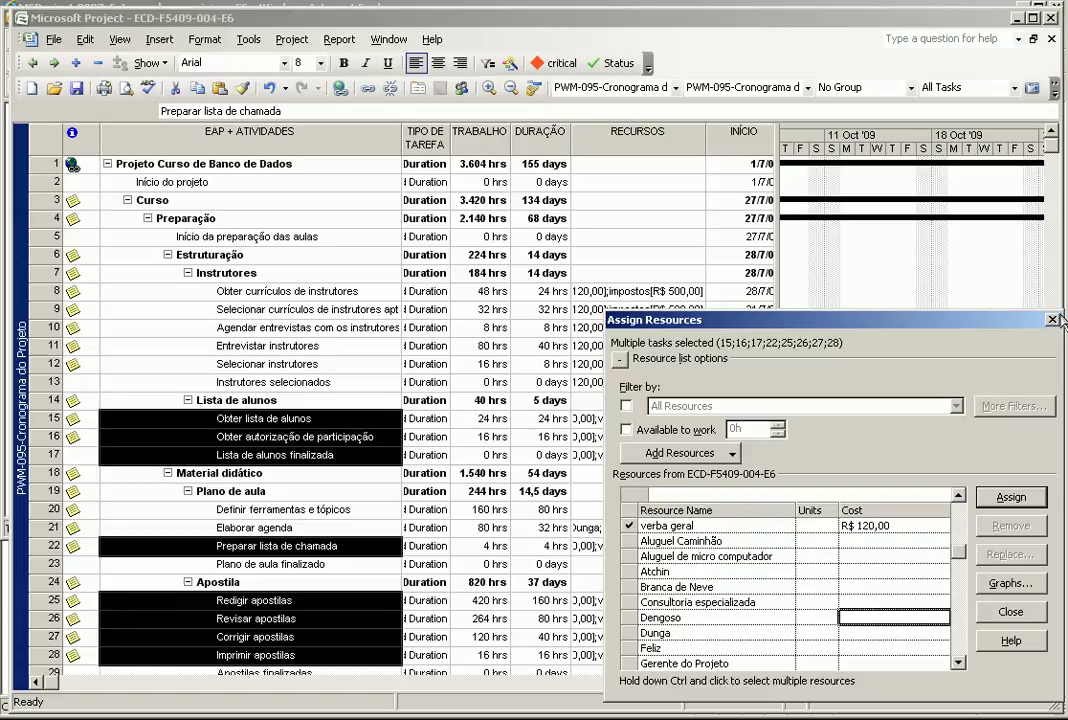
pyautogui.click(1052, 319)
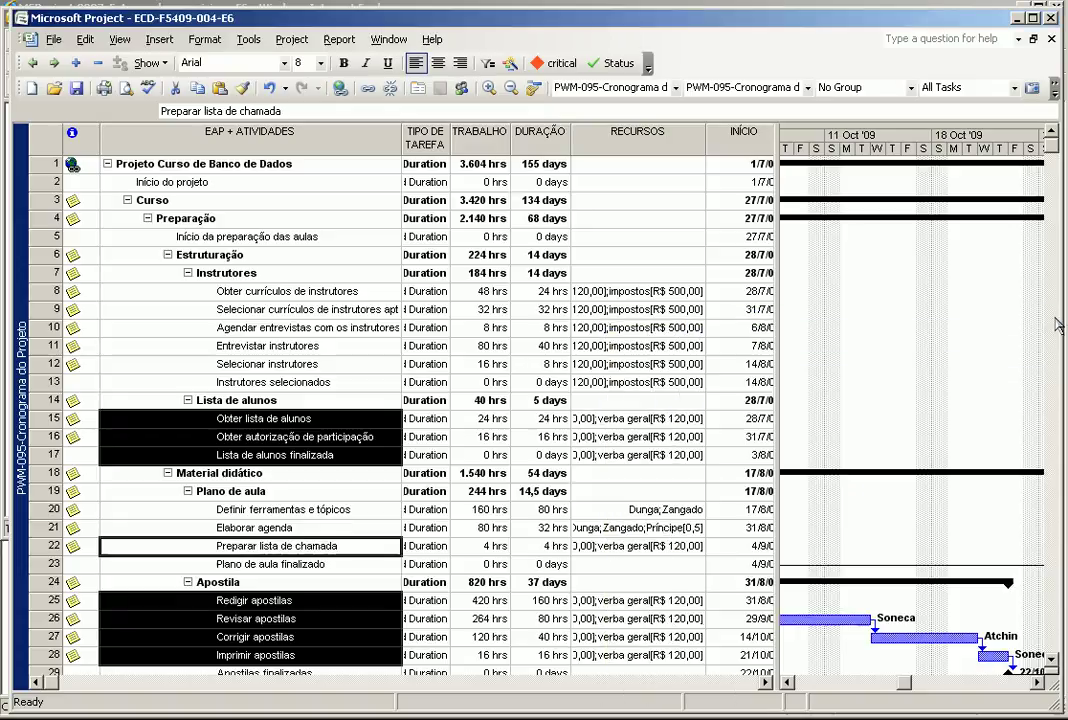
# Switch to the PWM-135-Matriz RAM view and filter it with Resources - Cost.
pyautogui.click(119, 39)
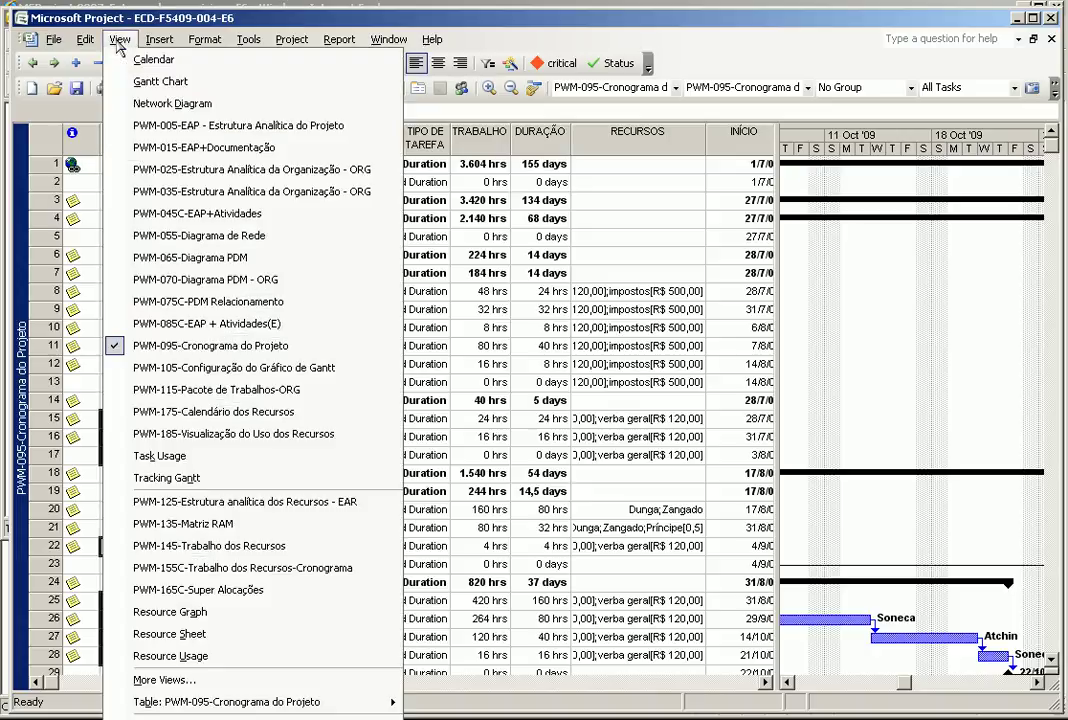
pyautogui.click(296, 518)
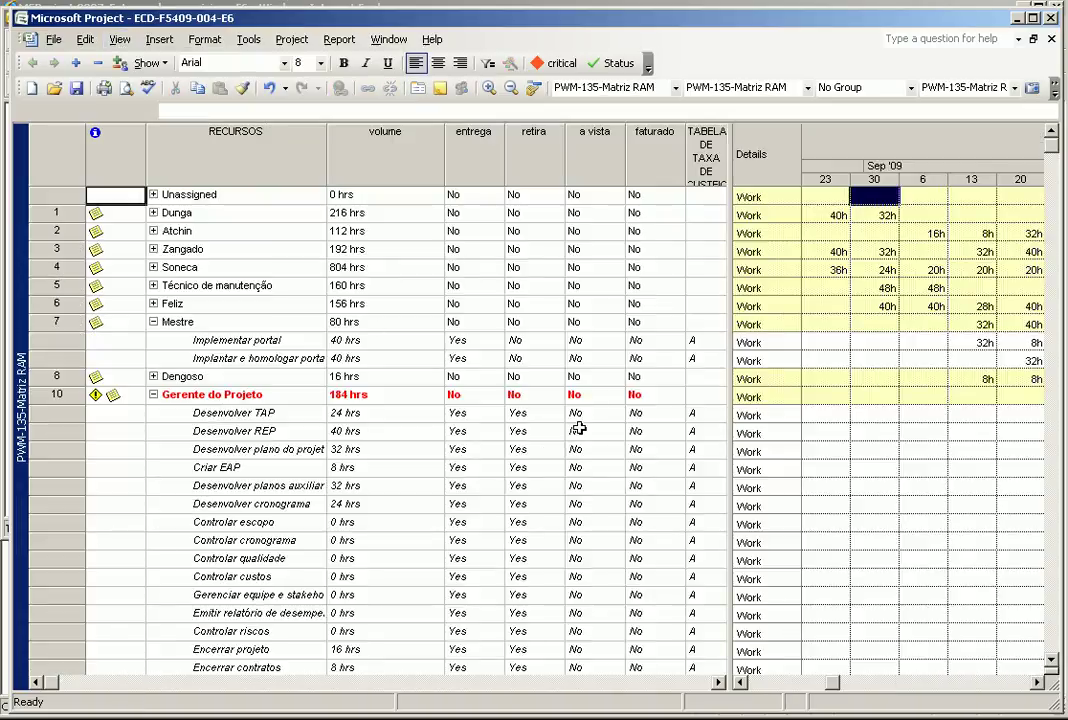
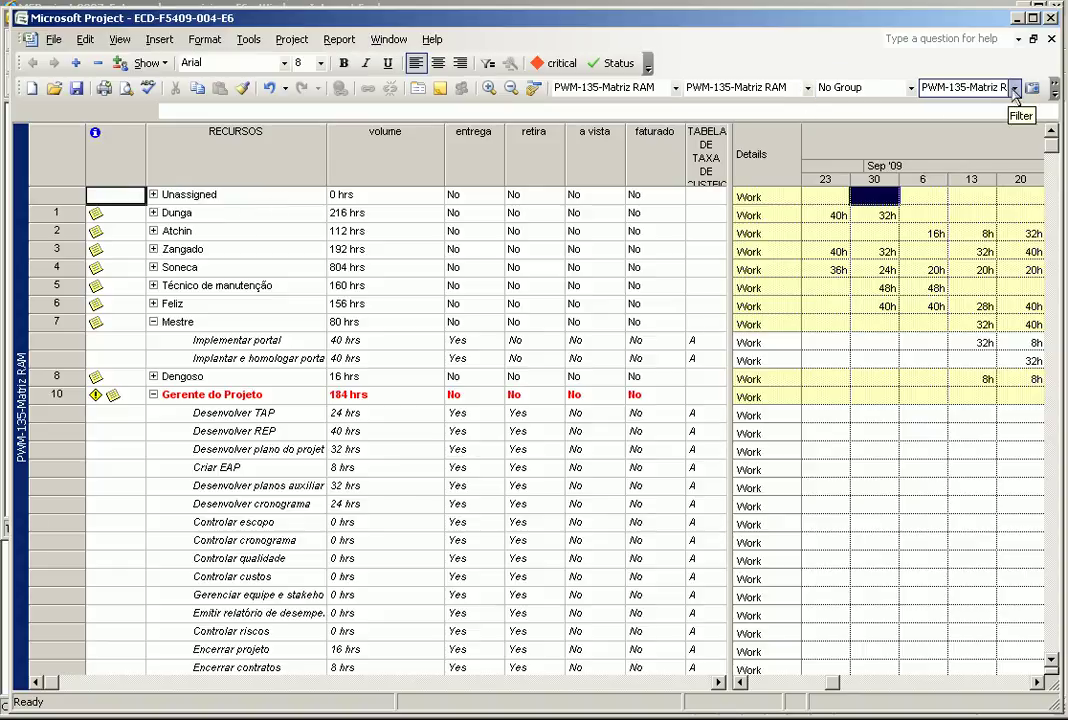
pyautogui.click(1014, 88)
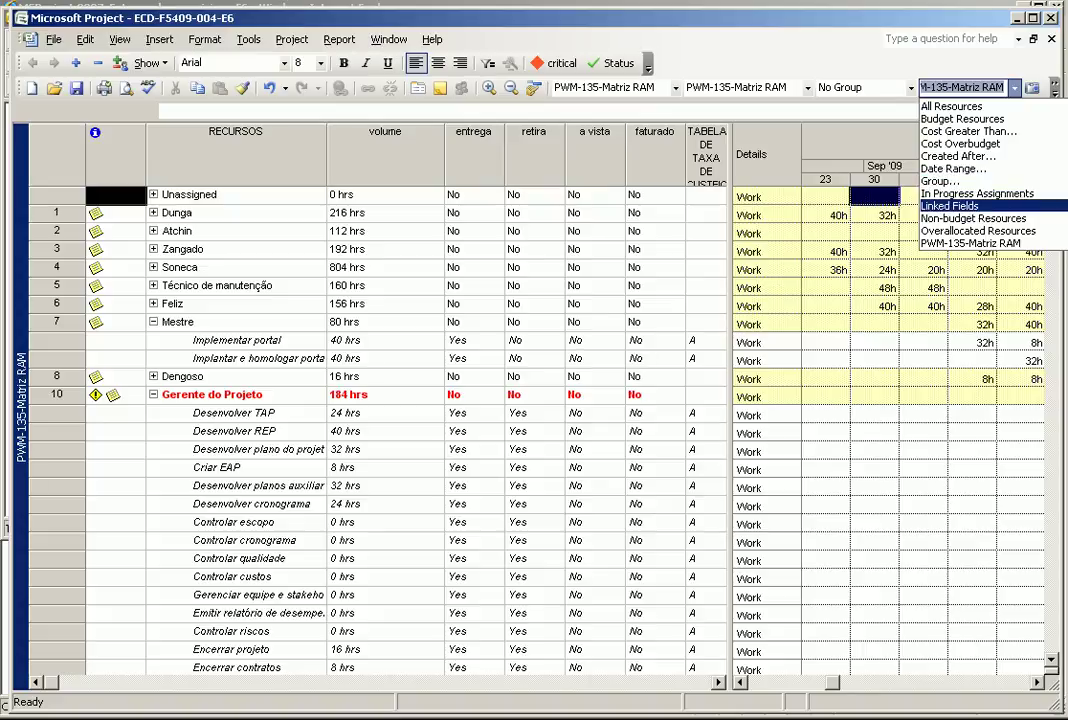
pyautogui.scroll(-4, 990, 175)
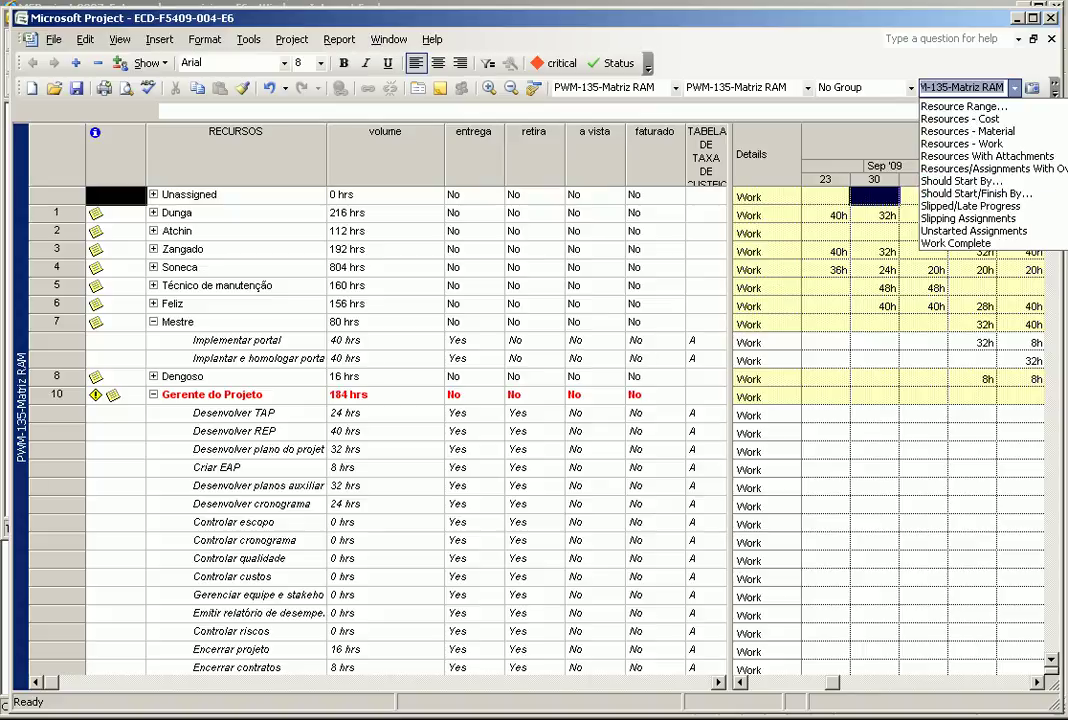
pyautogui.click(975, 118)
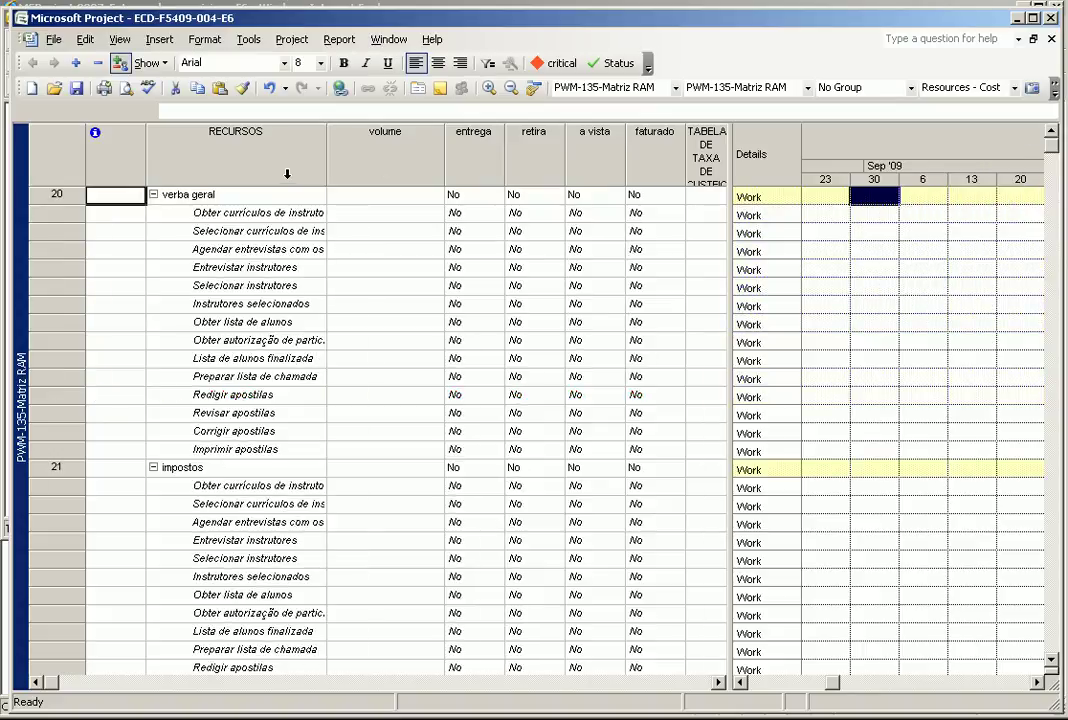
# Collapse the task assignments under all listed resources and narrow the RECURSOS column.
pyautogui.click(38, 138)
pyautogui.click(97, 62)
pyautogui.click(217, 287)
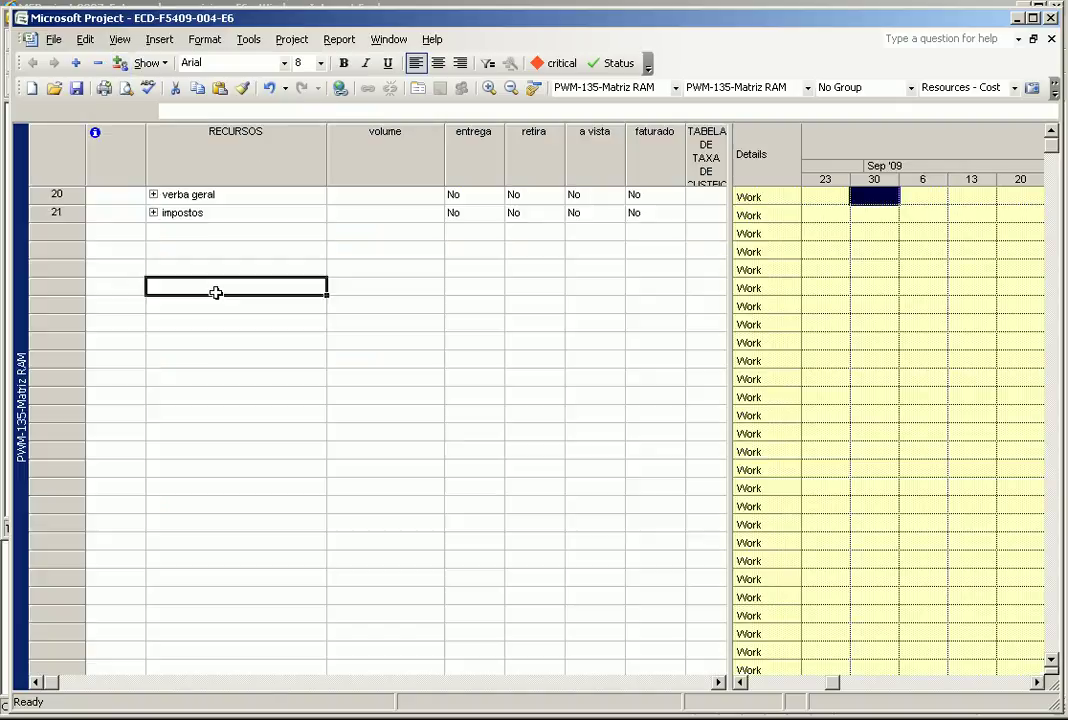
pyautogui.moveTo(327, 140); pyautogui.dragTo(276, 162)
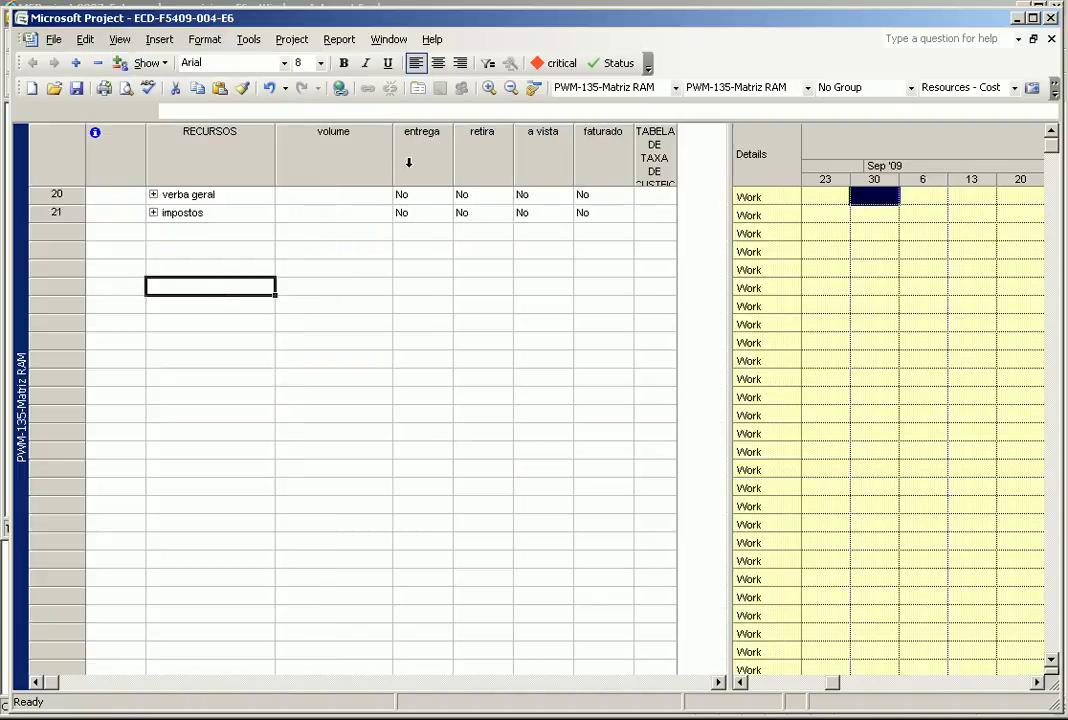
# Change the title of the volume column to Valor.
pyautogui.doubleClick(341, 133)
pyautogui.click(472, 335)
pyautogui.doubleClick(472, 335)
pyautogui.write('Qu')
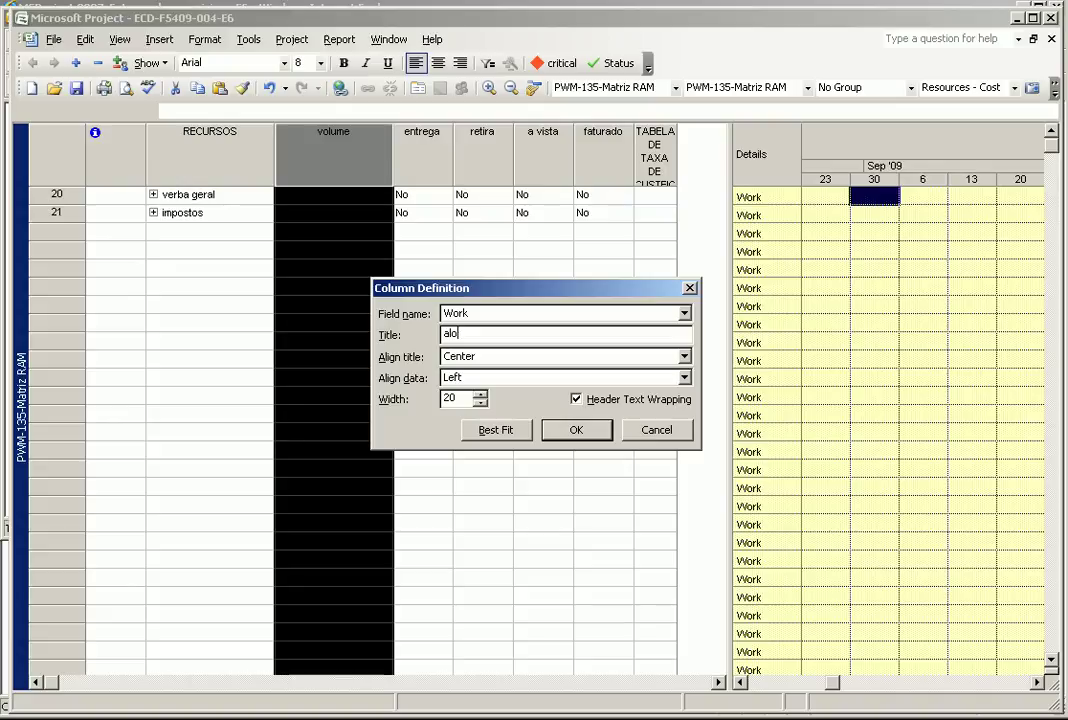
pyautogui.write('V')
pyautogui.click(576, 430)
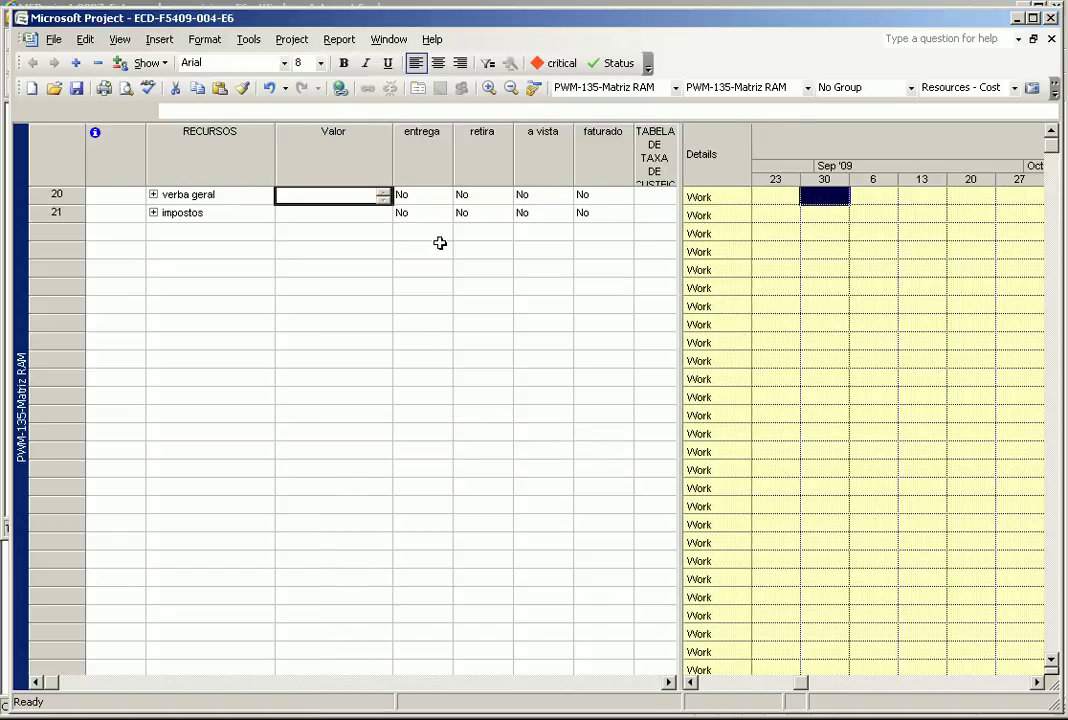
# Change the title of the entrega column to alocado.
pyautogui.doubleClick(420, 150)
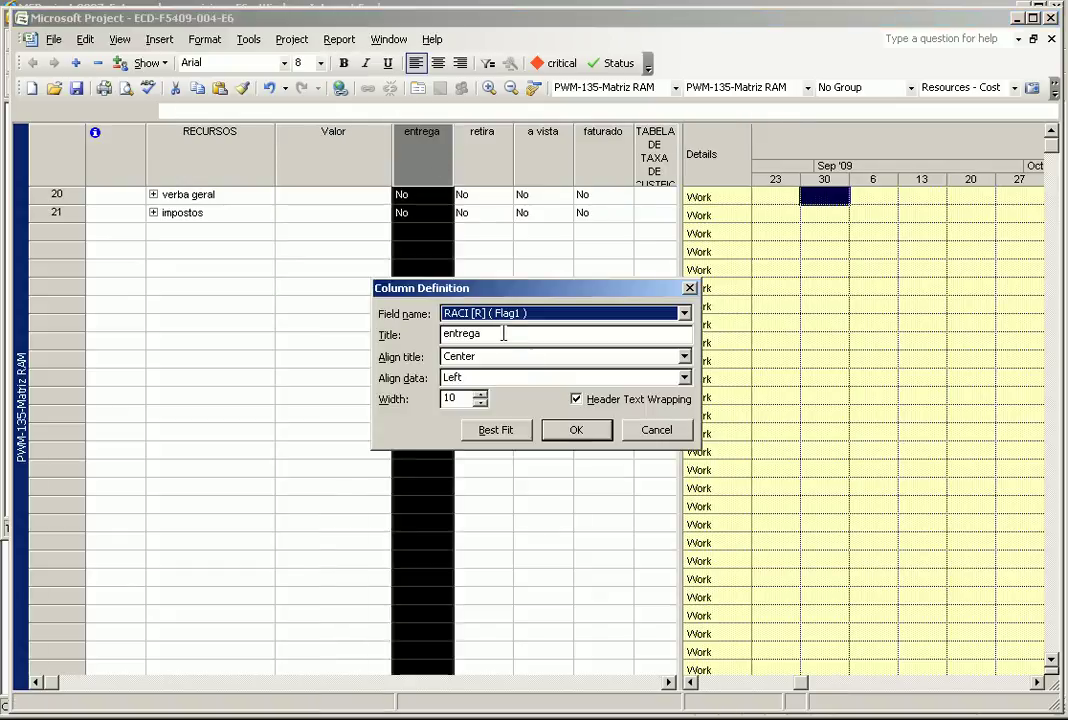
pyautogui.moveTo(505, 334); pyautogui.dragTo(403, 334)
pyautogui.write('alocado')
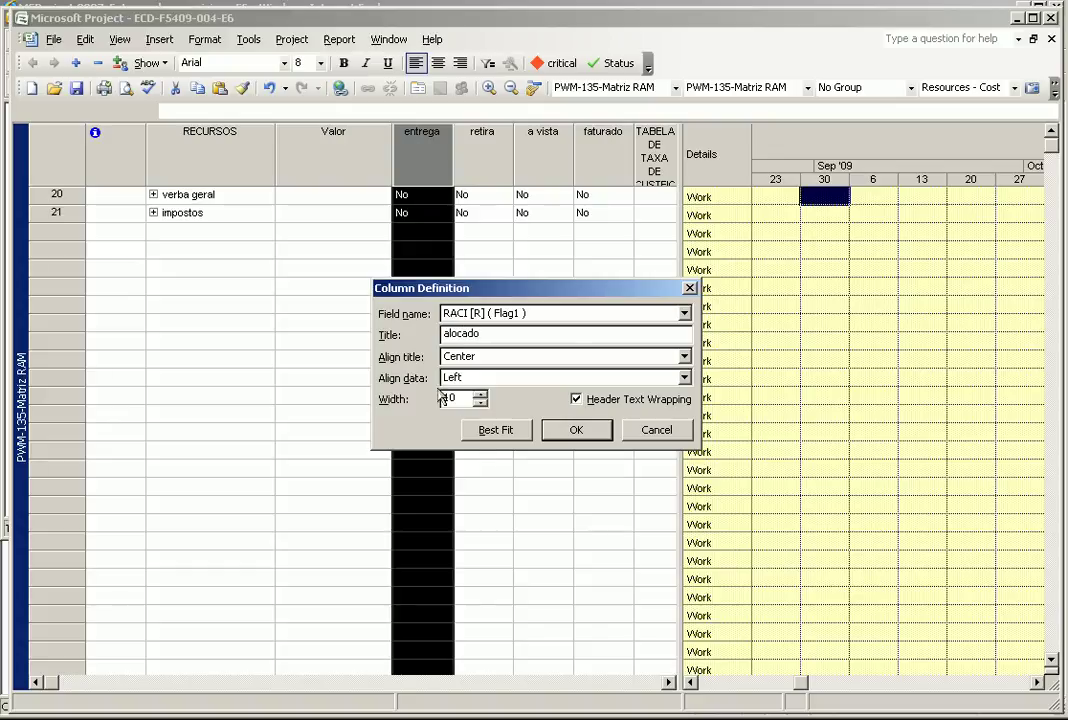
pyautogui.click(603, 428)
# Change the title of the retira column to previsto.
pyautogui.doubleClick(467, 165)
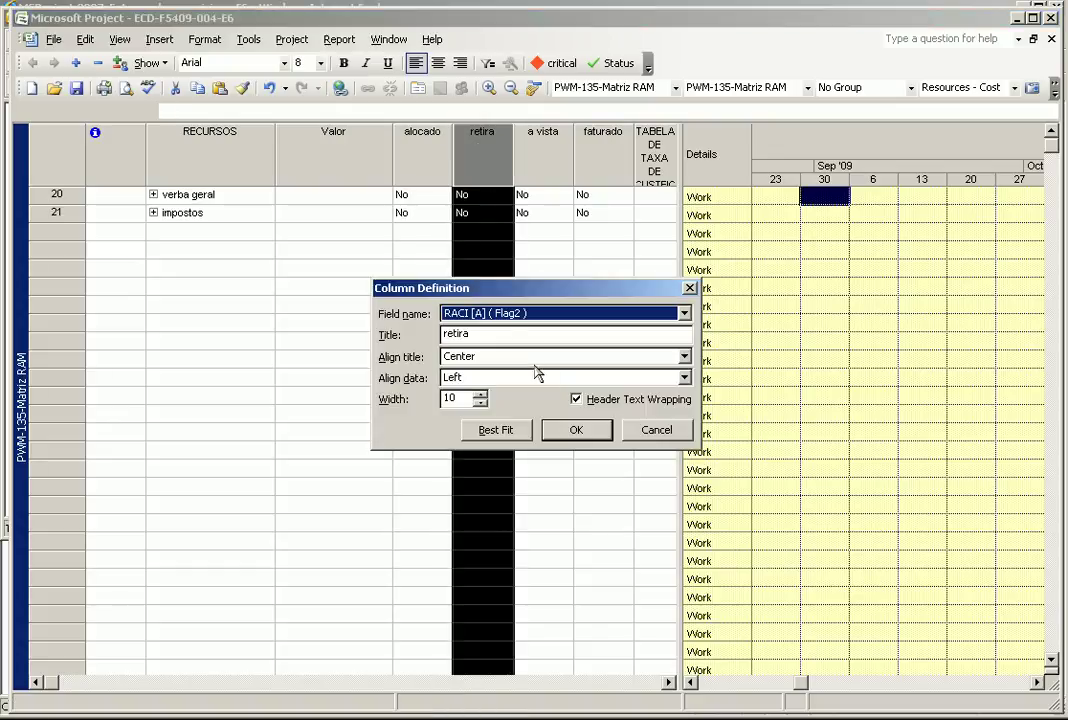
pyautogui.moveTo(514, 334); pyautogui.dragTo(404, 336)
pyautogui.write('revisto')
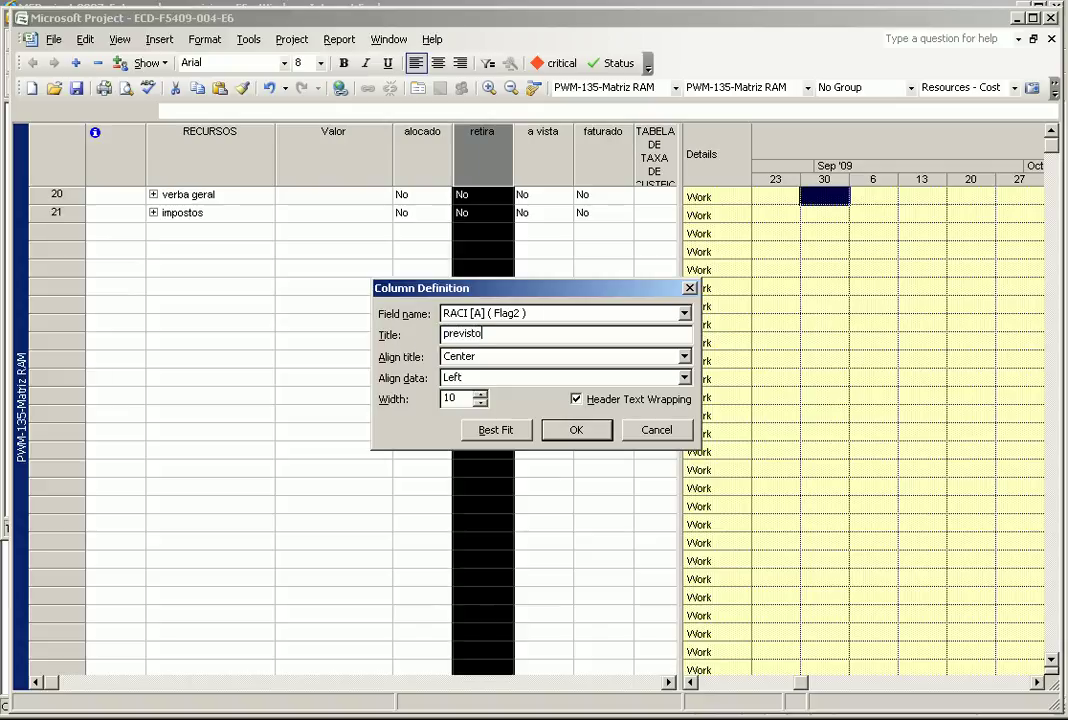
pyautogui.click(596, 436)
# Remove the a vista and faturado columns and the cost rate table column from the resource table.
pyautogui.moveTo(563, 168); pyautogui.dragTo(640, 170)
pyautogui.press('Delete')
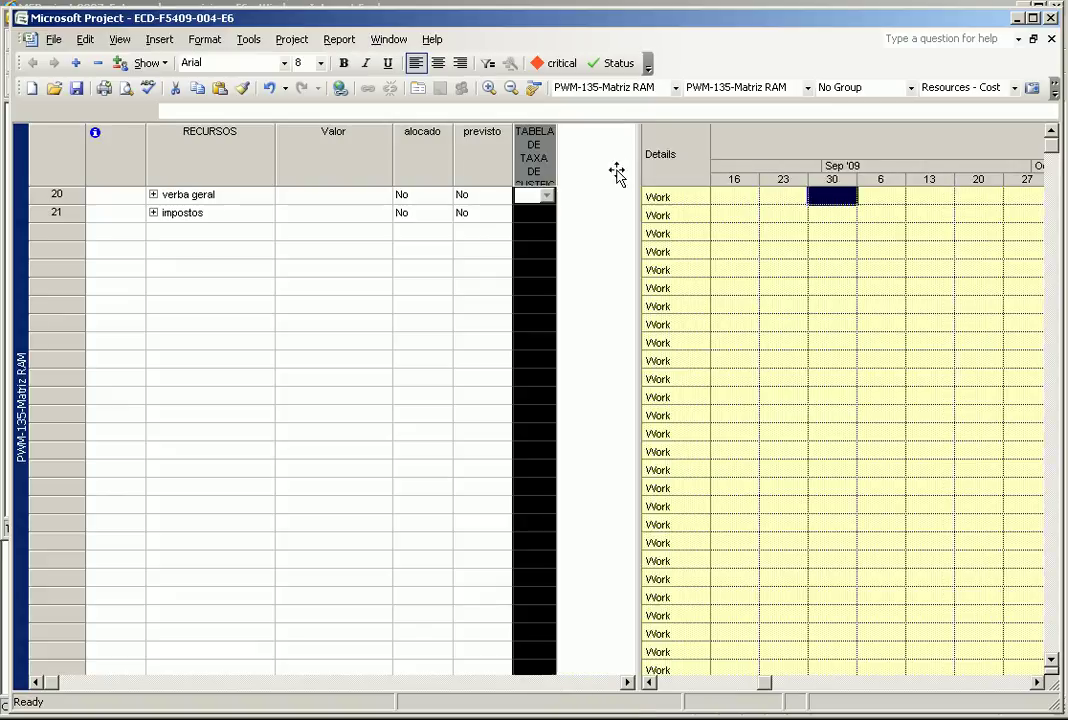
pyautogui.rightClick(519, 170)
pyautogui.click(586, 280)
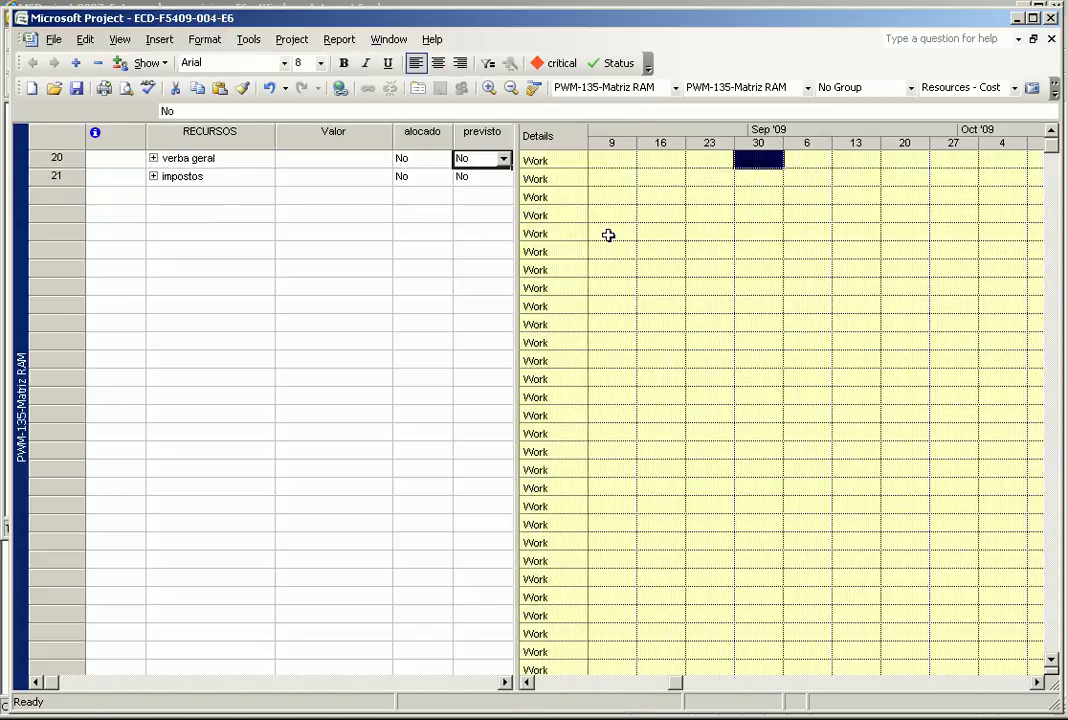
# Expand the task assignments under impostos and verba geral, and fit the RECURSOS column width to the task names.
pyautogui.click(153, 177)
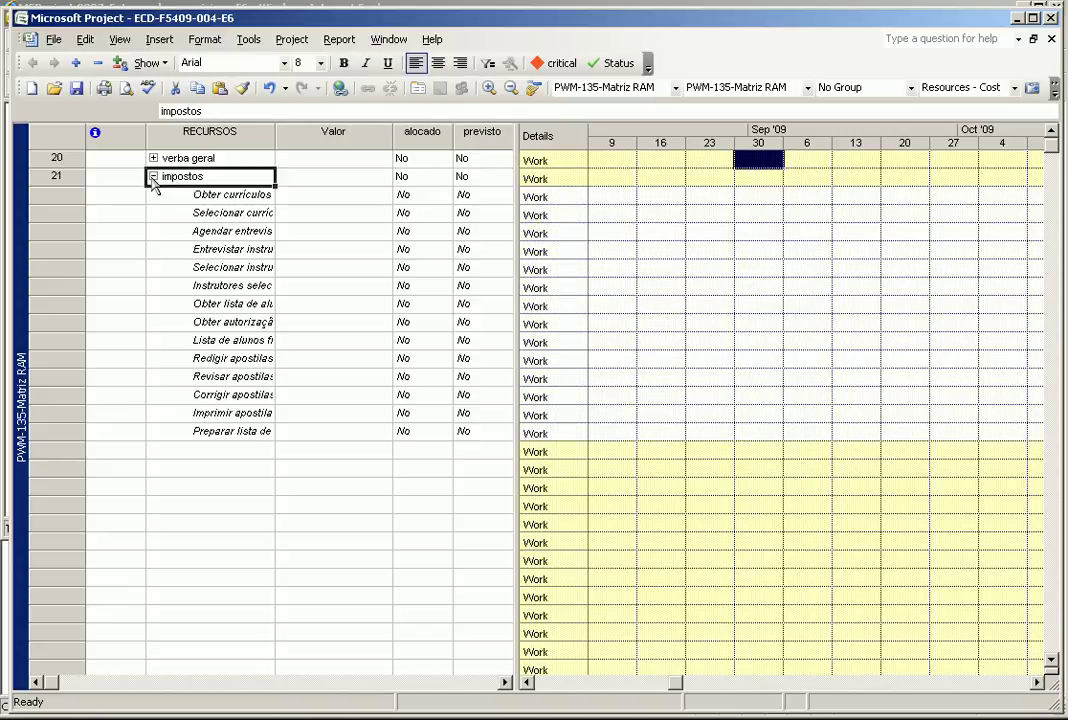
pyautogui.click(153, 158)
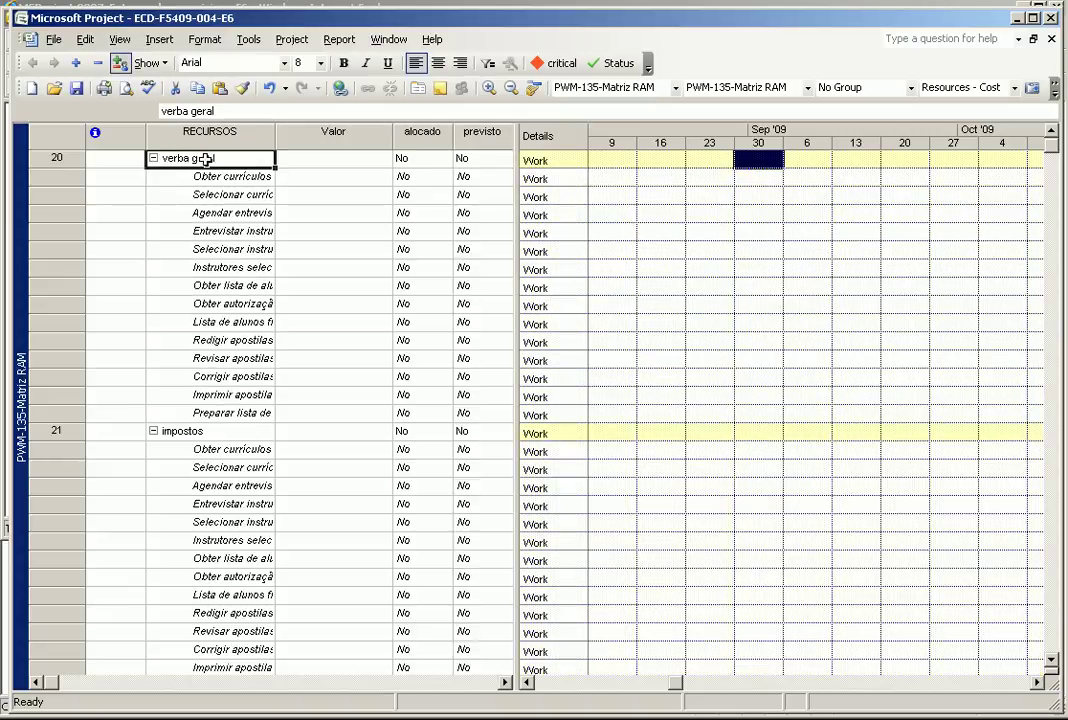
pyautogui.doubleClick(275, 131)
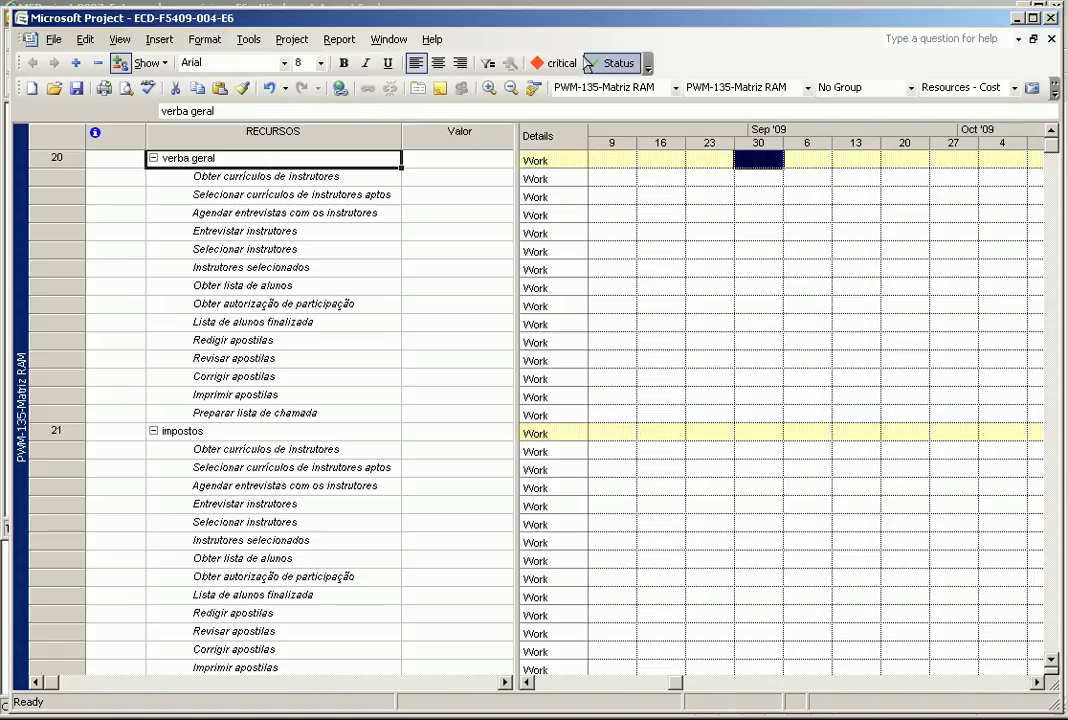
# Change the usage grid's timescale to months grouped by quarter.
pyautogui.click(510, 89)
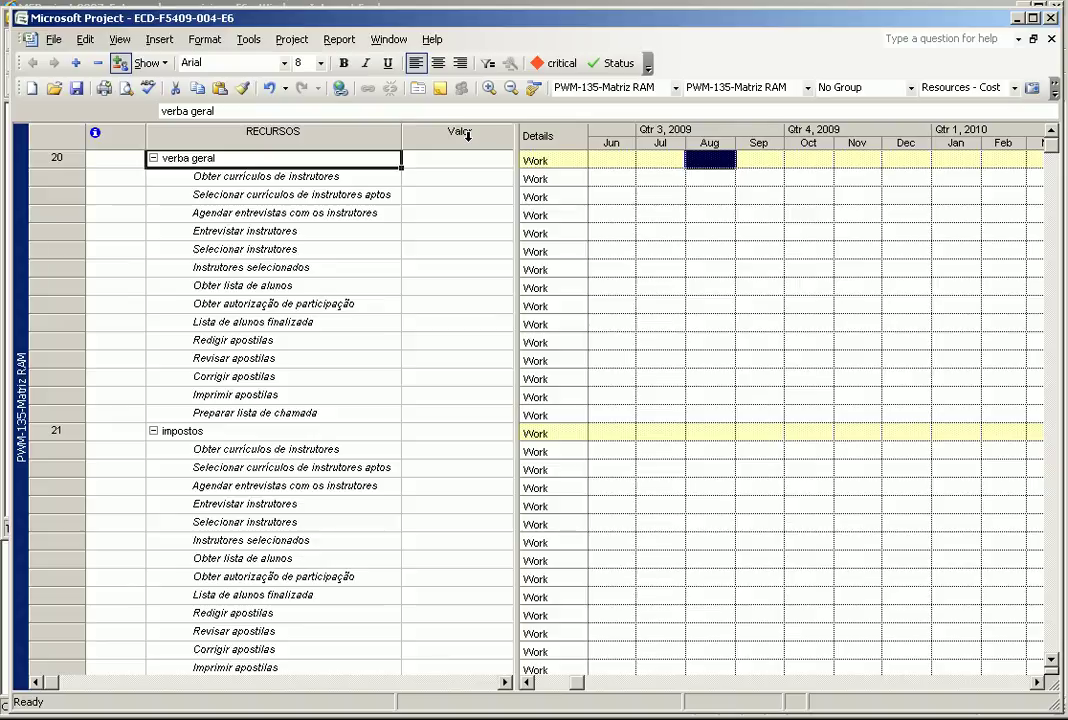
pyautogui.click(467, 135)
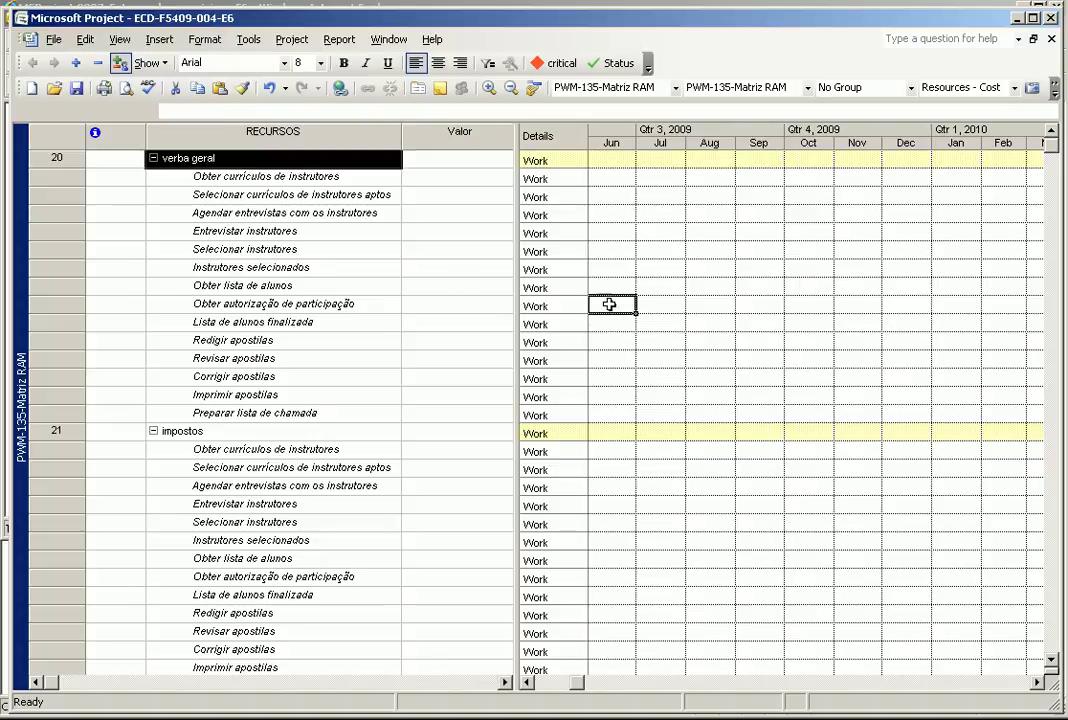
pyautogui.rightClick(459, 132)
pyautogui.click(533, 331)
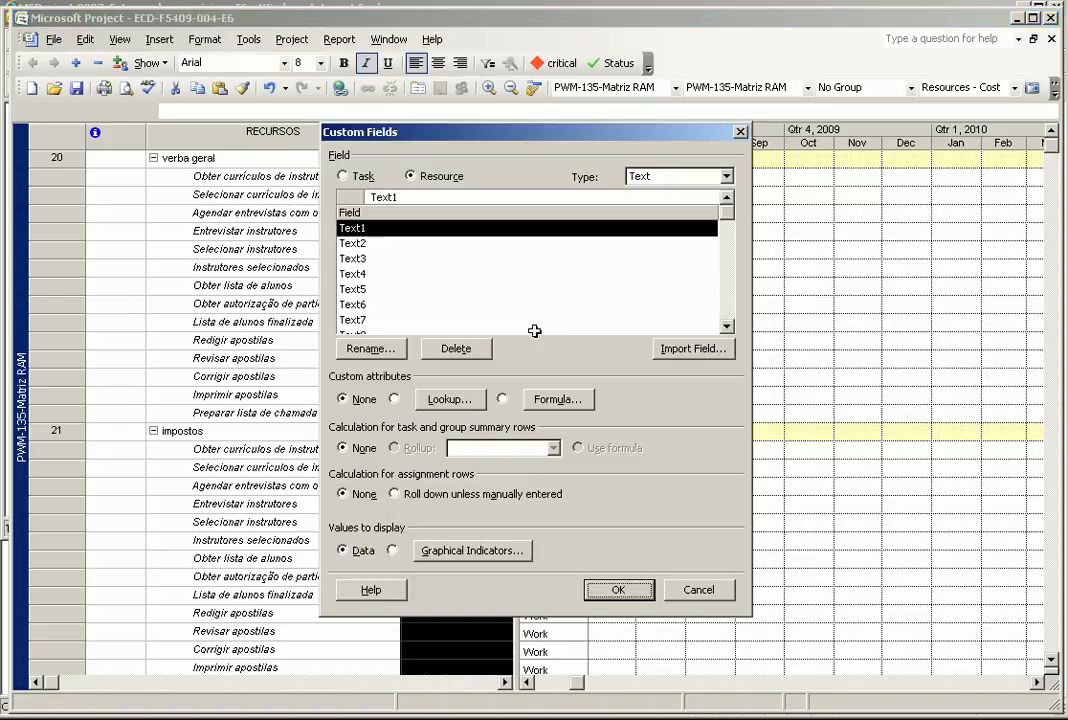
pyautogui.click(694, 594)
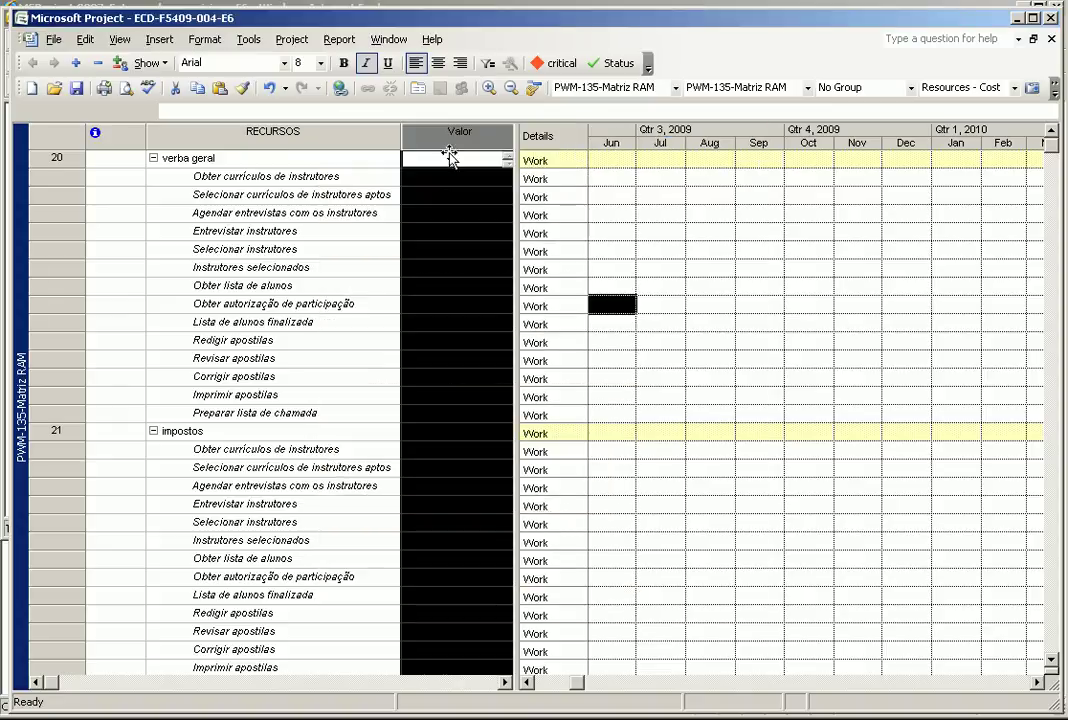
# Change the field of the Valor column to Cost and title the column valor.
pyautogui.doubleClick(453, 145)
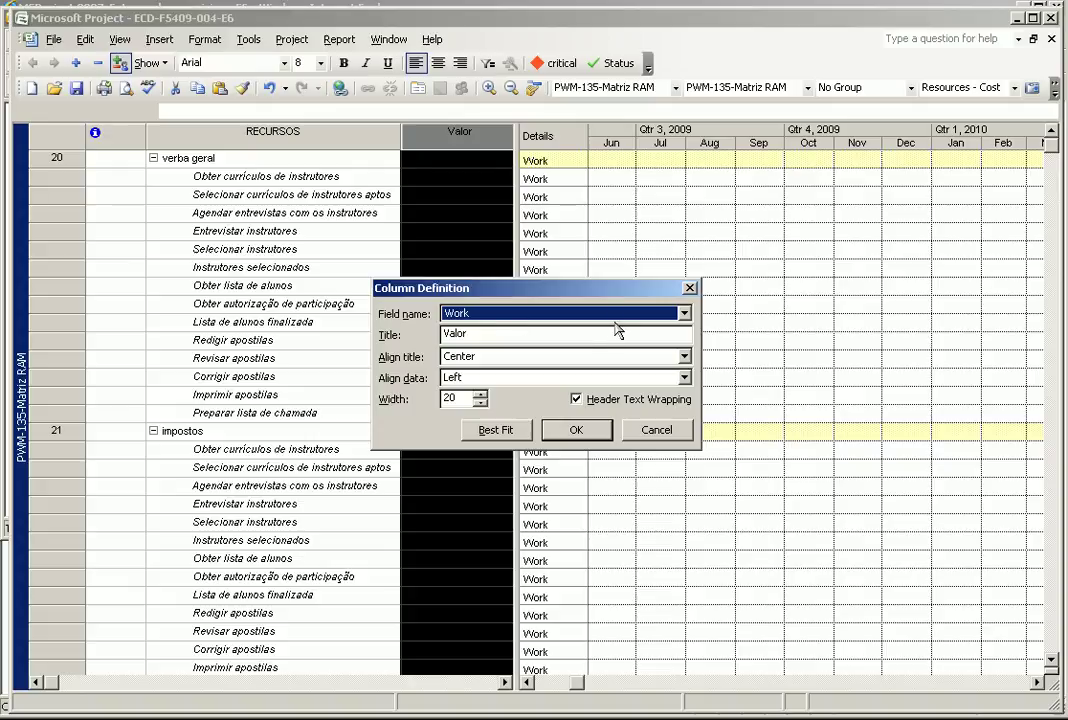
pyautogui.write('Cost')
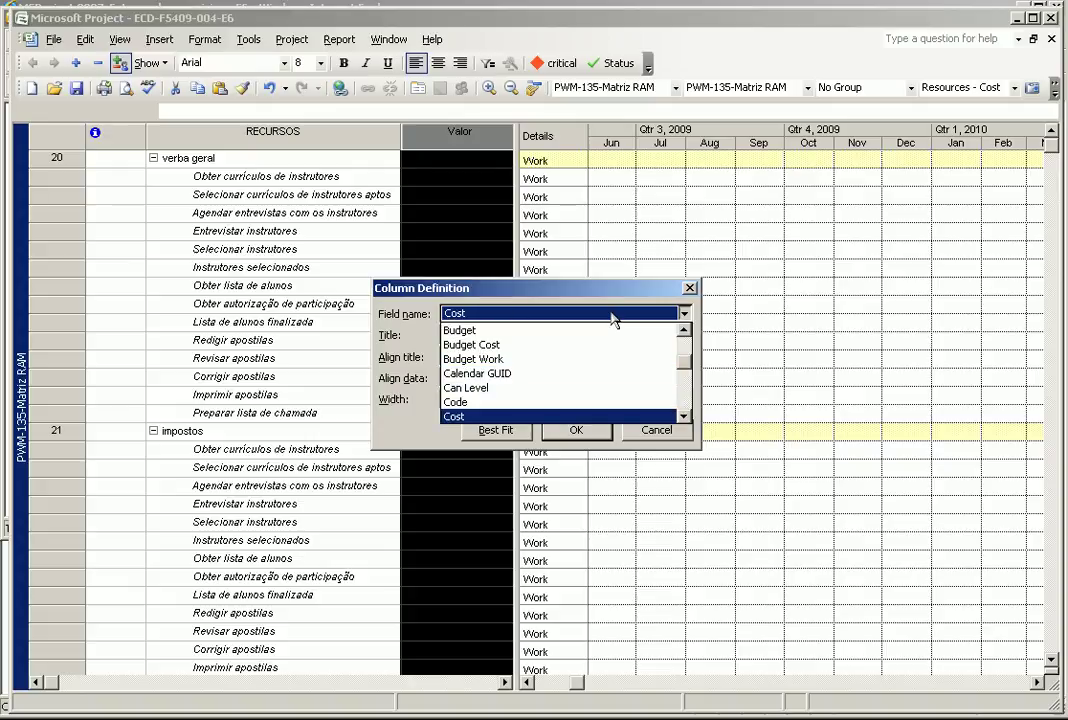
pyautogui.press('Return')
pyautogui.click(384, 135)
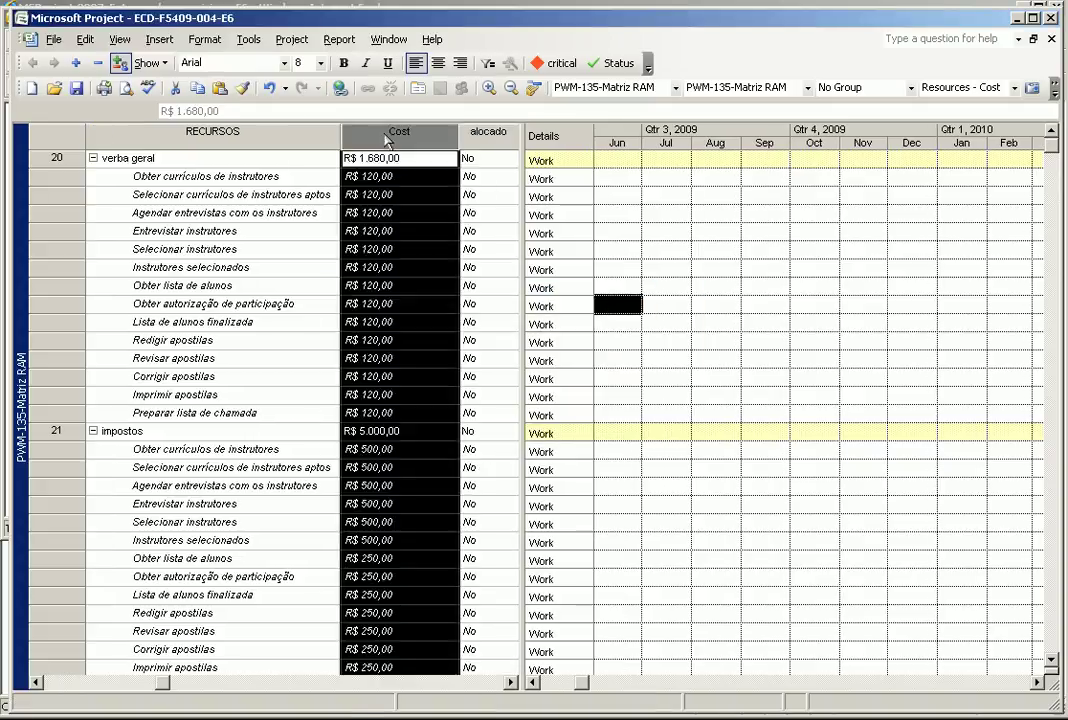
pyautogui.doubleClick(384, 135)
pyautogui.press('Tab')
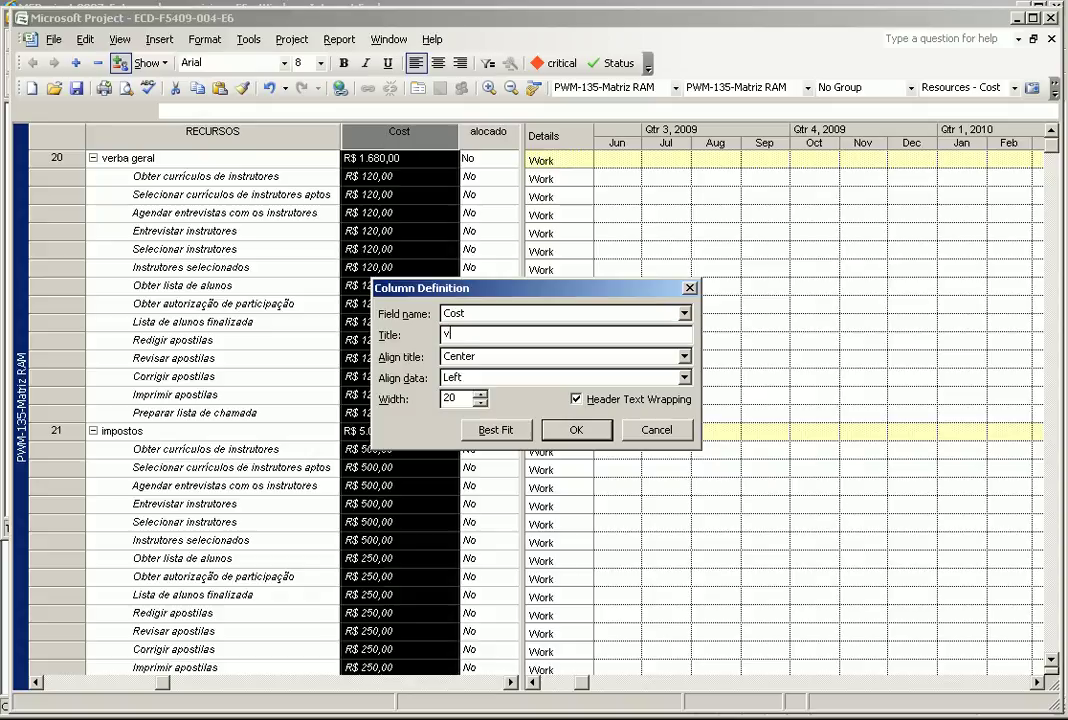
pyautogui.write('valor')
pyautogui.press('Return')
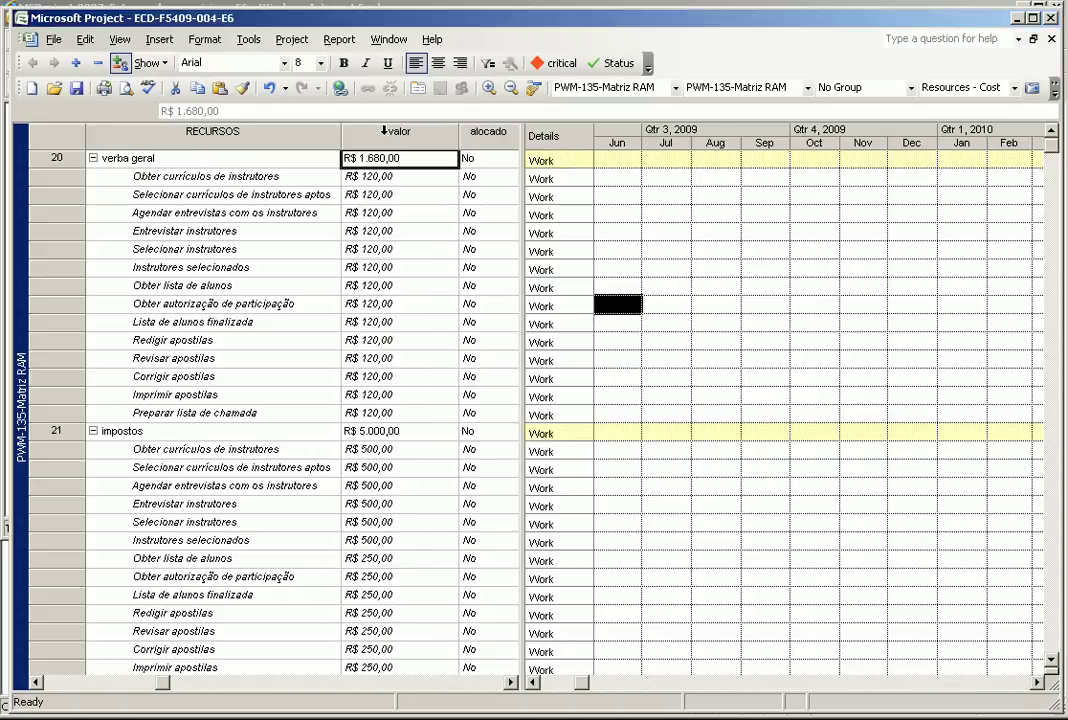
# Show Cost instead of Work in the timephased grid and widen the table to include the previsto column.
pyautogui.rightClick(689, 204)
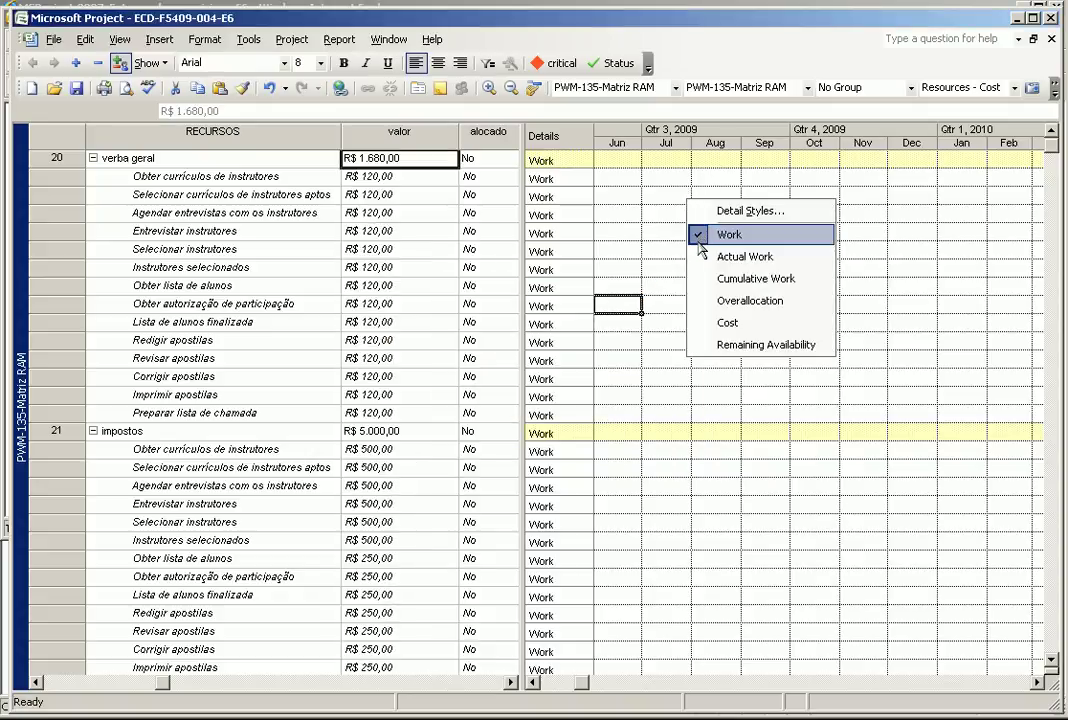
pyautogui.click(700, 234)
pyautogui.rightClick(700, 248)
pyautogui.click(735, 367)
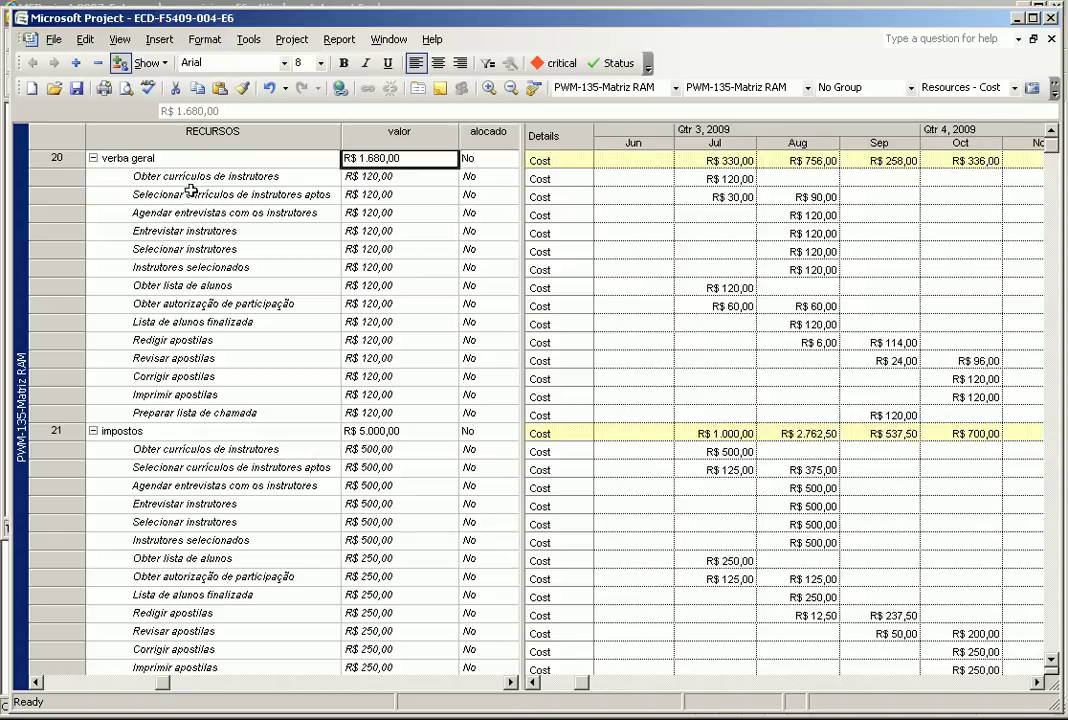
pyautogui.moveTo(519, 194); pyautogui.dragTo(582, 215)
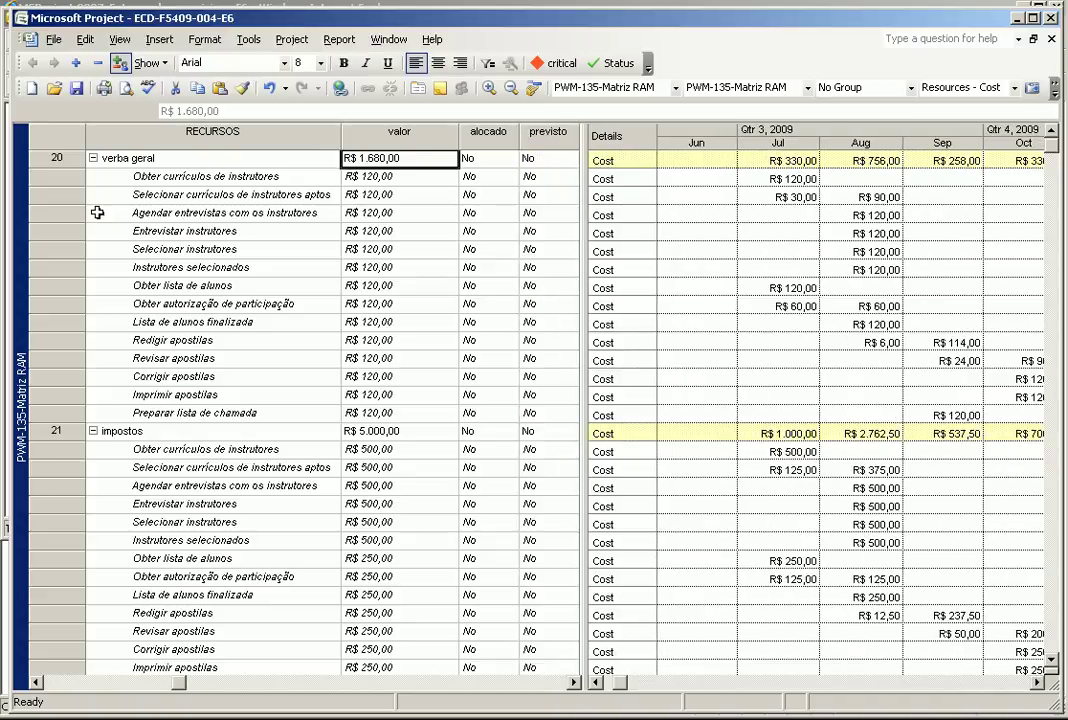
# Collapse the task assignments under verba geral and impostos.
pyautogui.click(71, 143)
pyautogui.click(97, 62)
pyautogui.click(398, 161)
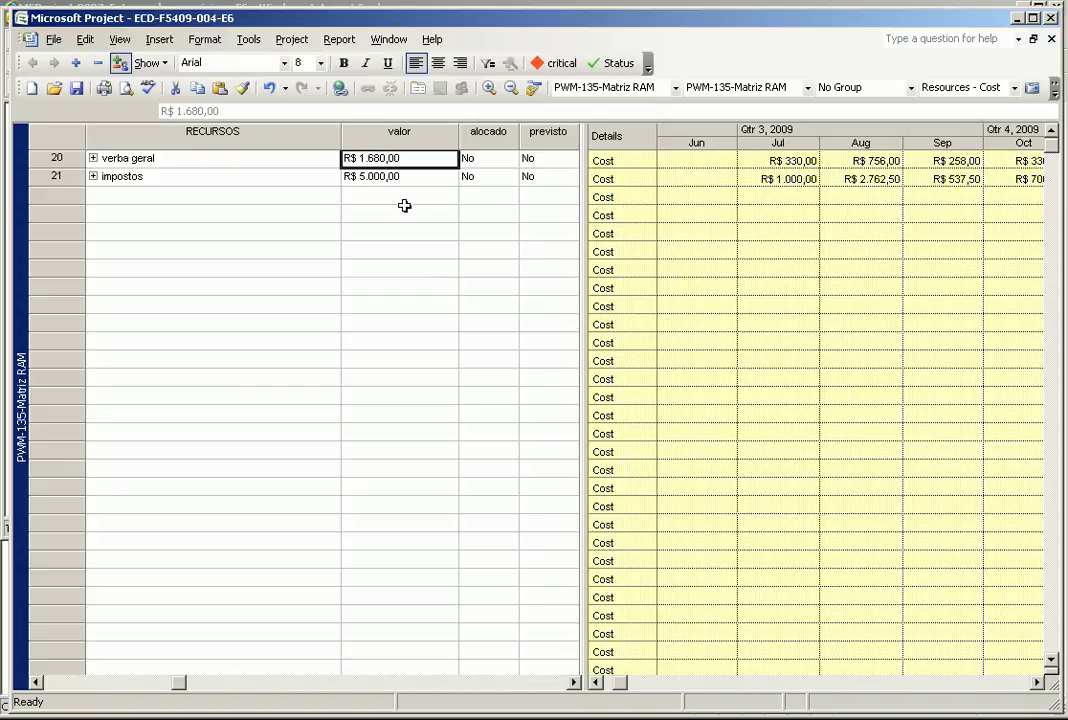
# Examine the monthly costs of verba geral from July to October 2009.
pyautogui.click(785, 160)
pyautogui.click(870, 160)
pyautogui.click(948, 161)
pyautogui.click(1015, 161)
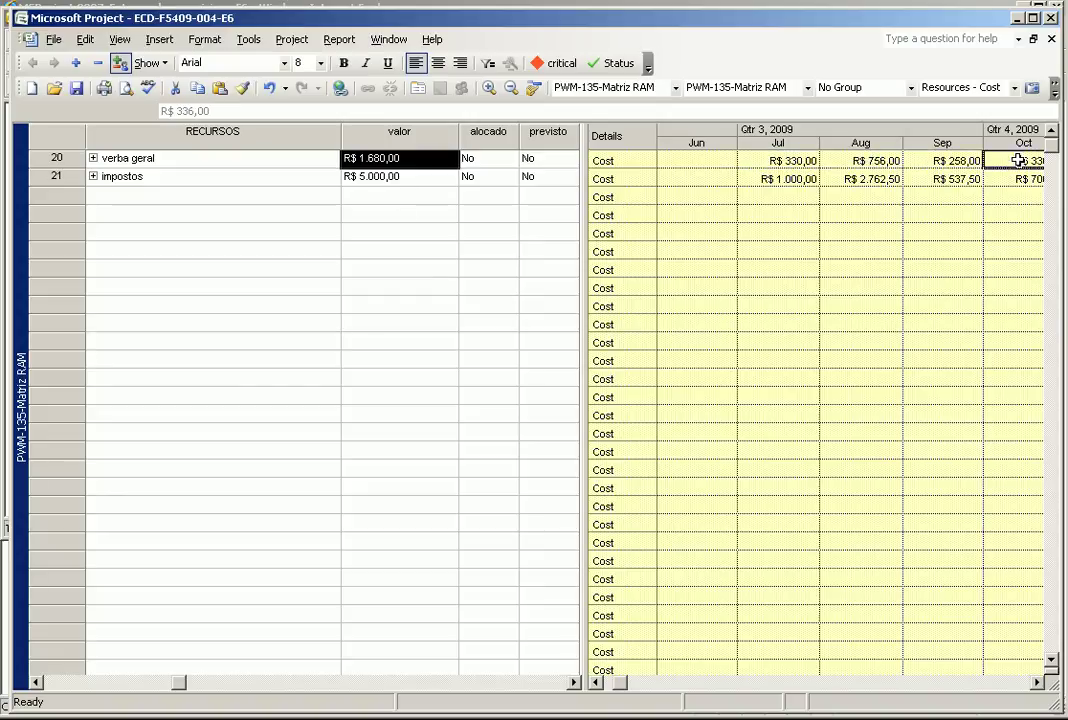
pyautogui.click(1037, 683)
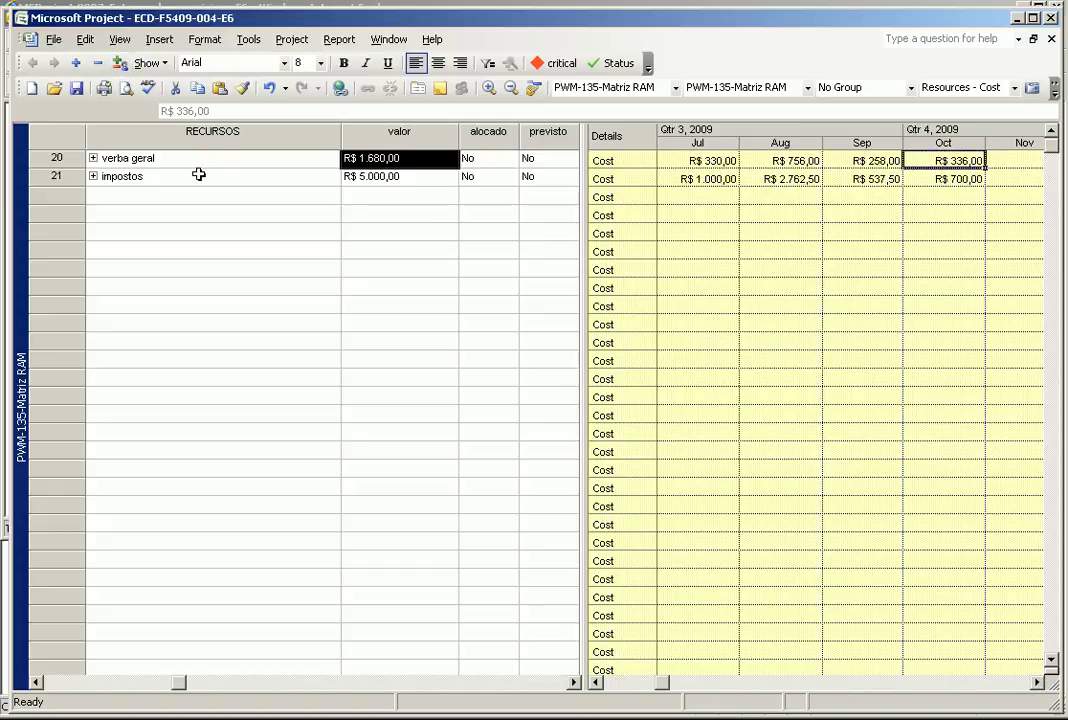
# Expand verba geral and set the Obter autorização de participação cost to 120 in July and 0 in August.
pyautogui.click(93, 158)
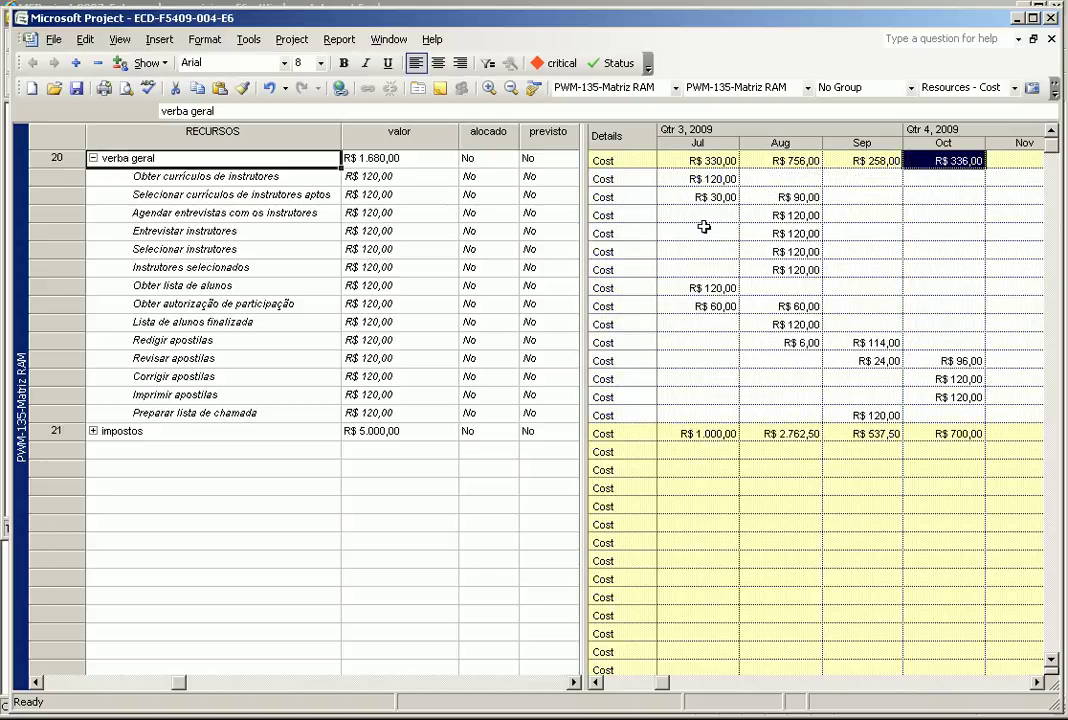
pyautogui.click(780, 306)
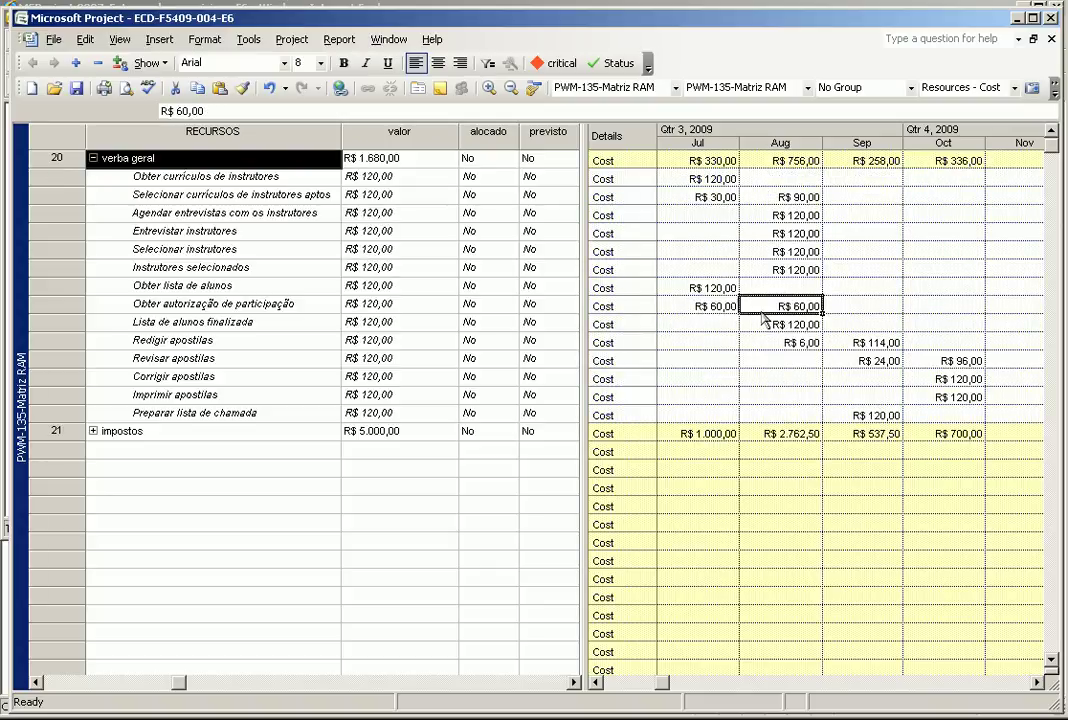
pyautogui.click(698, 306)
pyautogui.write('120')
pyautogui.press('Tab')
pyautogui.write('0')
pyautogui.press('Return')
pyautogui.press('Return')
# Set the Redigir apostilas cost under verba geral to 120 in August and 0 in September.
pyautogui.write('120')
pyautogui.press('Tab')
pyautogui.write('0')
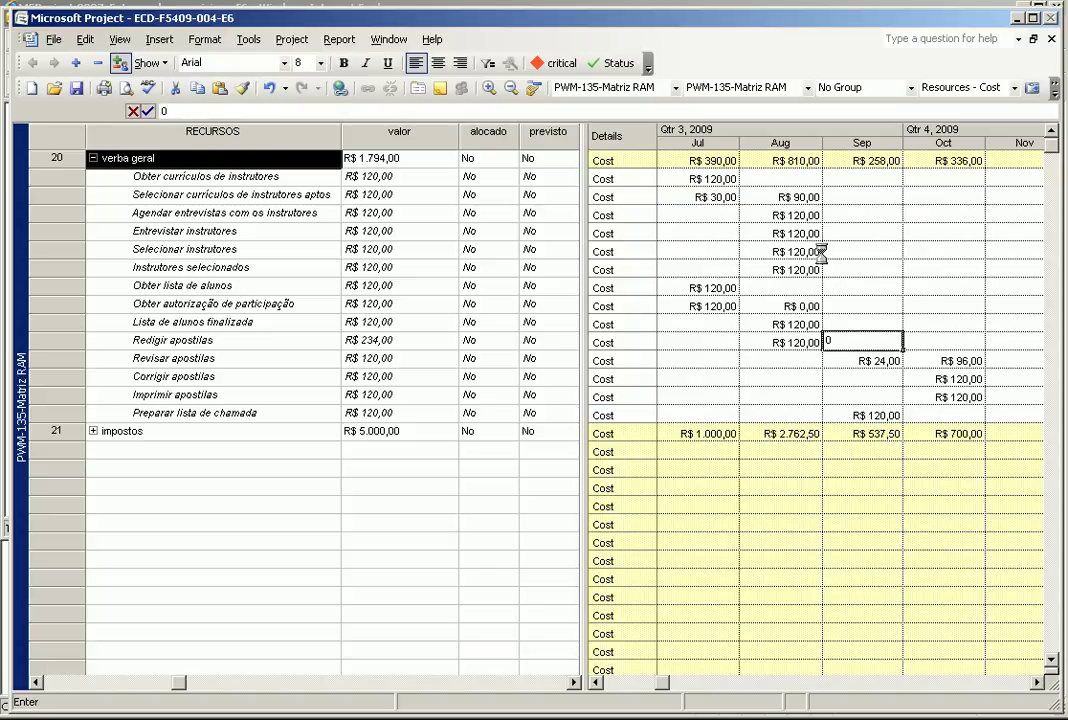
pyautogui.press('Return')
# Set the Revisar apostilas cost under verba geral to 0 in September and 120 in October.
pyautogui.write('0')
pyautogui.press('Tab')
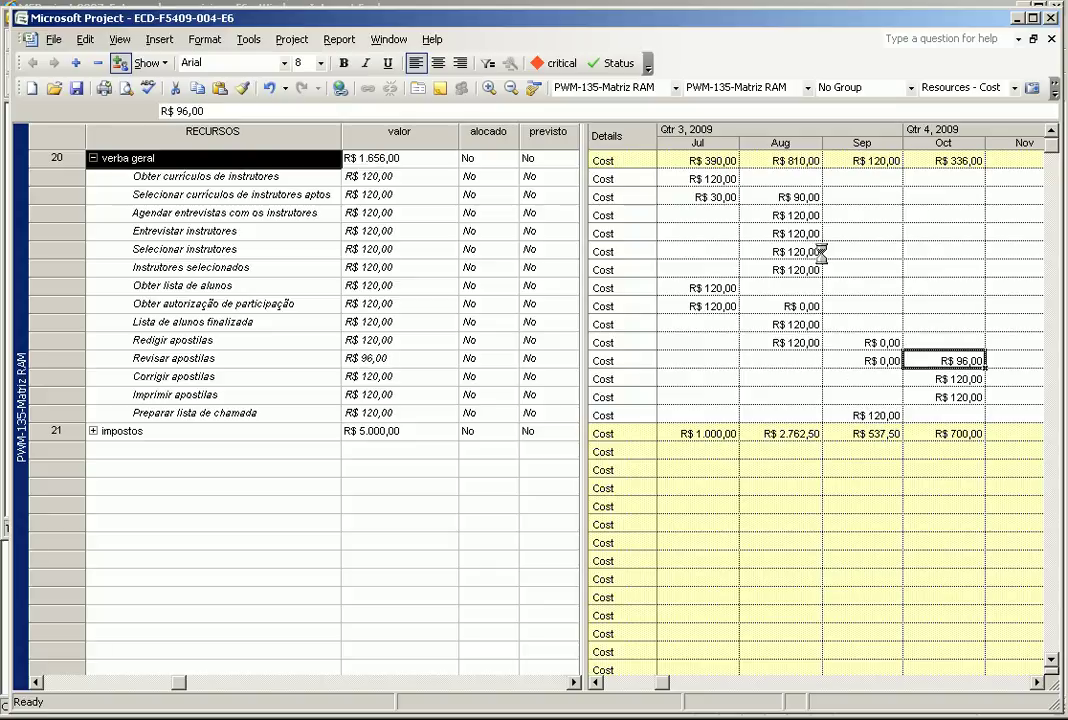
pyautogui.write('12')
pyautogui.press('Return')
# Expand the task assignments under impostos and collapse those under verba geral.
pyautogui.press('Down')
pyautogui.press('Down')
pyautogui.press('Down')
pyautogui.press('Left')
pyautogui.press('Left')
pyautogui.press('Left')
pyautogui.press('Left')
pyautogui.press('Right')
pyautogui.press('Right')
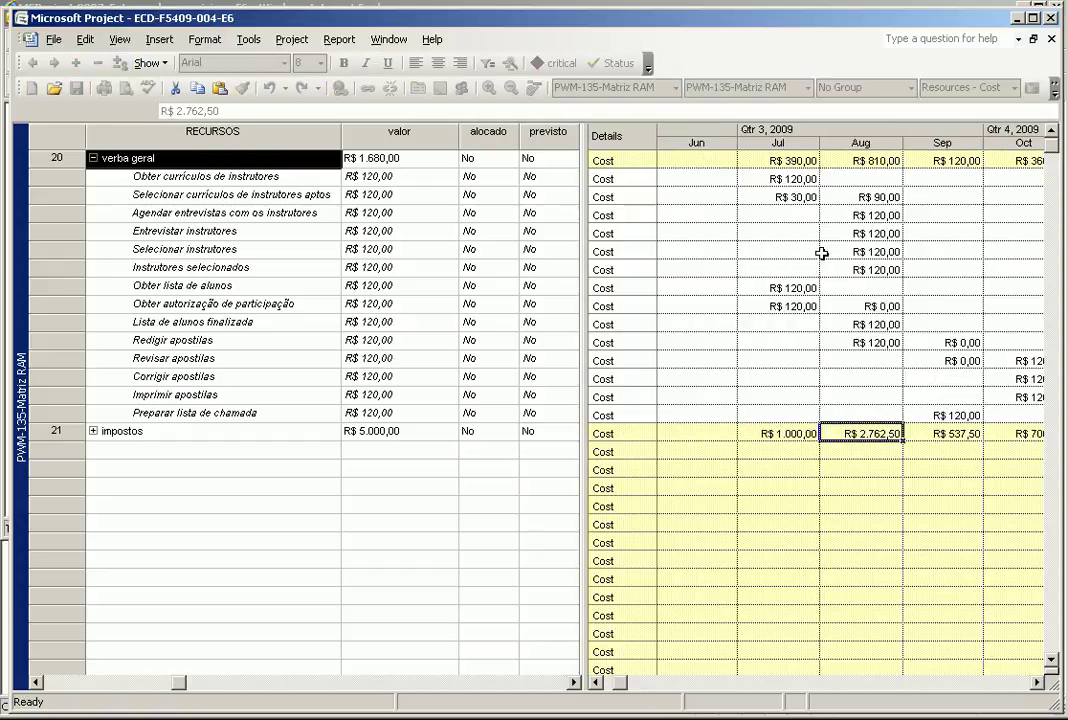
pyautogui.click(92, 431)
pyautogui.click(92, 158)
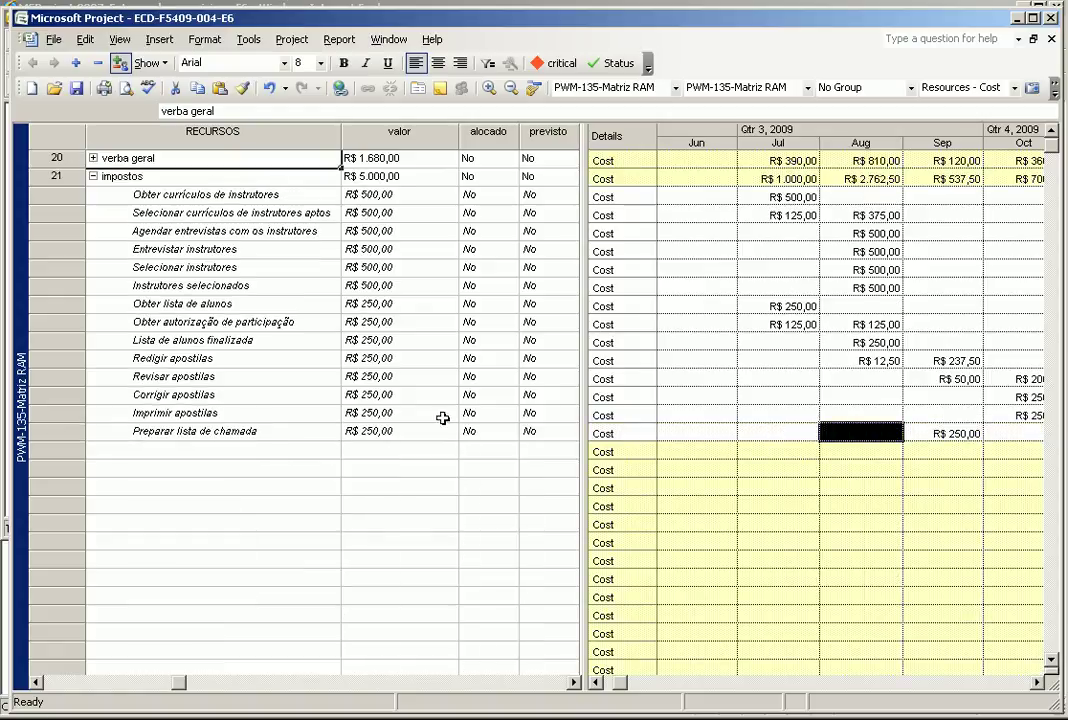
# Set the Redigir apostilas cost under impostos to 250 in August and 0 in September.
pyautogui.click(1037, 683)
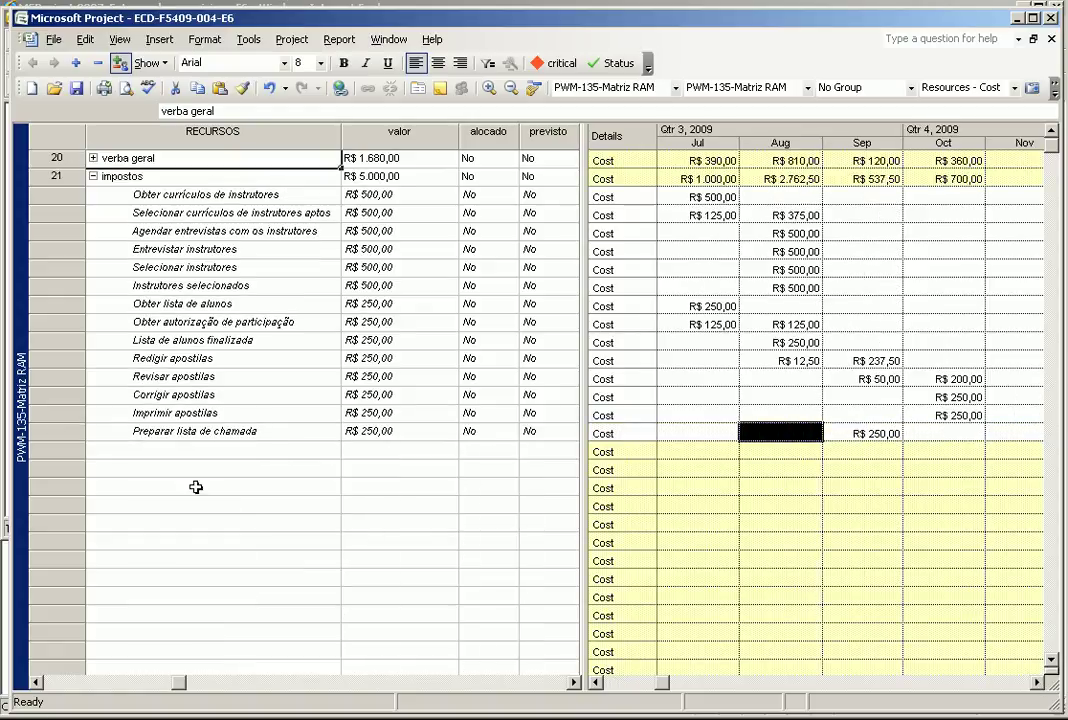
pyautogui.click(810, 363)
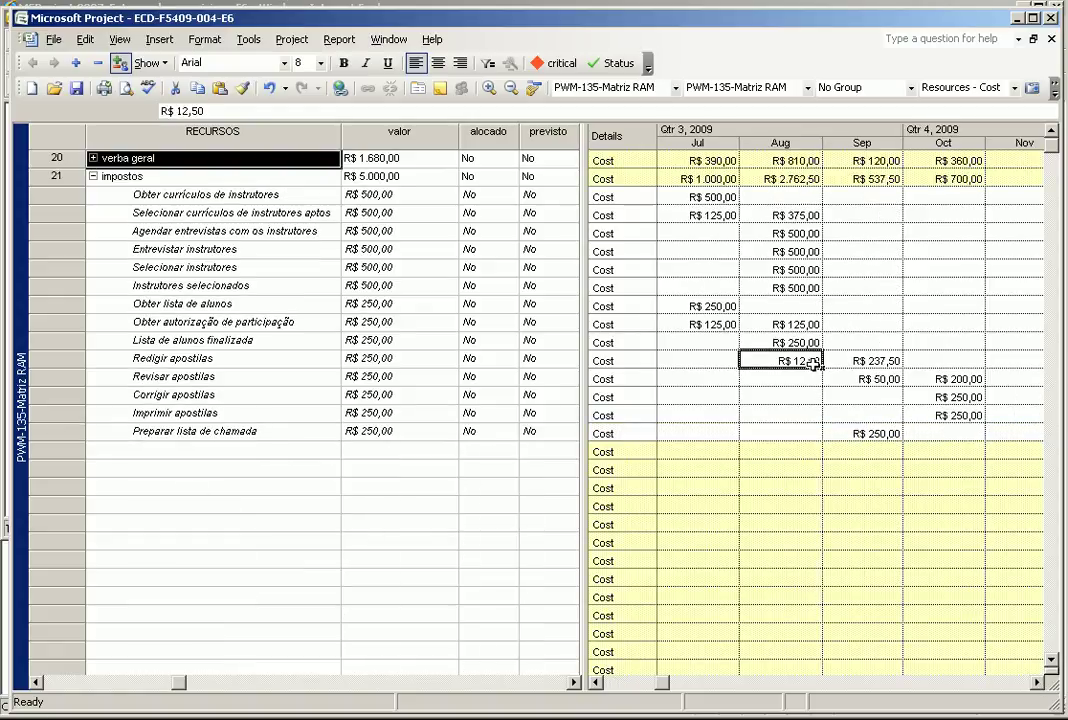
pyautogui.write('250')
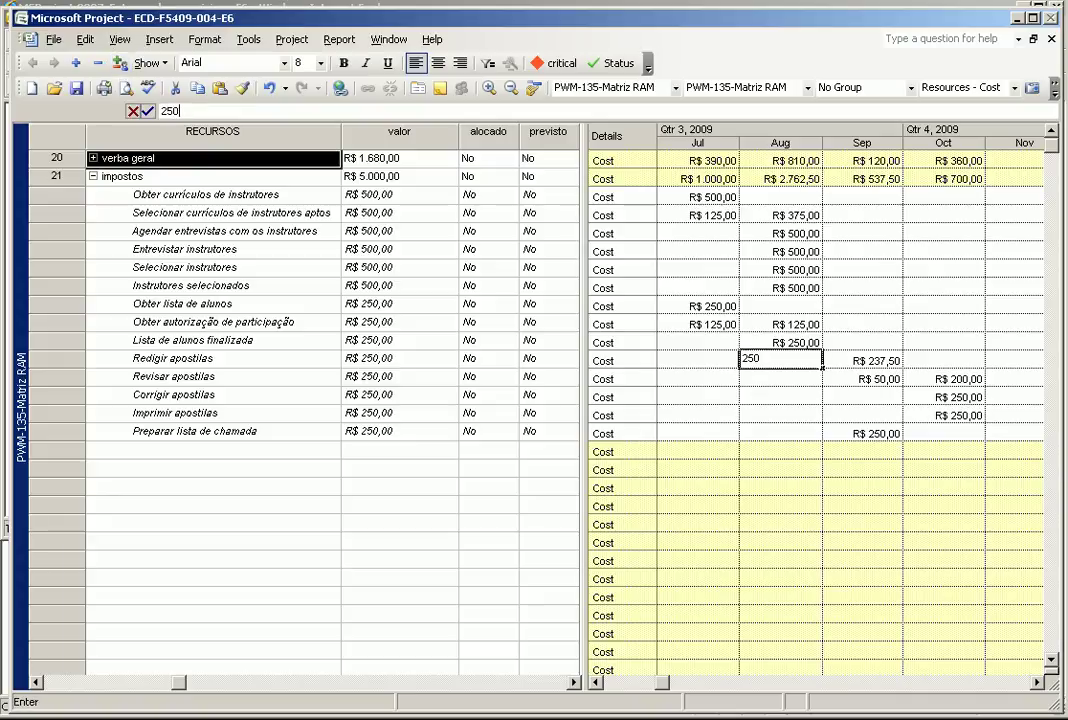
pyautogui.click(862, 361)
pyautogui.write('0')
pyautogui.click(781, 361)
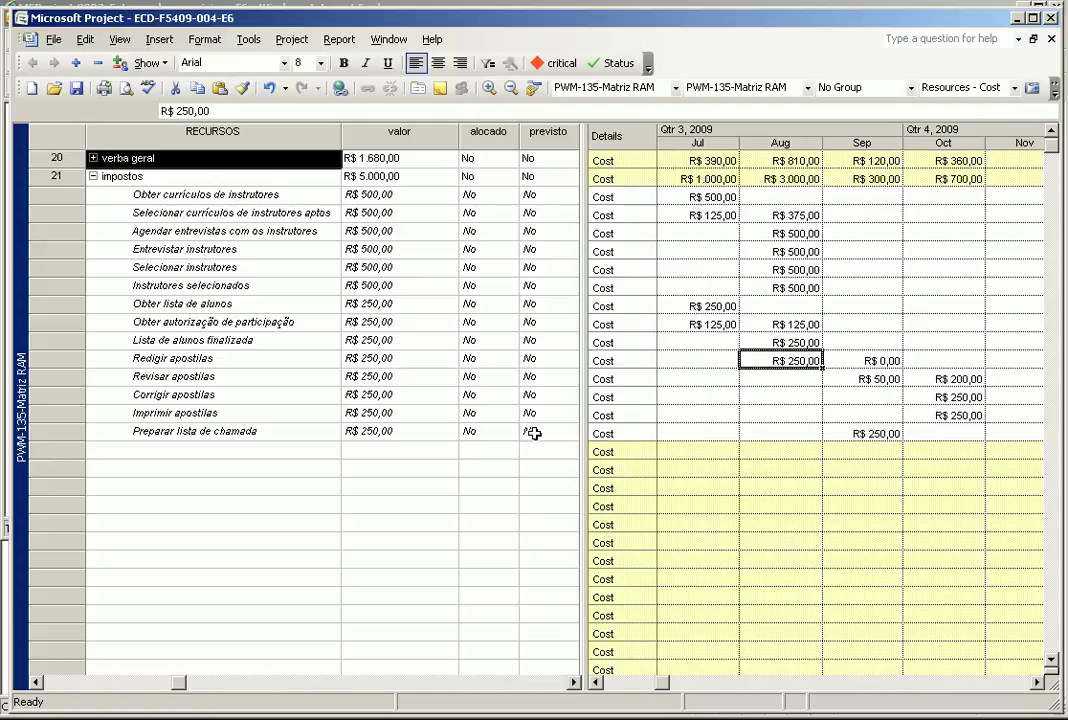
# Apply the PWM-135-Matriz RAM filter to the resource view.
pyautogui.moveTo(550, 431); pyautogui.dragTo(142, 157)
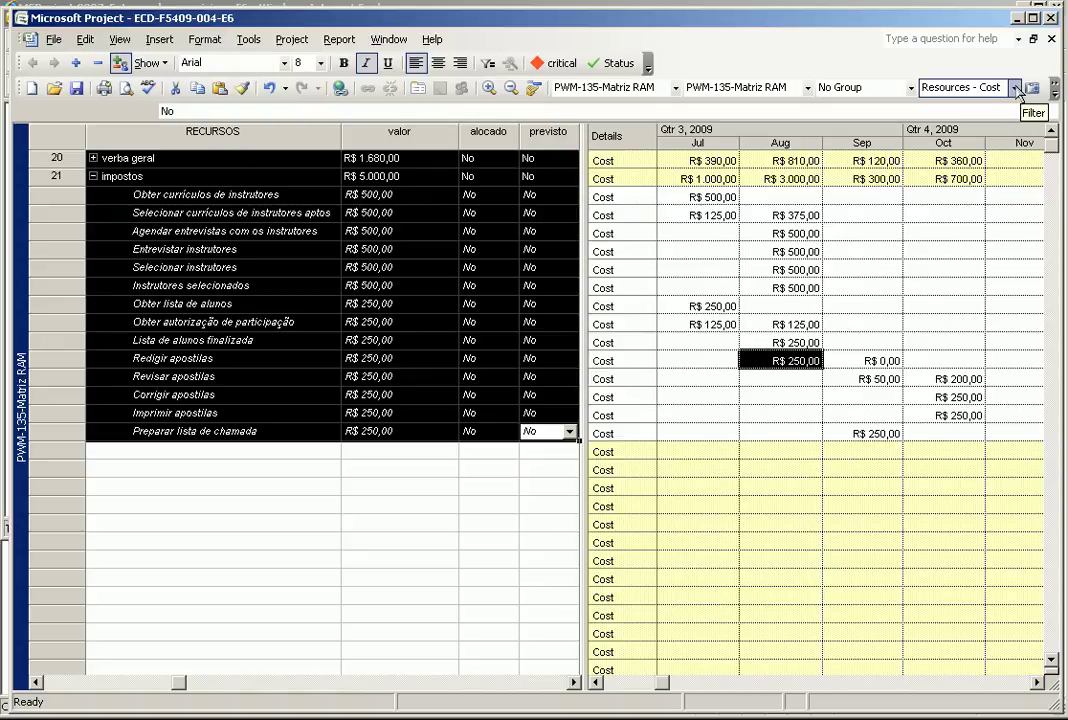
pyautogui.click(1014, 87)
pyautogui.click(1025, 218)
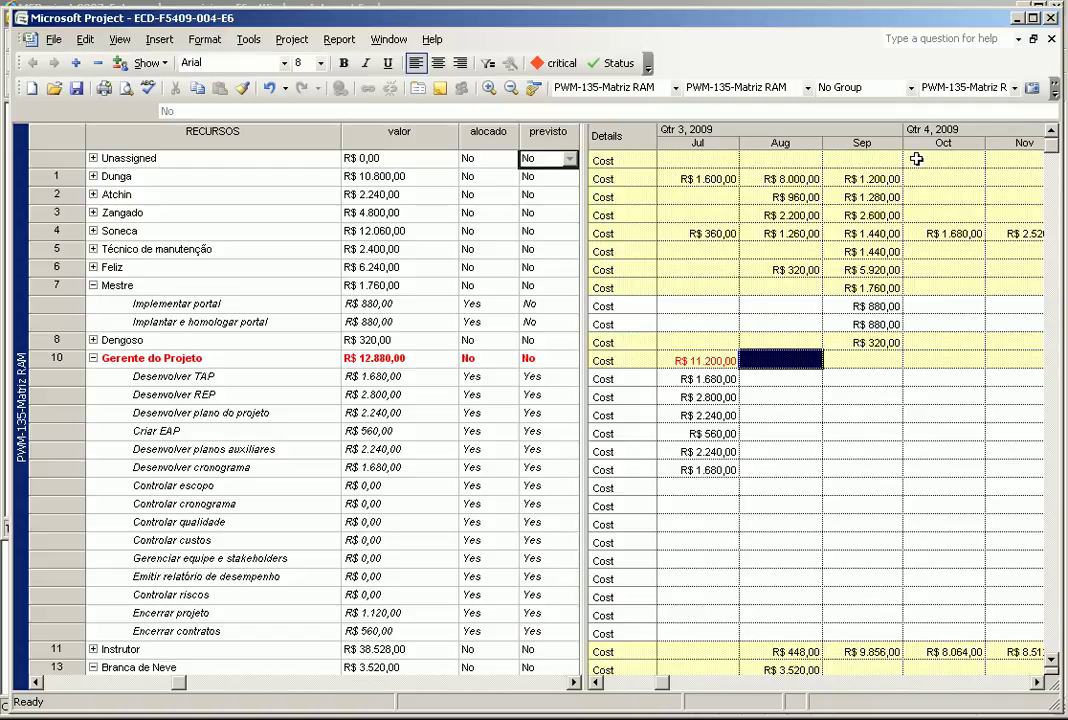
# Filter the view to material resources with the Resources - Material filter.
pyautogui.click(1014, 87)
pyautogui.scroll(-2, 1003, 228)
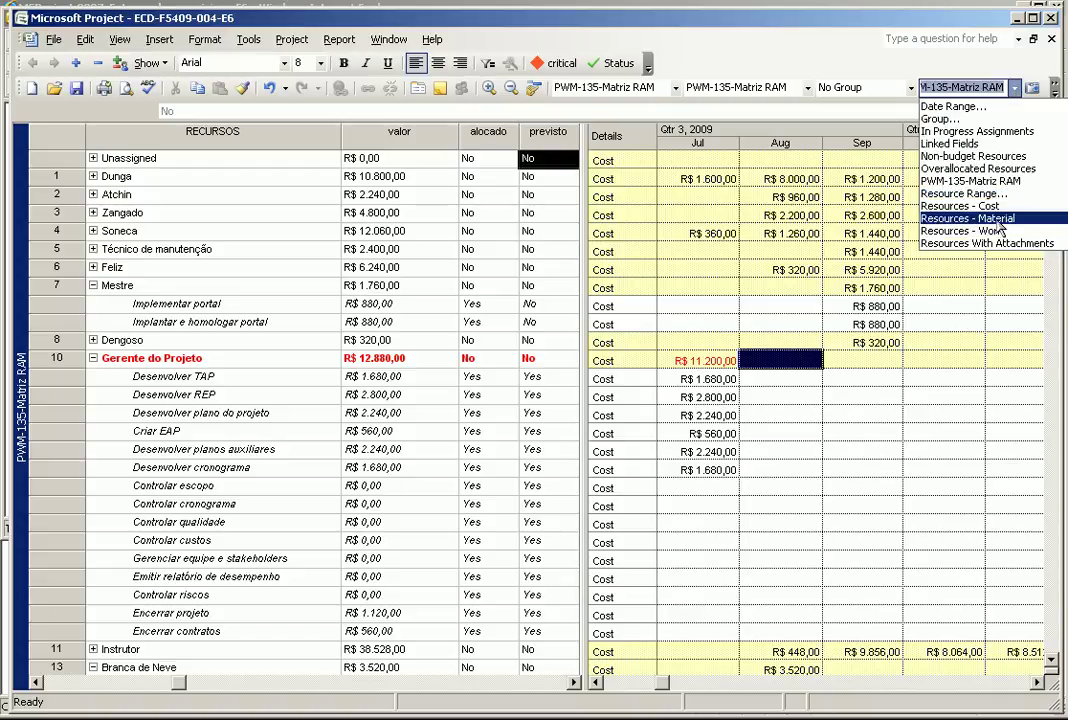
pyautogui.click(990, 218)
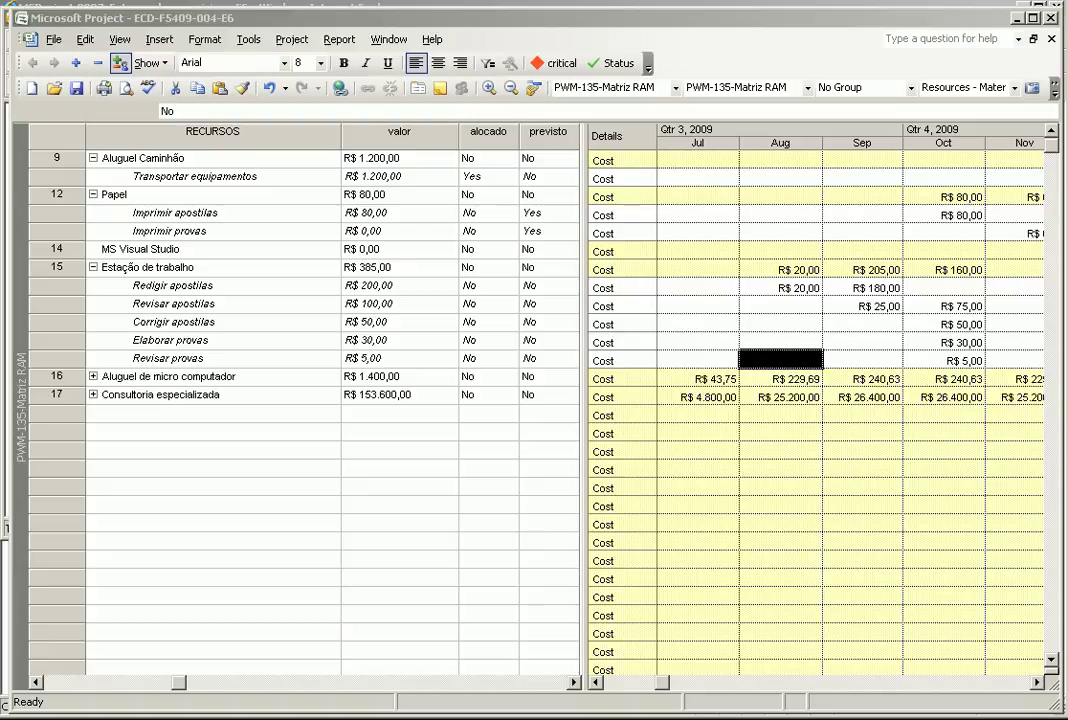
pyautogui.moveTo(575, 190); pyautogui.dragTo(562, 193)
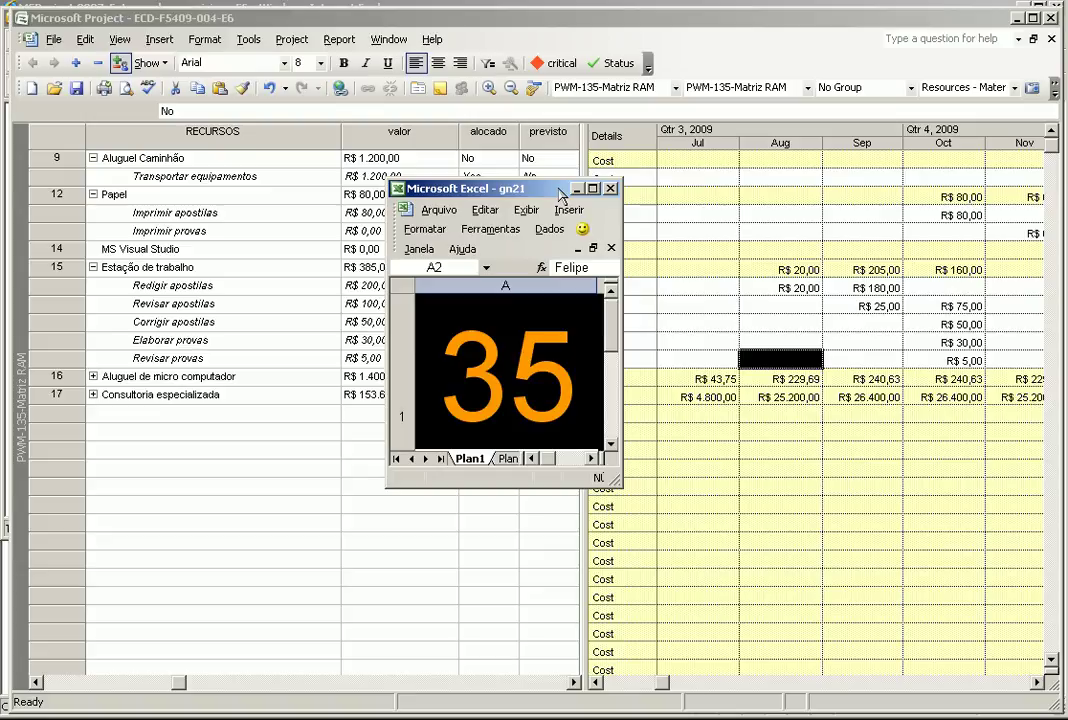
pyautogui.click(576, 189)
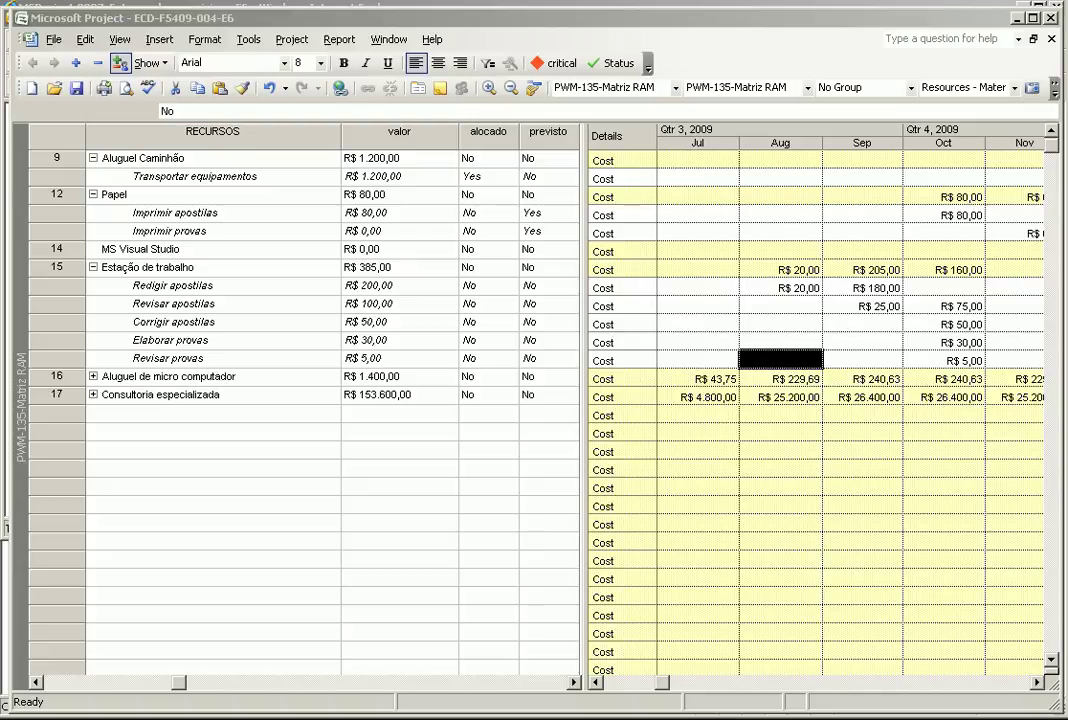
# Switch to the PWM-145-Trabalho dos Recursos view and widen its table to reveal more of the overtime work column.
pyautogui.click(105, 50)
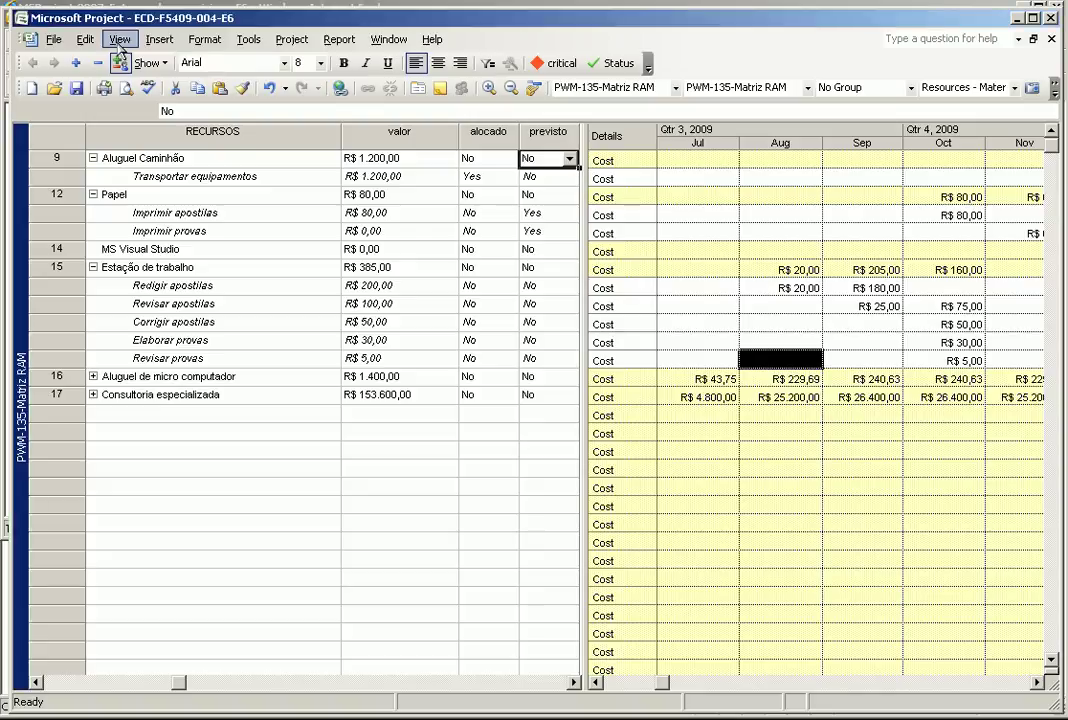
pyautogui.click(119, 39)
pyautogui.click(180, 546)
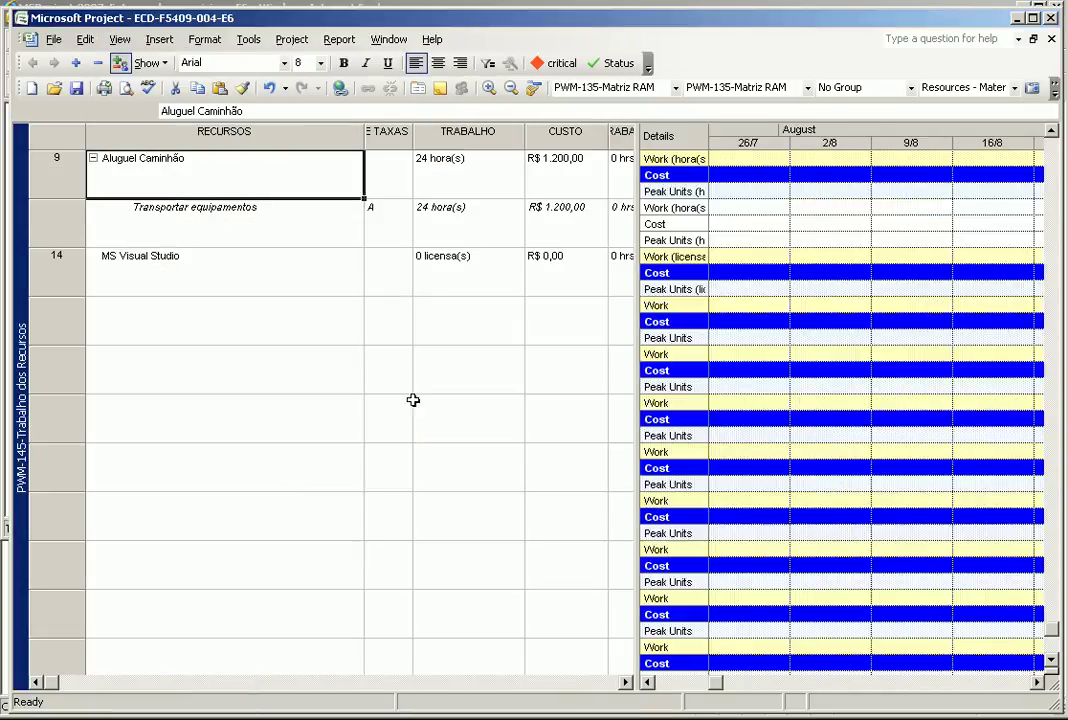
pyautogui.moveTo(638, 220); pyautogui.dragTo(698, 213)
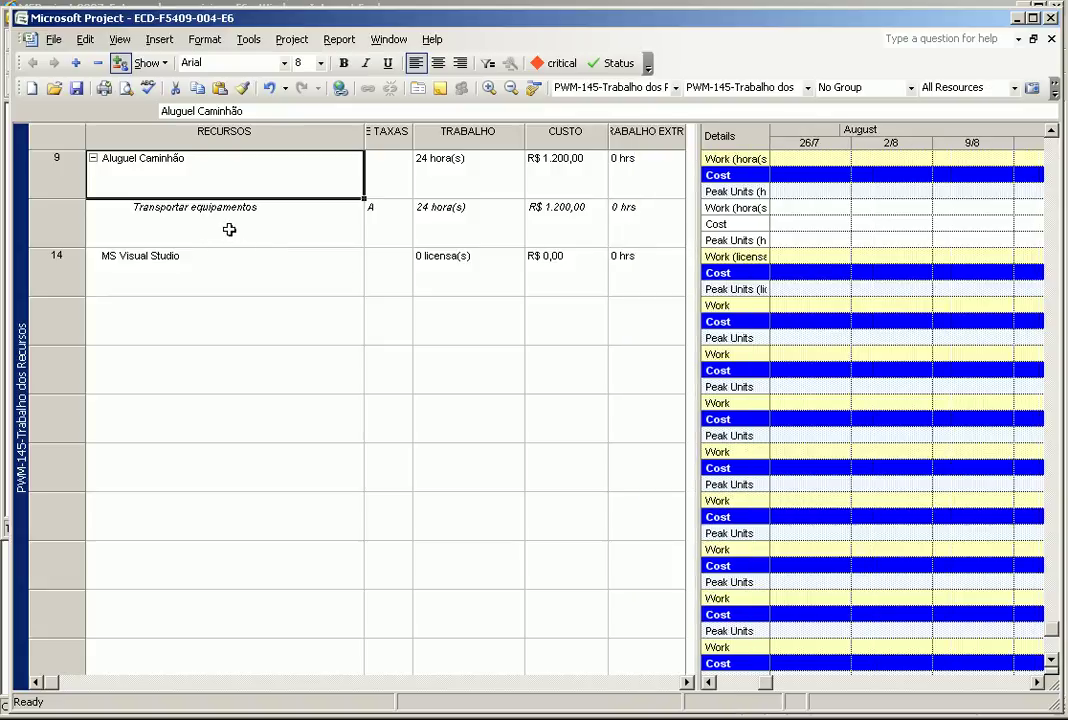
# Collapse the task assignments under all resources in the PWM-145-Trabalho dos Recursos view.
pyautogui.click(270, 324)
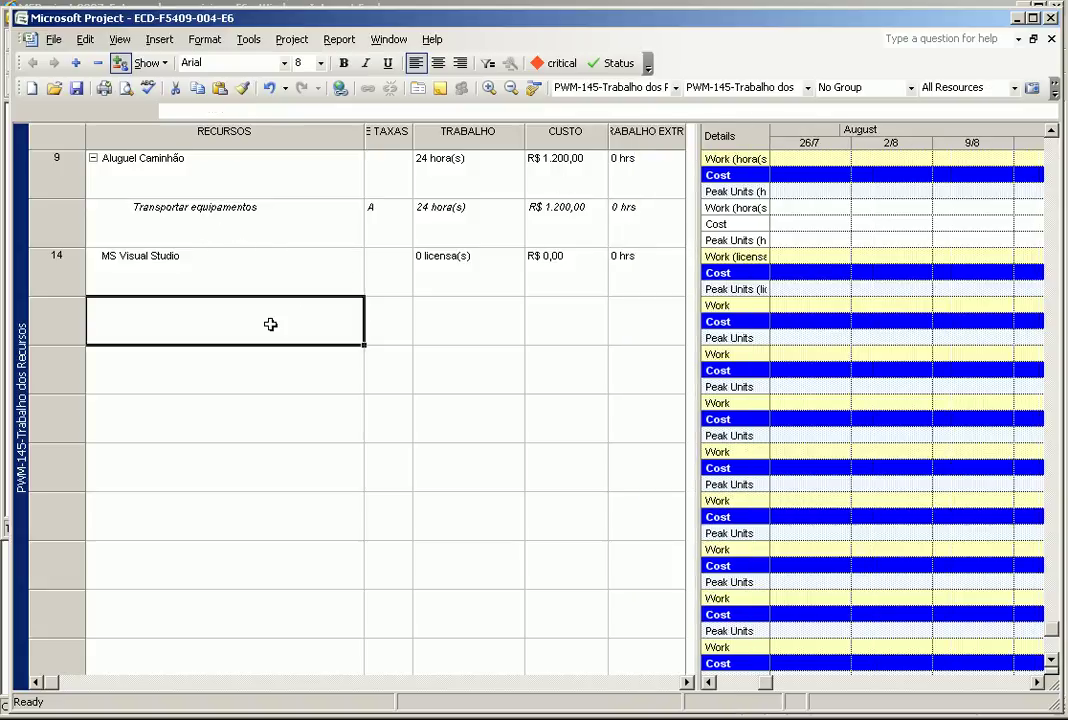
pyautogui.scroll(15, 266, 318)
pyautogui.click(49, 144)
pyautogui.click(97, 62)
pyautogui.click(248, 319)
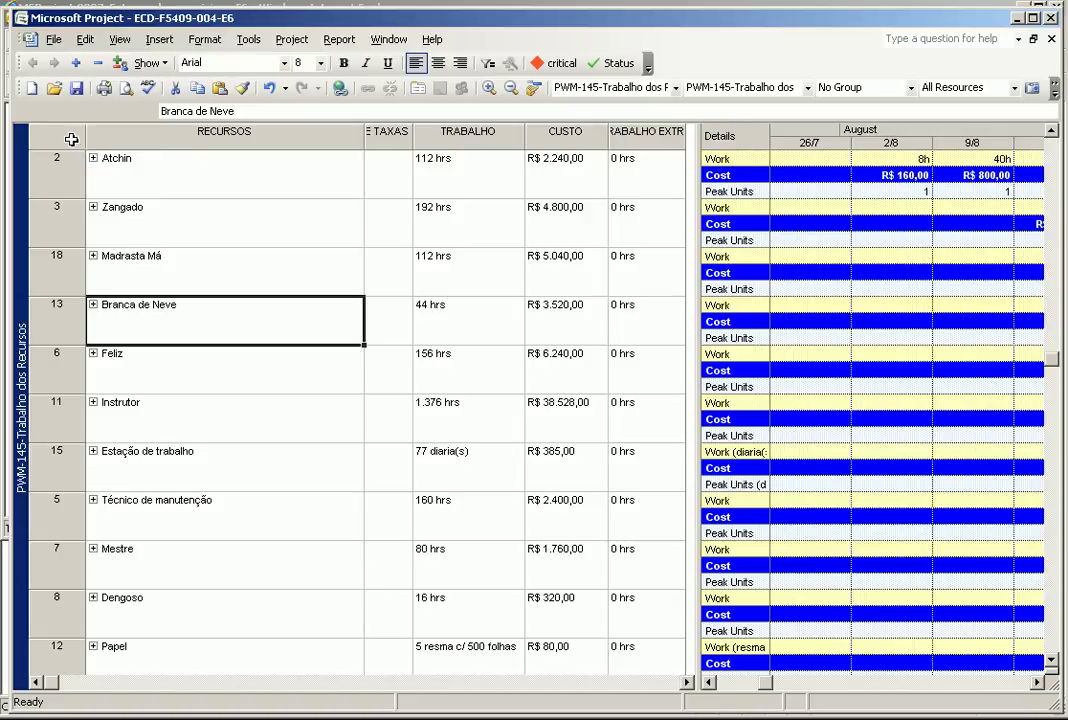
# Sort the resources by ID.
pyautogui.click(291, 39)
pyautogui.moveTo(309, 60)
pyautogui.click(445, 105)
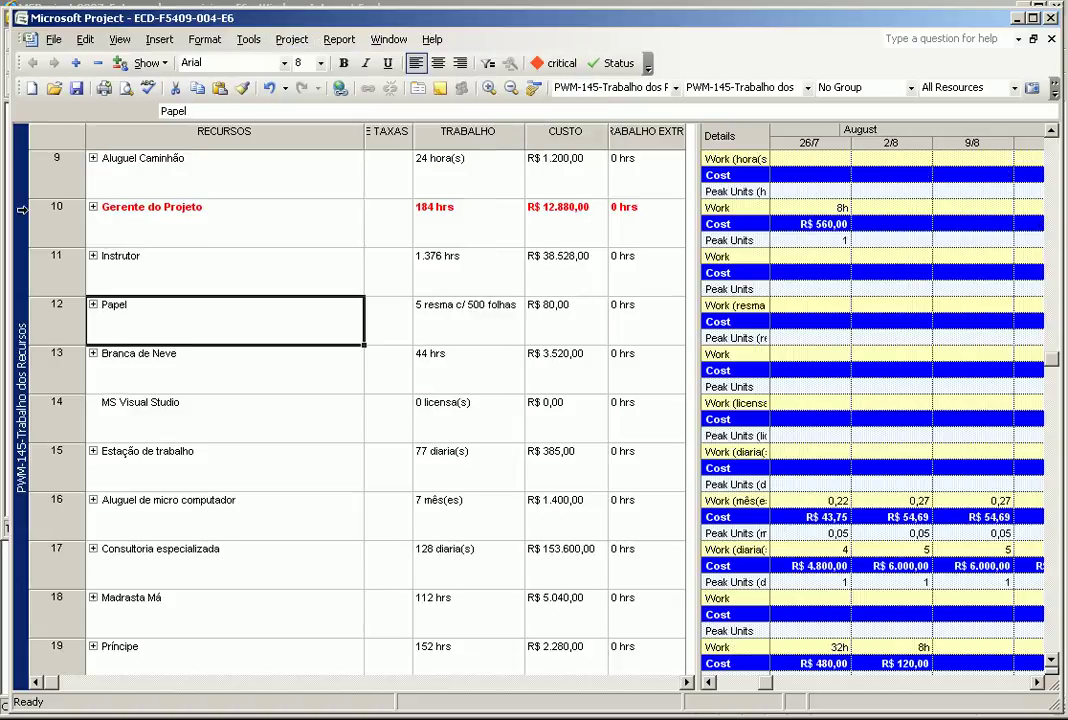
# Review the field definitions of the PWM-145-Trabalho dos Recursos - Cronograma table and reapply it to the view.
pyautogui.scroll(3, 140, 186)
pyautogui.click(40, 162)
pyautogui.rightClick(45, 172)
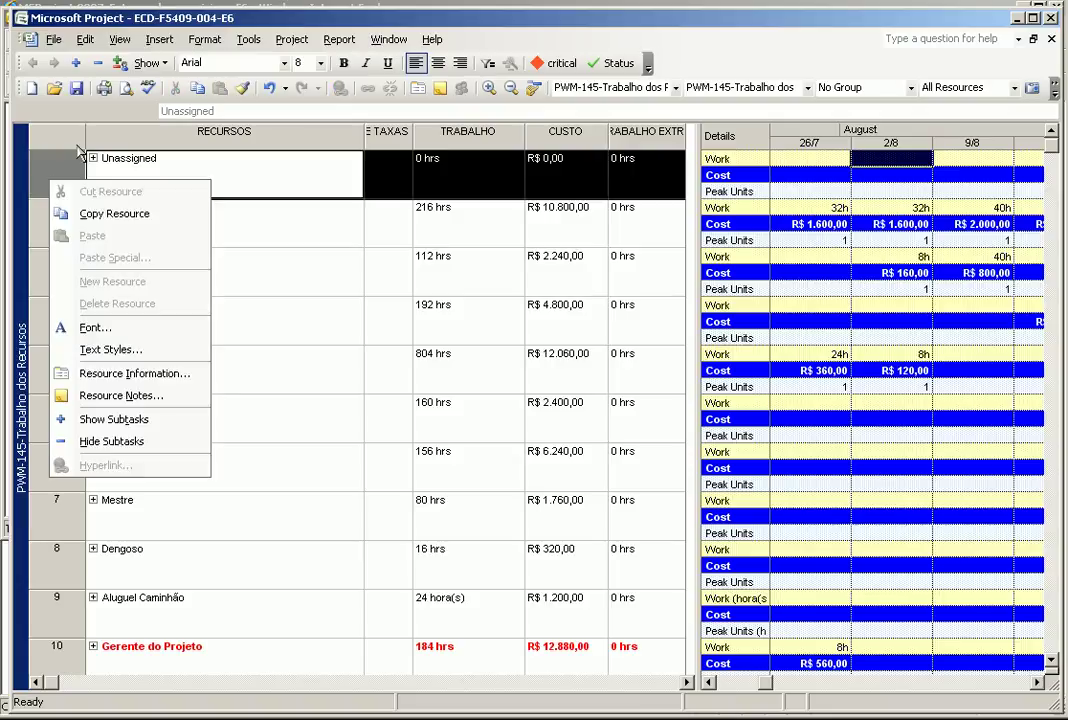
pyautogui.rightClick(68, 131)
pyautogui.click(202, 368)
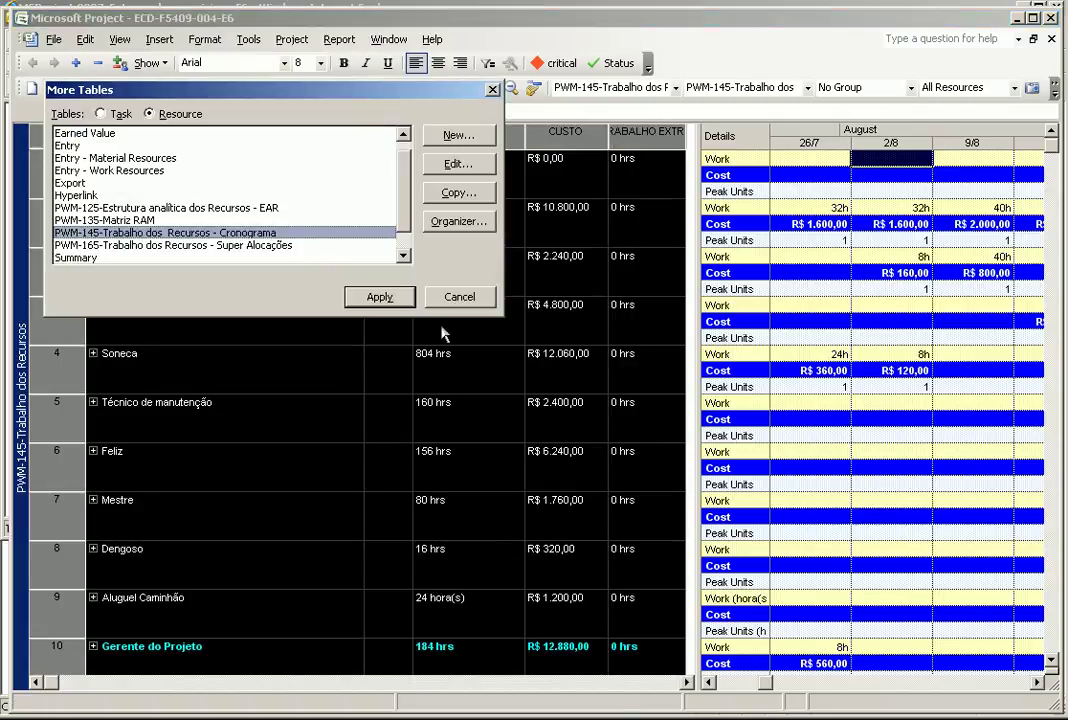
pyautogui.click(458, 163)
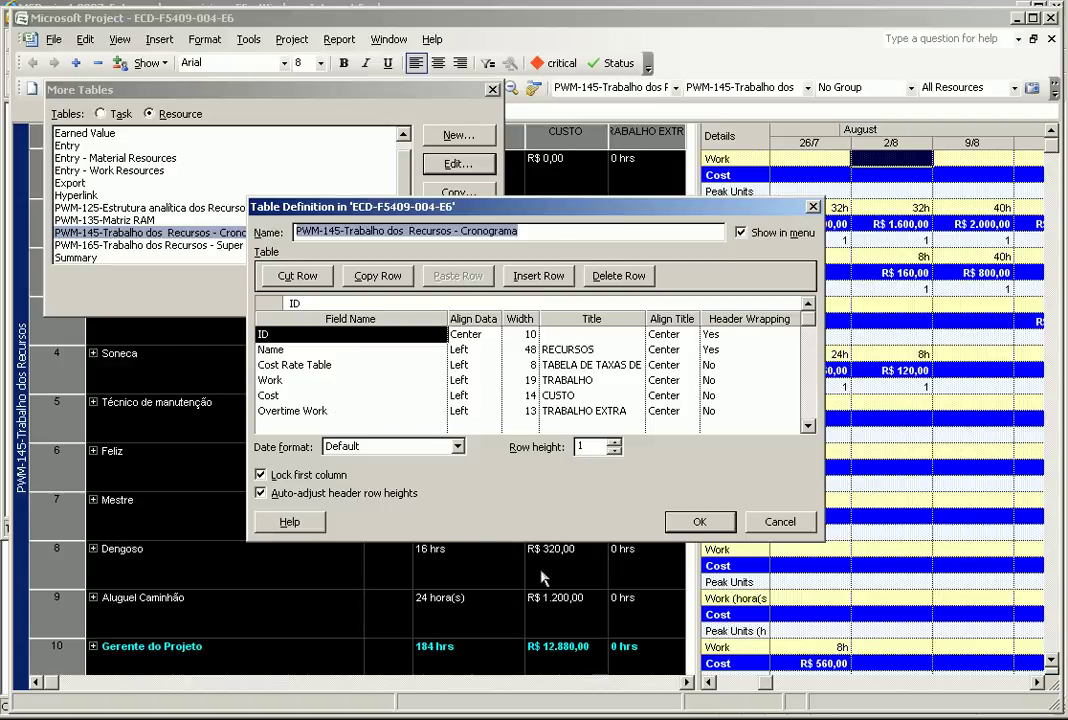
pyautogui.click(700, 522)
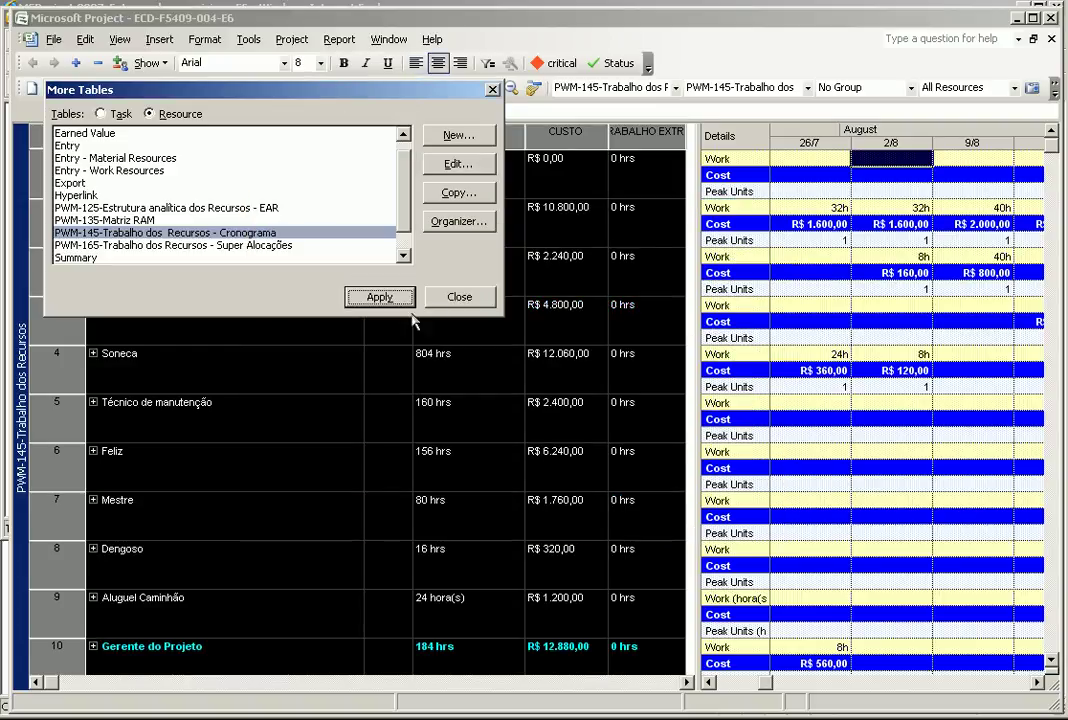
pyautogui.click(378, 294)
pyautogui.click(330, 303)
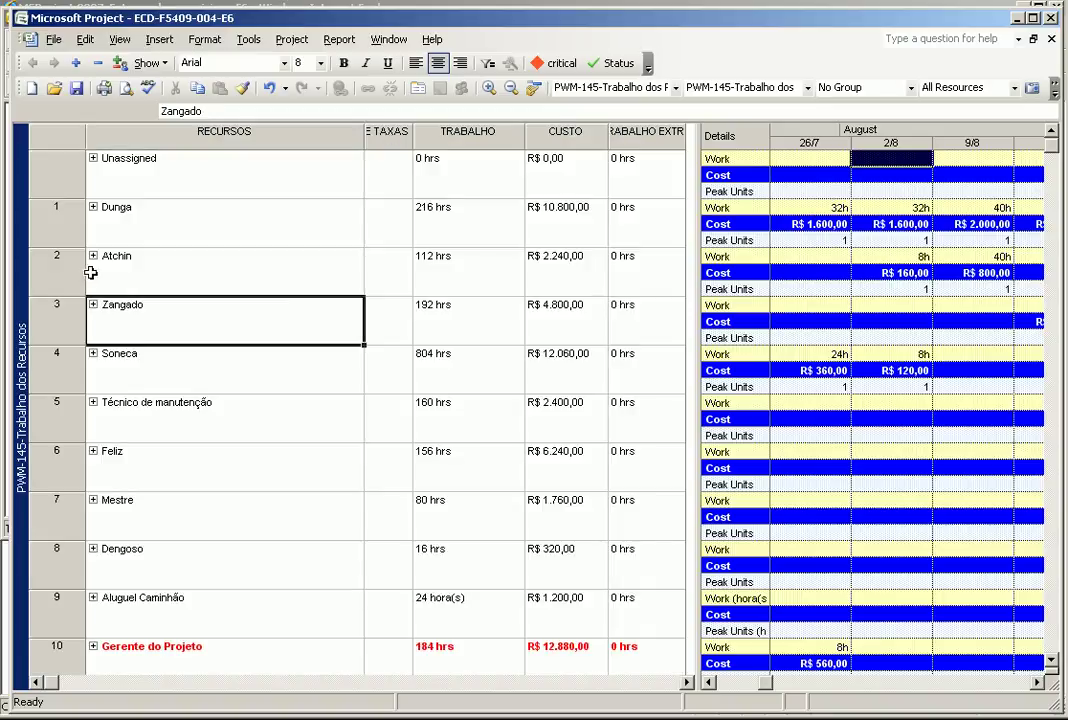
# Expand the task assignments of resource 1 and narrow the RECURSOS column and table area to expose more of the timescale.
pyautogui.click(97, 207)
pyautogui.click(93, 207)
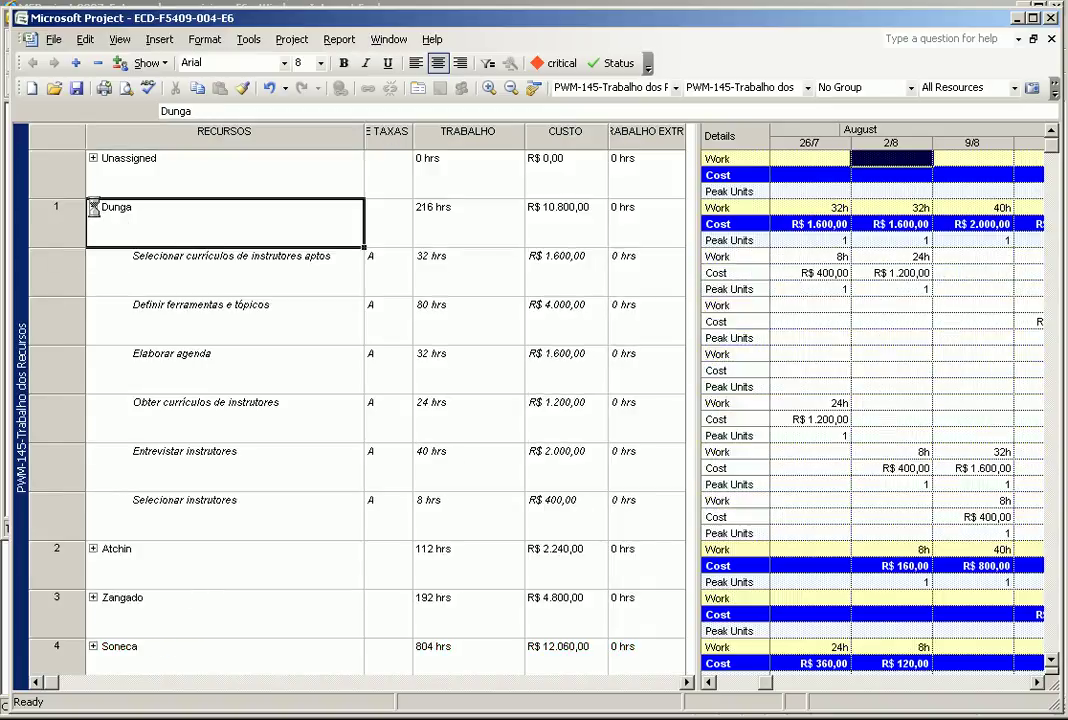
pyautogui.moveTo(165, 258); pyautogui.dragTo(143, 532)
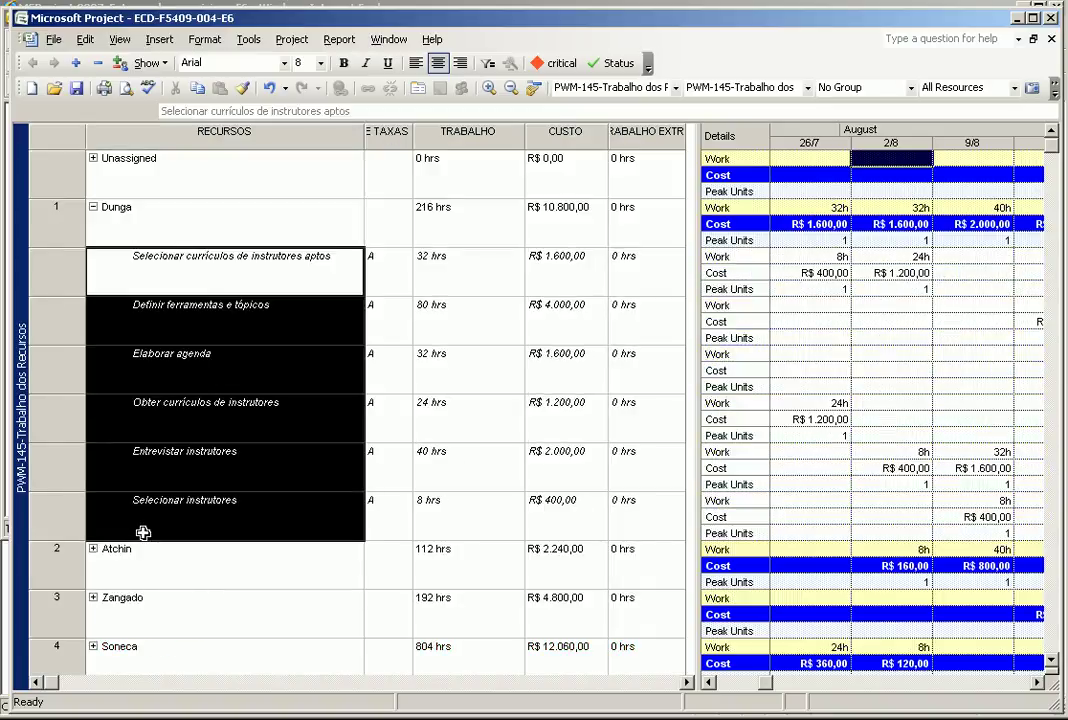
pyautogui.moveTo(362, 135); pyautogui.dragTo(318, 140)
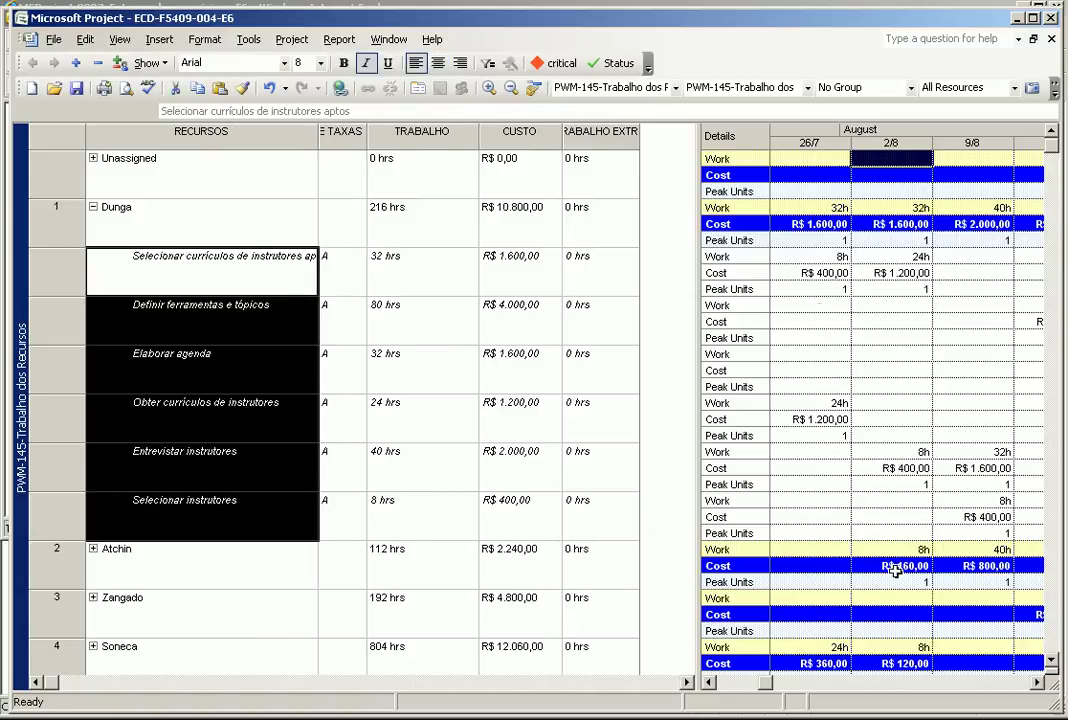
pyautogui.moveTo(697, 167); pyautogui.dragTo(316, 261)
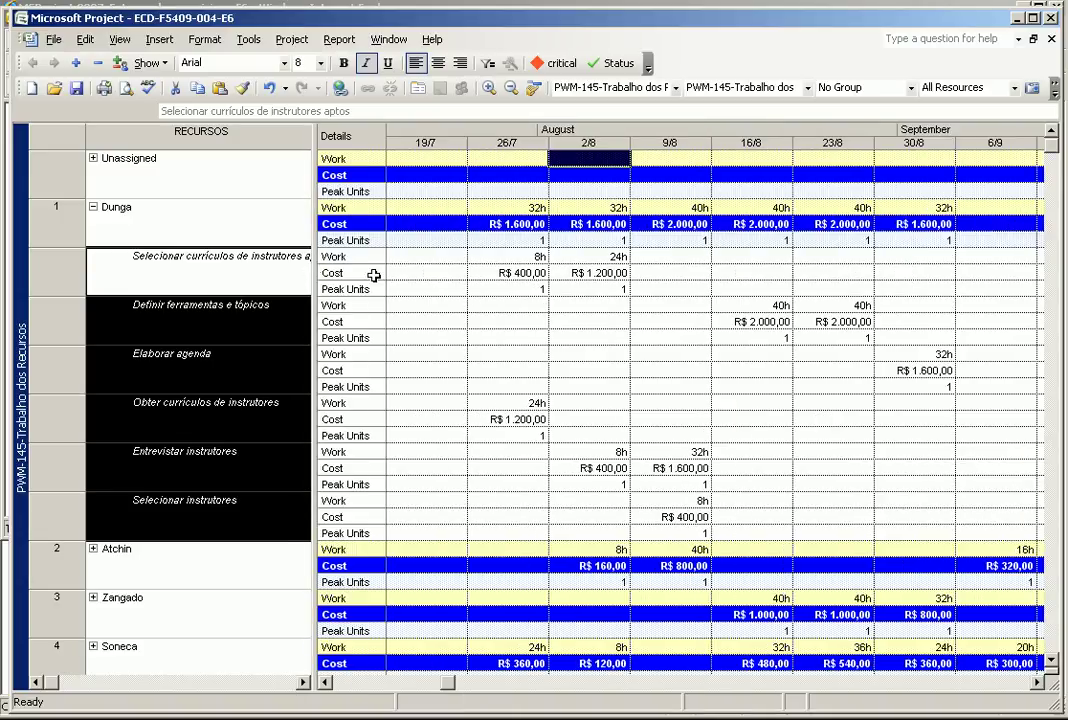
# In the detail styles, give All Assignment Rows a solid pattern with a Maroon cell background.
pyautogui.rightClick(585, 273)
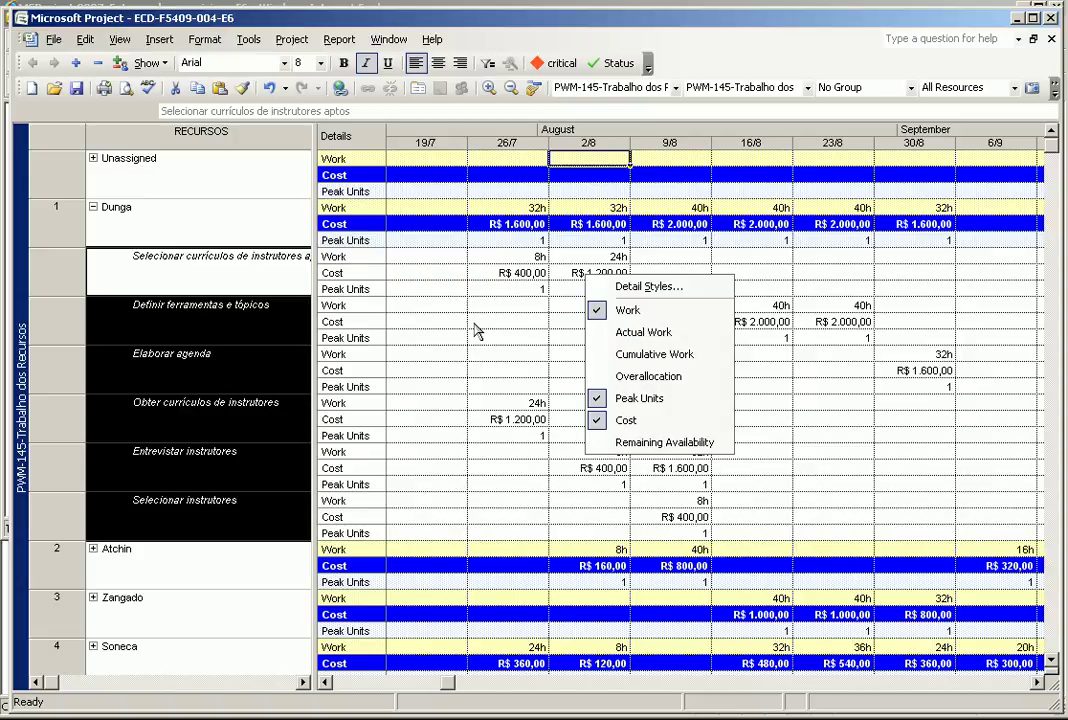
pyautogui.rightClick(438, 188)
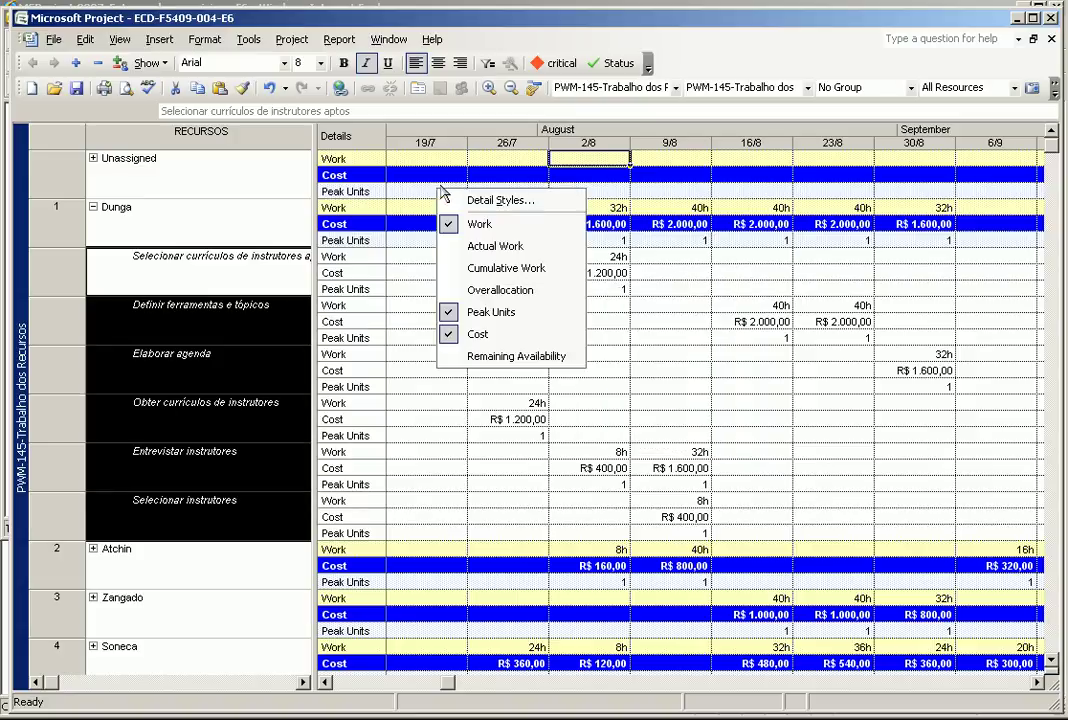
pyautogui.click(490, 200)
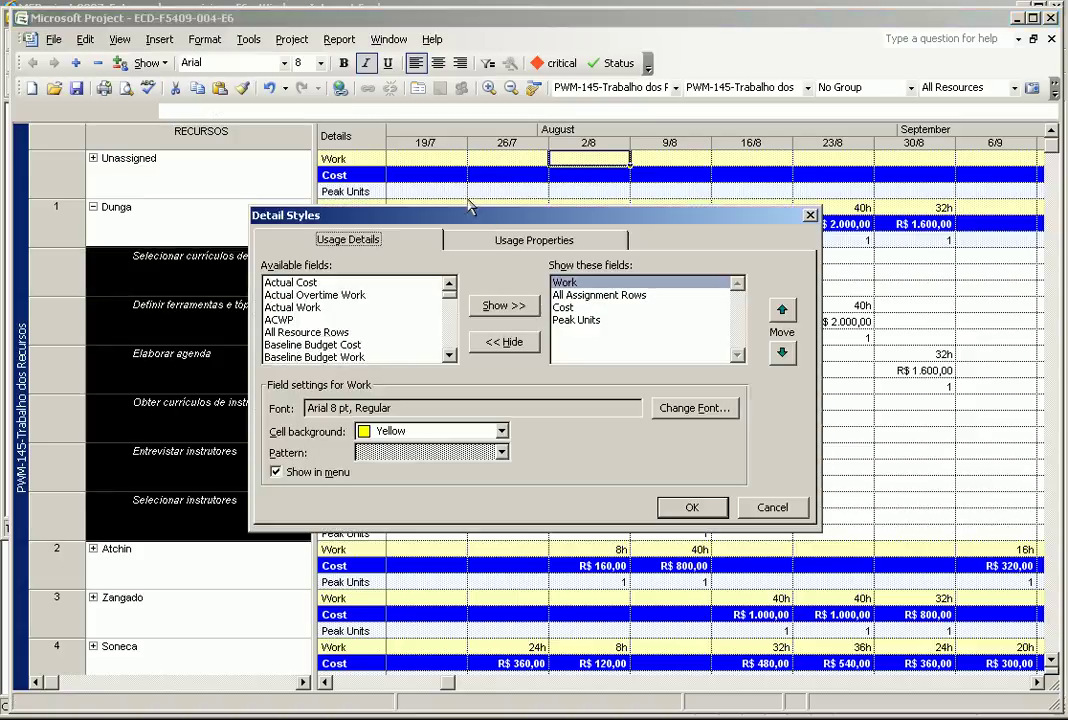
pyautogui.click(565, 307)
pyautogui.click(575, 320)
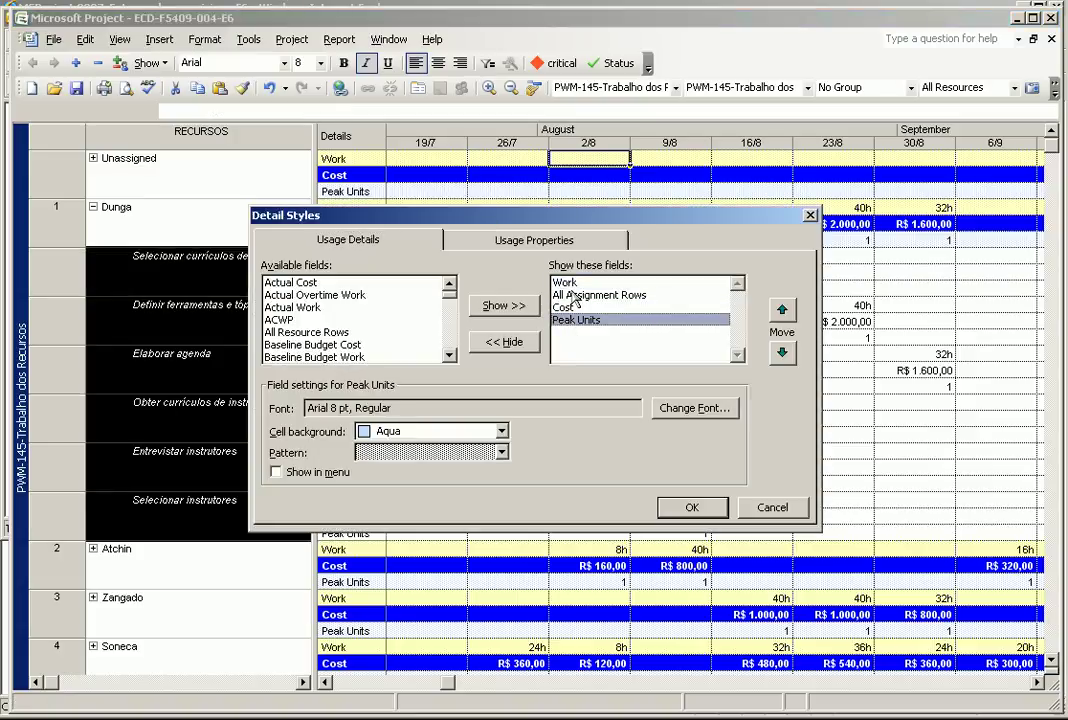
pyautogui.click(575, 296)
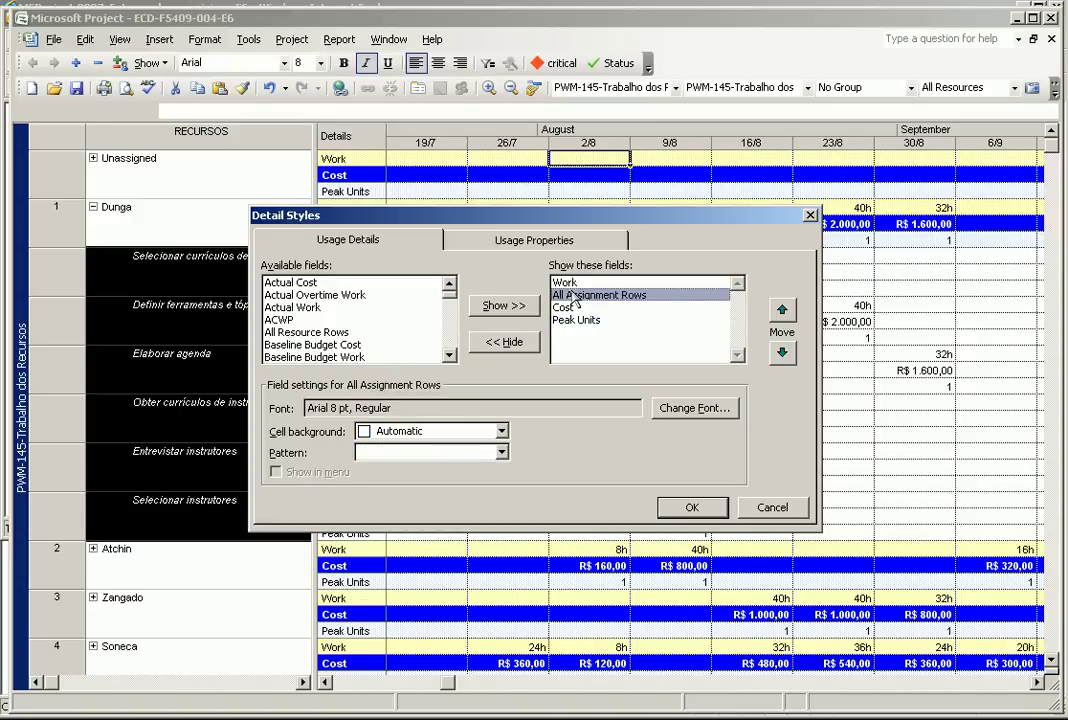
pyautogui.click(501, 452)
pyautogui.click(505, 490)
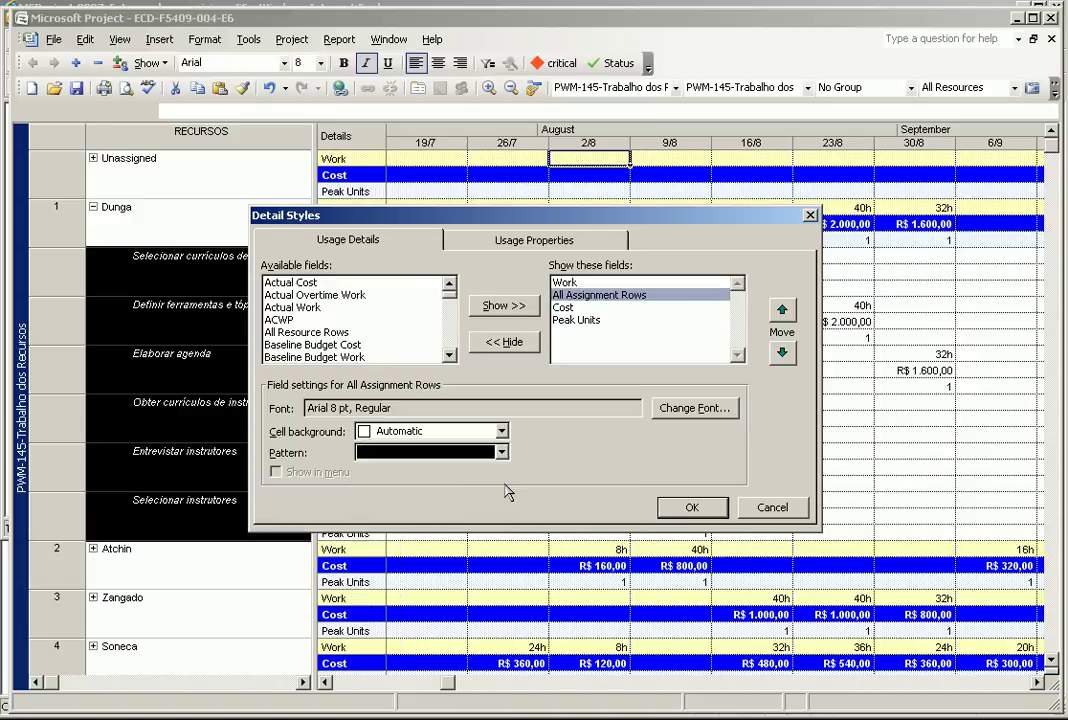
pyautogui.click(502, 432)
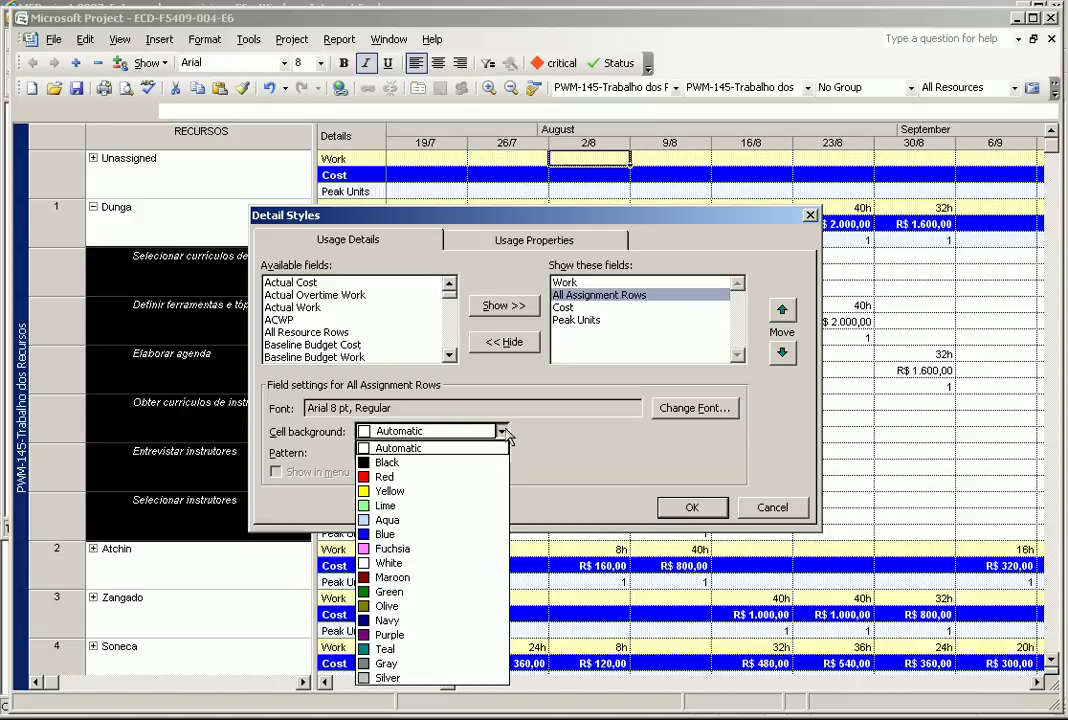
pyautogui.click(493, 577)
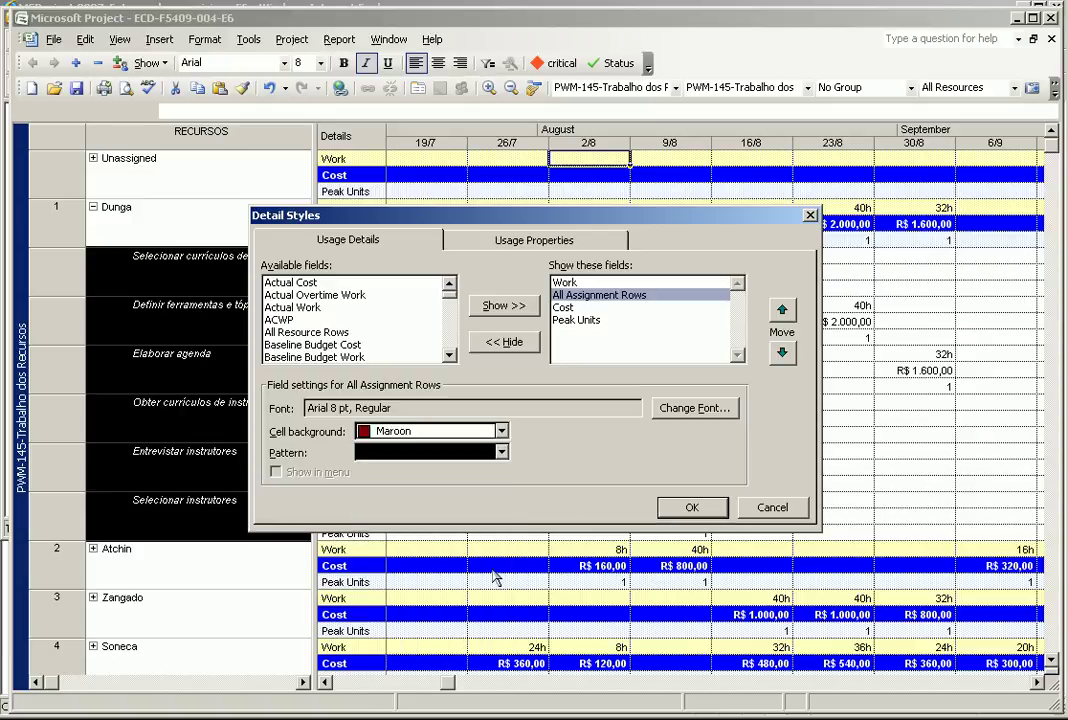
# Set the All Assignment Rows font to bold (Negrito) white (Branco) and apply the detail styles.
pyautogui.click(692, 408)
pyautogui.click(330, 442)
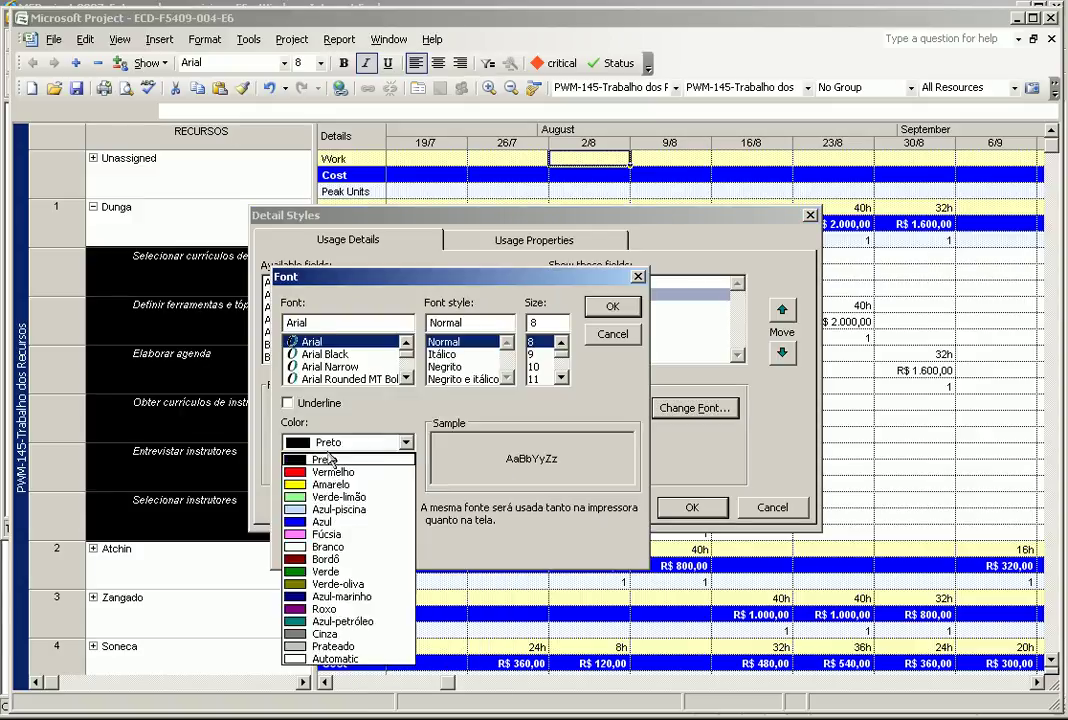
pyautogui.click(330, 546)
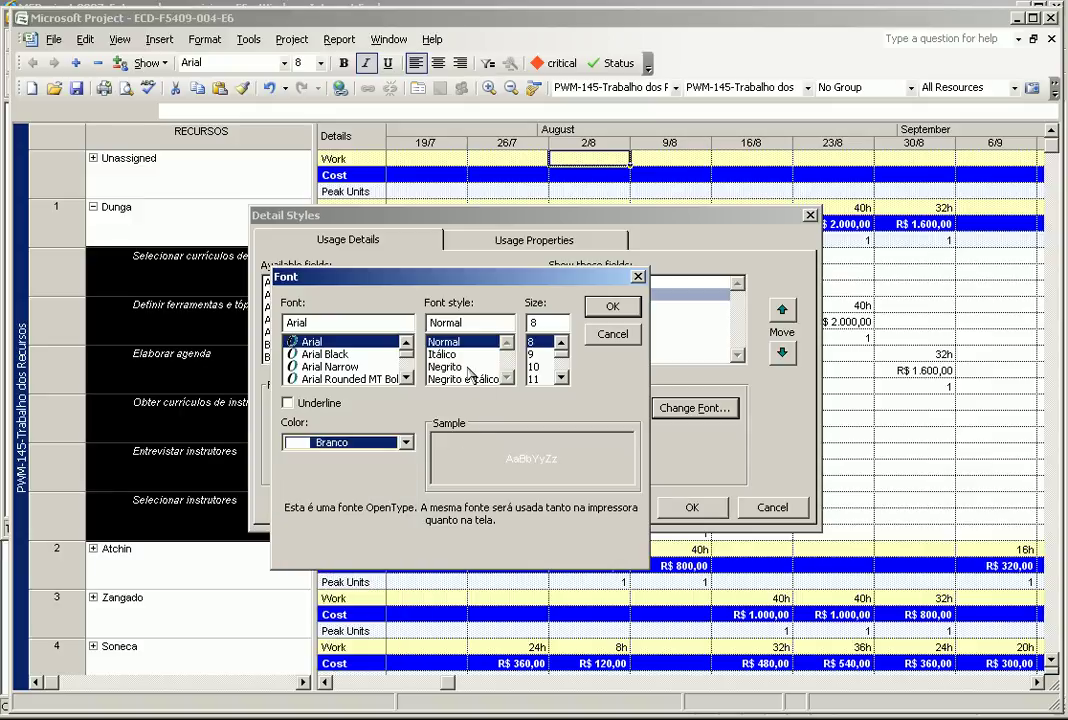
pyautogui.click(612, 306)
pyautogui.click(691, 507)
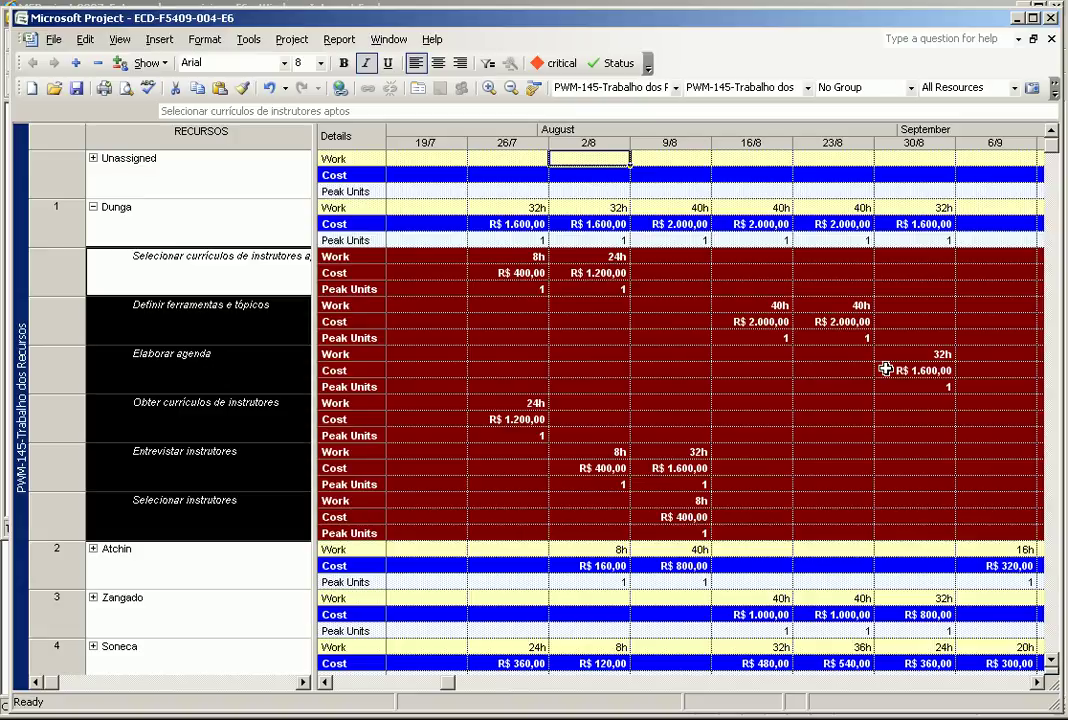
# Collapse and re-expand the assignments of resource 1 to check how the formatted assignment rows stand out.
pyautogui.click(93, 207)
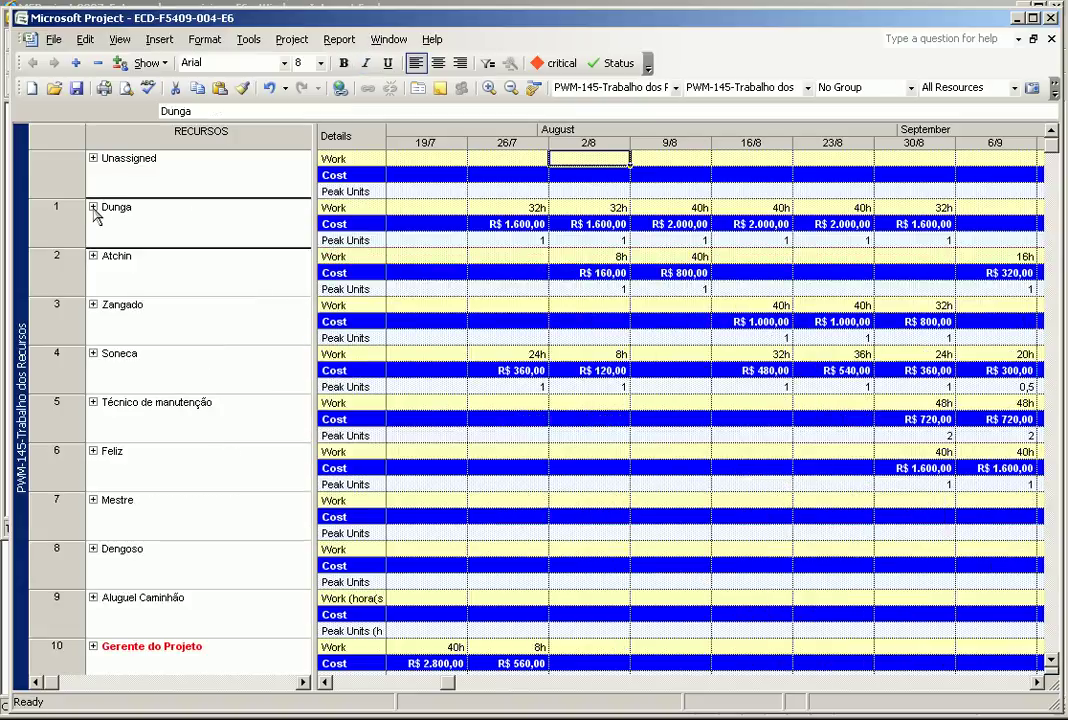
pyautogui.click(93, 207)
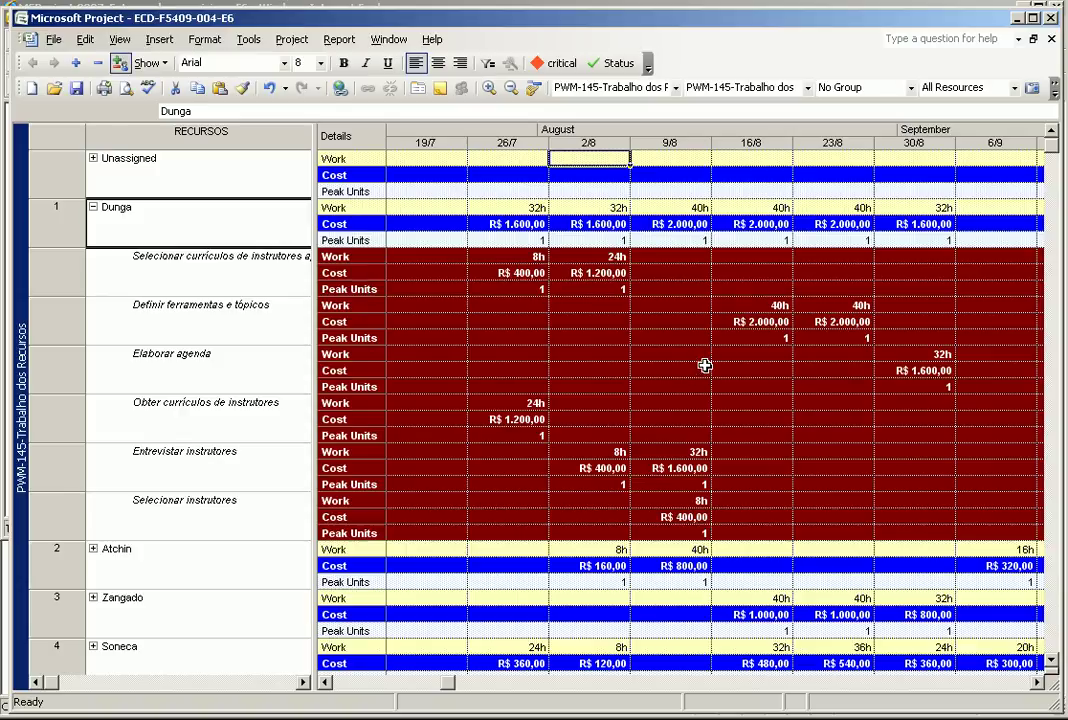
pyautogui.click(270, 88)
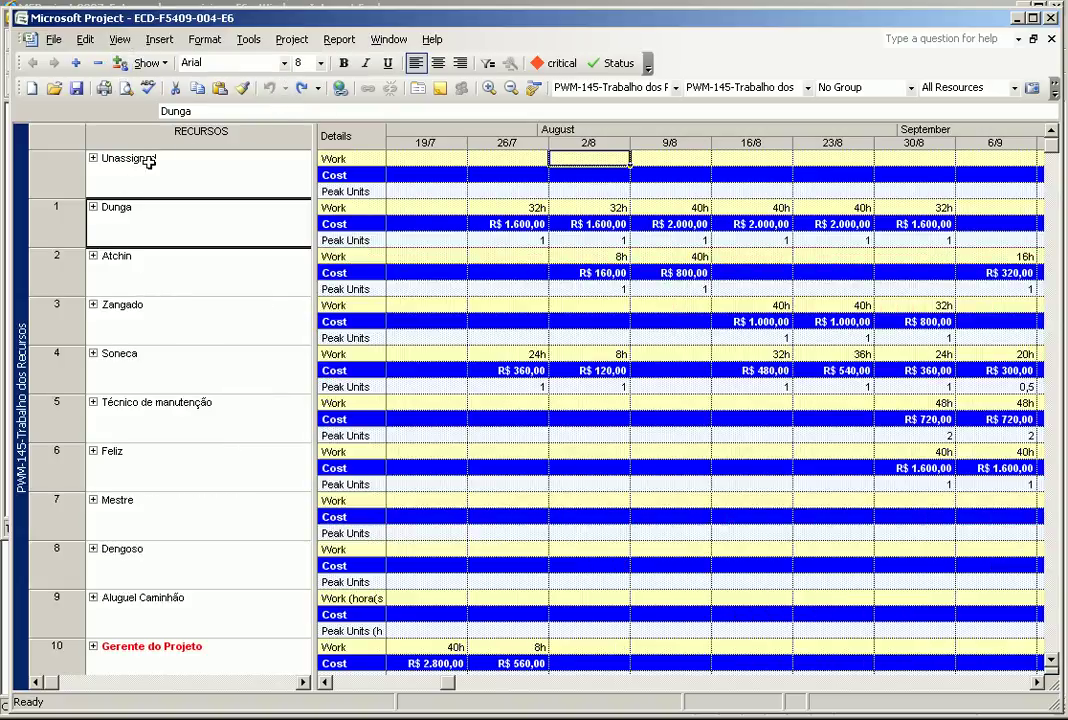
pyautogui.click(93, 207)
pyautogui.click(398, 301)
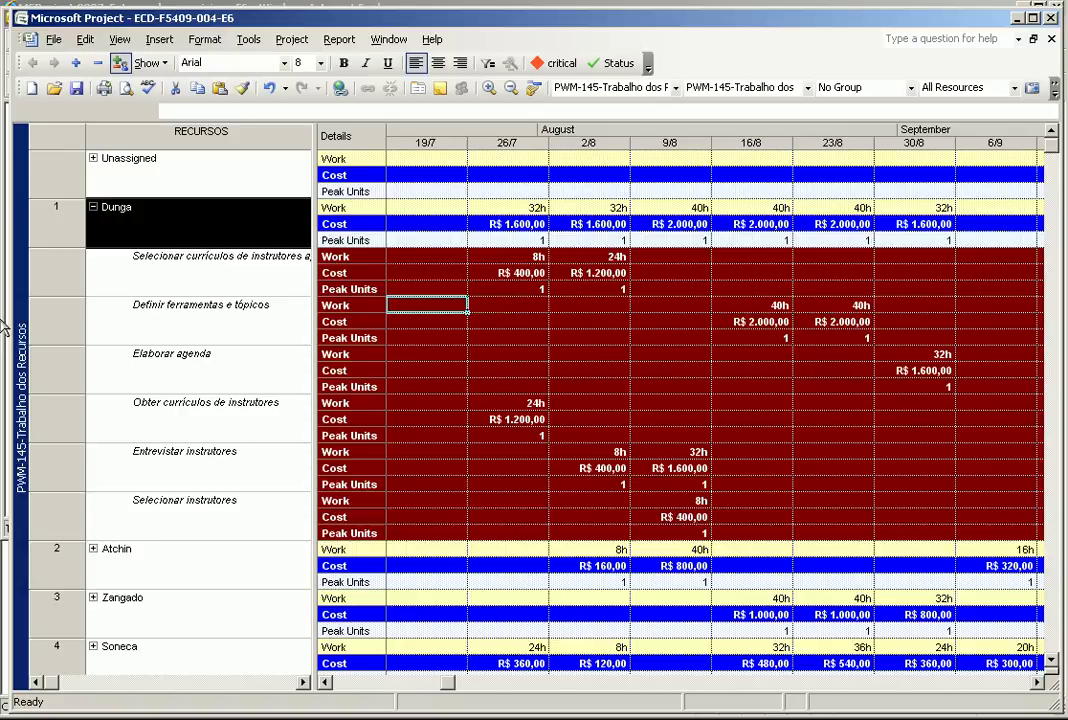
# Switch to the PWM-155C-Trabalho dos Recursos-Cronograma view and set the All Assignment Rows cell background to Automatic.
pyautogui.click(119, 39)
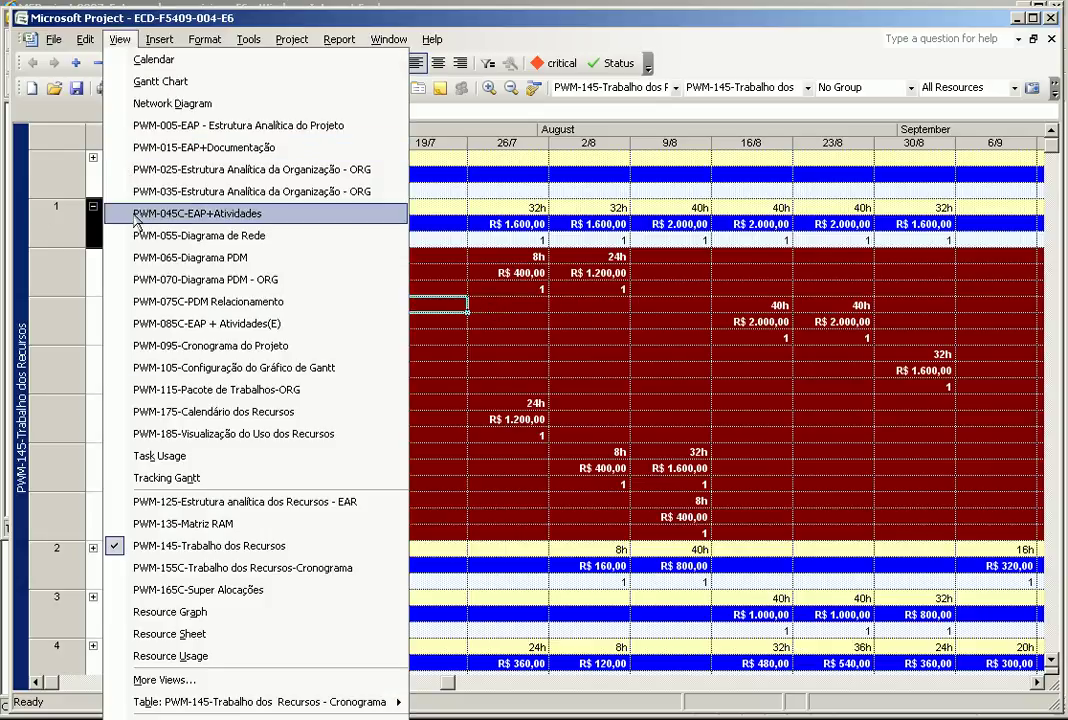
pyautogui.click(172, 567)
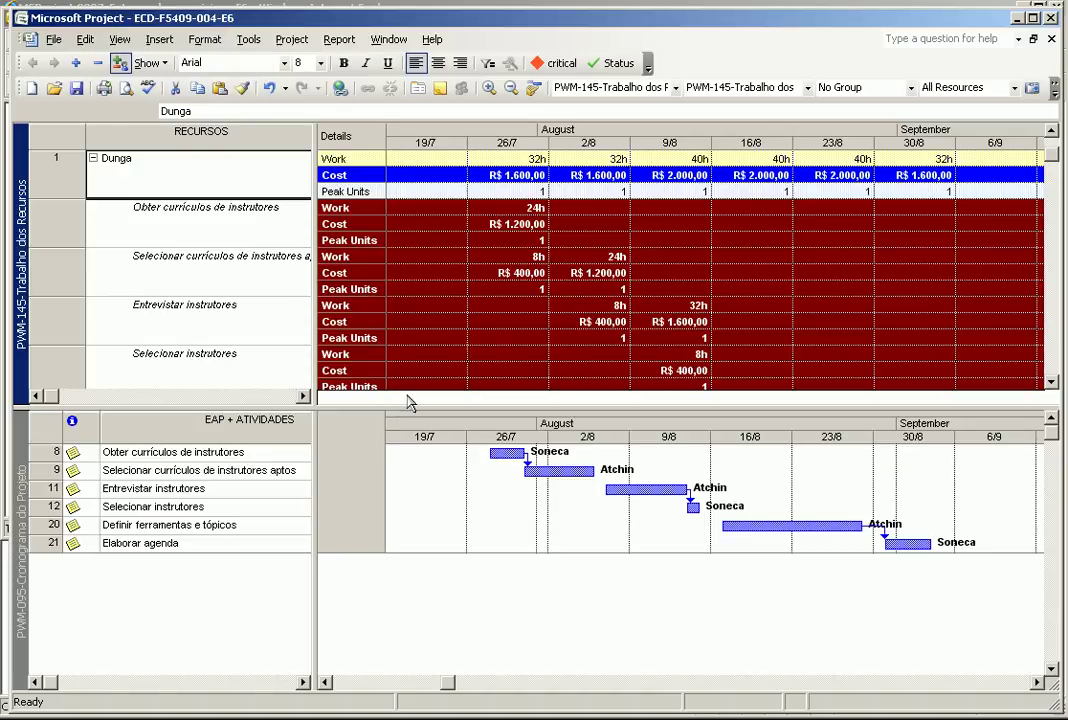
pyautogui.rightClick(503, 272)
pyautogui.click(530, 278)
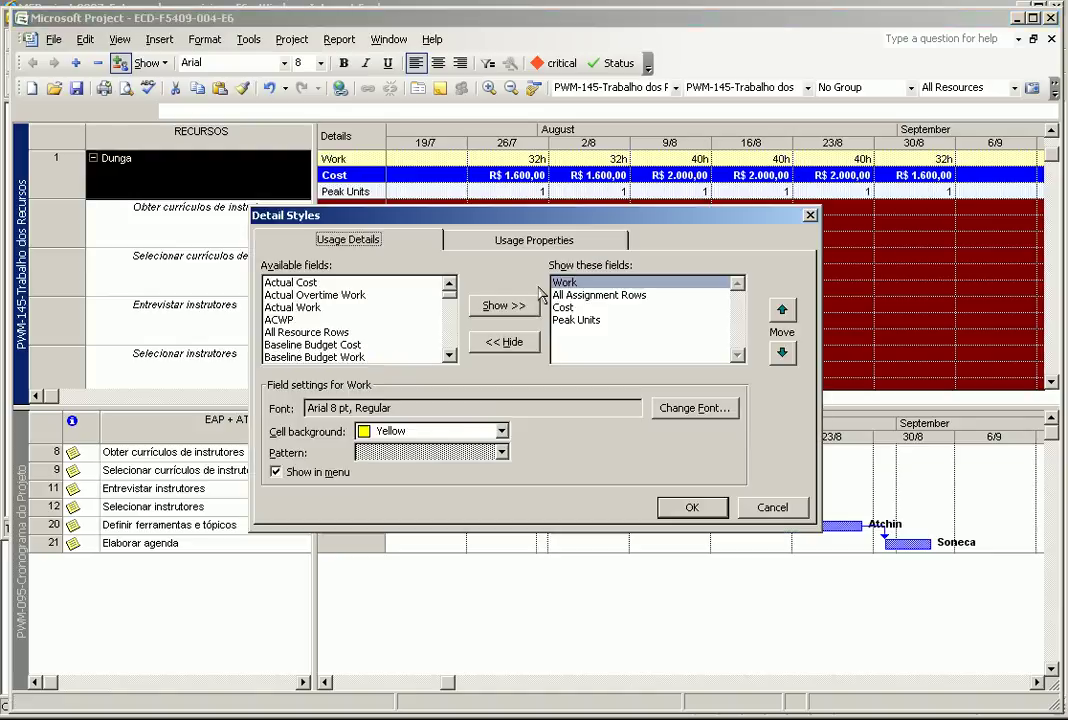
pyautogui.click(598, 295)
pyautogui.click(495, 431)
pyautogui.click(470, 442)
# Set the All Assignment Rows font colour to Automatic and apply the detail styles.
pyautogui.click(694, 408)
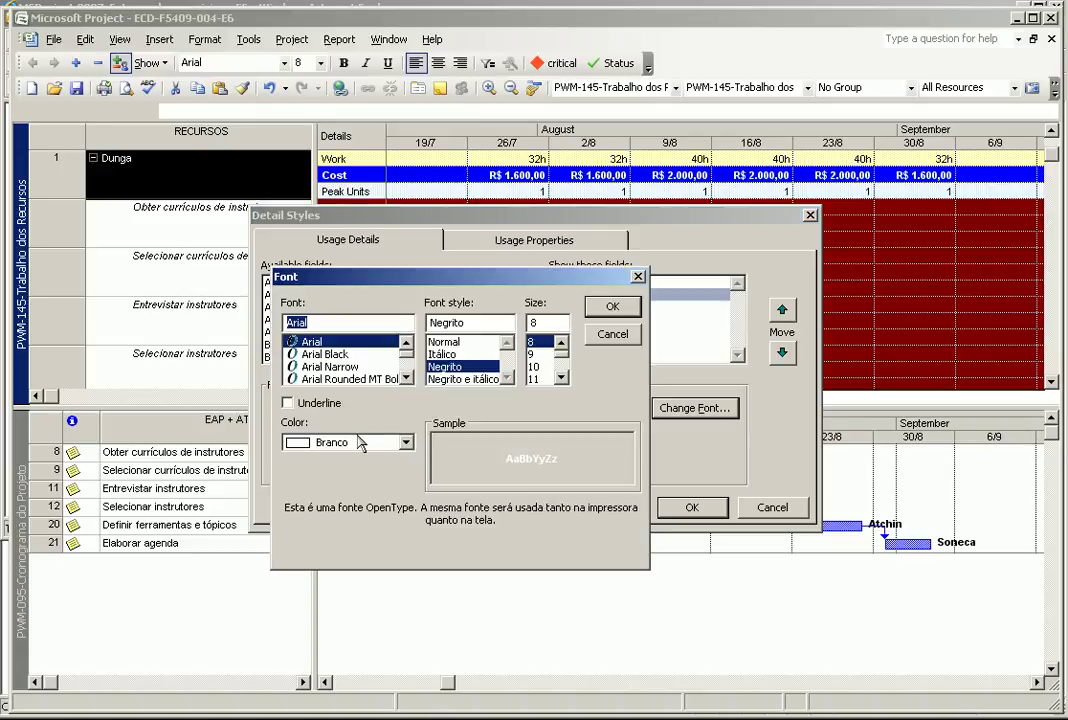
pyautogui.click(350, 442)
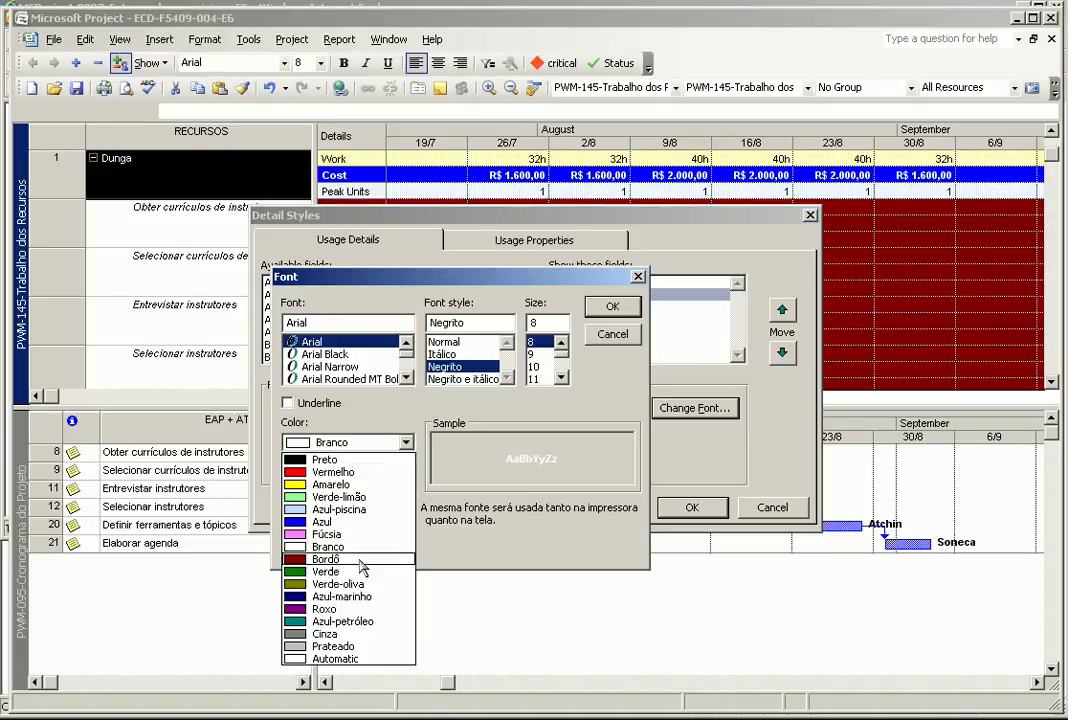
pyautogui.click(340, 659)
pyautogui.click(607, 308)
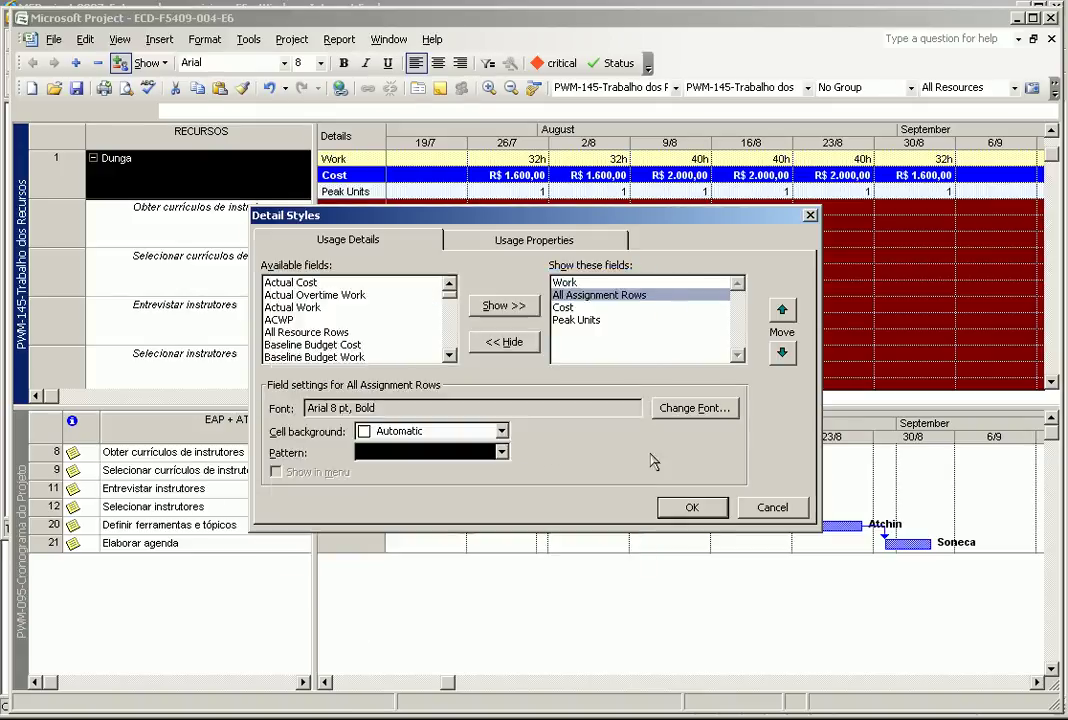
pyautogui.click(689, 507)
pyautogui.click(762, 337)
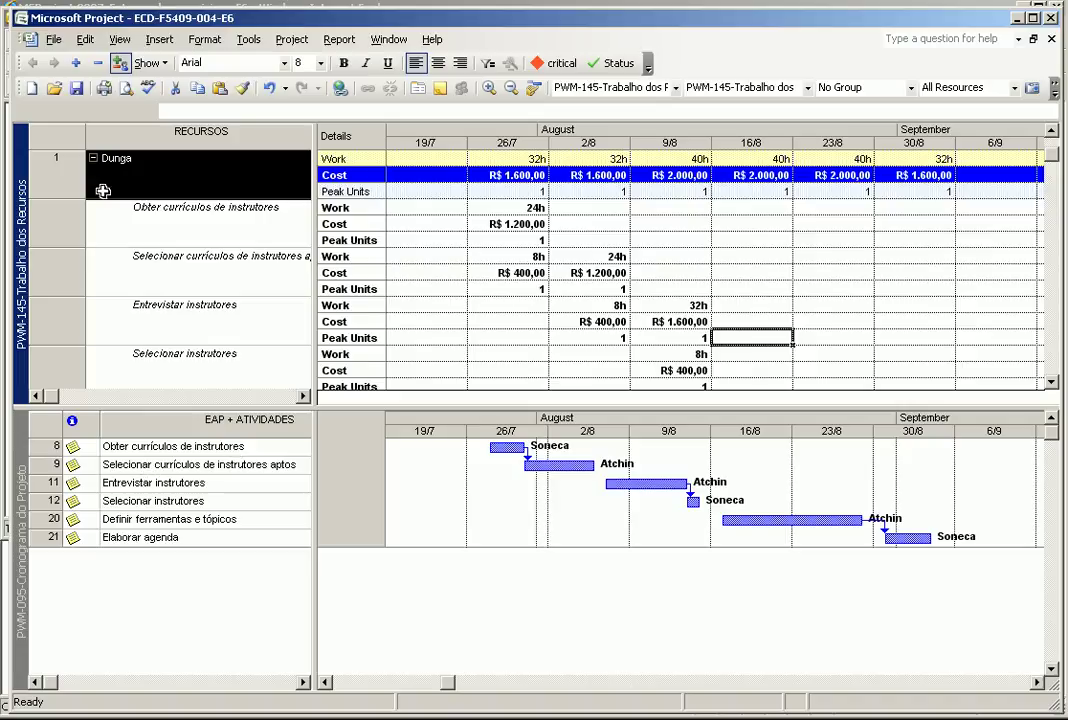
# Collapse the assignments of resource 1 and examine the scheduled tasks of resources 2, 3 and 4 one after another.
pyautogui.click(92, 158)
pyautogui.click(117, 220)
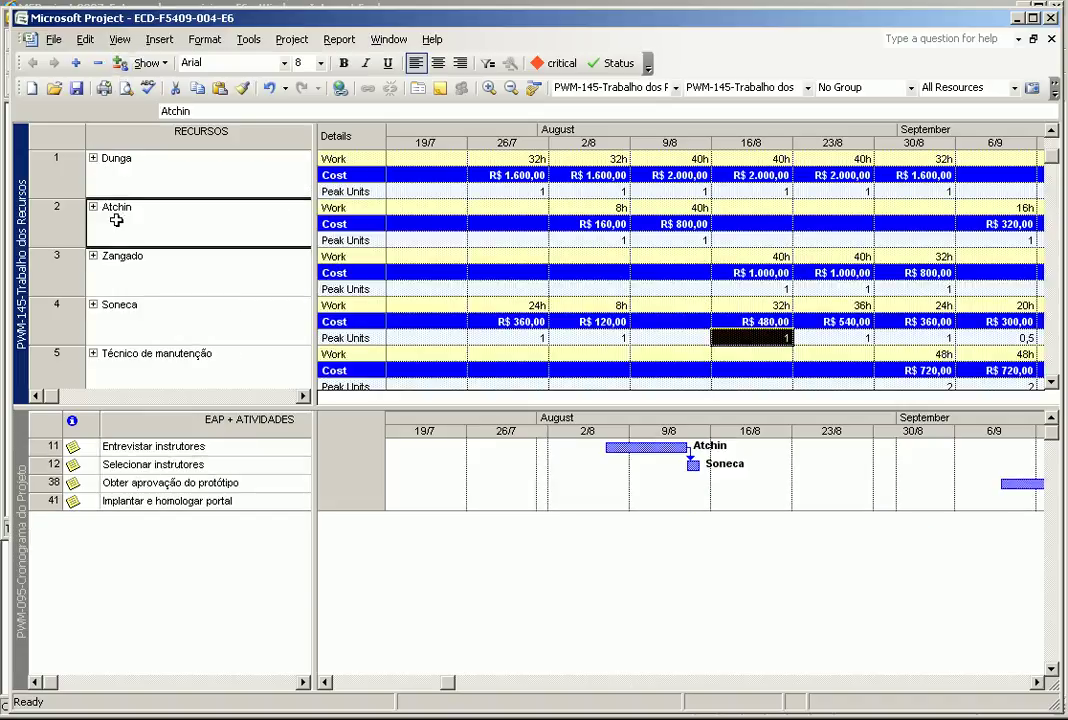
pyautogui.click(117, 275)
pyautogui.click(124, 336)
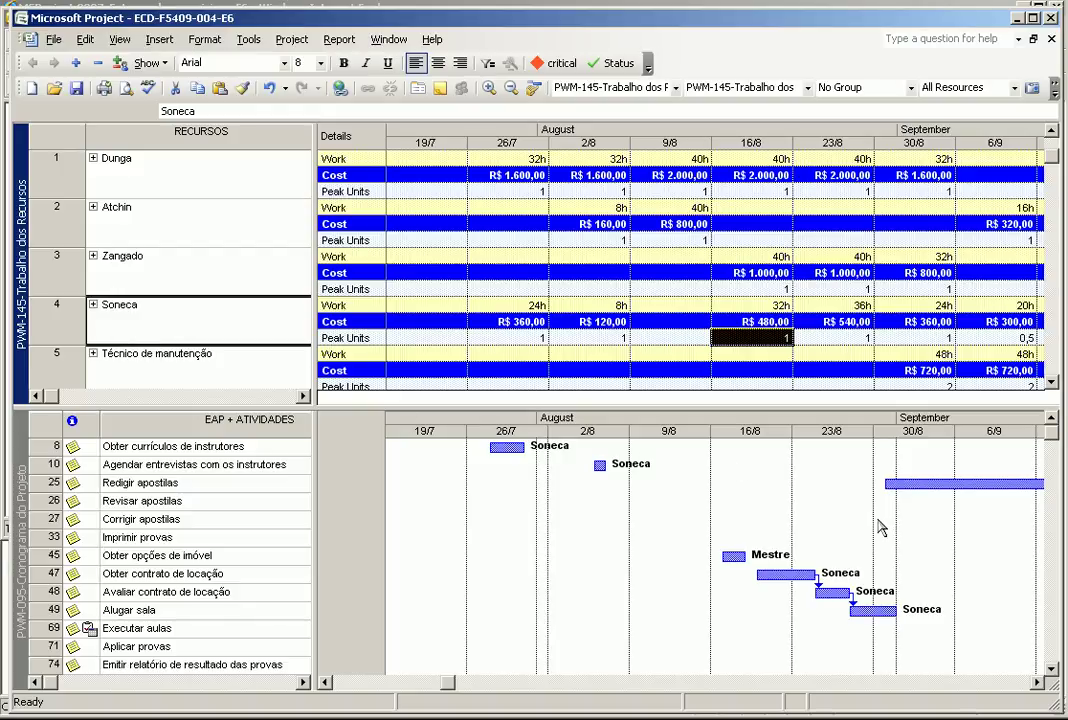
# Sort the resources by Start in ascending order.
pyautogui.click(311, 42)
pyautogui.moveTo(358, 62)
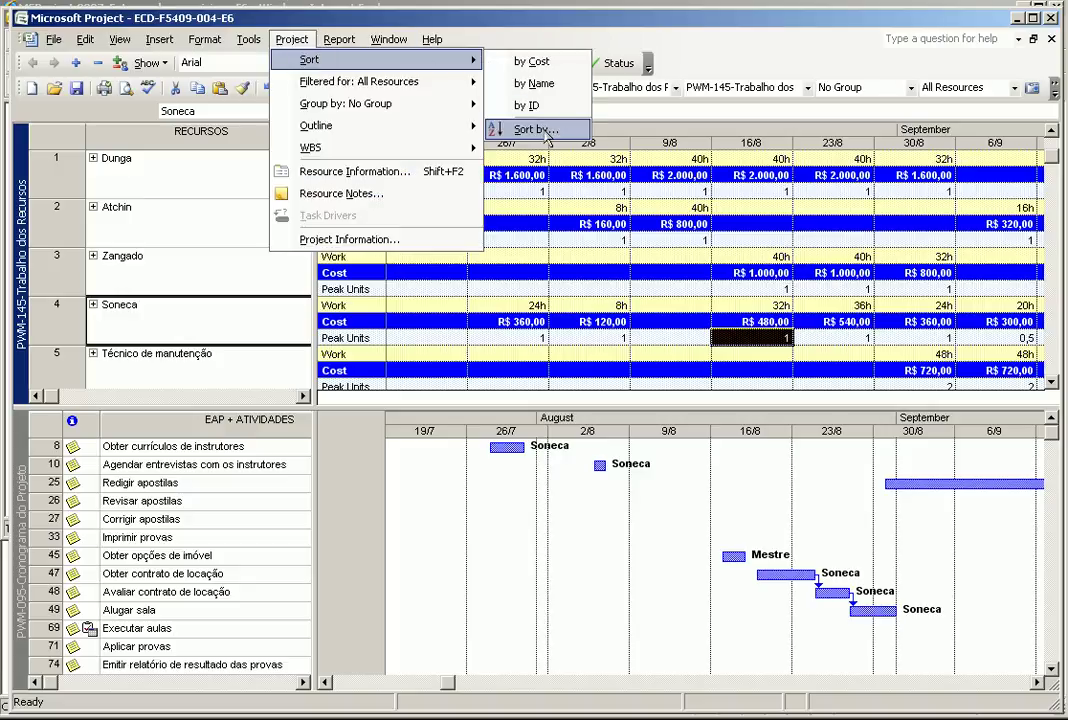
pyautogui.click(546, 128)
pyautogui.click(543, 294)
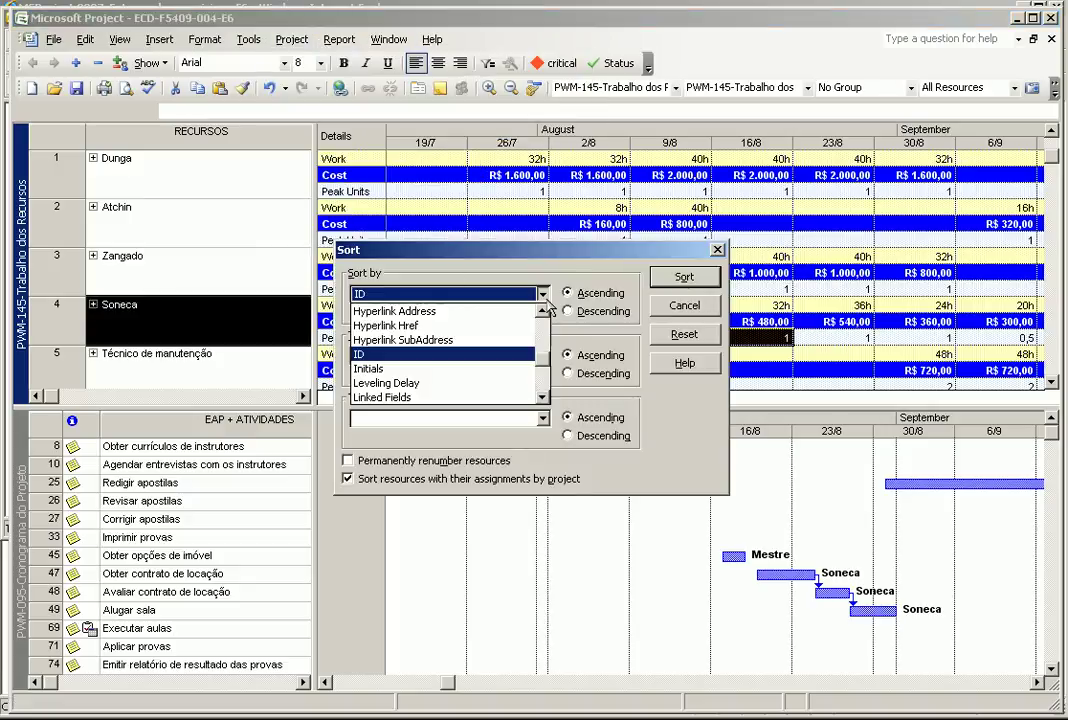
pyautogui.click(545, 388)
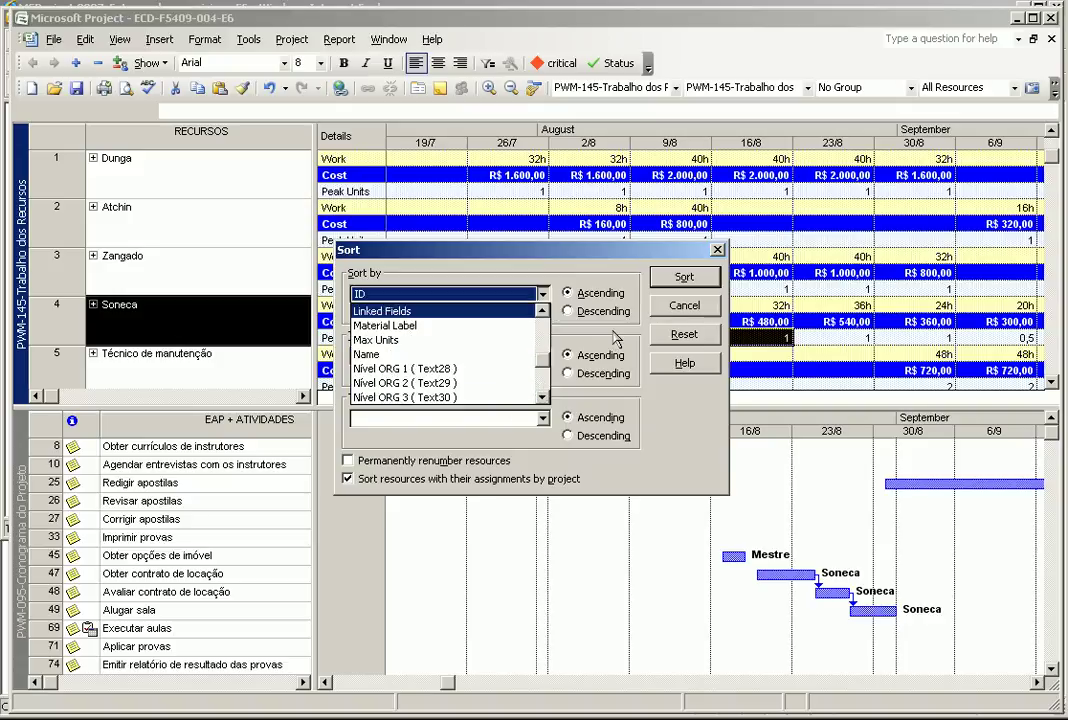
pyautogui.press('s')
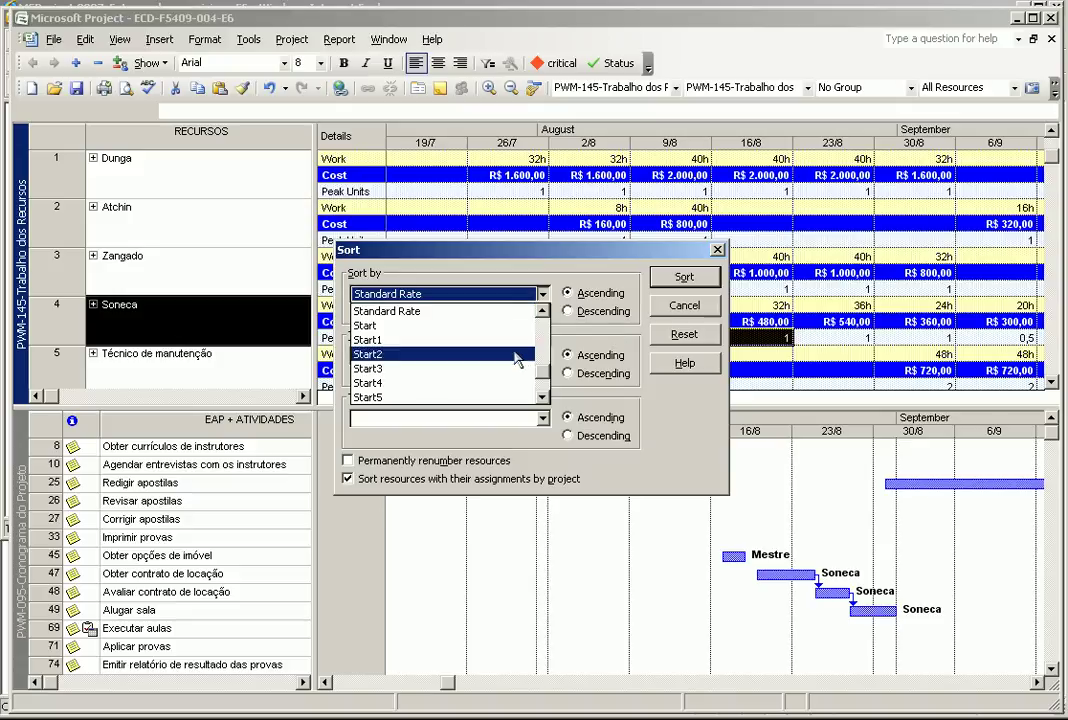
pyautogui.click(366, 325)
pyautogui.click(682, 278)
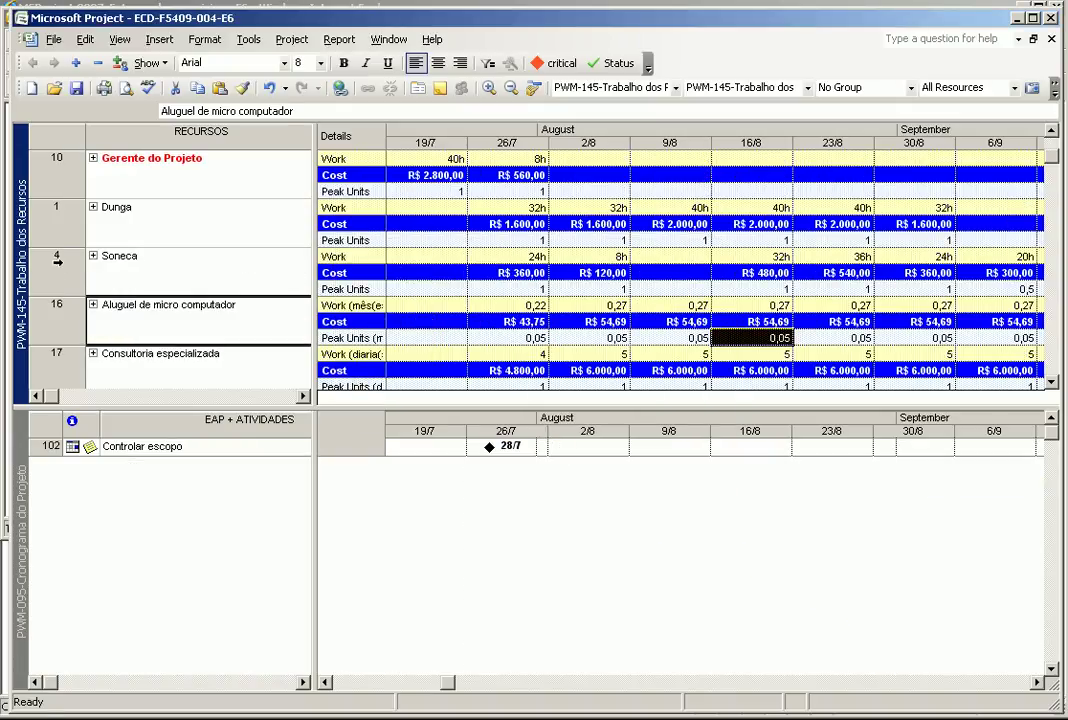
# Examine the scheduled tasks of resource 1 and sort the scheduled tasks of resource 4 by start date.
pyautogui.click(50, 218)
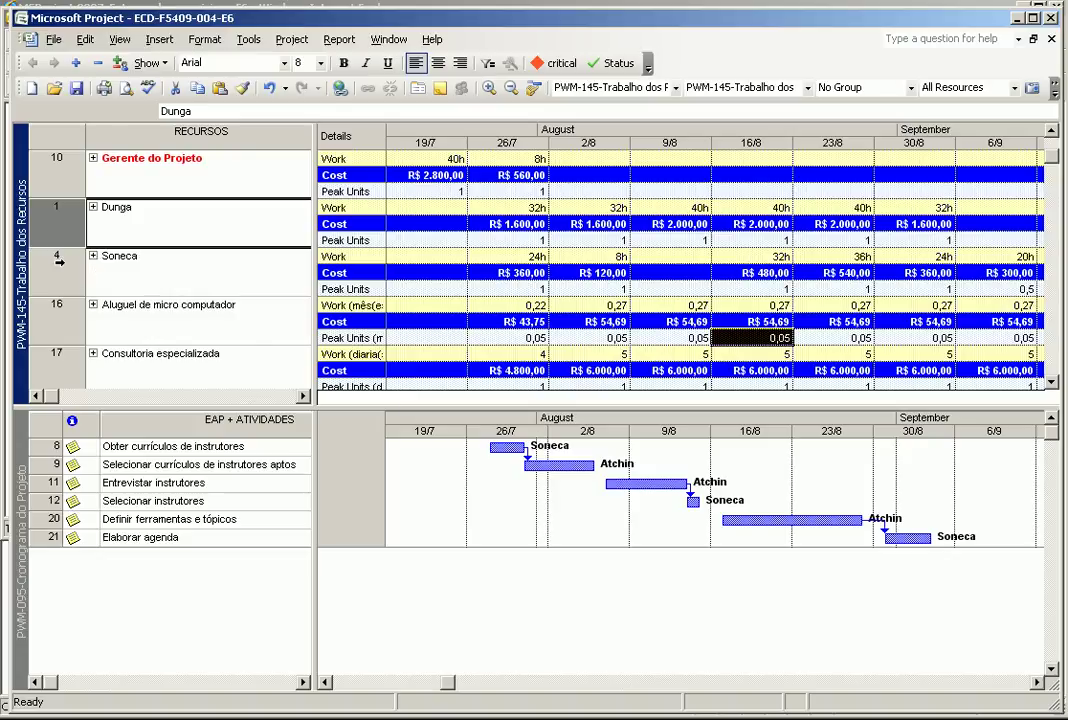
pyautogui.click(63, 265)
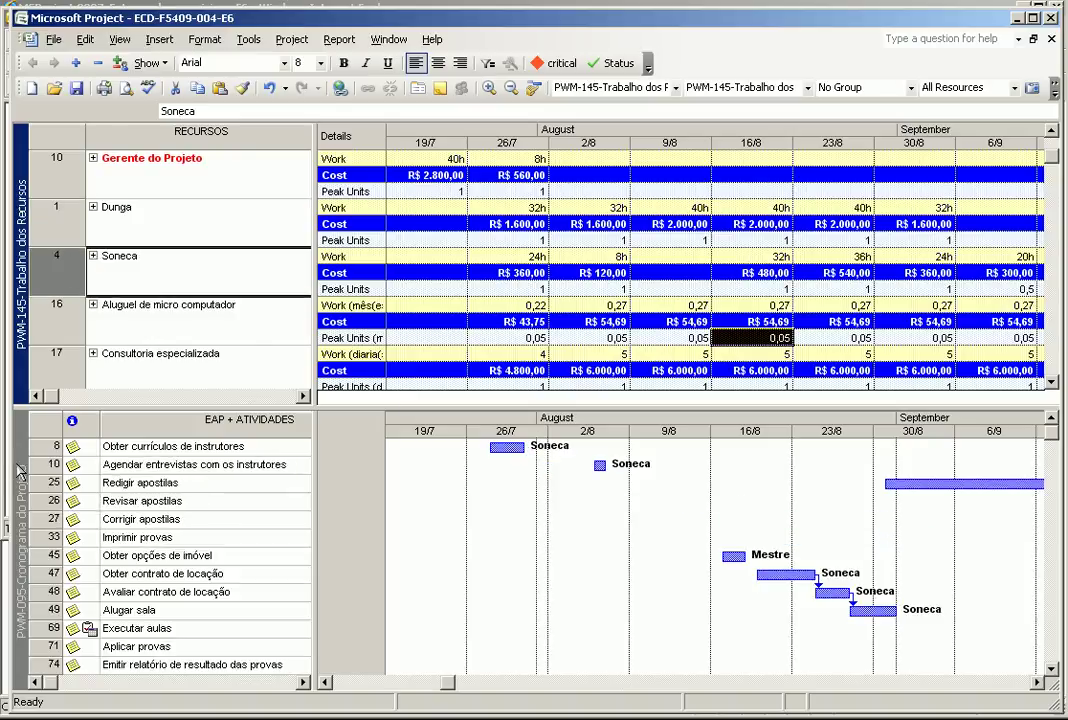
pyautogui.click(71, 420)
pyautogui.click(291, 39)
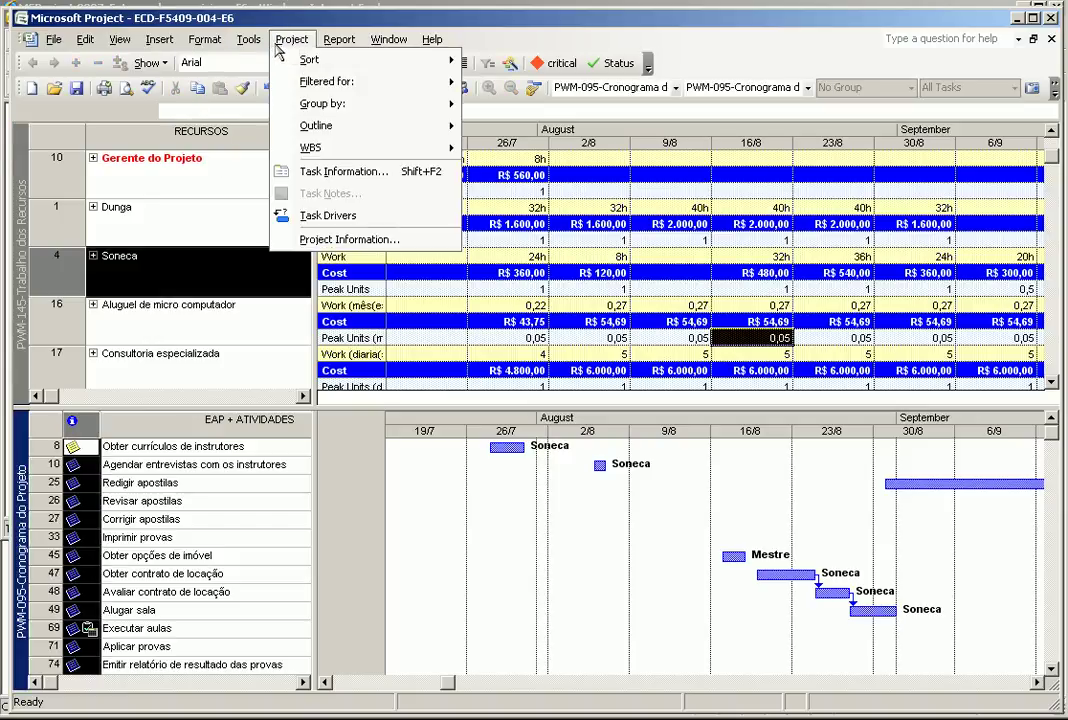
pyautogui.moveTo(310, 60)
pyautogui.click(575, 68)
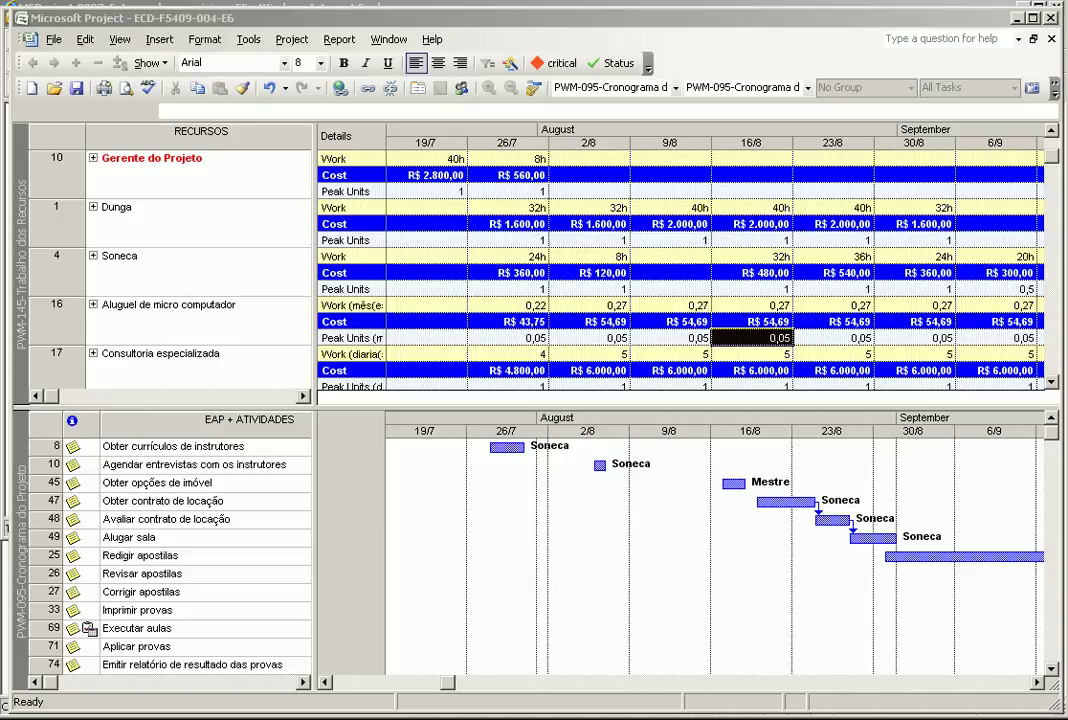
pyautogui.moveTo(1066, 95); pyautogui.dragTo(986, 143)
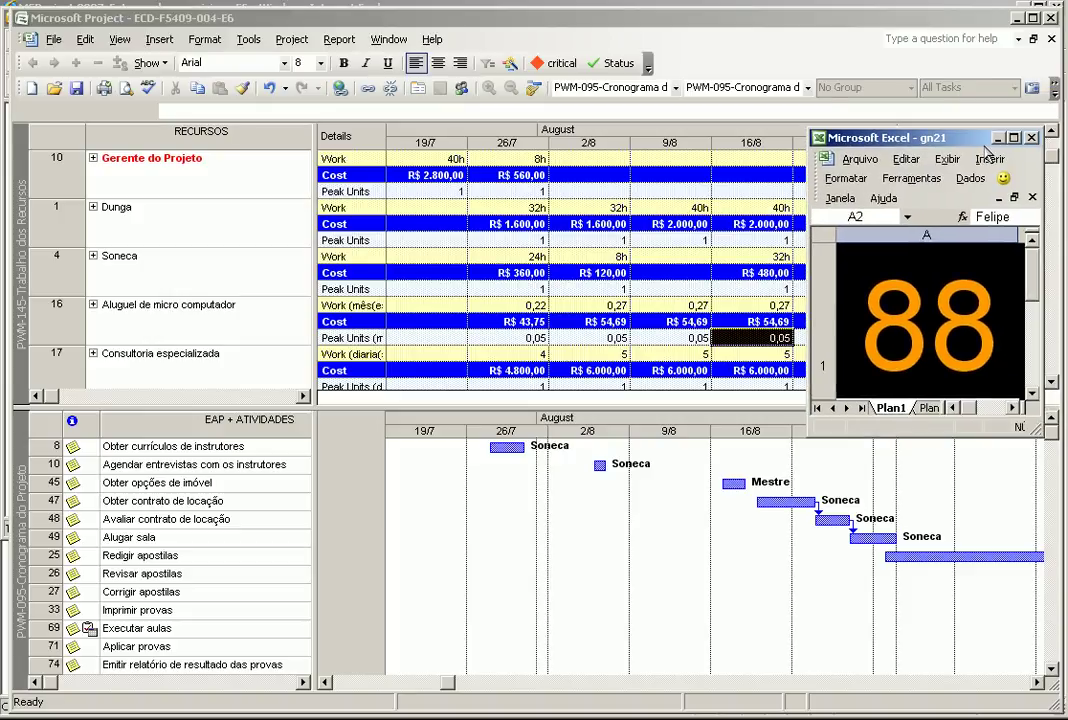
pyautogui.click(997, 137)
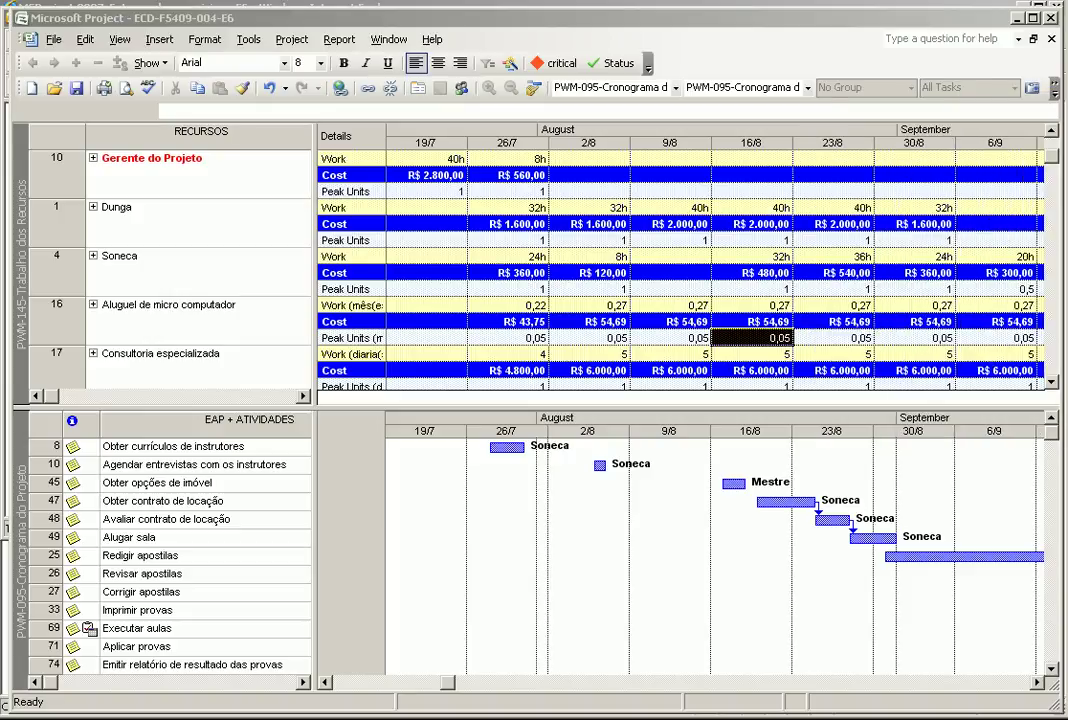
# Check the print preview of the PWM-095-Cronograma do Projeto schedule for resource 4 and return to the view.
pyautogui.click(22, 400)
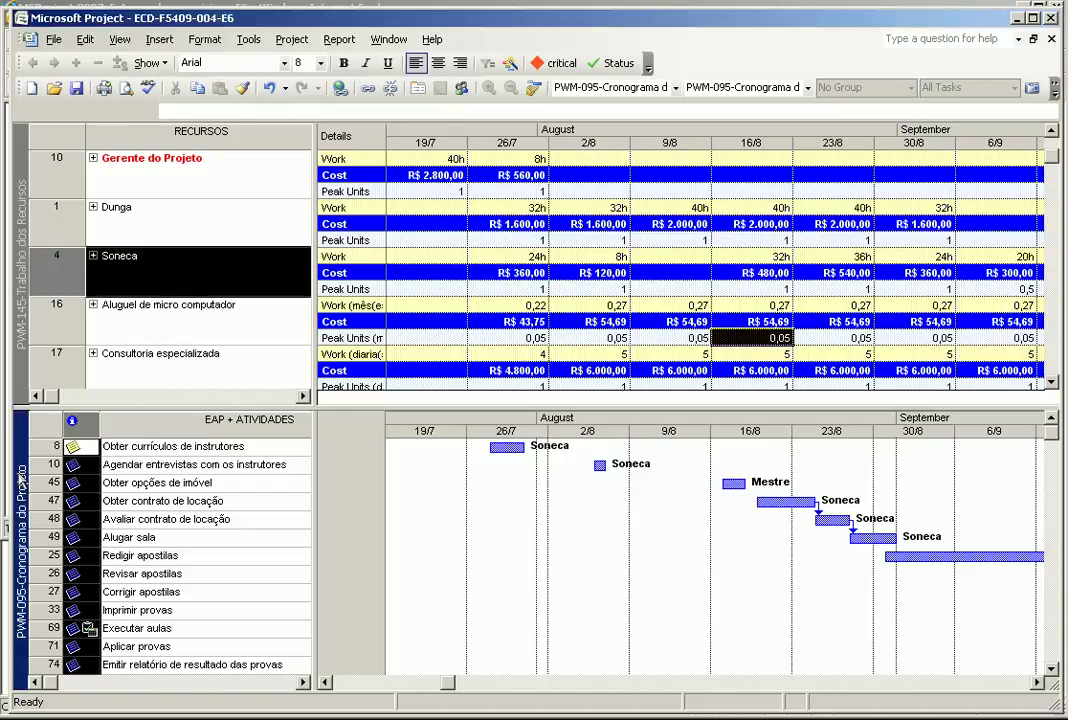
pyautogui.click(125, 87)
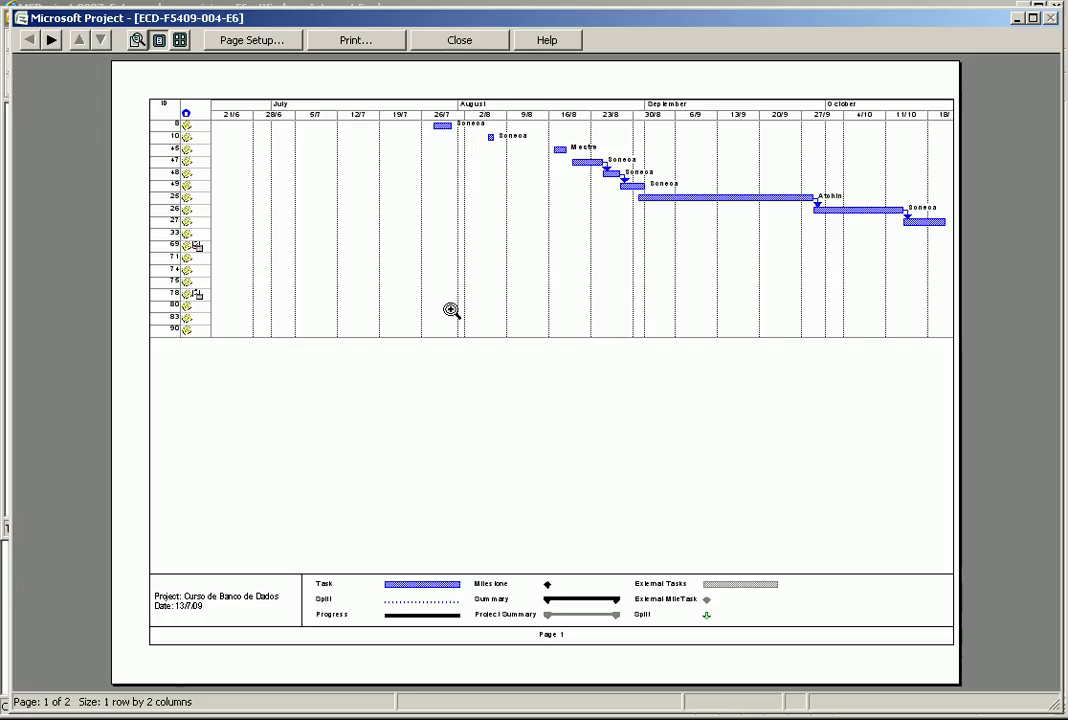
pyautogui.press('Escape')
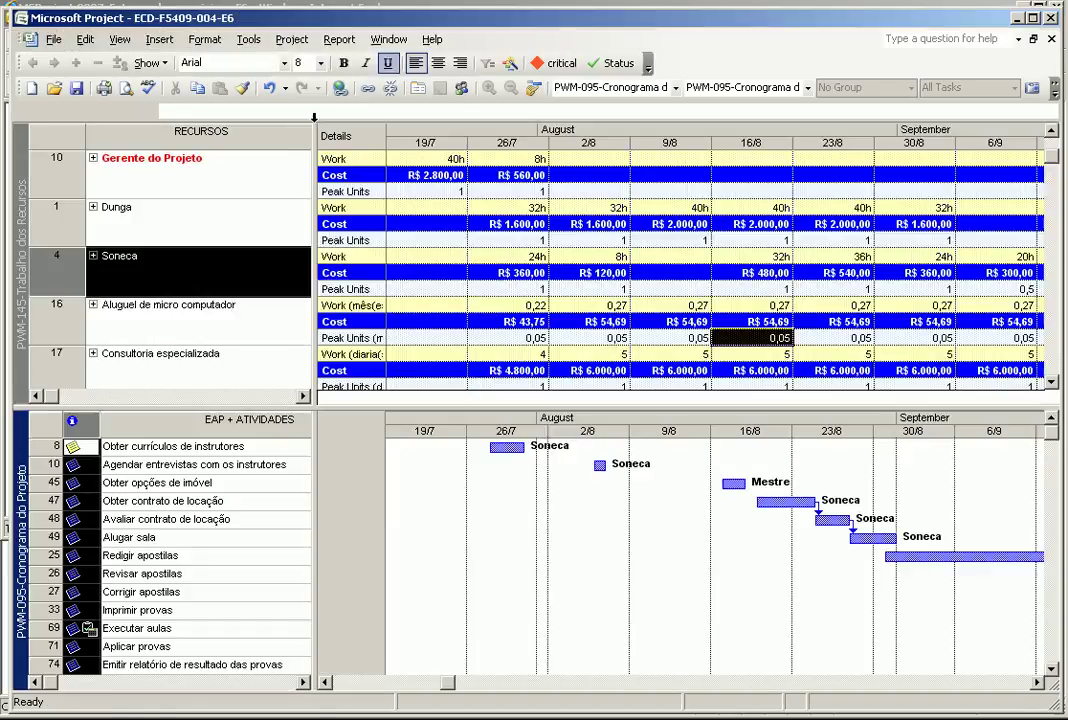
# Widen the table area beside the timescale and check both print preview pages of resource 4's schedule.
pyautogui.moveTo(315, 144); pyautogui.dragTo(402, 155)
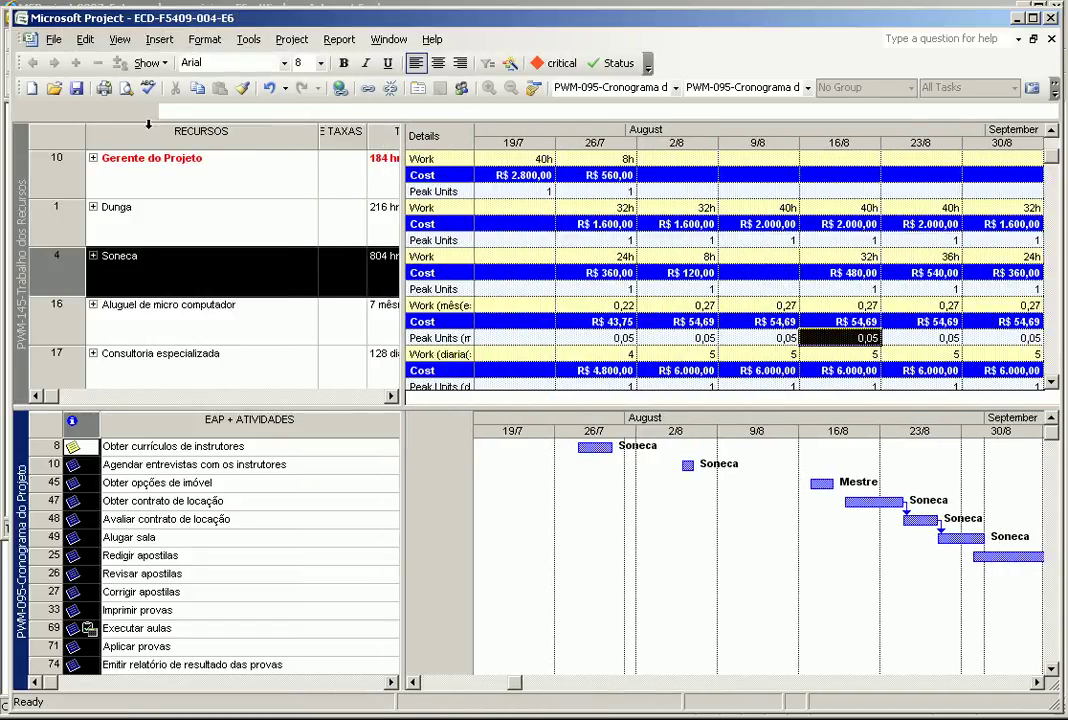
pyautogui.click(125, 87)
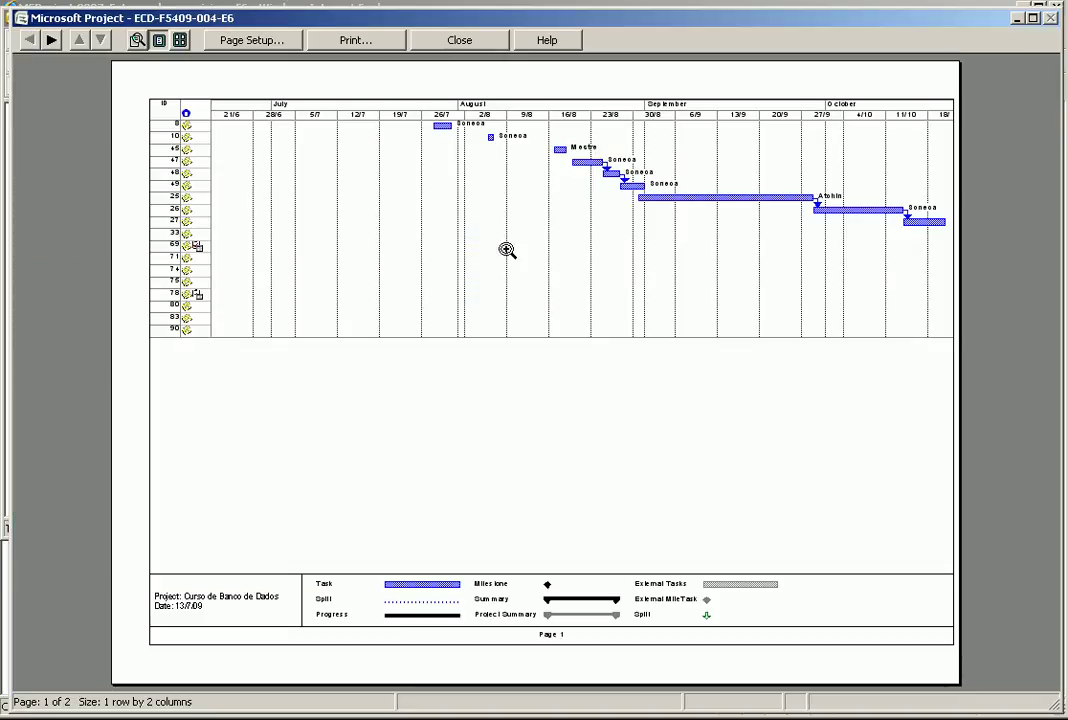
pyautogui.click(52, 40)
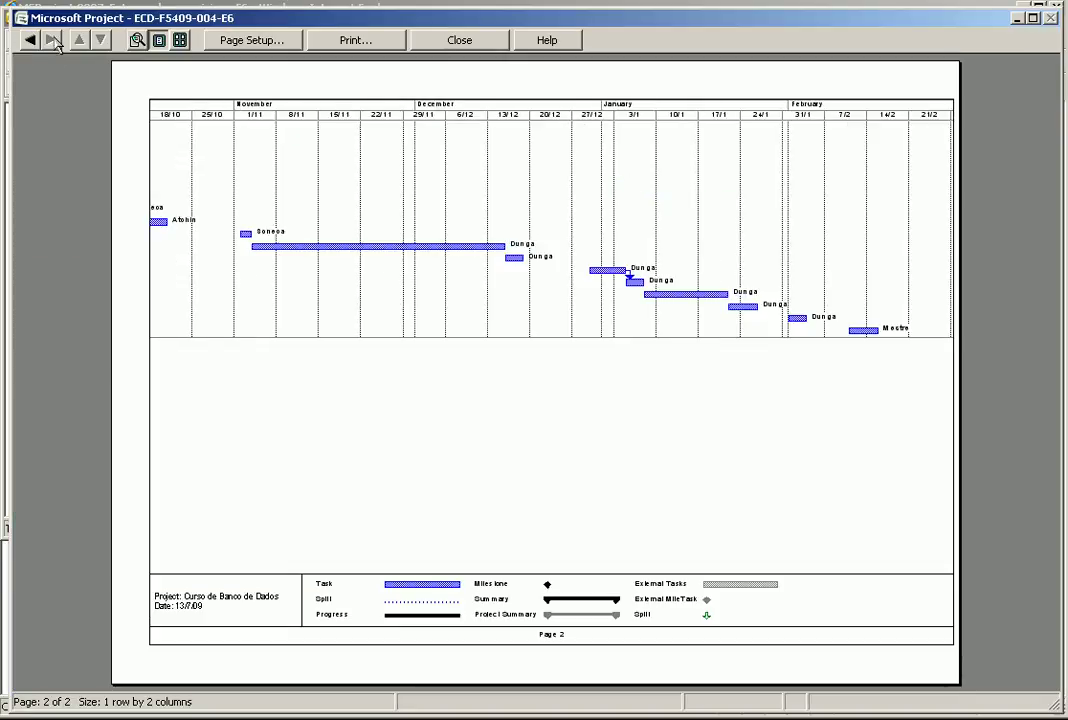
pyautogui.click(30, 40)
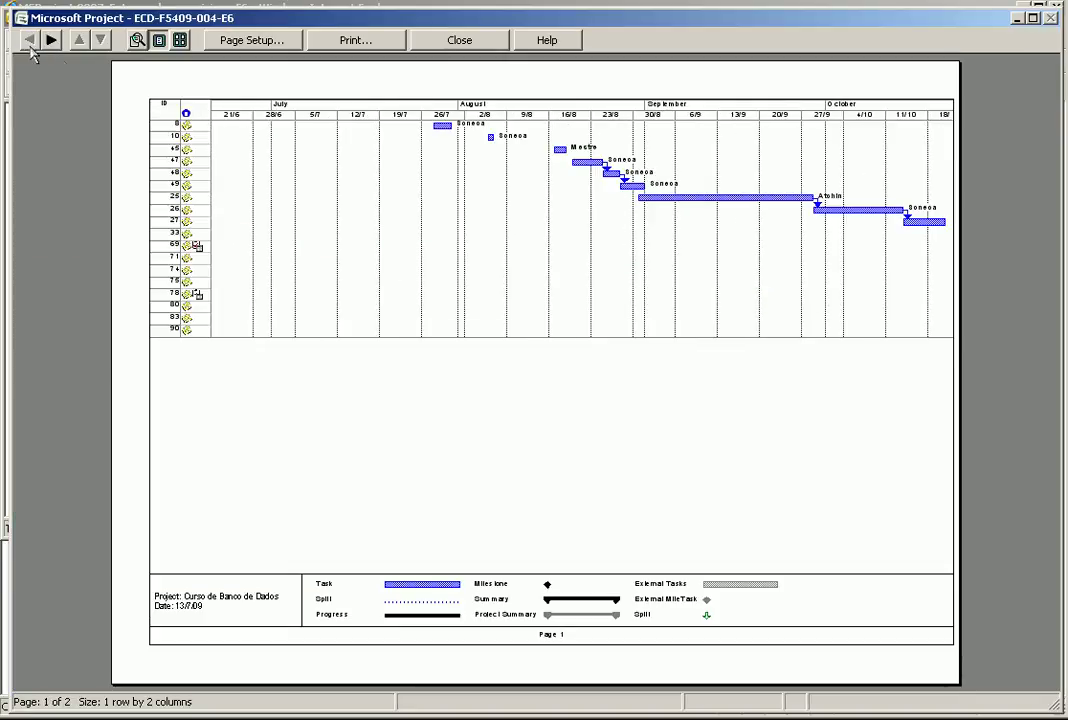
pyautogui.click(460, 41)
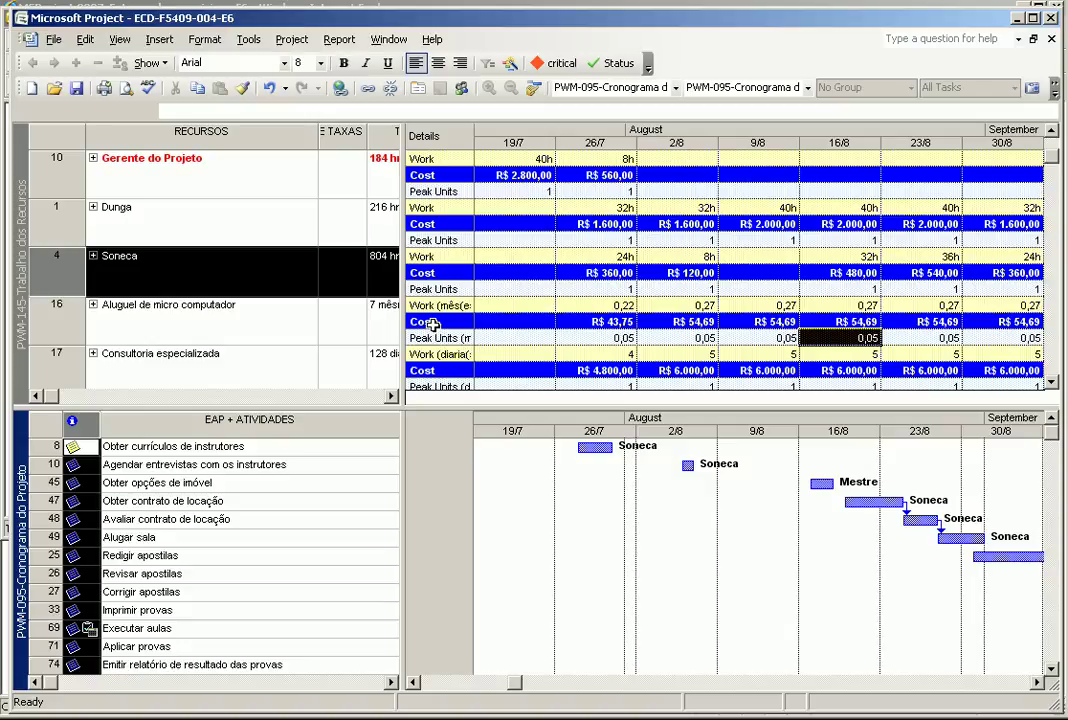
# Switch to the PWM-165C-Super Alocações combined view, keep its resource graph split, and narrow the table area to the SUPERALOCAÇÃO column.
pyautogui.click(120, 39)
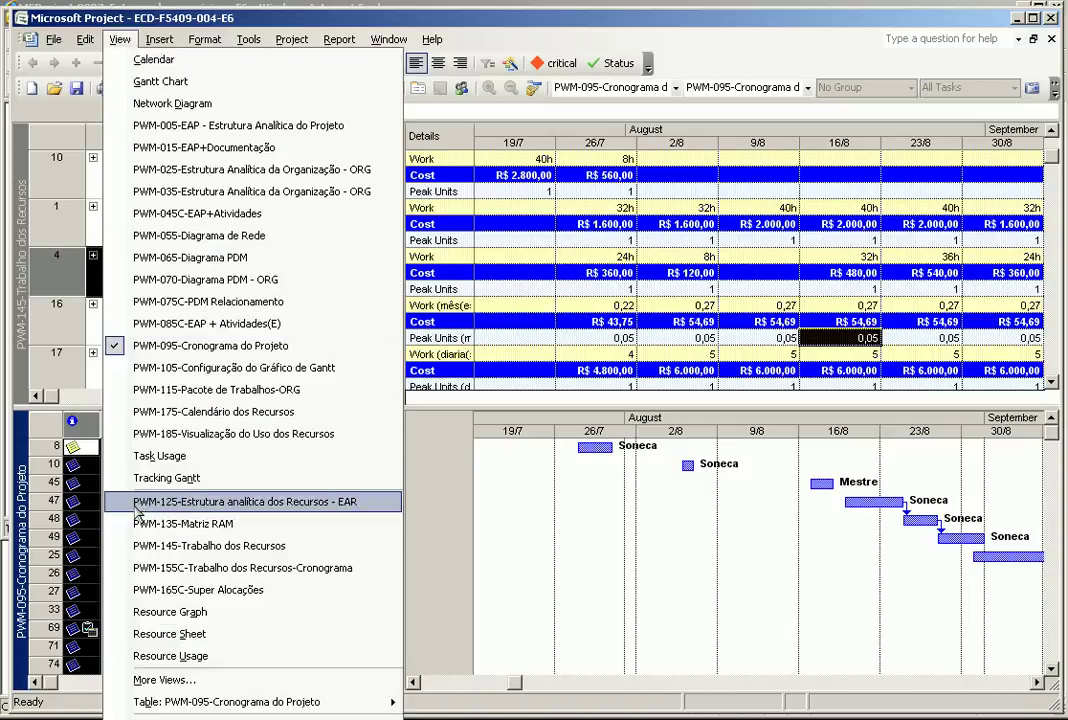
pyautogui.click(142, 589)
pyautogui.moveTo(328, 403); pyautogui.dragTo(314, 680)
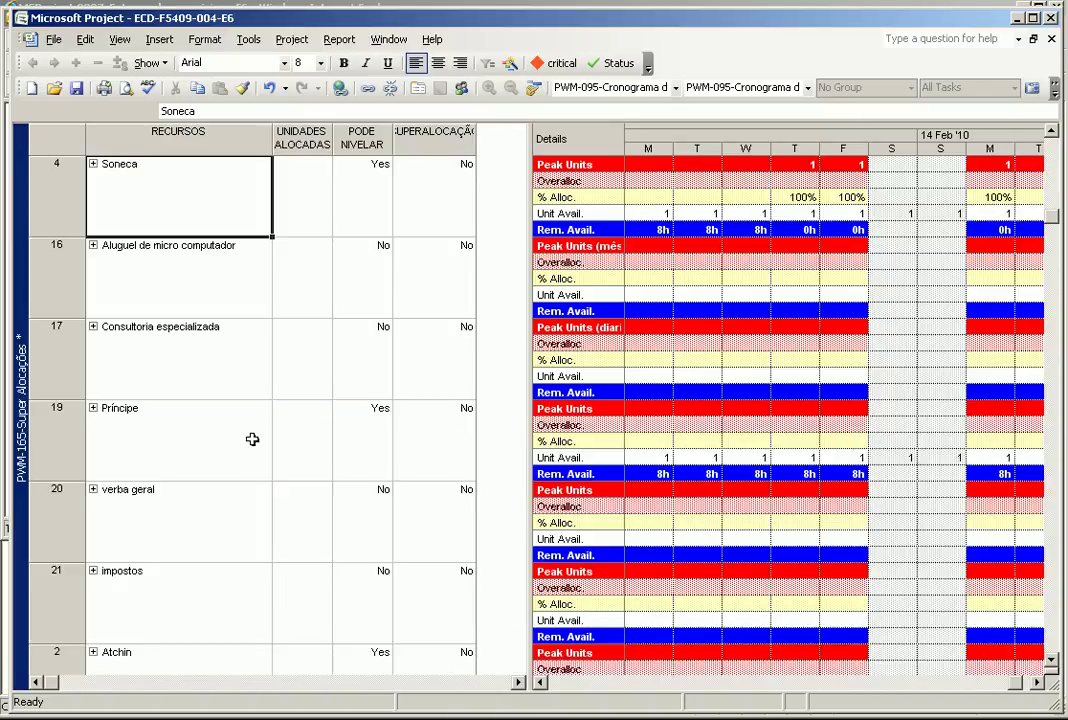
pyautogui.click(120, 39)
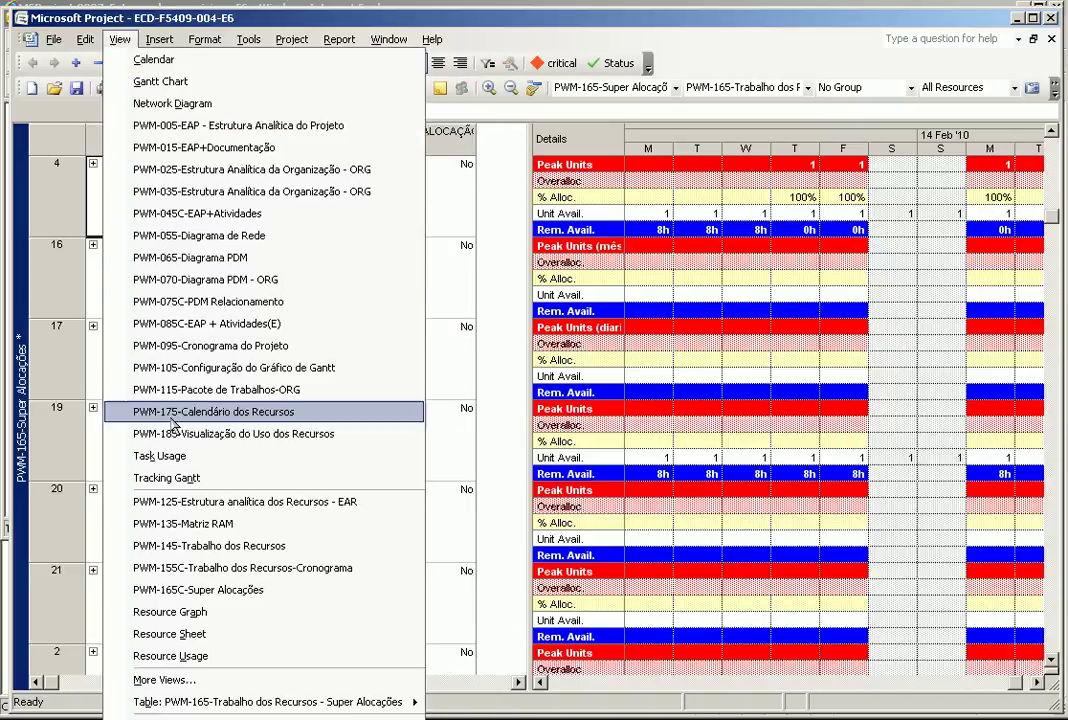
pyautogui.click(222, 589)
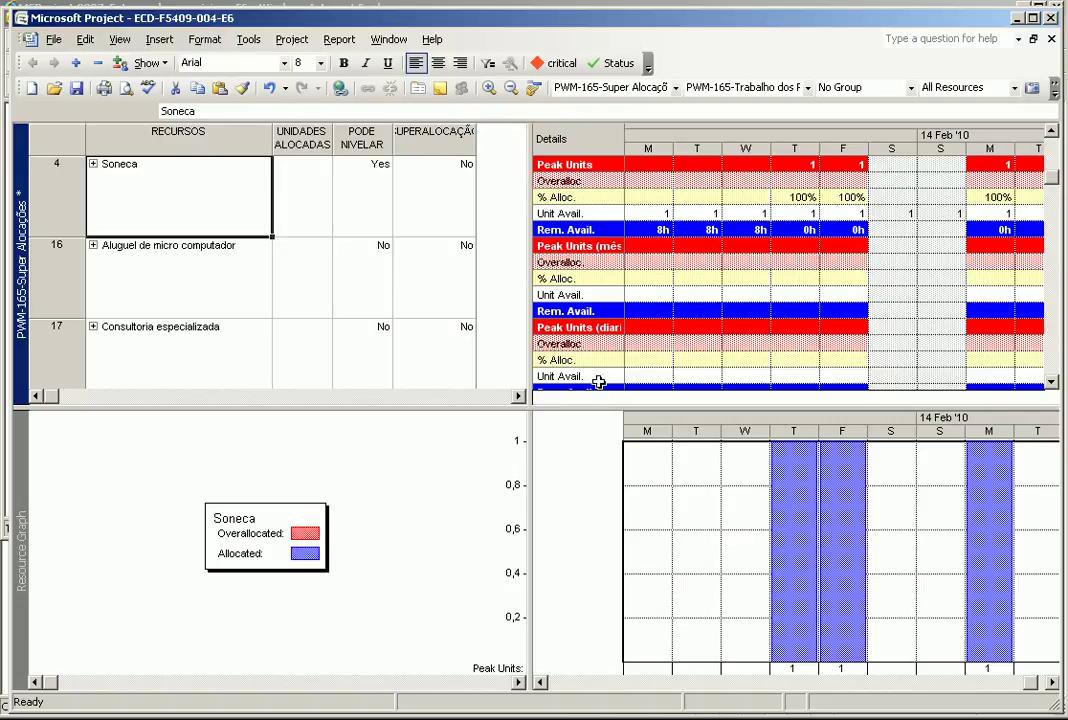
pyautogui.moveTo(527, 148); pyautogui.dragTo(492, 174)
# Examine the field rows in the definition of the PWM-165-Trabalho dos Recursos - Super Alocações table and leave without changes.
pyautogui.rightClick(55, 136)
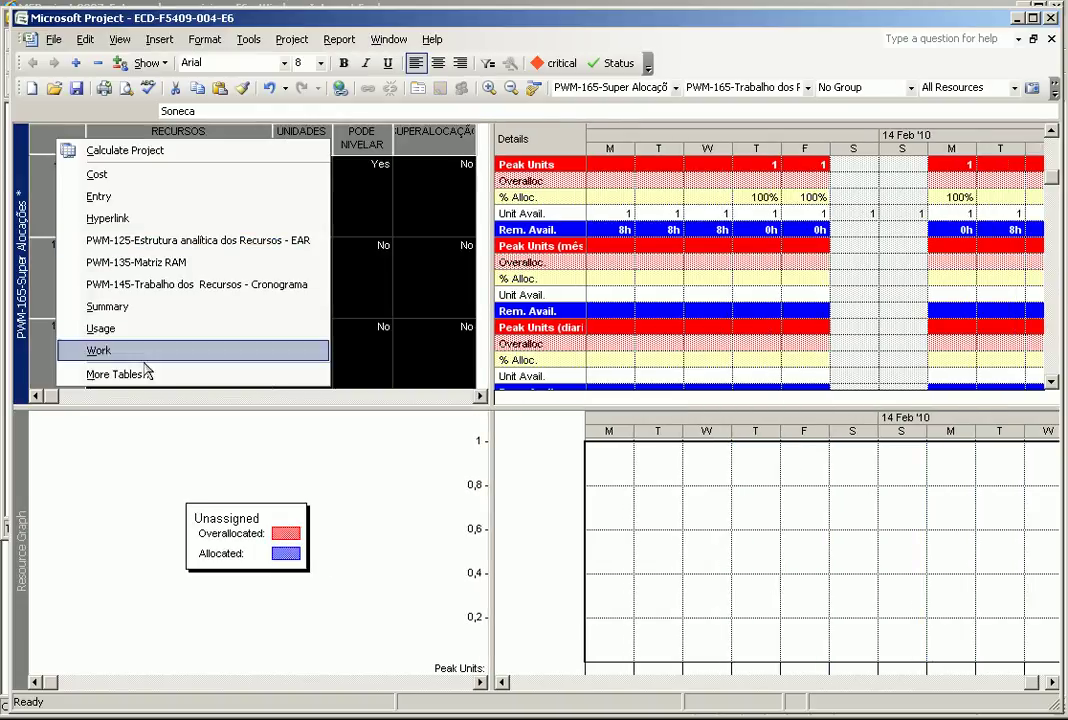
pyautogui.click(100, 374)
pyautogui.click(458, 163)
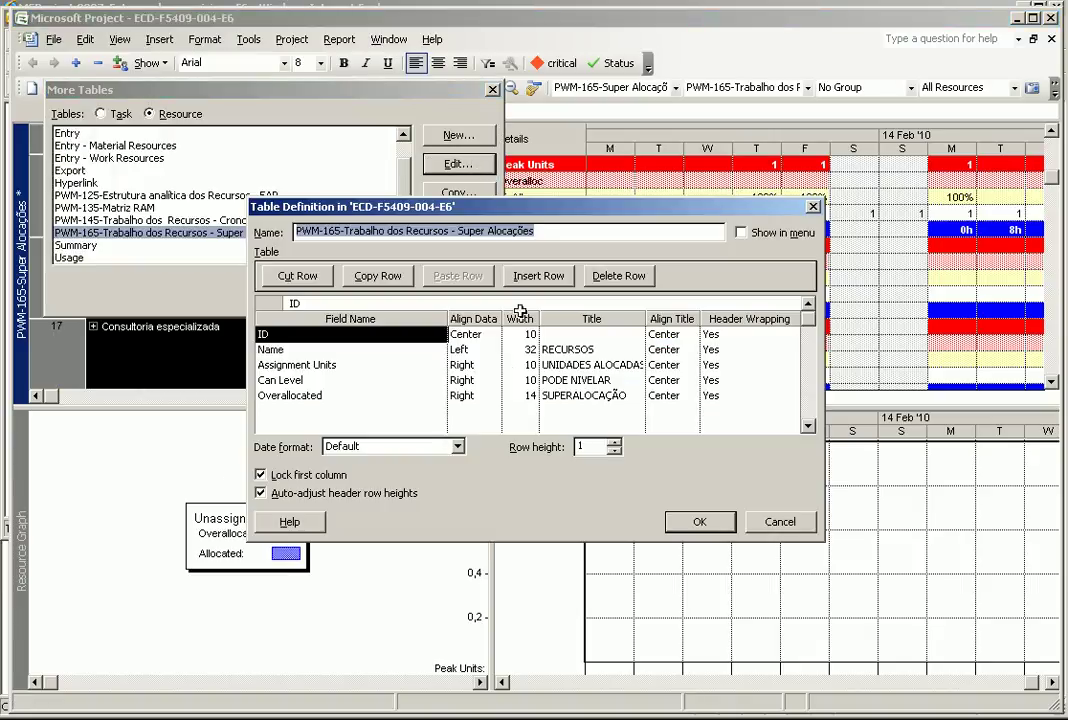
pyautogui.click(352, 351)
pyautogui.click(349, 366)
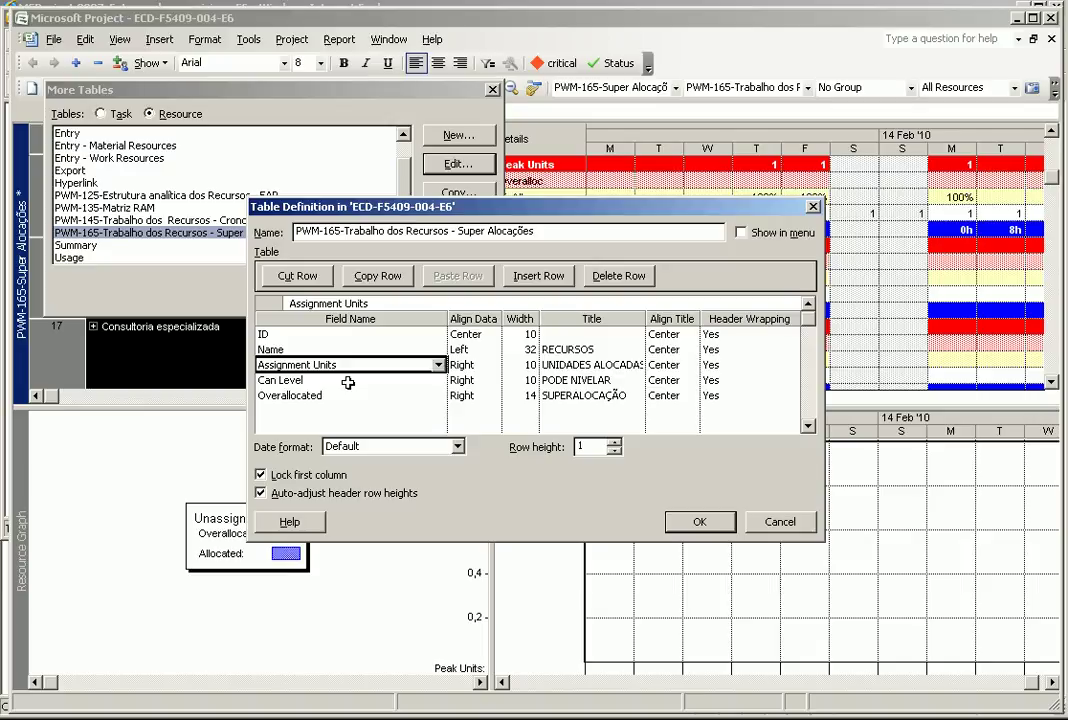
pyautogui.click(347, 381)
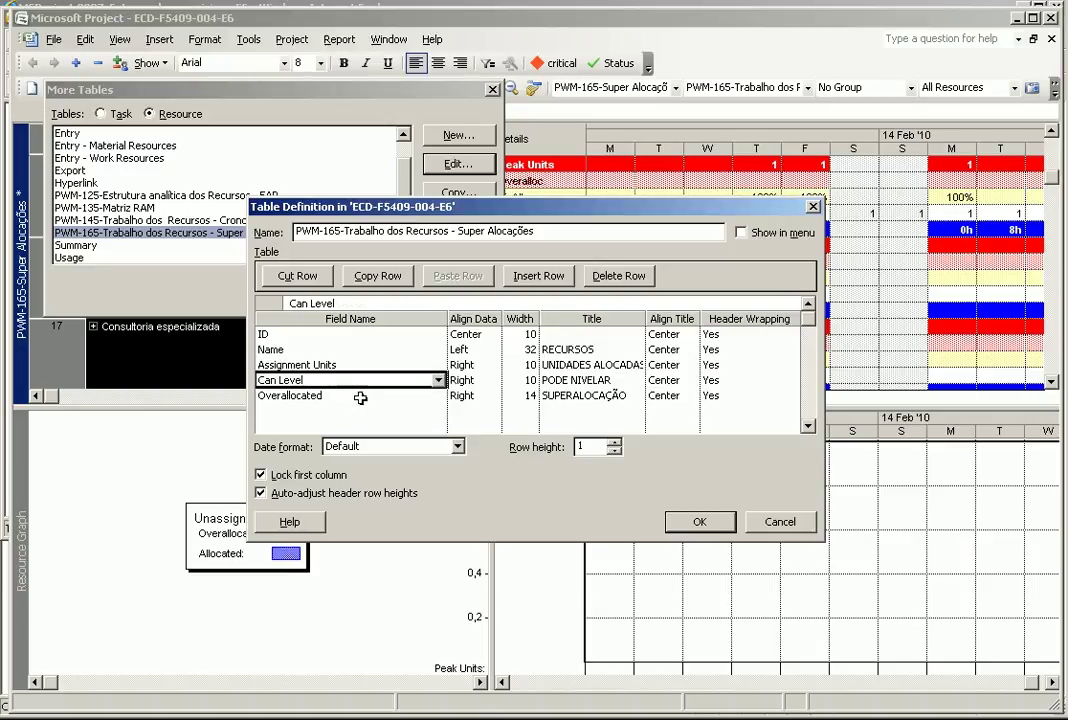
pyautogui.click(360, 398)
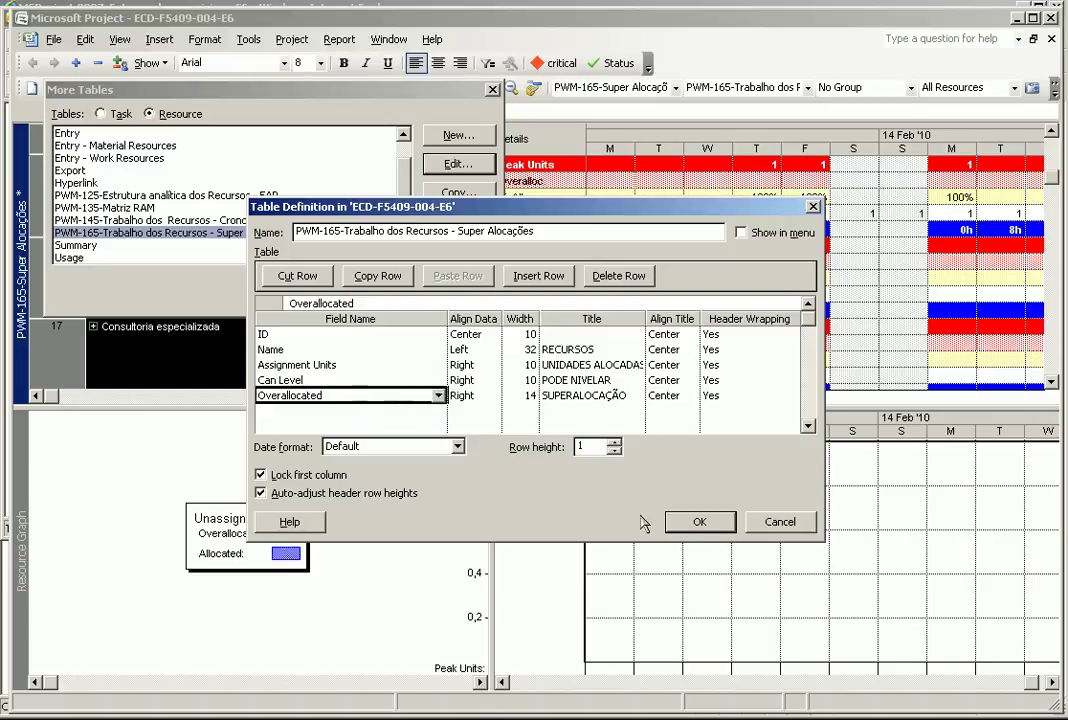
pyautogui.click(780, 530)
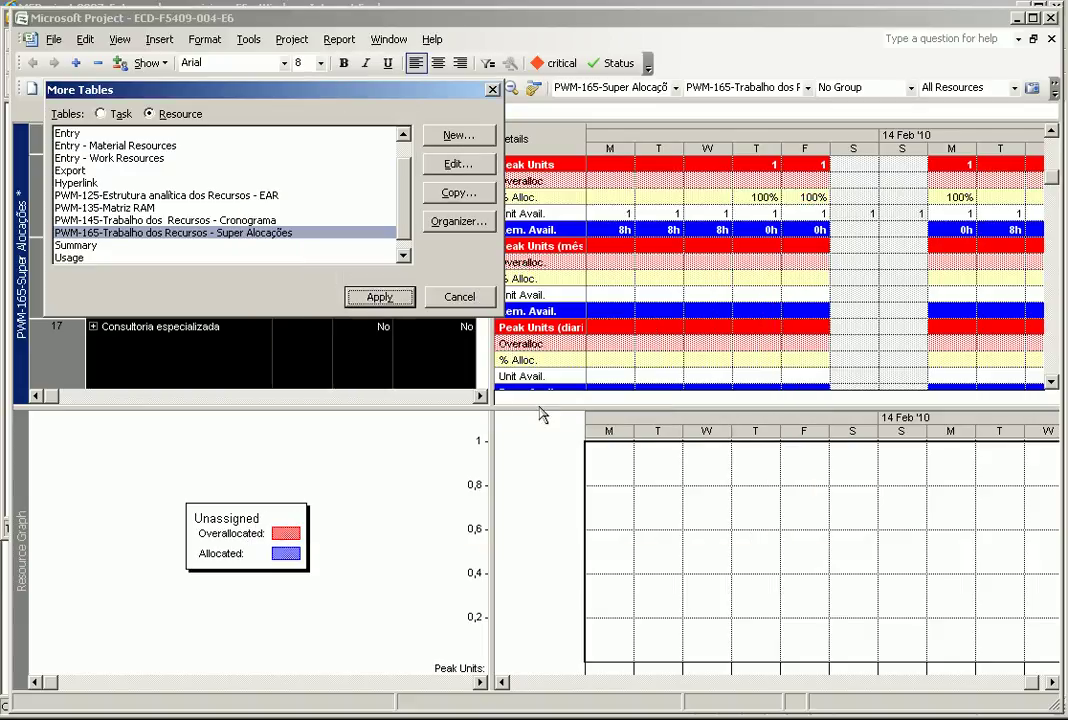
pyautogui.click(459, 297)
# Look through the resources for Gerente do Projeto and examine its overallocation, levelling setting and allocation graph.
pyautogui.click(466, 291)
pyautogui.scroll(-3, 466, 291)
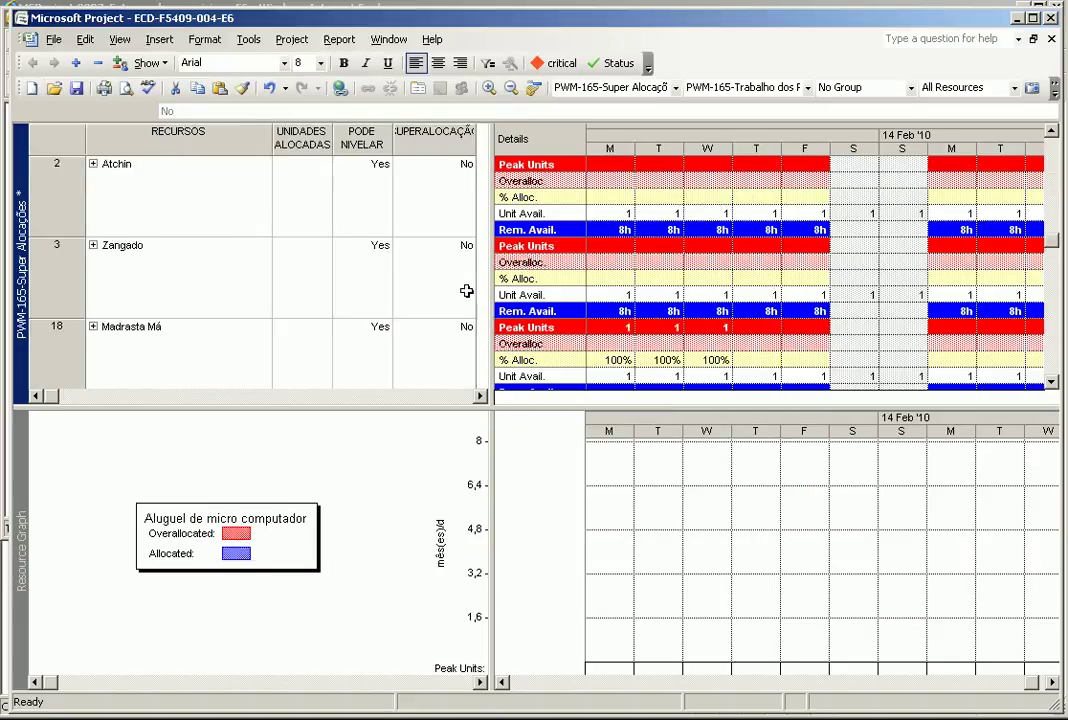
pyautogui.scroll(5, 466, 291)
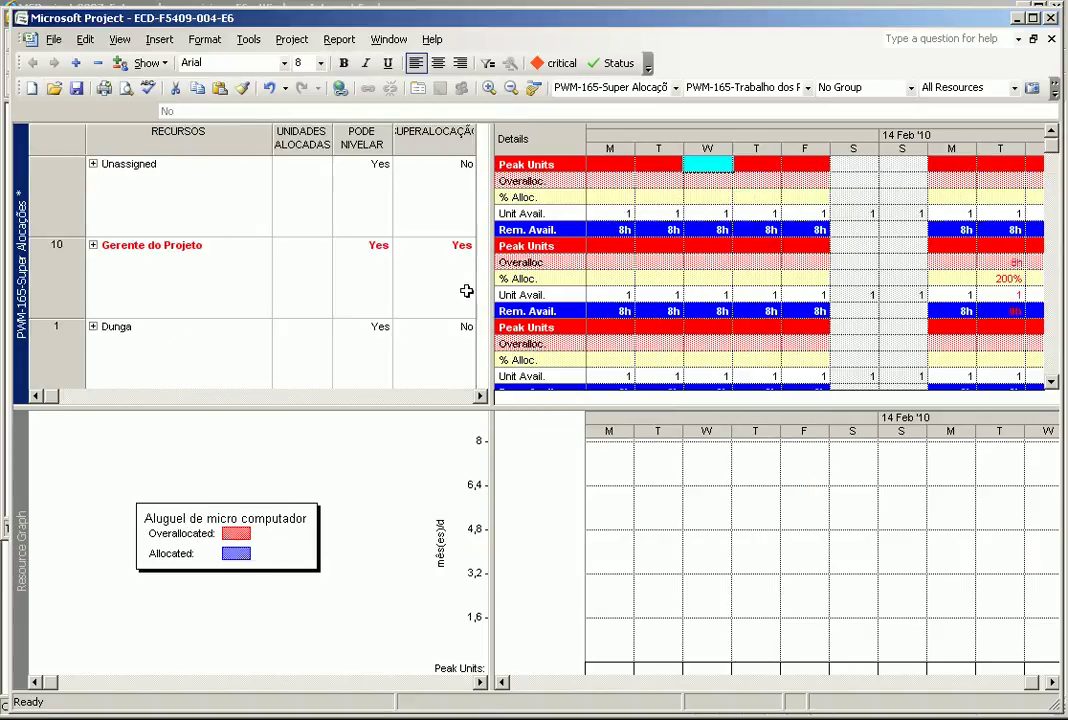
pyautogui.click(458, 276)
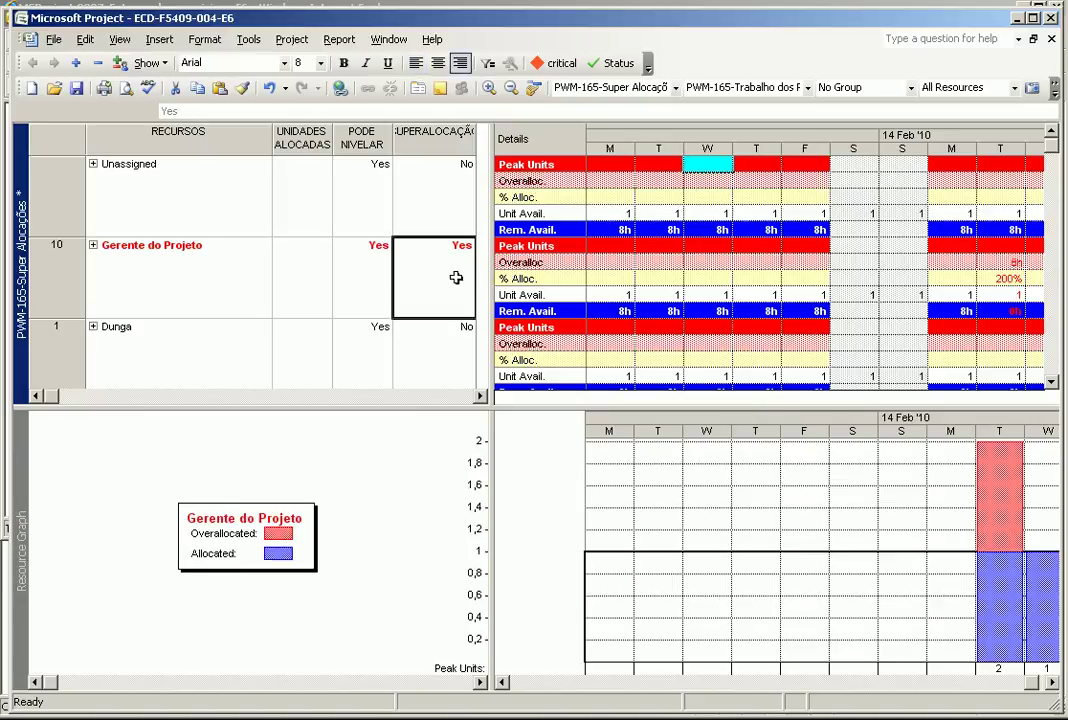
pyautogui.click(372, 262)
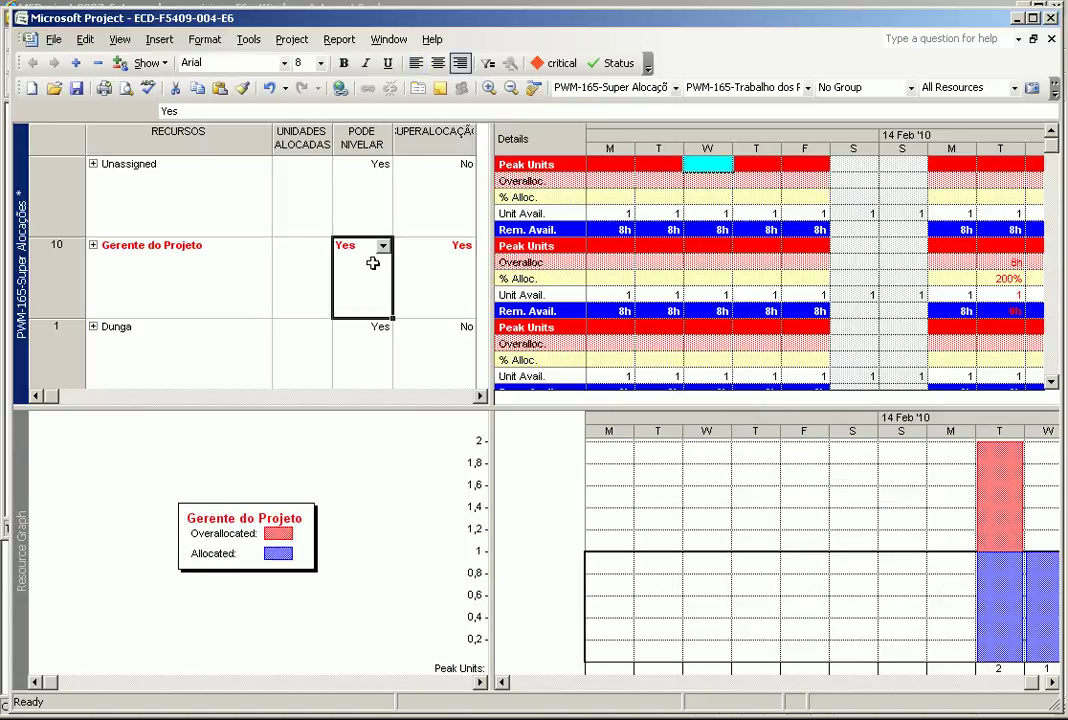
# Examine the selectable timephased detail fields and the weekend unit availability of the unassigned row and Gerente do Projeto.
pyautogui.click(612, 245)
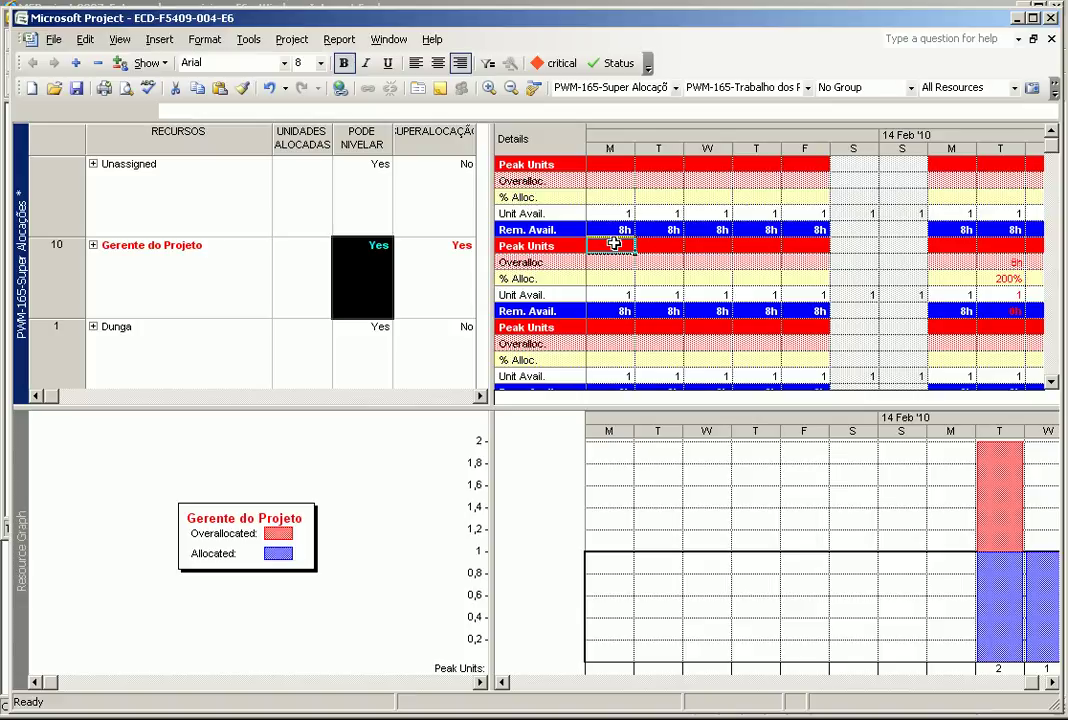
pyautogui.rightClick(615, 245)
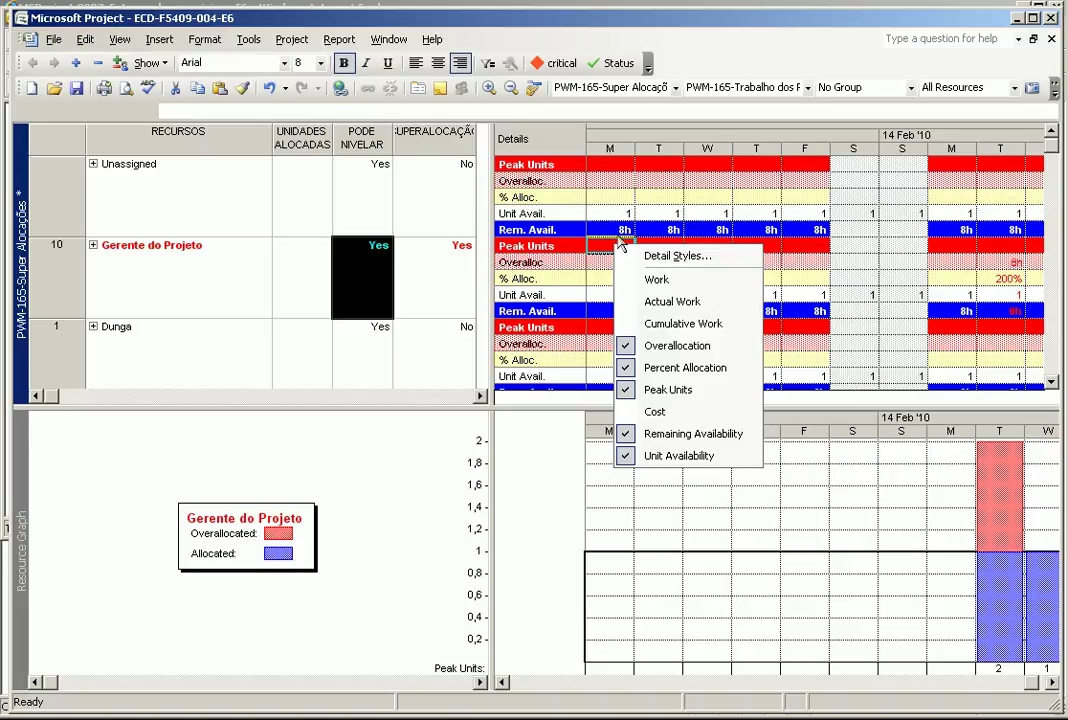
pyautogui.click(530, 166)
pyautogui.click(668, 261)
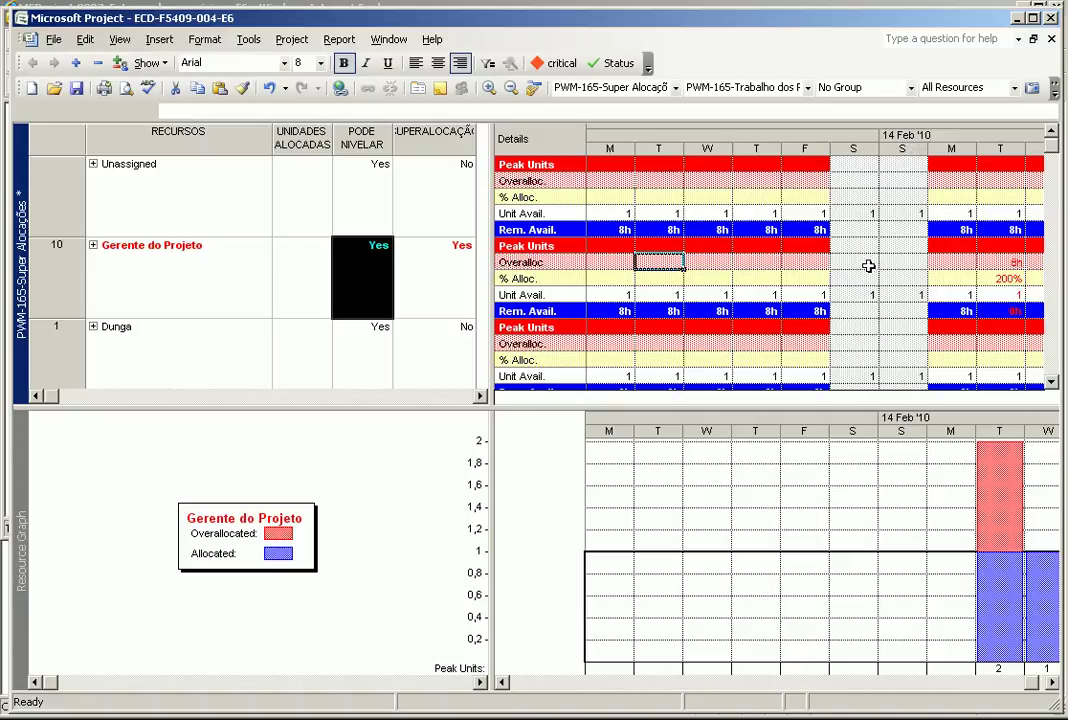
pyautogui.click(856, 213)
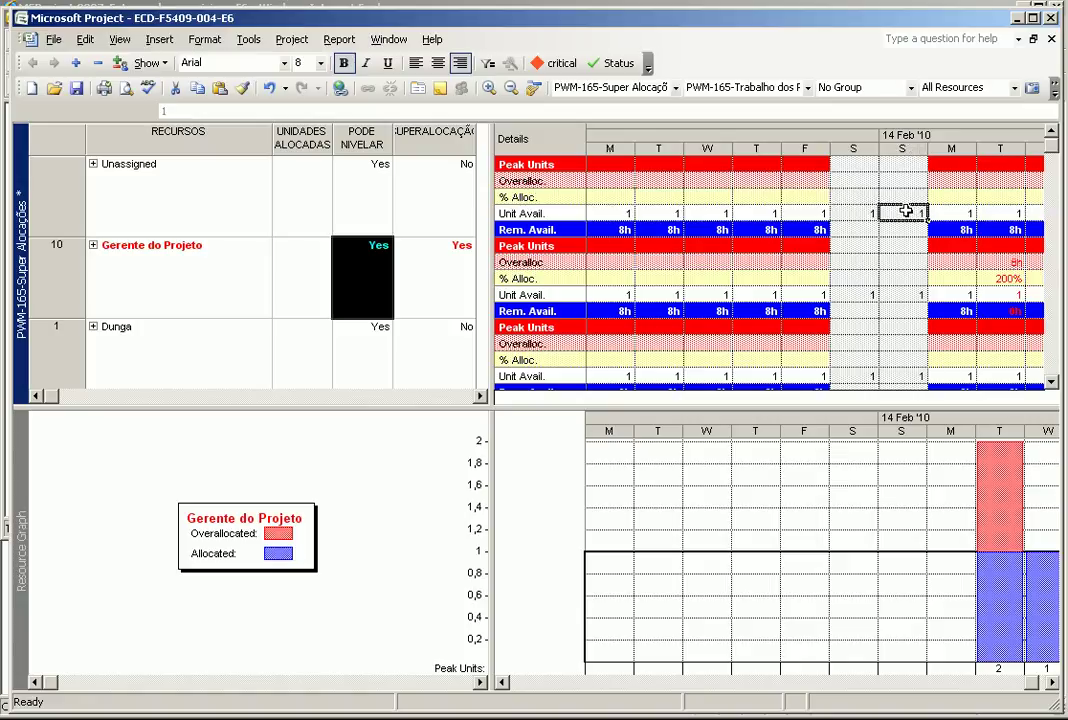
pyautogui.click(908, 212)
pyautogui.click(903, 295)
pyautogui.click(853, 294)
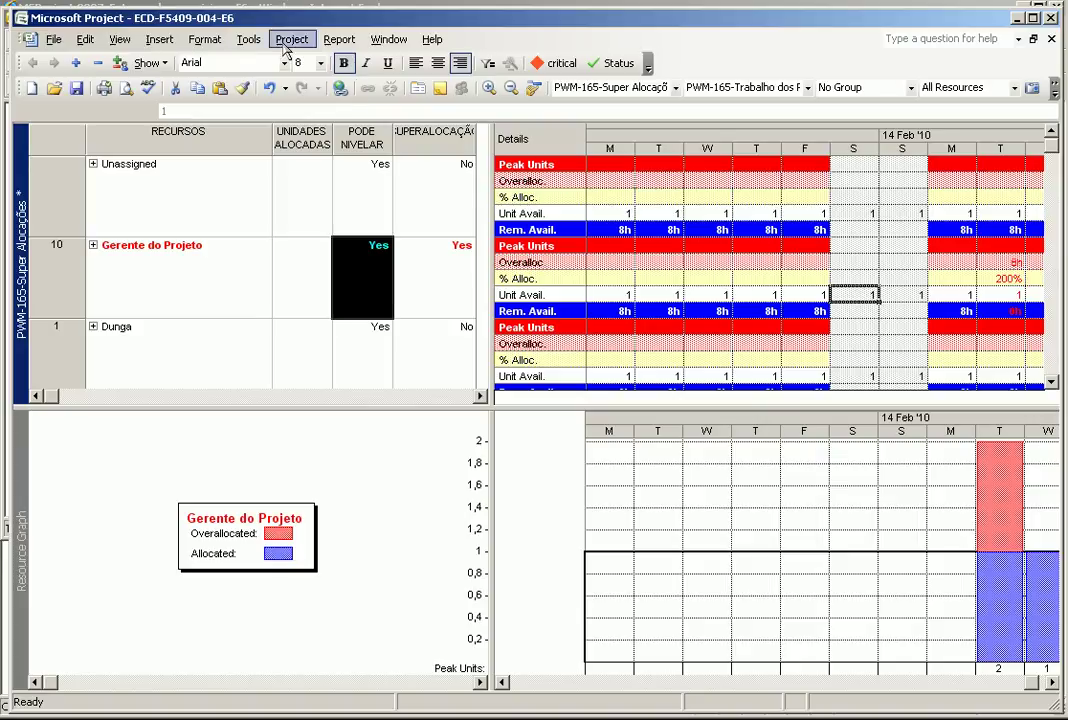
# Check the working-time calendars of Gerente do Projeto, Instrutor, Branca de Neve and Príncipe, and leave without changes.
pyautogui.click(250, 40)
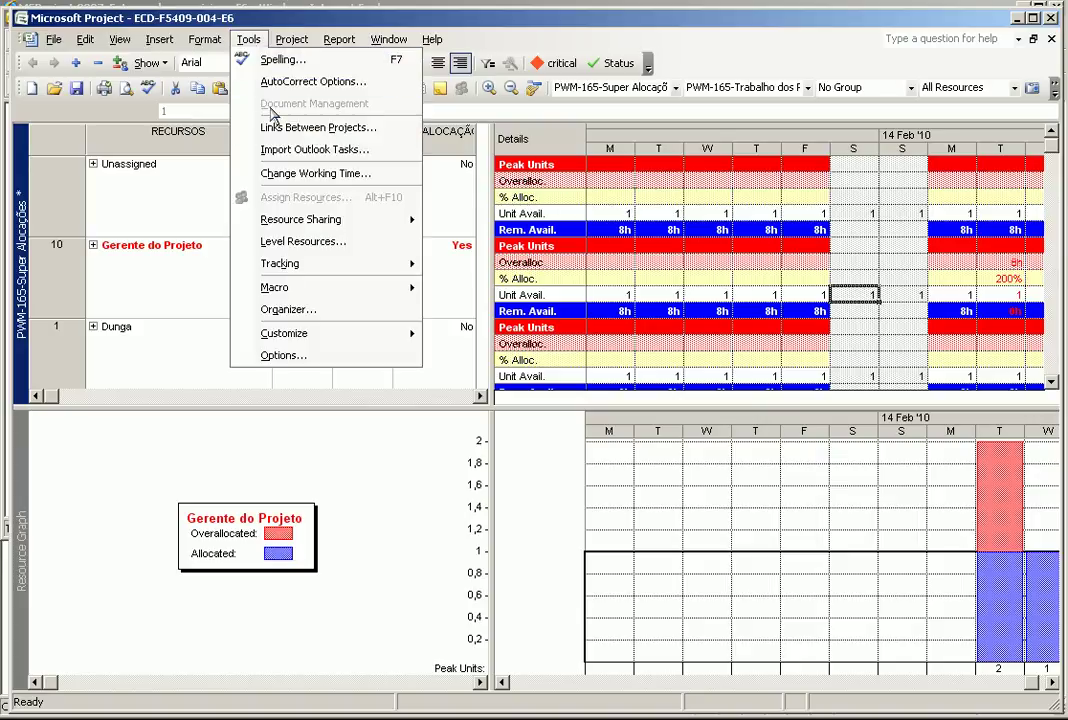
pyautogui.click(283, 174)
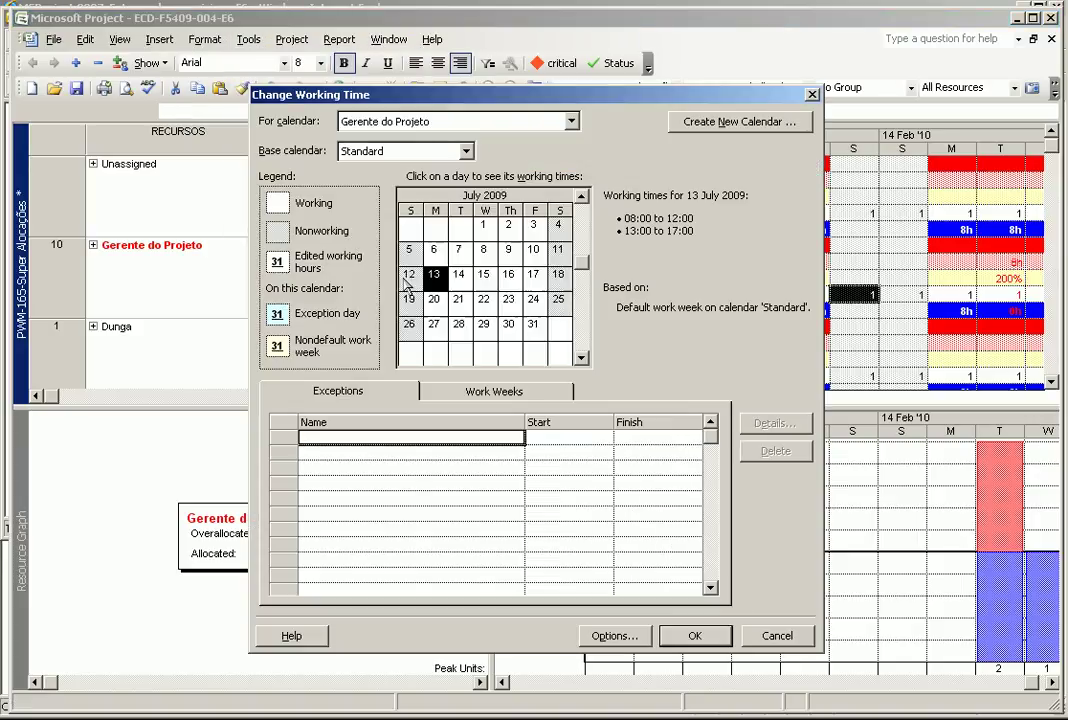
pyautogui.click(583, 337)
pyautogui.click(584, 333)
pyautogui.click(584, 333)
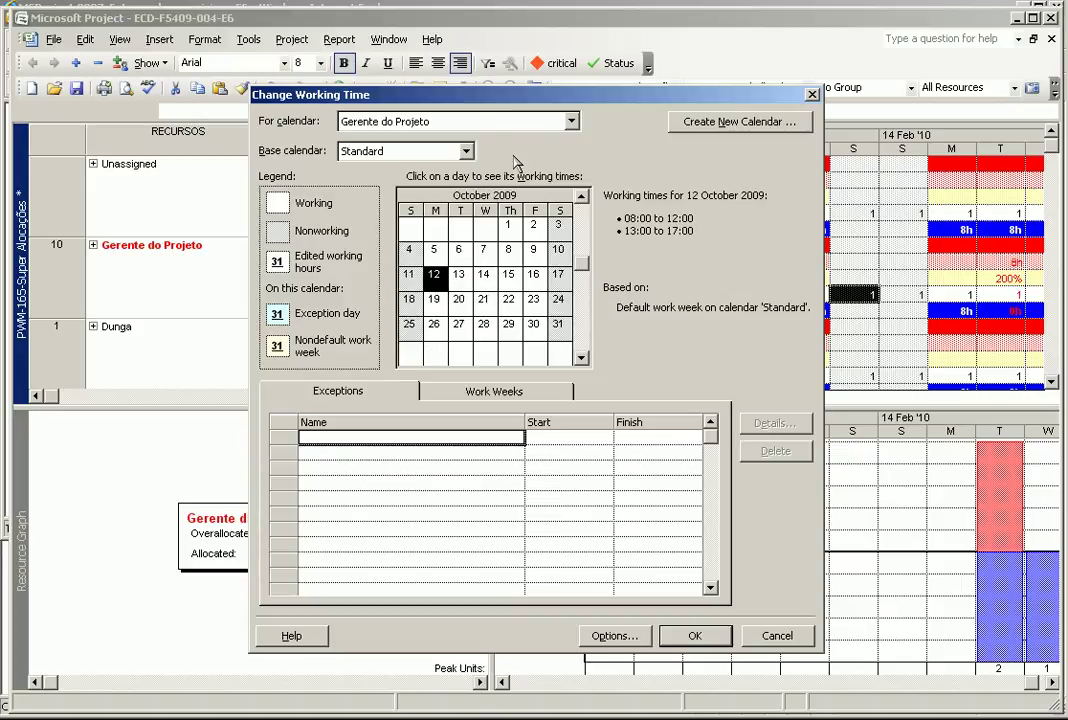
pyautogui.click(509, 122)
pyautogui.click(503, 199)
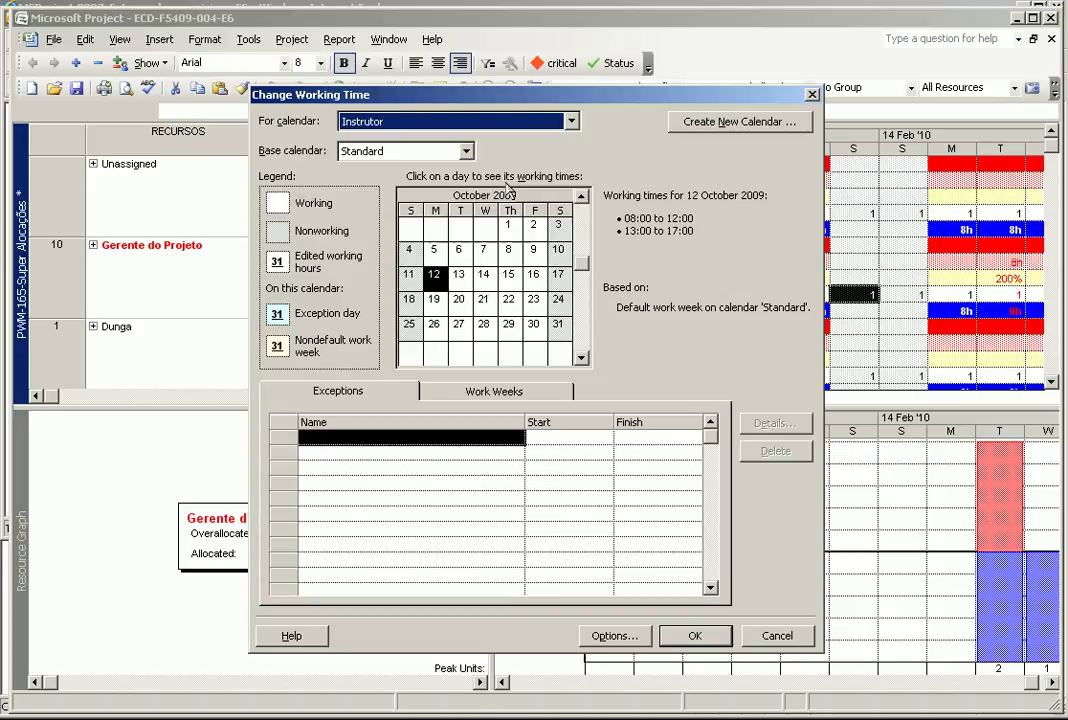
pyautogui.click(512, 117)
pyautogui.click(498, 196)
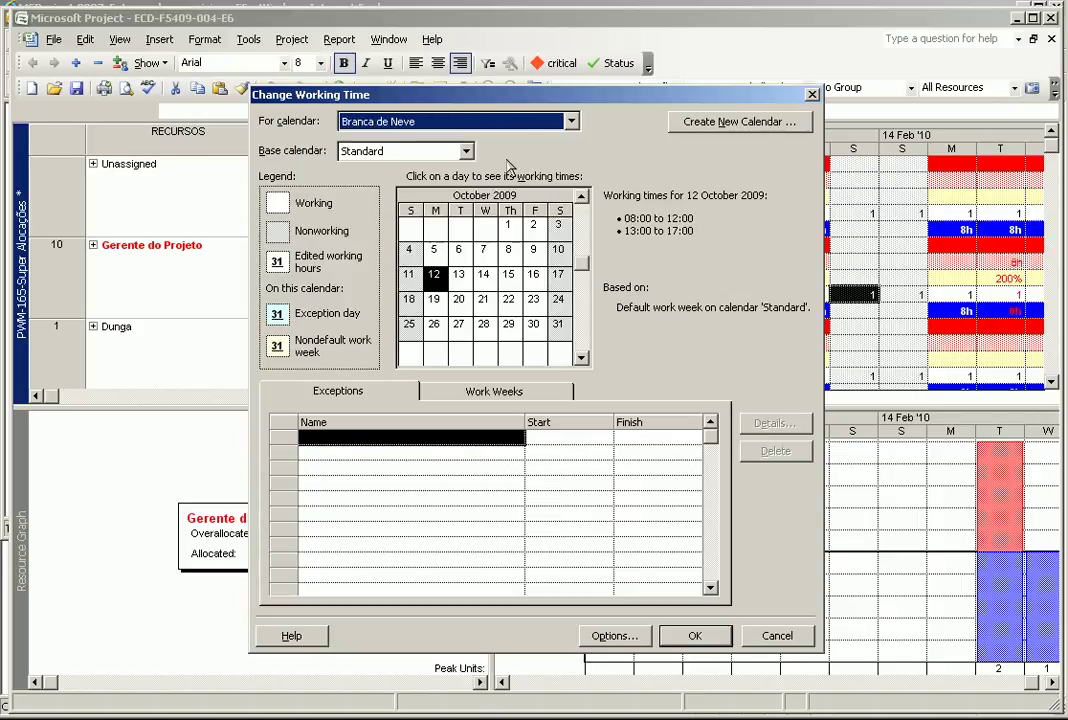
pyautogui.click(430, 121)
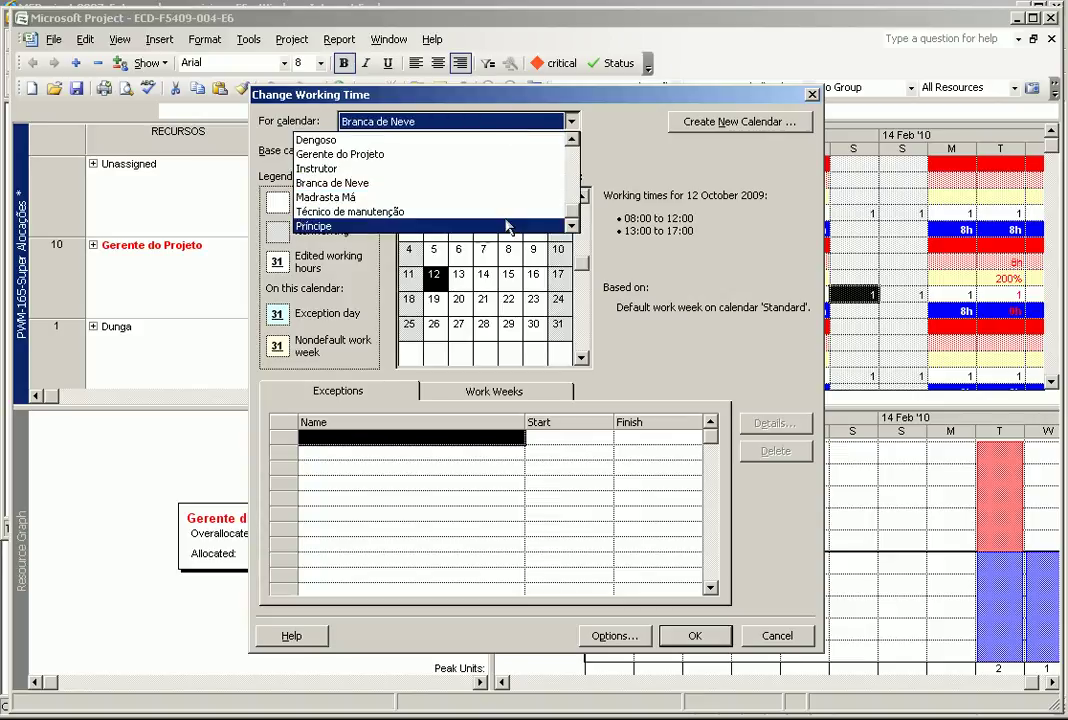
pyautogui.click(506, 226)
pyautogui.click(758, 635)
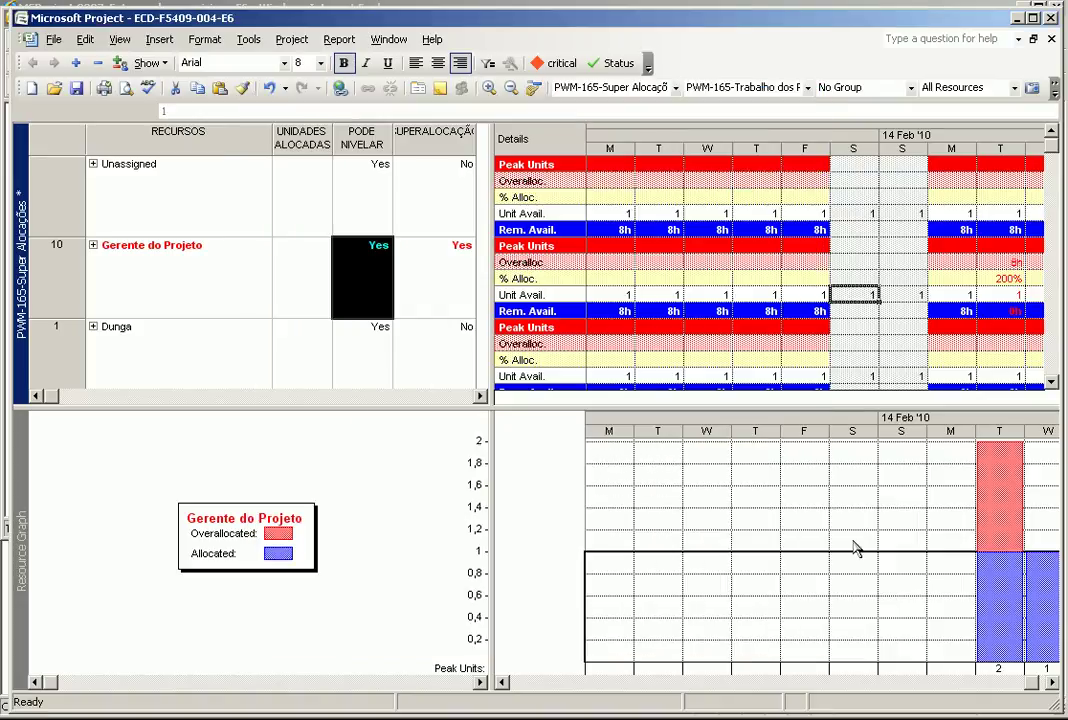
# Narrow the table area to part of the UNIDADES ALOCADAS column and shrink the day columns to show about three weeks.
pyautogui.moveTo(485, 312); pyautogui.dragTo(318, 390)
pyautogui.click(573, 497)
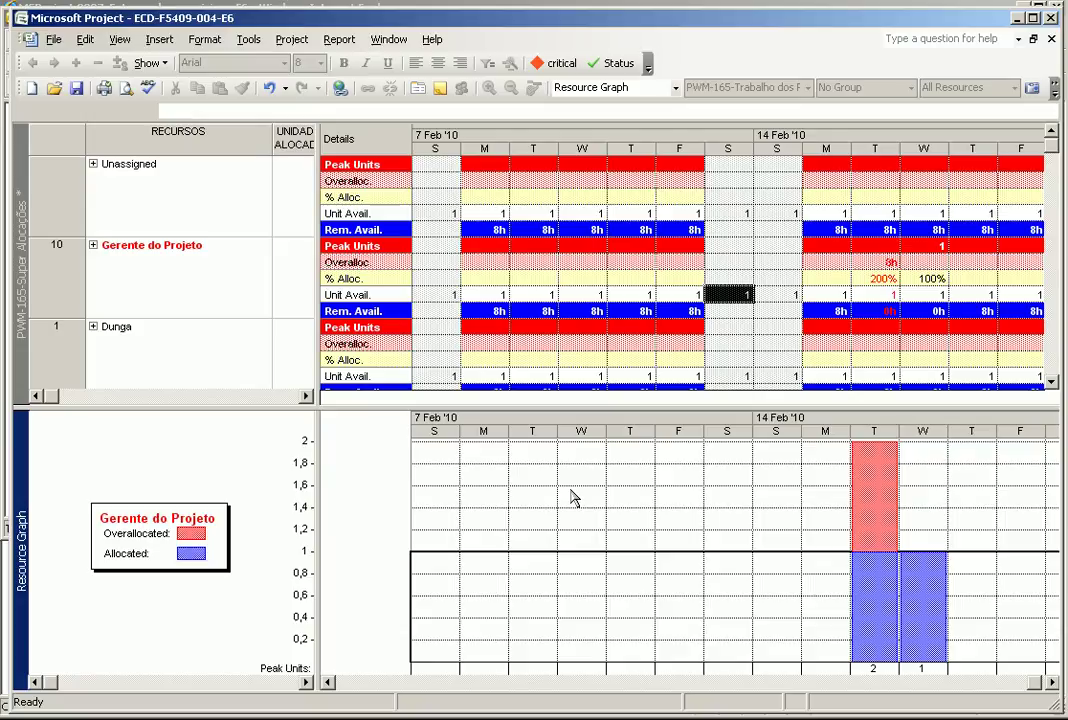
pyautogui.moveTo(655, 149); pyautogui.dragTo(634, 157)
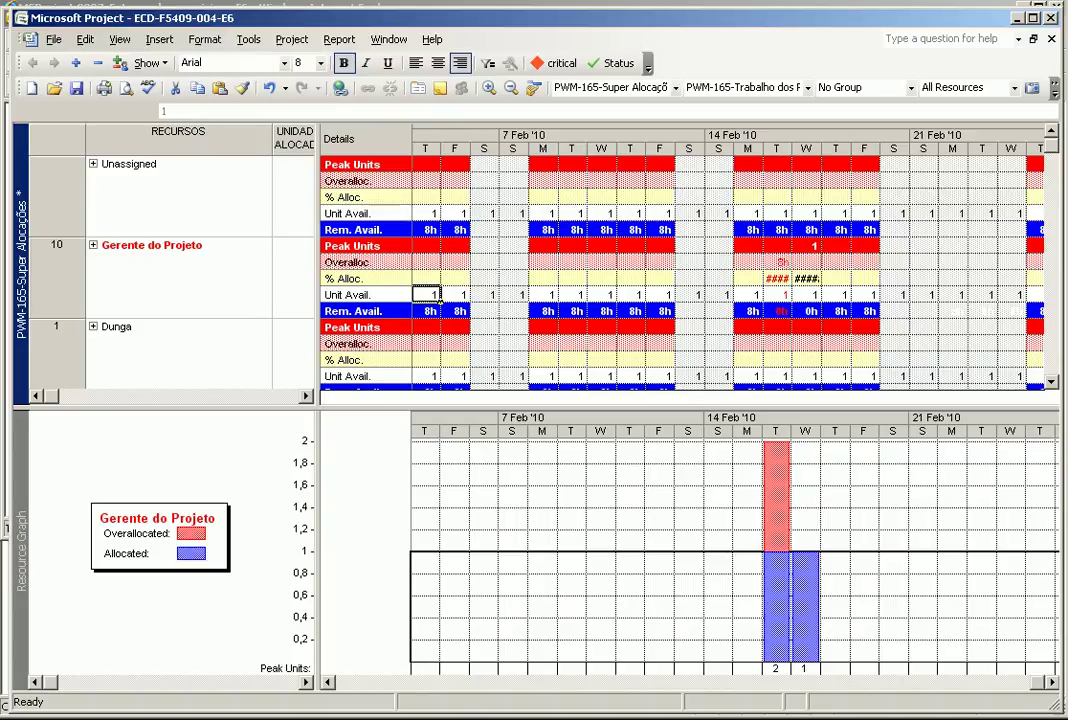
pyautogui.doubleClick(428, 294)
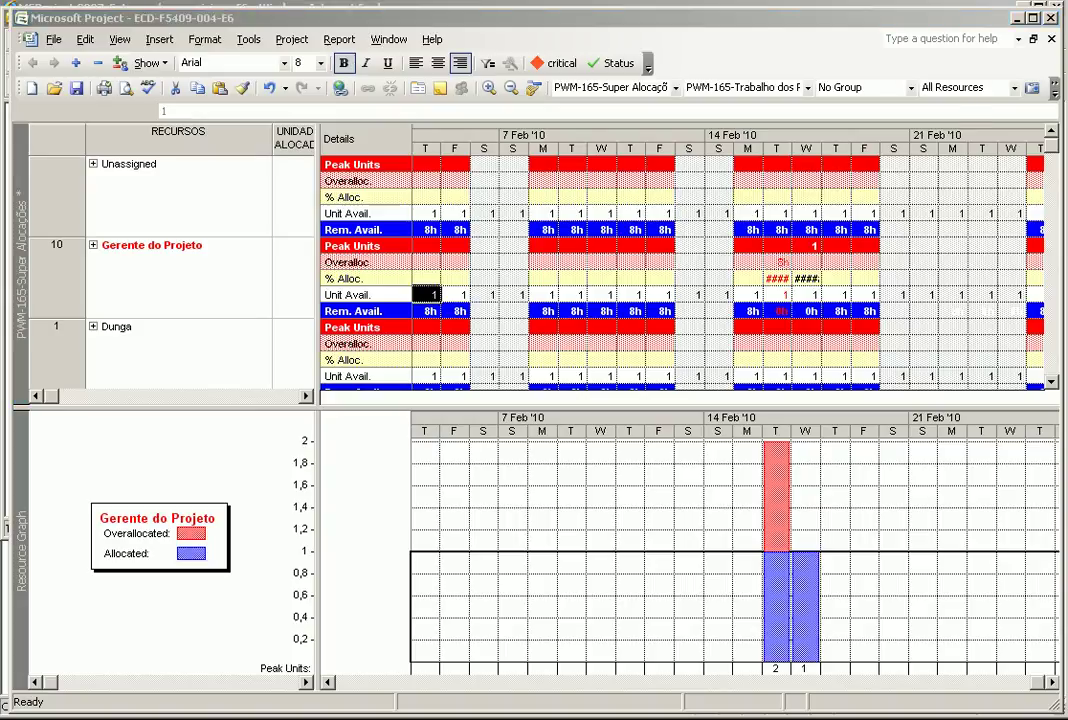
pyautogui.moveTo(690, 111); pyautogui.dragTo(800, 135)
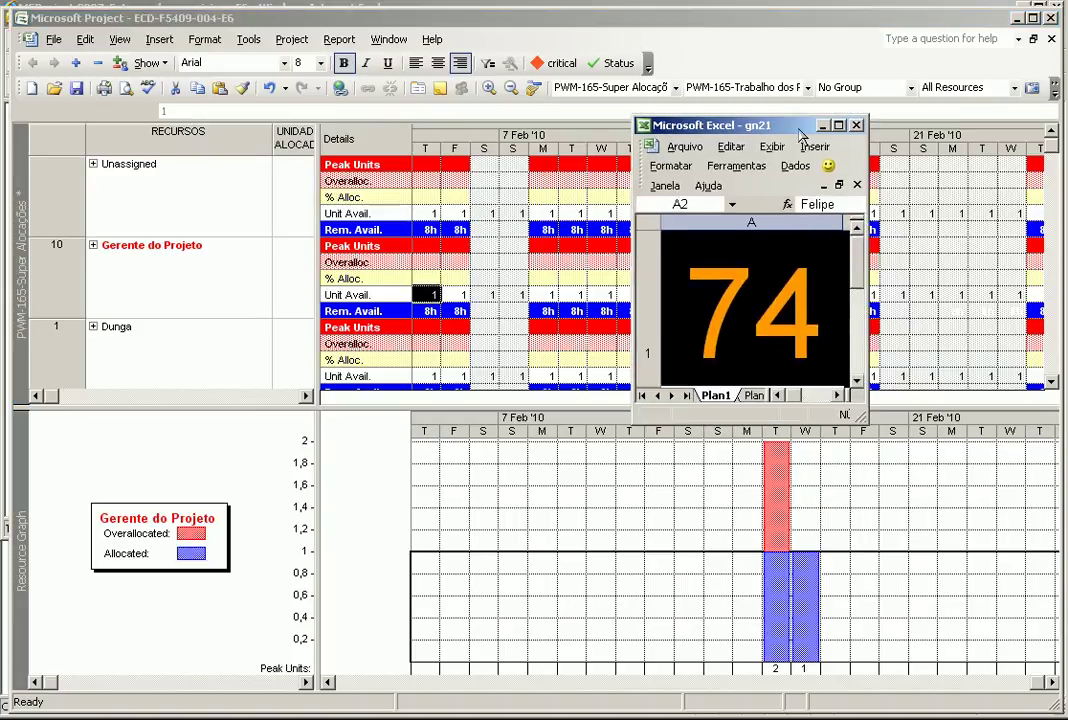
pyautogui.click(822, 126)
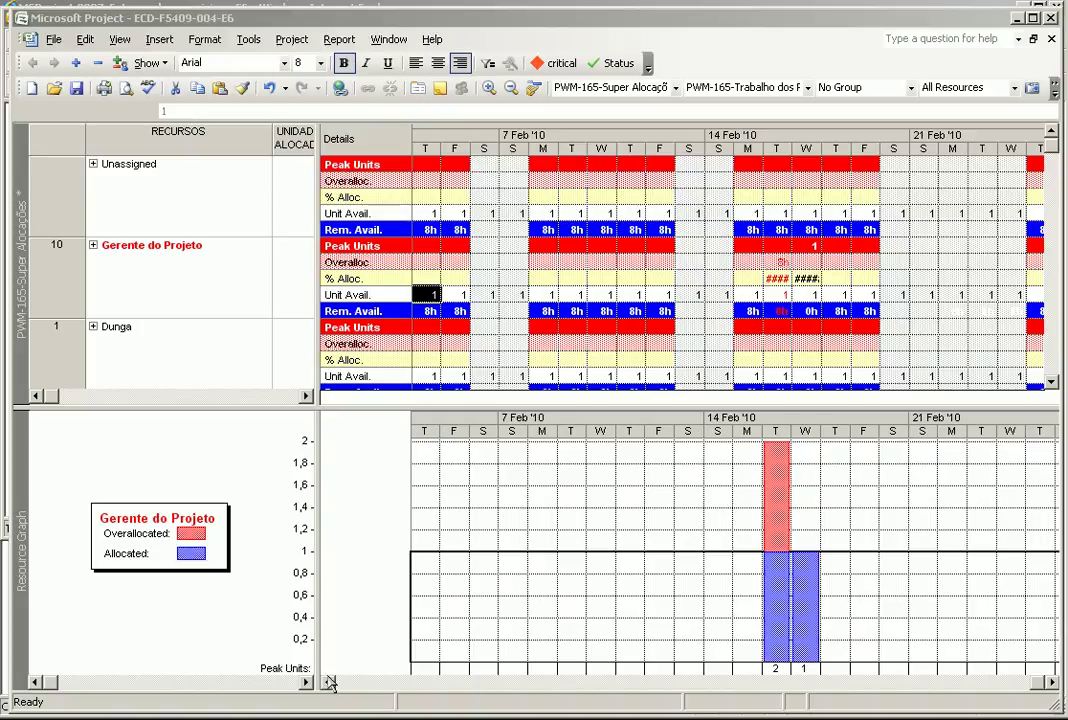
# Display Work in Gerente do Projeto's resource graph and change the graph to Cumulative Work.
pyautogui.rightClick(502, 457)
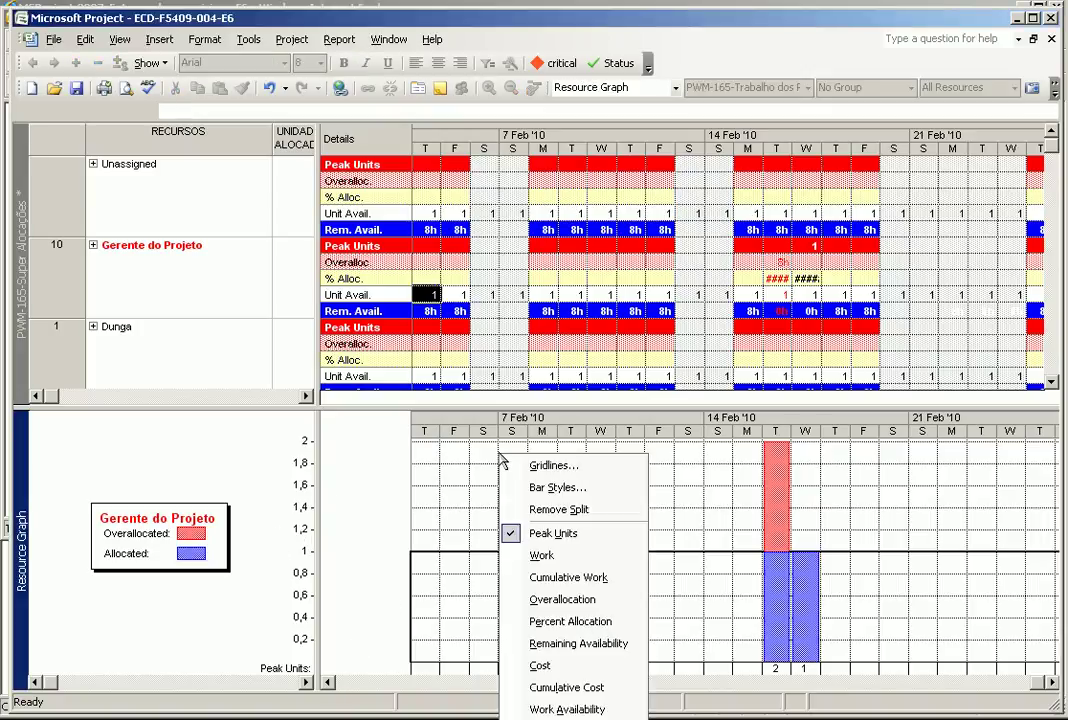
pyautogui.click(540, 556)
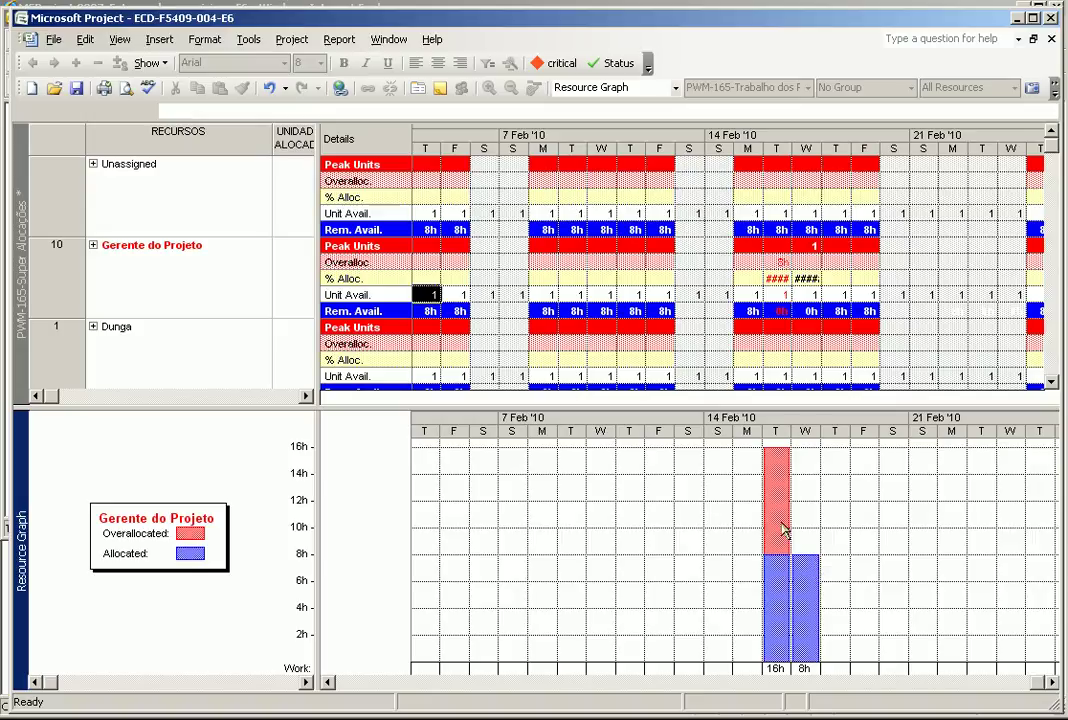
pyautogui.rightClick(785, 490)
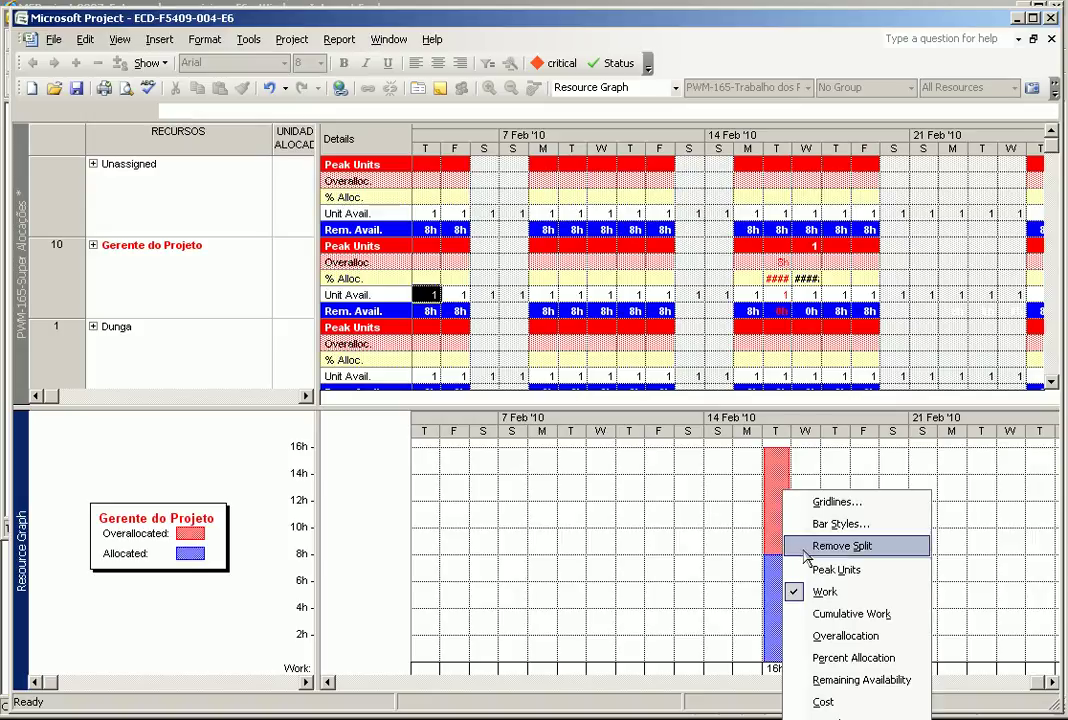
pyautogui.click(821, 614)
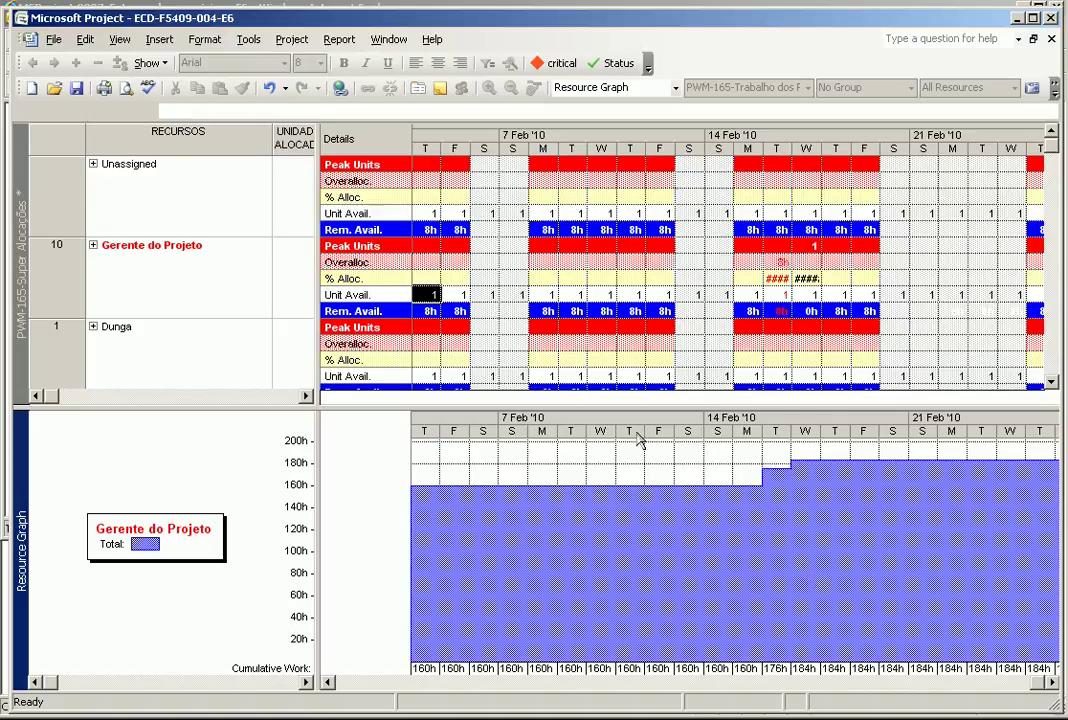
# Examine Gerente do Projeto's cumulative work curve from its start in mid-2009, at timescales ranging from days to half-years.
pyautogui.moveTo(648, 152); pyautogui.dragTo(550, 160)
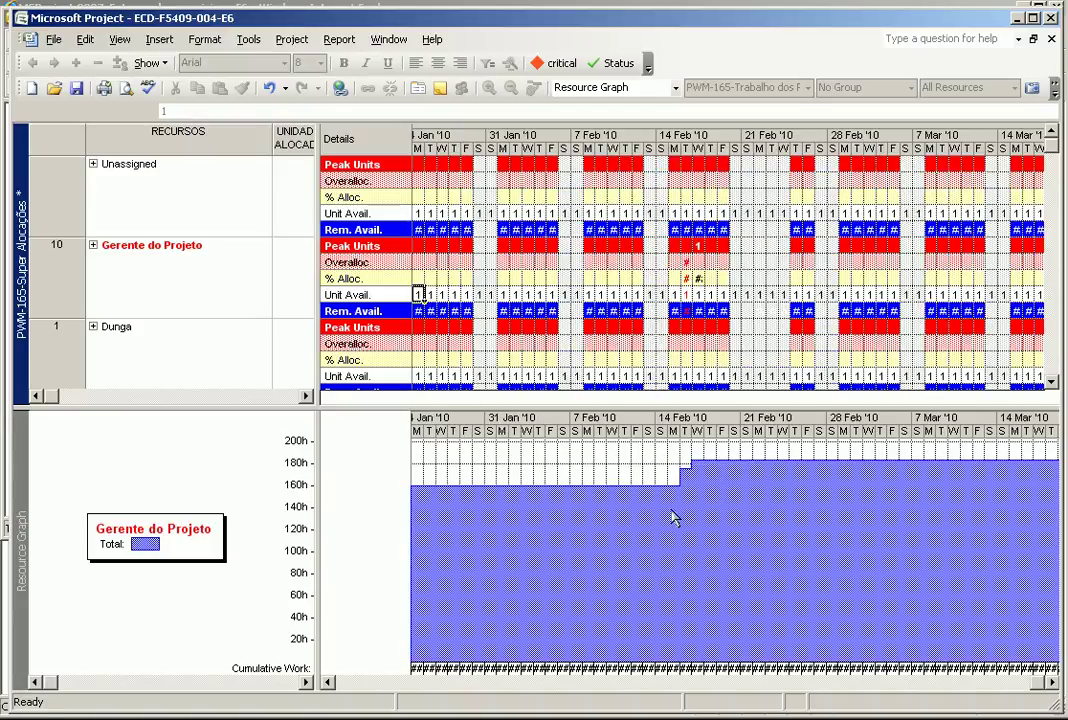
pyautogui.click(364, 685)
pyautogui.click(364, 685)
pyautogui.click(364, 685)
pyautogui.click(364, 685)
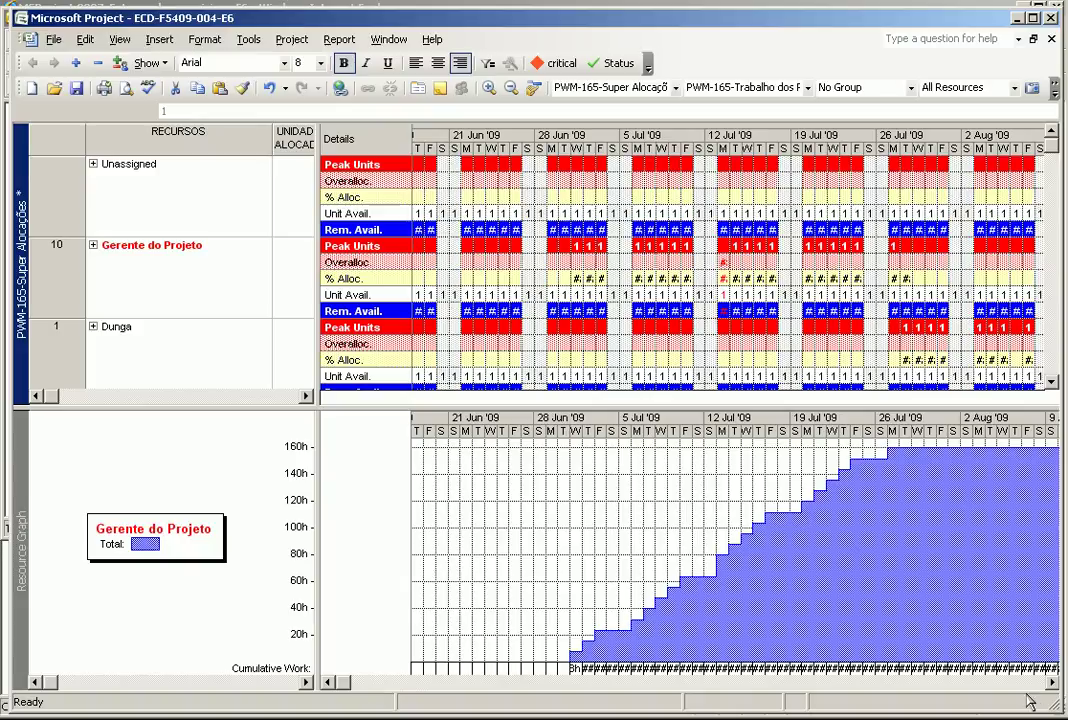
pyautogui.click(511, 88)
pyautogui.click(511, 88)
pyautogui.click(511, 88)
pyautogui.click(511, 88)
pyautogui.click(511, 88)
pyautogui.click(511, 88)
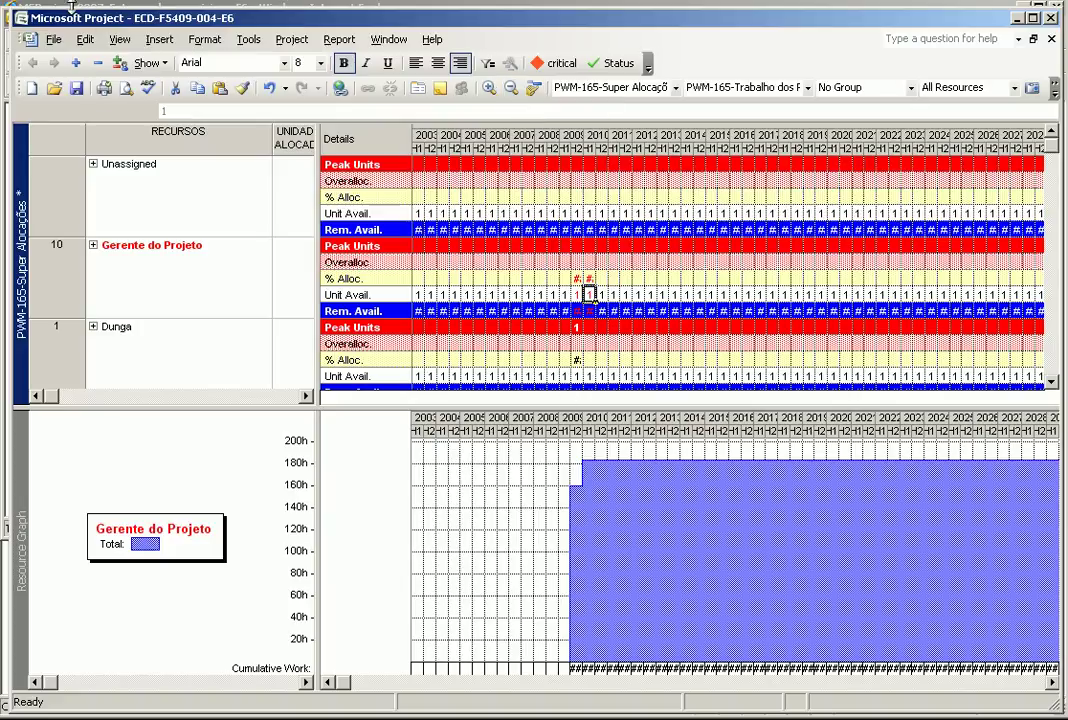
# Look through the whole schedule in the PWM-095-Cronograma do Projeto view, without the split pane and with a monthly timescale.
pyautogui.click(119, 39)
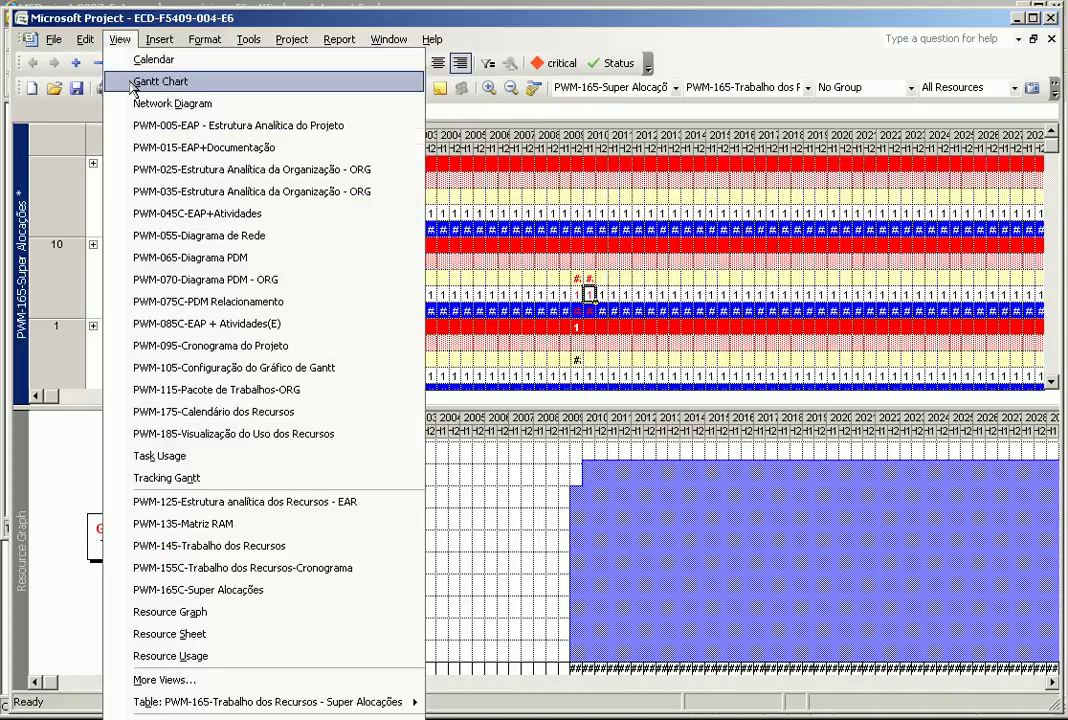
pyautogui.click(210, 346)
pyautogui.moveTo(229, 408); pyautogui.dragTo(227, 574)
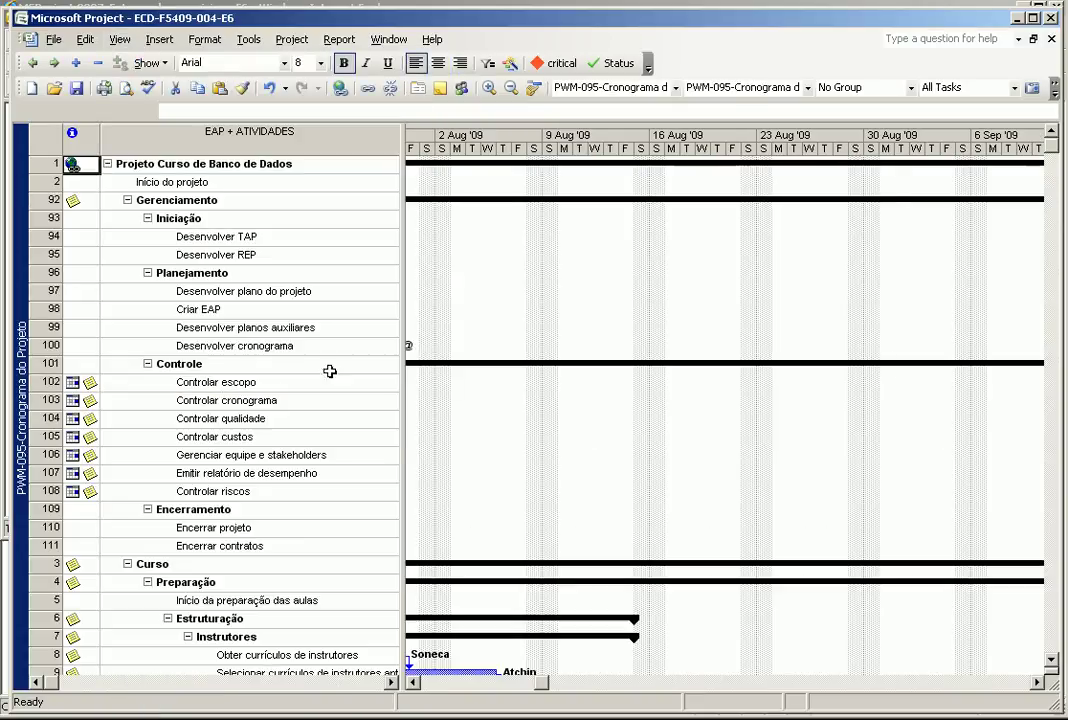
pyautogui.click(511, 87)
pyautogui.click(511, 87)
pyautogui.click(511, 87)
pyautogui.scroll(-6, 563, 285)
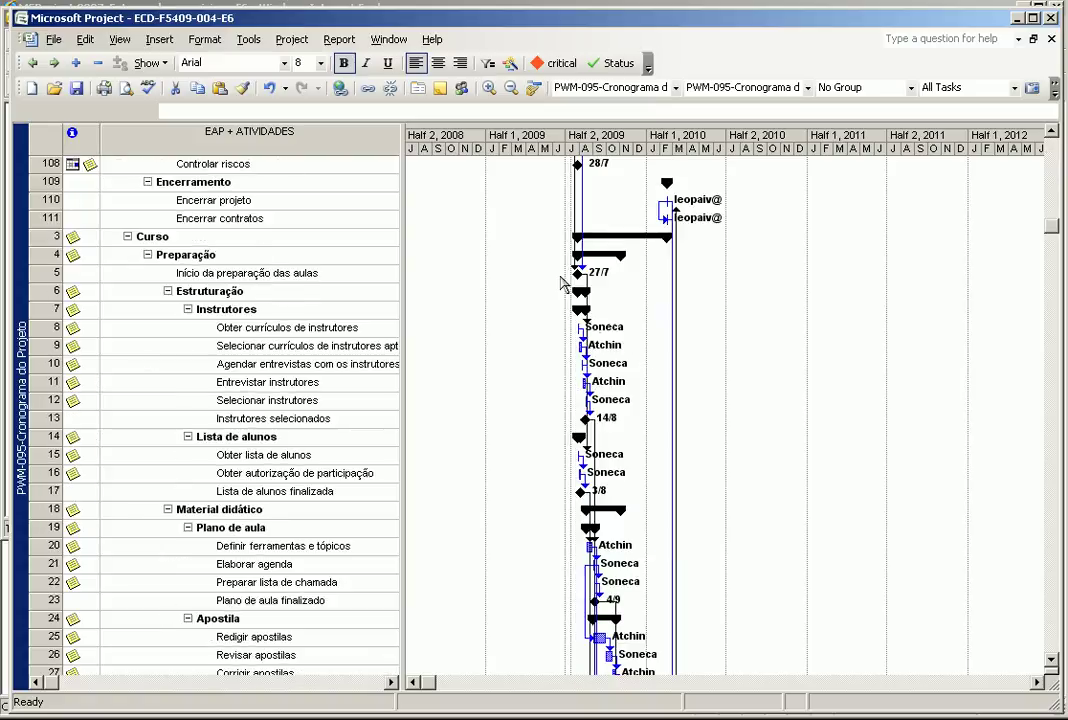
pyautogui.scroll(-17, 563, 290)
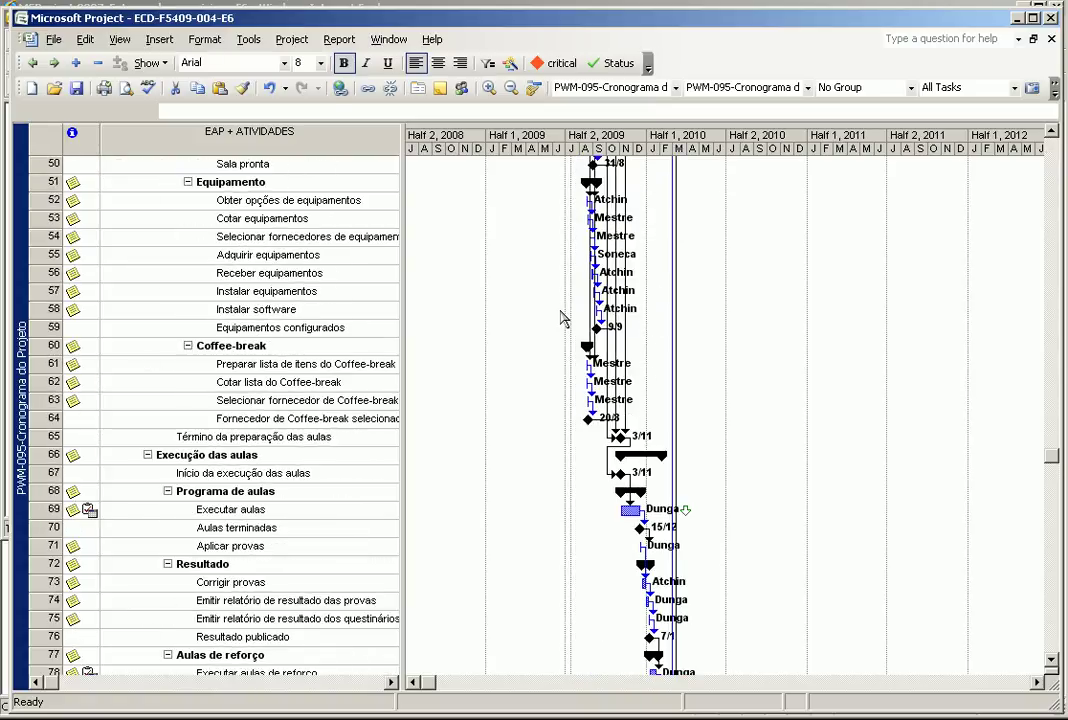
pyautogui.scroll(9, 565, 310)
# Return to the PWM-165C-Super Alocações combined view and display the cumulative work graph for Gerente do Projeto.
pyautogui.click(119, 39)
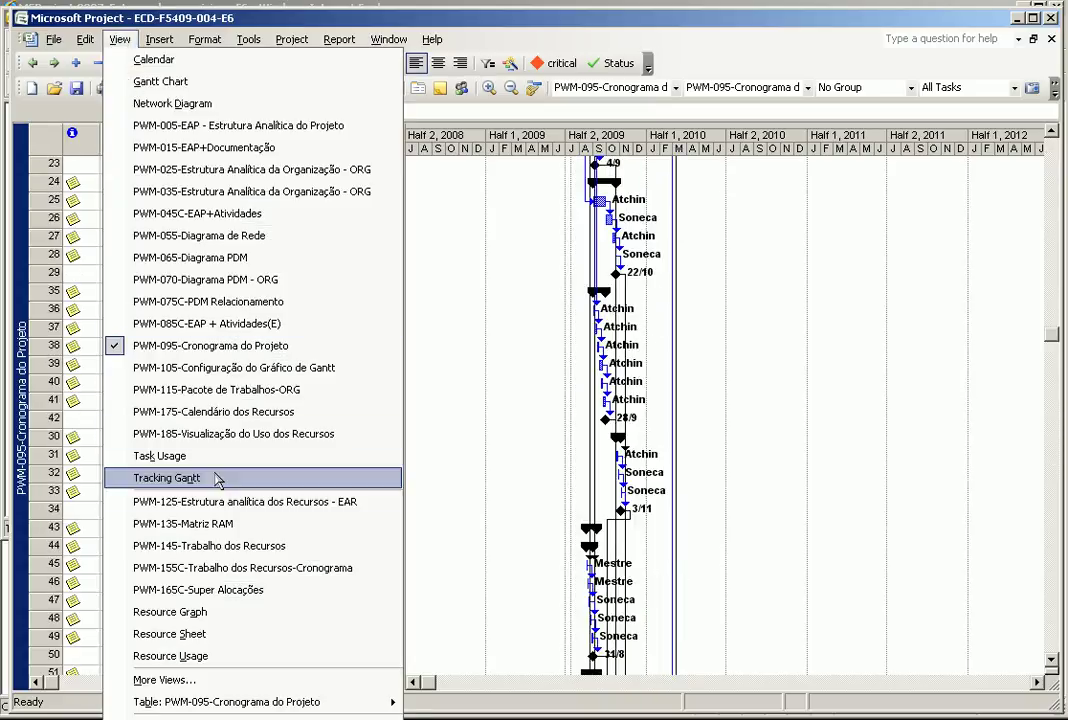
pyautogui.click(244, 597)
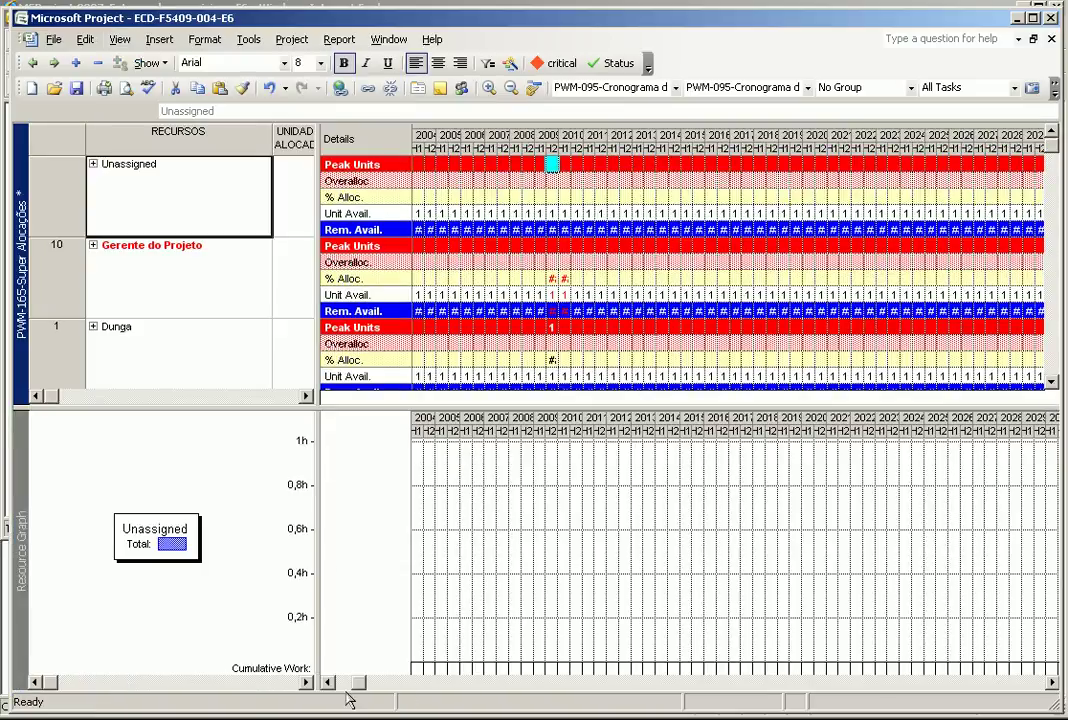
pyautogui.moveTo(358, 684); pyautogui.dragTo(347, 686)
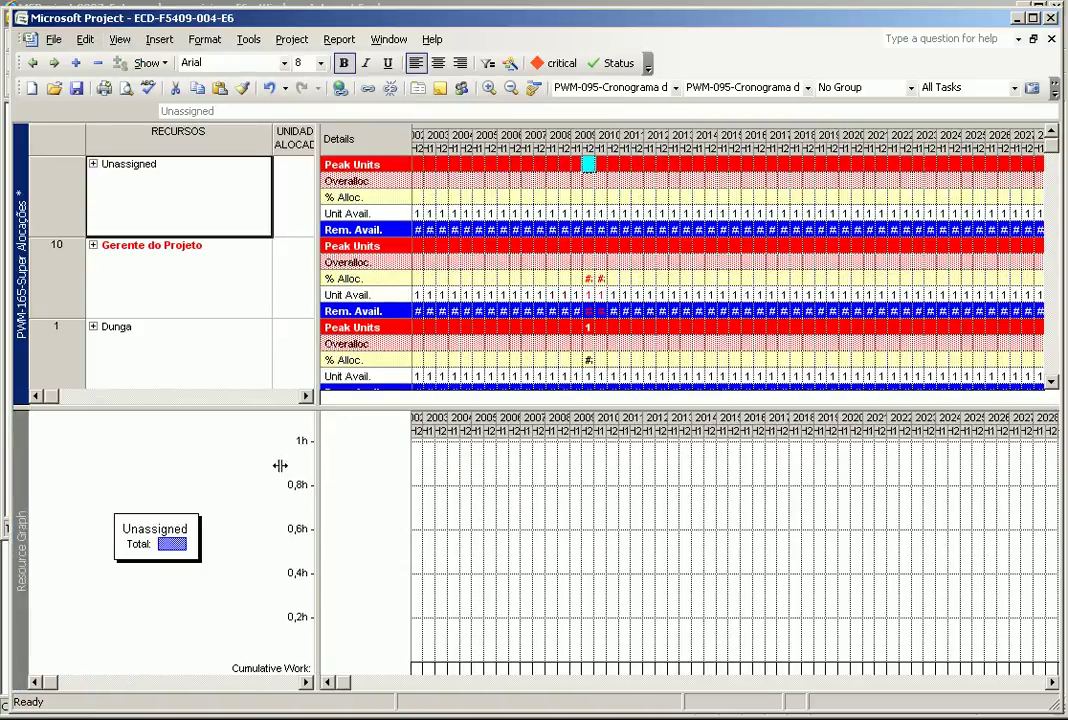
pyautogui.click(210, 255)
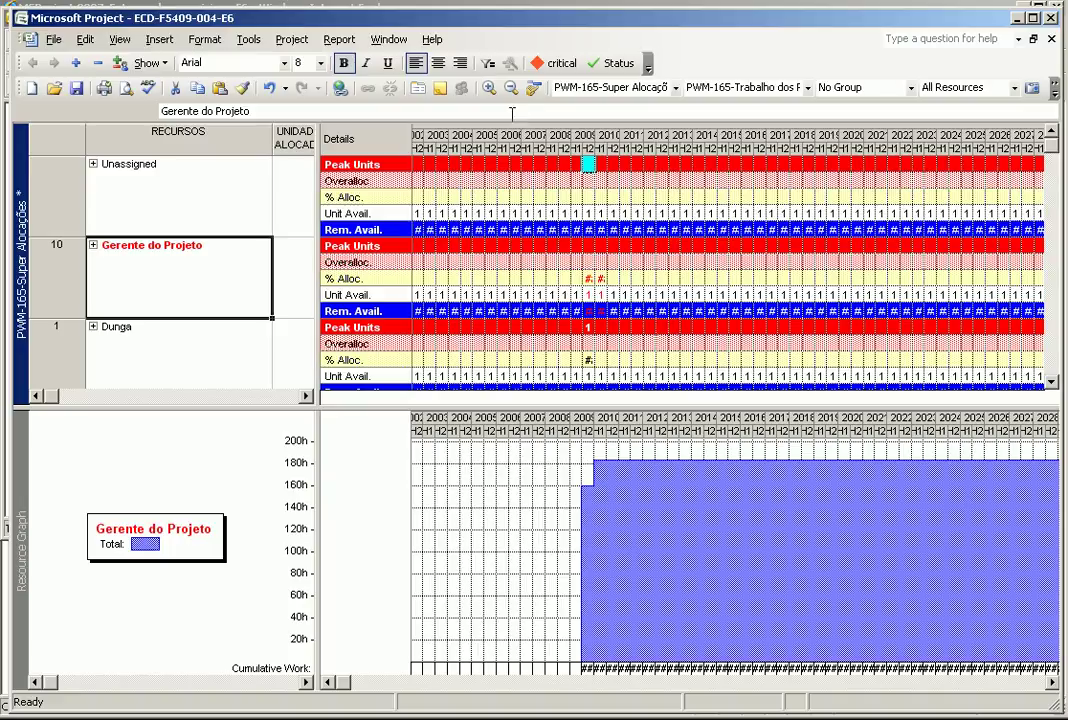
# Enlarge the timescale to three-day intervals under months and display Dunga's cumulative work curve.
pyautogui.click(489, 88)
pyautogui.click(489, 88)
pyautogui.click(489, 88)
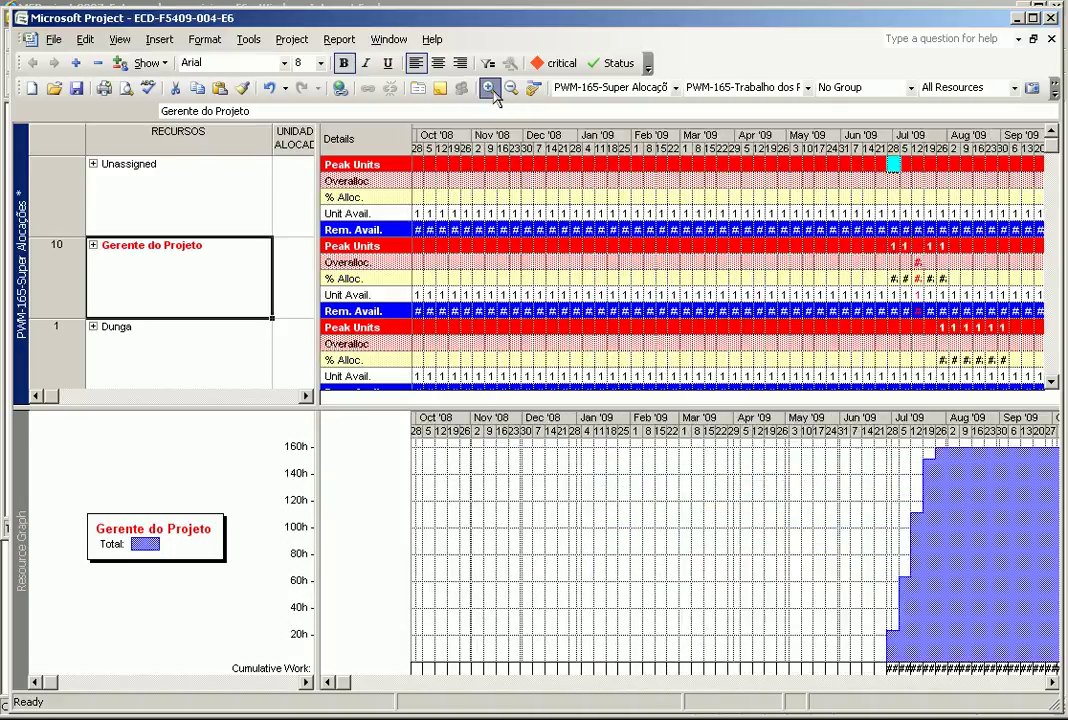
pyautogui.click(489, 88)
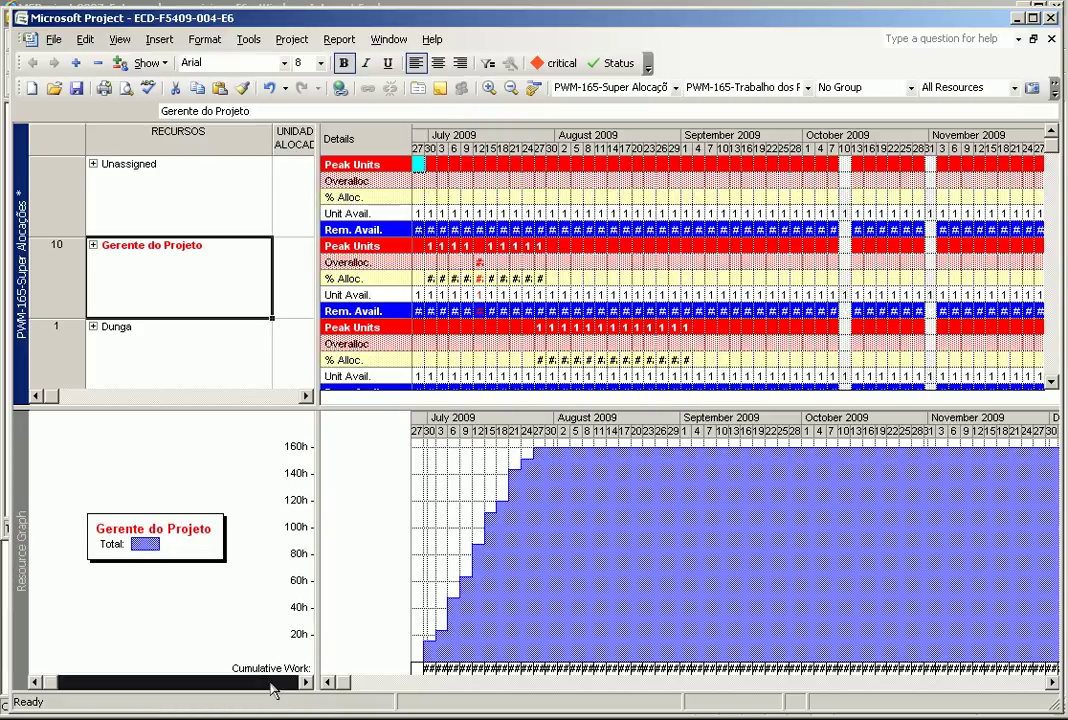
pyautogui.click(199, 341)
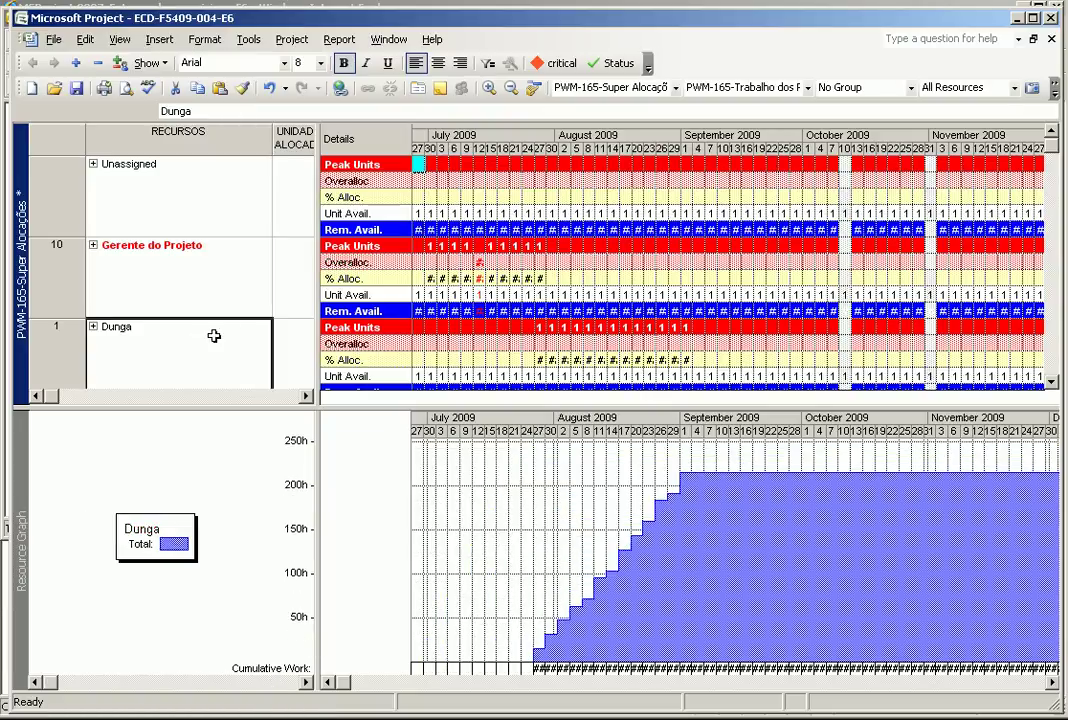
# Examine the cumulative work curves of Soneca, Aluguel de micro computador and Consultoria especializada, then go back to Gerente do Projeto.
pyautogui.press('Down')
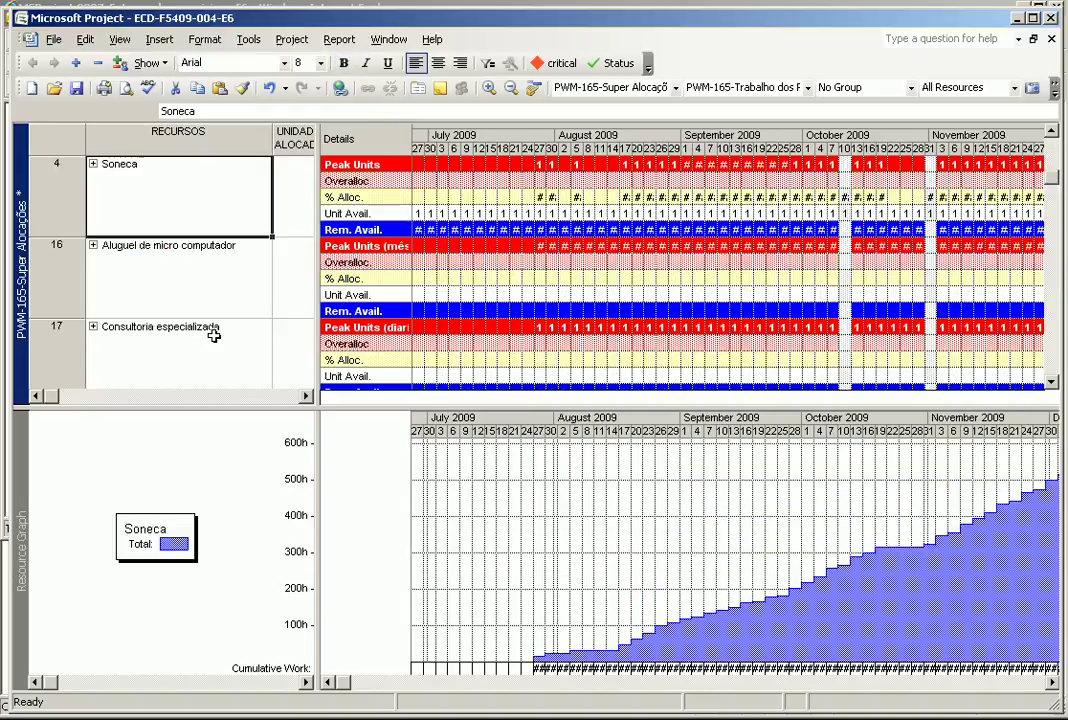
pyautogui.press('Down')
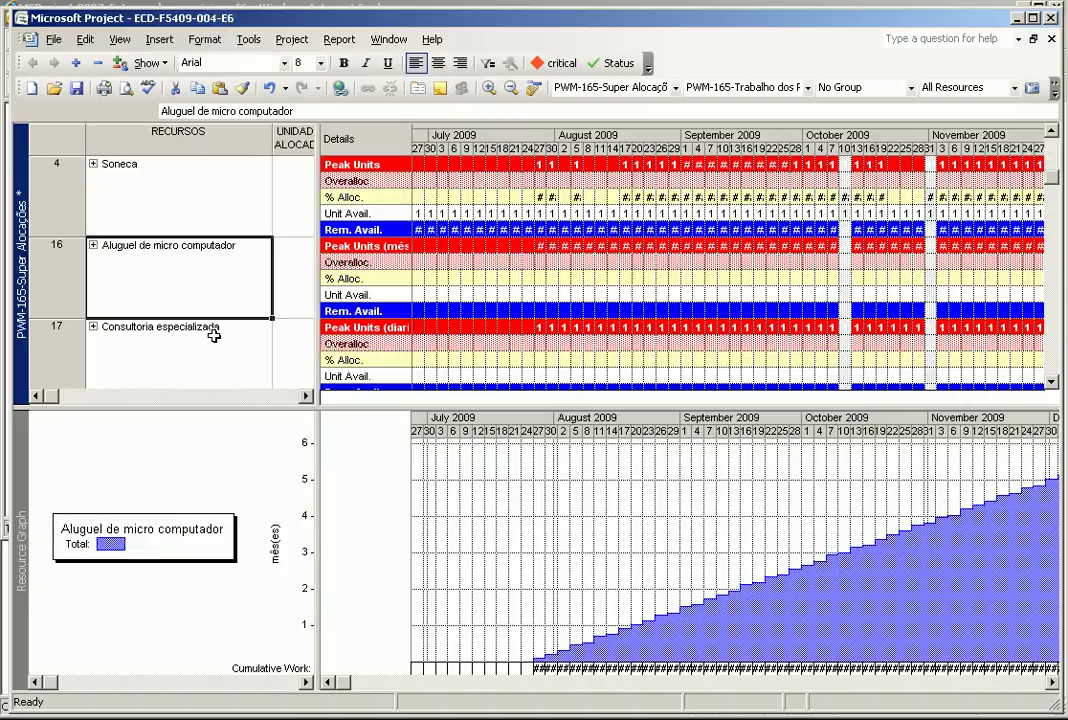
pyautogui.press('Down')
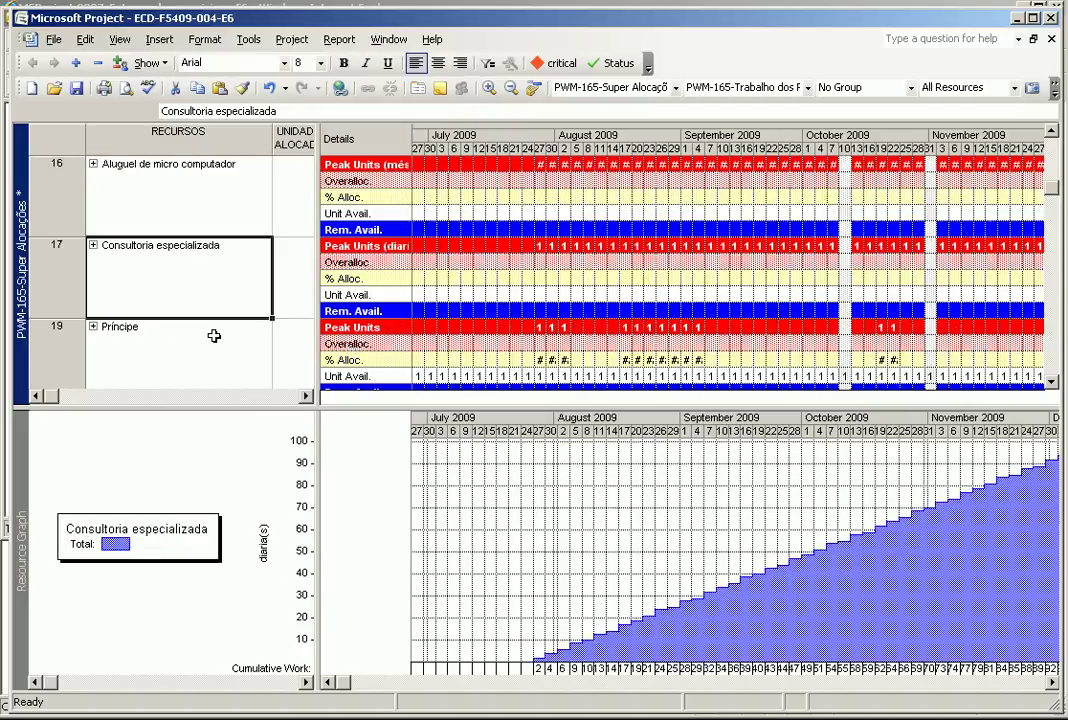
pyautogui.press('Up')
pyautogui.press('Up')
pyautogui.press('Up')
pyautogui.press('Up')
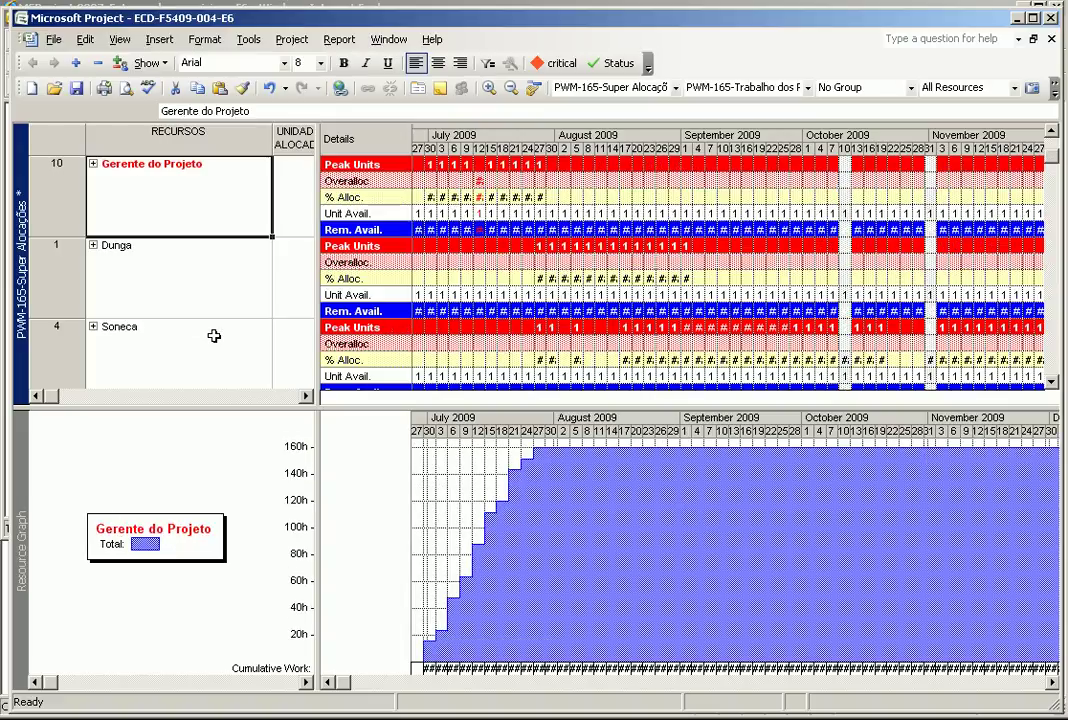
# Switch the resource graph to Overallocation for Gerente do Projeto and enlarge the timescale to days under weeks around mid-July 2009.
pyautogui.rightClick(479, 475)
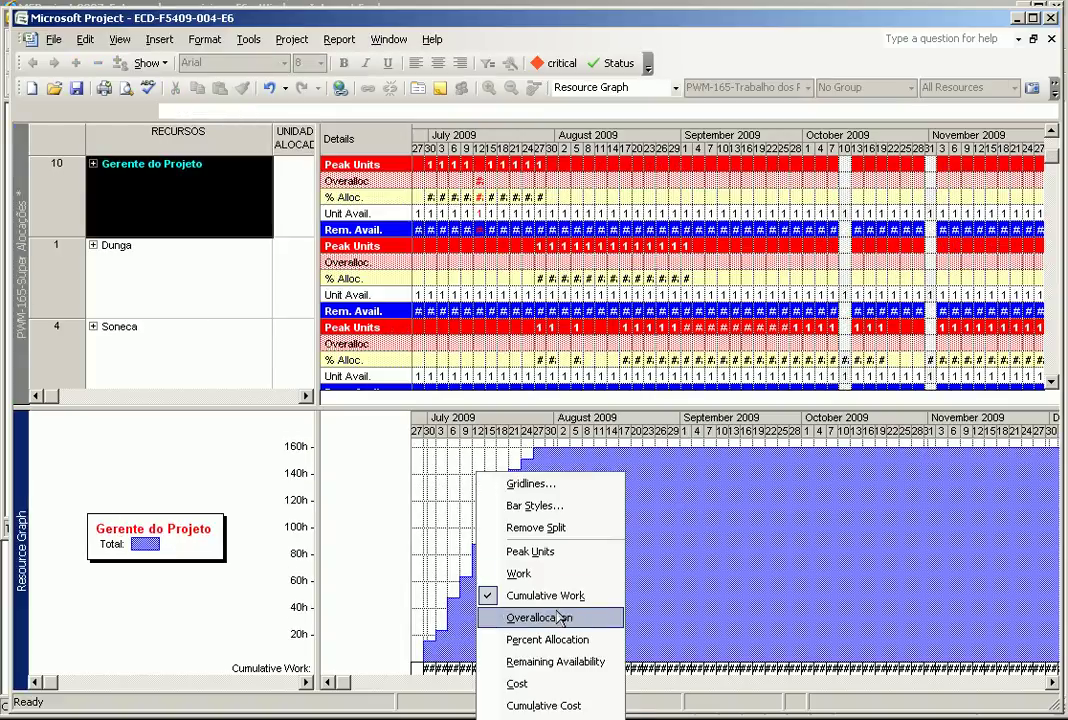
pyautogui.click(555, 617)
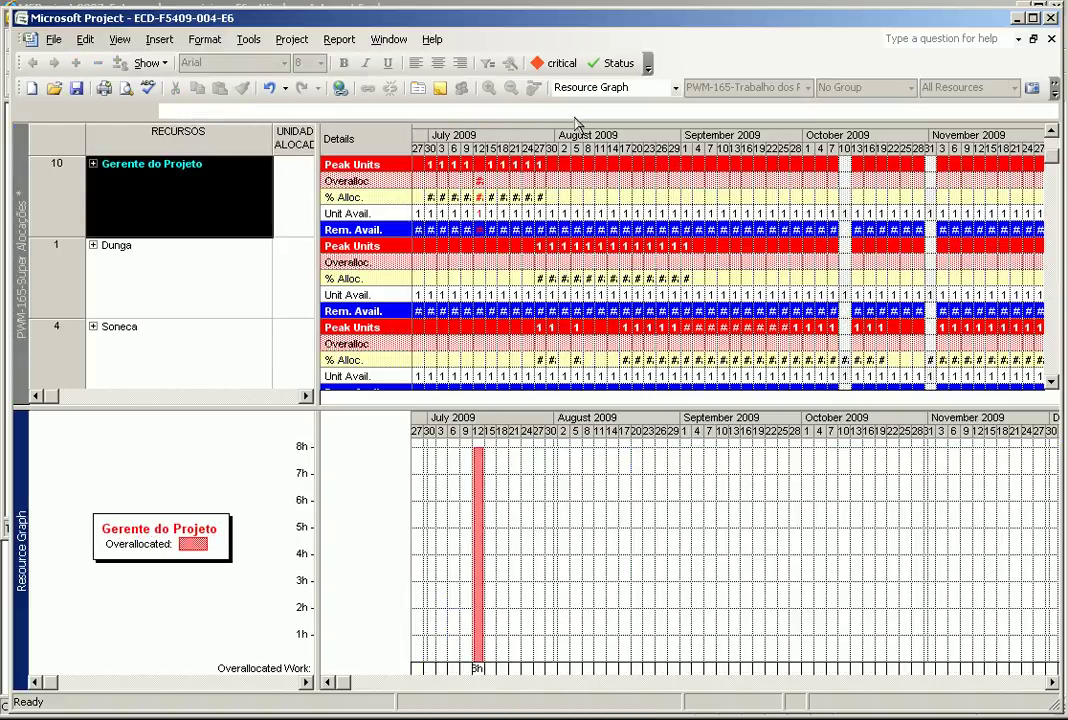
pyautogui.click(490, 90)
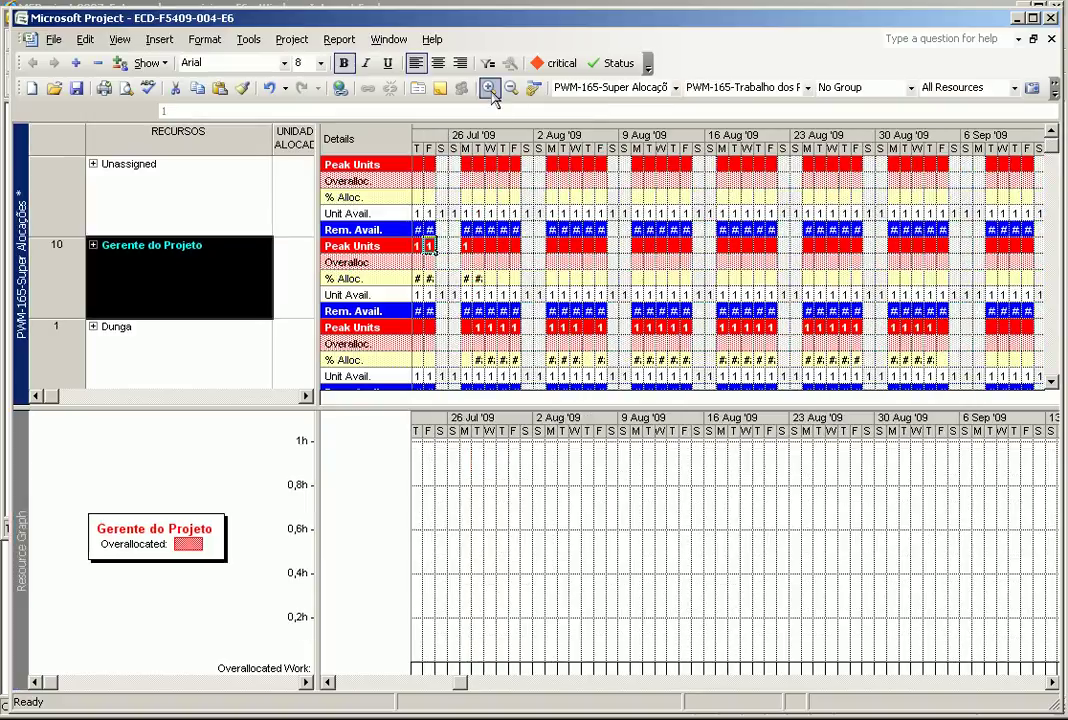
pyautogui.click(366, 681)
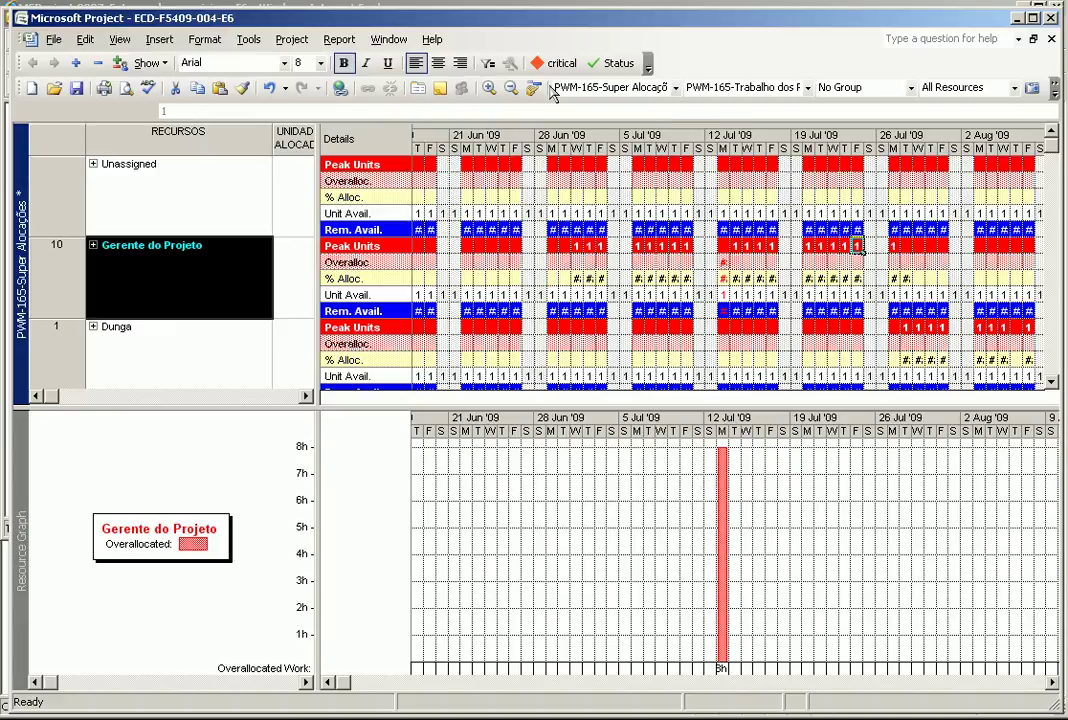
pyautogui.moveTo(718, 152); pyautogui.dragTo(736, 158)
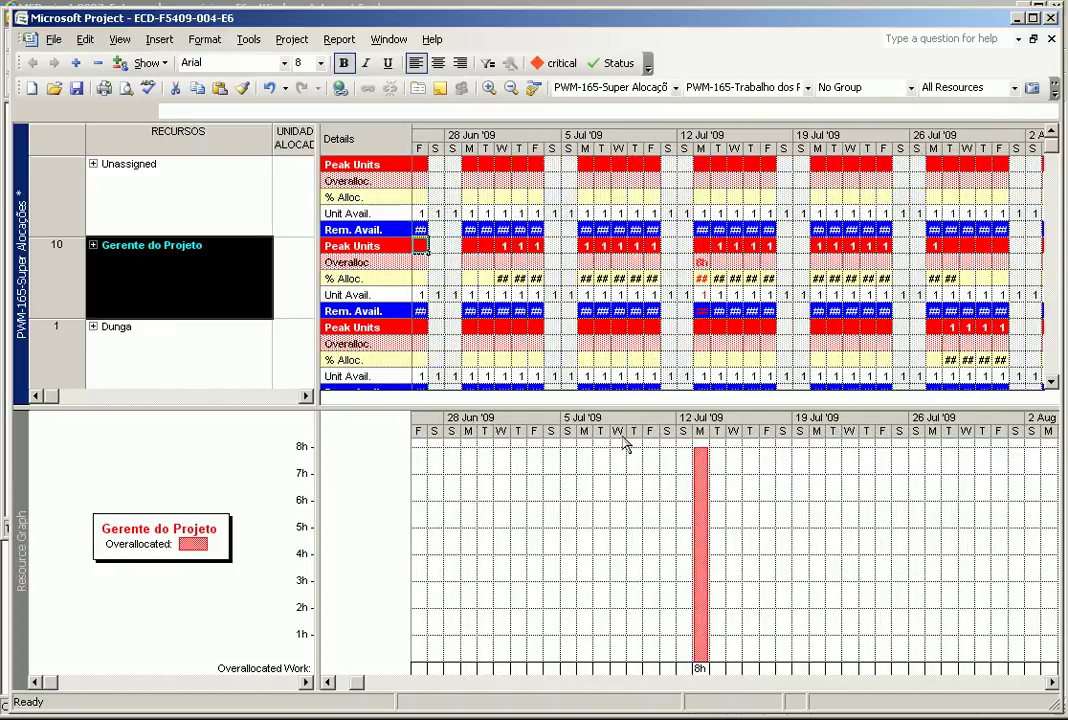
pyautogui.click(667, 522)
pyautogui.rightClick(667, 522)
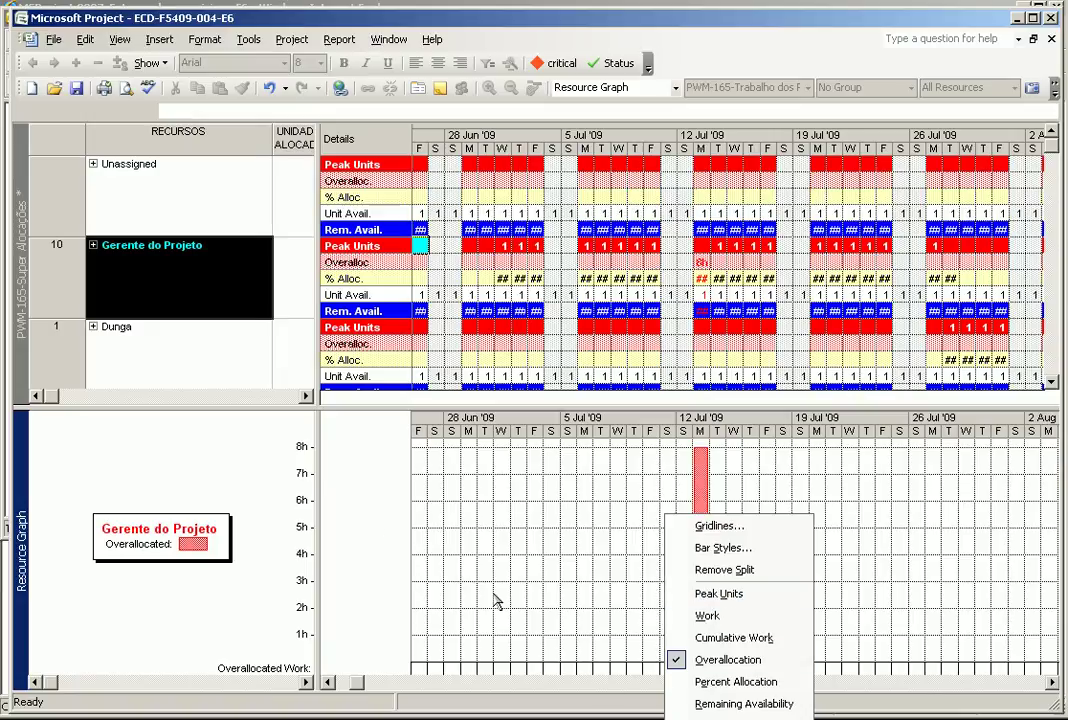
# Select Gerente do Projeto, Dunga and Soneca together in the resource list.
pyautogui.click(130, 280)
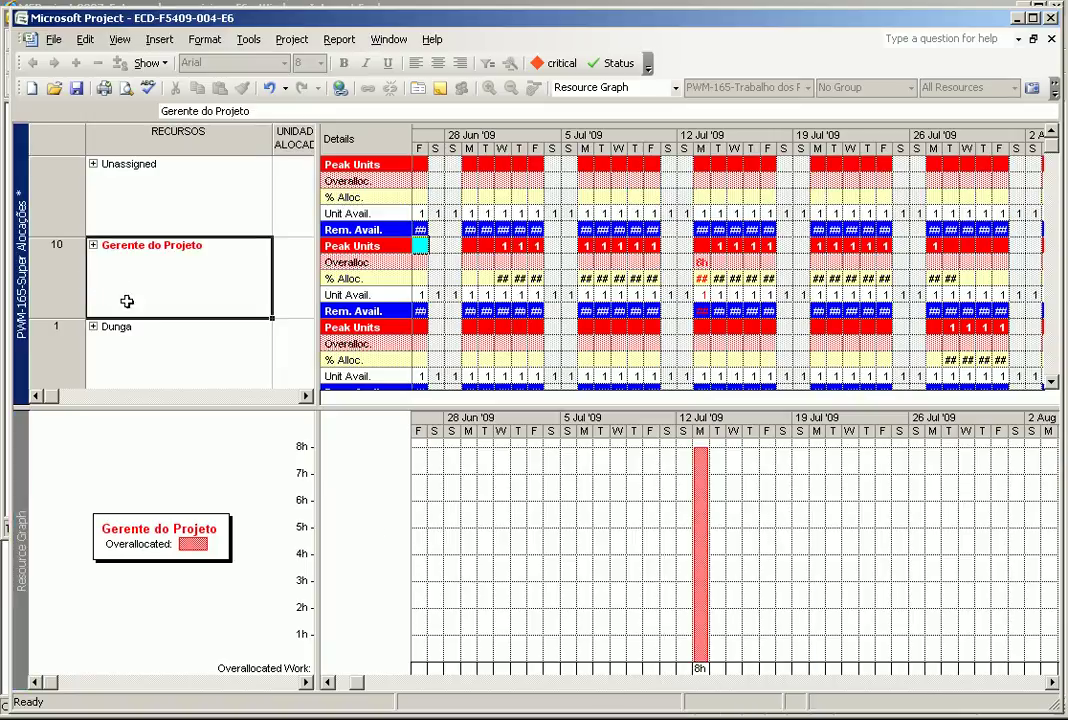
pyautogui.scroll(-1, 150, 294)
pyautogui.scroll(-1, 150, 294)
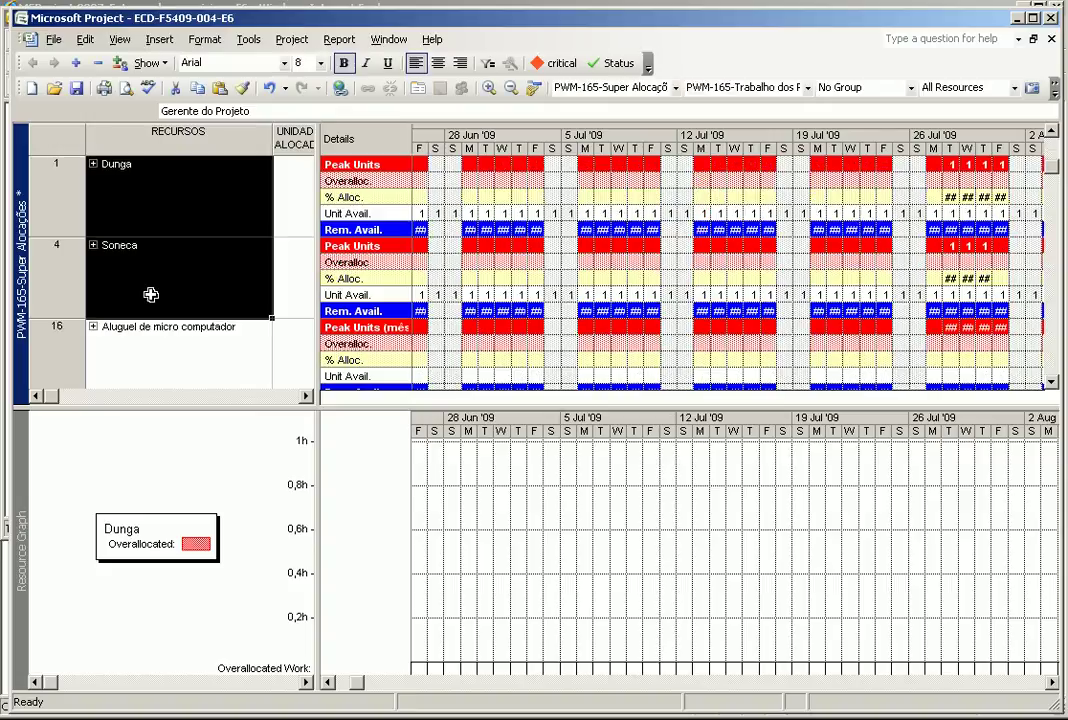
pyautogui.rightClick(466, 470)
pyautogui.rightClick(687, 512)
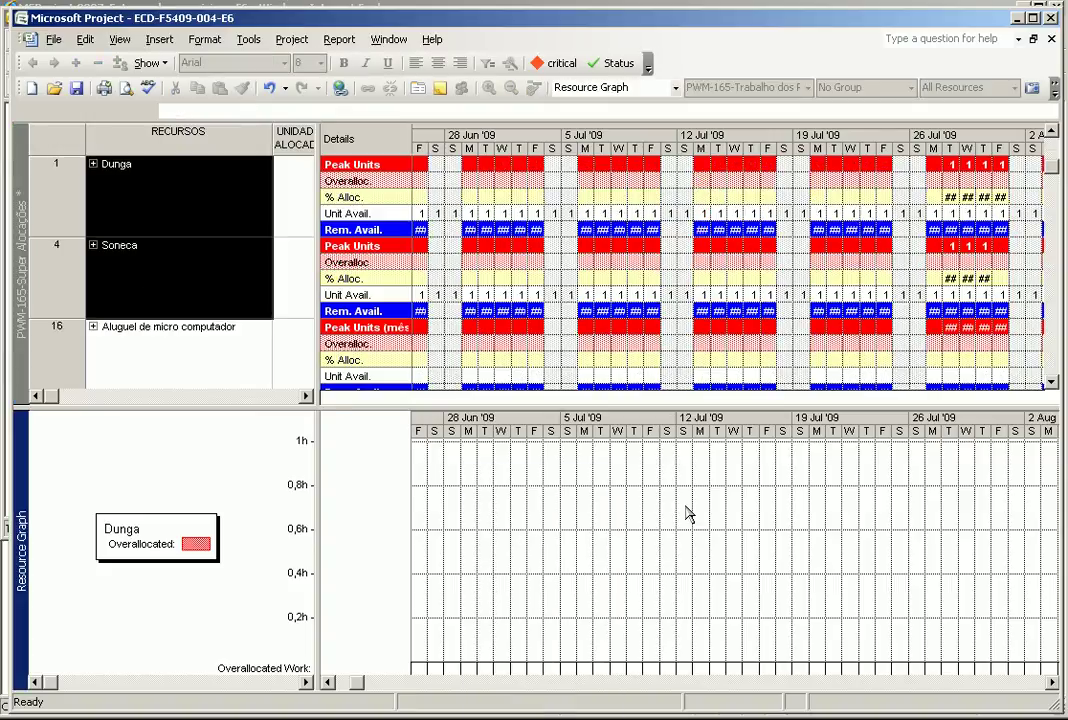
# Set the graph's bar styles to show the selected resources' overallocated work as a line.
pyautogui.rightClick(686, 509)
pyautogui.click(718, 522)
pyautogui.click(727, 448)
pyautogui.rightClick(361, 503)
pyautogui.click(418, 537)
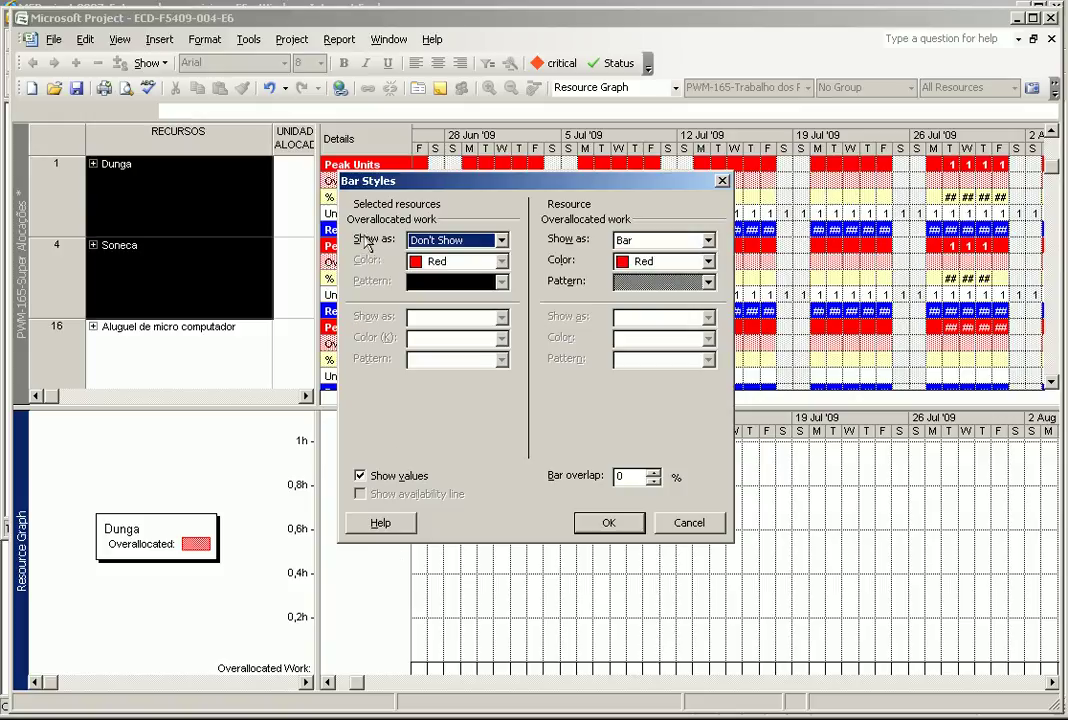
pyautogui.click(441, 247)
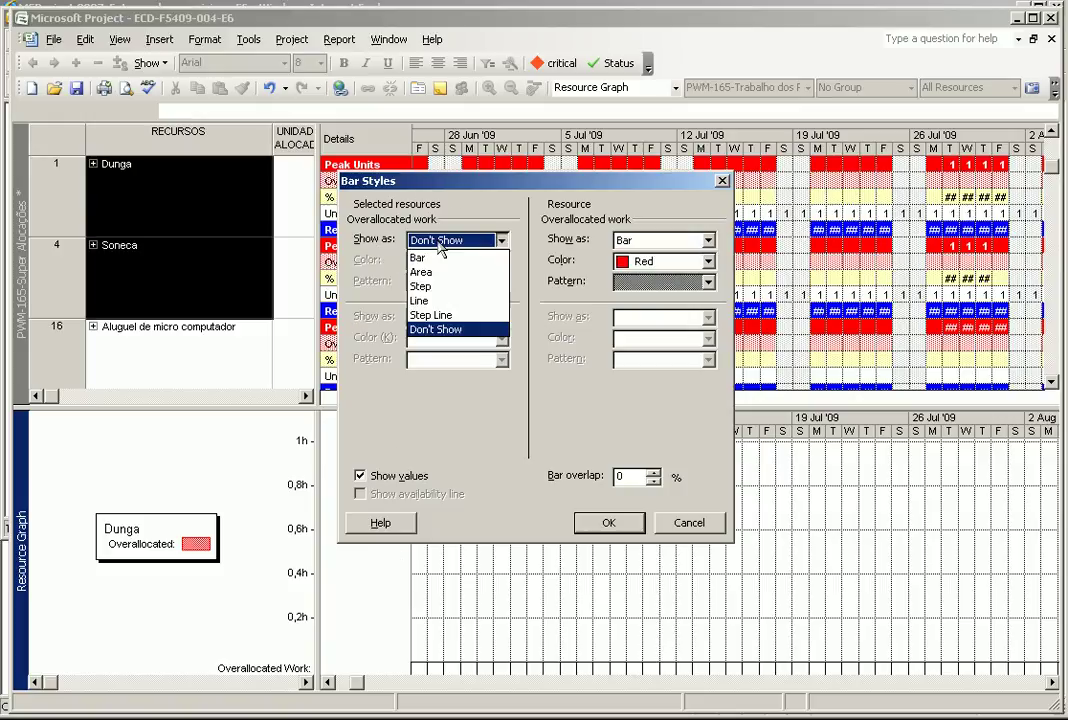
pyautogui.click(432, 300)
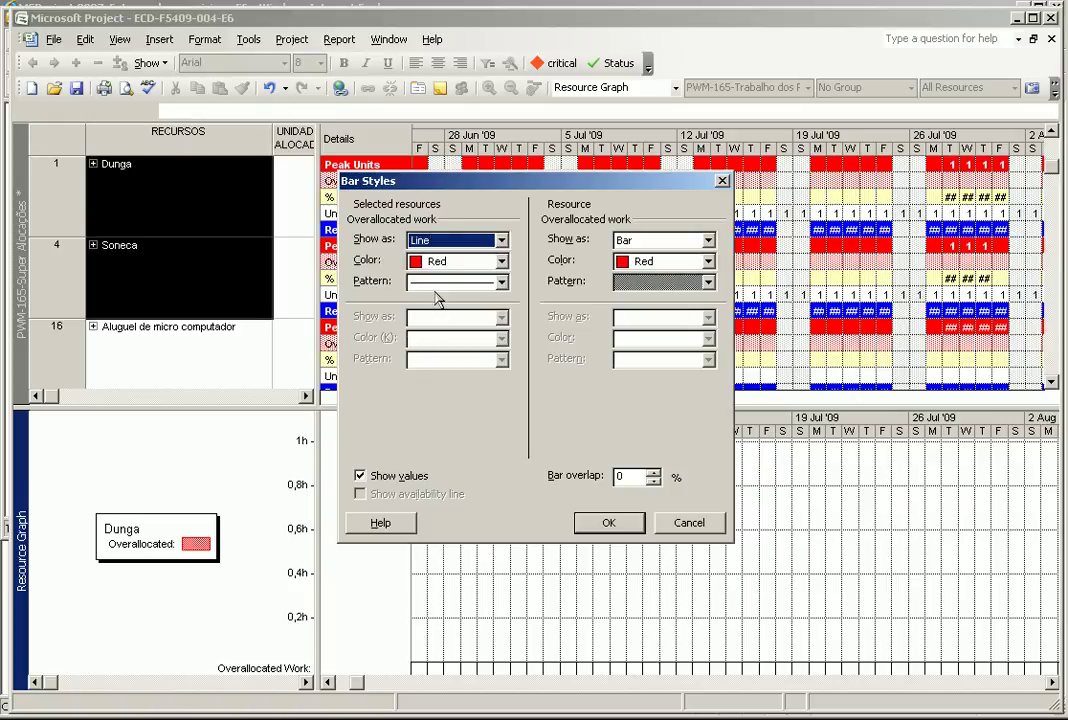
pyautogui.click(604, 524)
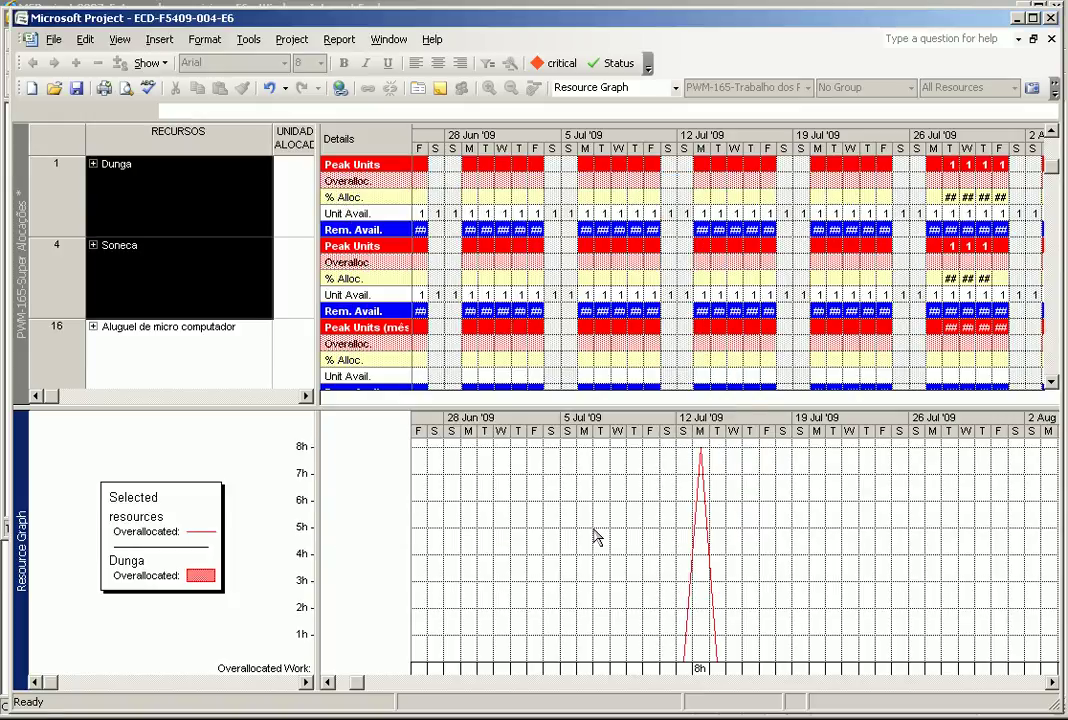
# Switch the graph to Cumulative Work for the August 2009 period and narrow the resource table to widen the chart area.
pyautogui.rightClick(598, 537)
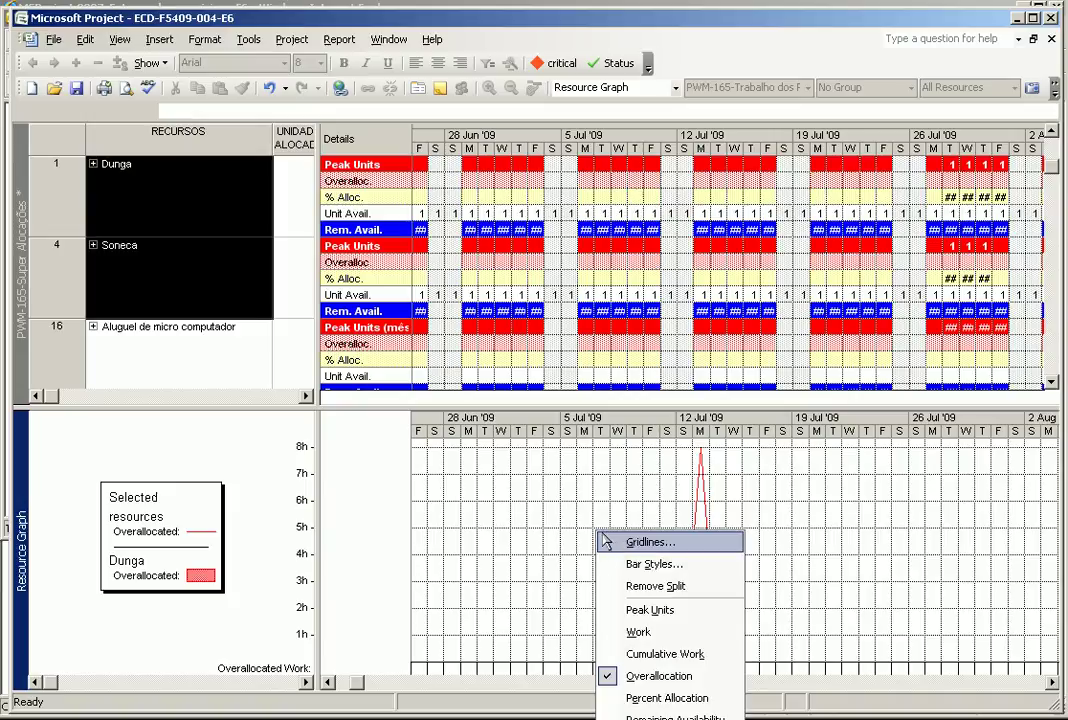
pyautogui.click(662, 633)
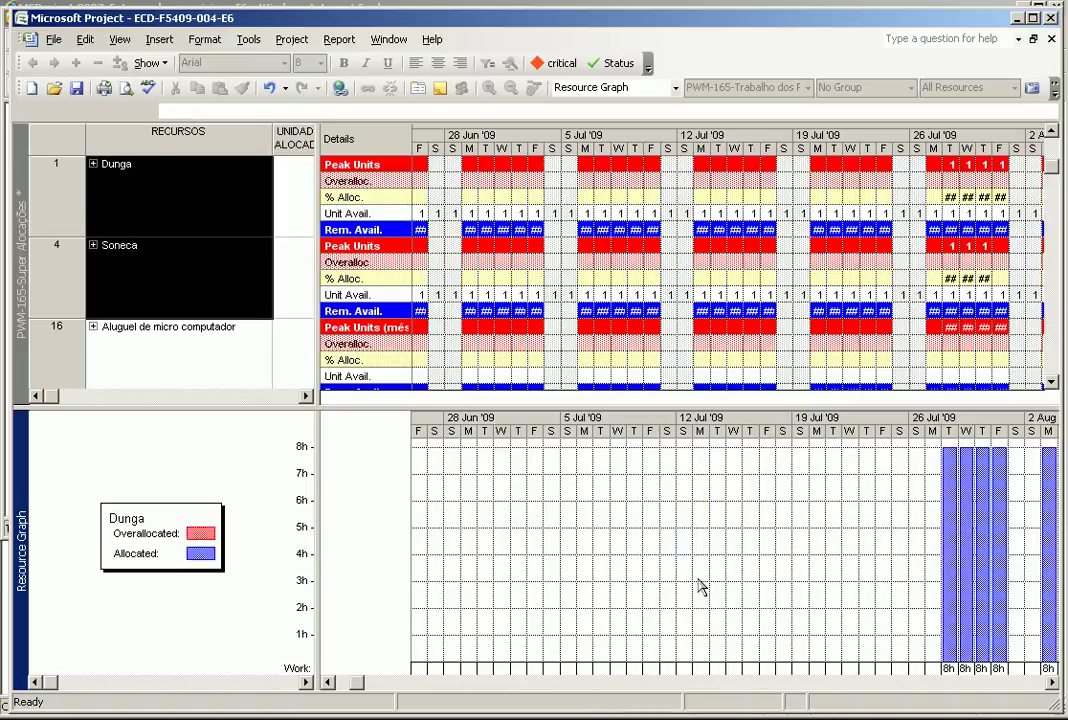
pyautogui.rightClick(617, 543)
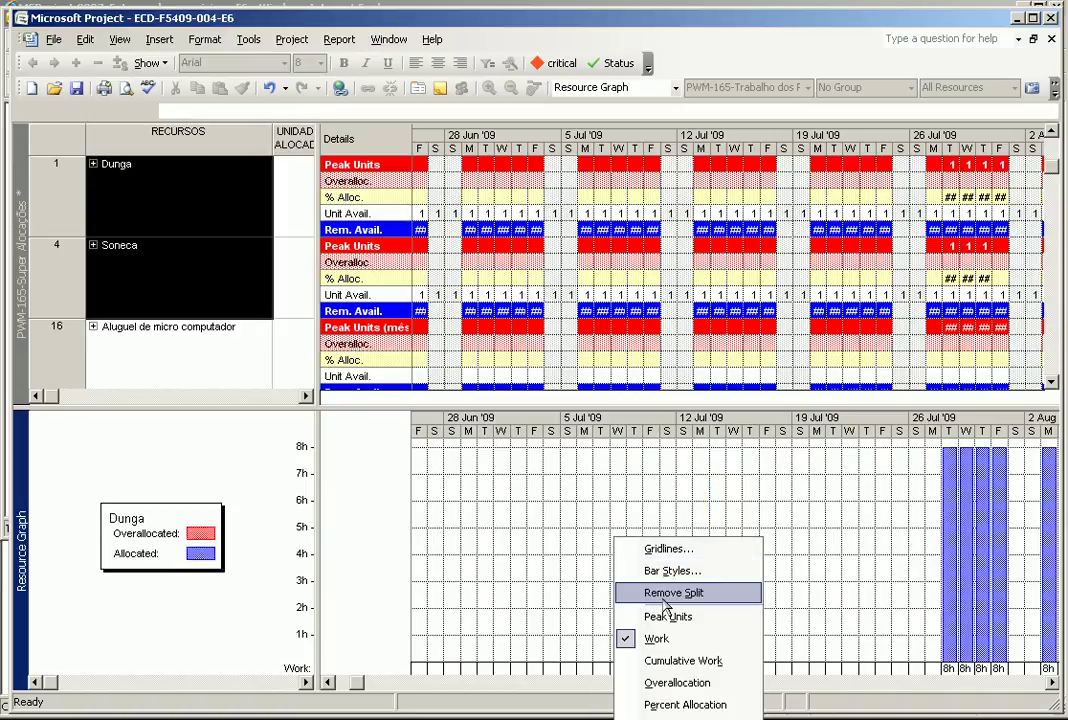
pyautogui.click(680, 659)
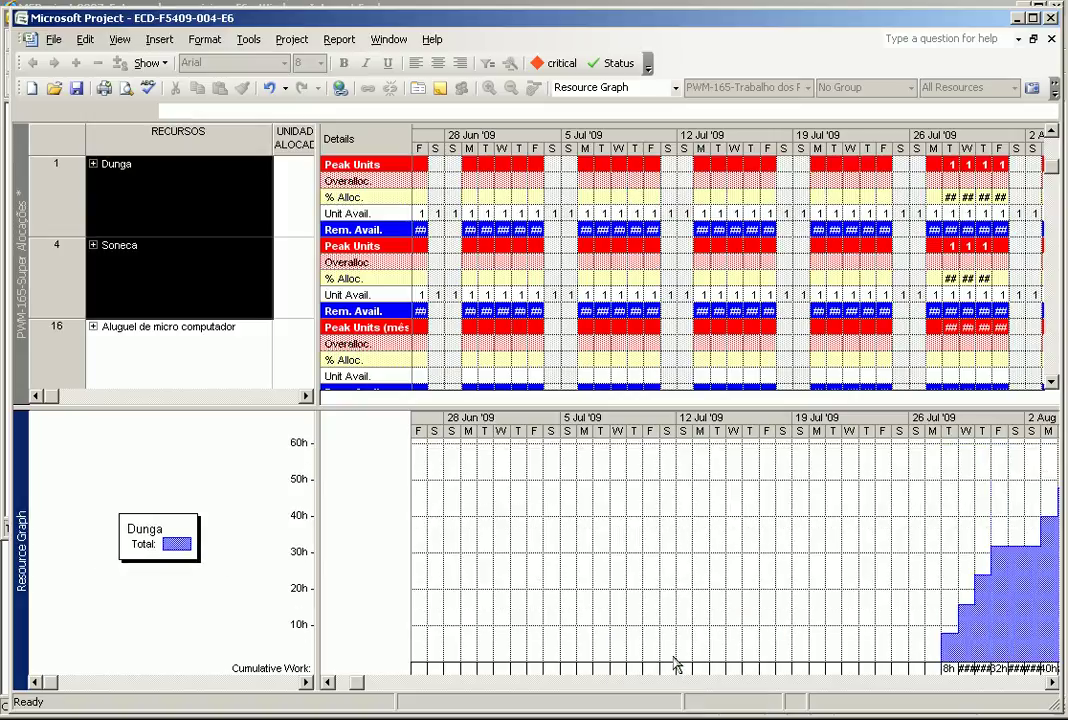
pyautogui.click(1054, 684)
pyautogui.moveTo(1054, 684); pyautogui.dragTo(1054, 684)
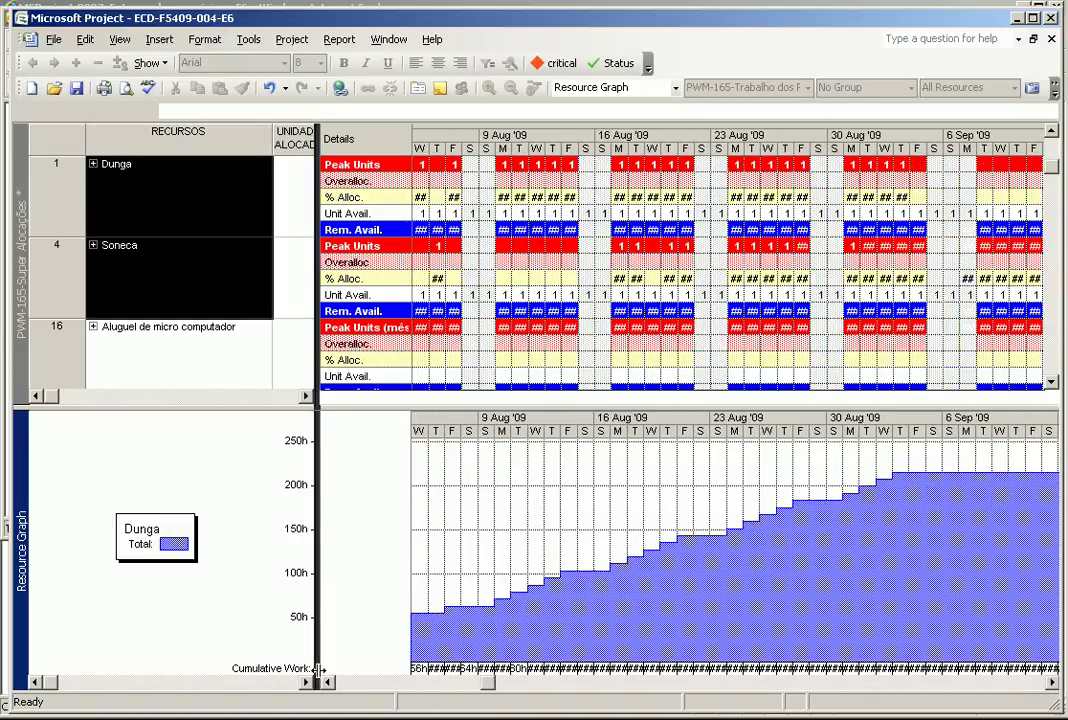
pyautogui.moveTo(318, 560); pyautogui.dragTo(203, 560)
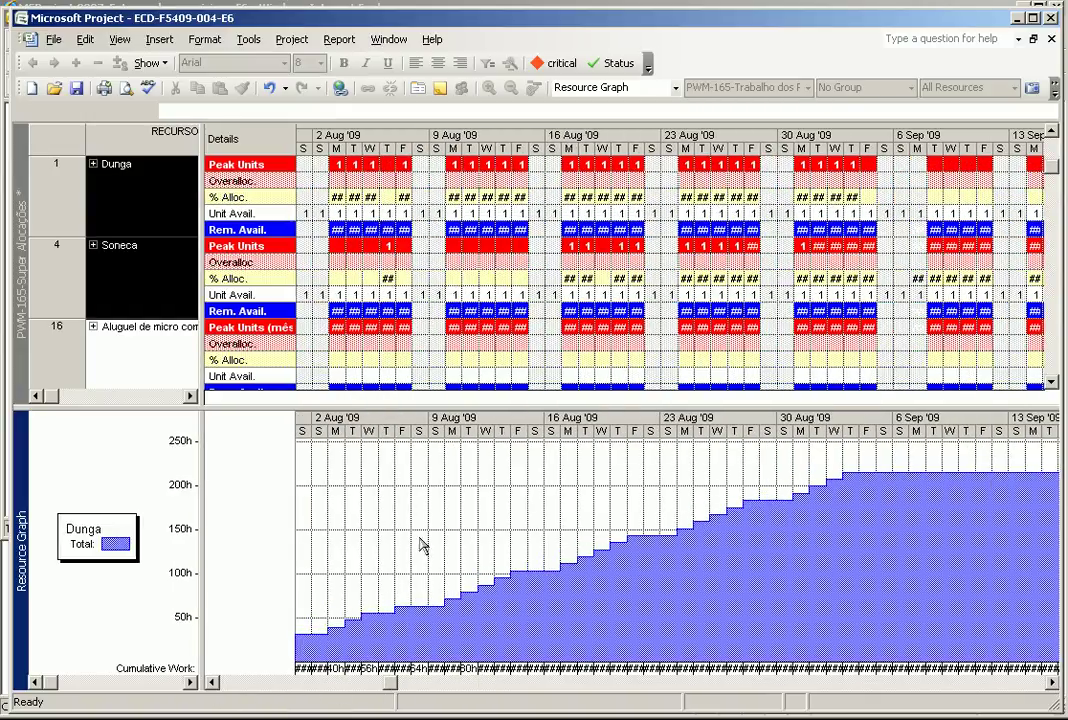
# Set the cumulative graph's bar styles to show the selected resources' total allocated work as a line.
pyautogui.rightClick(437, 512)
pyautogui.click(492, 543)
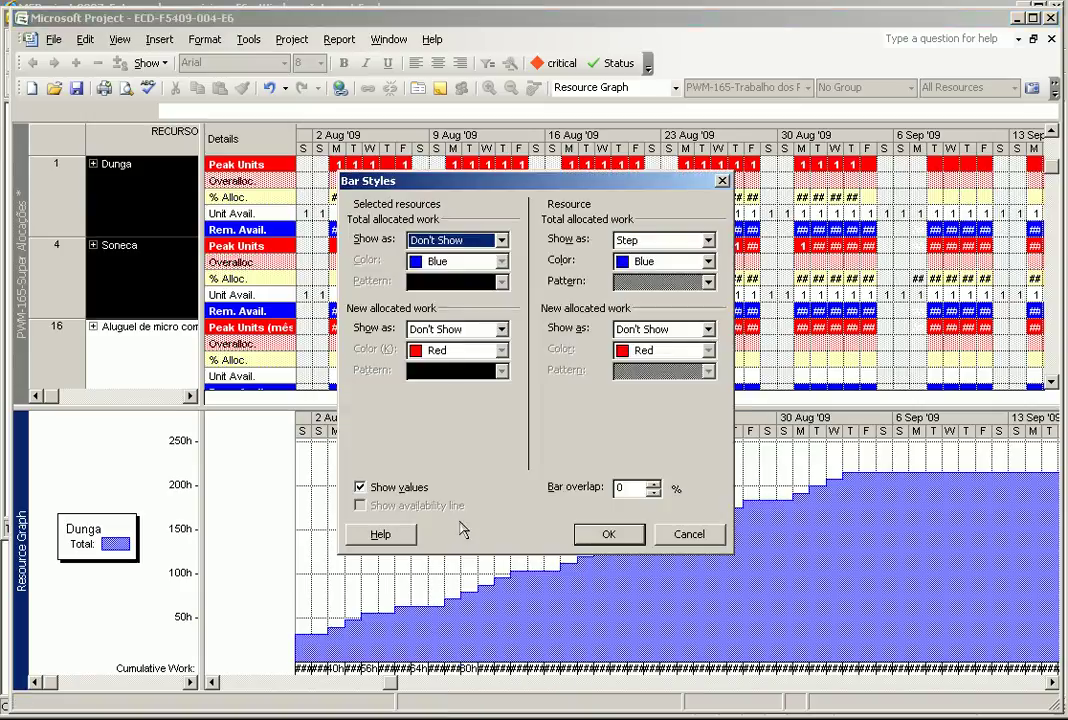
pyautogui.click(447, 247)
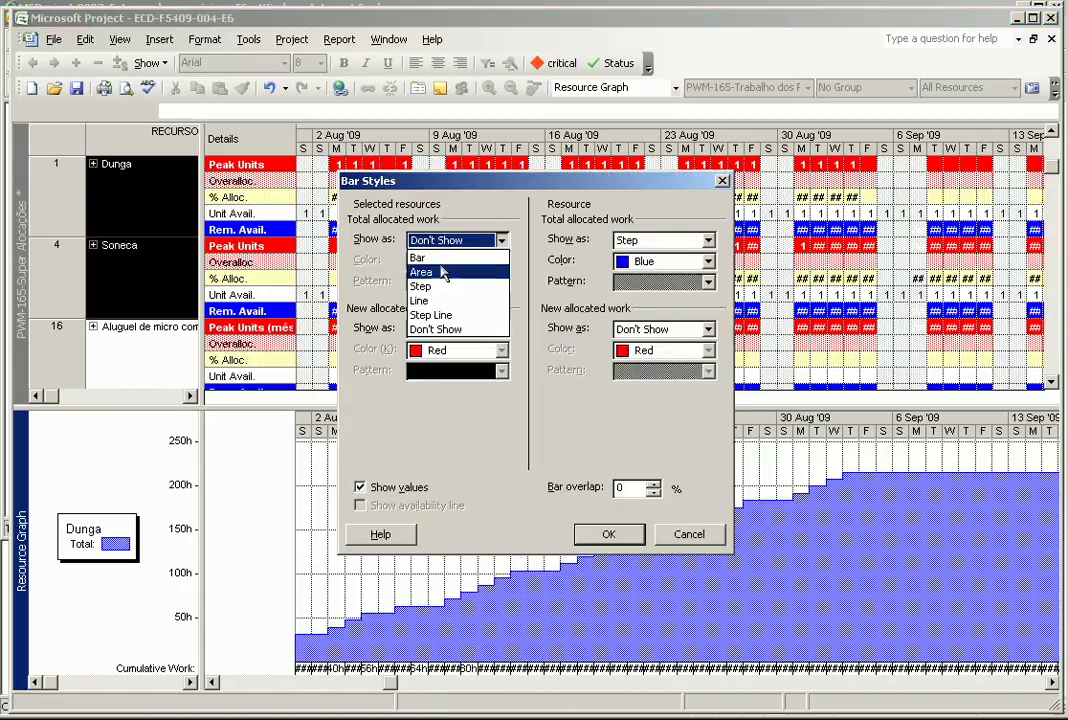
pyautogui.click(440, 300)
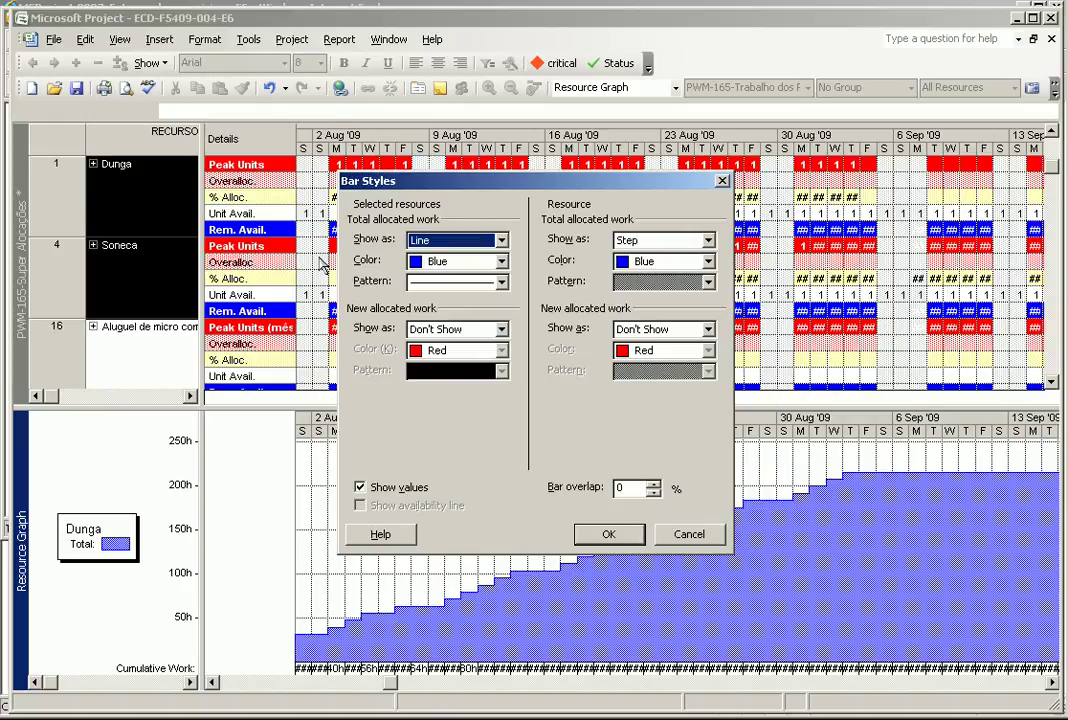
pyautogui.click(610, 534)
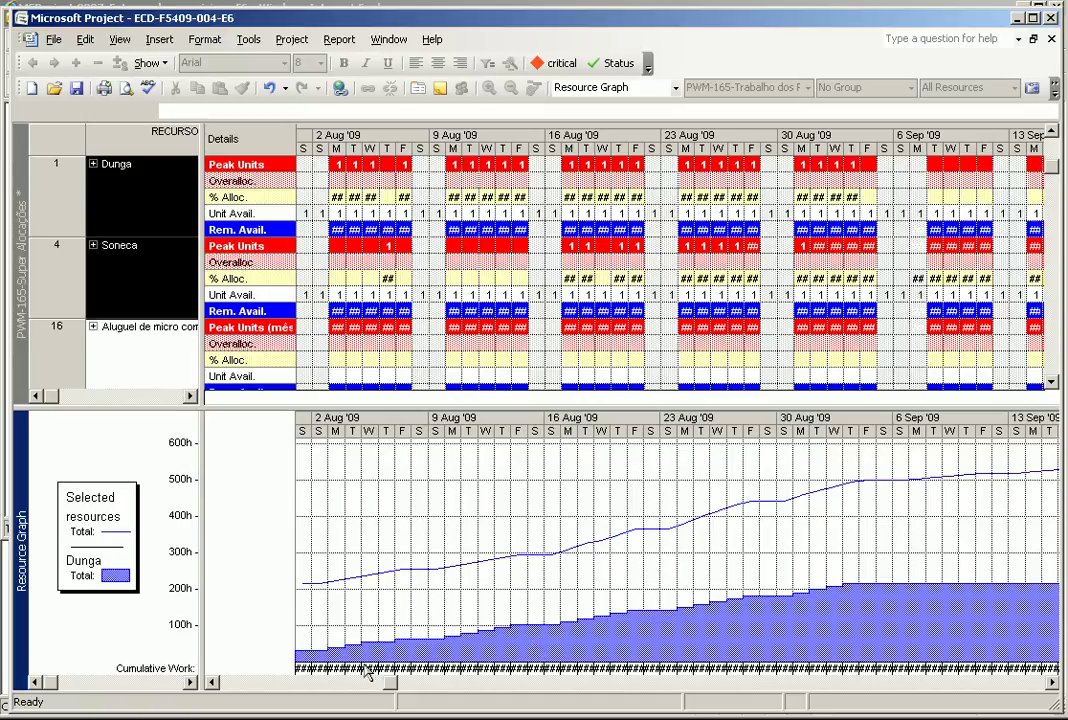
# Examine the combined cumulative line from late June 2009 with the timescale reduced to three-day intervals under months.
pyautogui.click(212, 682)
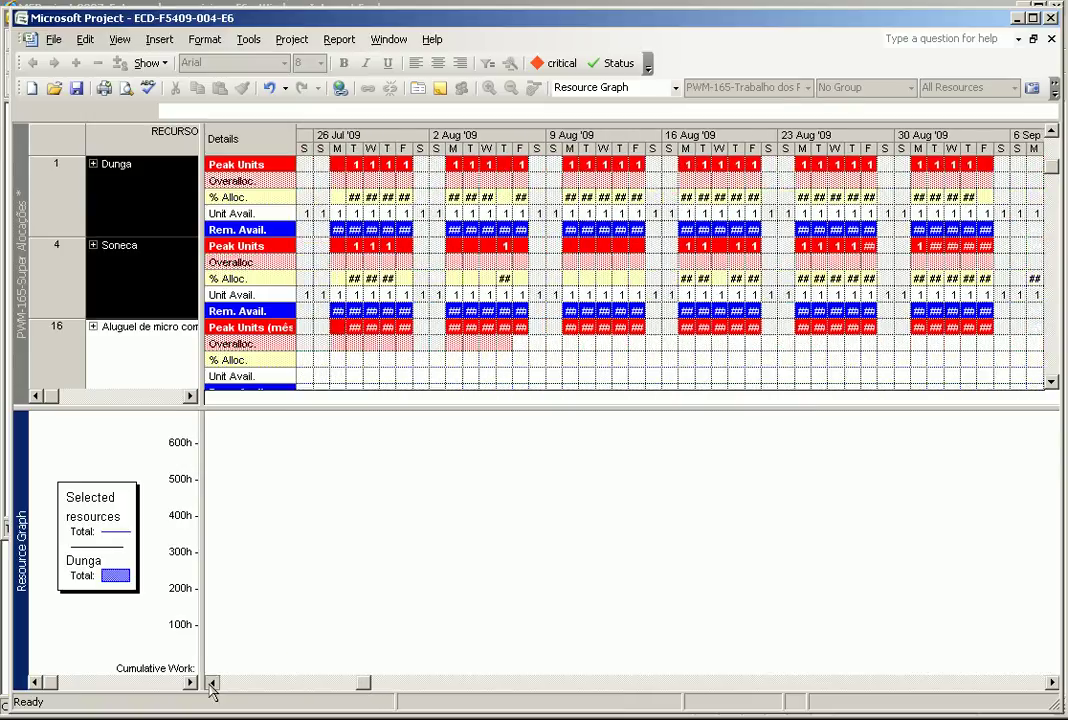
pyautogui.click(212, 682)
pyautogui.click(212, 682)
pyautogui.click(212, 682)
pyautogui.click(212, 682)
pyautogui.click(212, 682)
pyautogui.click(518, 196)
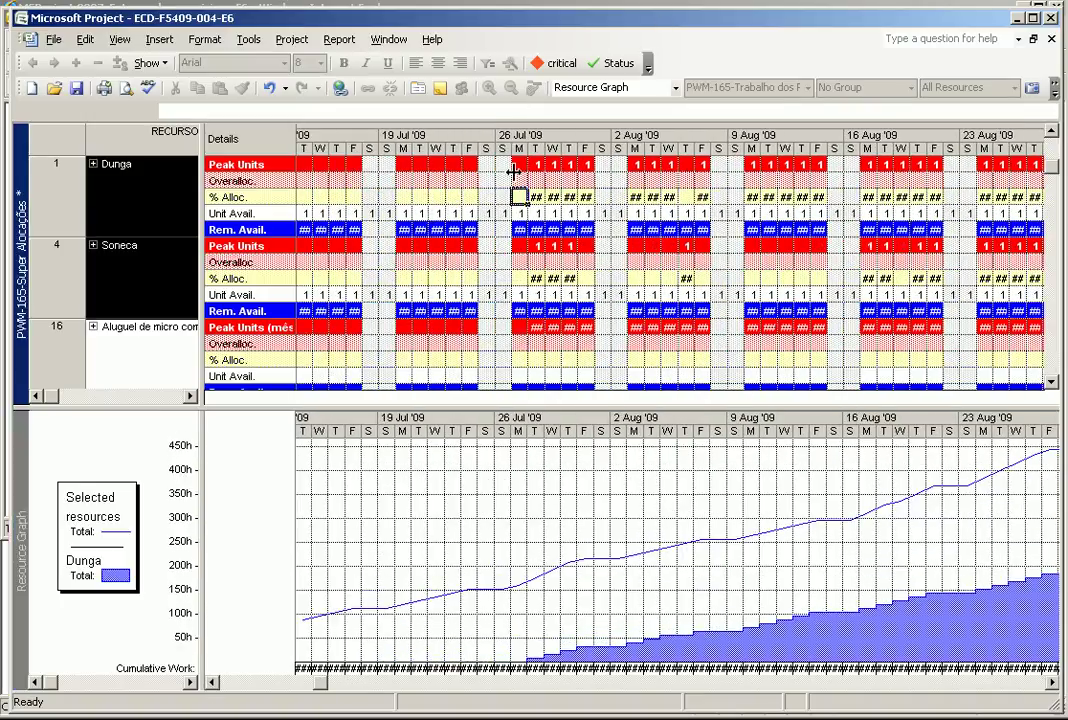
pyautogui.click(511, 89)
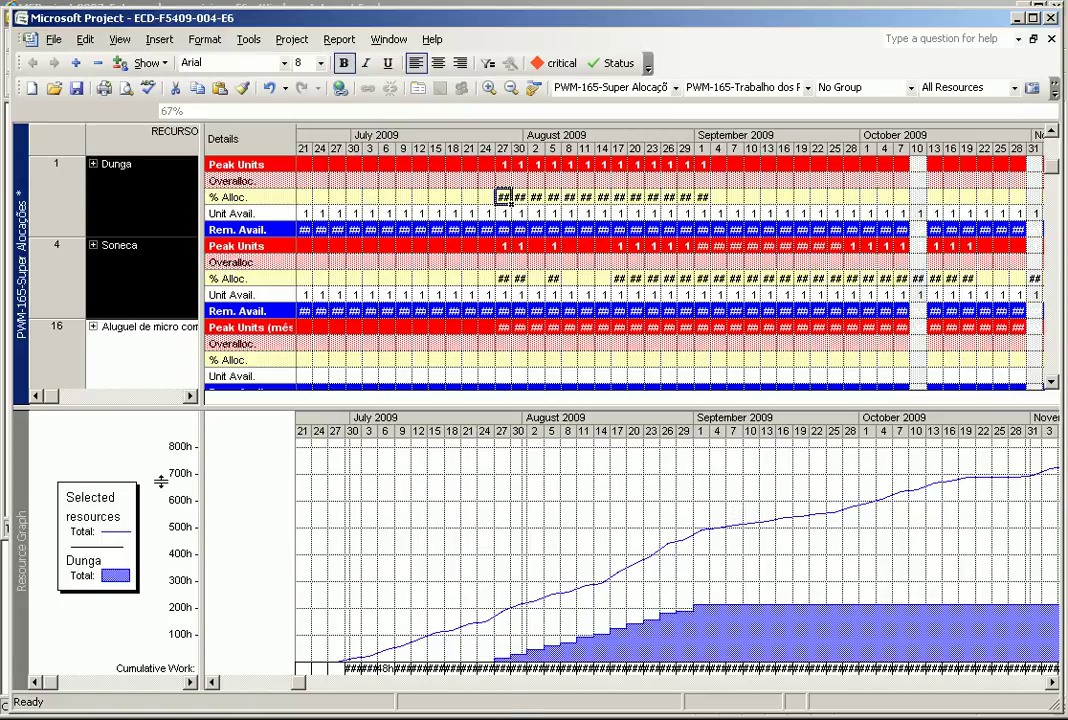
# Compare the cumulative work of Soneca, Gerente do Projeto and Dunga in turn against the selected resources' total line.
pyautogui.click(164, 683)
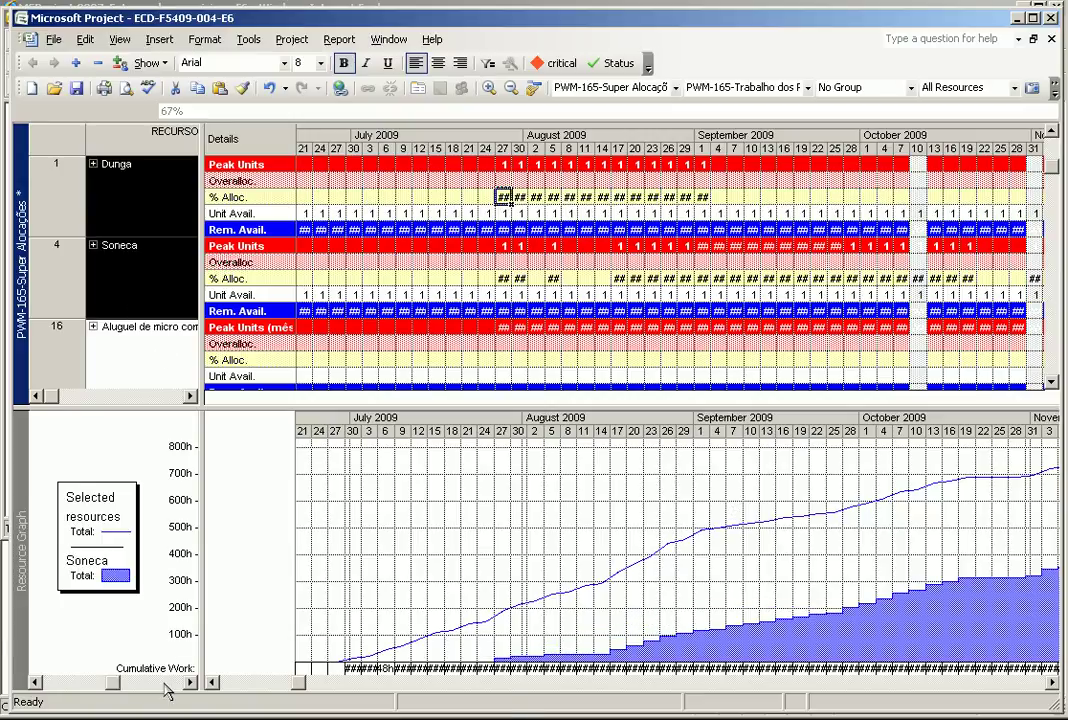
pyautogui.click(164, 683)
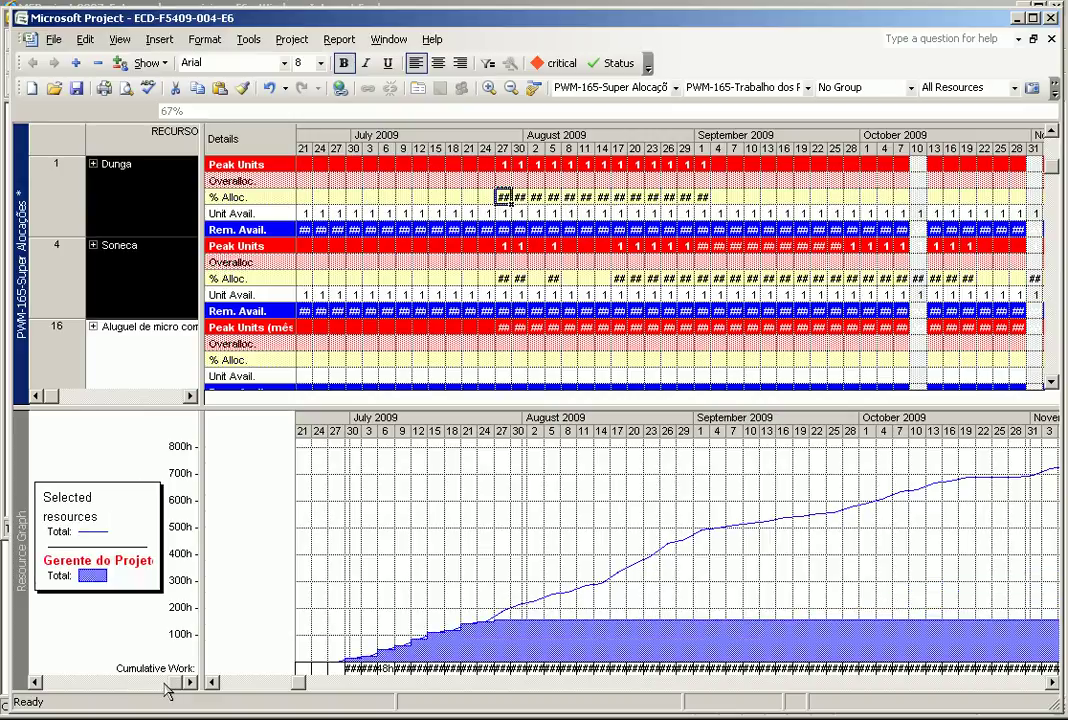
pyautogui.click(164, 684)
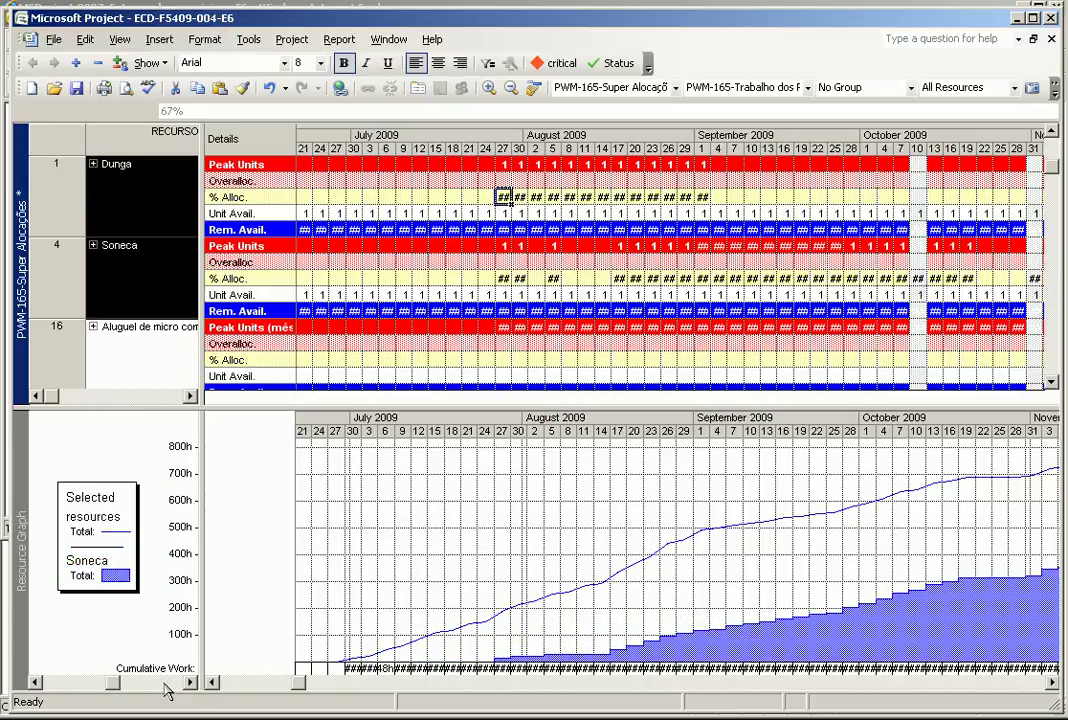
pyautogui.click(166, 684)
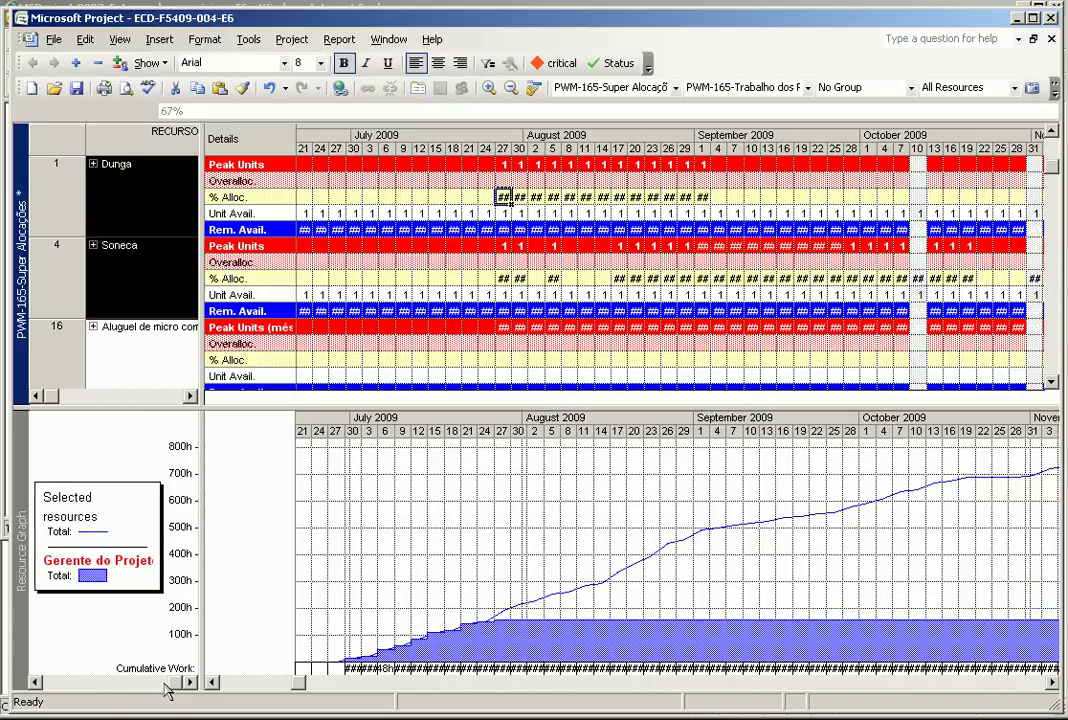
pyautogui.click(105, 685)
pyautogui.click(72, 686)
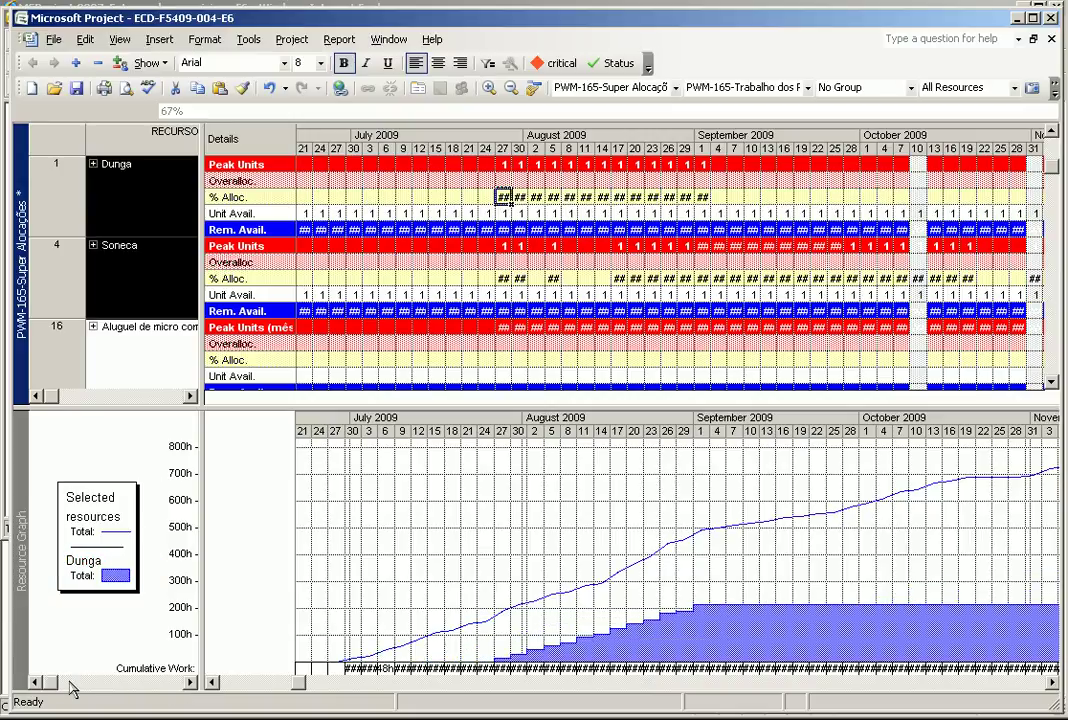
# Set the selected resources' total allocated work line on the cumulative graph to red.
pyautogui.rightClick(369, 512)
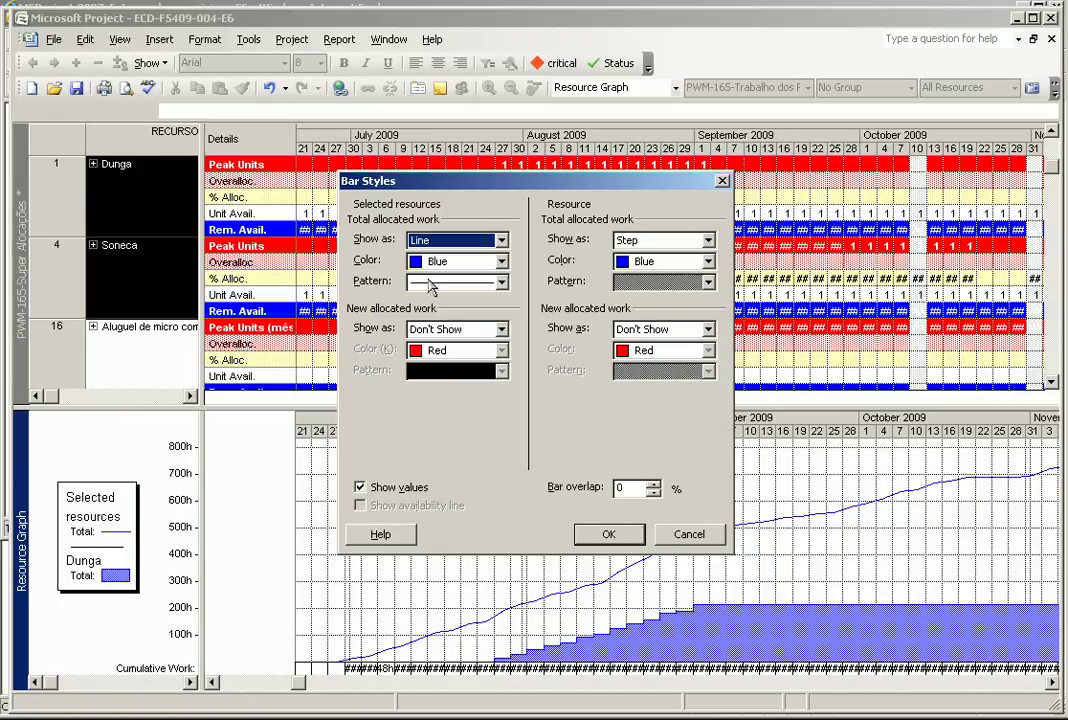
pyautogui.click(435, 266)
pyautogui.click(437, 307)
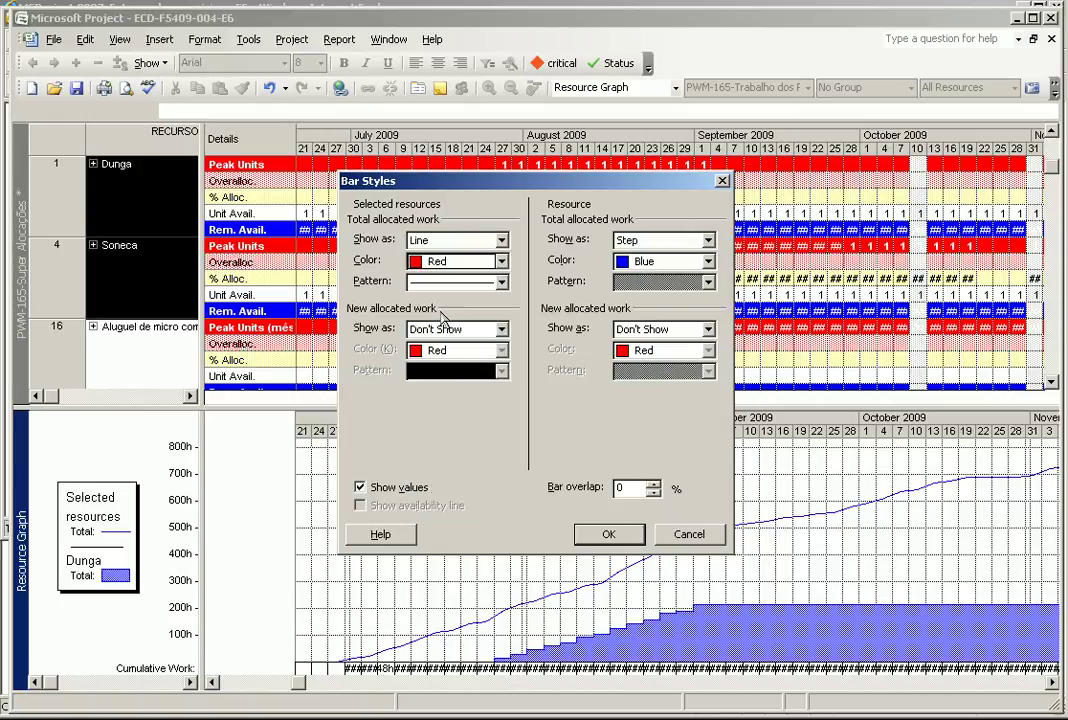
pyautogui.click(608, 534)
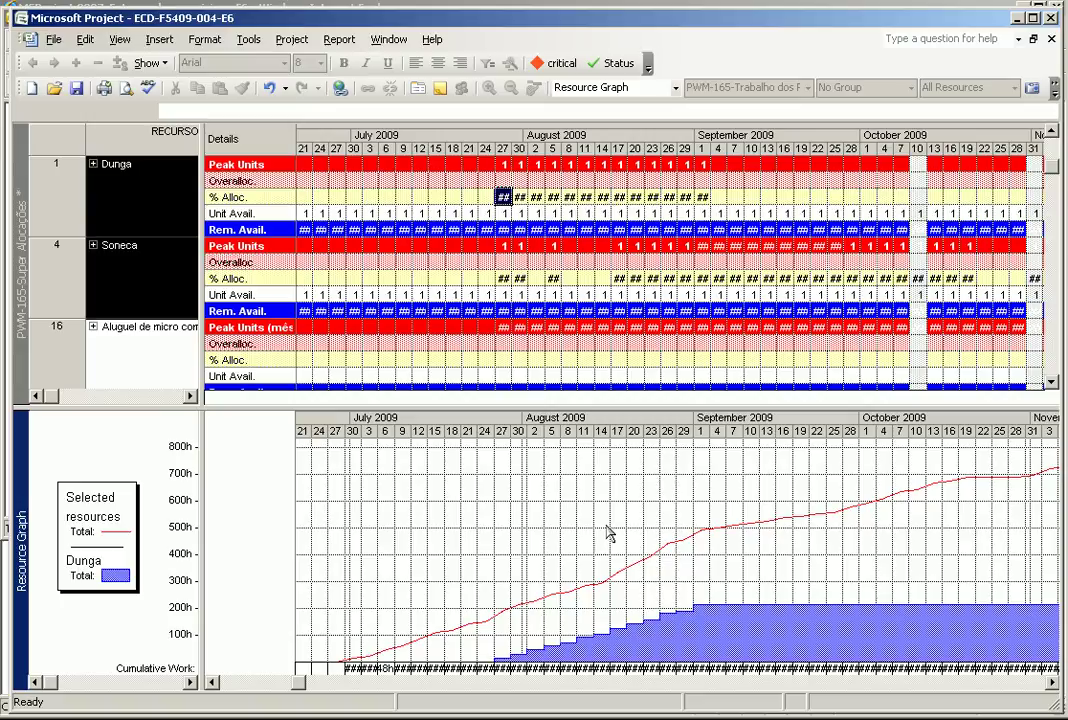
# Show the Current Date and Status Date gridlines on the resource graph as solid lines.
pyautogui.rightClick(572, 508)
pyautogui.click(600, 511)
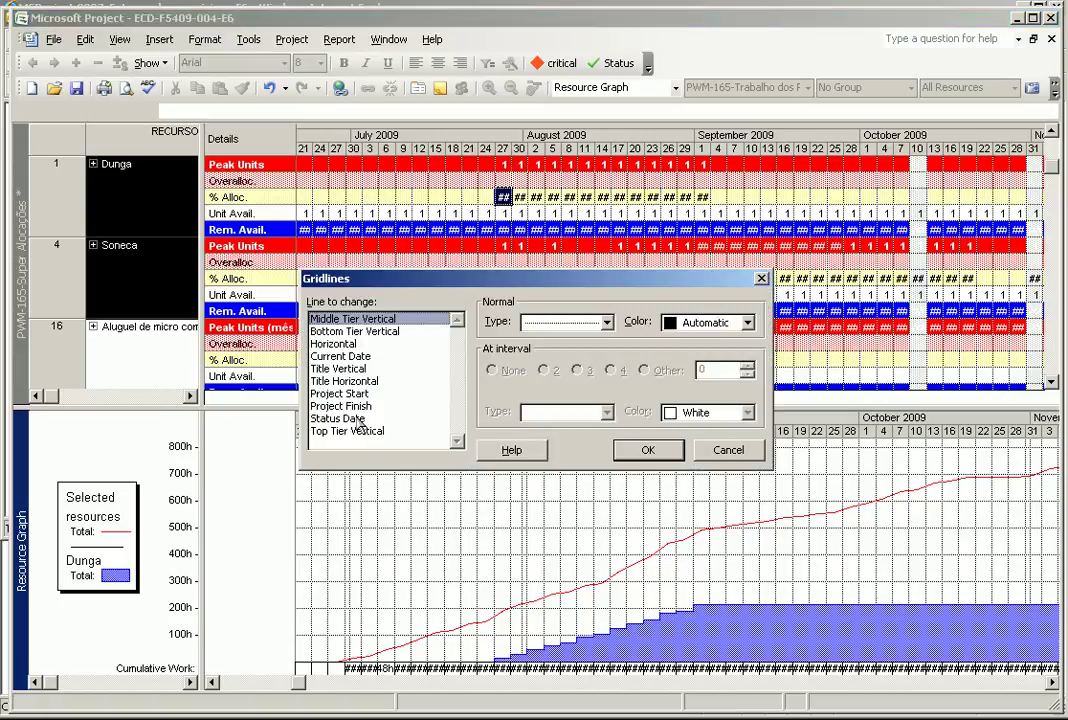
pyautogui.click(340, 356)
pyautogui.click(570, 322)
pyautogui.click(568, 354)
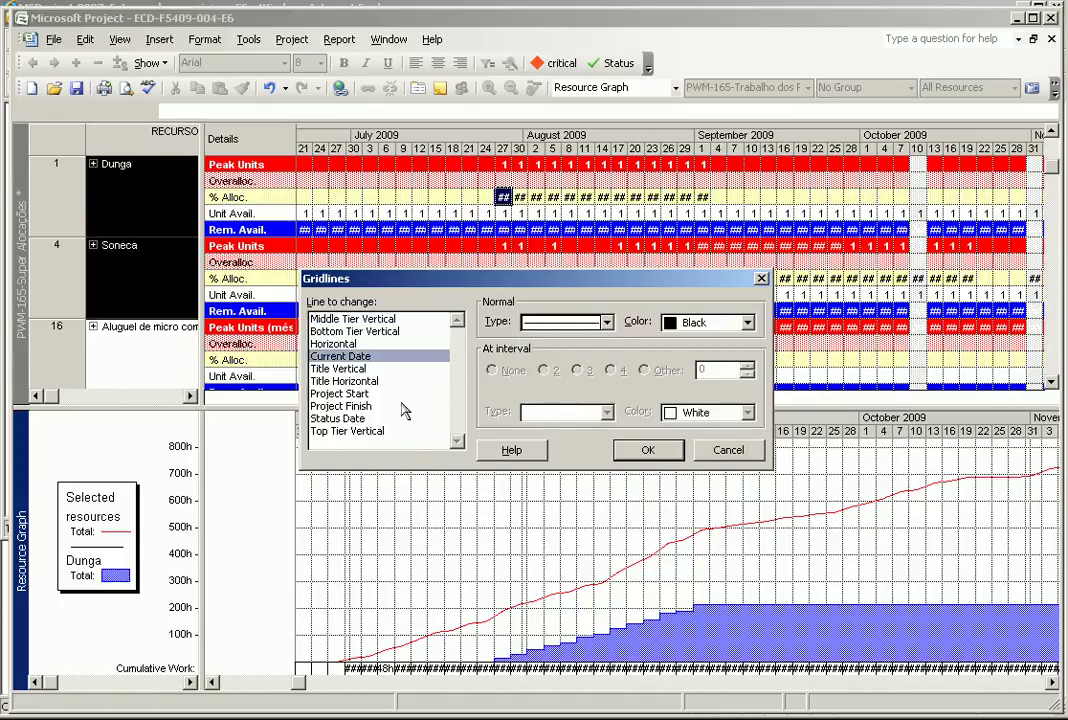
pyautogui.click(338, 418)
pyautogui.click(570, 322)
pyautogui.click(568, 354)
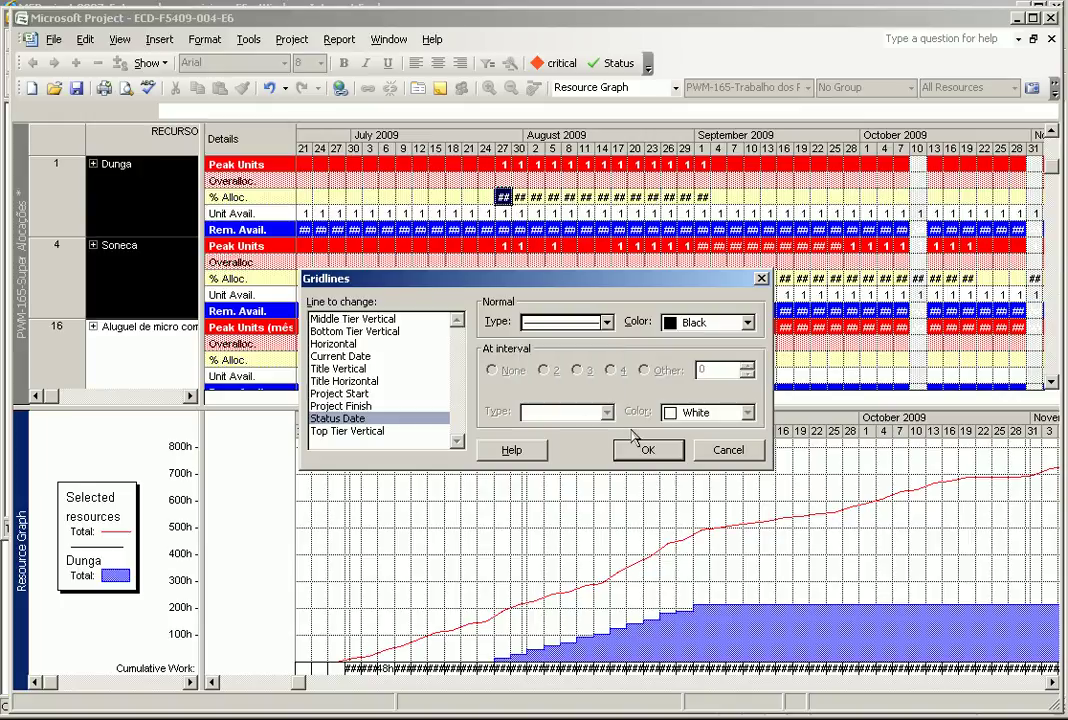
pyautogui.click(645, 449)
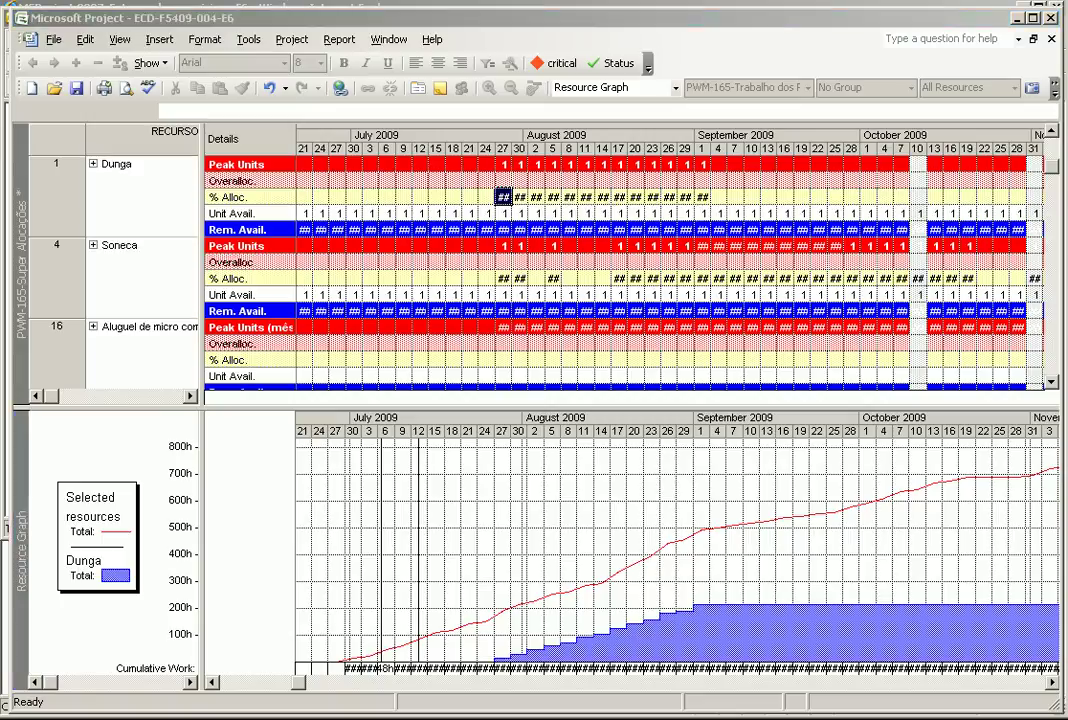
# Minimize the gn21 workbook window and try to display the PWM-175-Calendário dos Recursos view in the graph pane.
pyautogui.moveTo(707, 142); pyautogui.dragTo(825, 176)
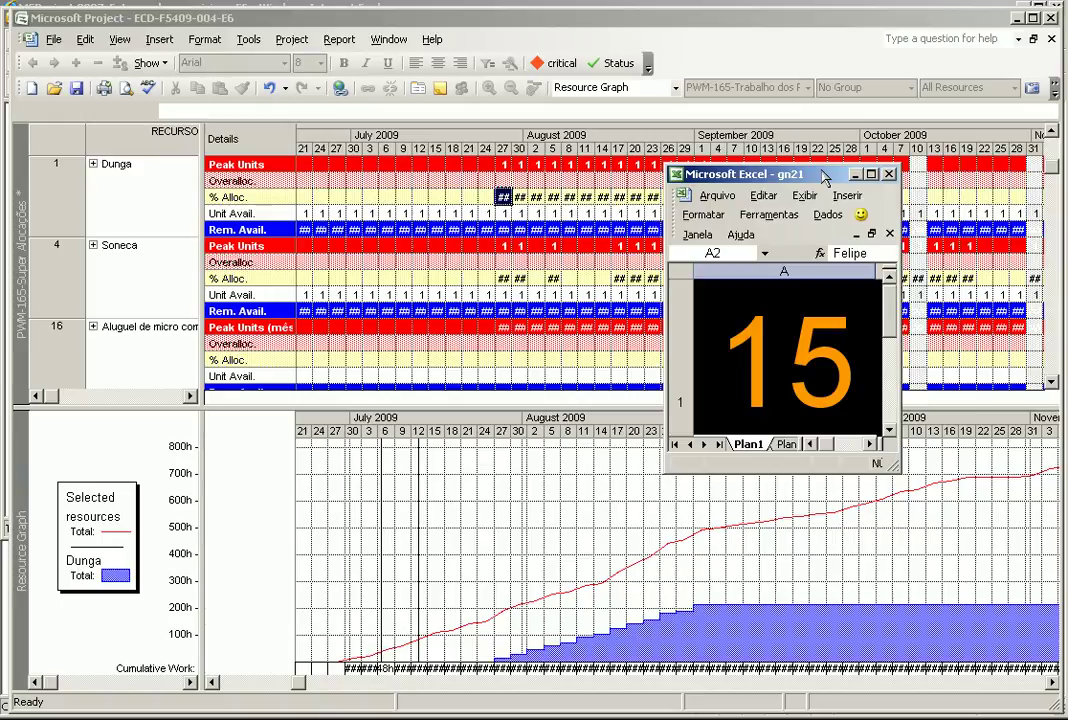
pyautogui.click(855, 174)
pyautogui.click(117, 39)
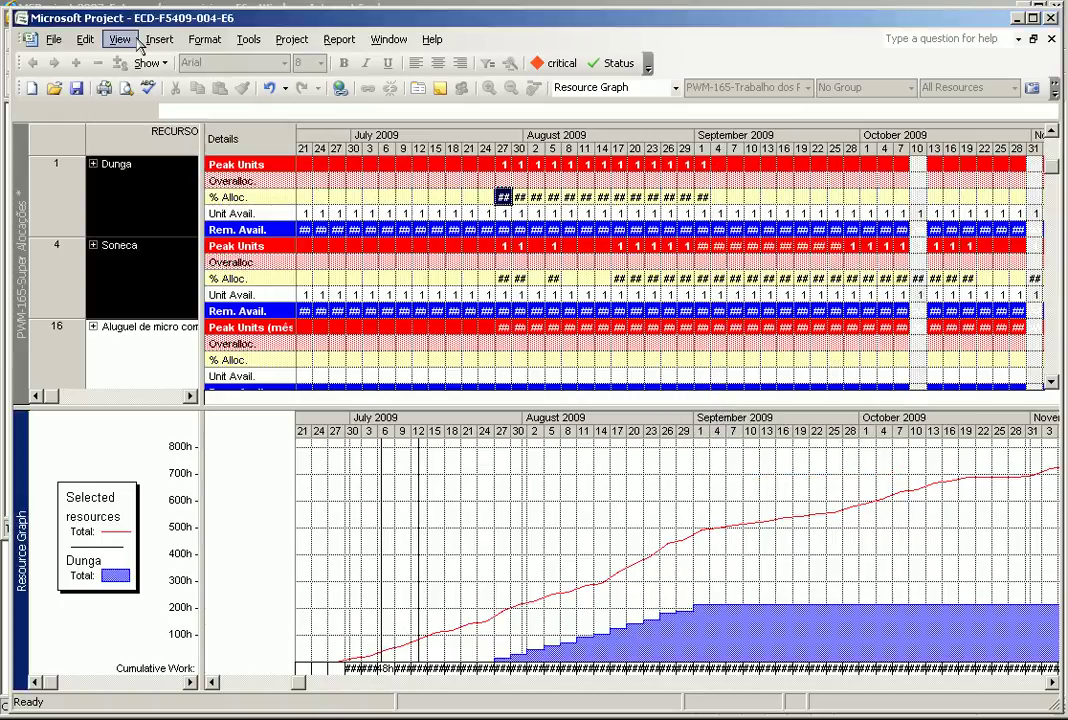
pyautogui.moveTo(159, 39)
pyautogui.moveTo(110, 40)
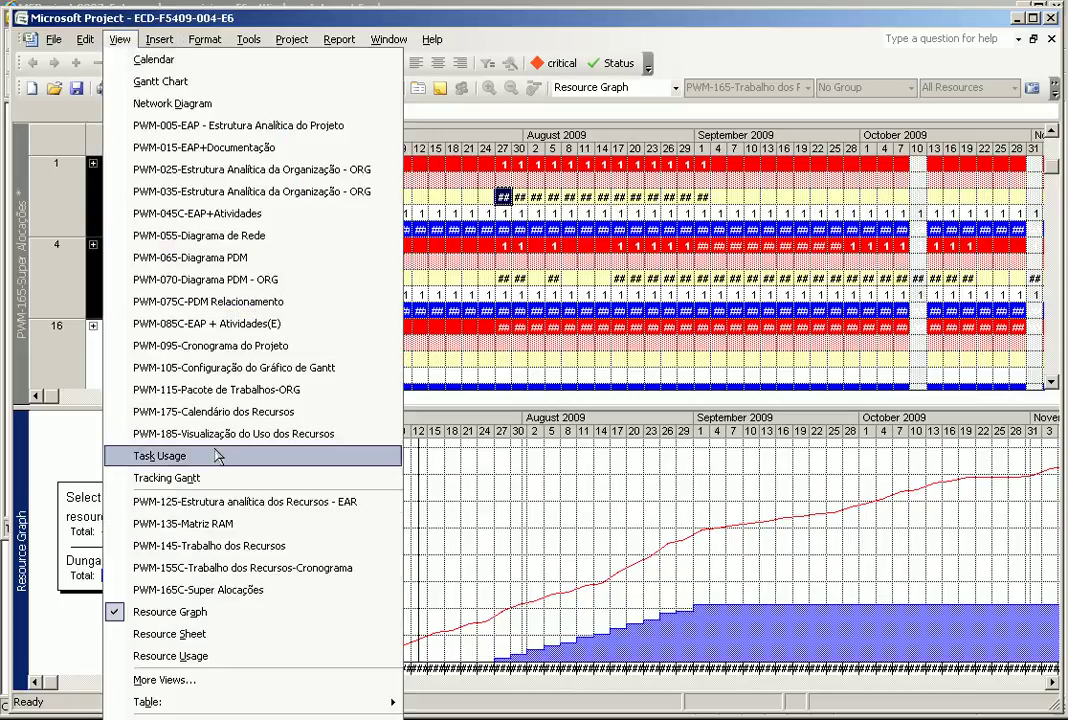
pyautogui.click(230, 411)
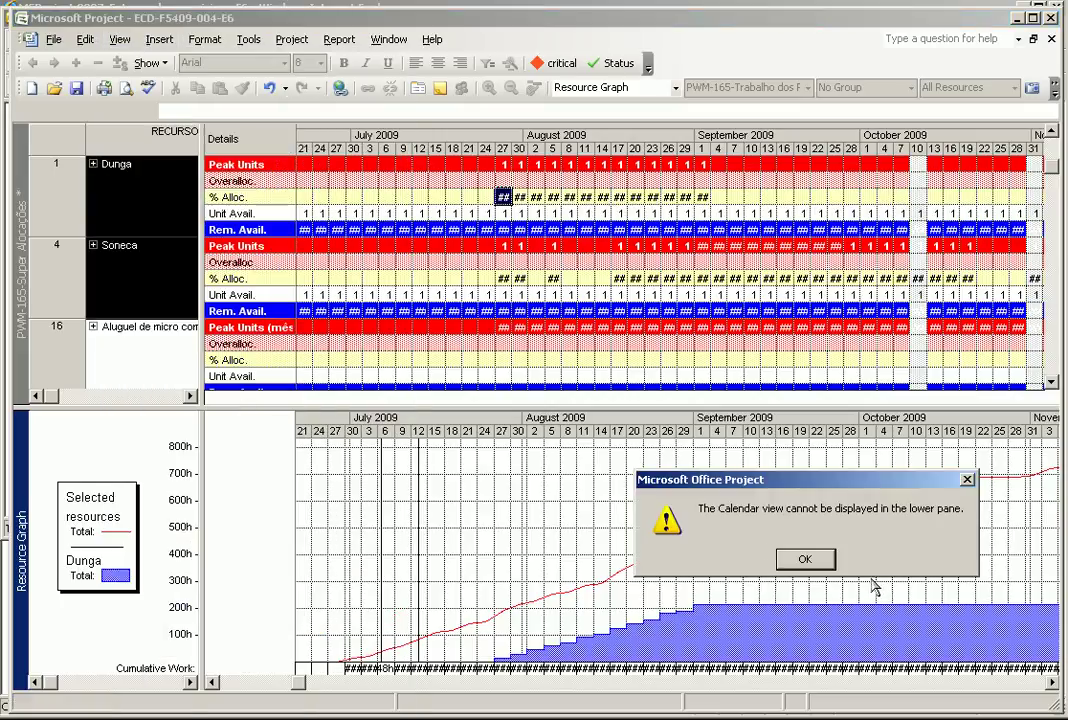
pyautogui.click(805, 555)
# Remove the graph pane from the split view and display PWM-175-Calendário dos Recursos for the resource Dunga.
pyautogui.moveTo(700, 404); pyautogui.dragTo(648, 598)
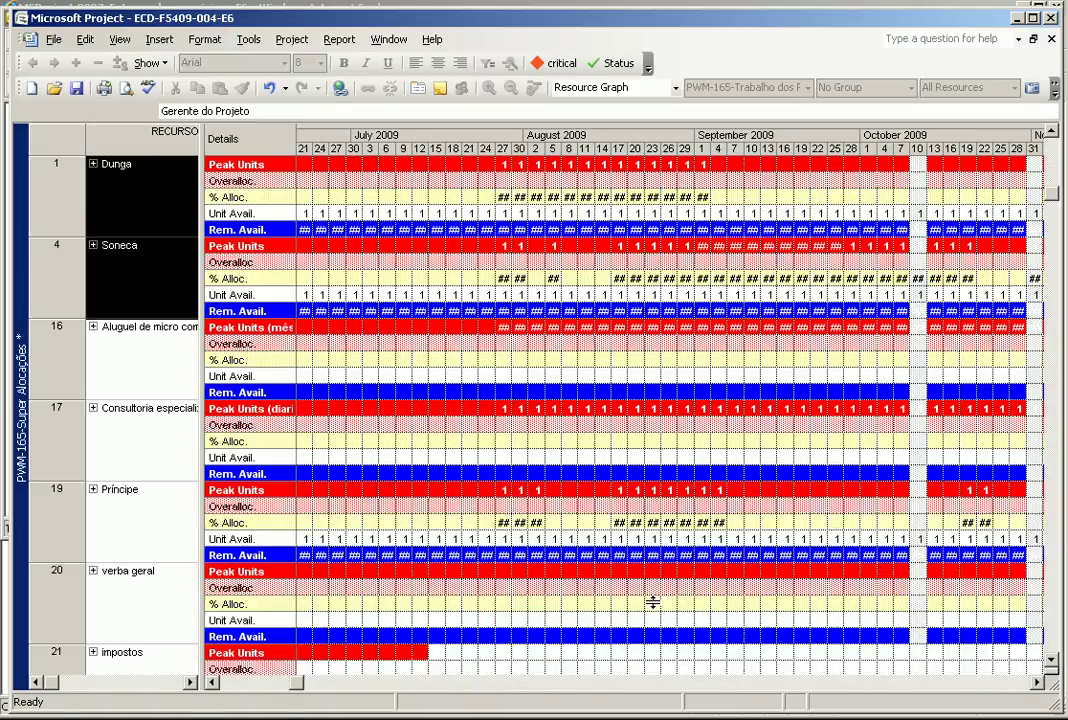
pyautogui.click(119, 39)
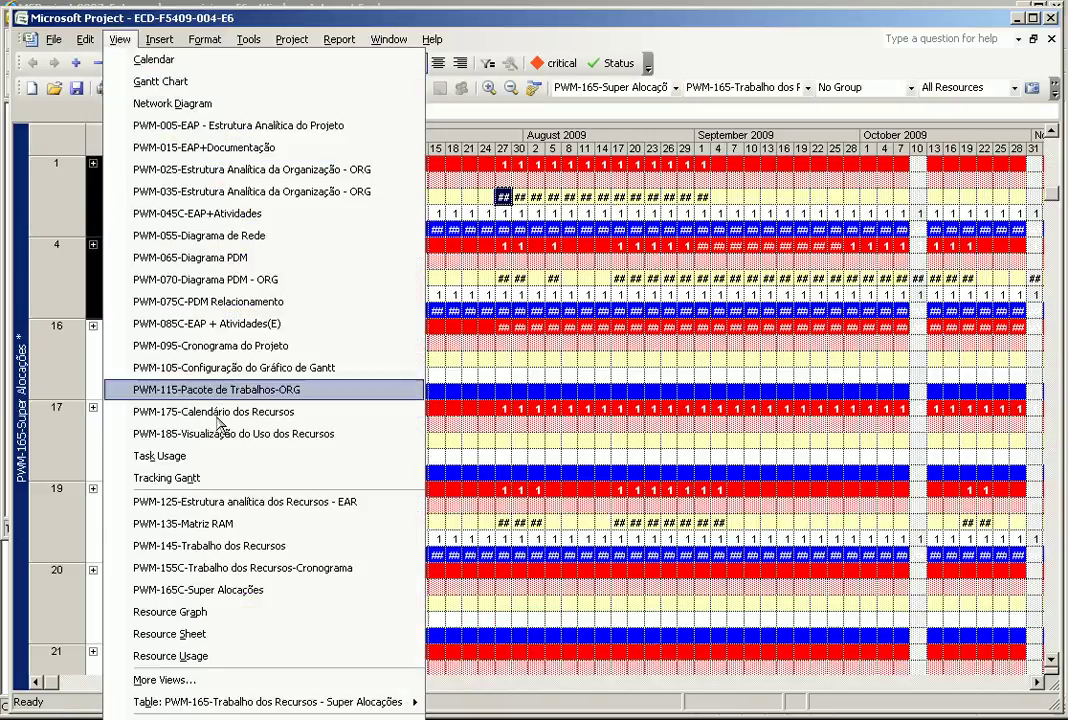
pyautogui.click(287, 416)
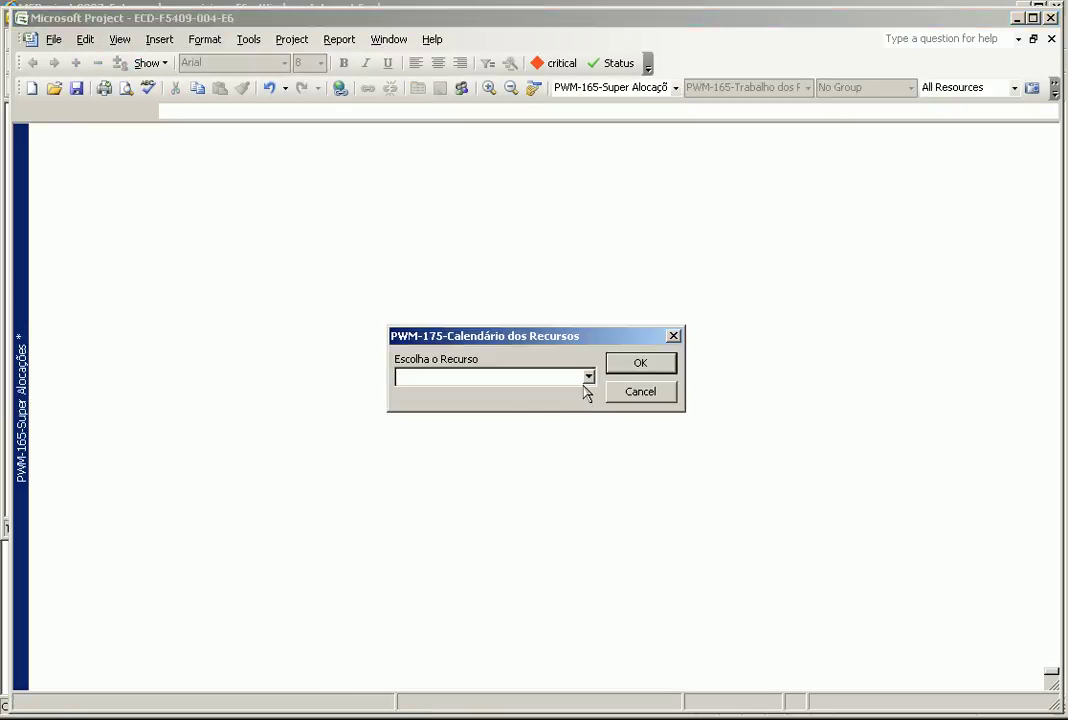
pyautogui.click(588, 376)
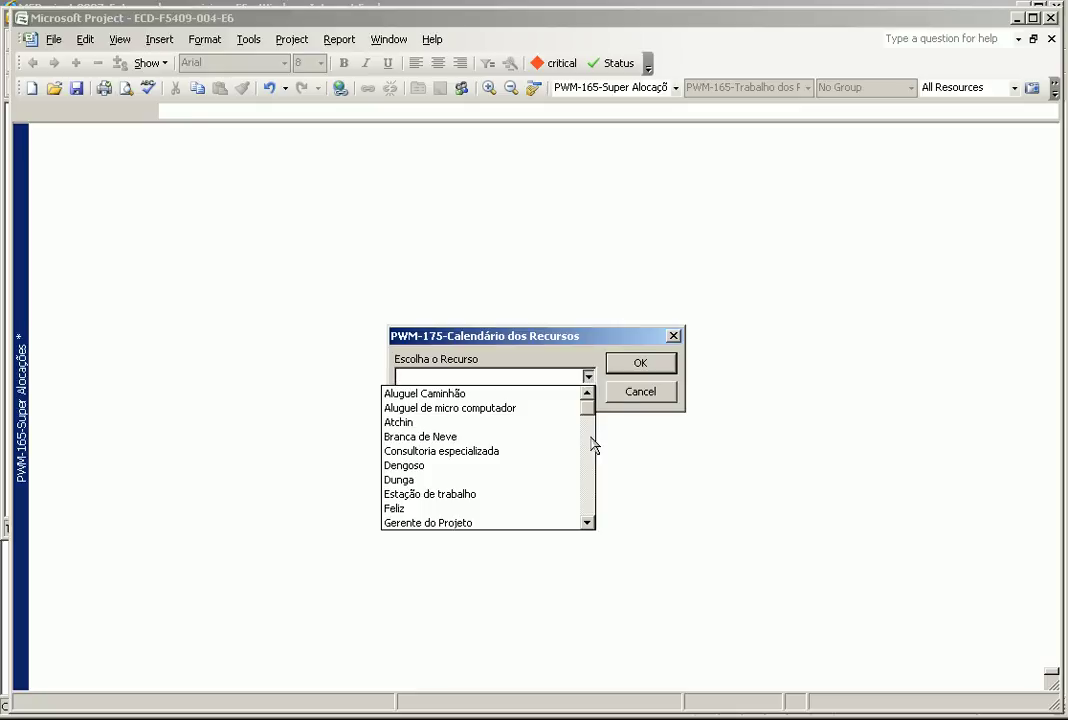
pyautogui.click(497, 481)
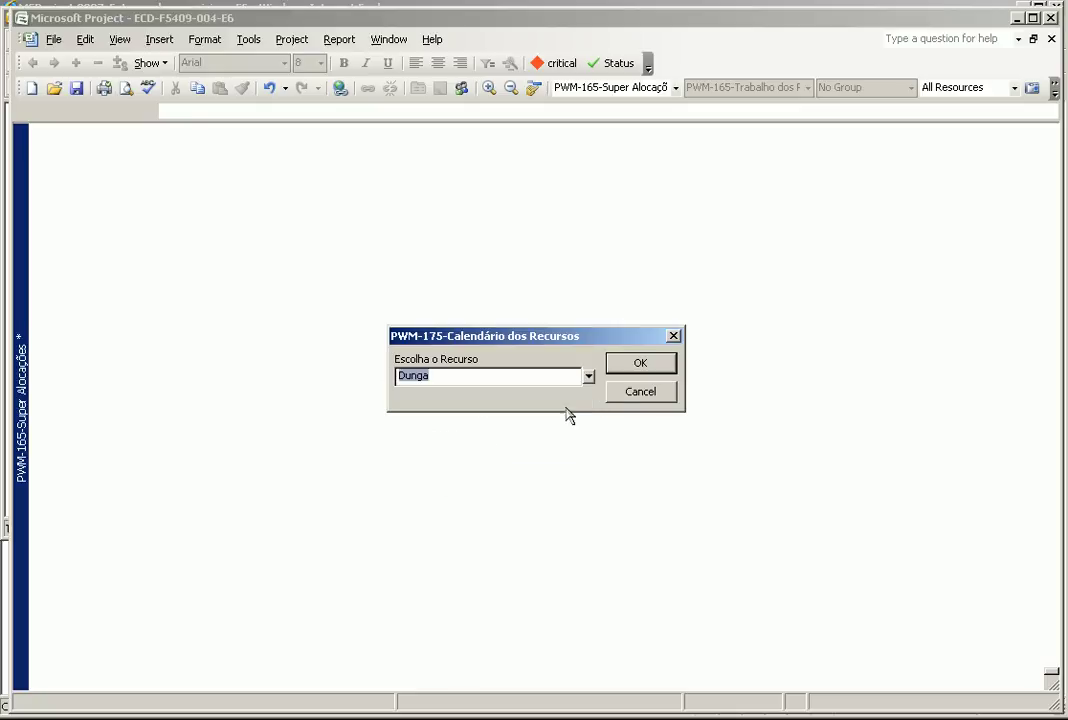
pyautogui.click(638, 362)
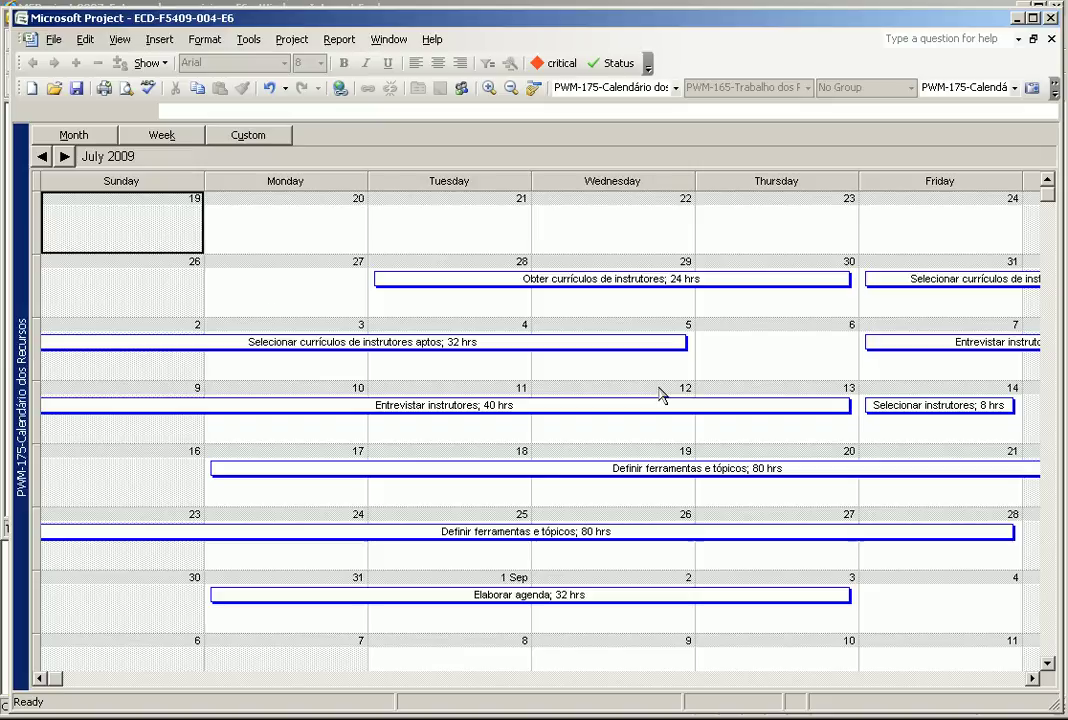
# Change the Resource Names test in the PWM-175-Calendário dos Recursos filter to equals.
pyautogui.click(281, 44)
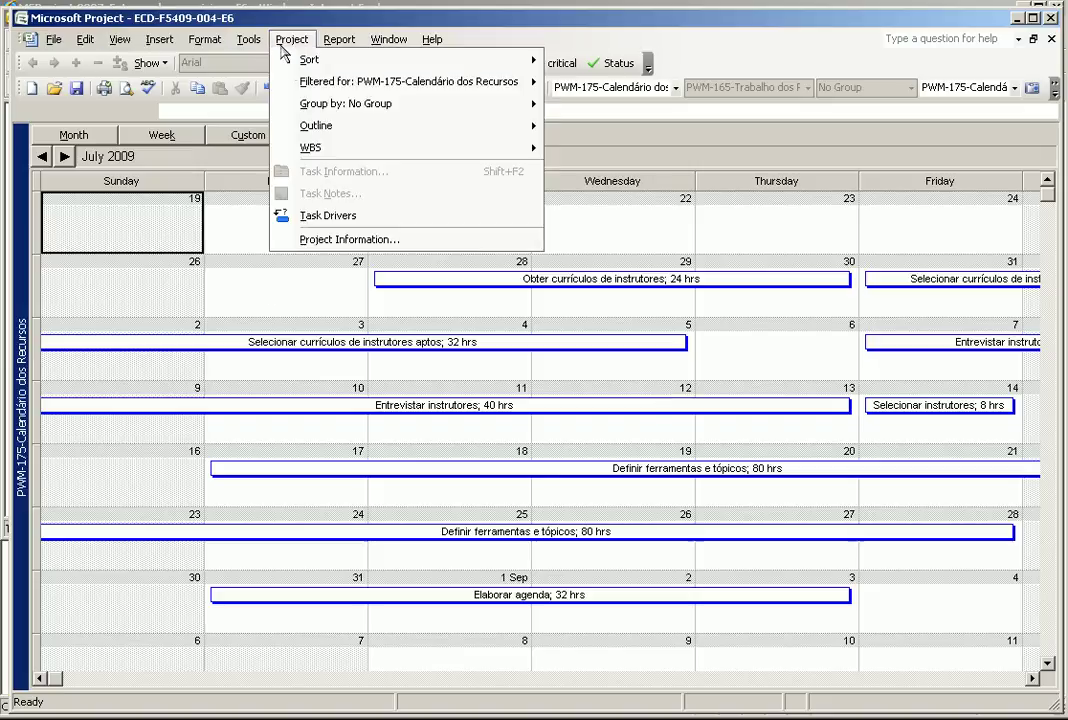
pyautogui.moveTo(400, 82)
pyautogui.click(615, 390)
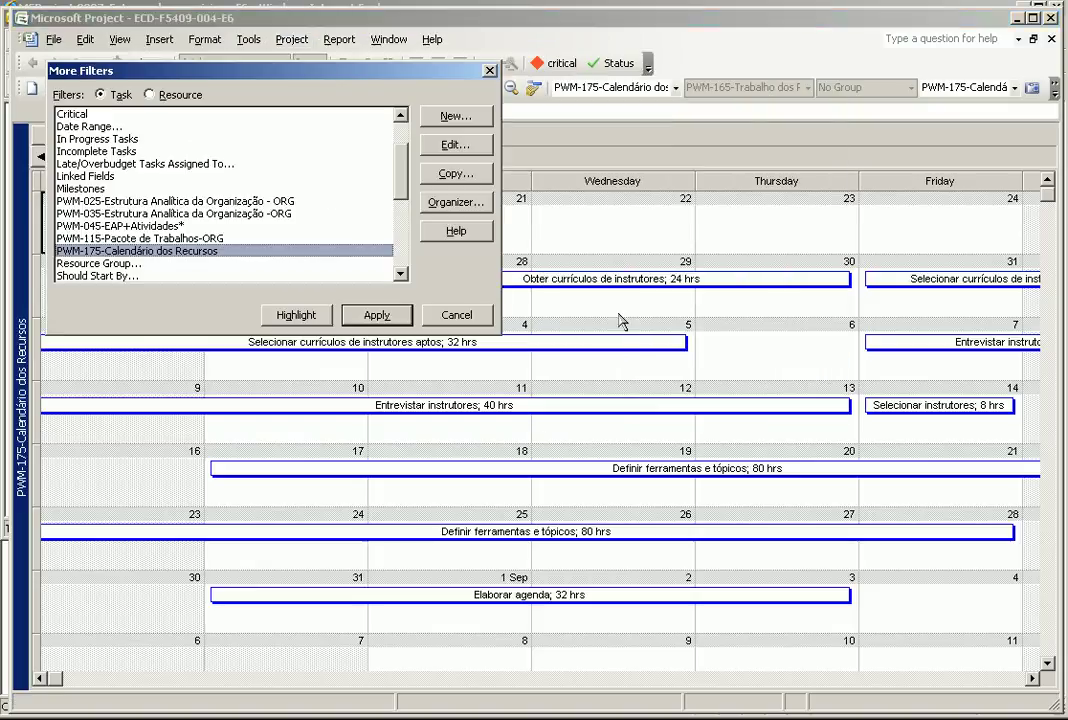
pyautogui.click(455, 144)
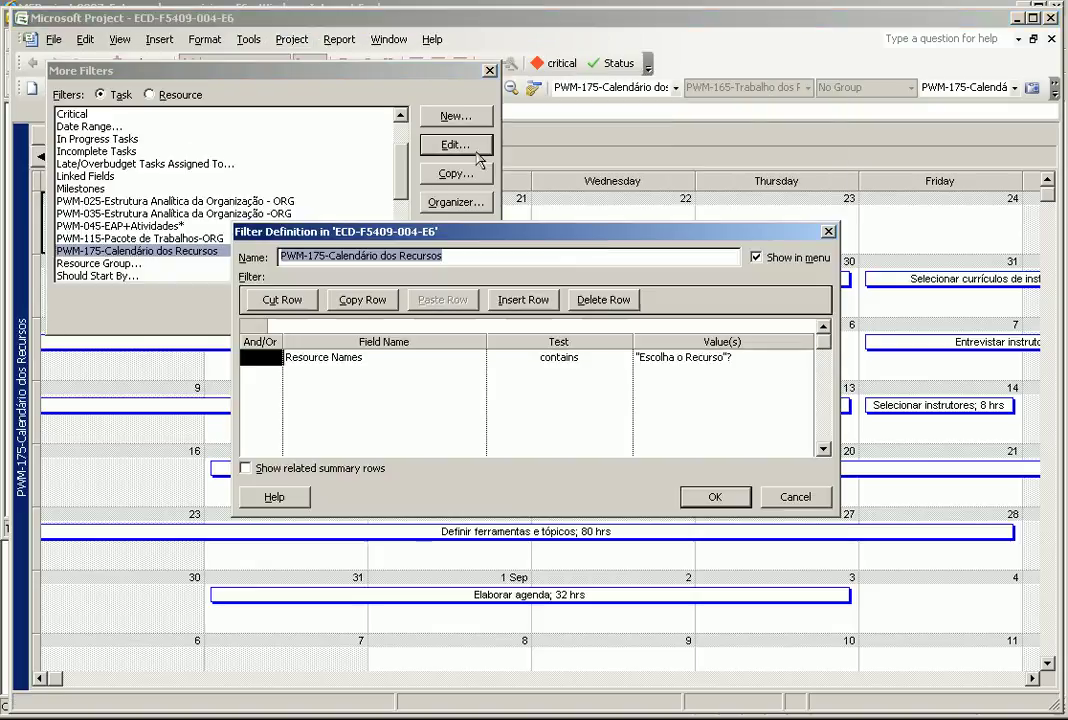
pyautogui.click(570, 359)
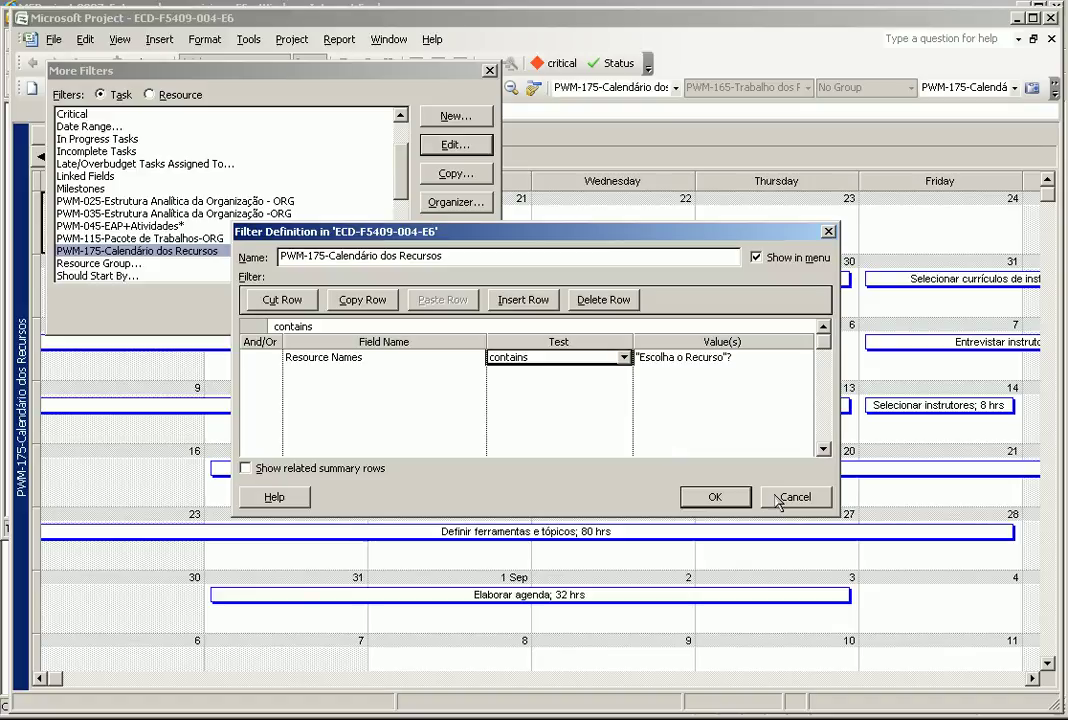
pyautogui.click(623, 358)
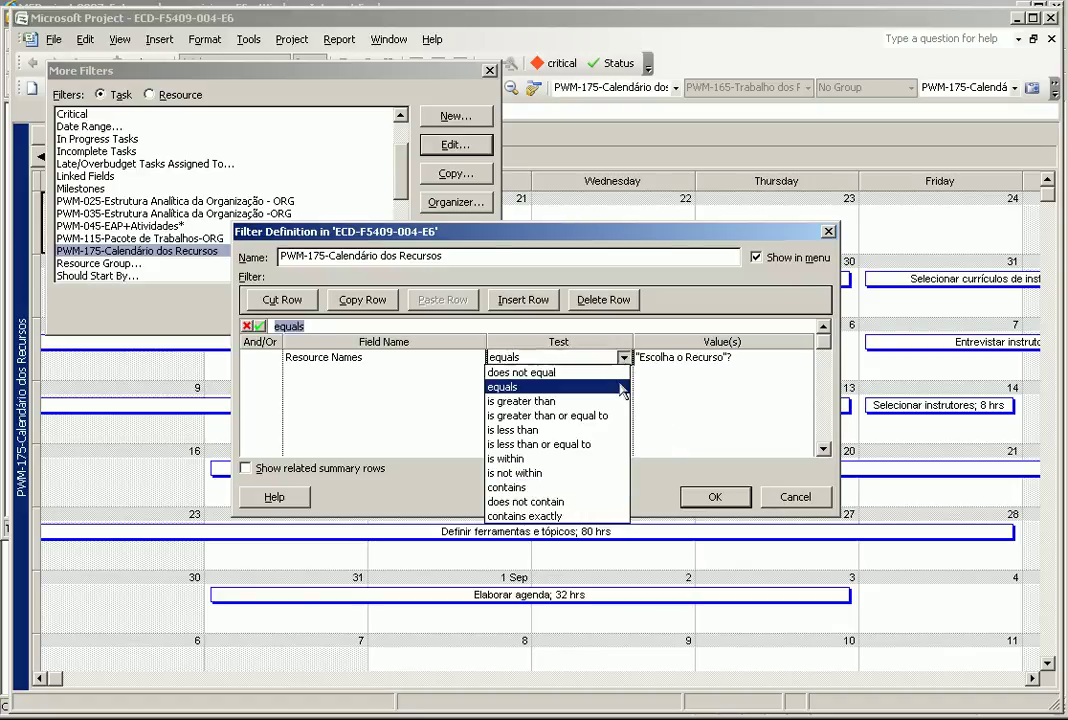
pyautogui.click(520, 385)
pyautogui.click(713, 496)
# Apply the edited PWM-175-Calendário dos Recursos filter to the calendar for the resource Dunga.
pyautogui.click(372, 316)
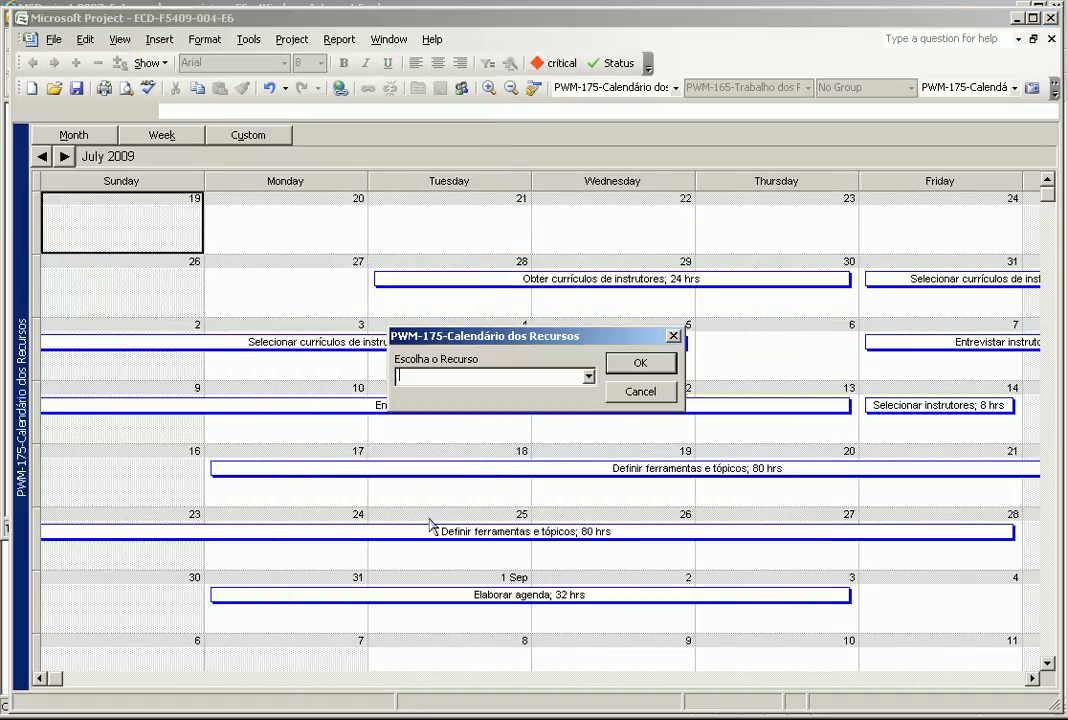
pyautogui.click(588, 377)
pyautogui.click(539, 481)
pyautogui.click(609, 367)
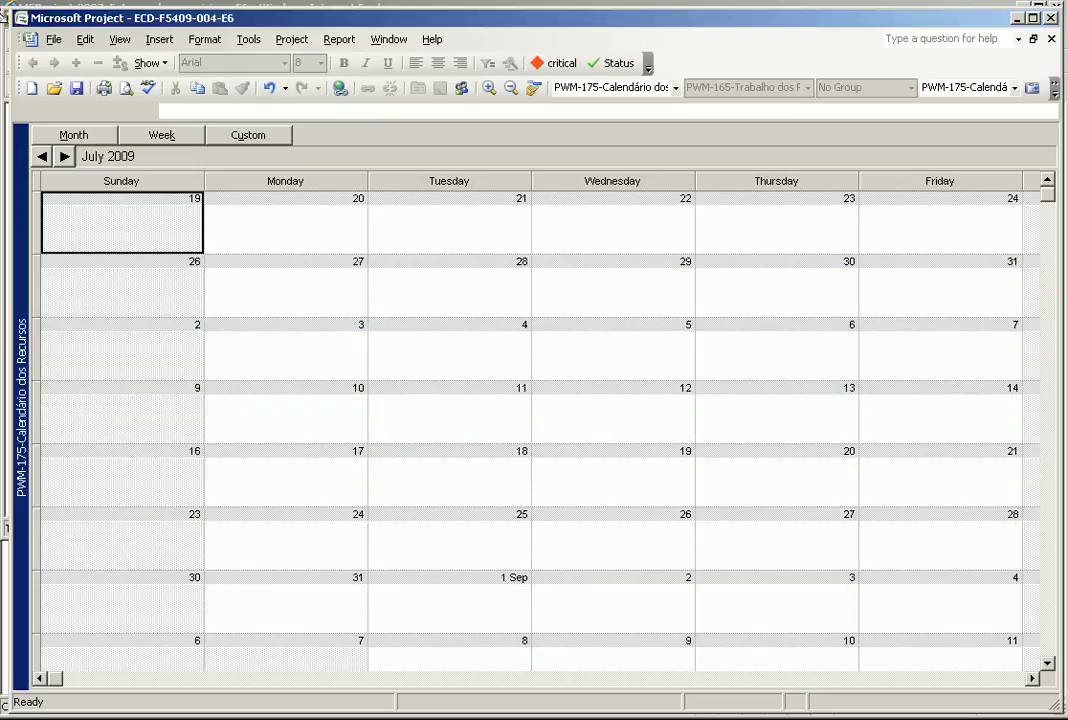
# Switch to the Gantt Chart, widen the Resource Names column and examine the full resource list assigned to task 8.
pyautogui.click(119, 39)
pyautogui.click(142, 83)
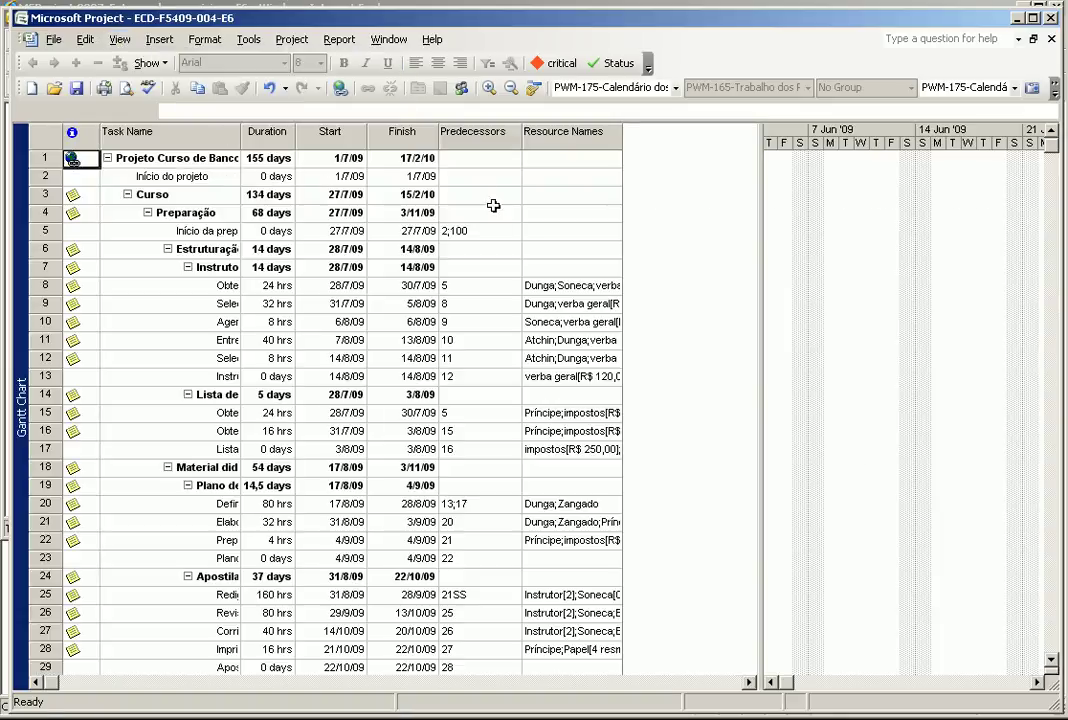
pyautogui.click(590, 133)
pyautogui.moveTo(621, 135); pyautogui.dragTo(668, 136)
pyautogui.click(567, 283)
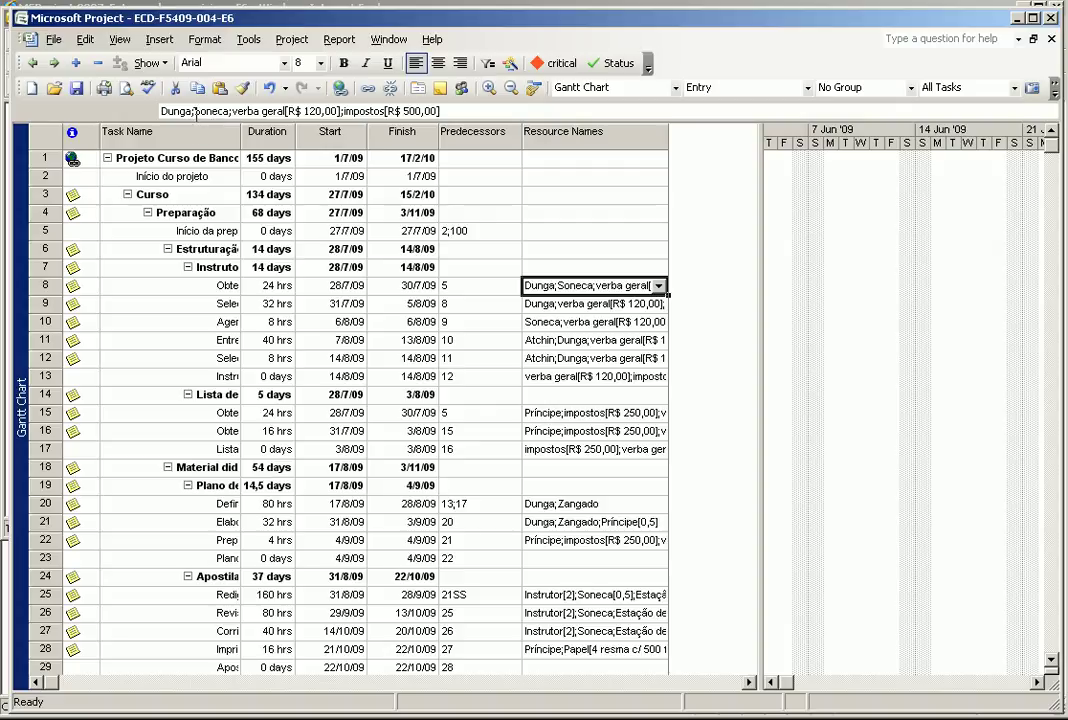
pyautogui.moveTo(492, 113); pyautogui.dragTo(120, 104)
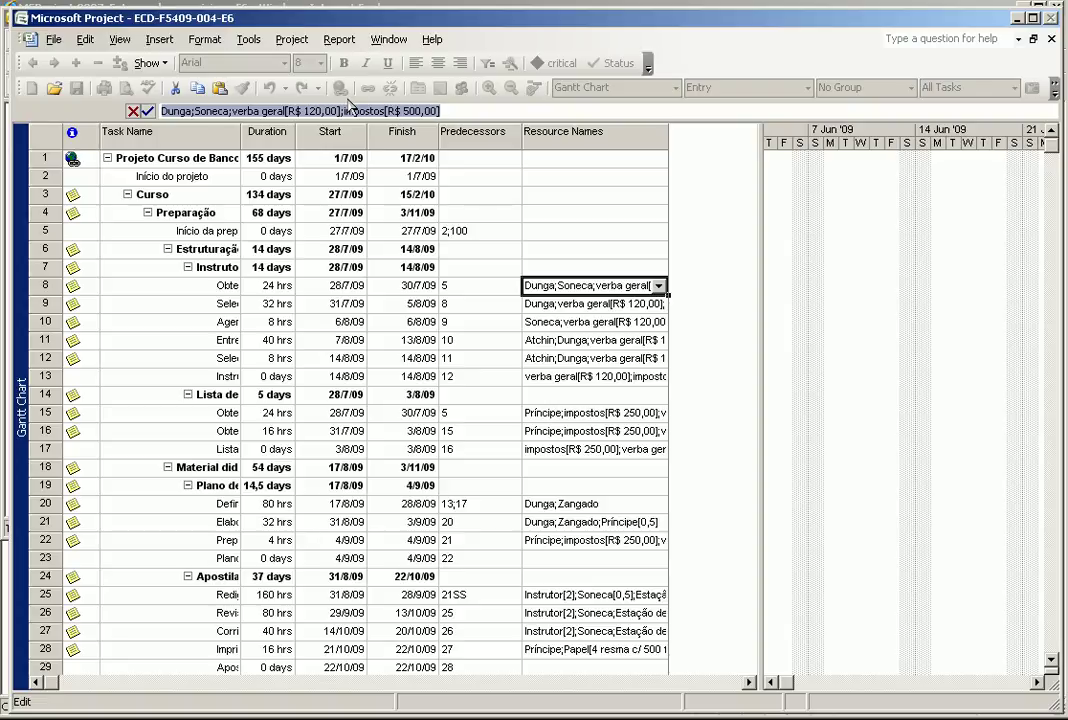
pyautogui.click(291, 39)
pyautogui.moveTo(385, 88)
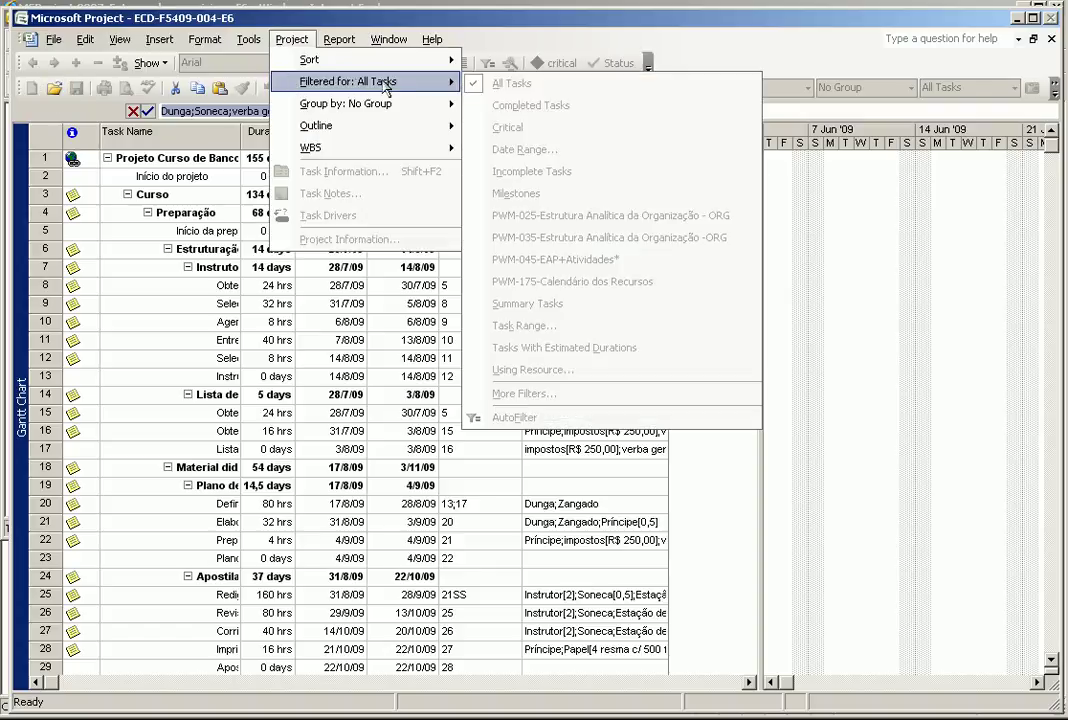
pyautogui.click(195, 428)
# Open the definition of the PWM-175-Calendário dos Recursos task filter for editing.
pyautogui.click(119, 39)
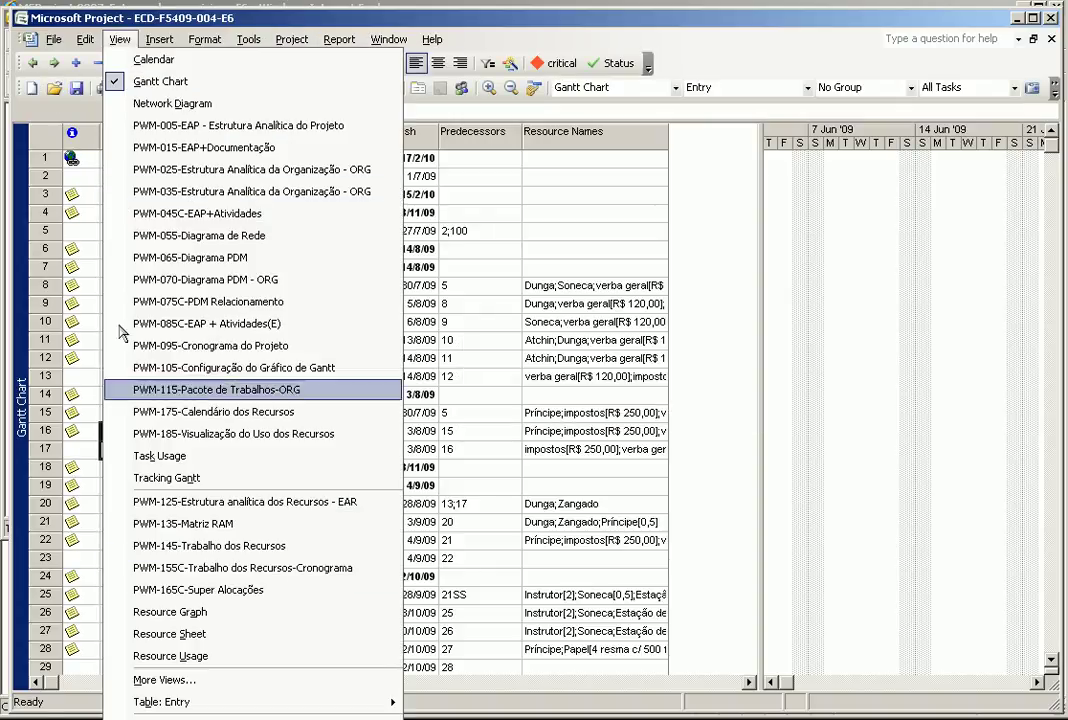
pyautogui.click(291, 39)
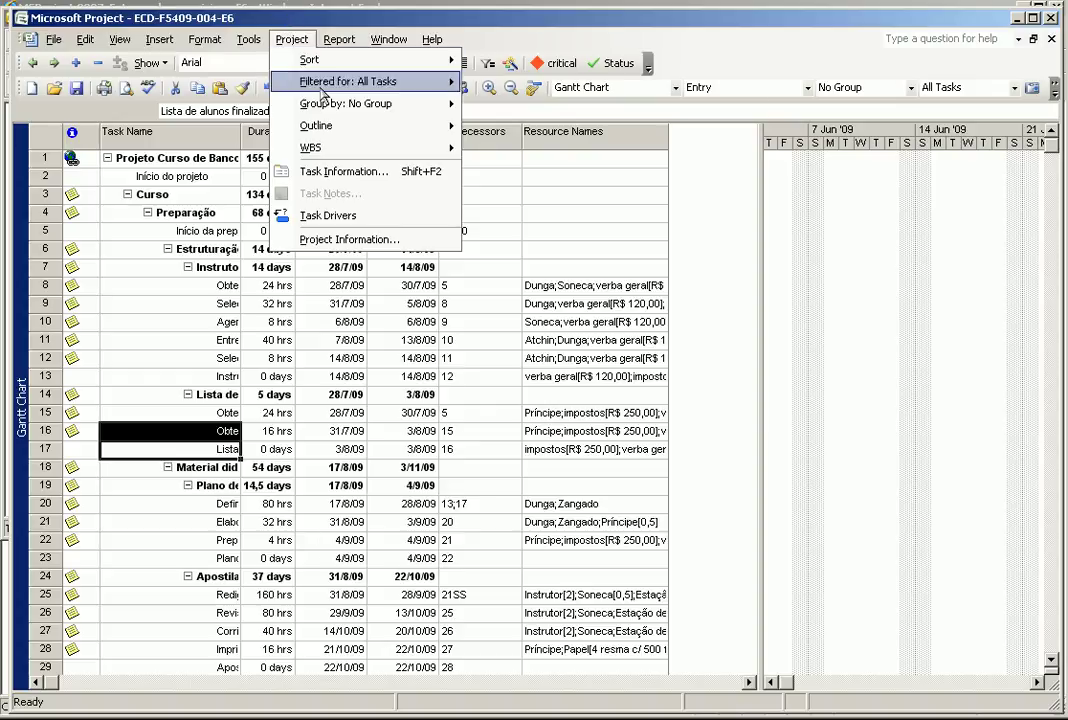
pyautogui.moveTo(322, 88)
pyautogui.click(630, 391)
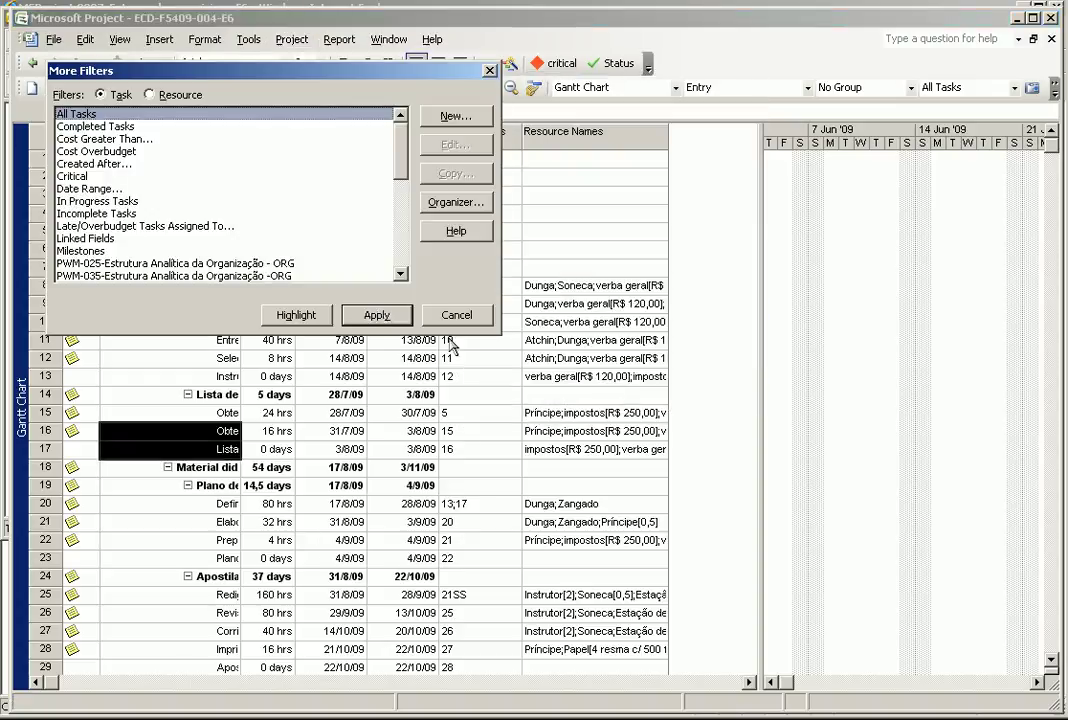
pyautogui.click(400, 274)
pyautogui.click(400, 274)
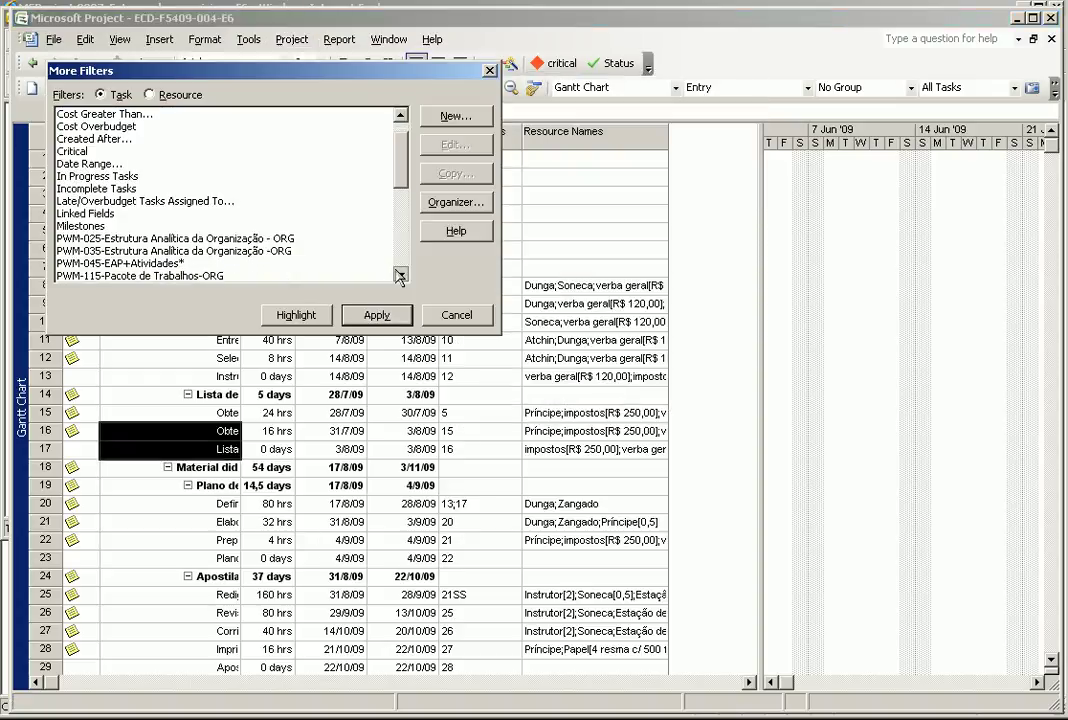
pyautogui.click(400, 274)
pyautogui.click(400, 274)
pyautogui.click(400, 274)
pyautogui.click(380, 251)
pyautogui.click(455, 146)
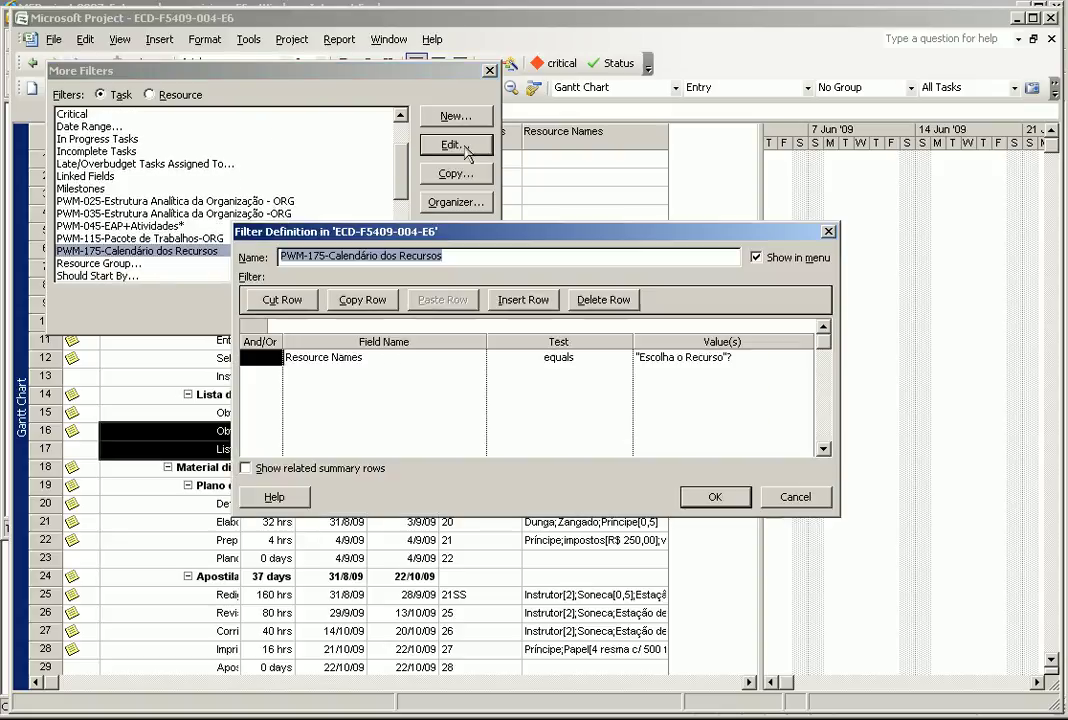
# Set the filter's Resource Names value prompt to "Escolha o Recurso que tambem atua na atividade."? and save the definition.
pyautogui.click(650, 358)
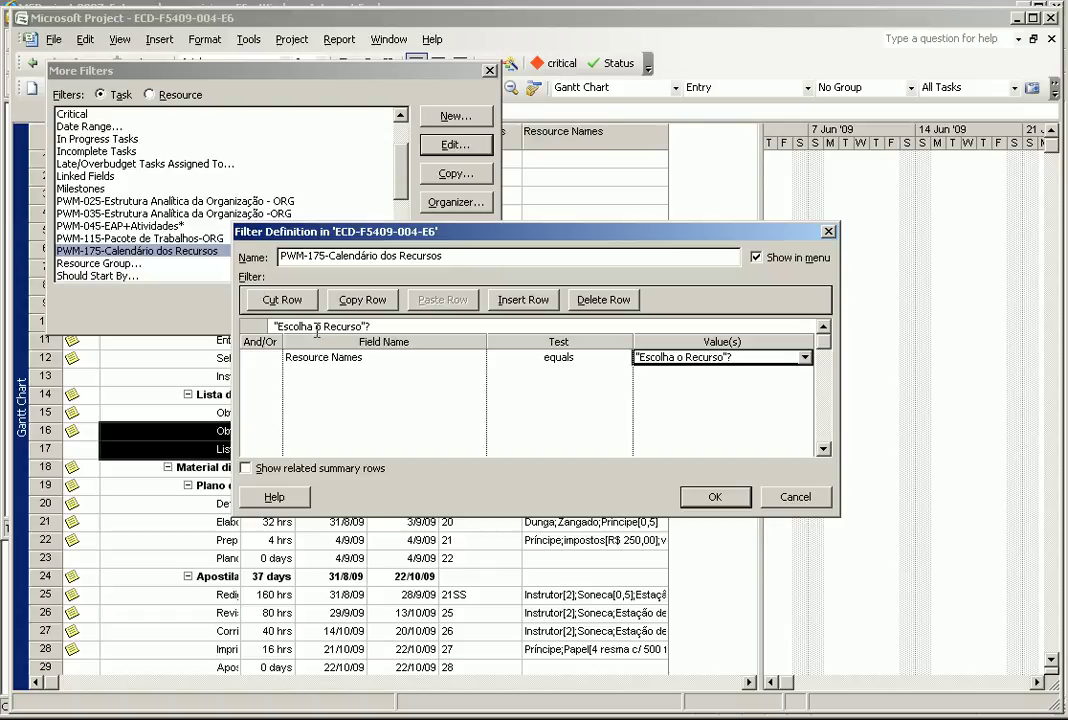
pyautogui.click(362, 326)
pyautogui.write('que atu')
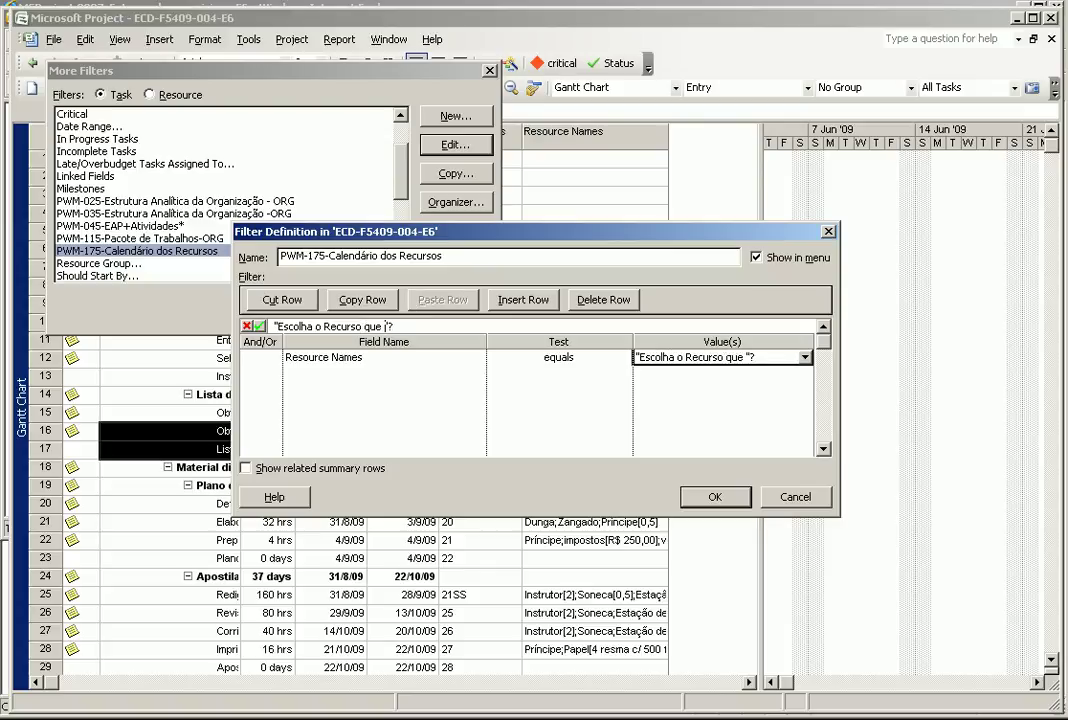
pyautogui.write('a')
pyautogui.press('BackSpace')
pyautogui.press('BackSpace')
pyautogui.press('BackSpace')
pyautogui.press('BackSpace')
pyautogui.press('BackSpace')
pyautogui.write('tambem ')
pyautogui.write('atua na ativ')
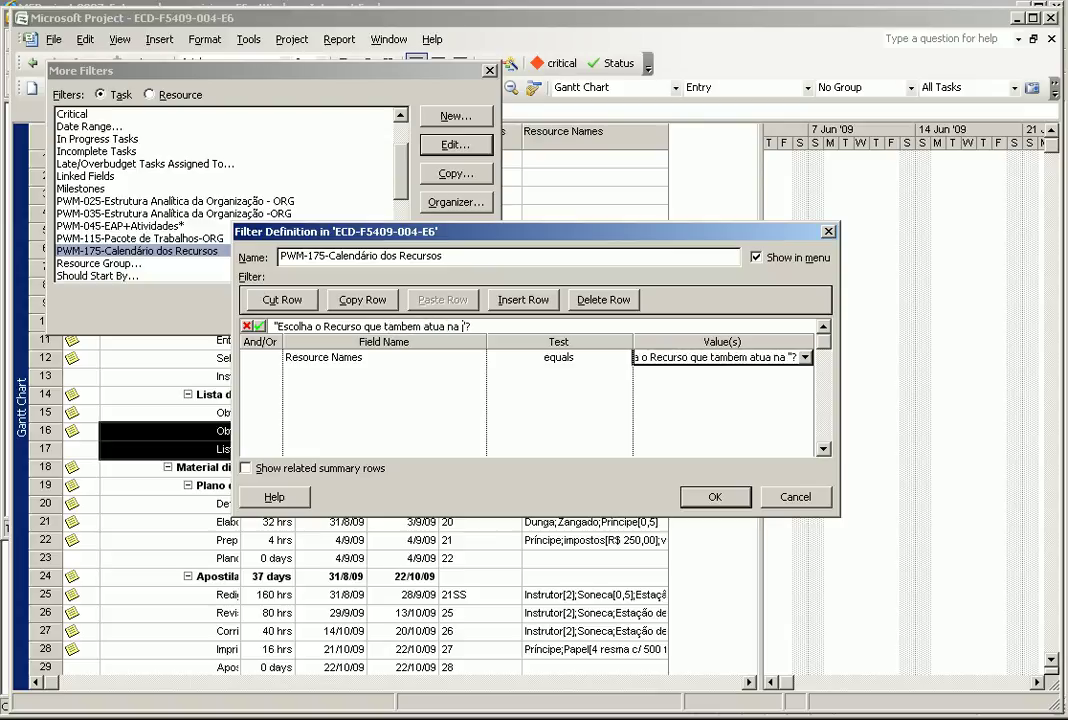
pyautogui.write('idade')
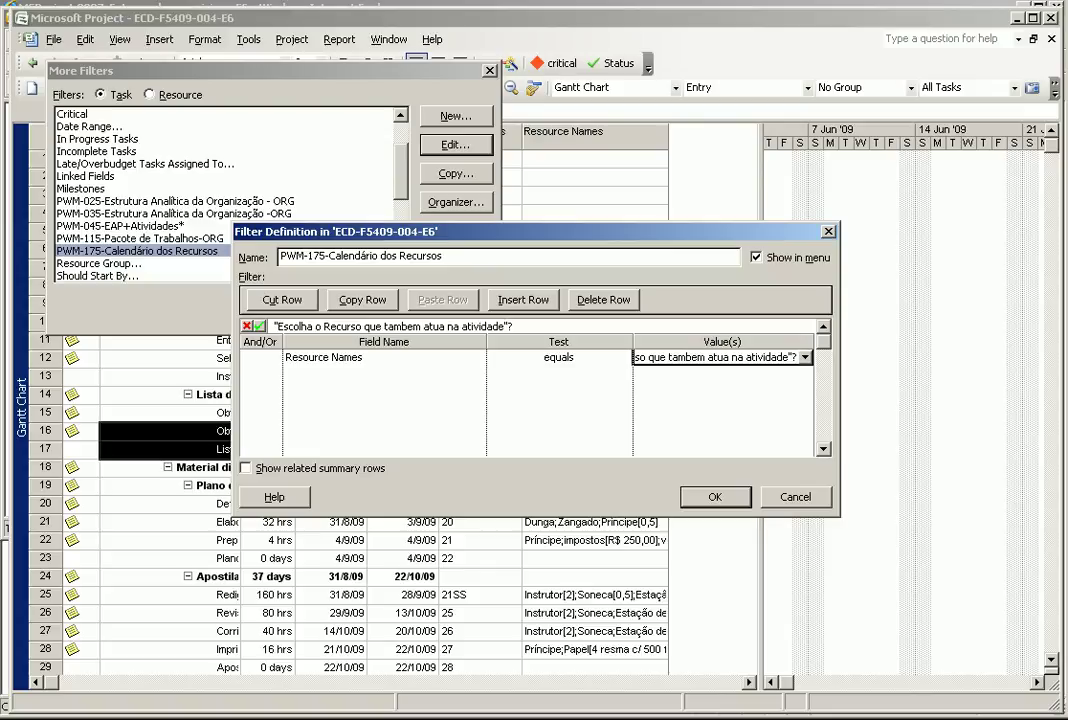
pyautogui.click(509, 326)
pyautogui.press('BackSpace')
pyautogui.write('.')
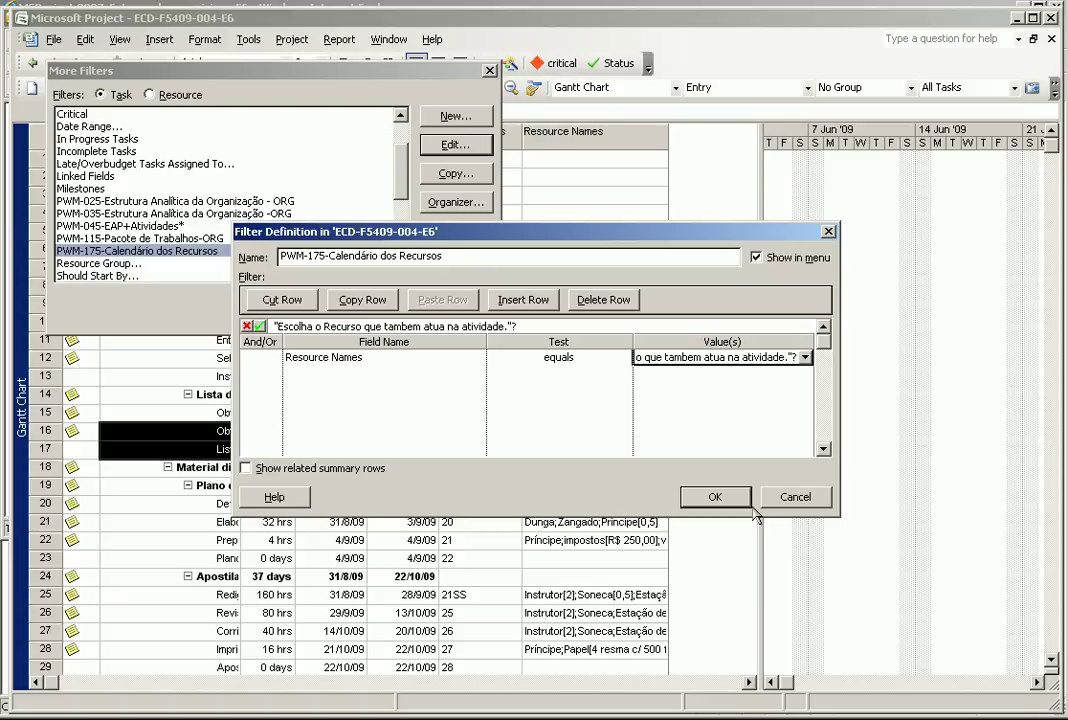
pyautogui.click(714, 497)
# Apply the PWM-175-Calendário dos Recursos filter to the Gantt Chart for the resource Dengoso.
pyautogui.click(376, 315)
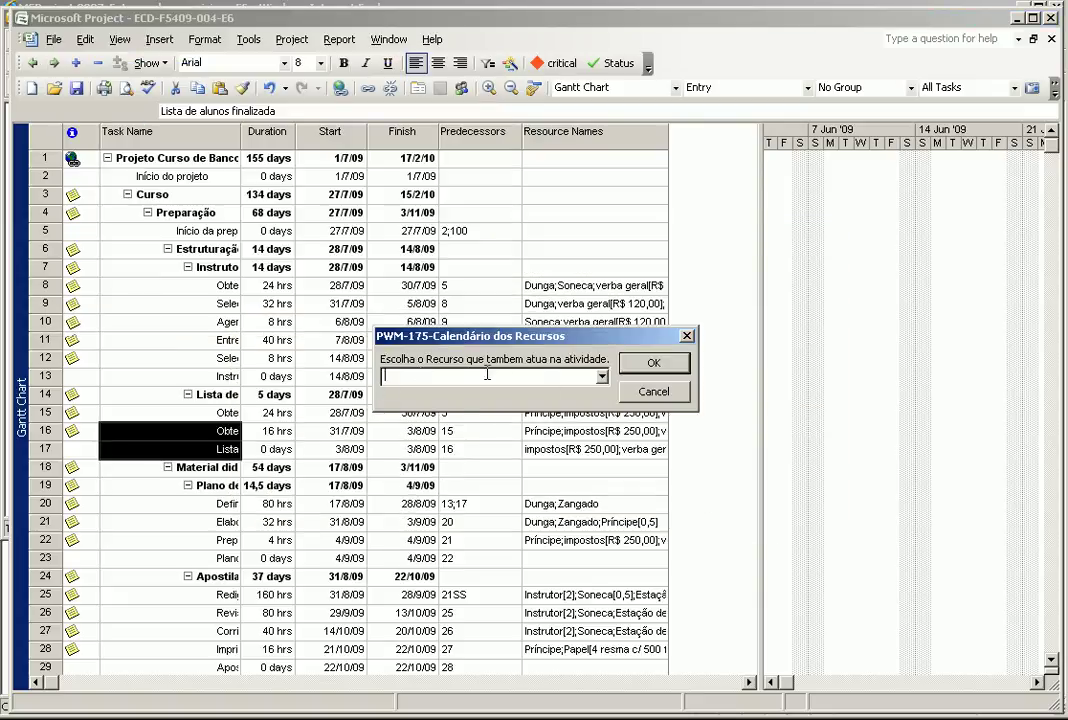
pyautogui.click(602, 377)
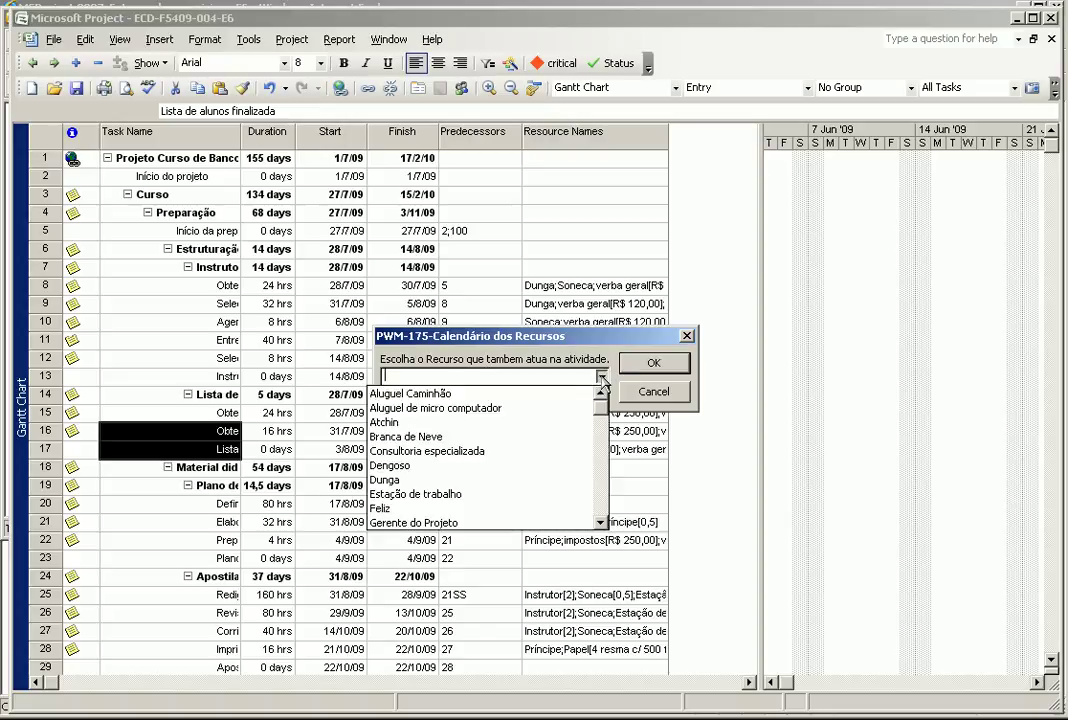
pyautogui.click(512, 465)
pyautogui.click(653, 362)
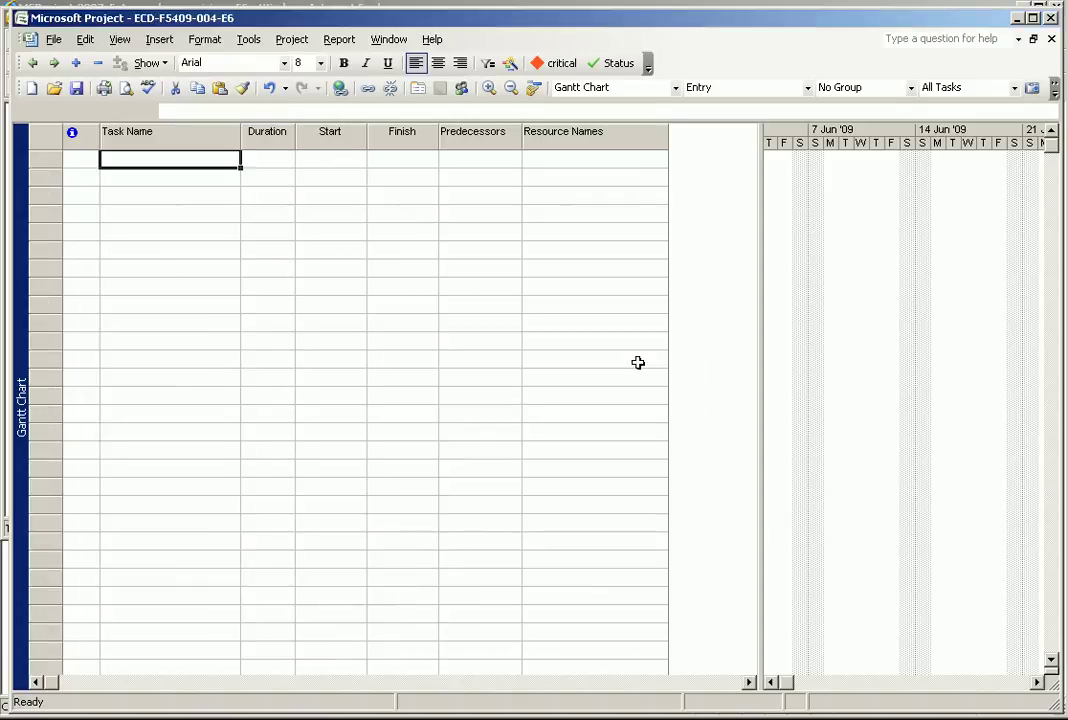
# Display the PWM-175-Calendário dos Recursos view for the resource Dengoso and check the calendar months for tasks.
pyautogui.click(119, 39)
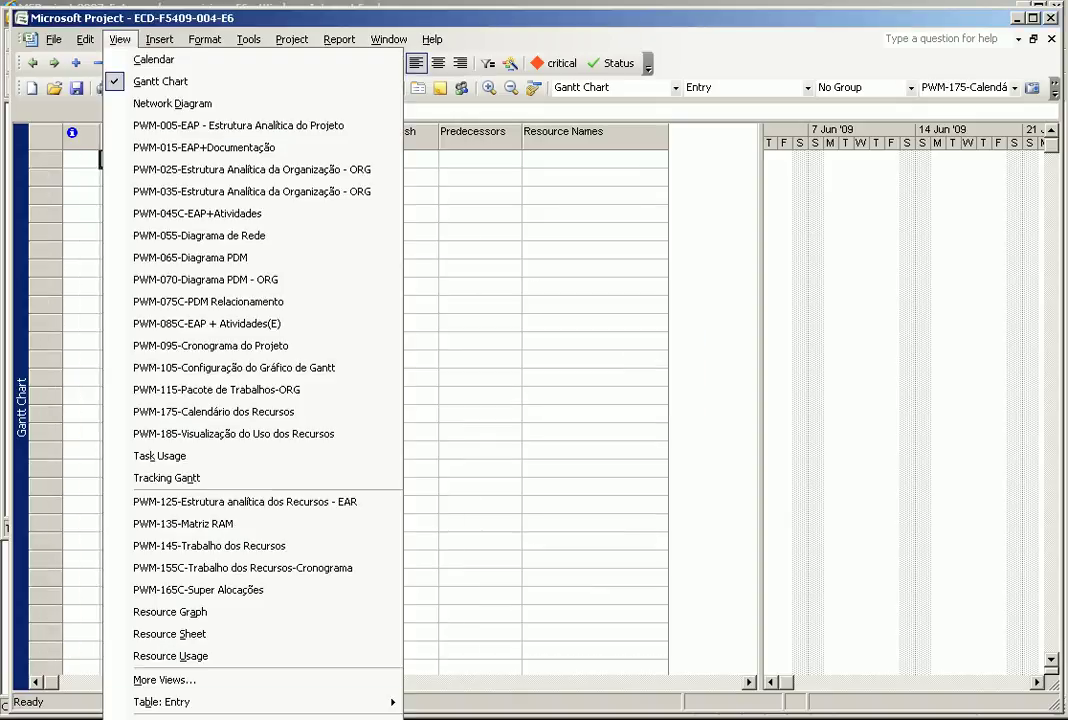
pyautogui.click(260, 412)
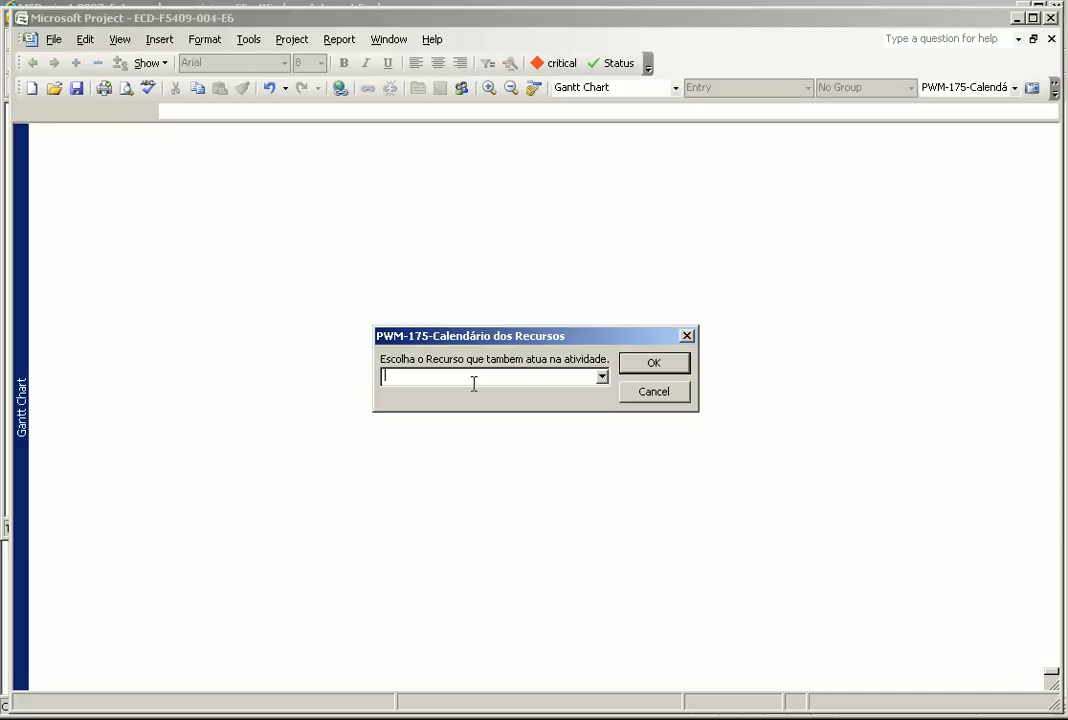
pyautogui.click(602, 377)
pyautogui.click(520, 465)
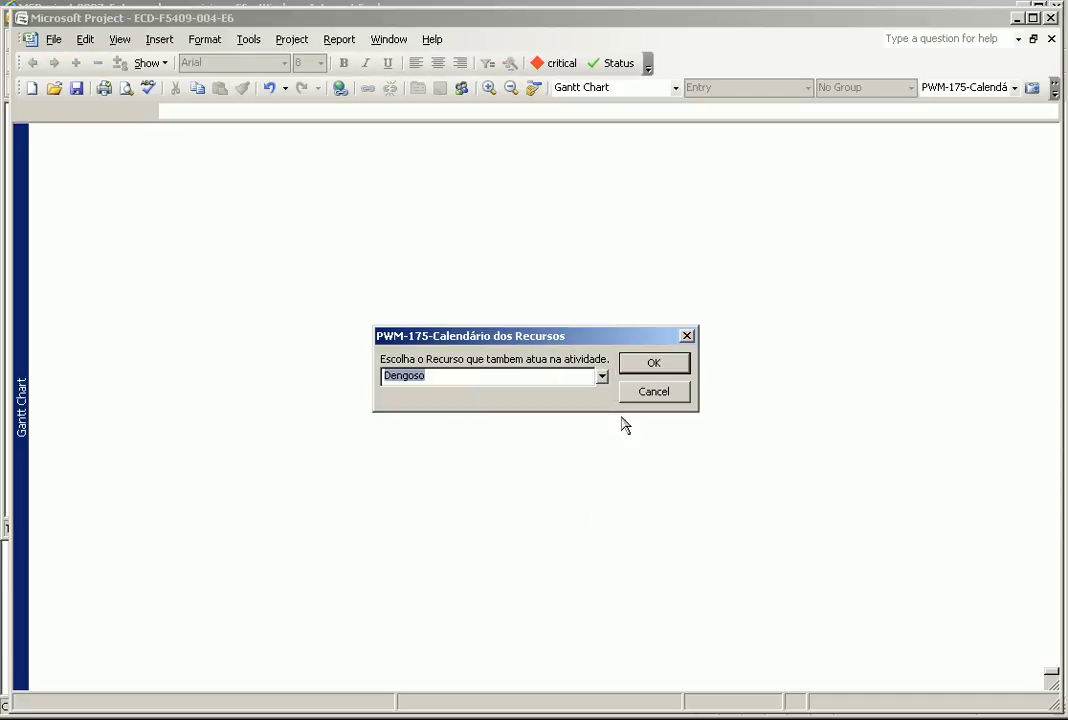
pyautogui.click(652, 370)
pyautogui.scroll(-2, 652, 378)
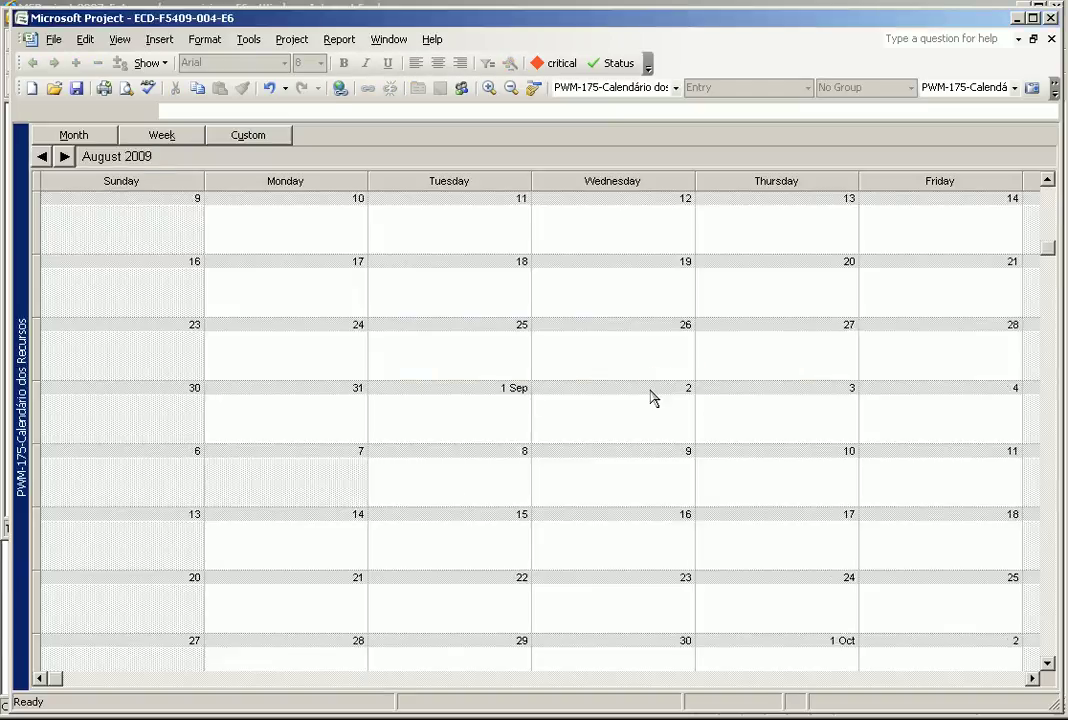
pyautogui.scroll(6, 652, 378)
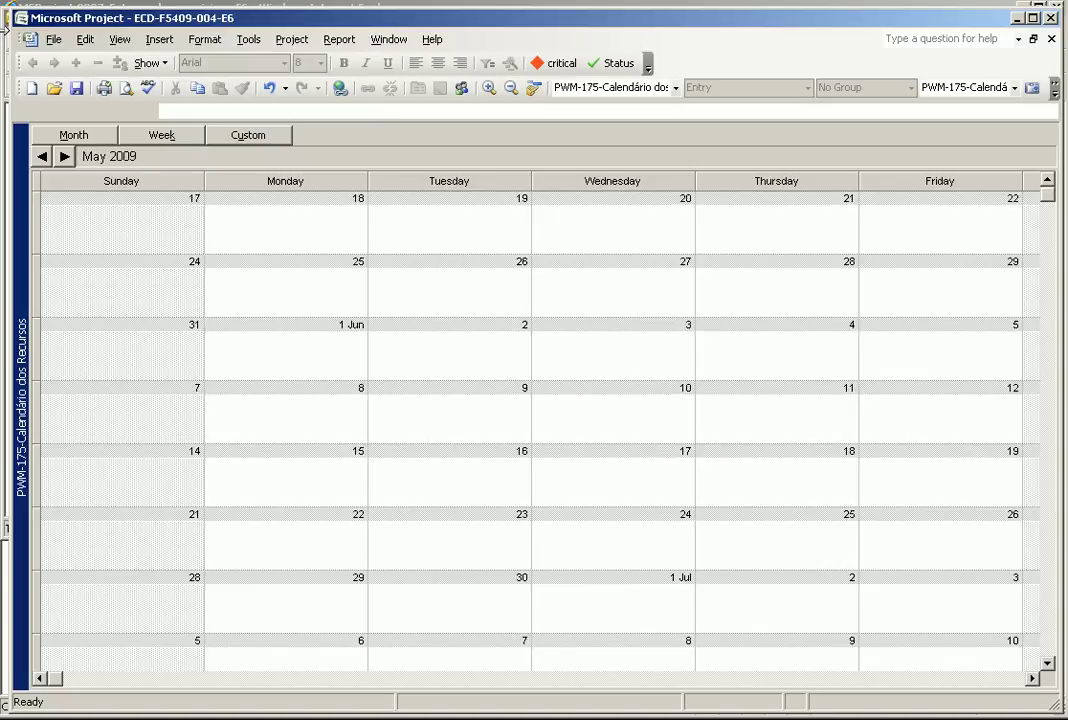
pyautogui.click(292, 40)
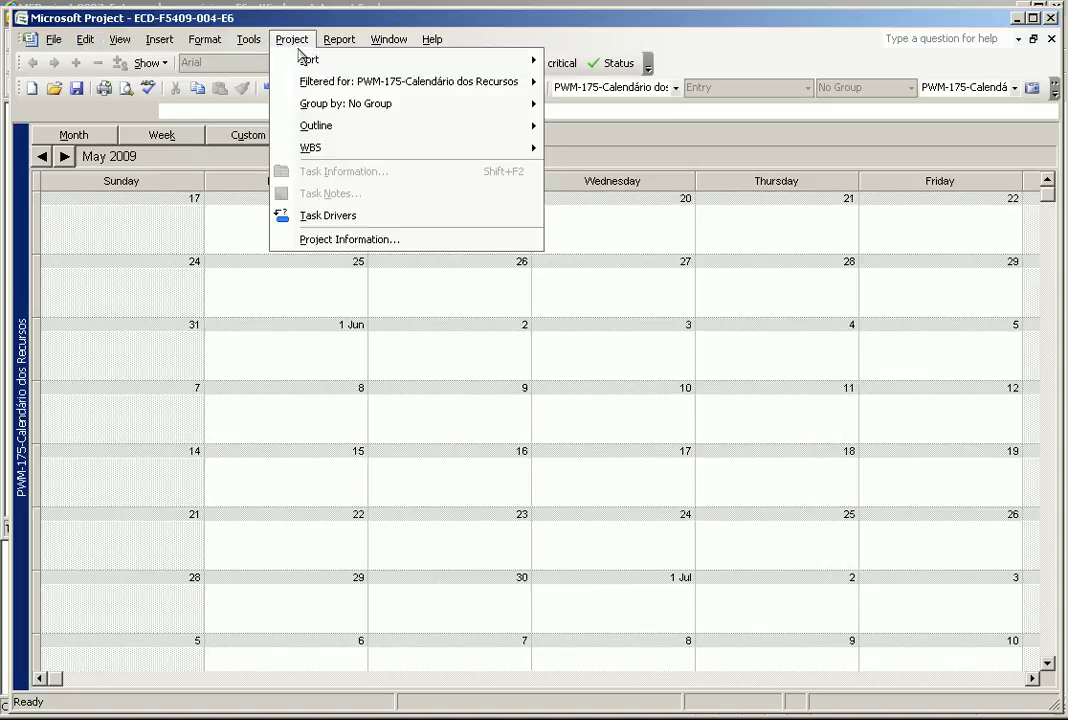
pyautogui.moveTo(400, 81)
pyautogui.click(566, 372)
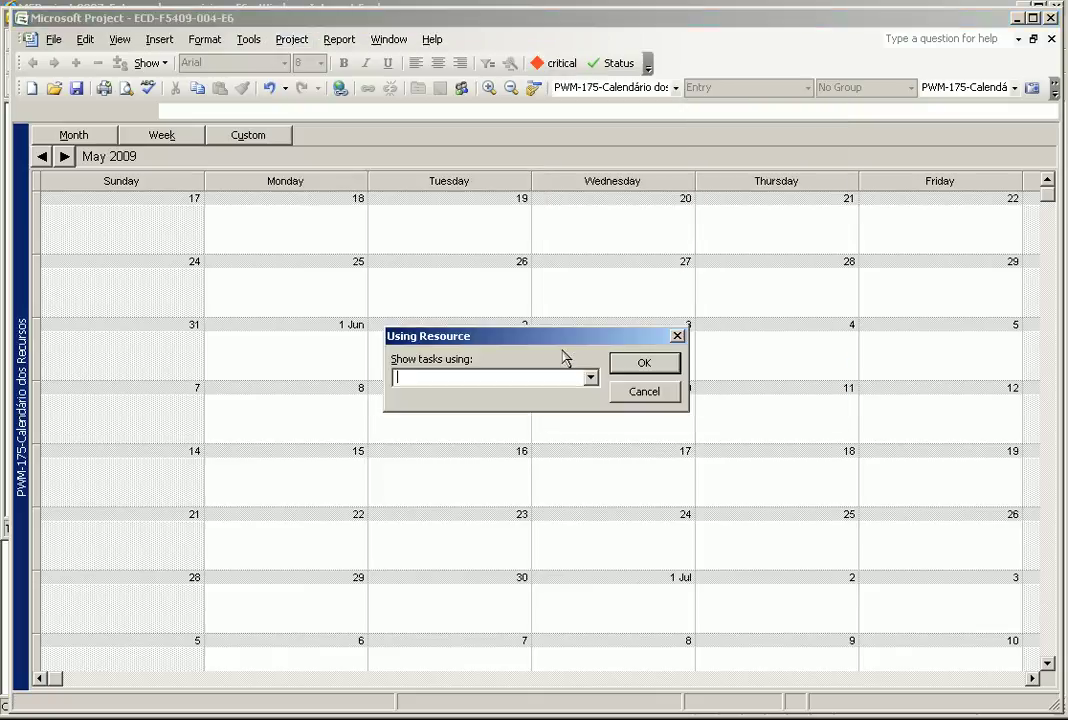
pyautogui.click(636, 392)
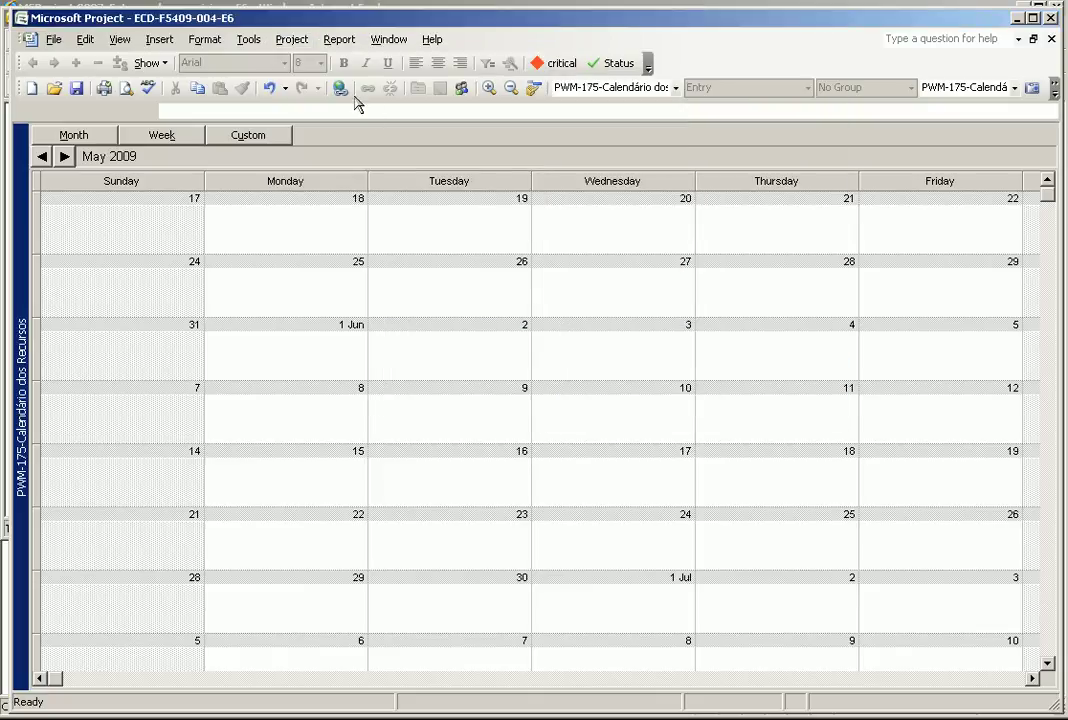
# Change the Resource Names test in the PWM-175-Calendário dos Recursos filter to contains.
pyautogui.click(292, 39)
pyautogui.moveTo(334, 82)
pyautogui.click(606, 393)
pyautogui.click(470, 147)
pyautogui.click(617, 354)
pyautogui.click(624, 357)
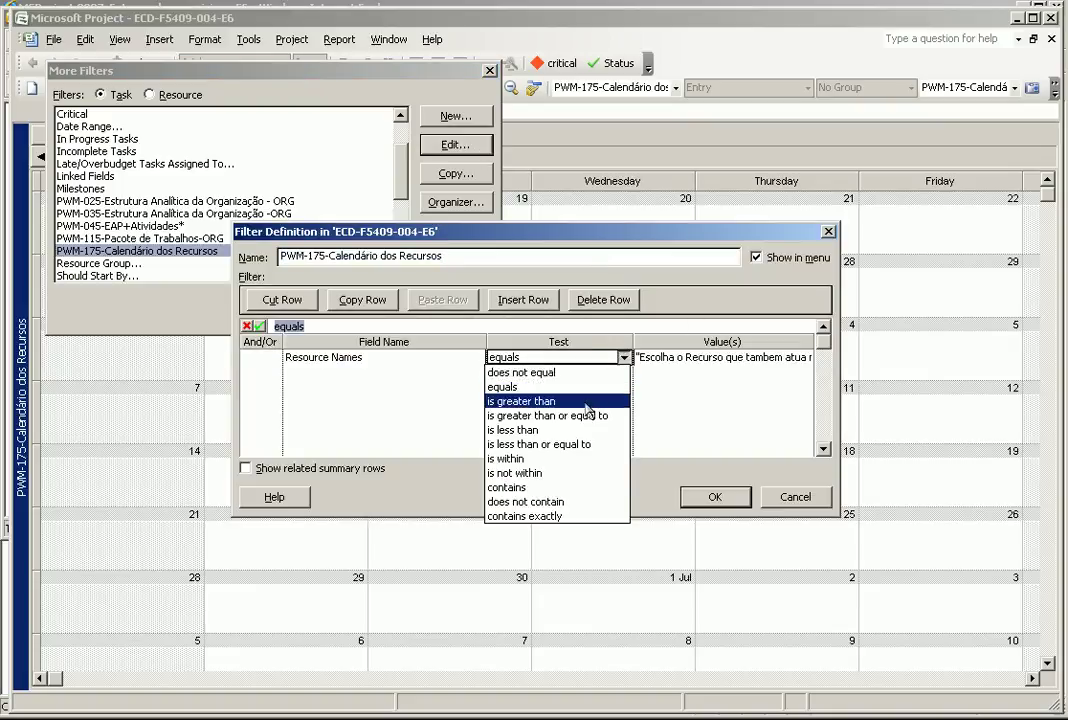
pyautogui.click(572, 488)
pyautogui.click(710, 497)
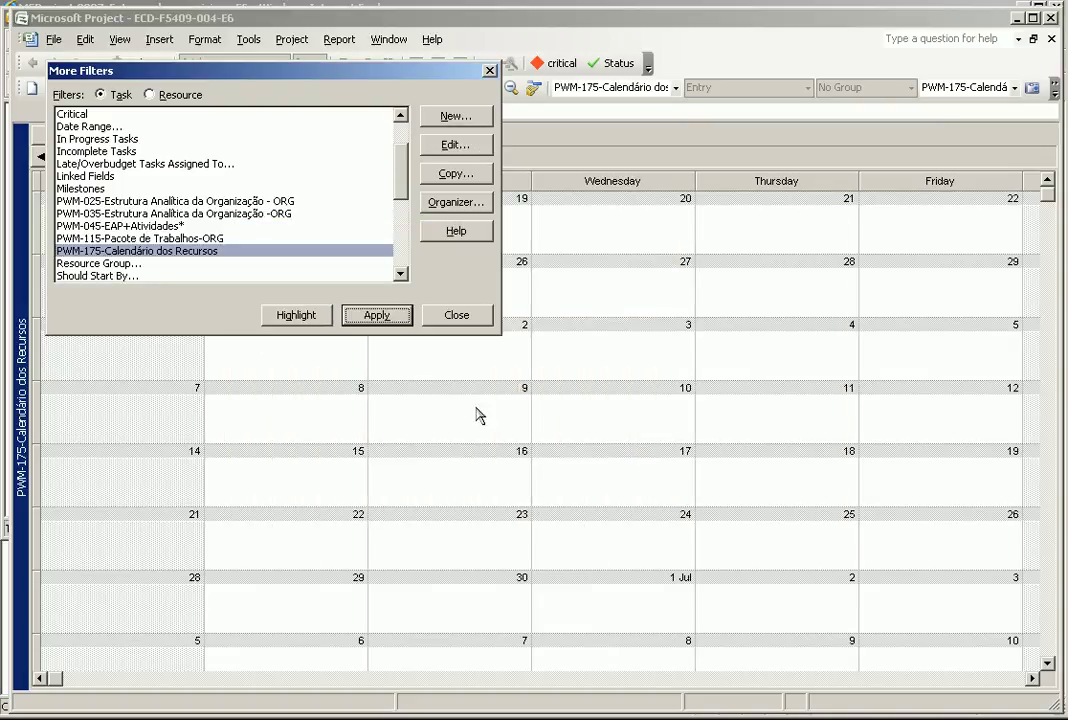
# Apply the revised PWM-175-Calendário dos Recursos filter to the calendar for the resource Dengoso.
pyautogui.click(367, 318)
pyautogui.click(601, 376)
pyautogui.click(462, 466)
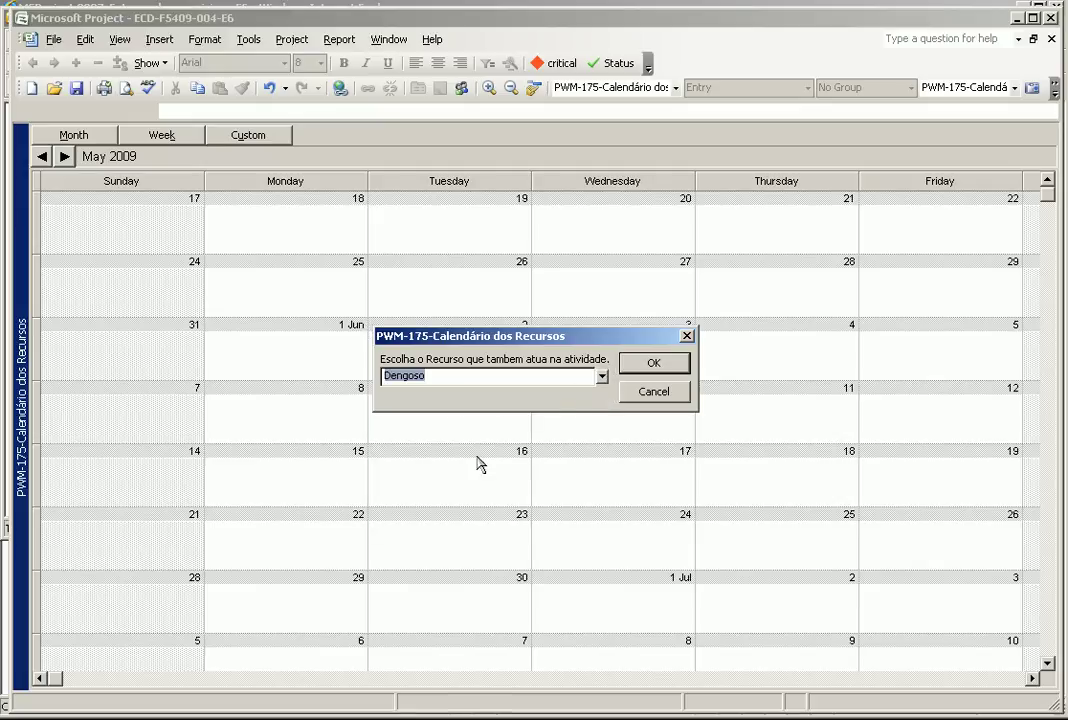
pyautogui.click(655, 363)
# Find the Testar portal task in September 2009 and increase the height of the calendar's week rows.
pyautogui.scroll(-6, 577, 238)
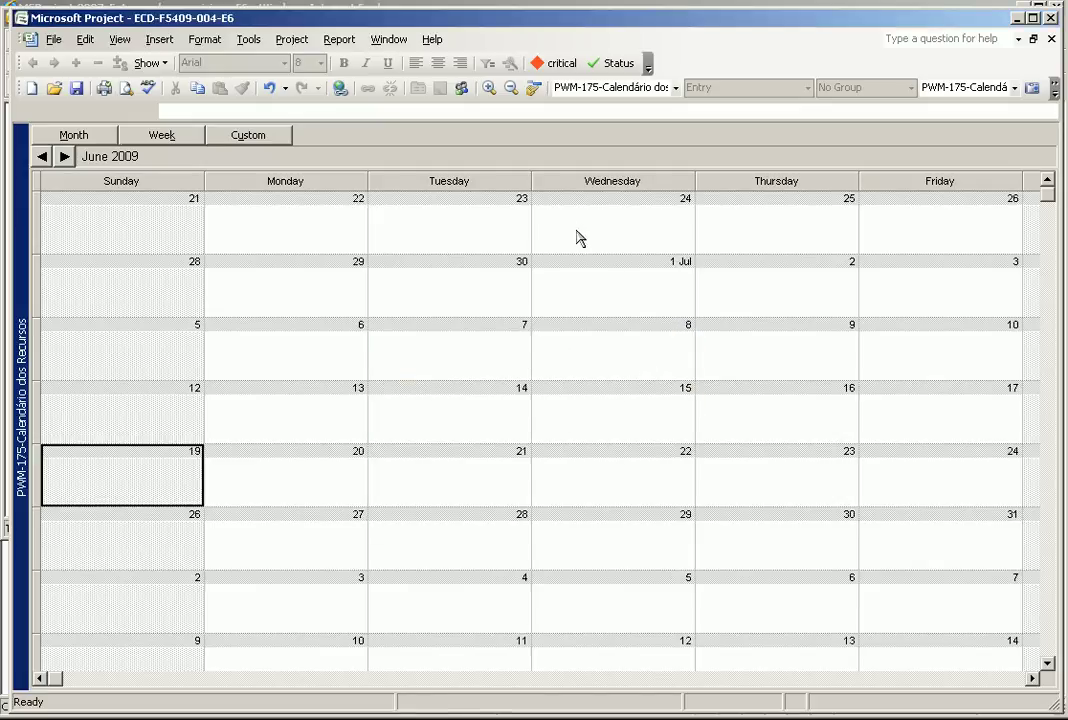
pyautogui.scroll(3, 572, 260)
pyautogui.scroll(-11, 563, 245)
pyautogui.scroll(-4, 561, 244)
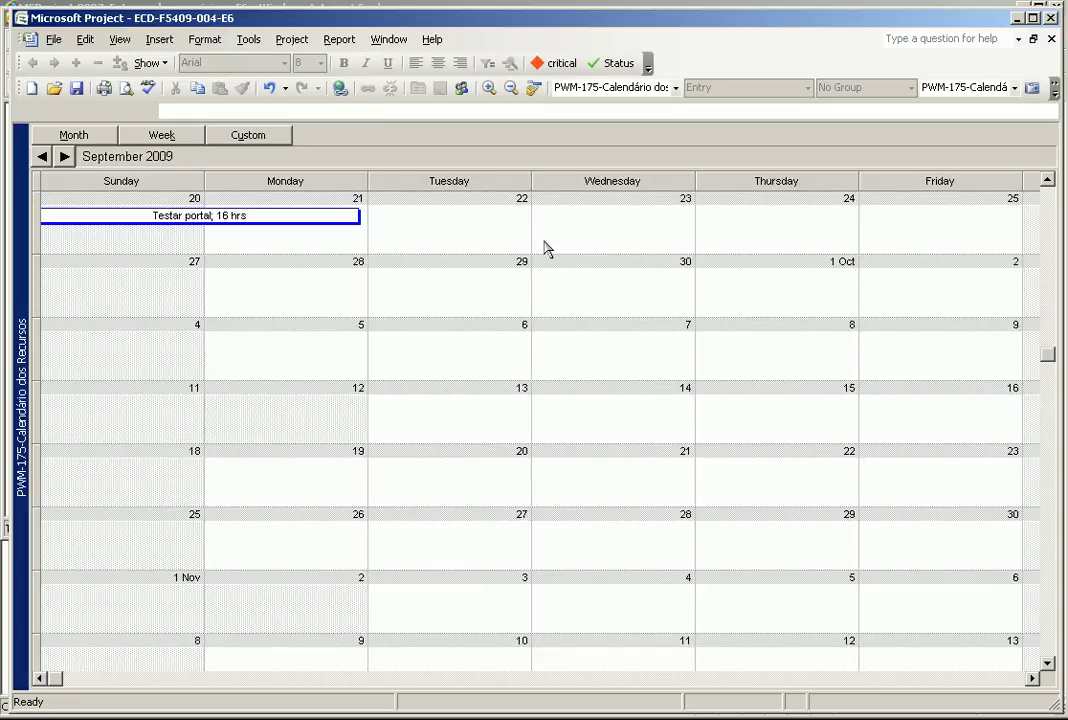
pyautogui.scroll(3, 543, 246)
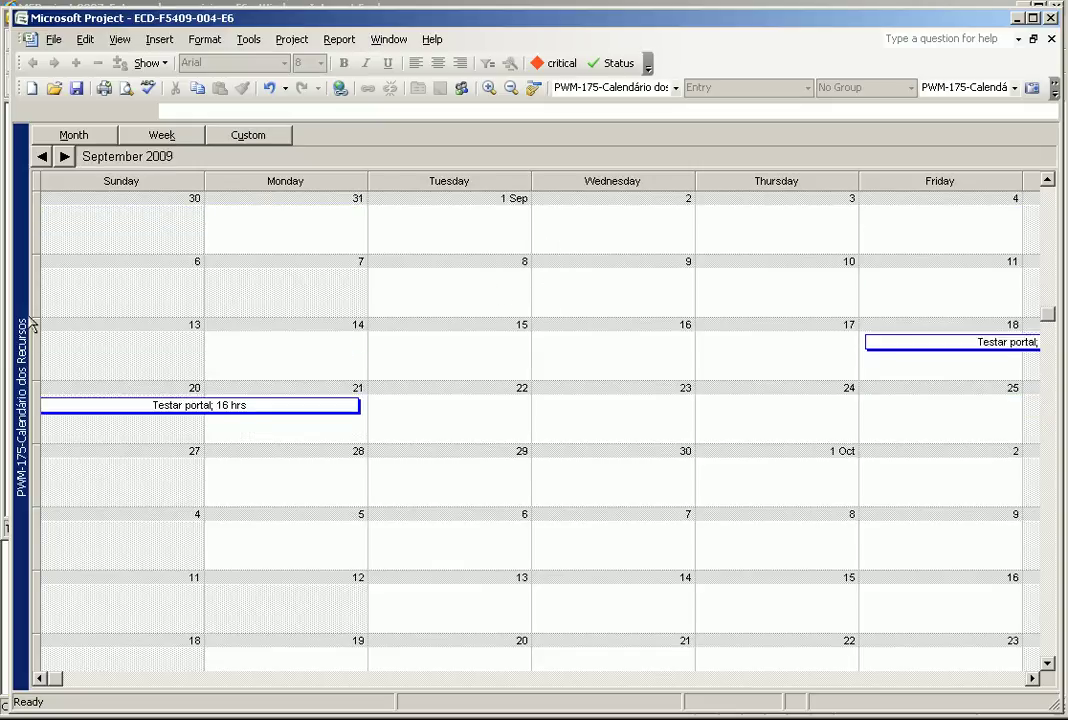
pyautogui.moveTo(34, 318); pyautogui.dragTo(36, 363)
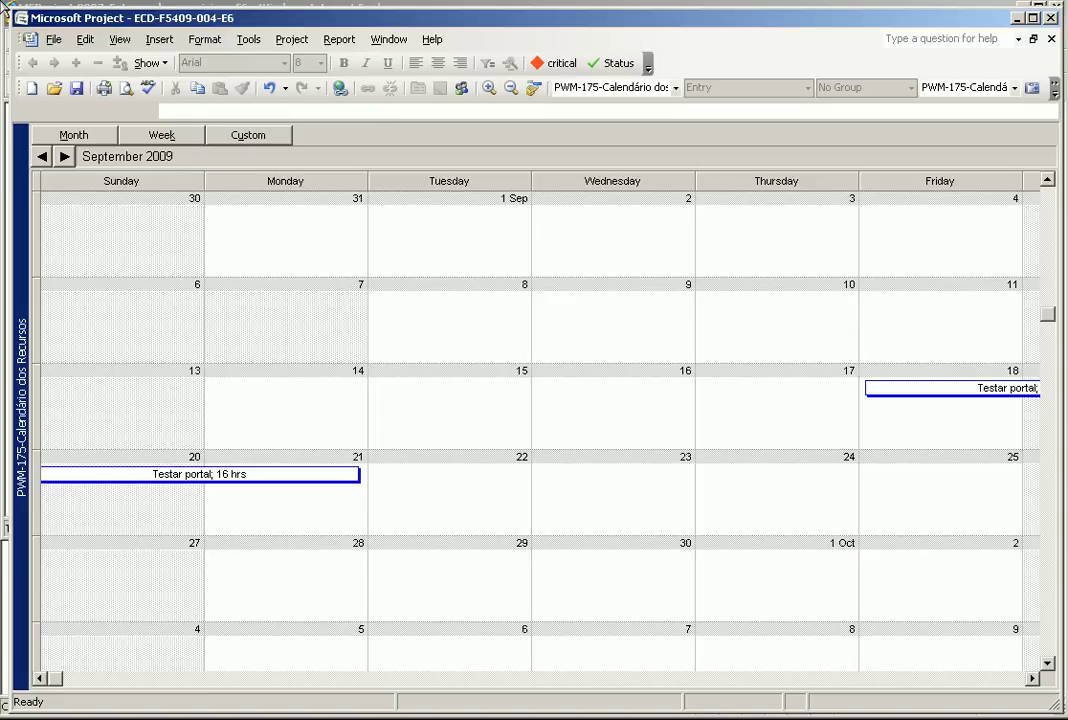
# Switch to the PWM-185-Visualização do Uso dos Recursos view and select the task Obter currículos de instrutores after highlighting its assigned resources.
pyautogui.click(119, 40)
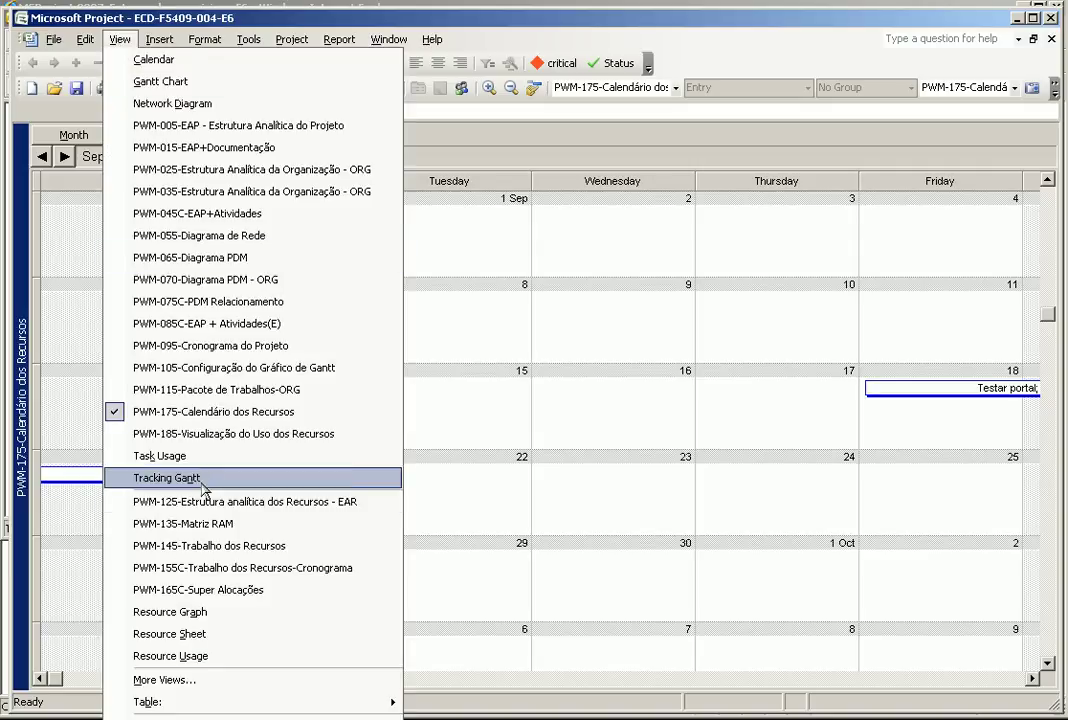
pyautogui.click(205, 435)
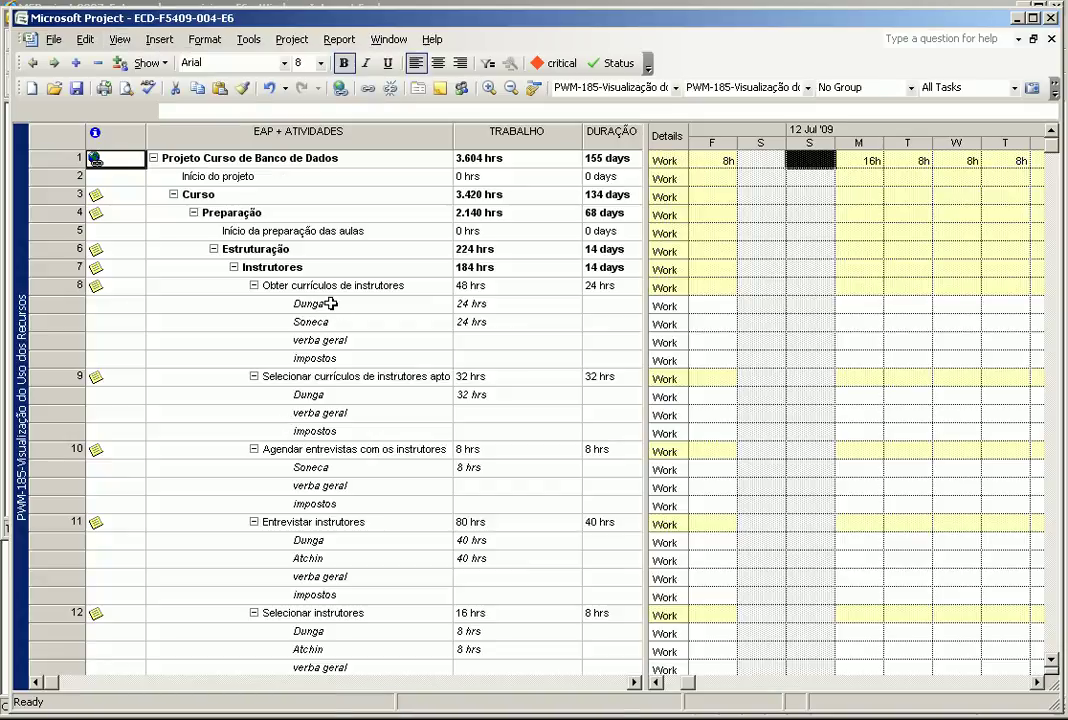
pyautogui.moveTo(330, 303); pyautogui.dragTo(286, 358)
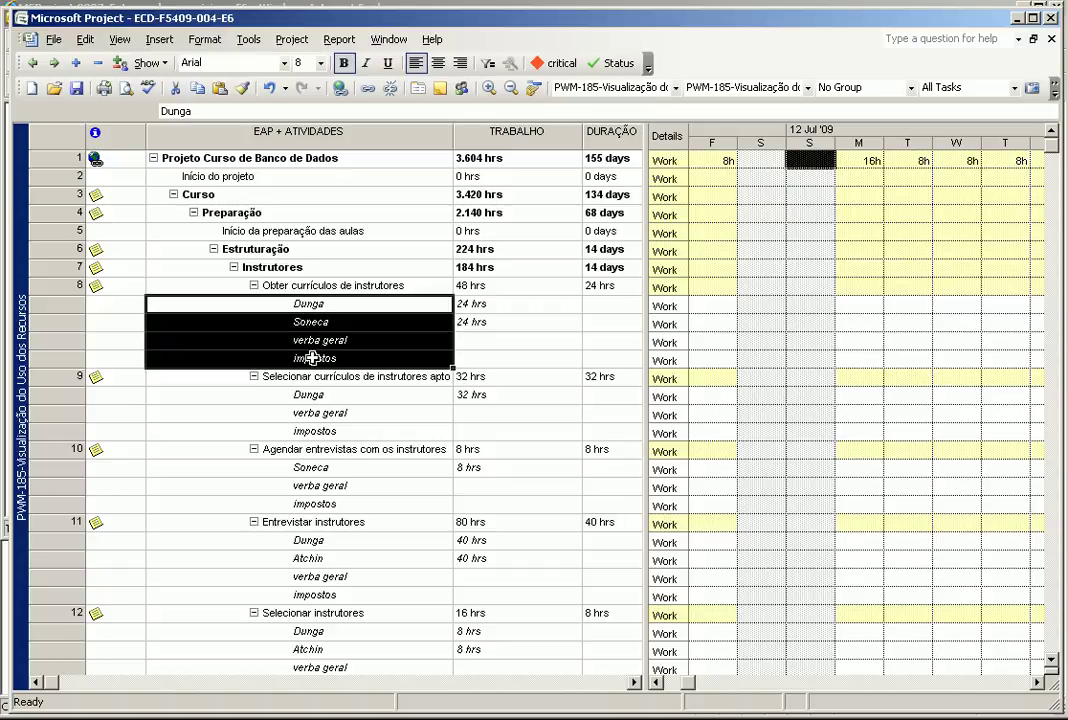
pyautogui.click(320, 289)
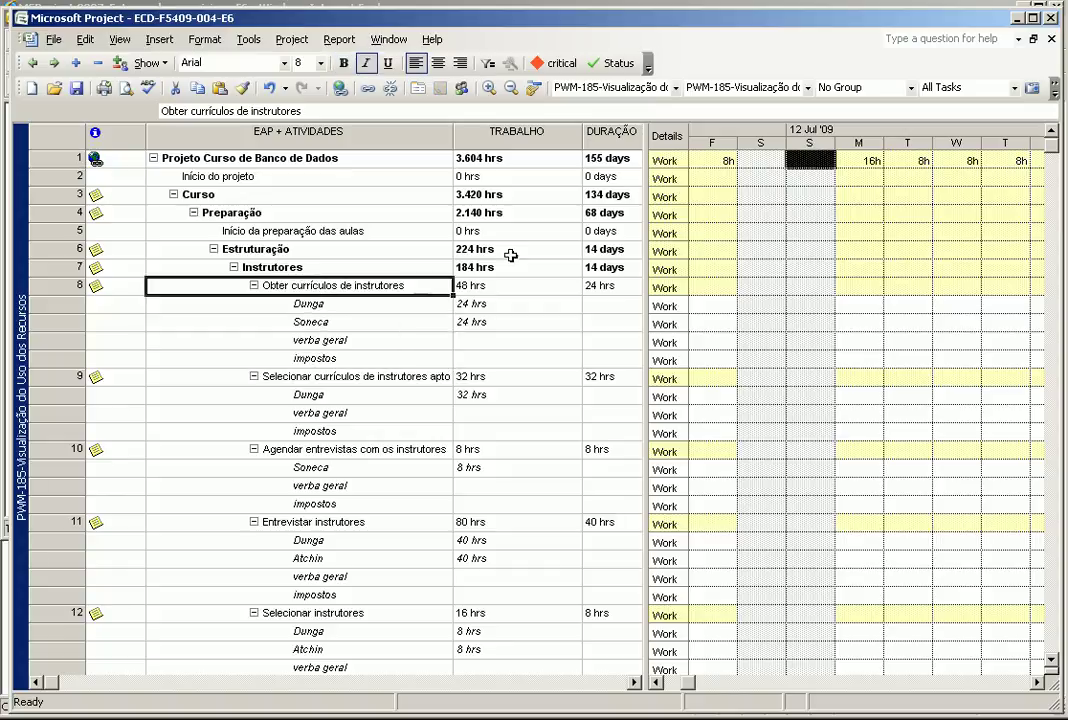
# Examine the fields and column titles in the PWM-185-Visualização do Uso dos Recursos table definition, leaving it without edits.
pyautogui.rightClick(69, 138)
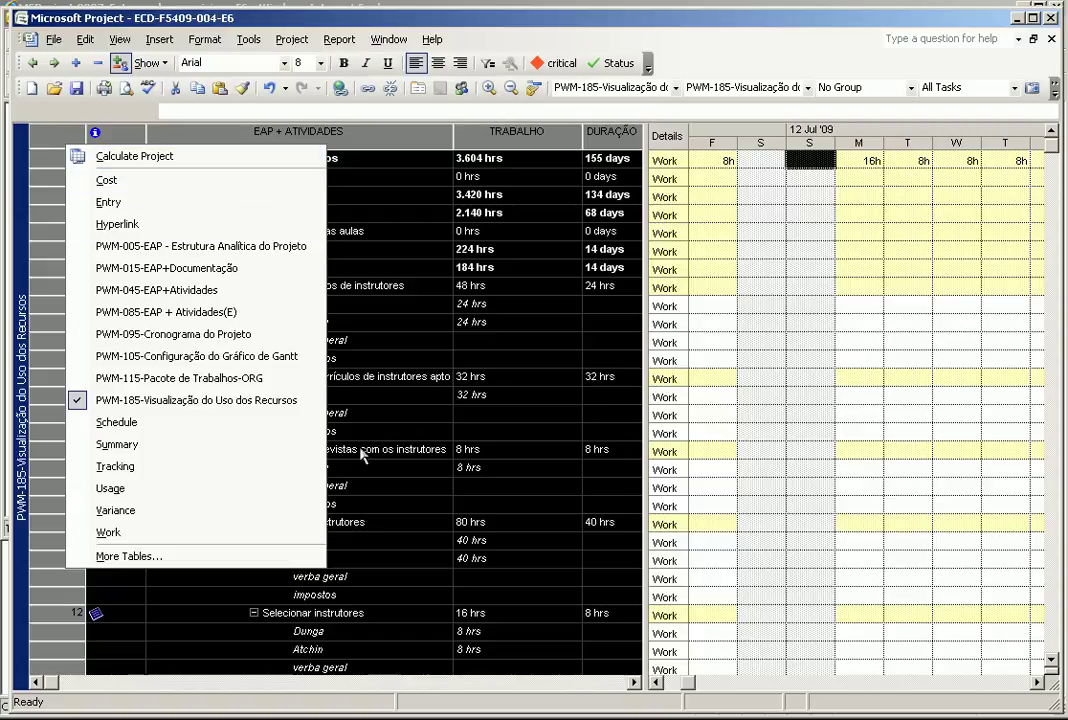
pyautogui.click(191, 557)
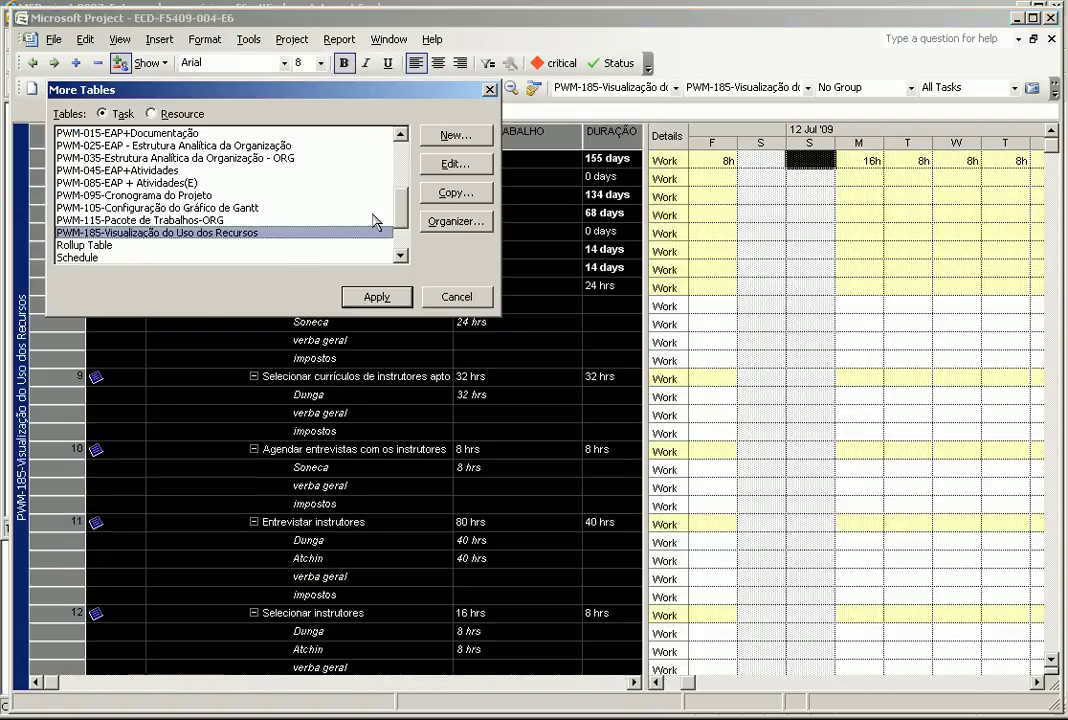
pyautogui.click(441, 163)
pyautogui.click(329, 397)
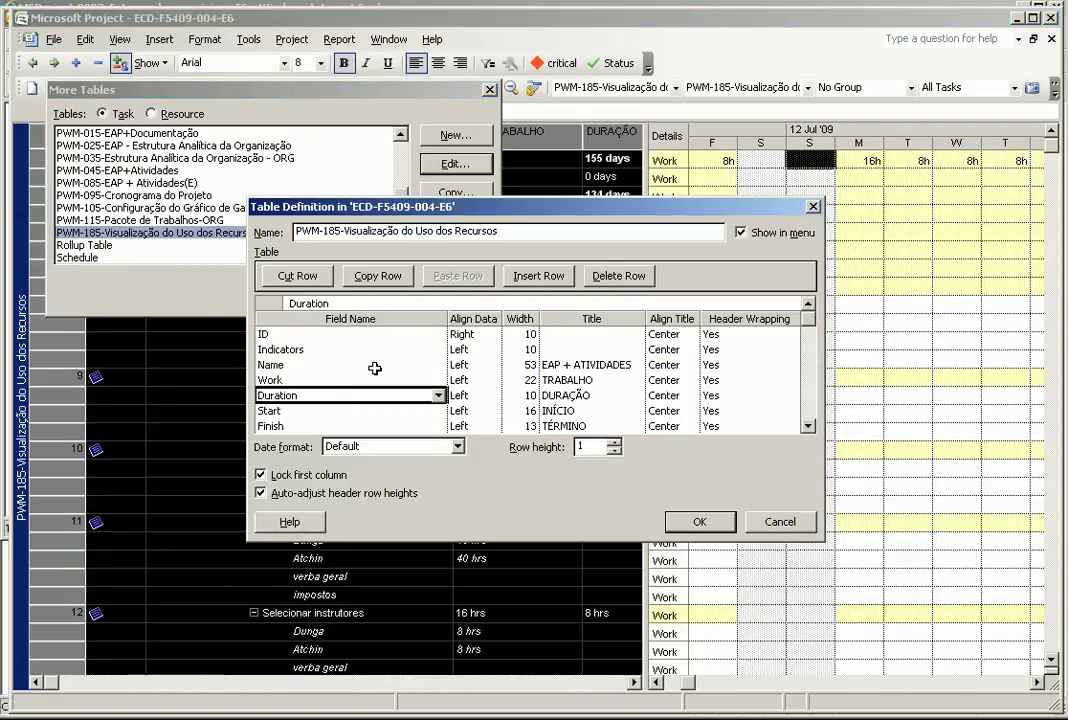
pyautogui.press('Down')
pyautogui.press('Down')
pyautogui.press('Down')
pyautogui.press('Down')
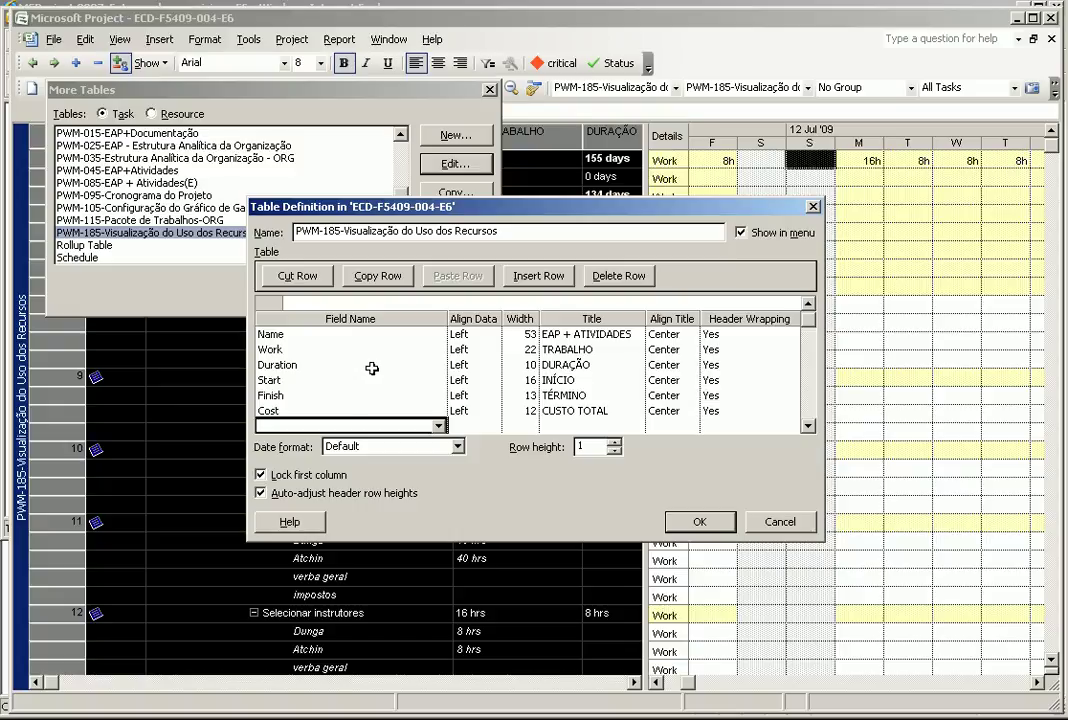
pyautogui.click(808, 304)
pyautogui.click(785, 521)
pyautogui.click(458, 298)
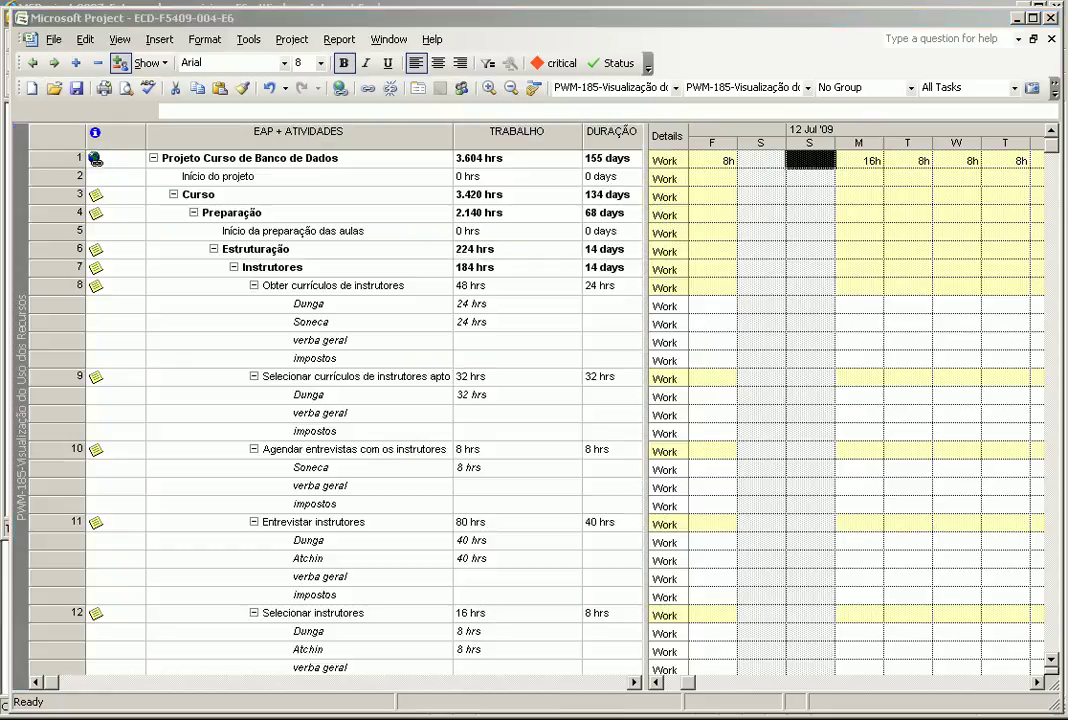
pyautogui.hotkey('alt', 'Tab')
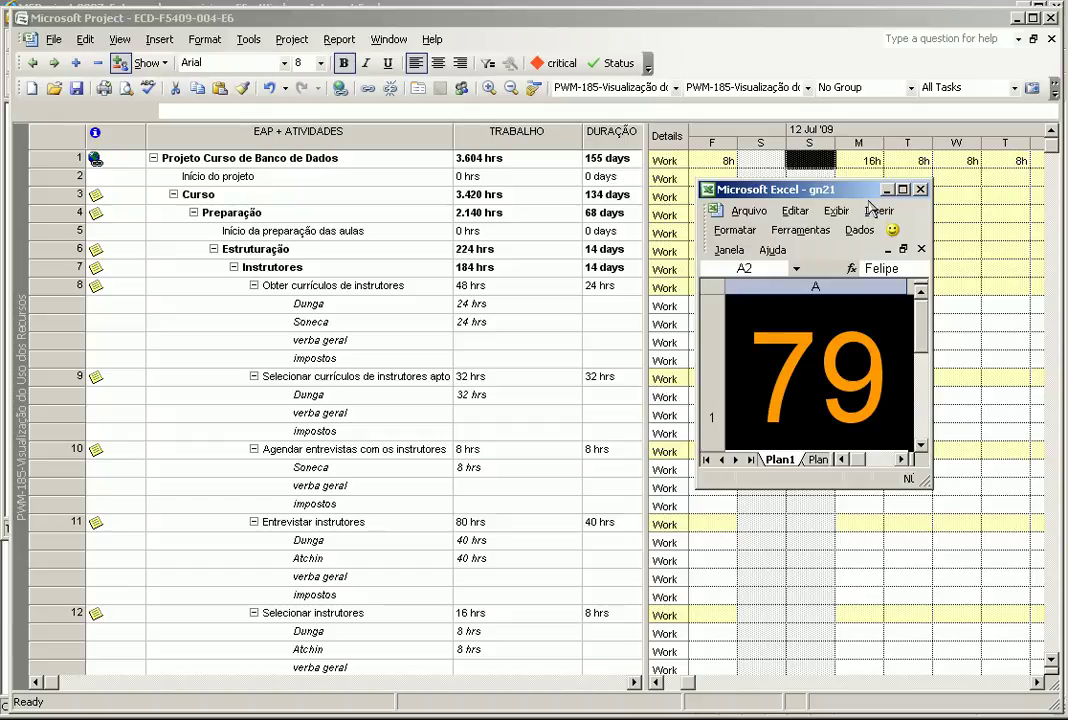
pyautogui.hotkey('alt', 'Tab')
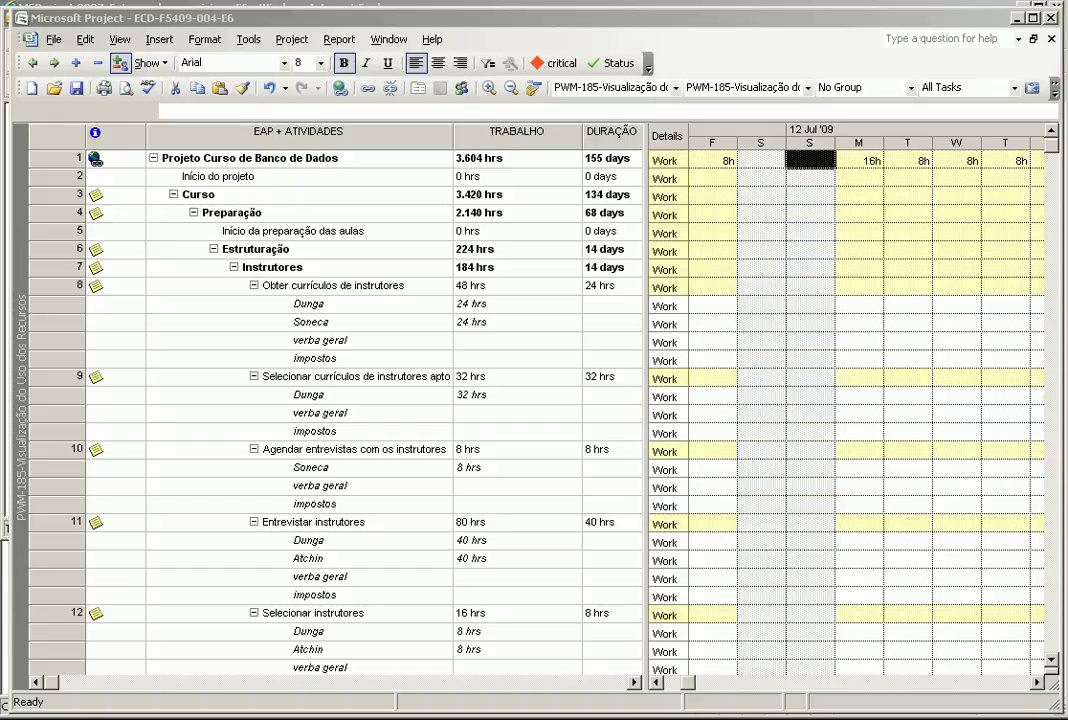